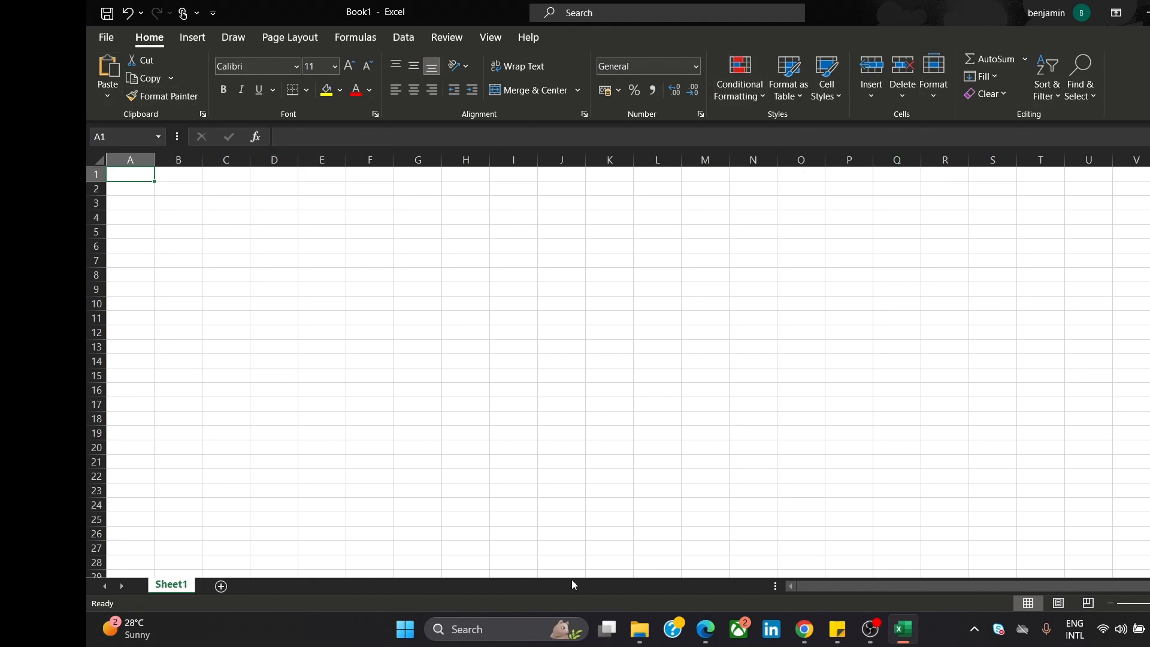
- Insert a new worksheet before Sheet1 and delete that same worksheet again
click(879, 90)
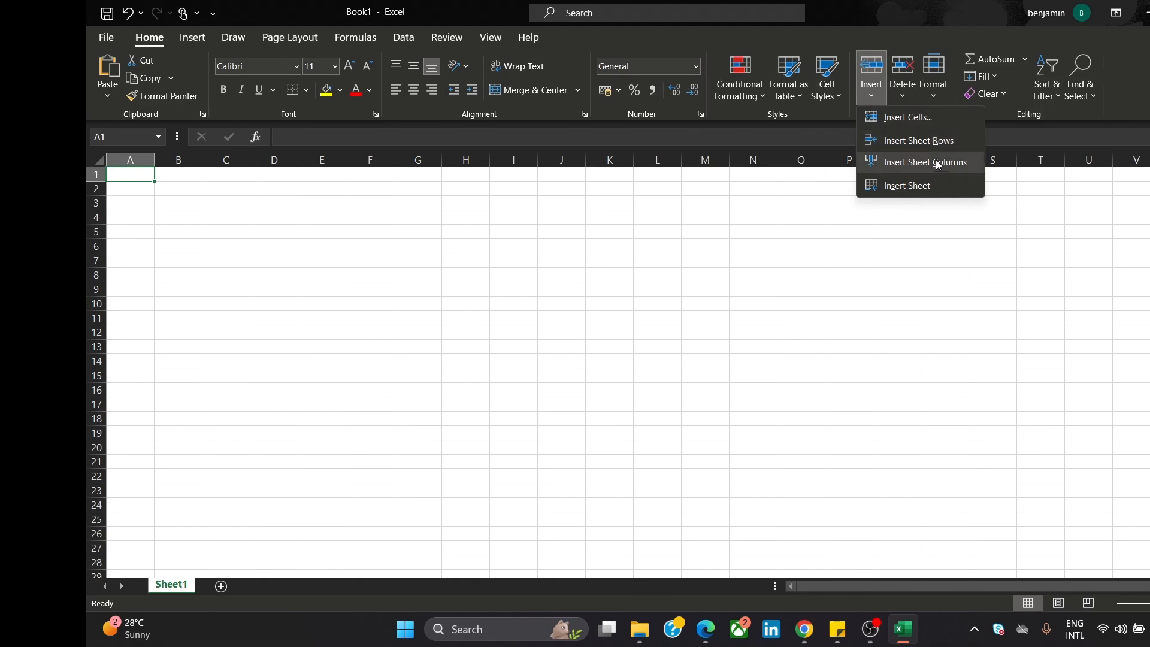
click(923, 192)
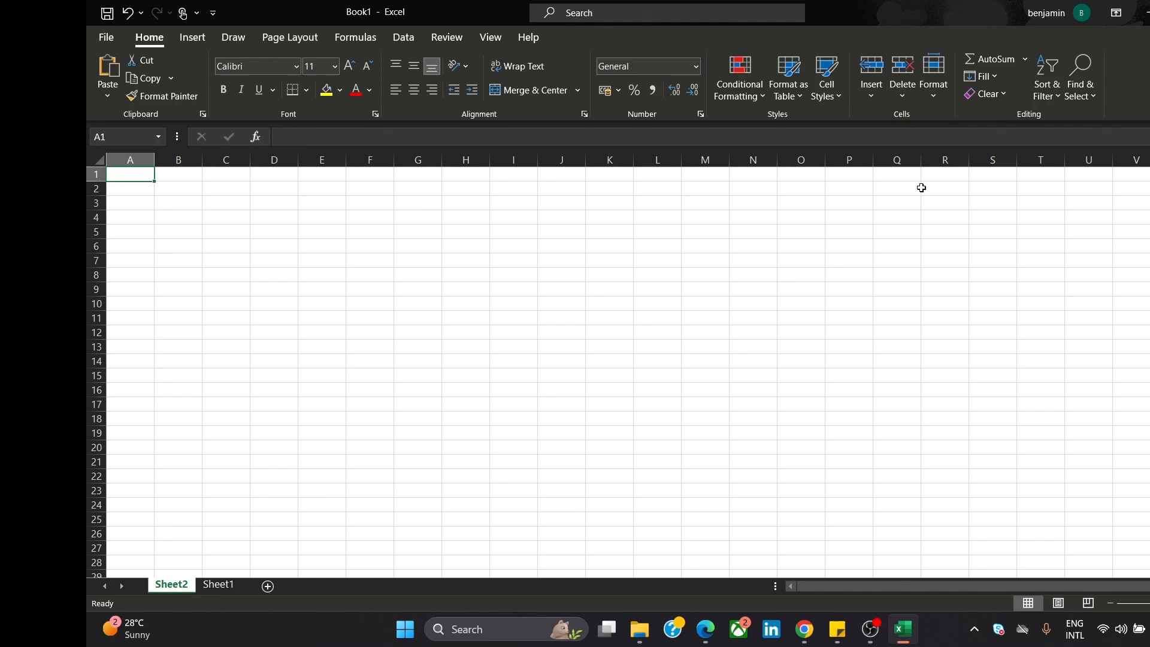
right_click(187, 589)
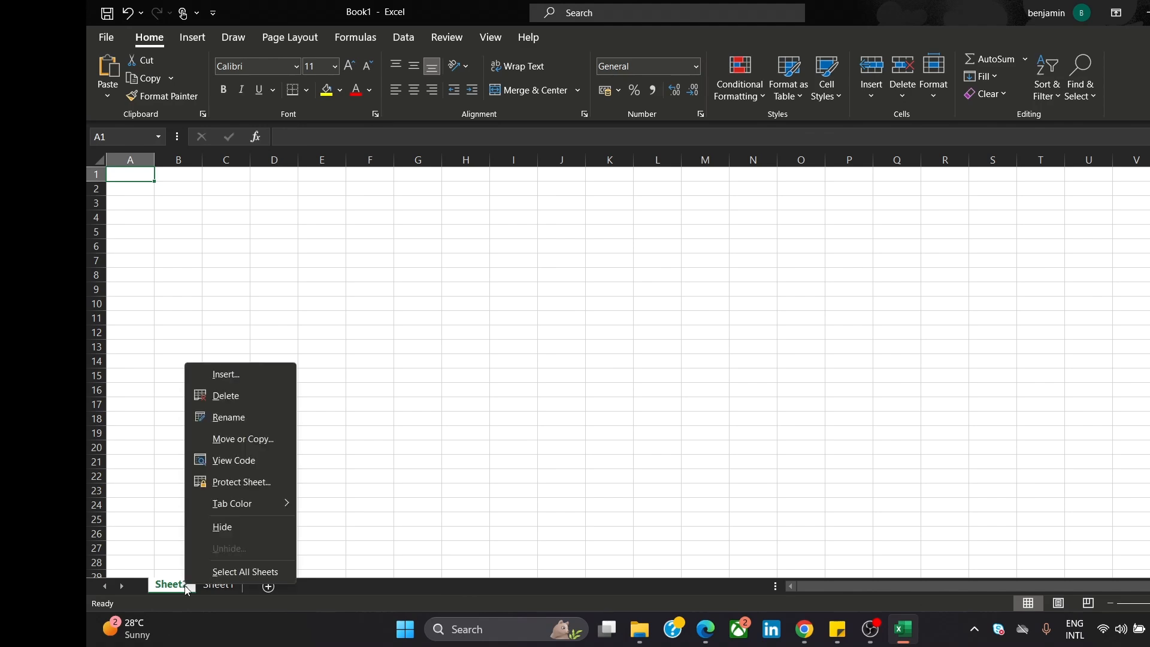
click(226, 398)
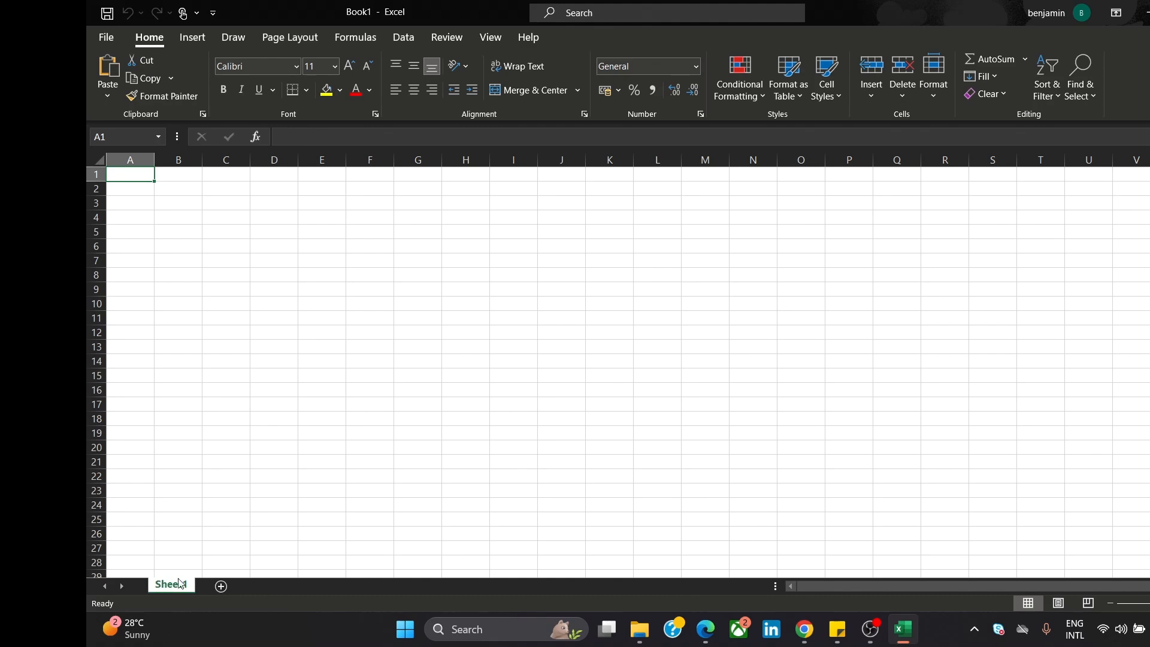
- Delete sheet column A, and delete the sheet row spanned by cells A1:M1
click(902, 99)
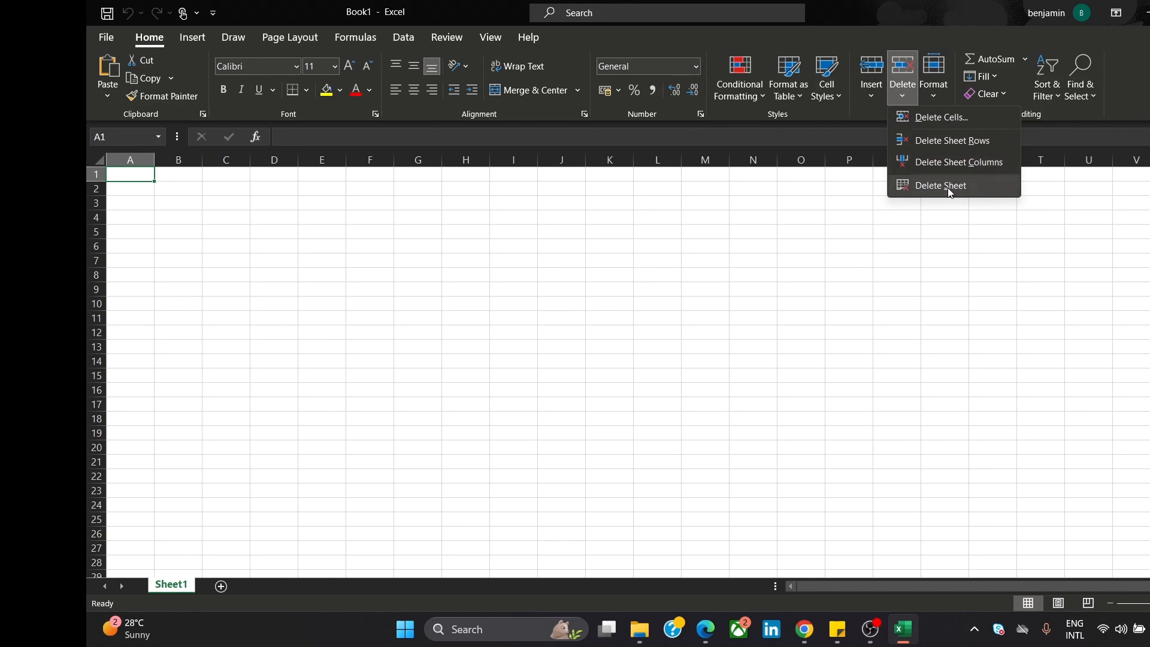
click(936, 163)
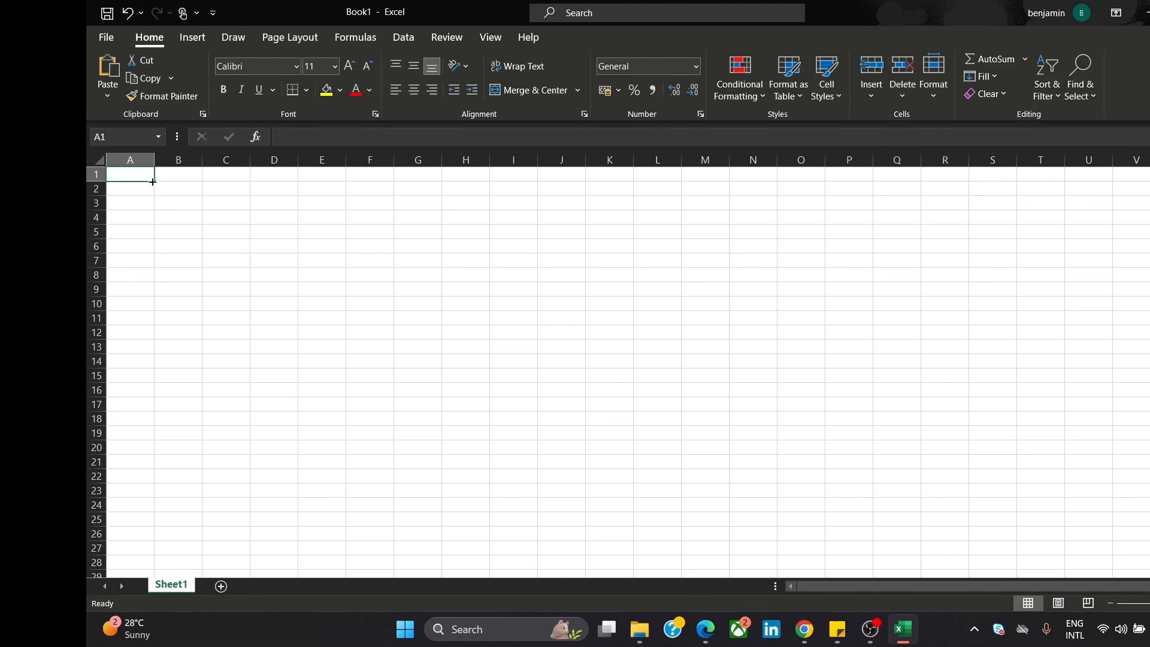
drag(154, 181, 739, 497)
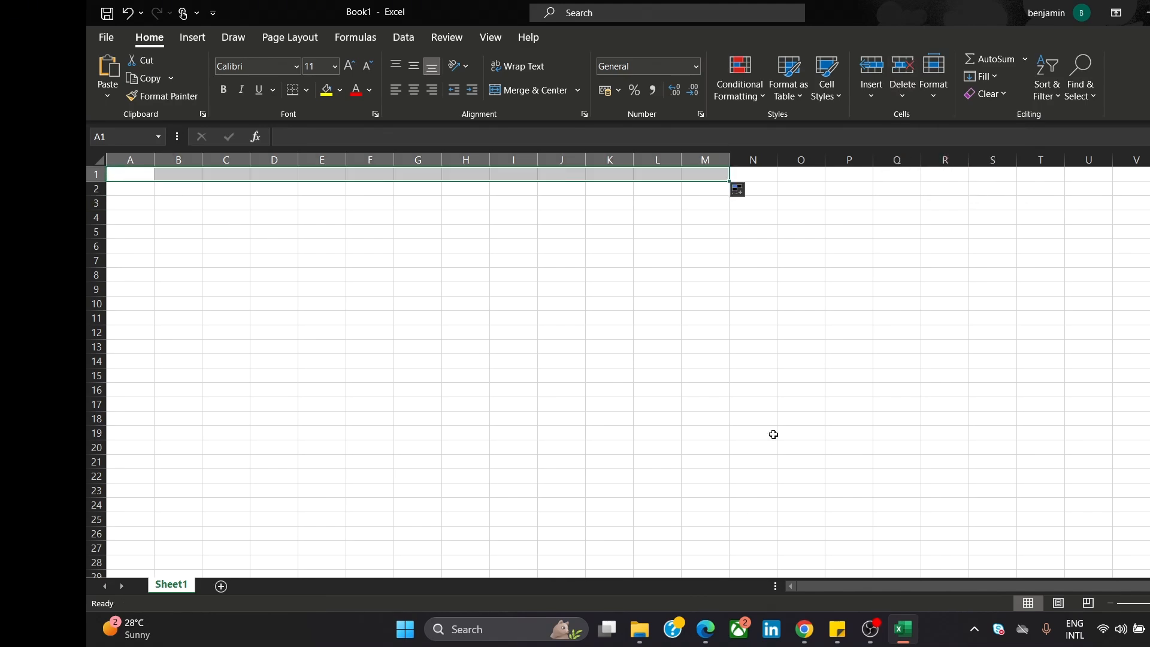
click(907, 91)
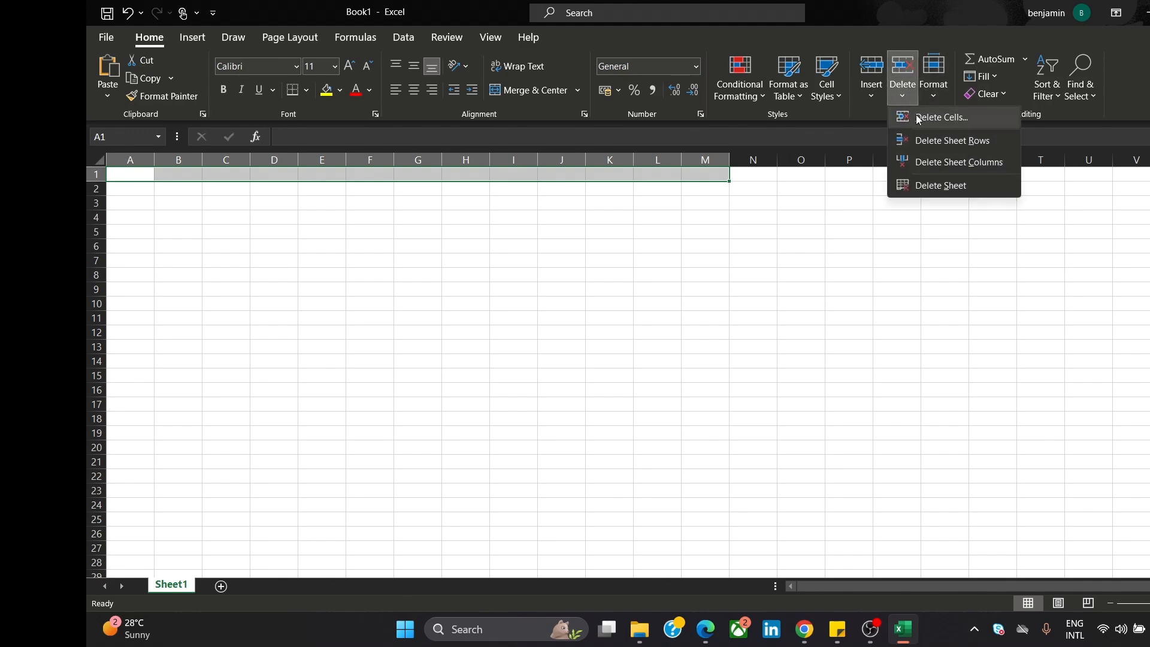
click(947, 143)
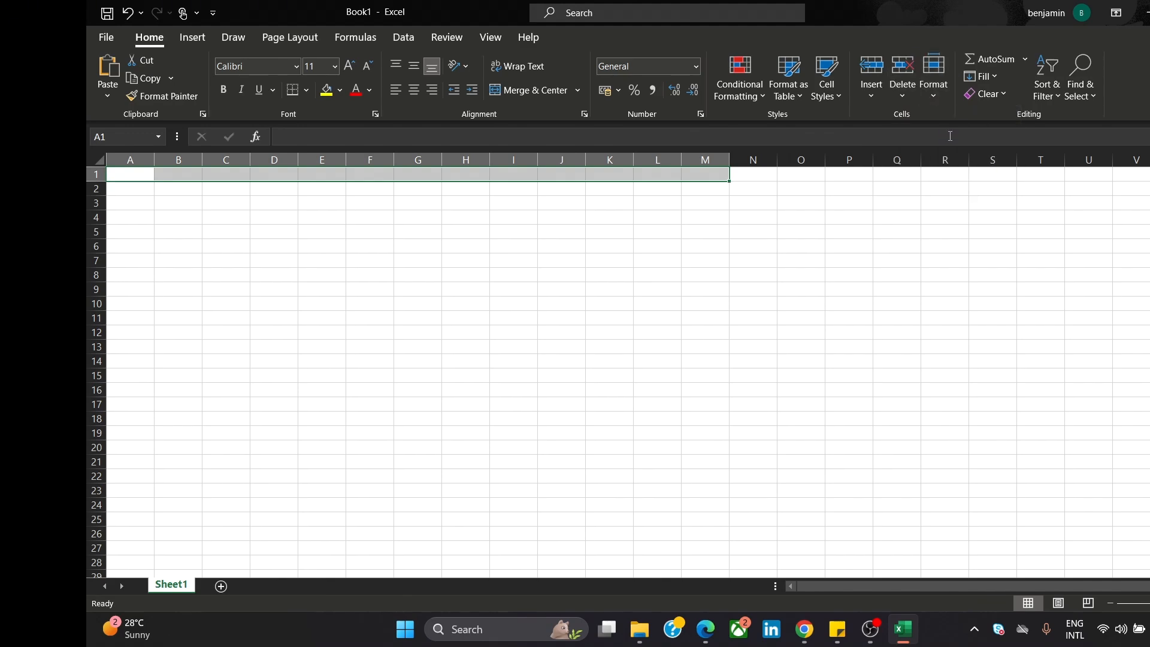
click(399, 260)
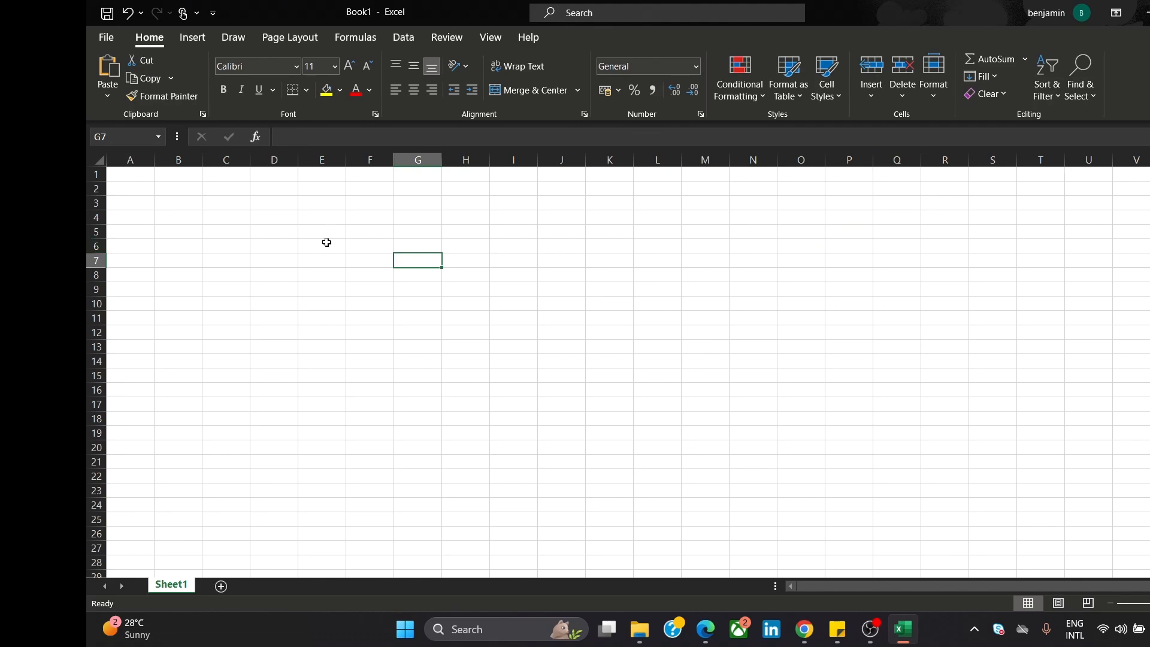
- Examine the available options for cell size, hiding and unhiding, AutoSum functions, filling and clearing cells
click(938, 94)
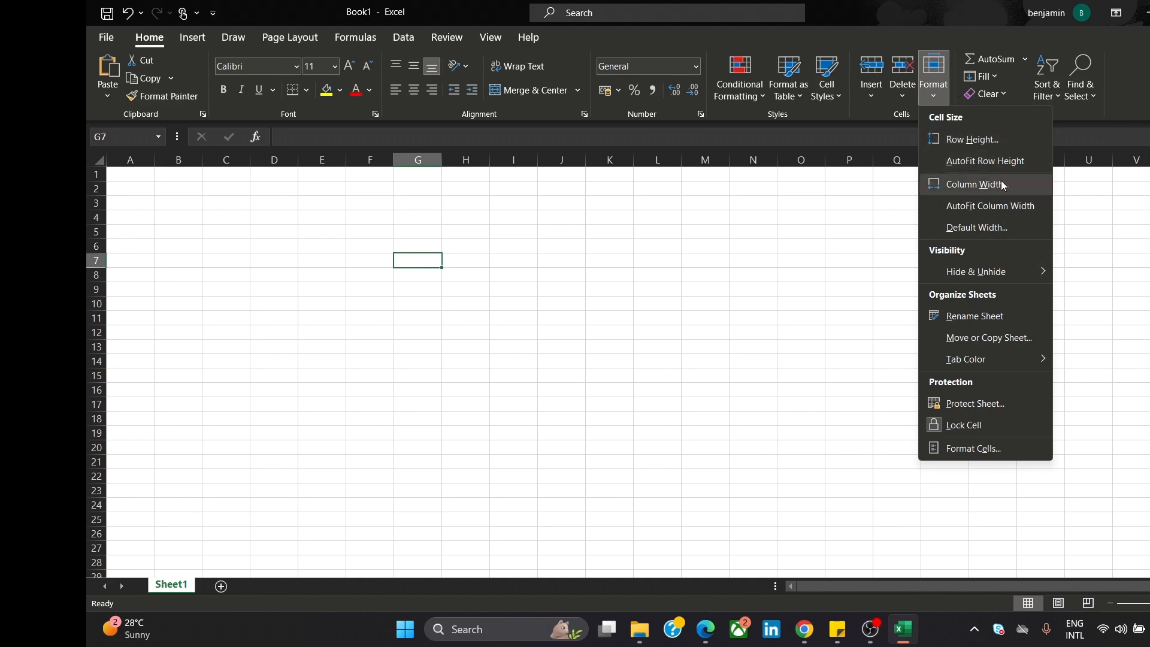
mouse_move(983, 272)
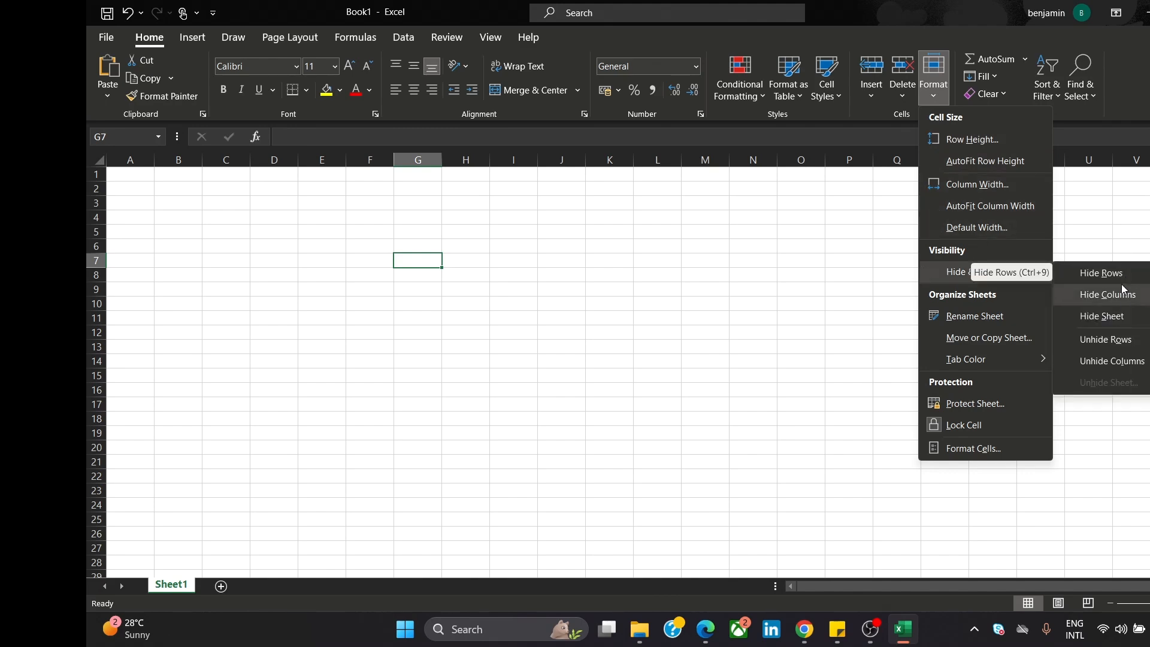
click(747, 356)
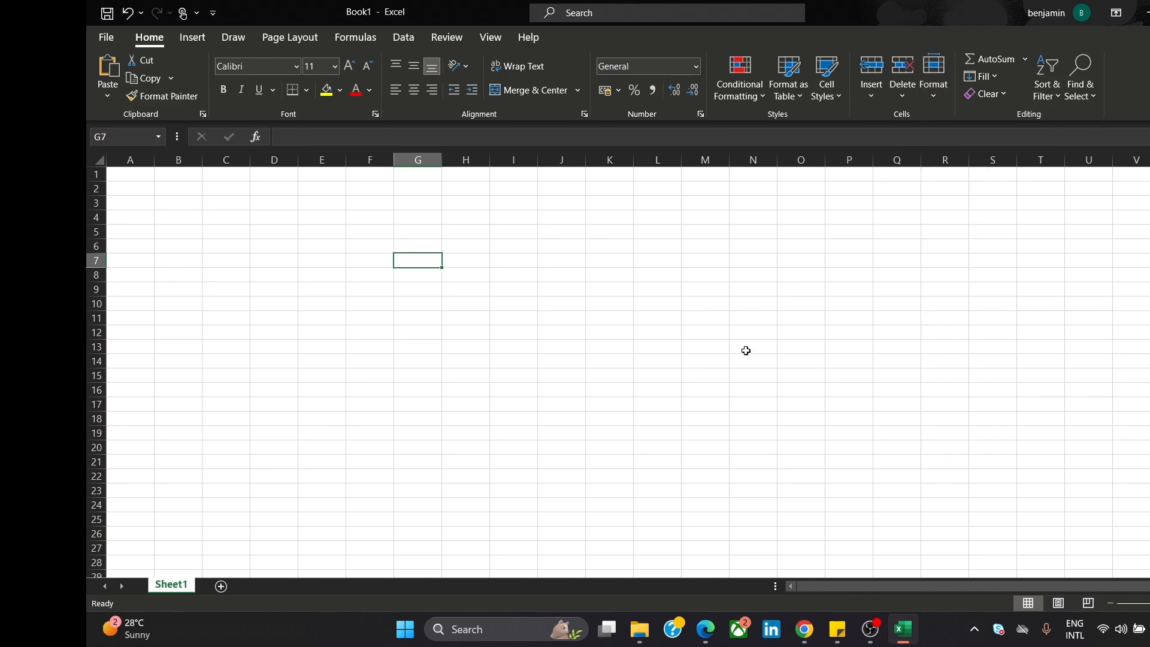
click(1020, 59)
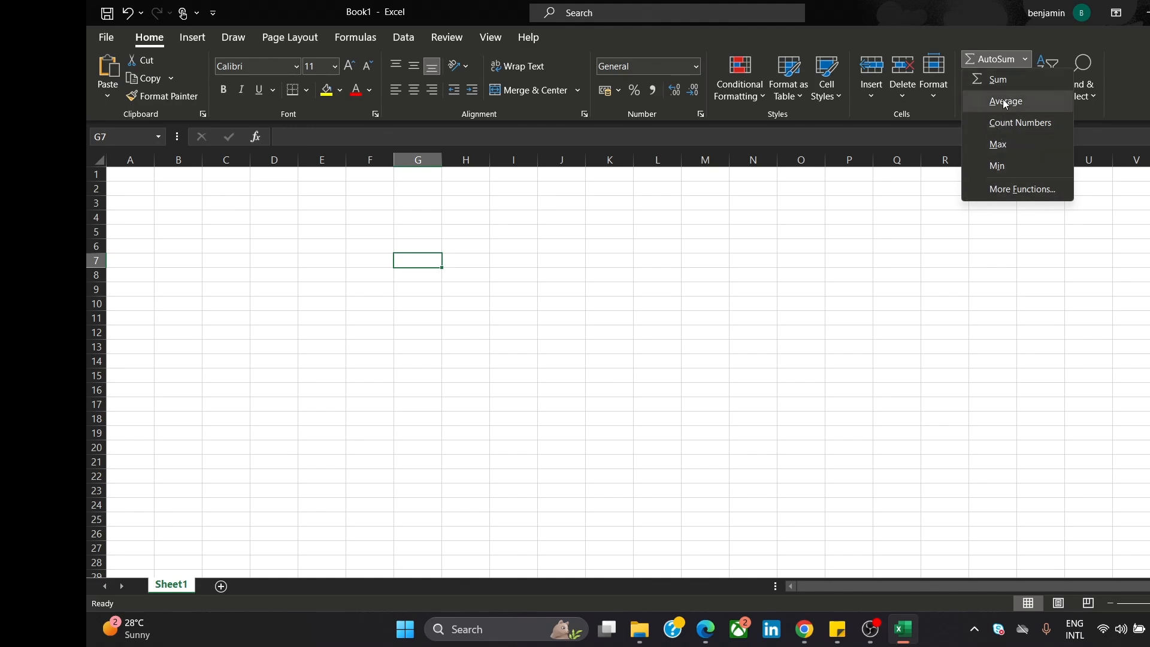
click(849, 275)
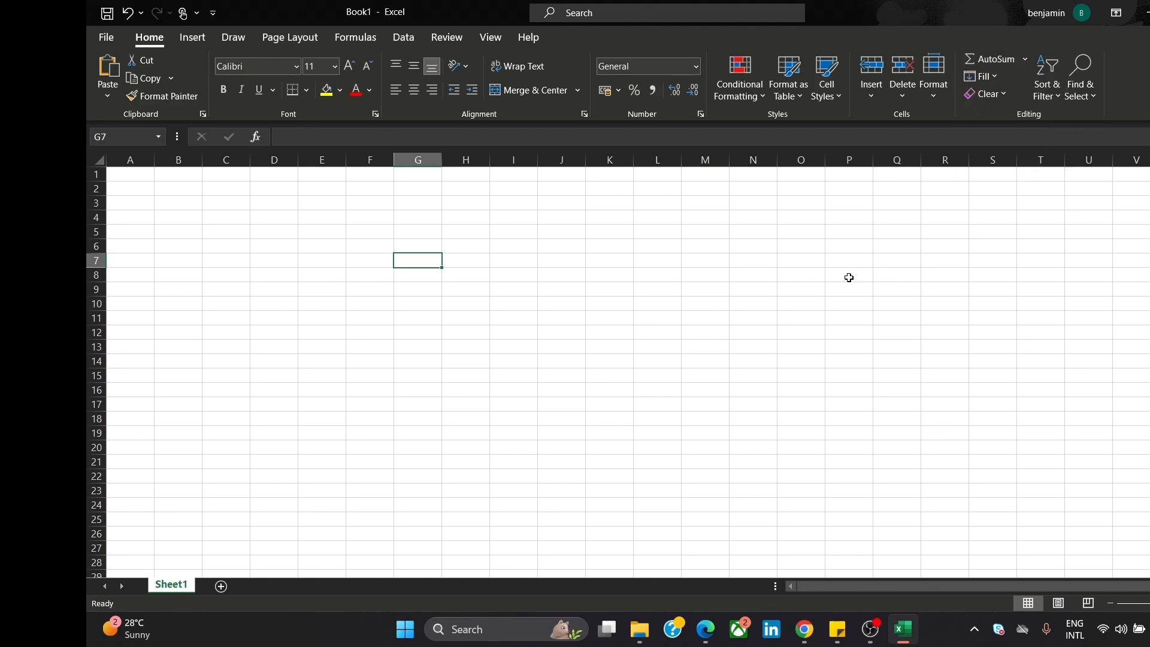
click(996, 76)
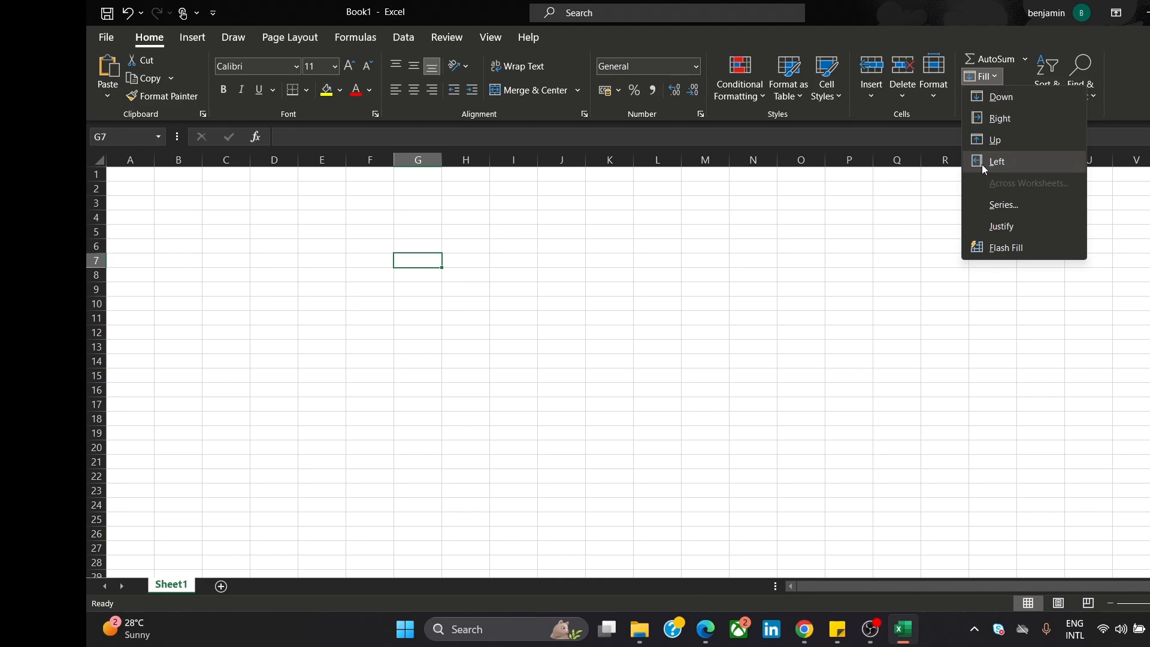
click(983, 119)
click(993, 79)
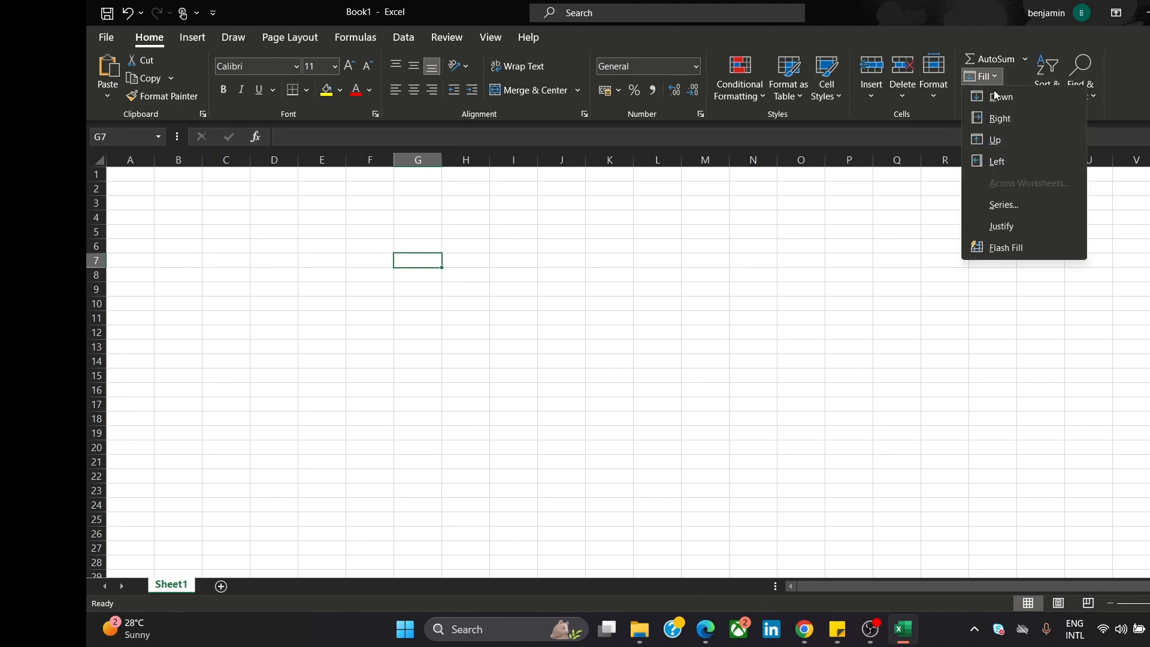
click(979, 100)
click(986, 94)
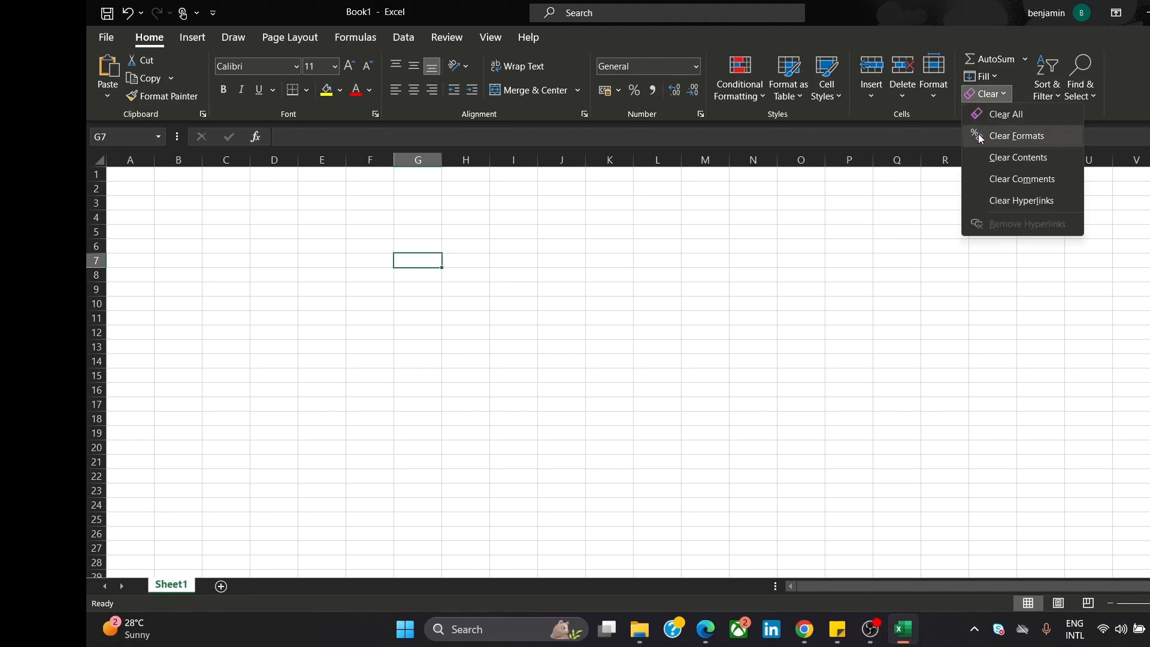
click(838, 243)
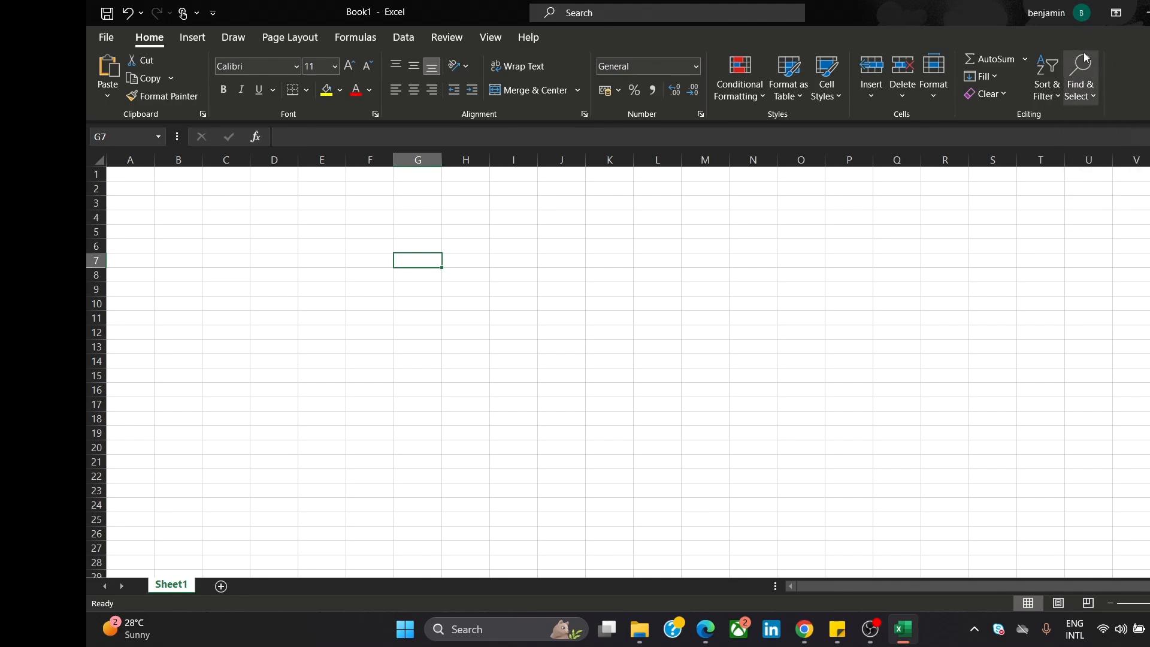
- Look over the insert, draw, page layout, formula, data and review commands, including the Financial and AutoSum function lists
click(199, 42)
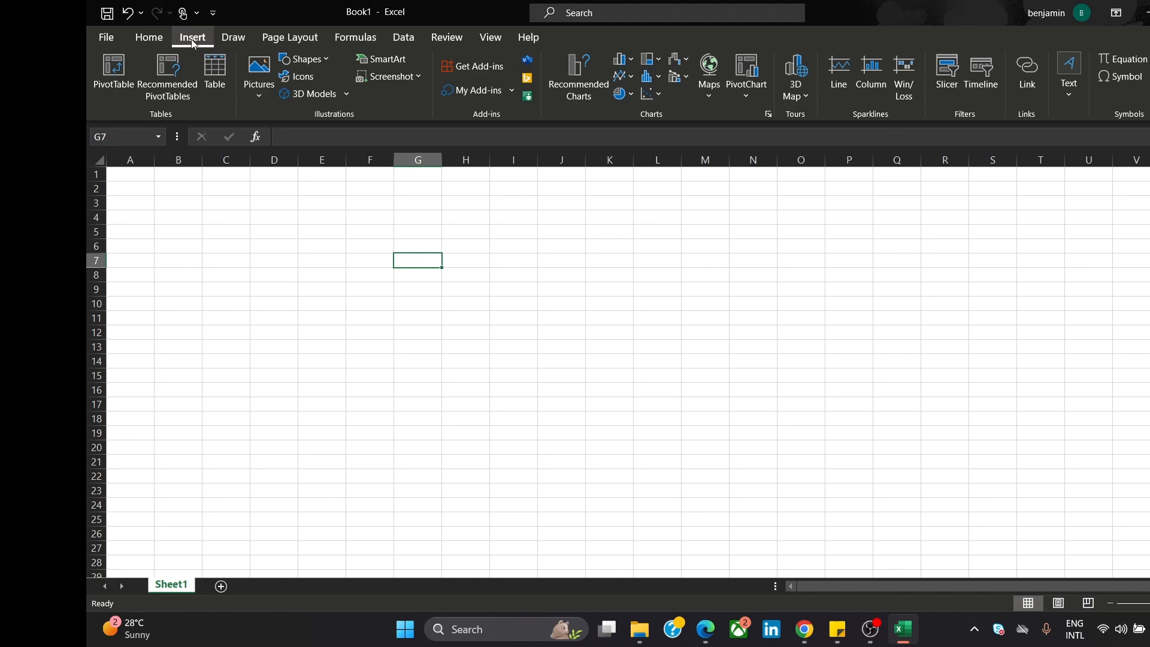
click(233, 37)
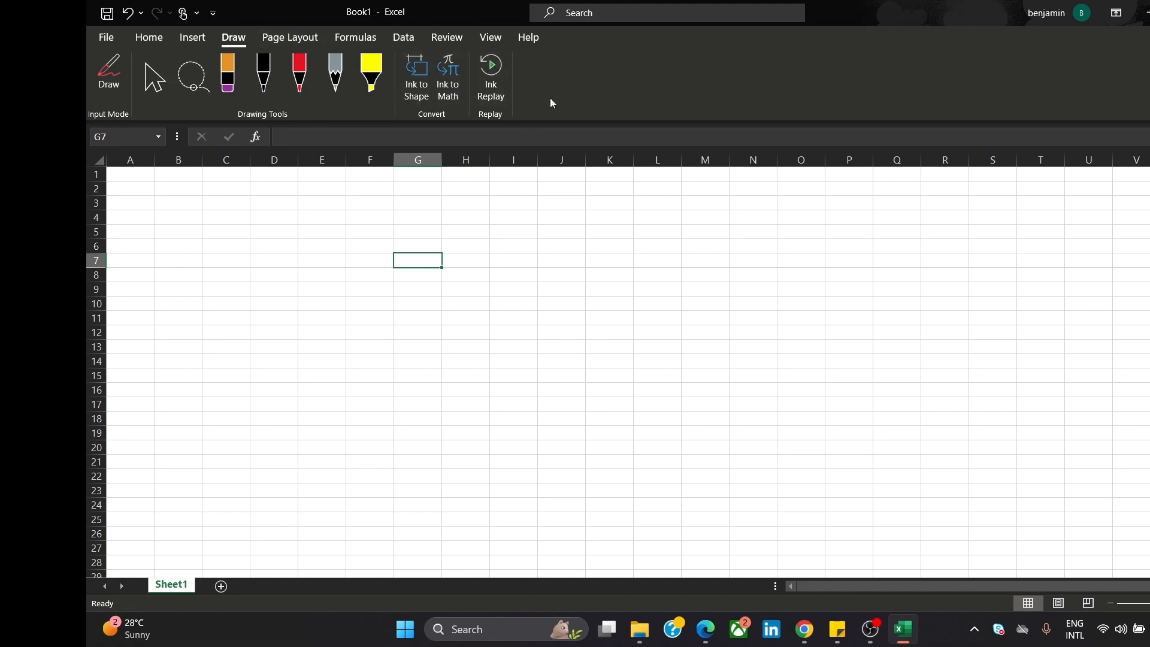
click(290, 36)
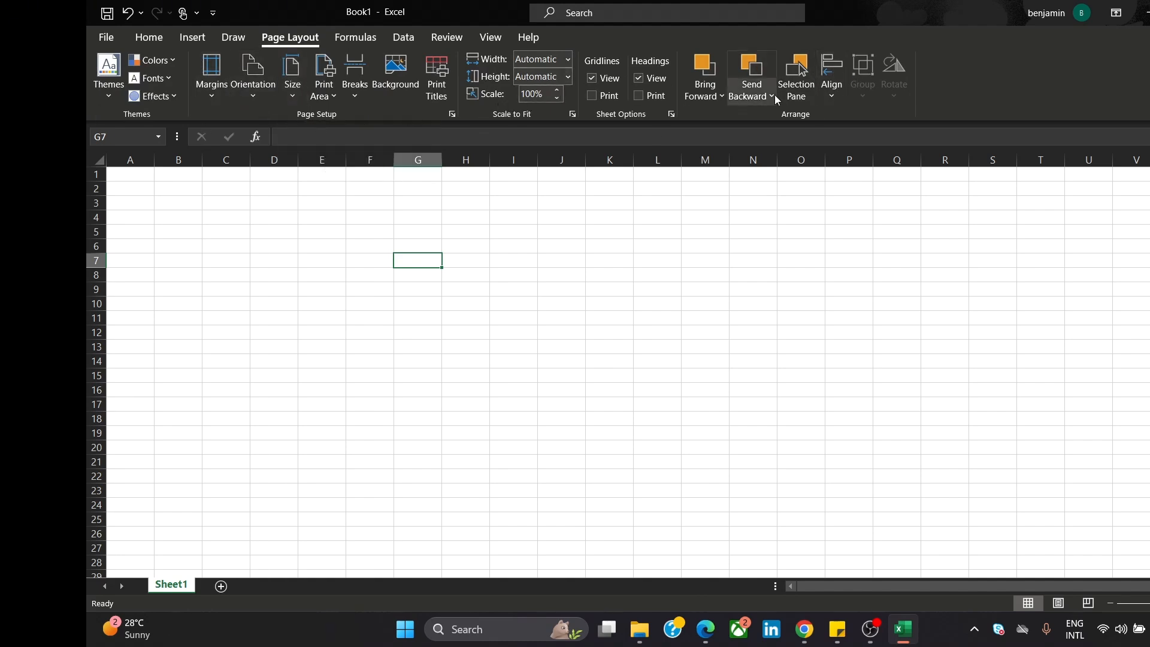
click(359, 38)
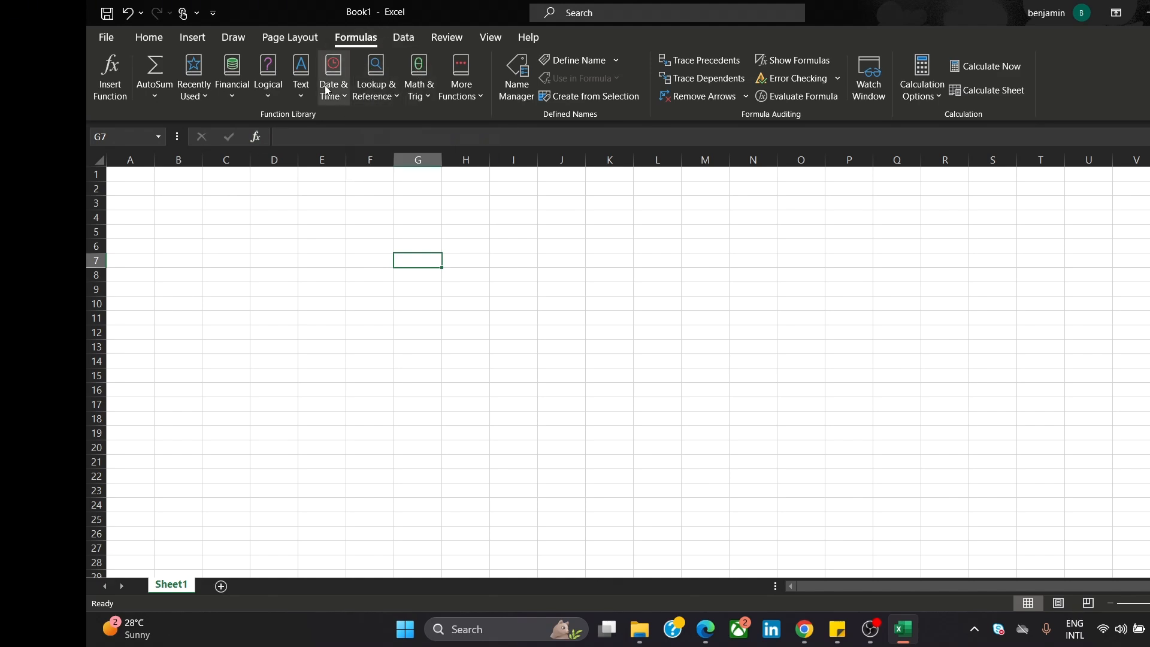
click(225, 73)
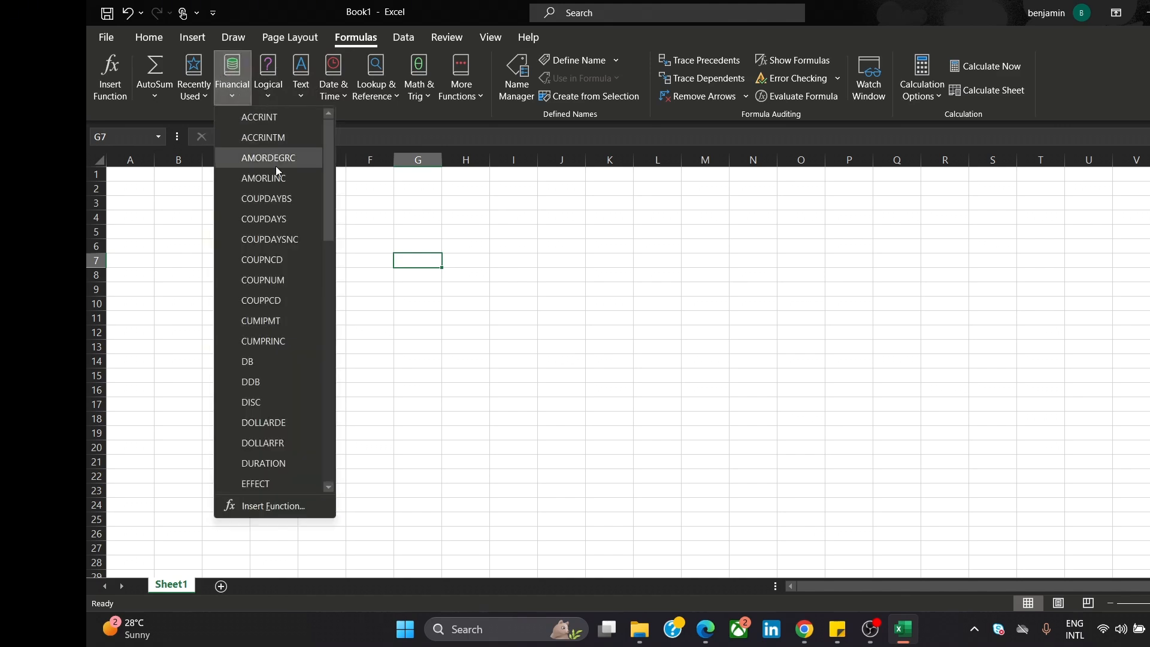
mouse_move(329, 192)
mouse_down()
mouse_move(326, 446)
mouse_move(334, 180)
mouse_up()
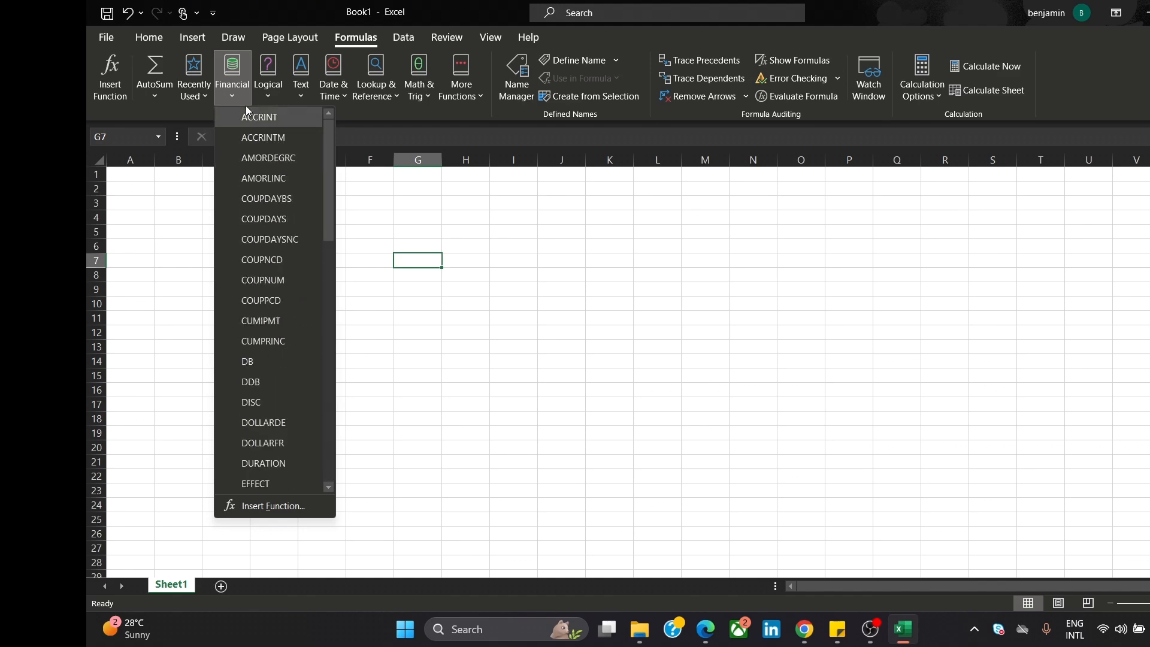
click(157, 93)
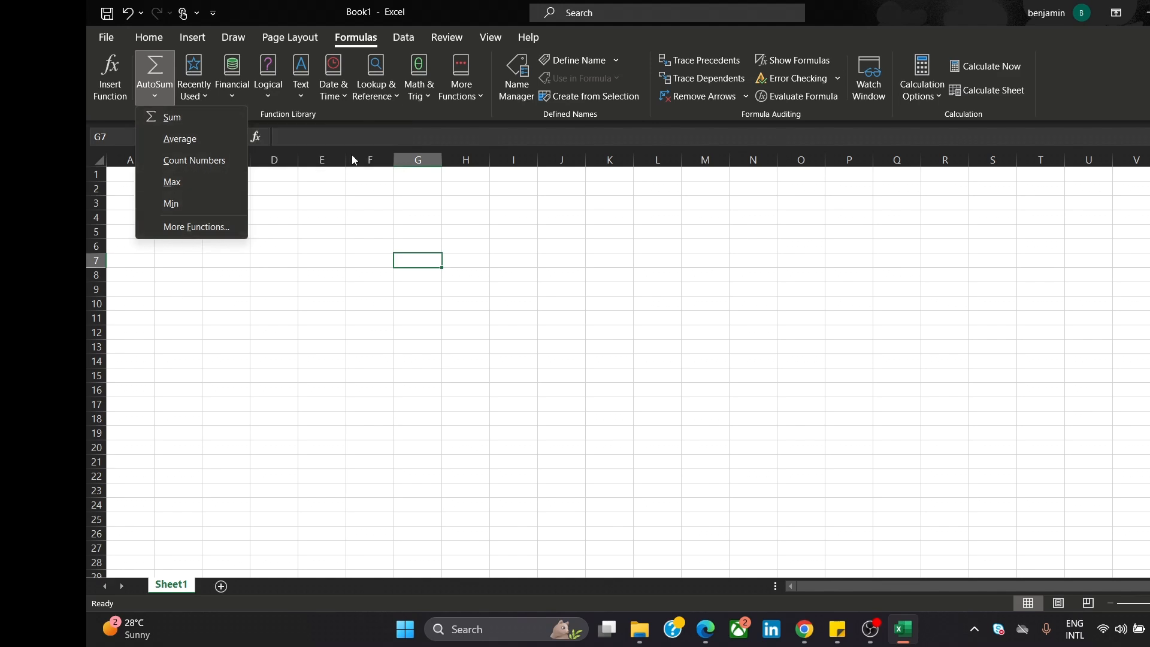
click(605, 203)
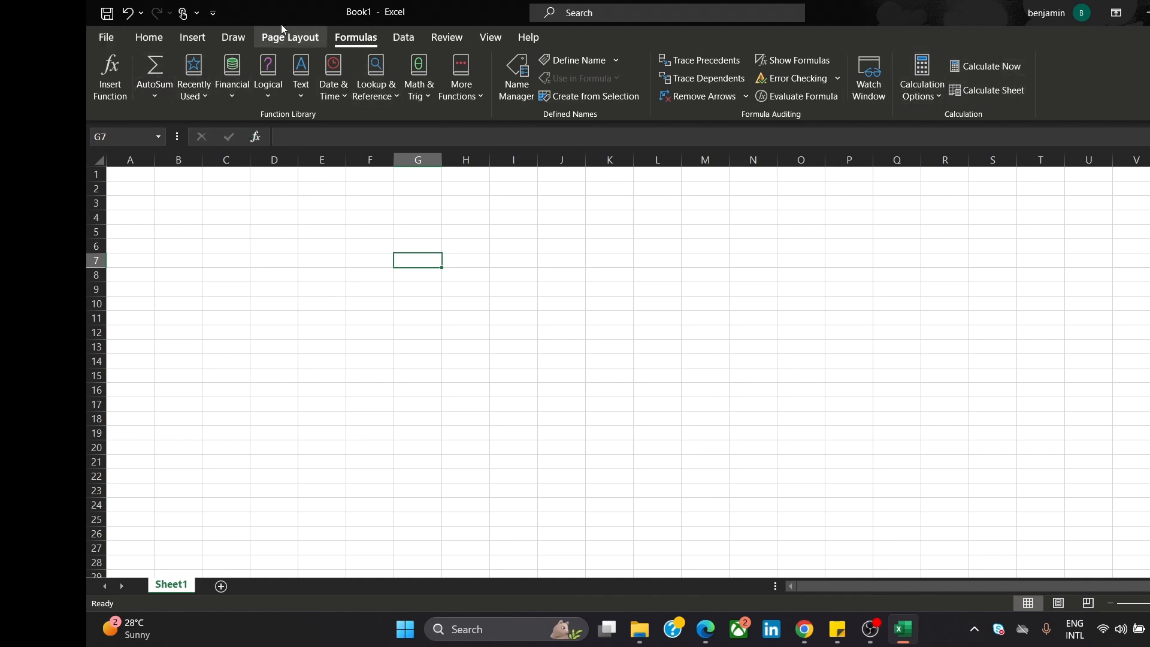
click(405, 37)
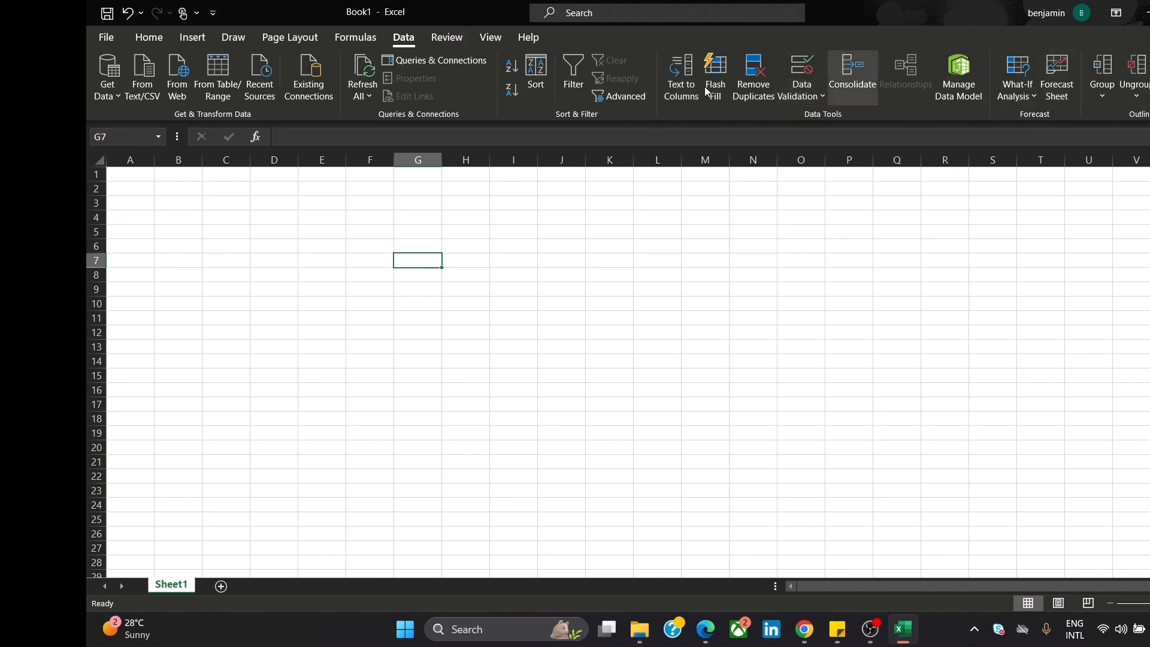
click(446, 40)
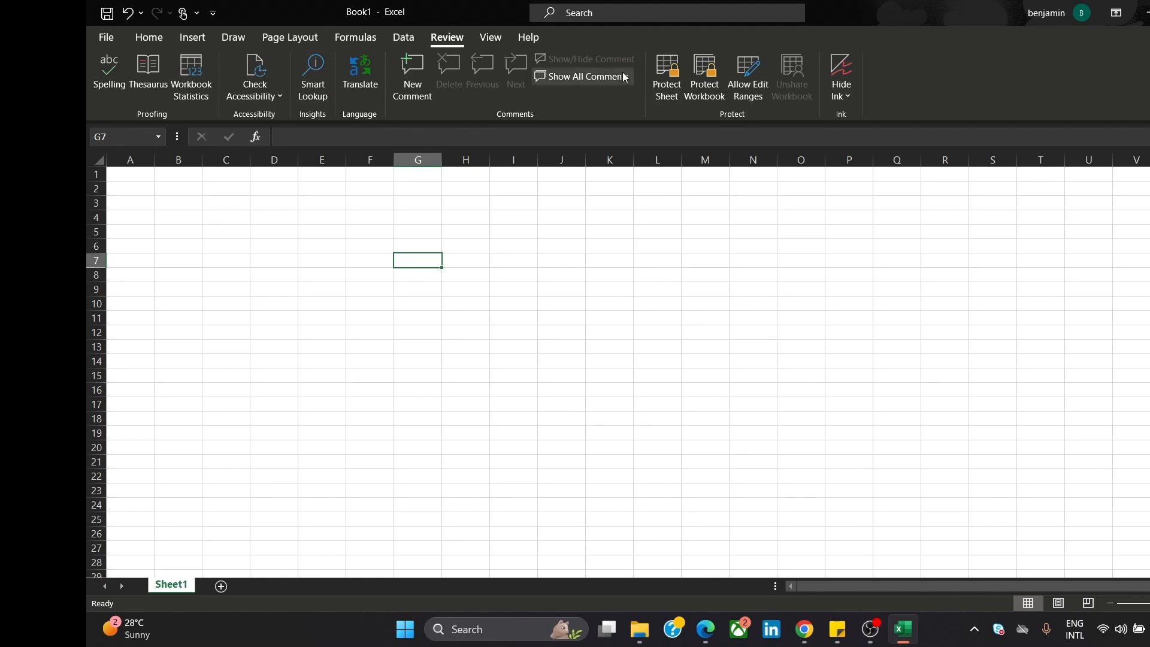
click(143, 42)
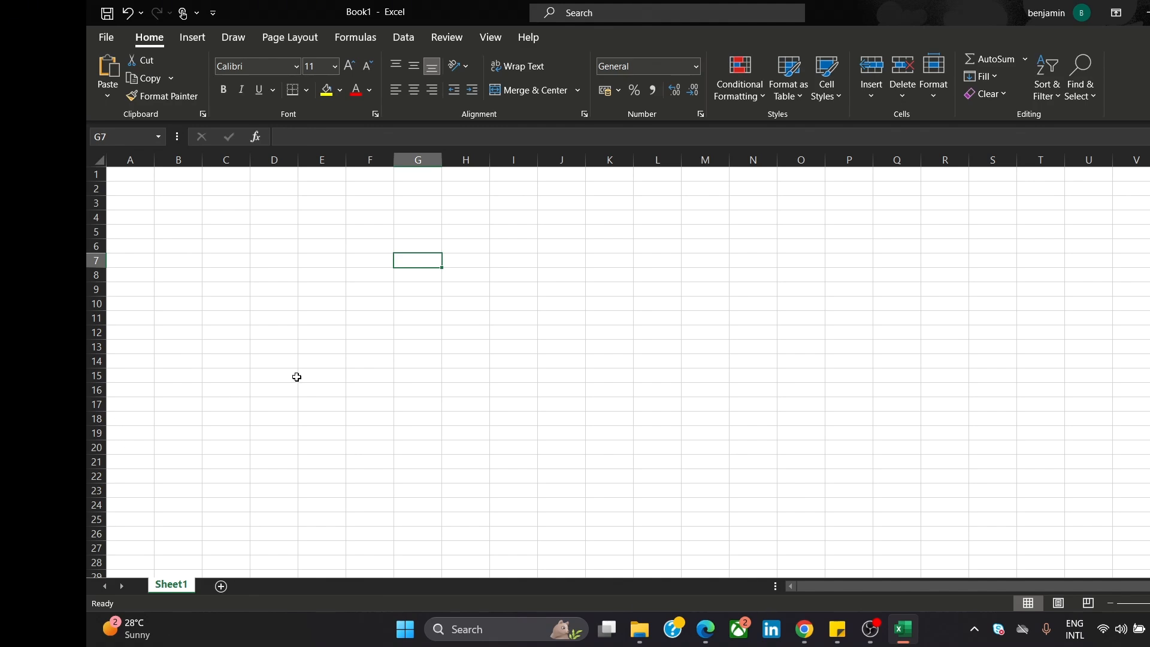
- Examine the Get Data import sources: file, database, Azure, online services, other sources and combined queries
click(403, 41)
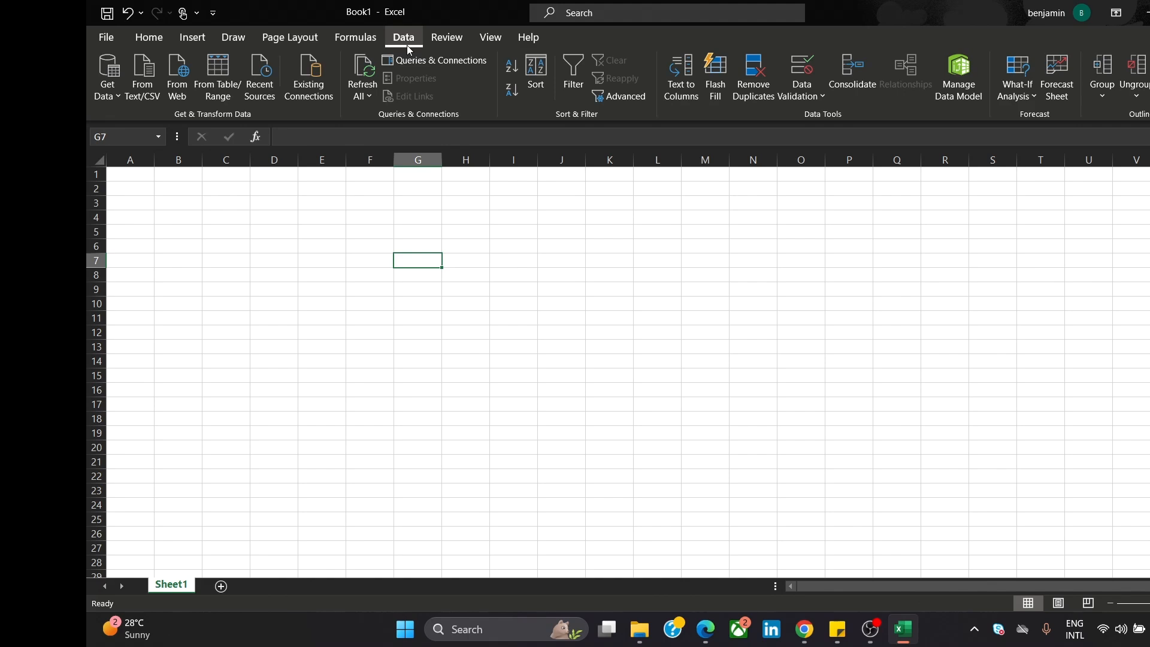
click(137, 45)
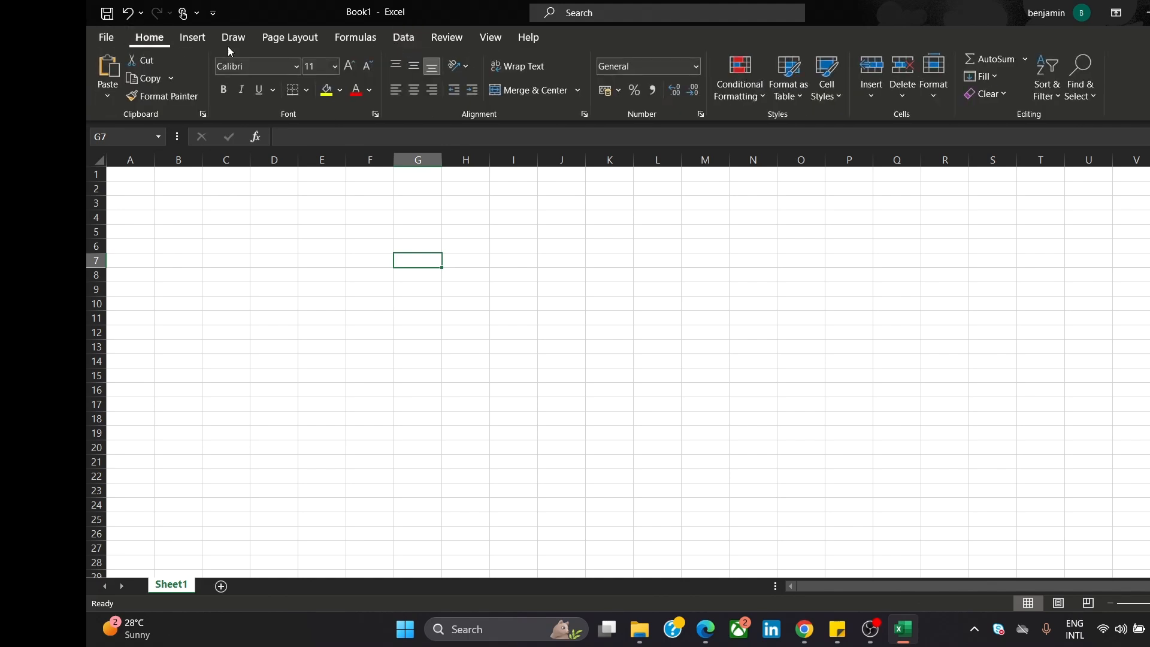
click(411, 36)
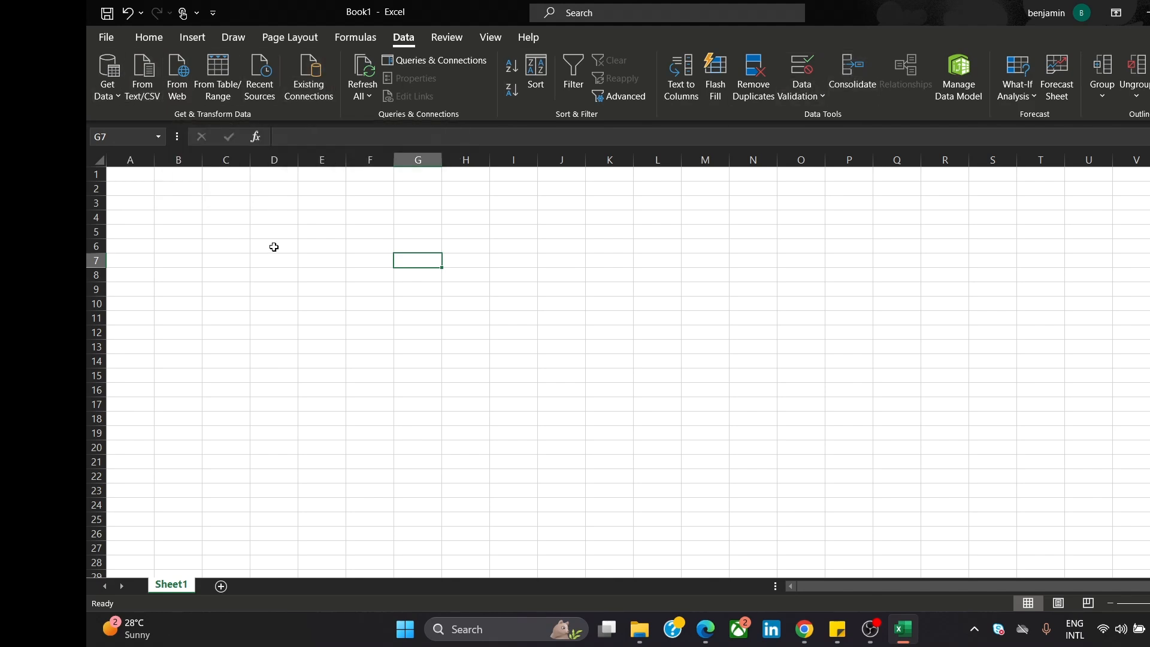
click(116, 93)
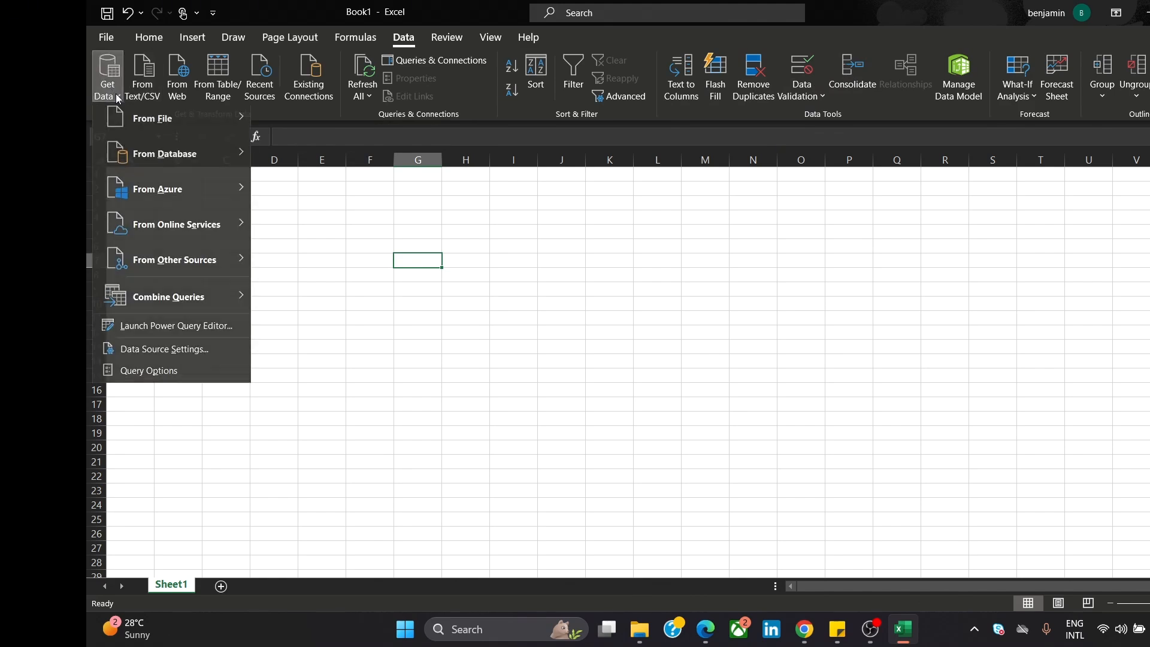
click(116, 93)
click(116, 93)
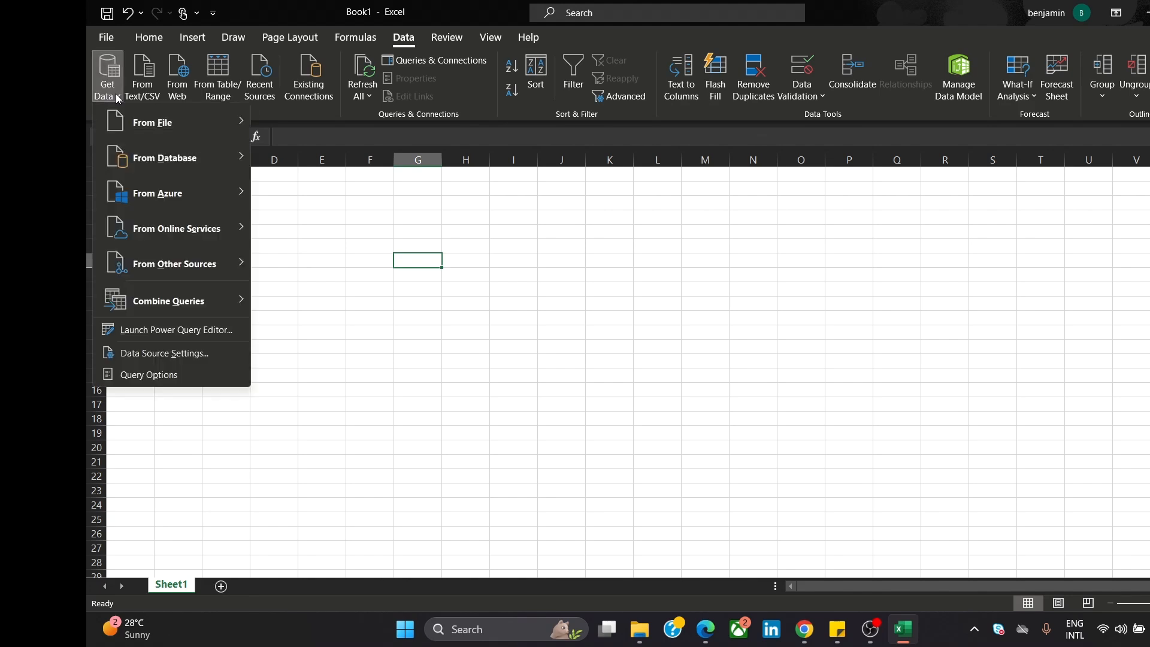
mouse_move(214, 139)
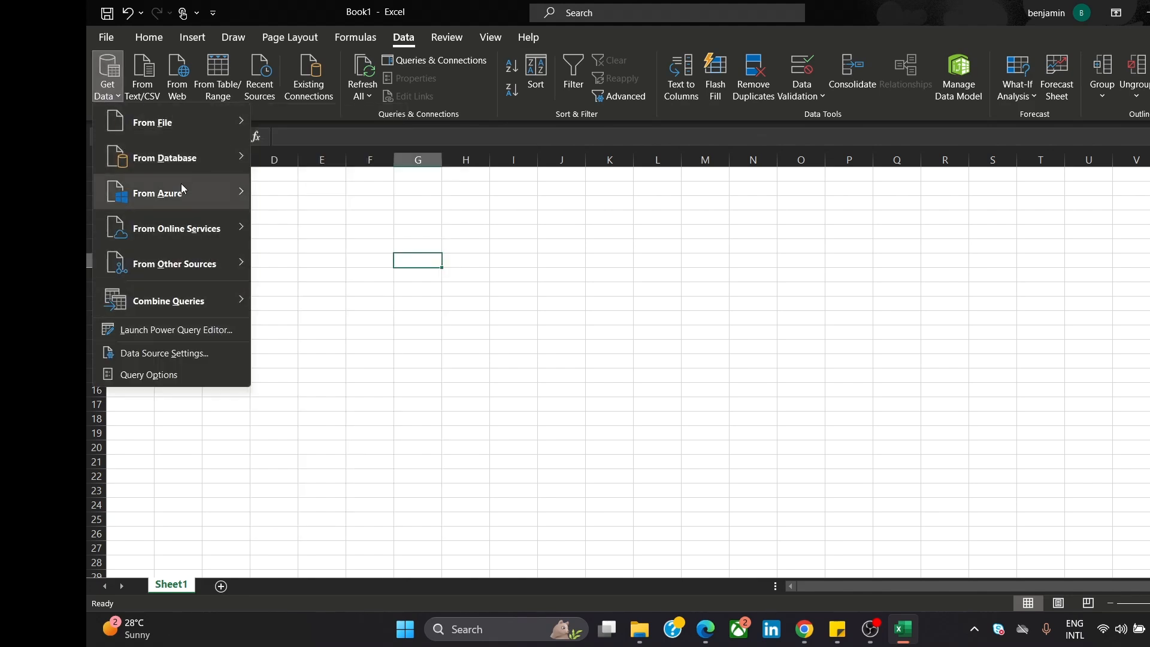
mouse_move(190, 167)
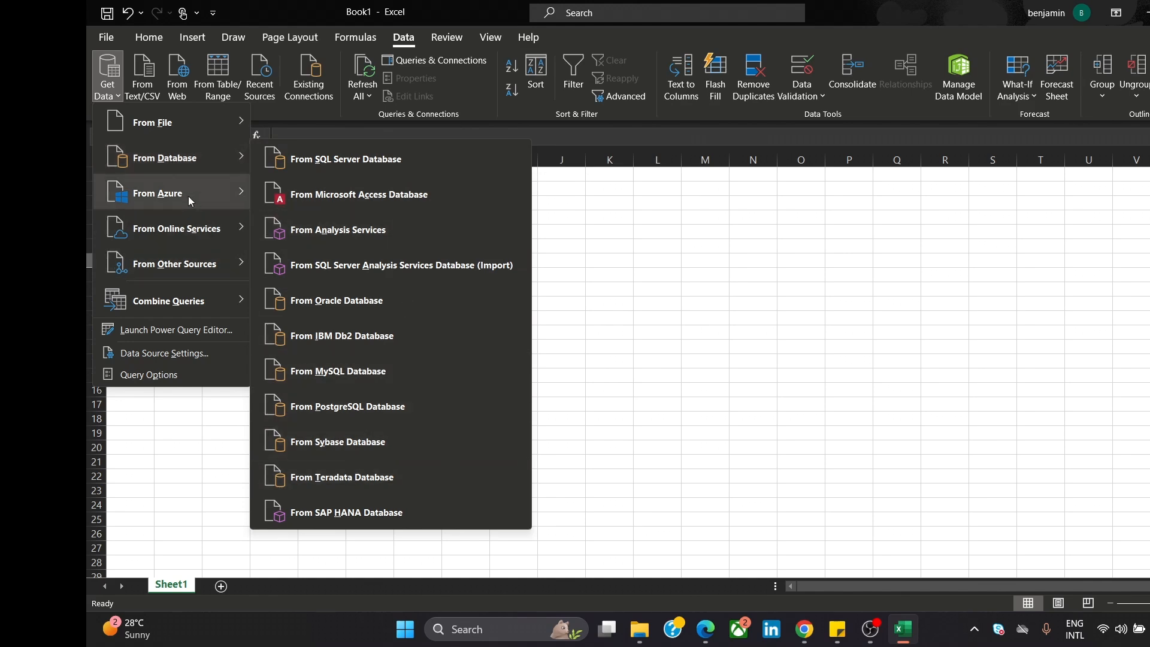
mouse_move(215, 192)
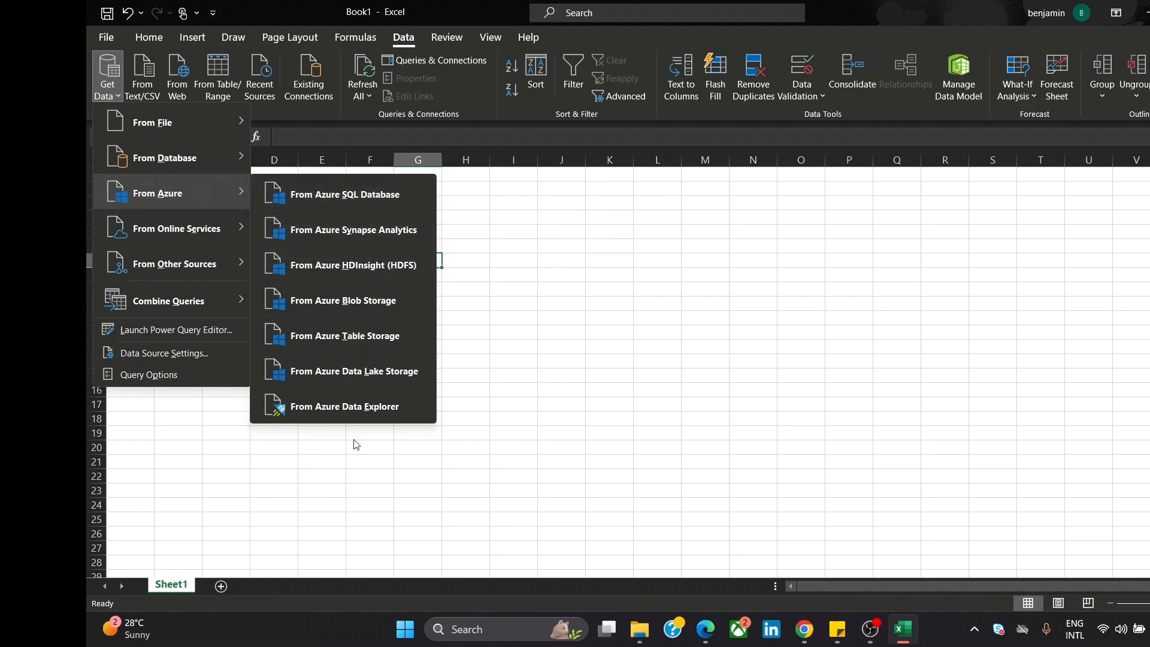
mouse_move(196, 231)
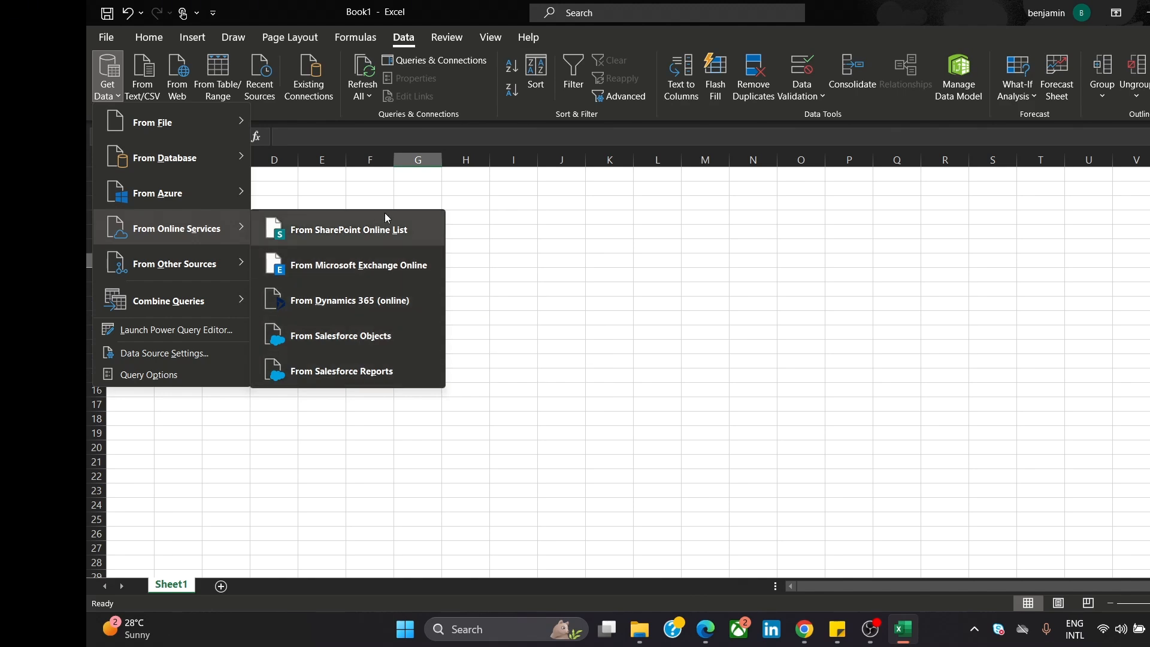
mouse_move(229, 265)
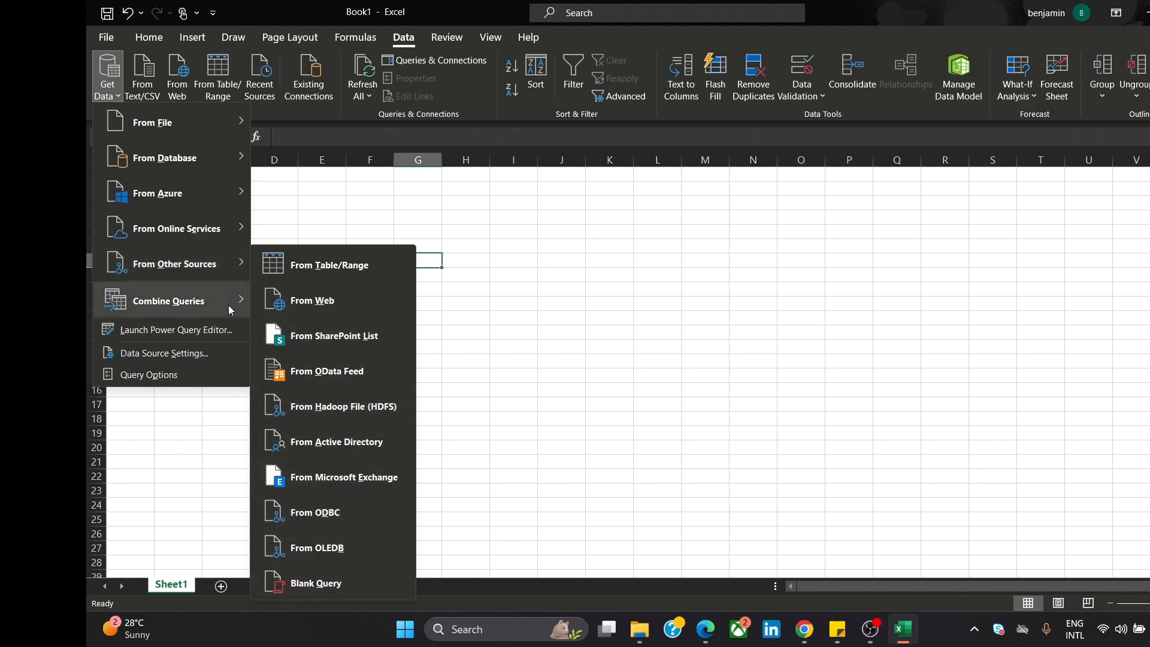
mouse_move(229, 304)
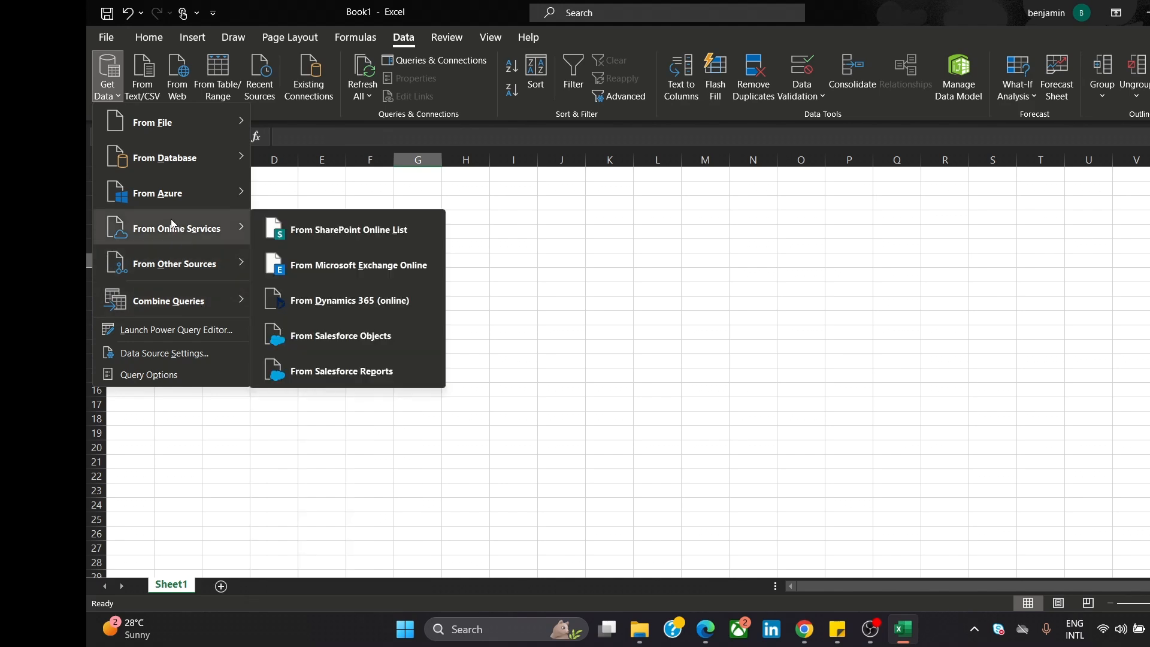
mouse_move(192, 126)
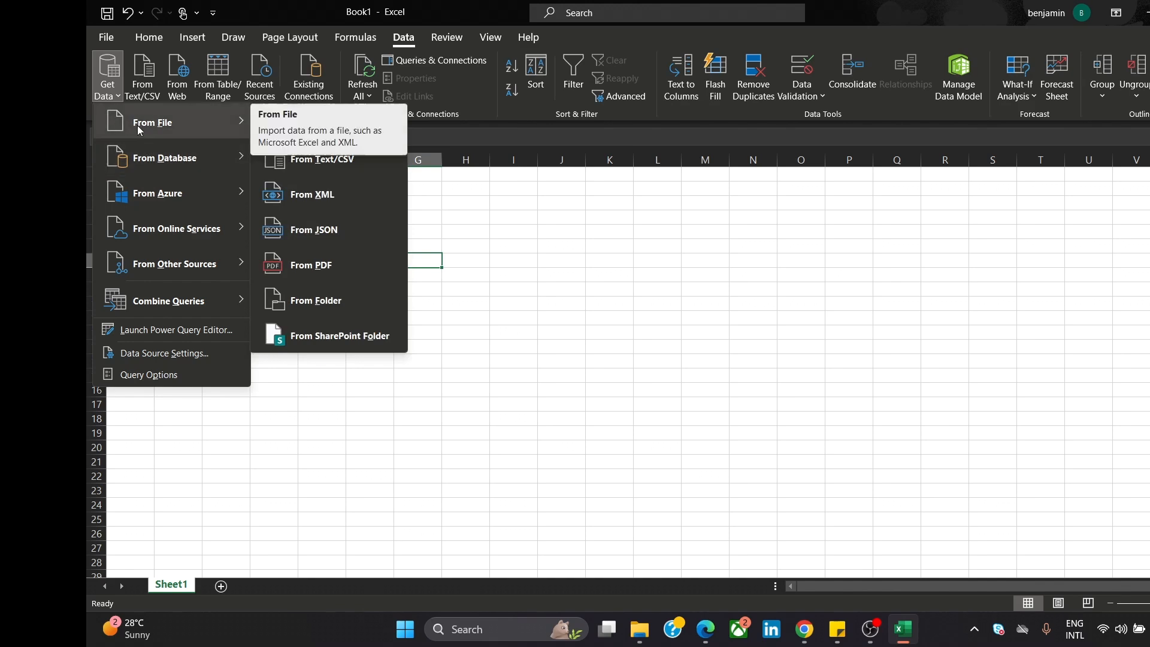
mouse_move(155, 166)
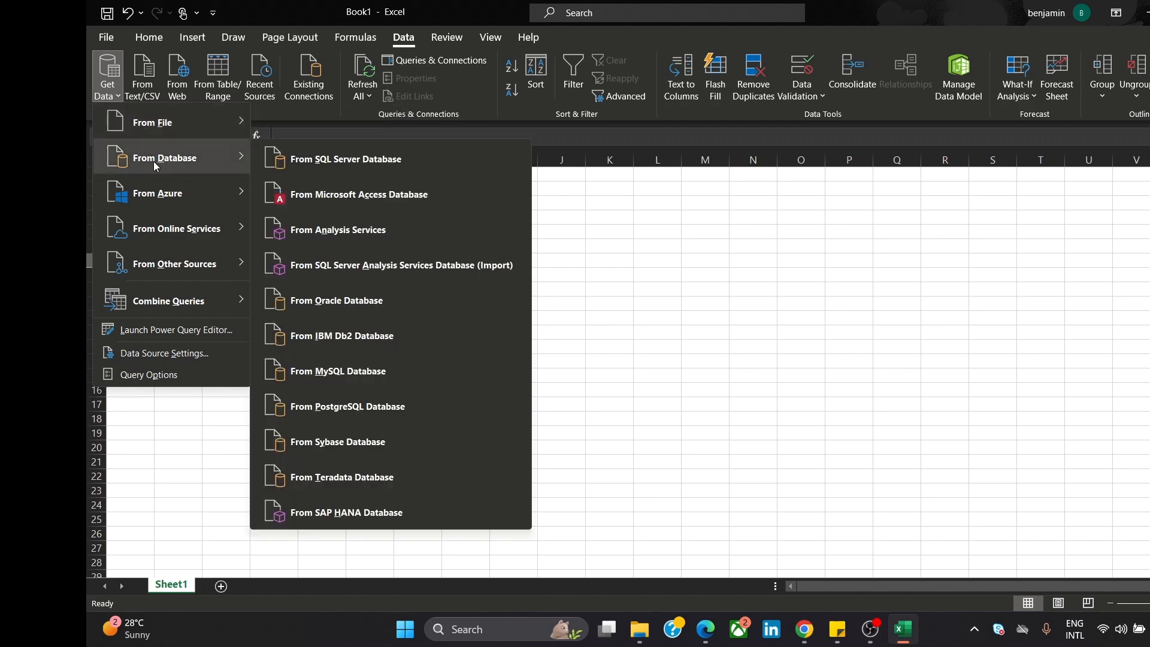
- Import the RedBox Stores workbook from the Downloads folder as an external data source
mouse_move(138, 127)
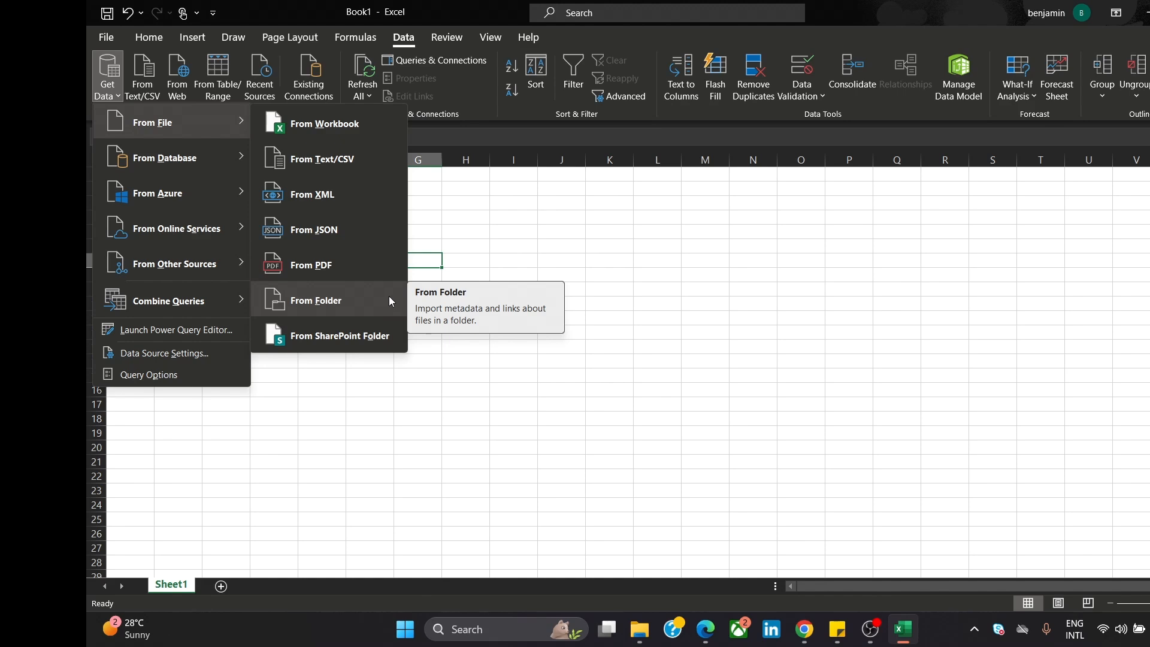
click(382, 129)
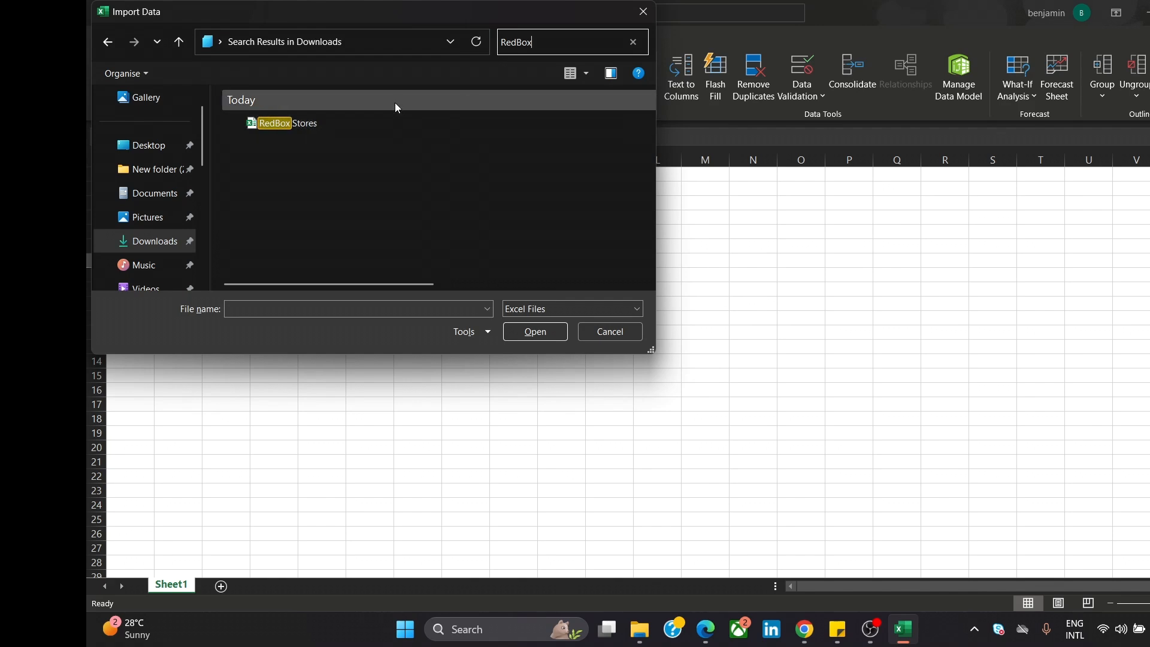
click(373, 125)
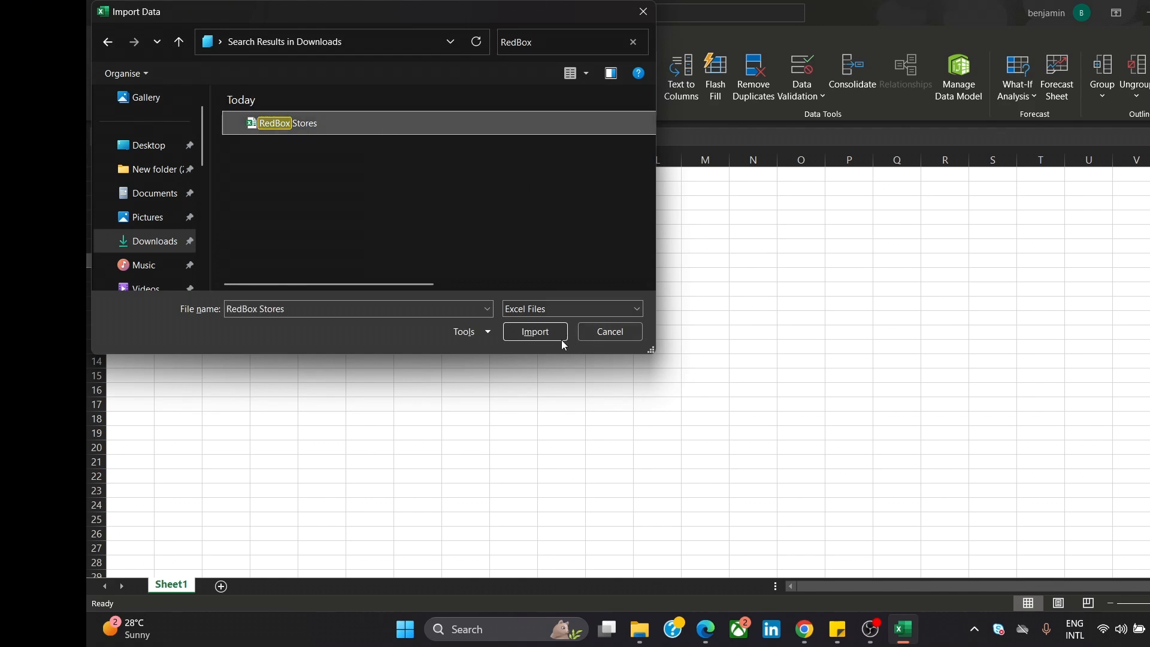
click(545, 326)
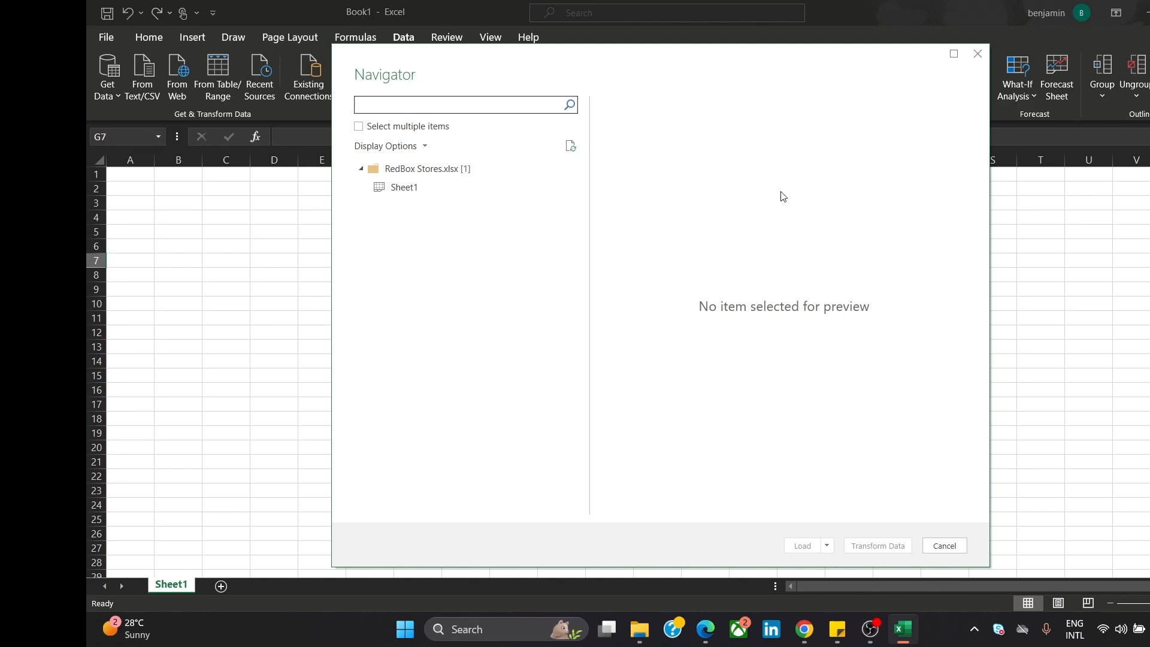
- Preview all columns of Sheet1 from RedBox Stores.xlsx and open the sheet for transformation in the Power Query Editor
click(413, 188)
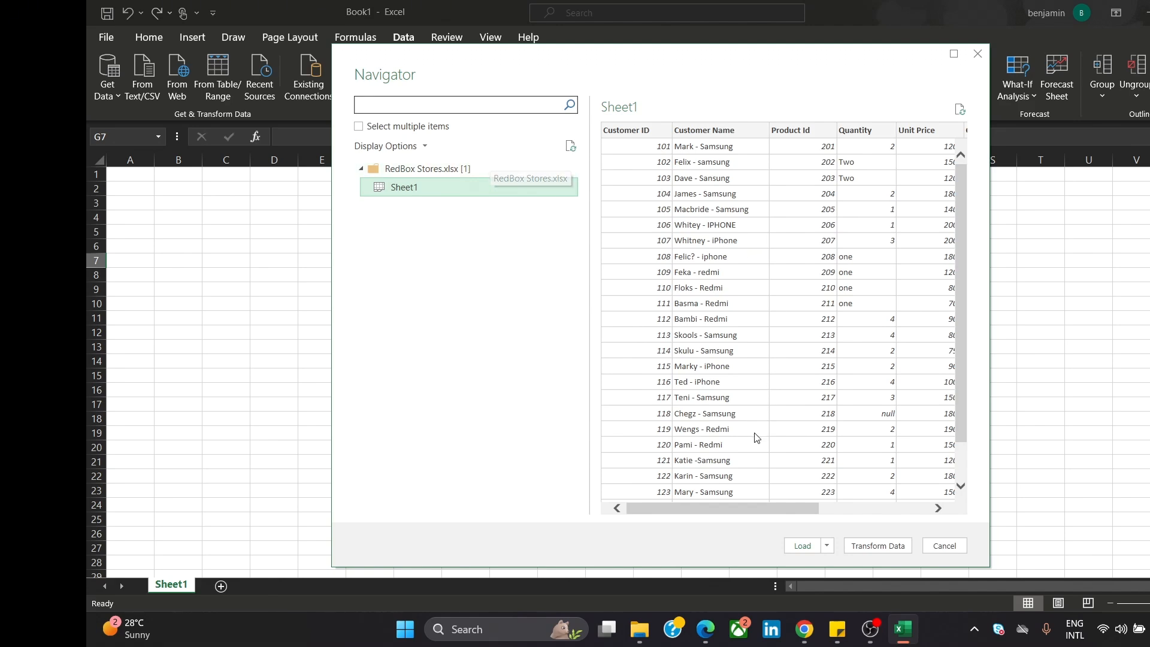
drag(711, 512, 701, 541)
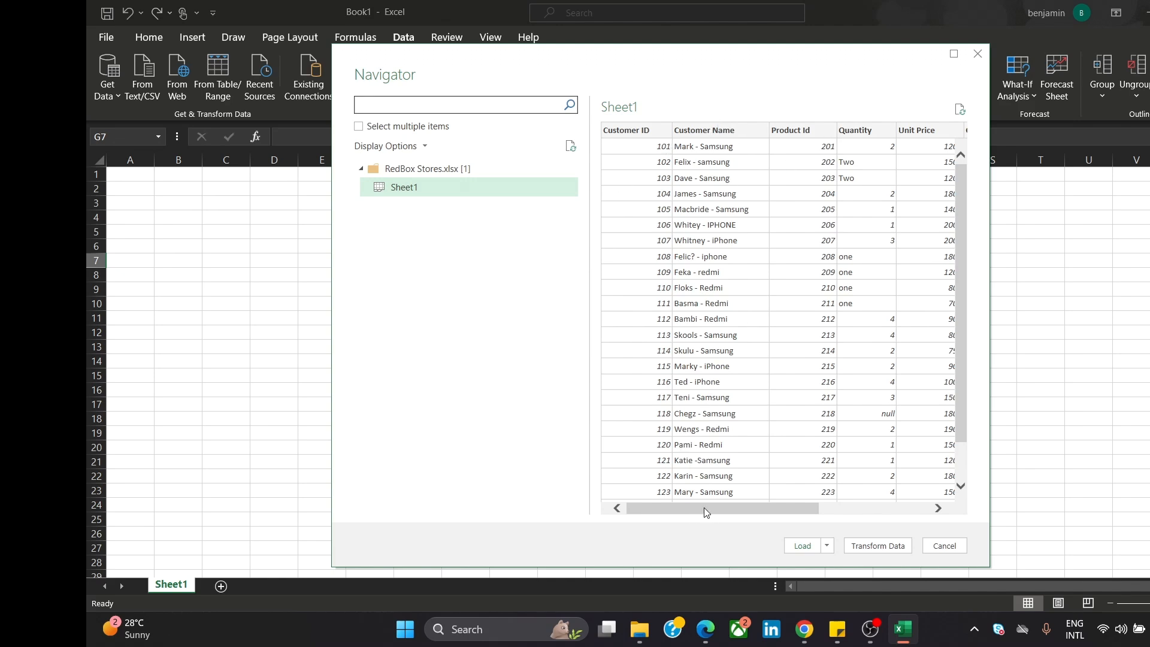
drag(704, 509, 785, 504)
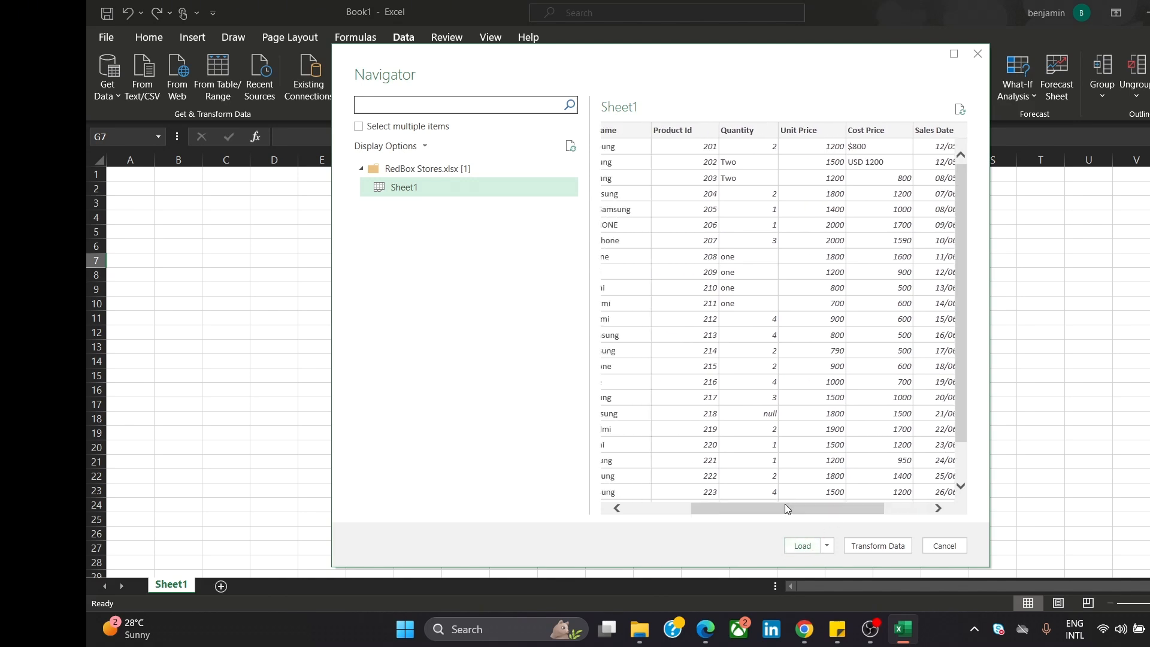
click(827, 546)
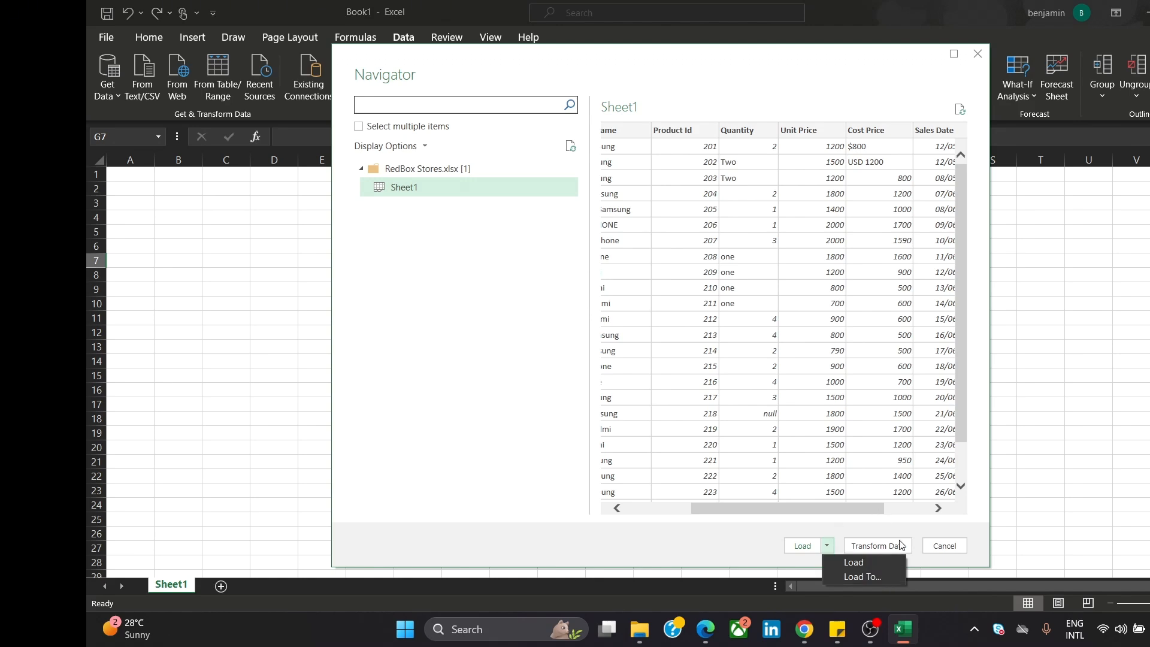
drag(821, 513, 704, 519)
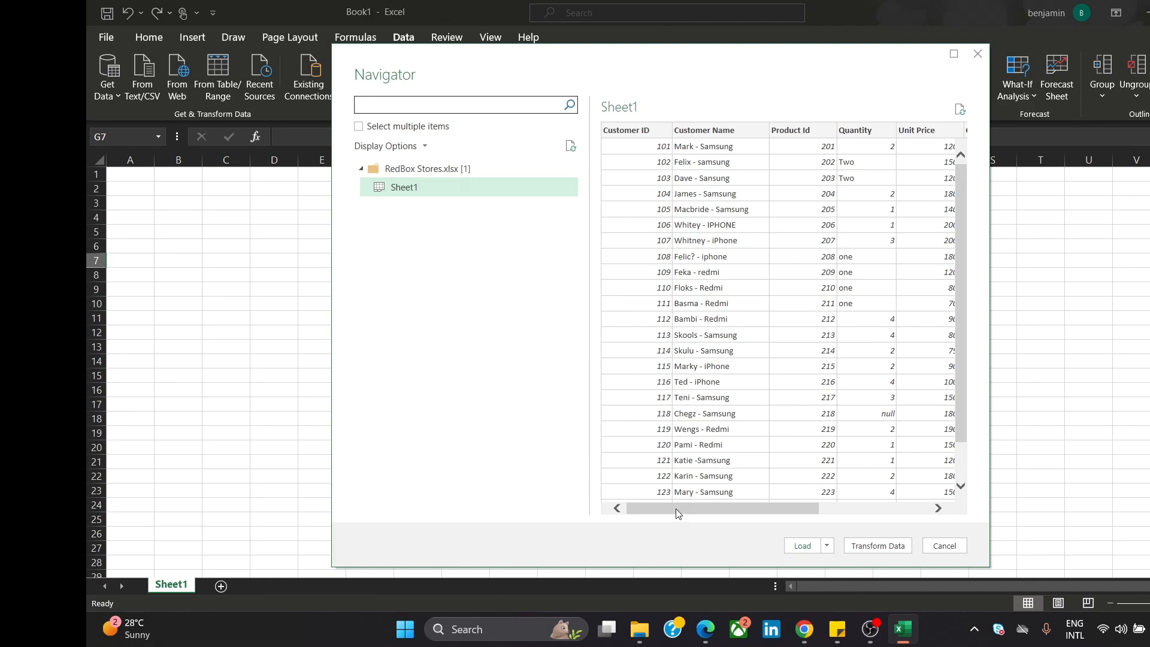
drag(687, 508, 816, 504)
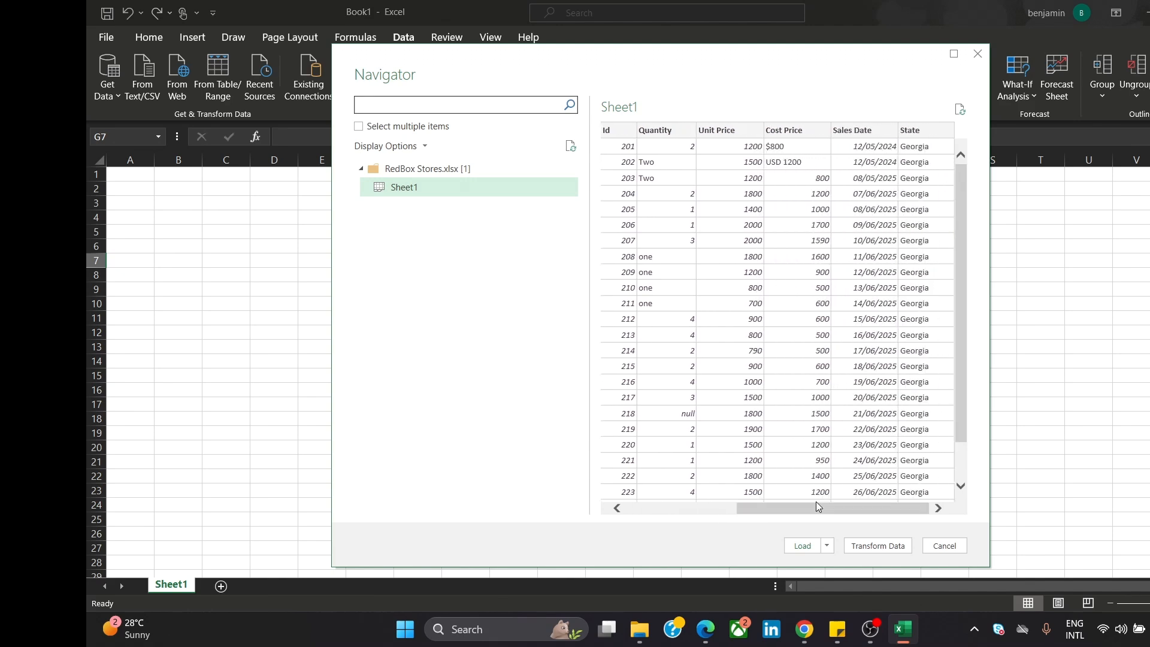
click(870, 547)
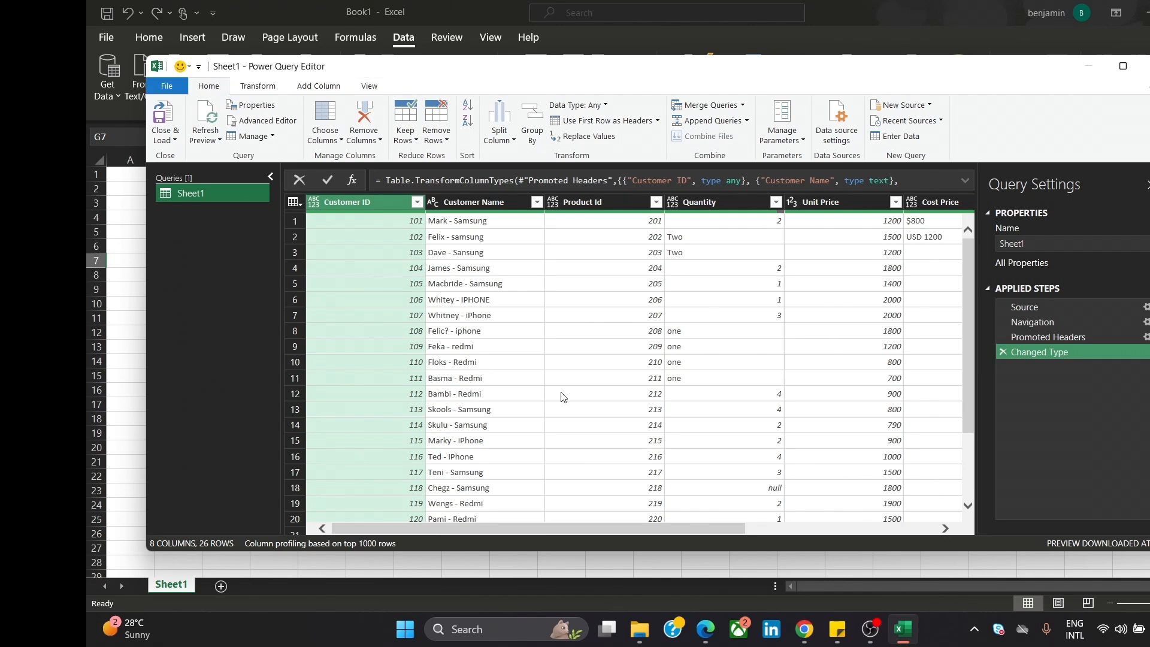
- Rename the Sheet1 query as RedBox Analysis
double_click(217, 194)
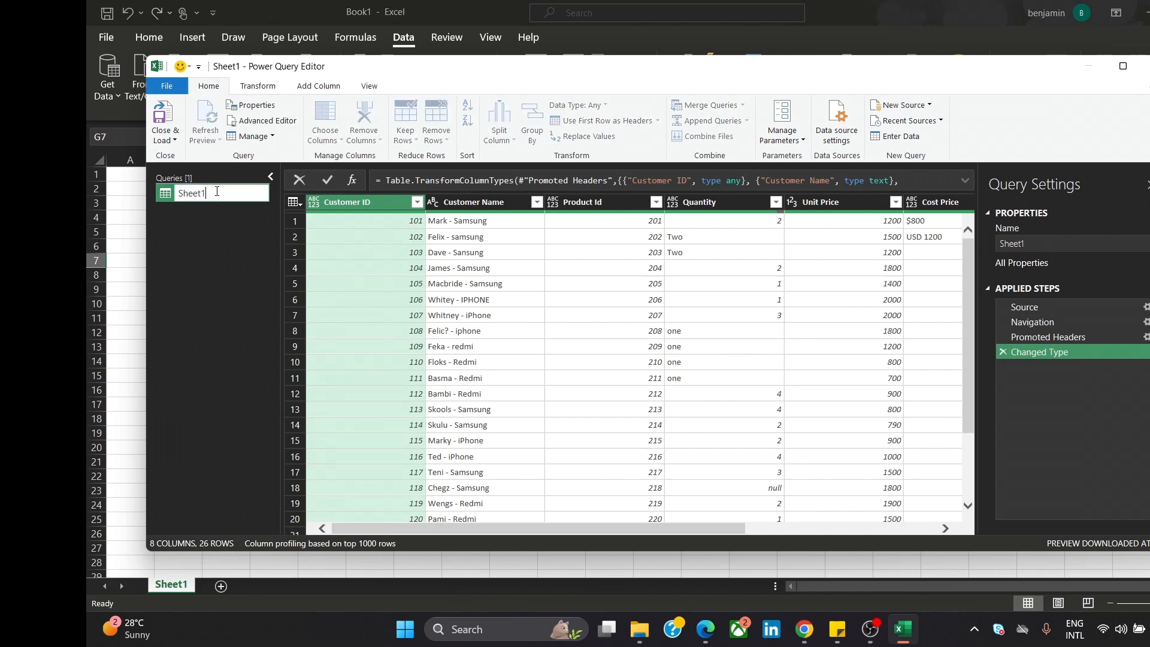
double_click(216, 191)
text(RedBox Analysis)
key(Return)
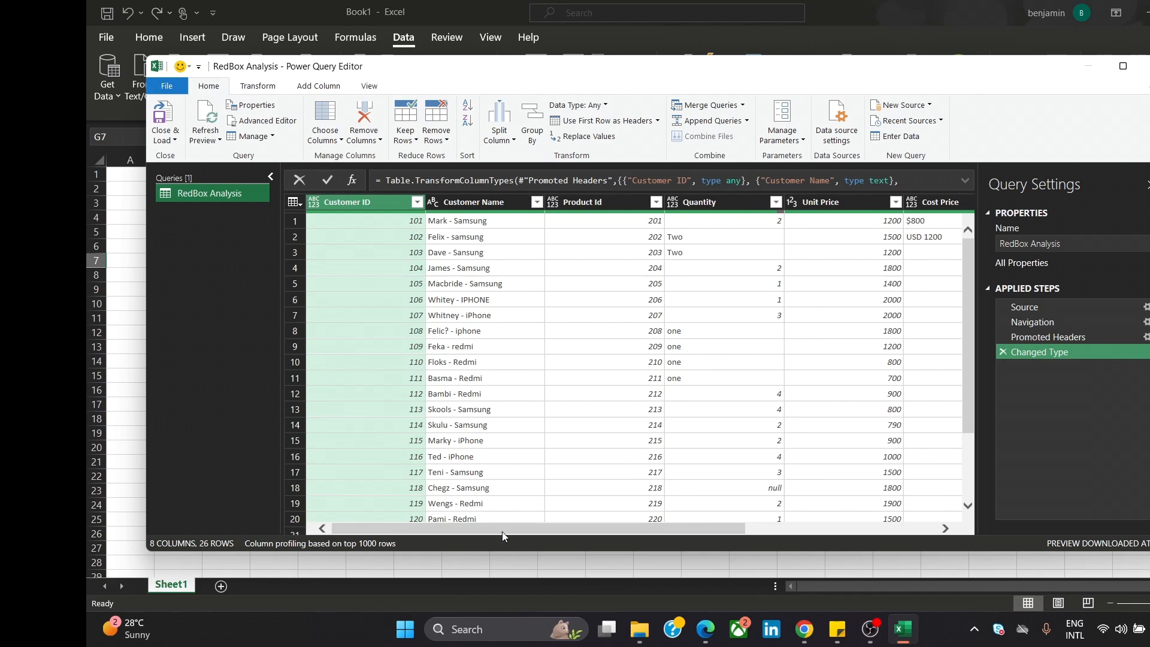
- Go to the Product Id column of the RedBox Analysis query using Go to Column
drag(515, 531, 397, 543)
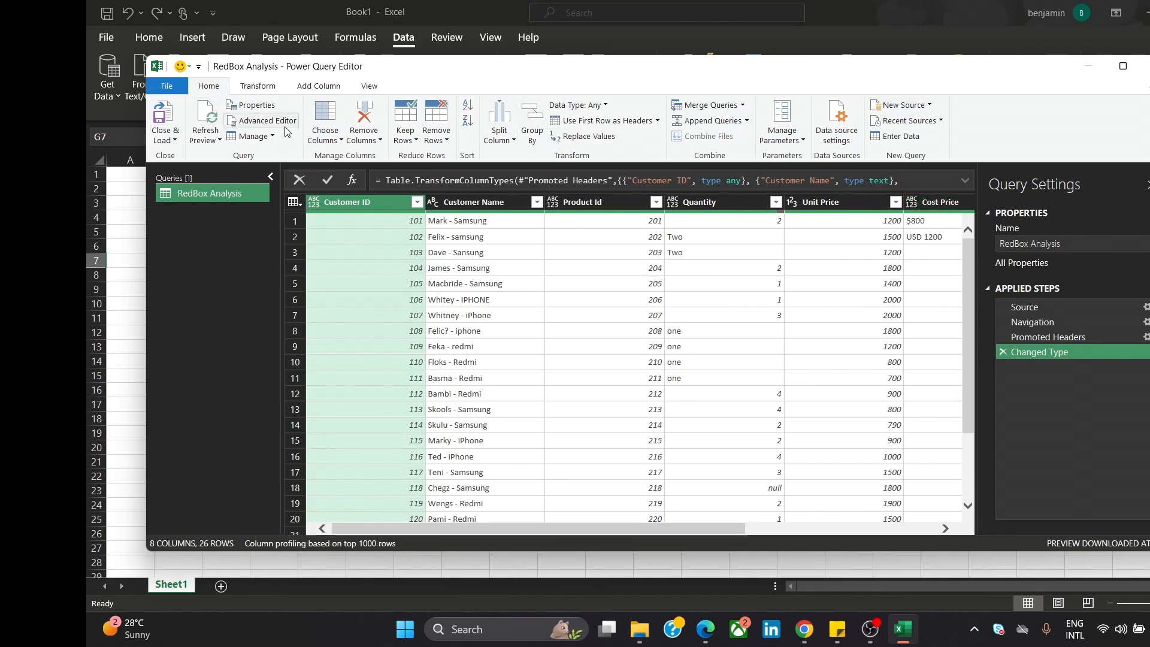
click(340, 143)
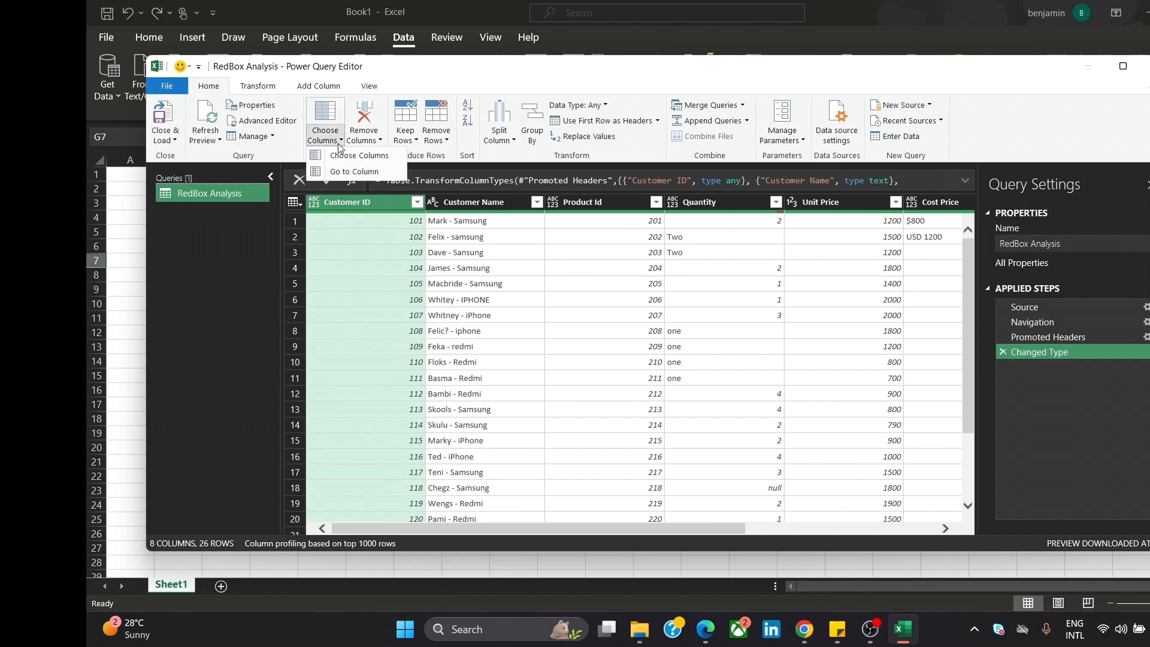
click(368, 173)
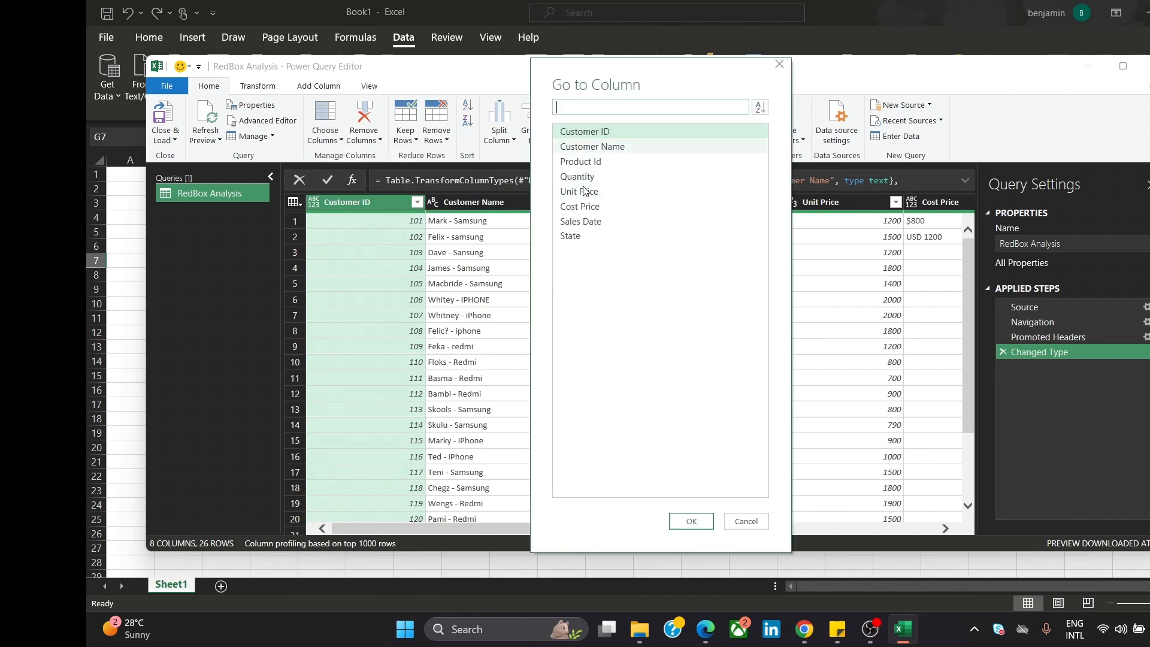
click(586, 163)
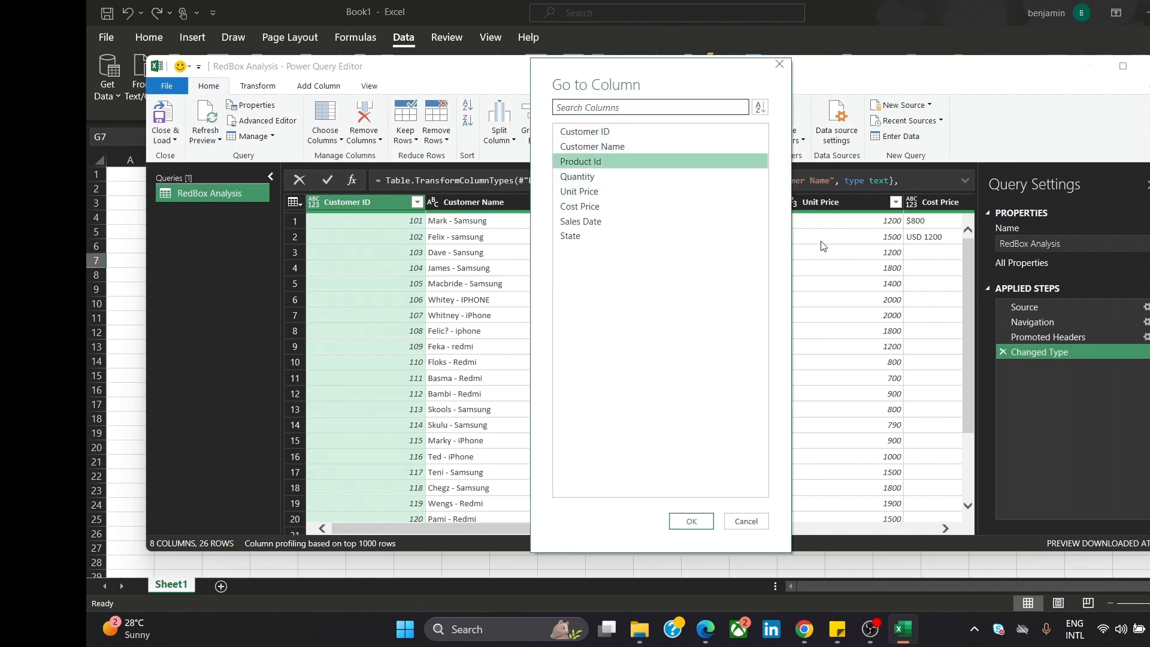
click(698, 517)
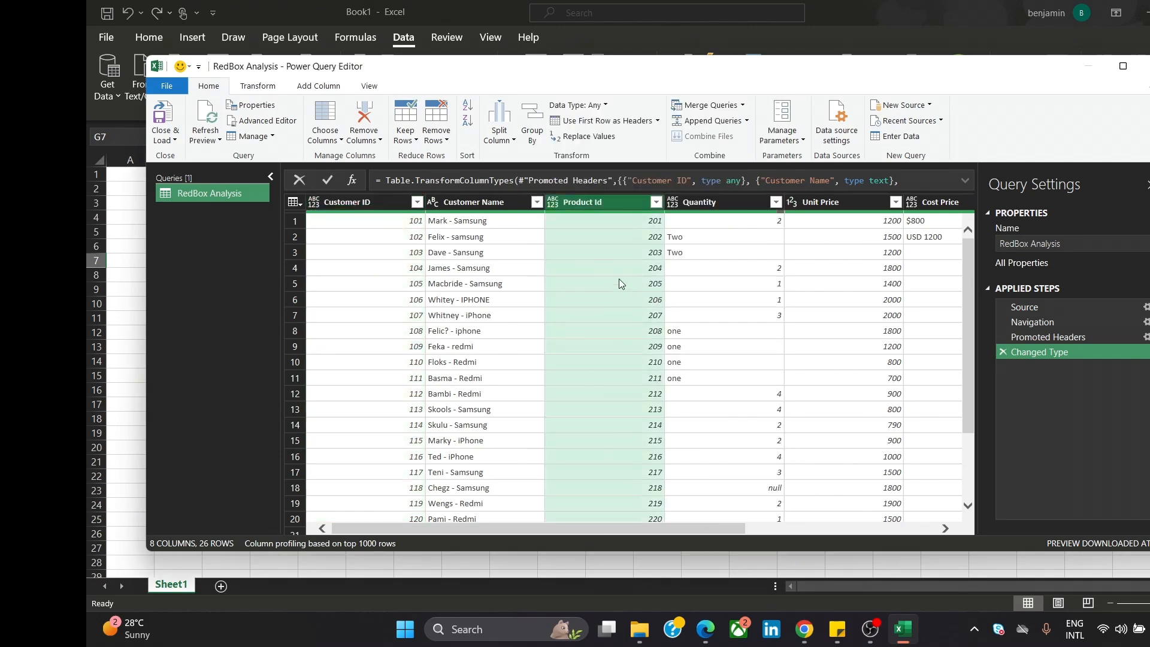
- Review which columns of the RedBox Analysis query can be kept using Choose Columns, without changing the selection
click(341, 140)
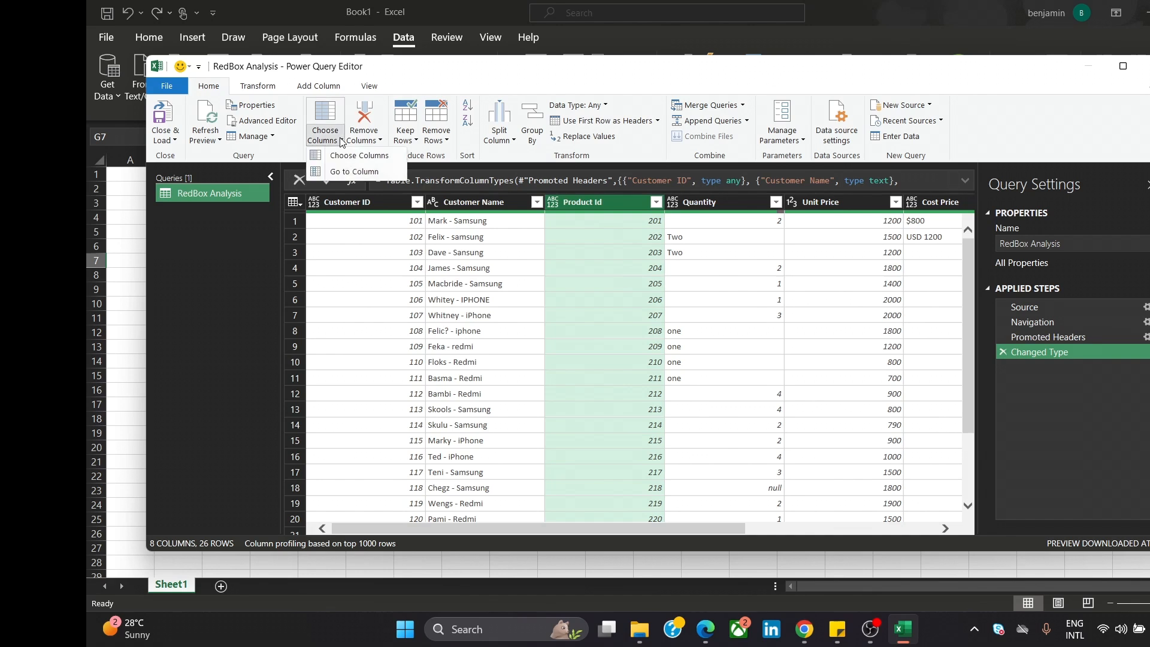
click(358, 157)
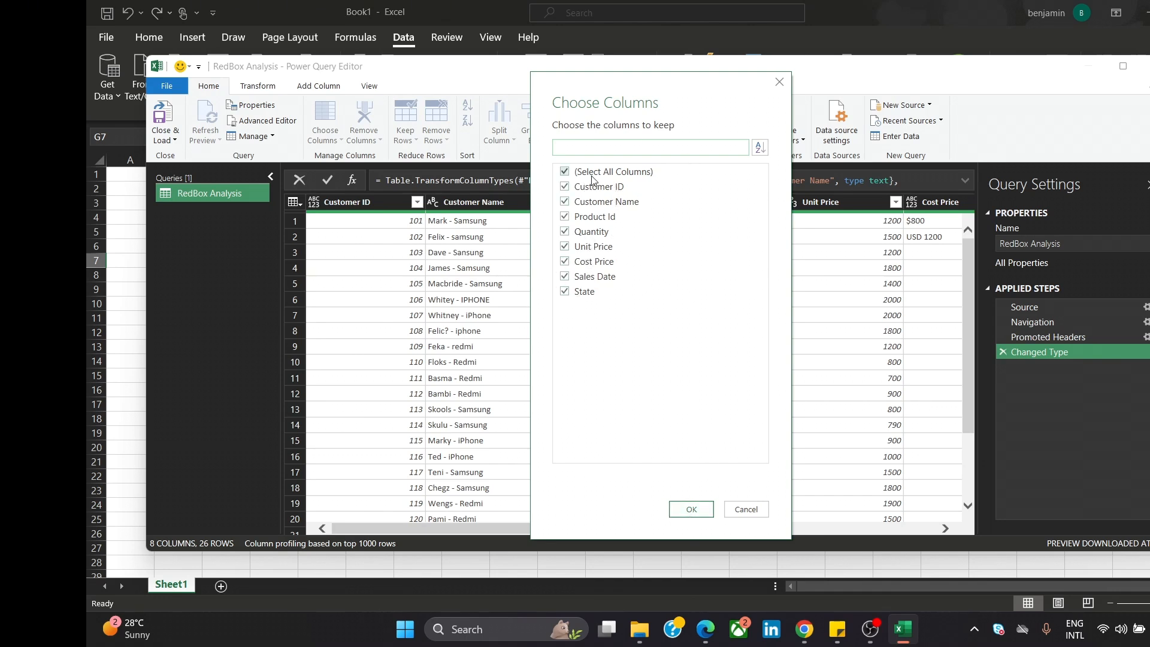
click(765, 509)
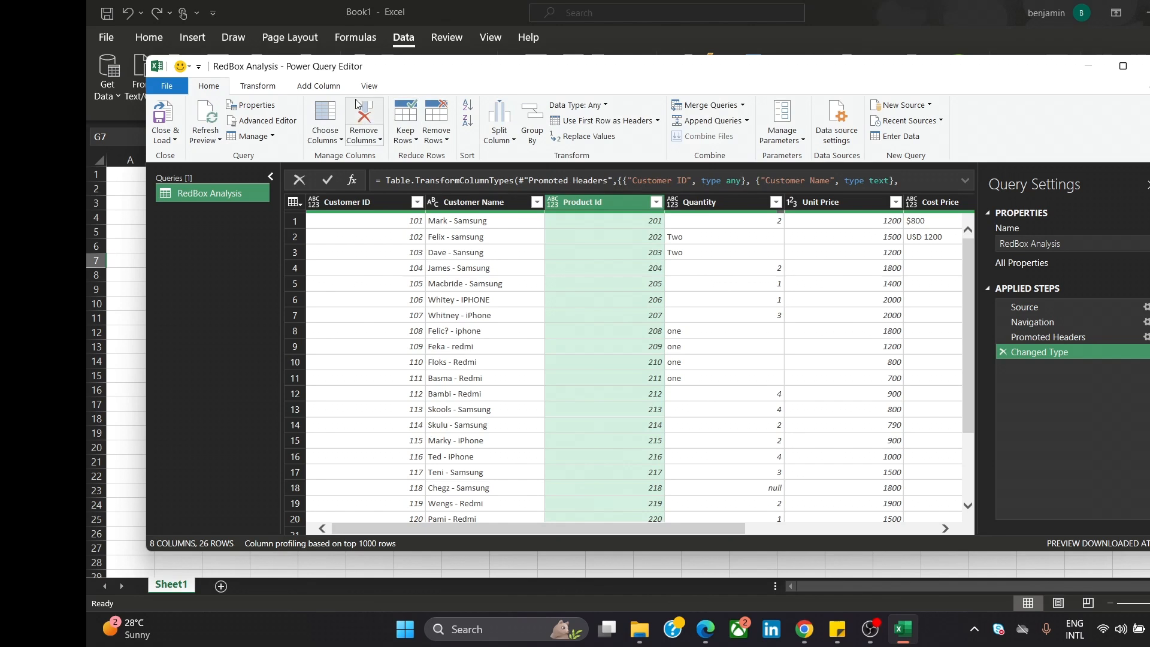
- Remove the Product Id column and restore it by deleting the Removed Columns applied step
click(379, 142)
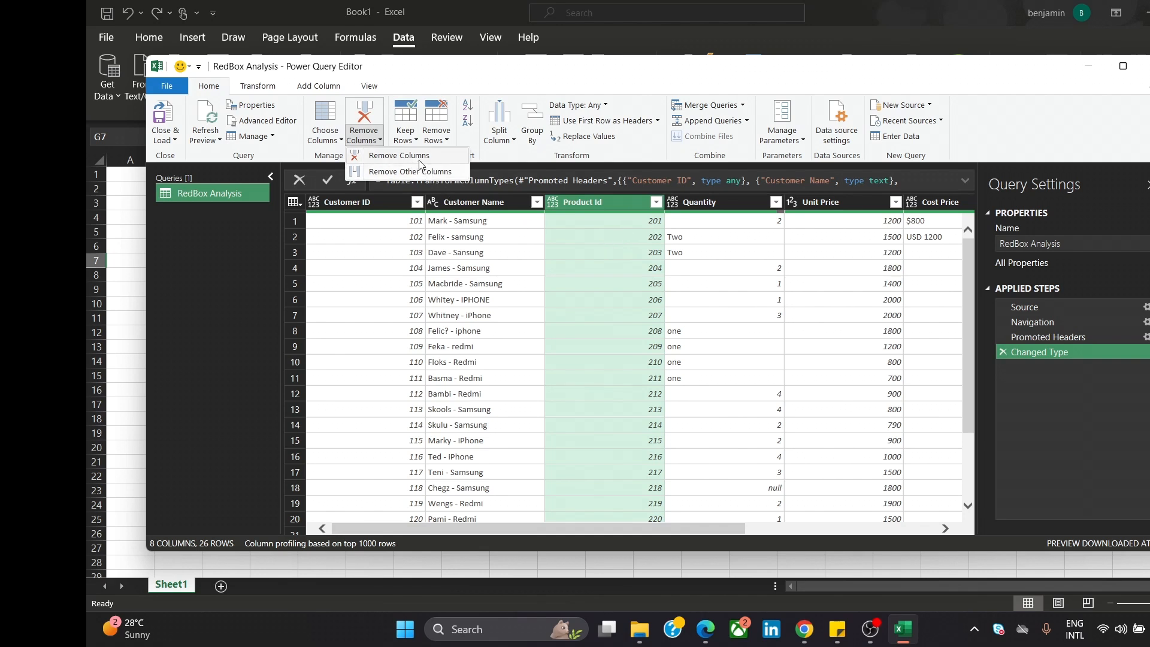
click(448, 157)
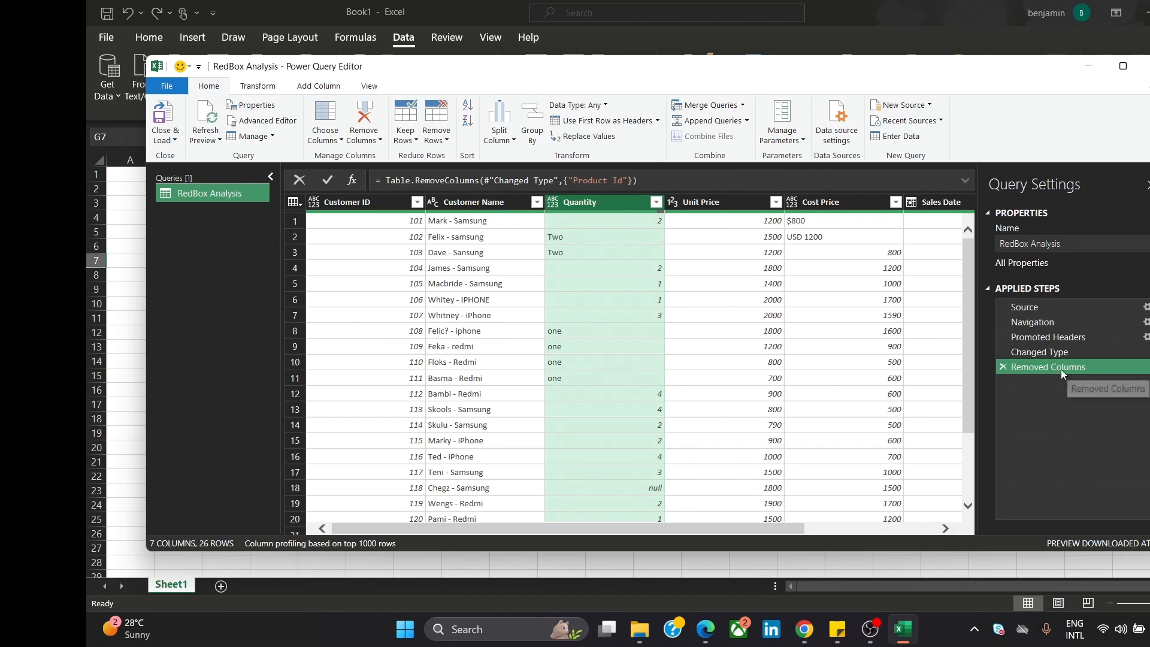
click(1005, 367)
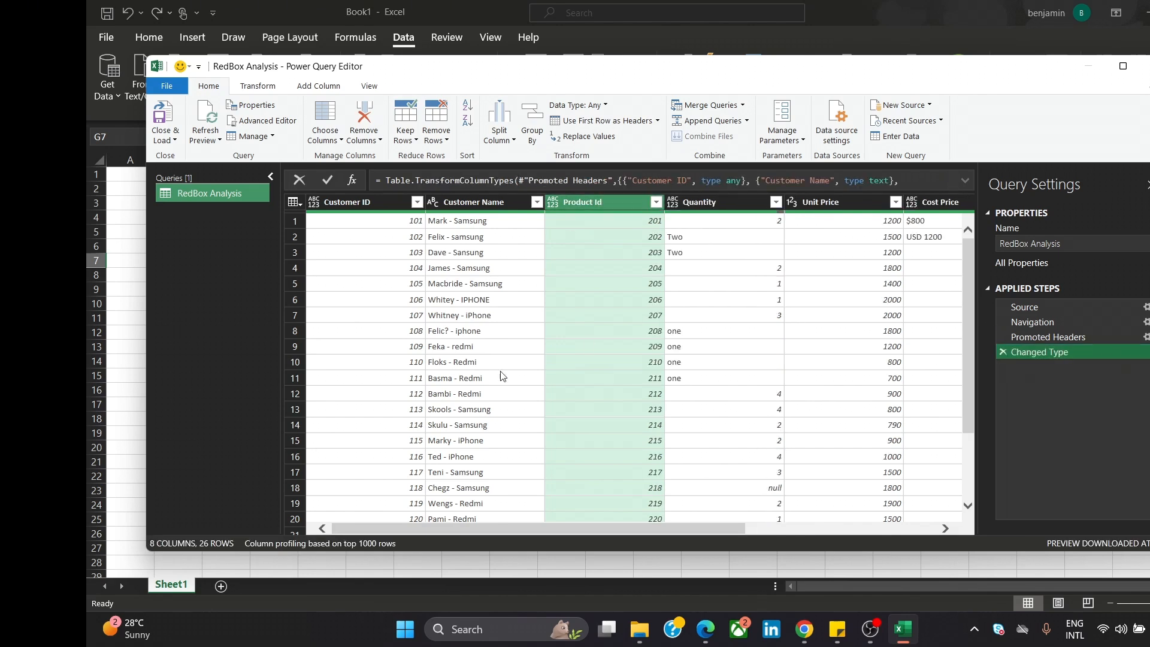
- Review the Keep Rows options and look over the table's columns from Customer ID to State
click(415, 140)
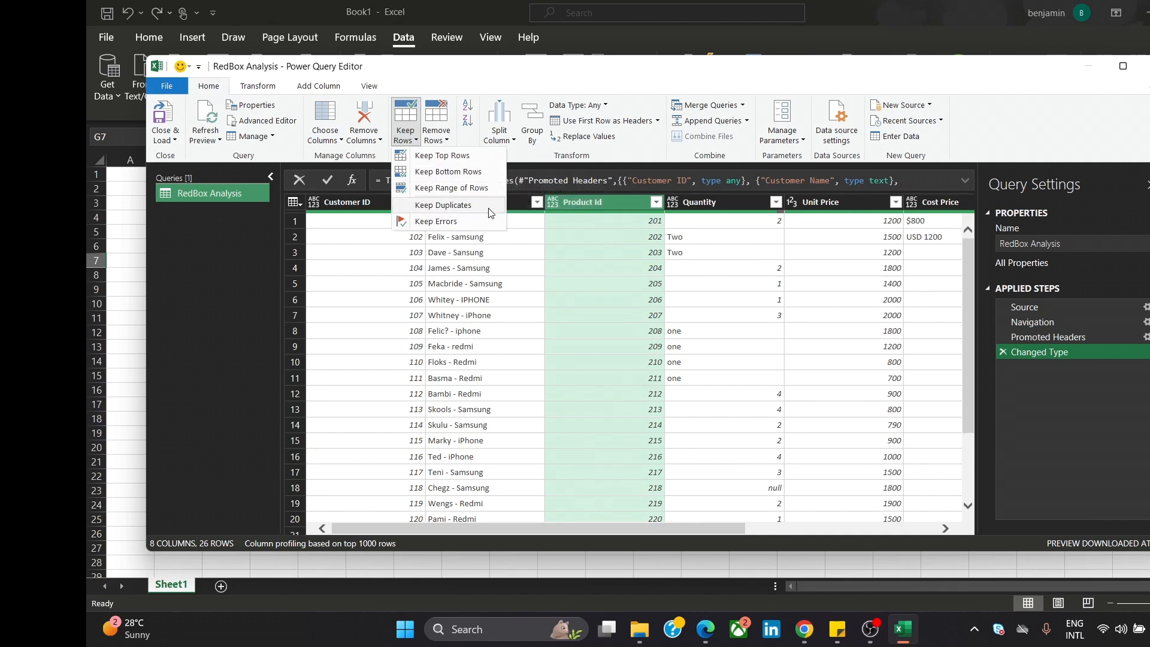
click(676, 258)
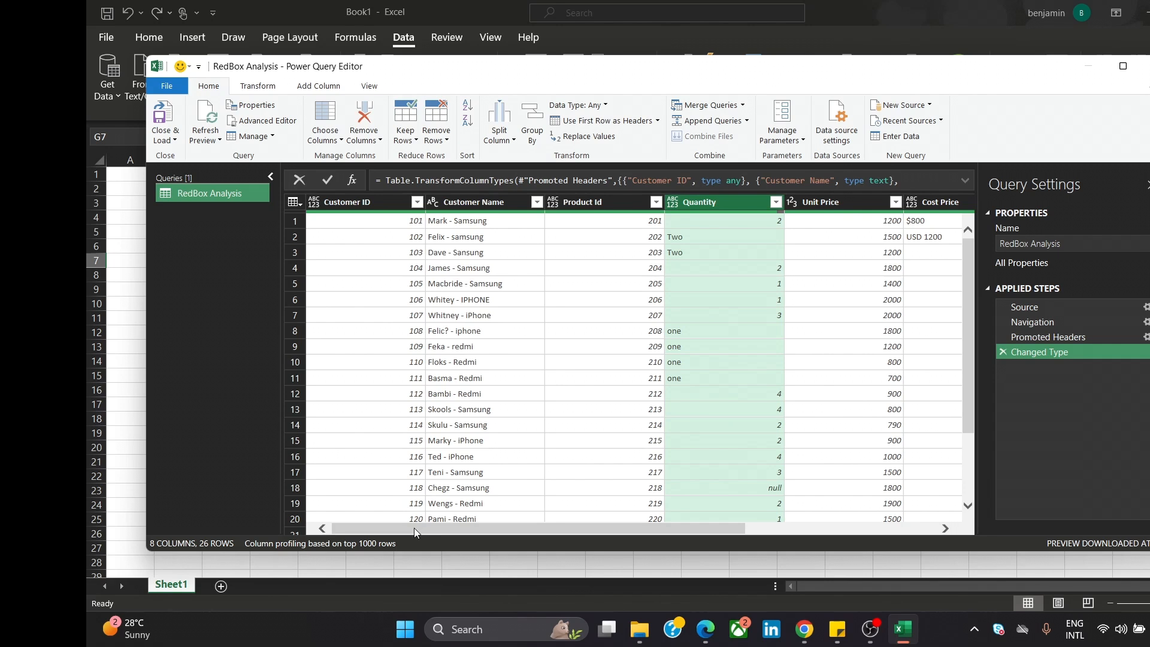
drag(414, 527, 329, 543)
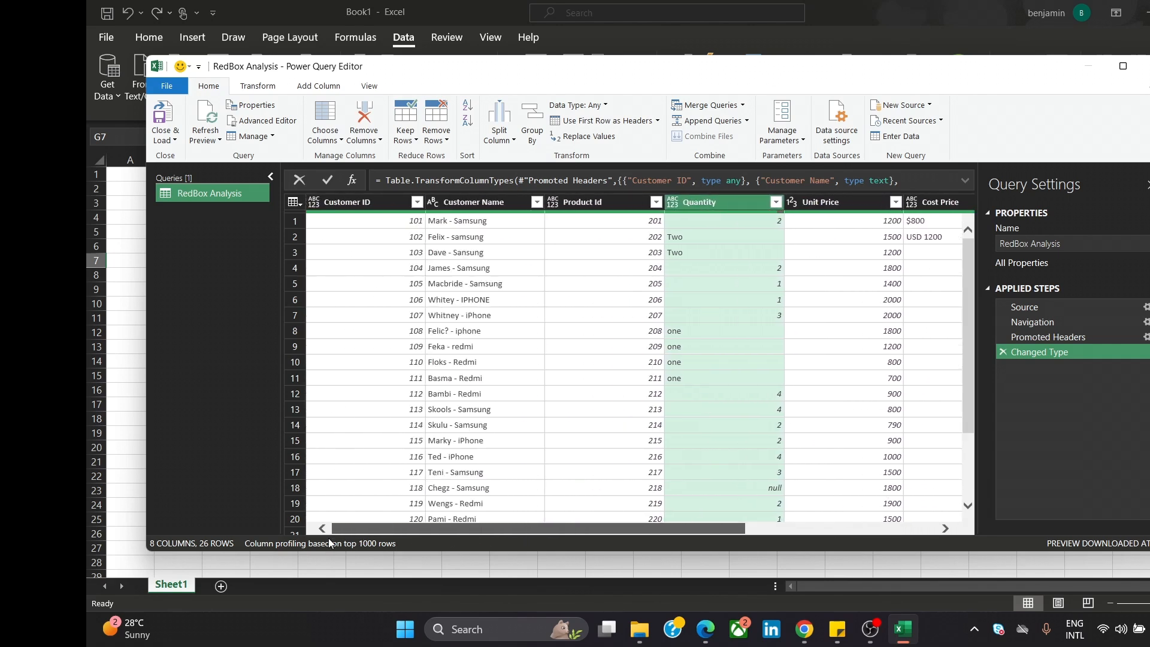
click(395, 225)
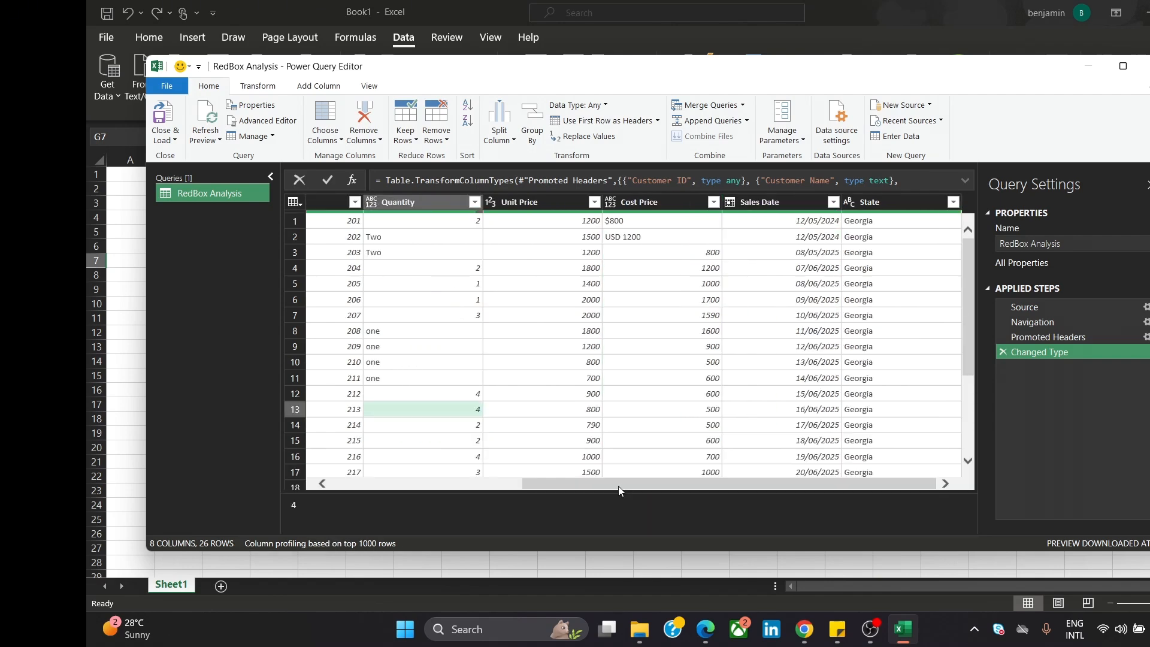
drag(619, 487, 332, 490)
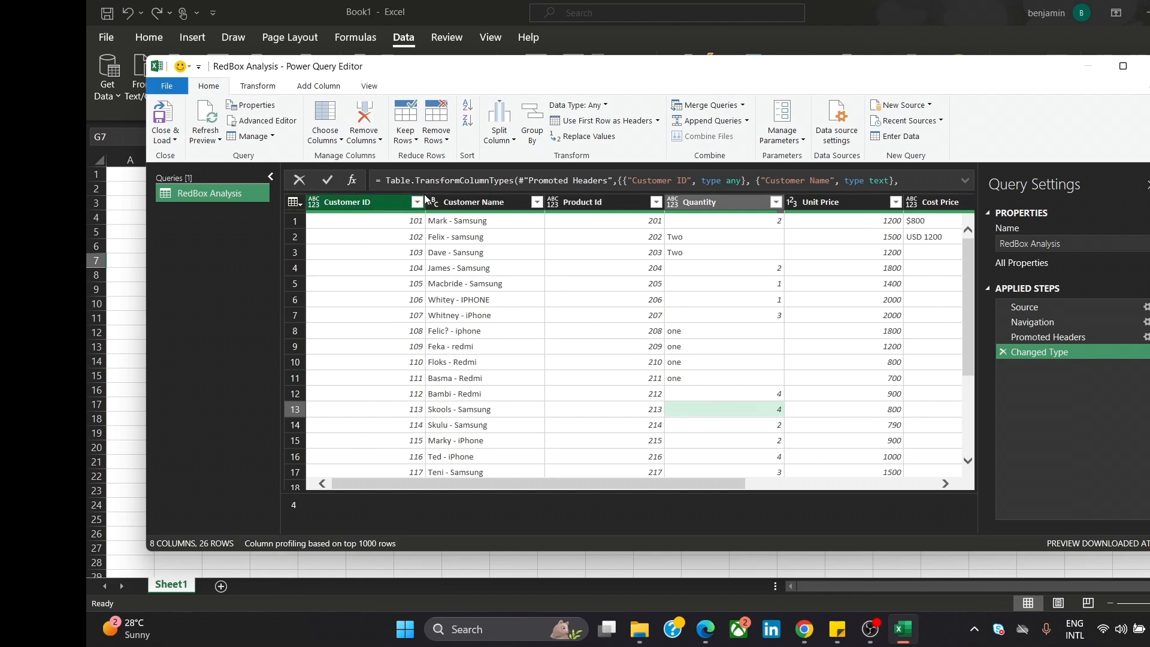
- Examine the full list of filter values in the Customer ID column without applying a filter
click(389, 202)
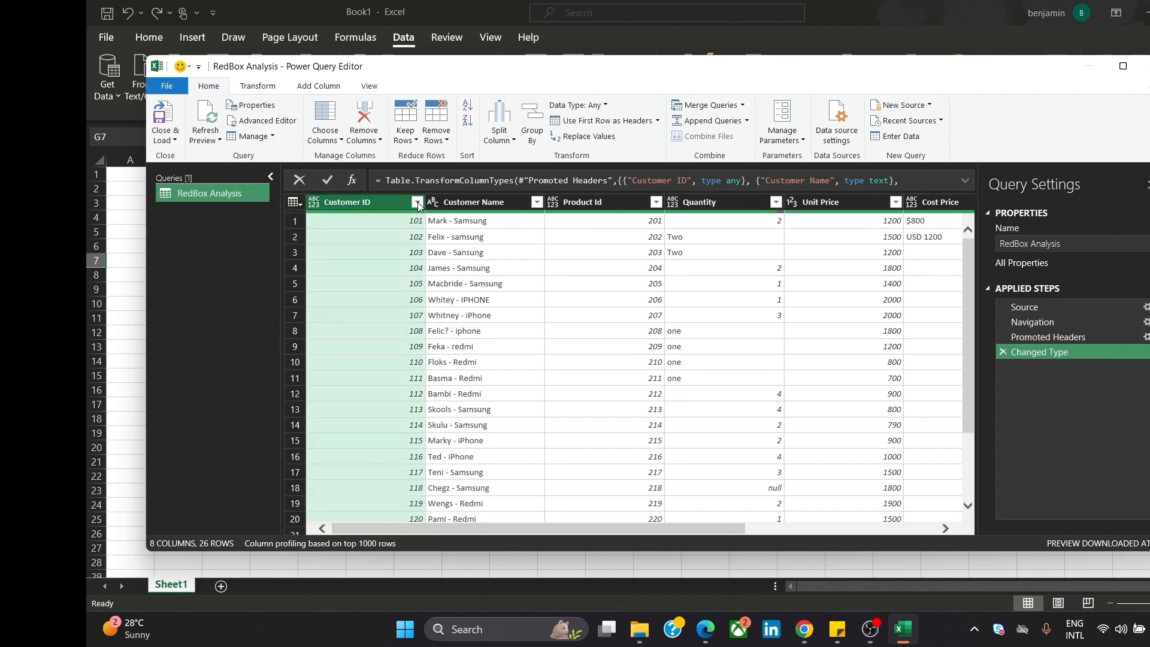
click(418, 202)
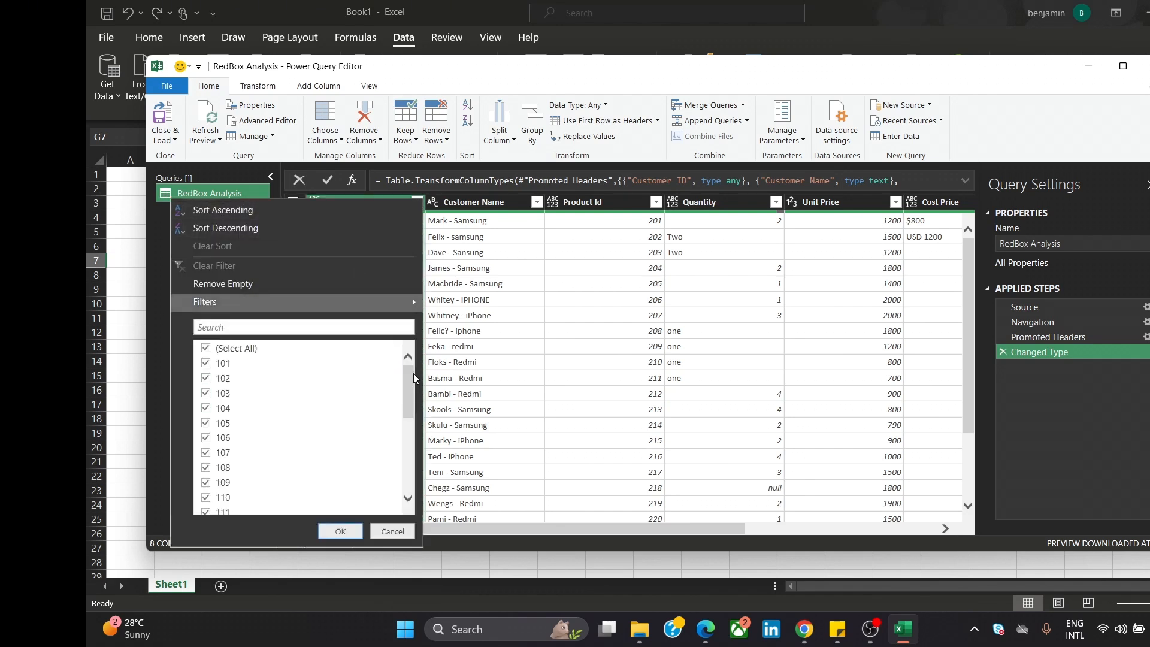
drag(411, 372, 408, 454)
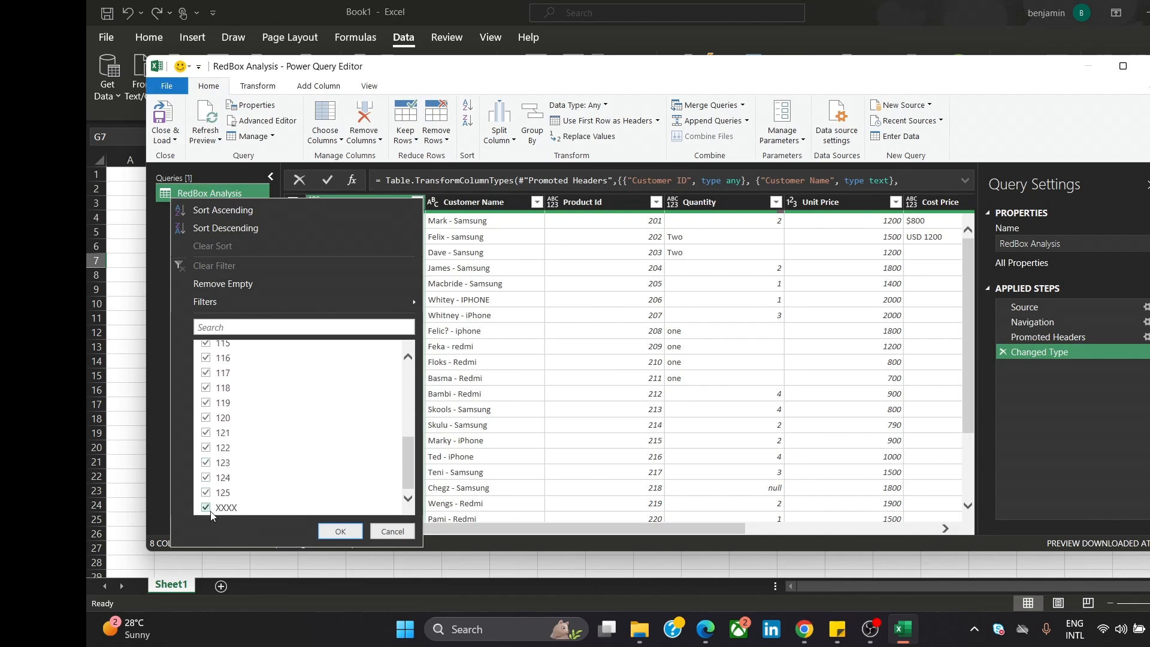
click(388, 530)
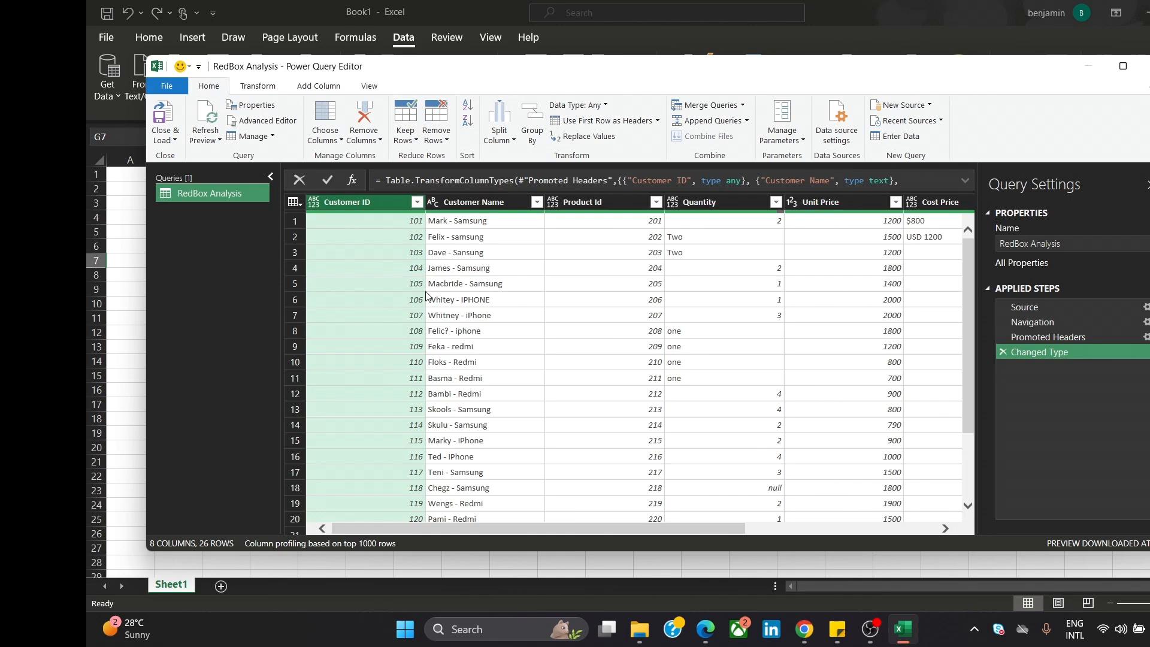
click(416, 202)
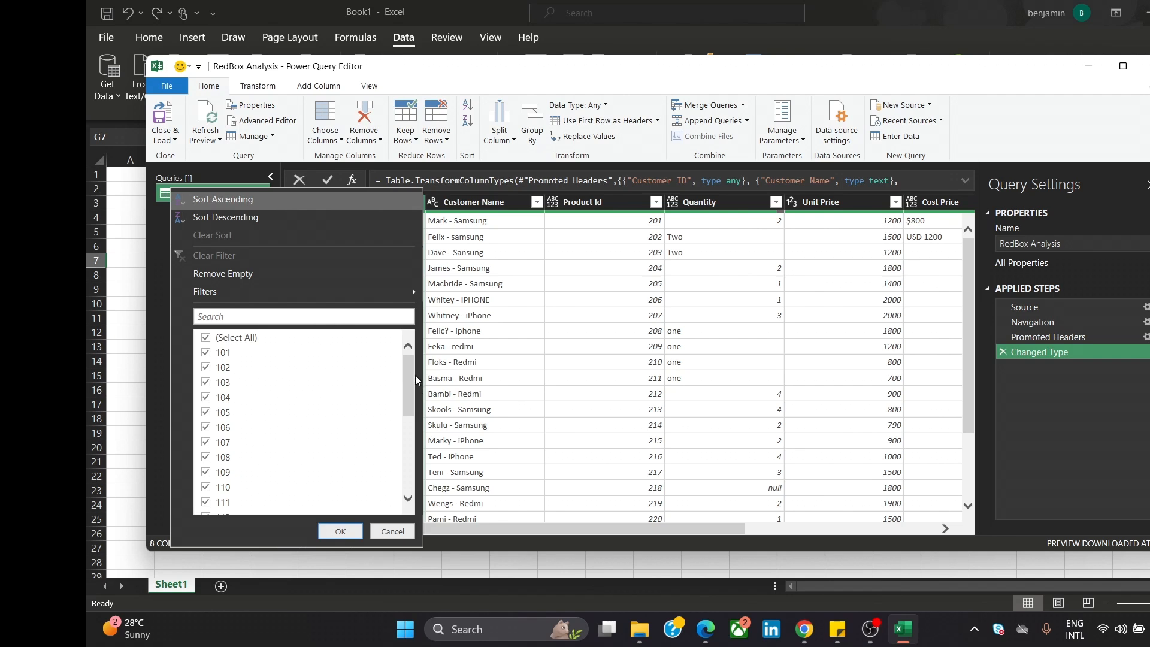
drag(412, 382, 407, 466)
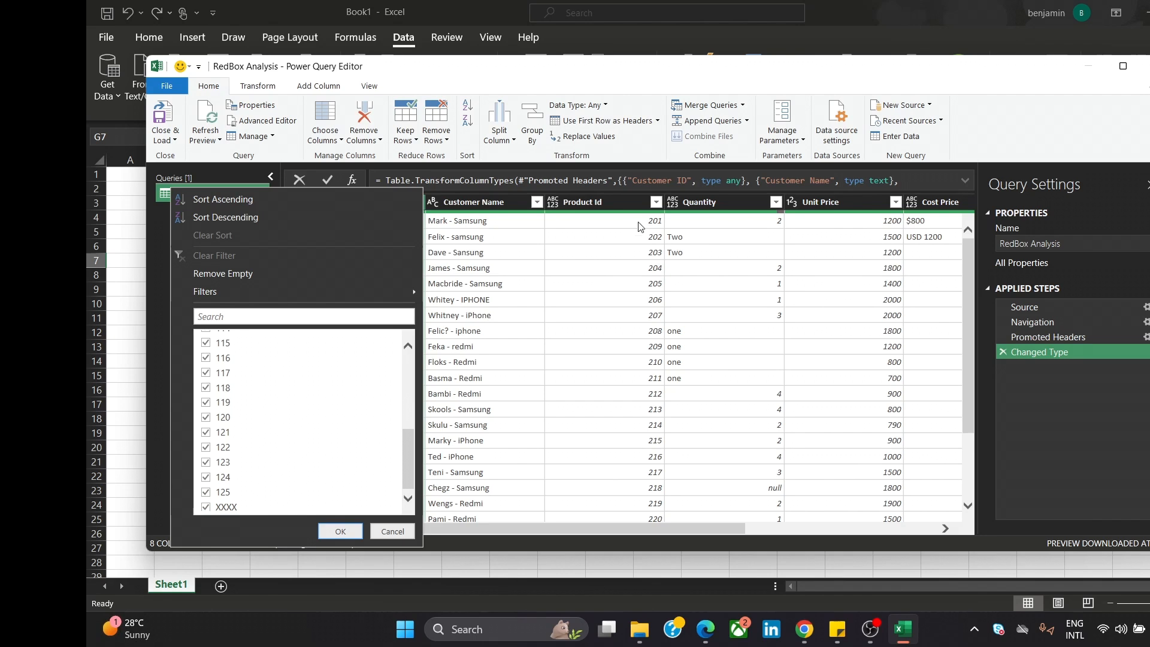
click(401, 534)
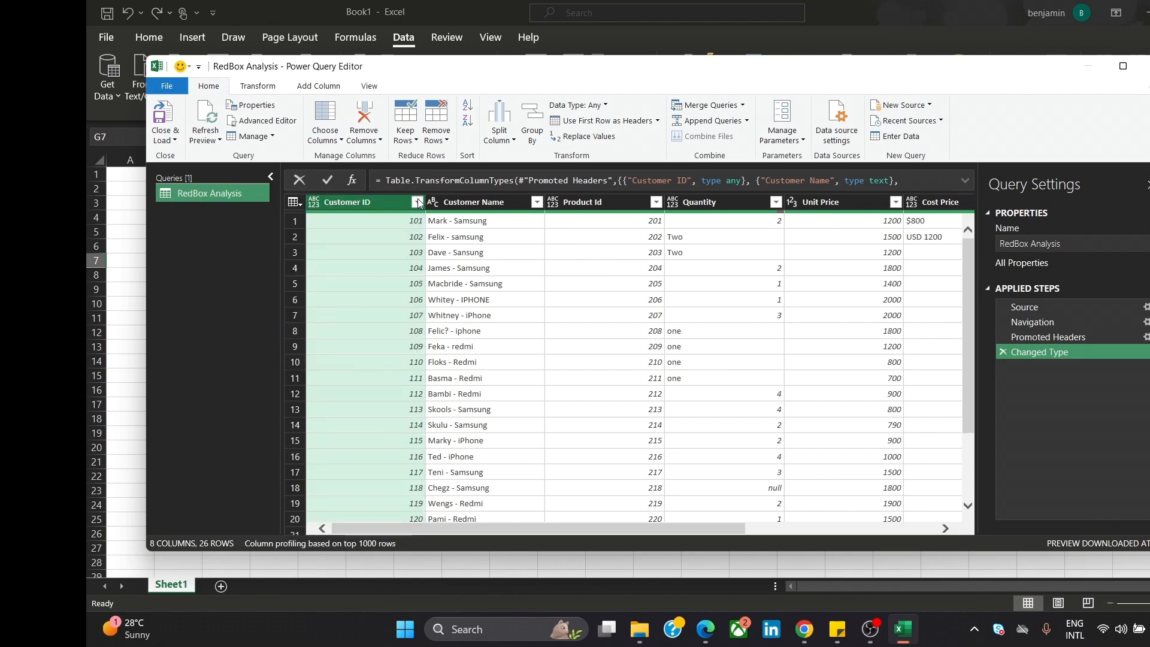
- Filter the Customer ID column to exclude the XXXX value
click(418, 202)
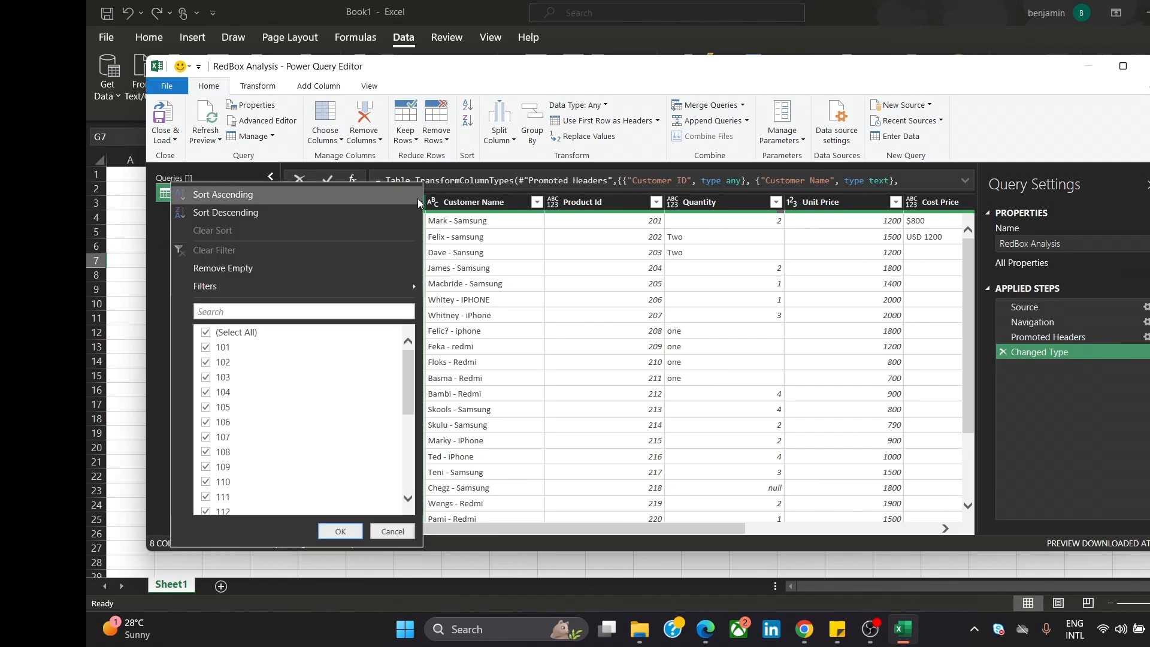
drag(403, 372, 426, 490)
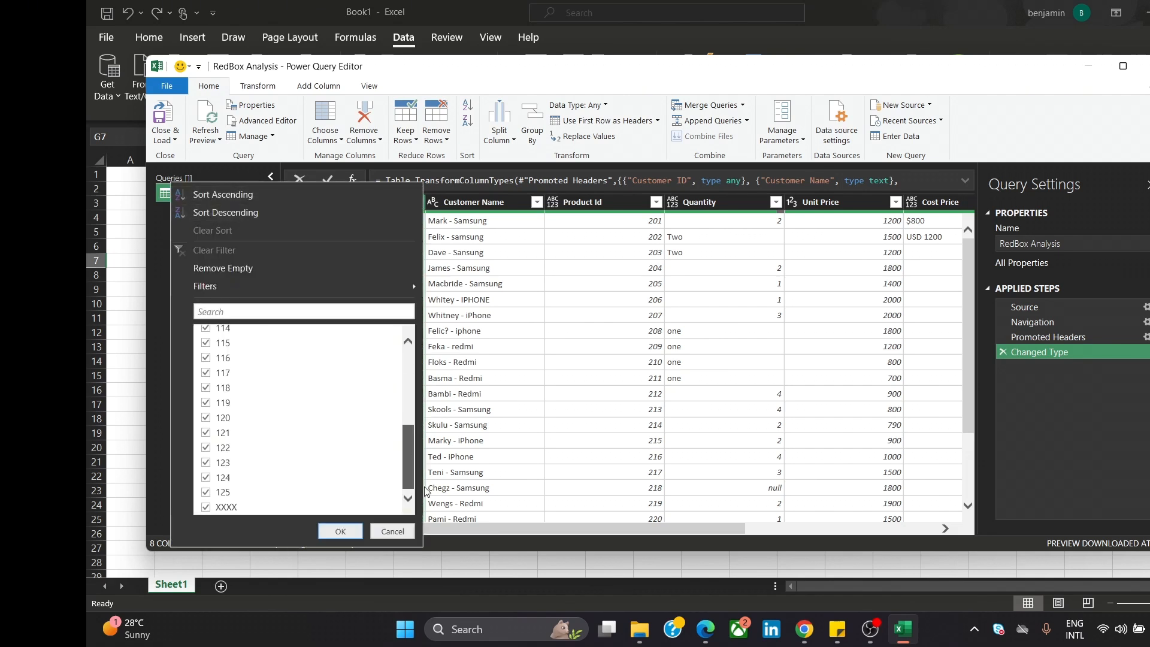
click(206, 508)
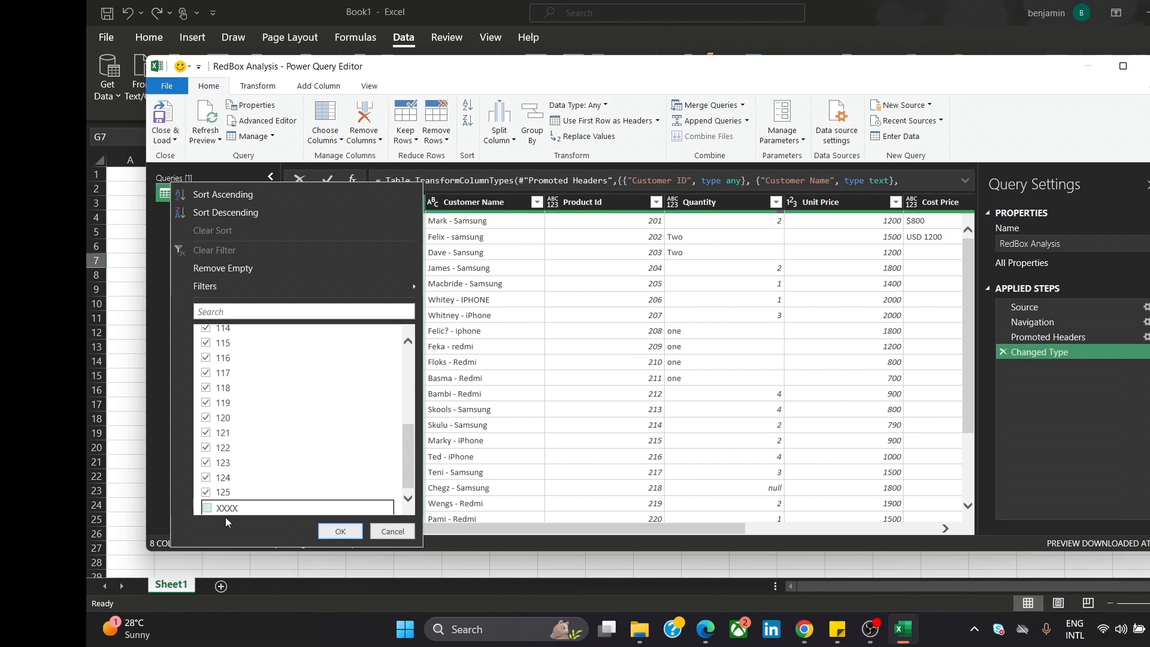
click(340, 531)
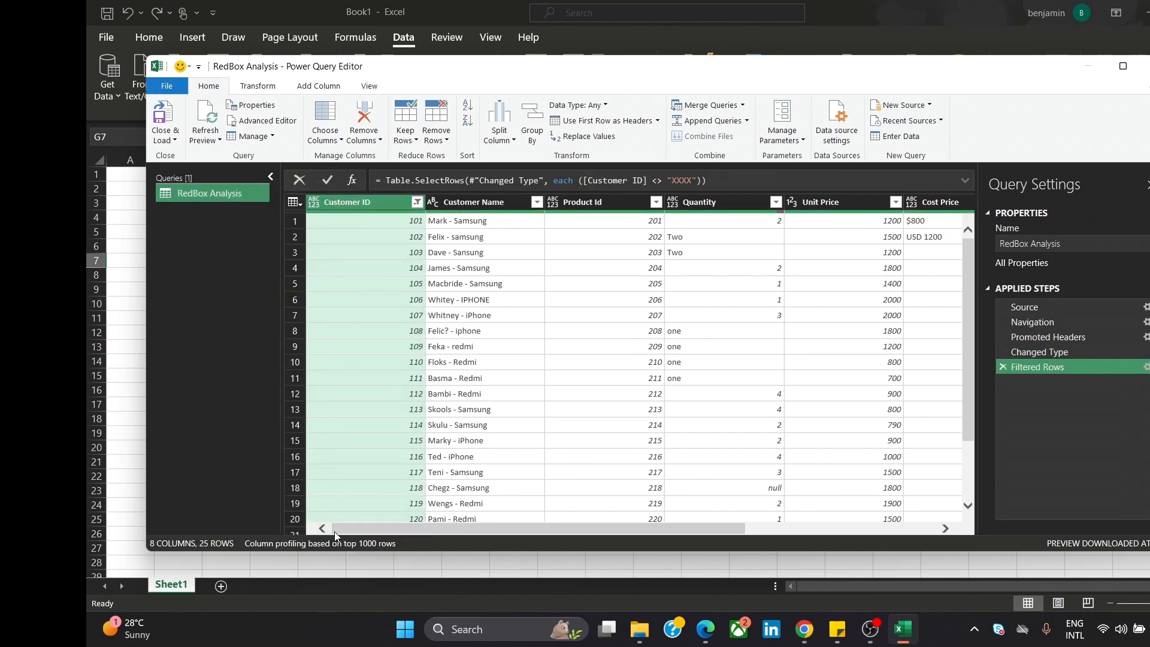
- Split the Customer Name column at the left-most custom delimiter "-", with the quote character set to None
drag(454, 534, 491, 527)
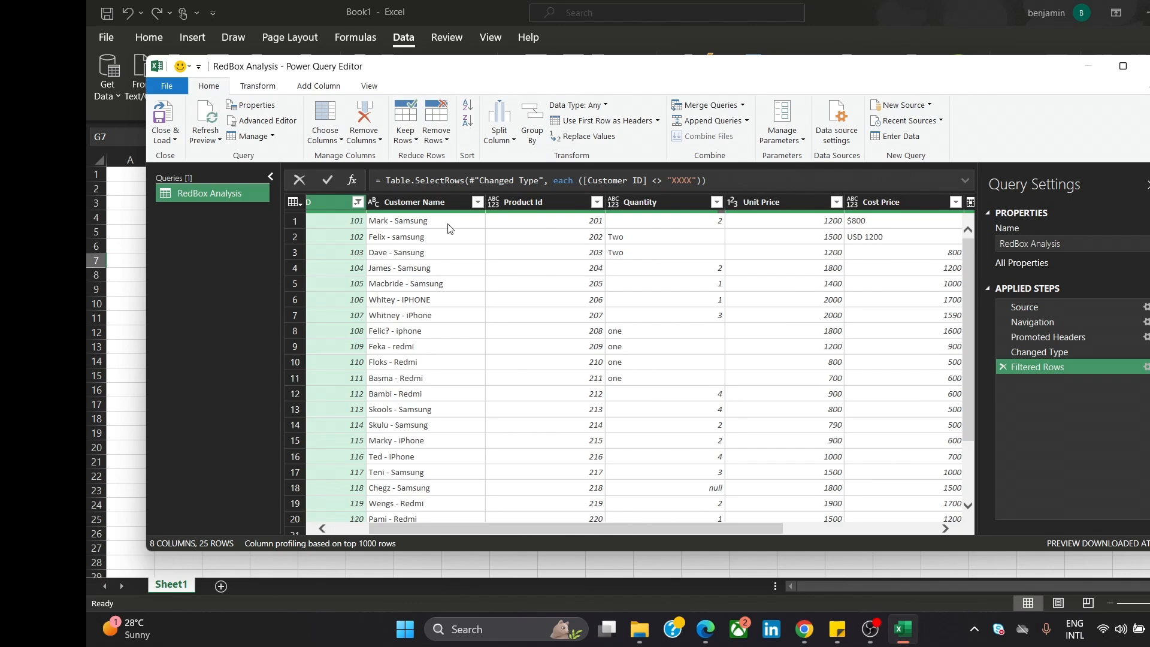
click(436, 203)
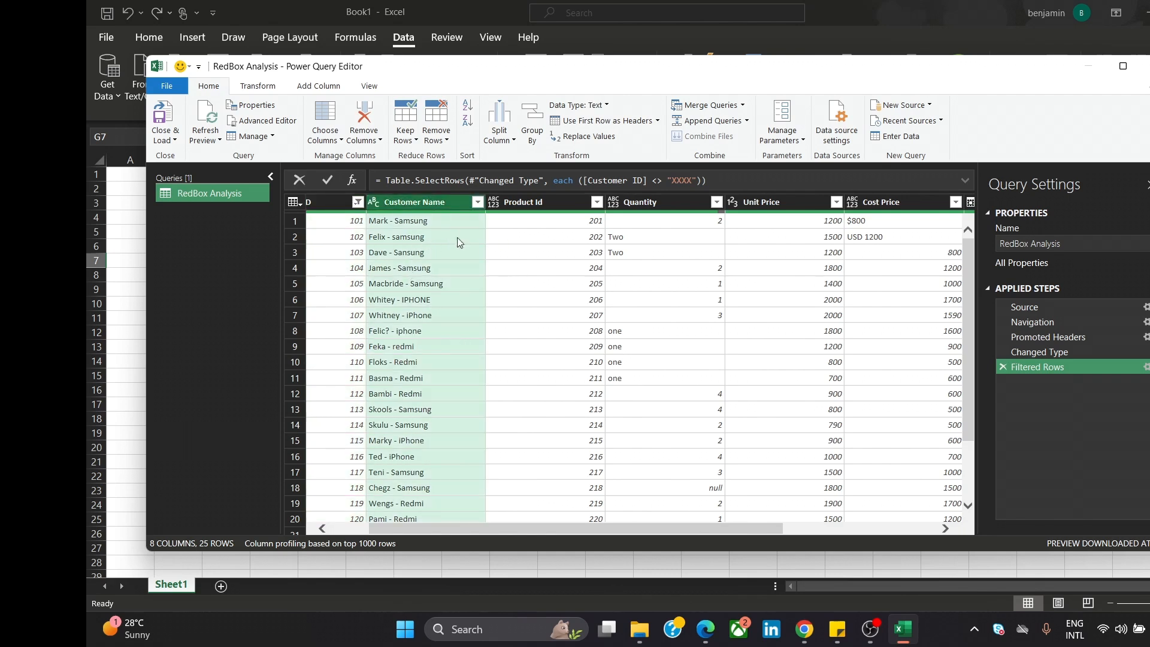
click(337, 219)
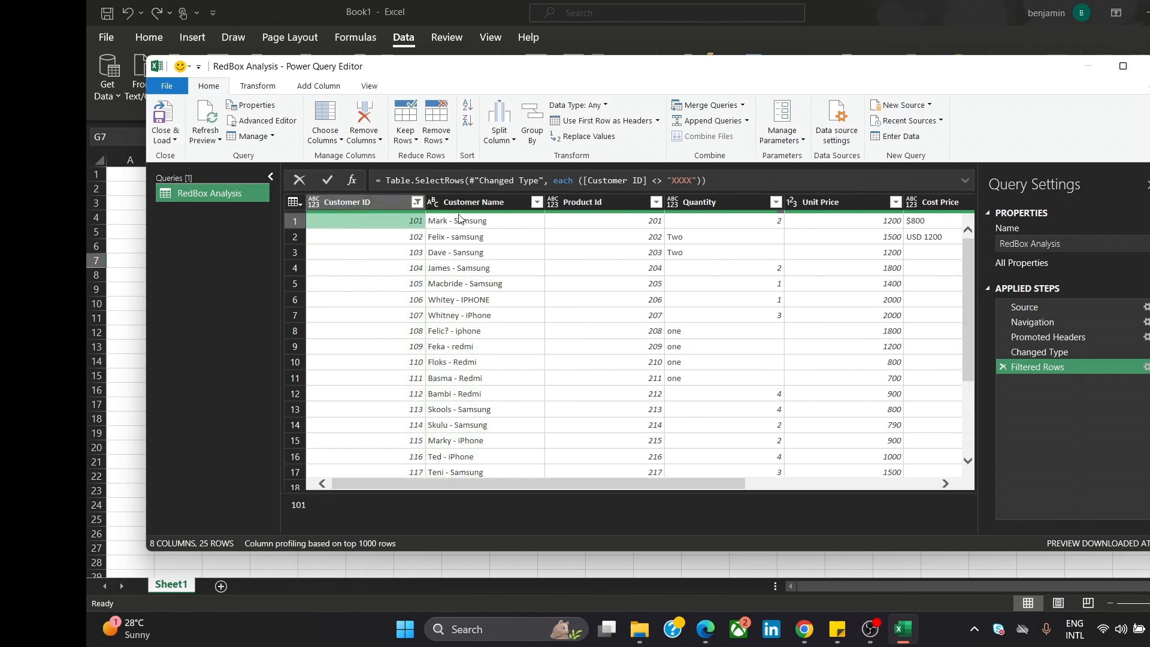
click(468, 204)
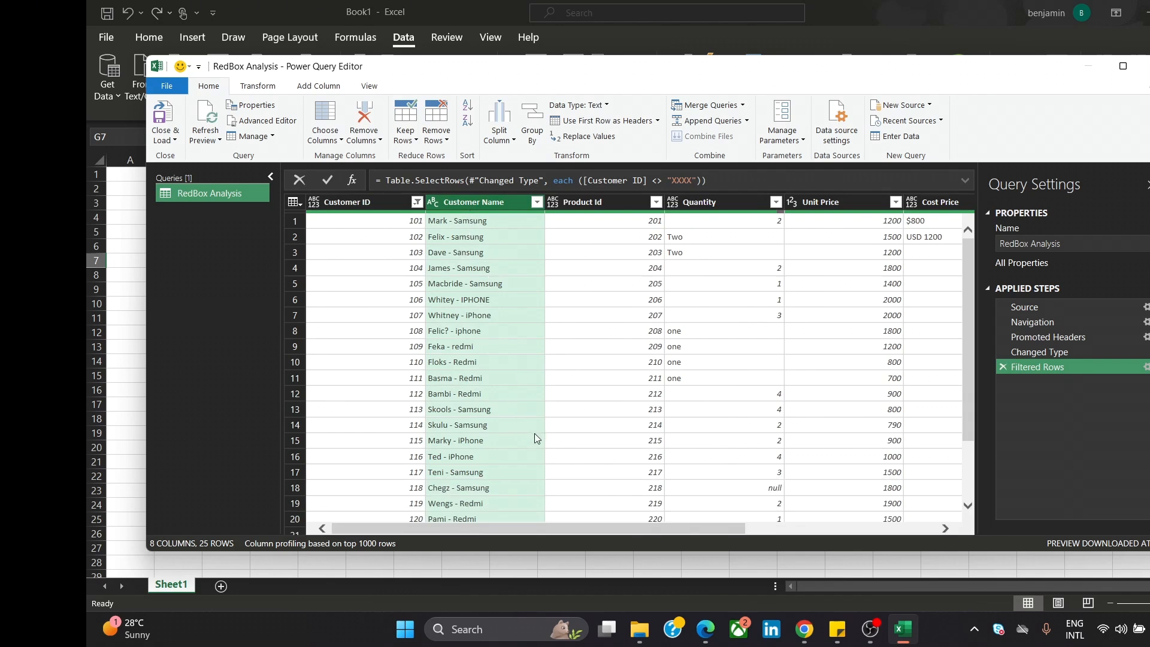
click(502, 121)
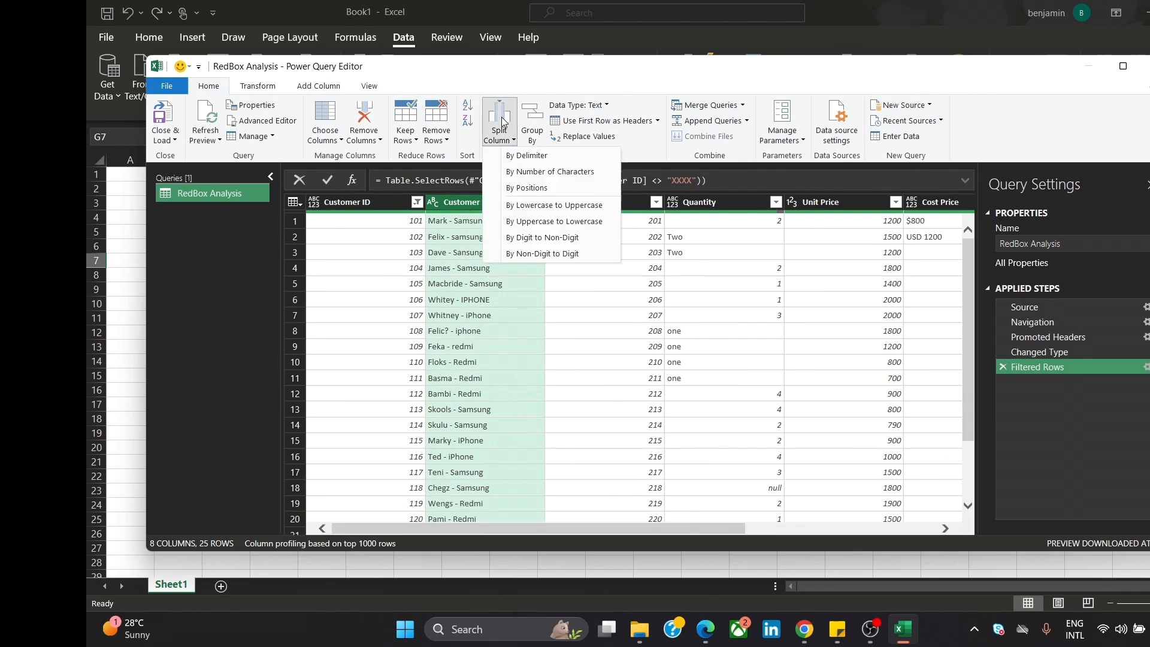
click(526, 156)
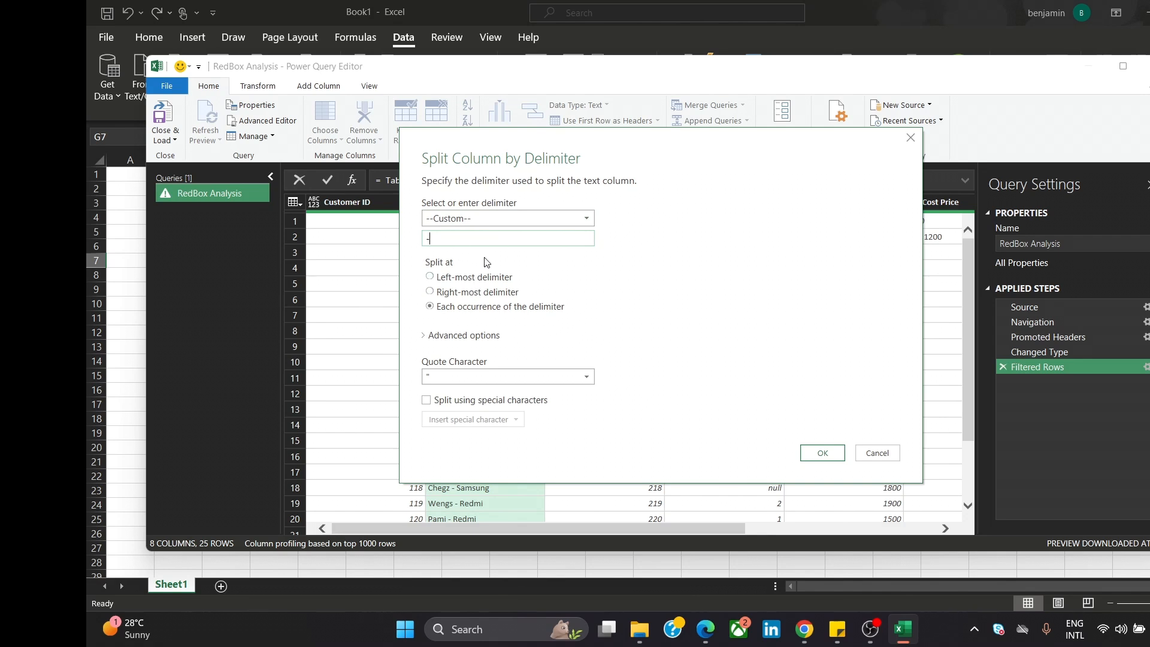
click(435, 279)
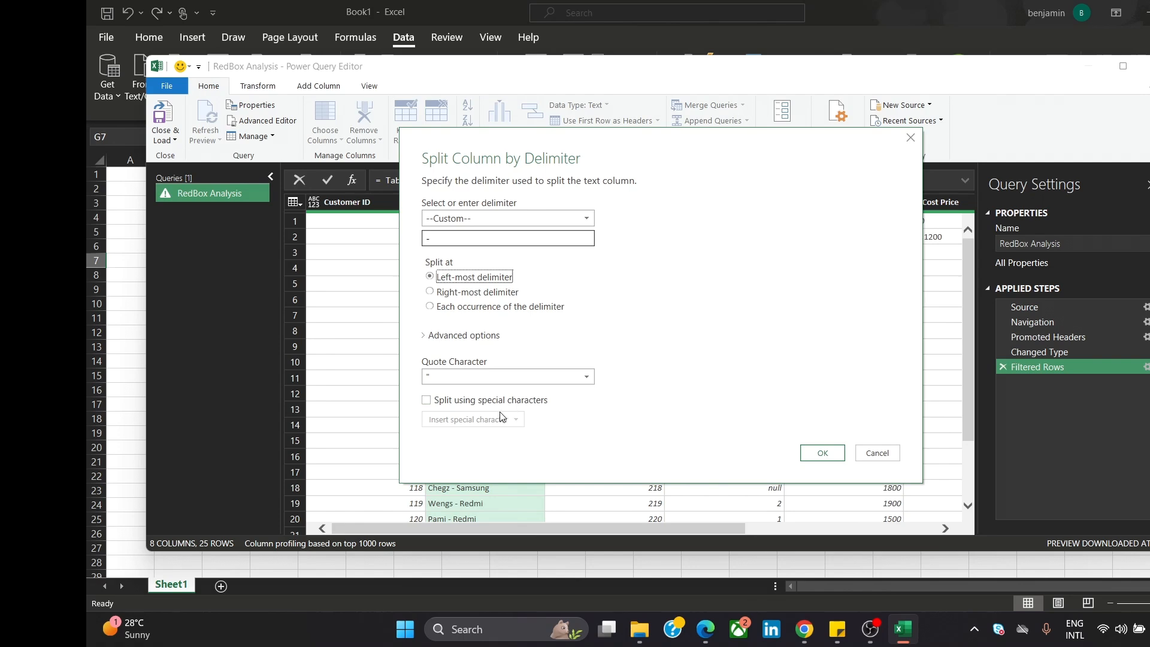
click(519, 377)
click(519, 393)
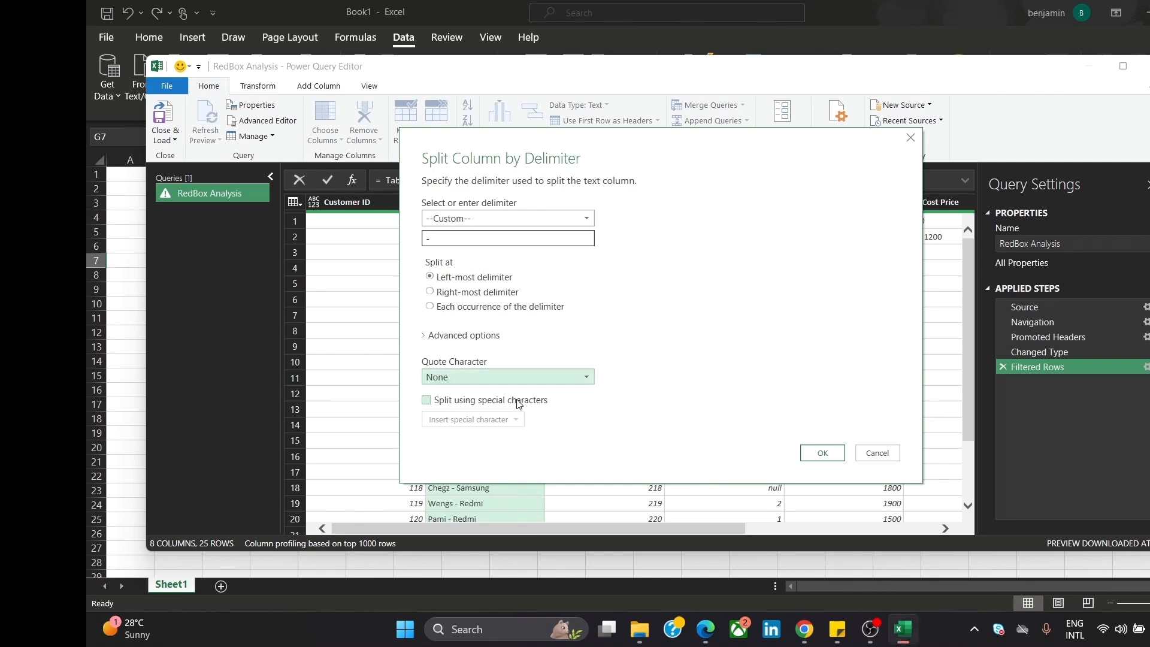
click(829, 454)
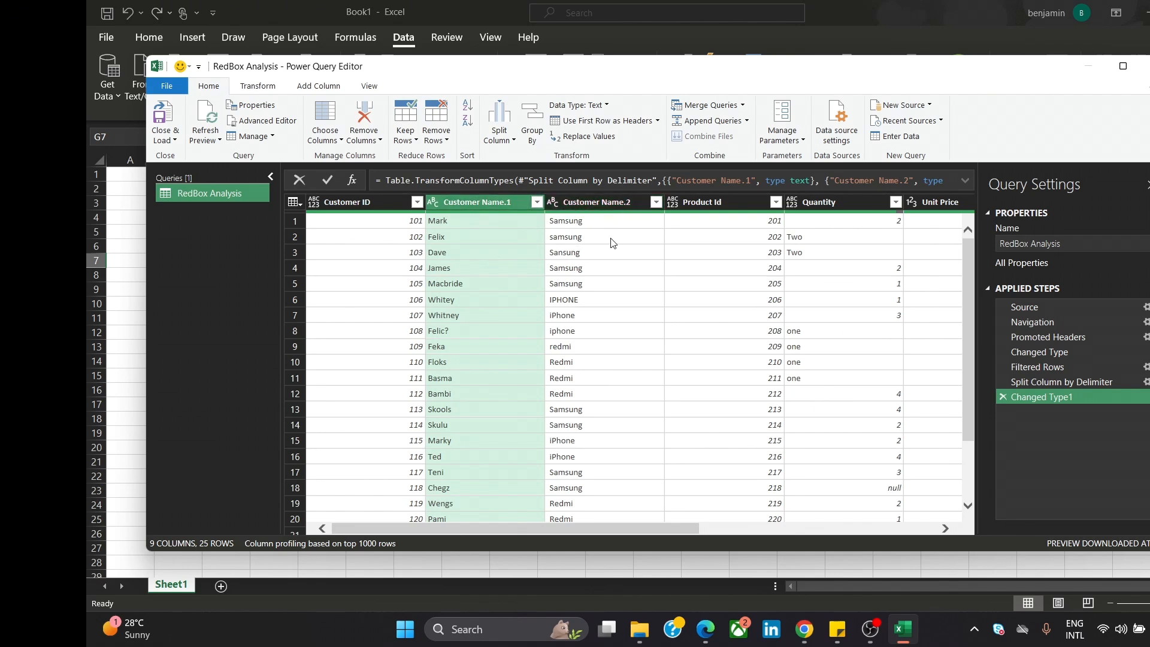
- Rename the Customer Name.2 column as Product Name
double_click(595, 203)
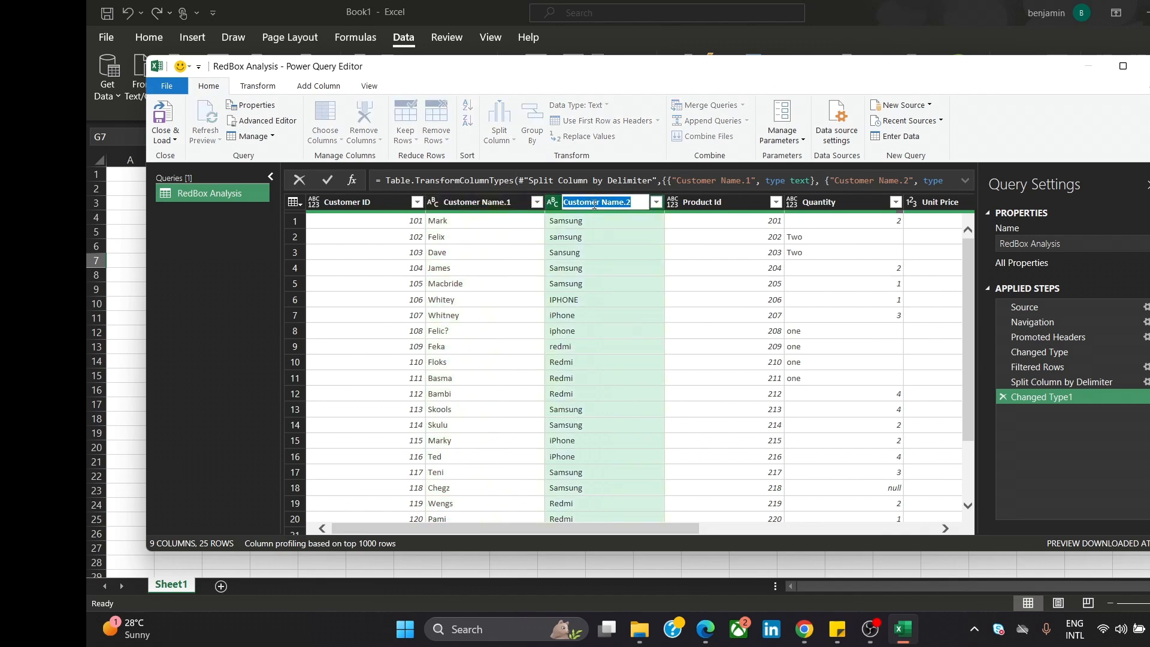
text(Product)
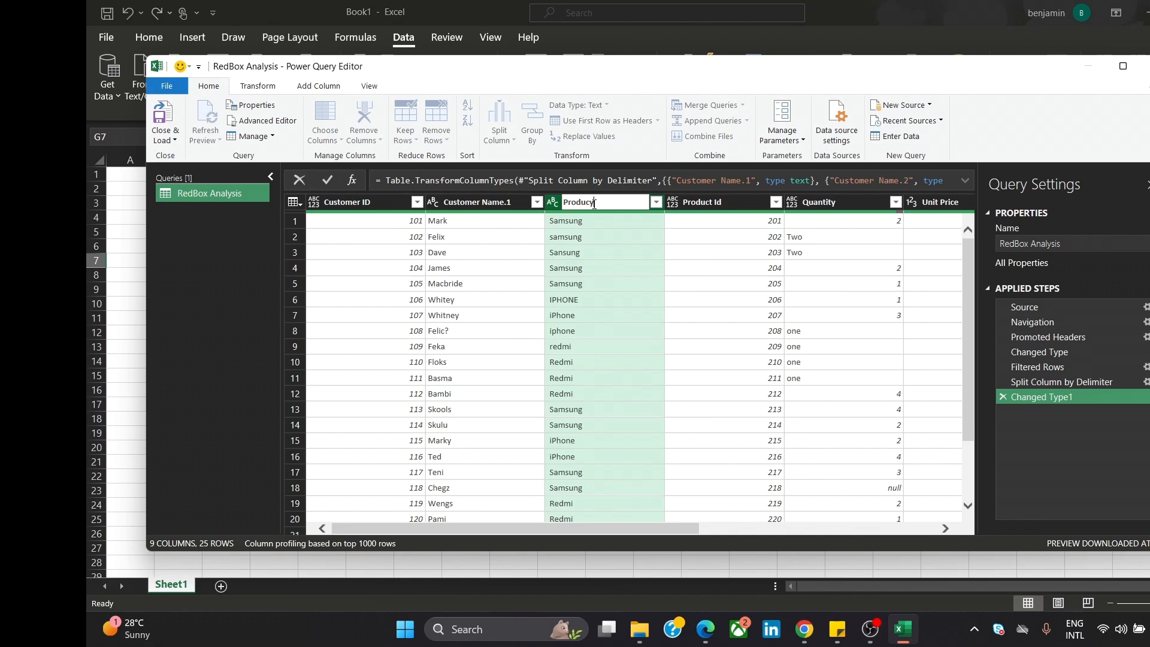
text( Name)
key(Return)
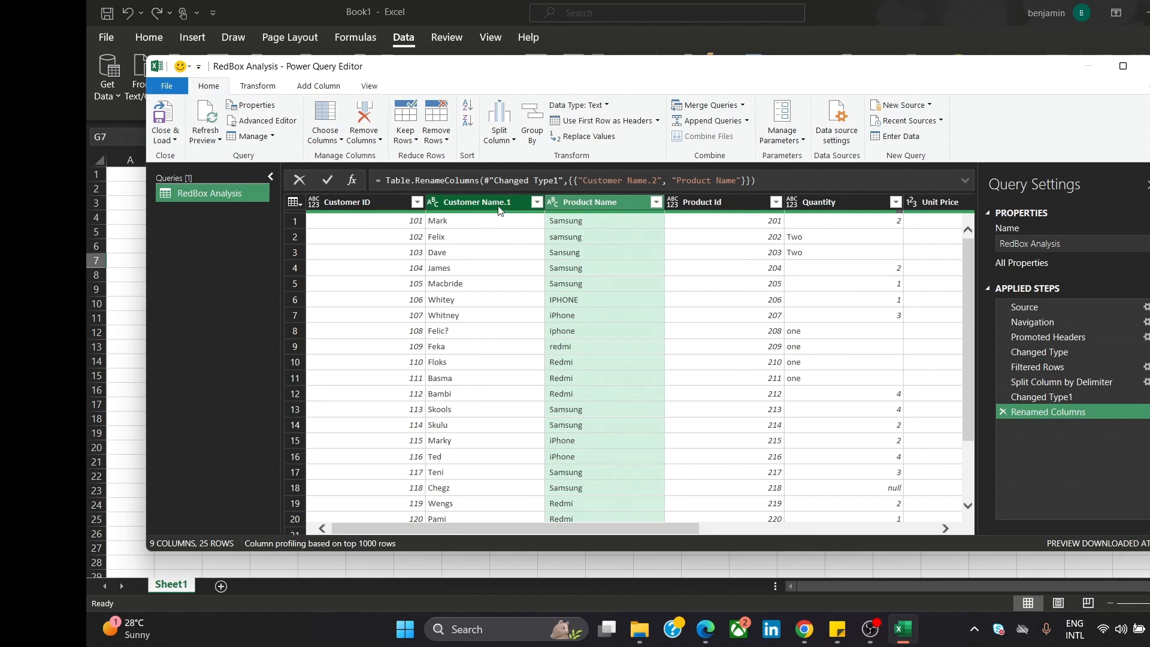
- Rename the Customer Name.1 column as Customer Name
click(506, 204)
double_click(506, 204)
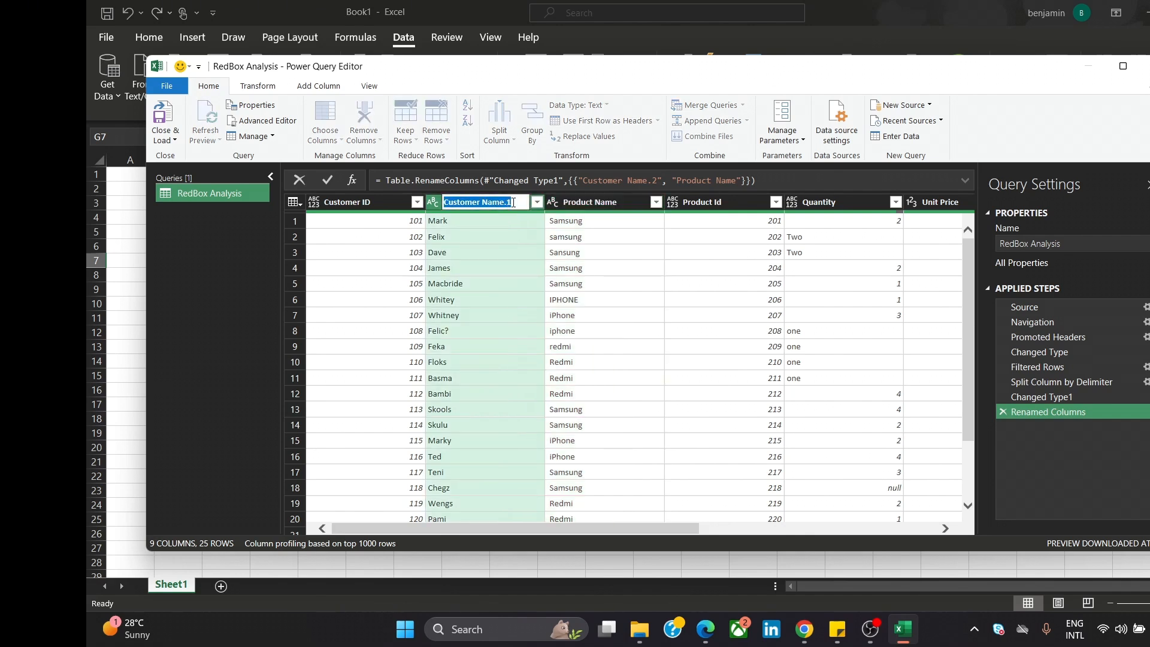
key(End)
key(BackSpace)
key(BackSpace)
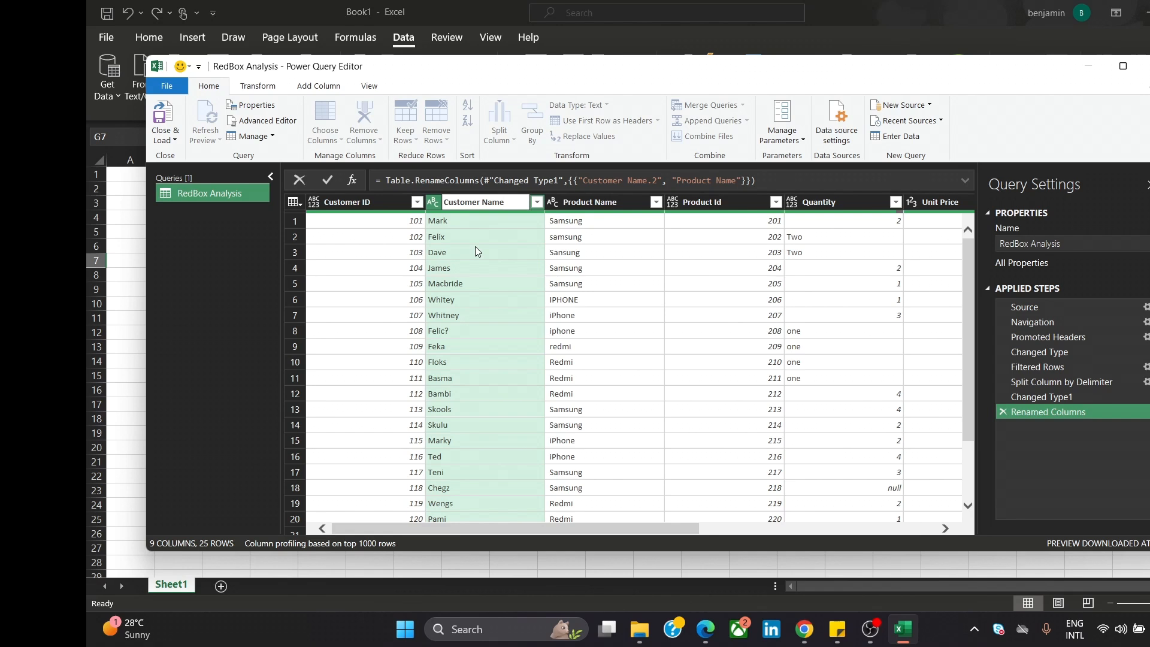
key(Return)
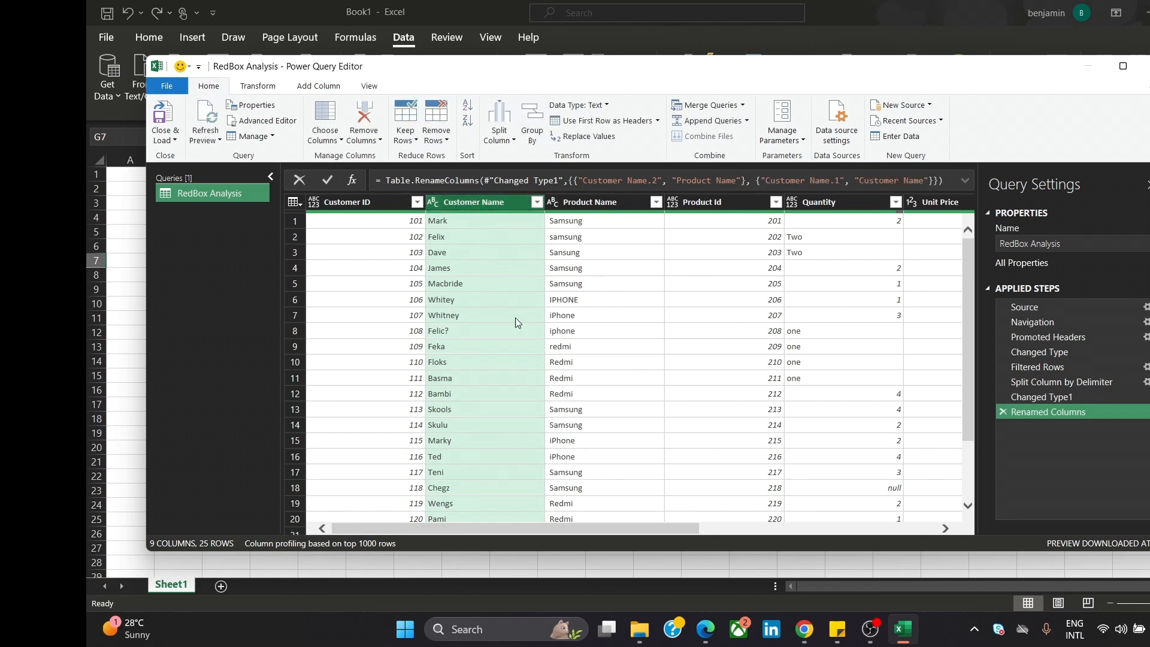
- Replace the Customer Name value that ends in a question mark with the same name without it, and check the column's filter values
click(538, 204)
scroll(522, 353, up, 10)
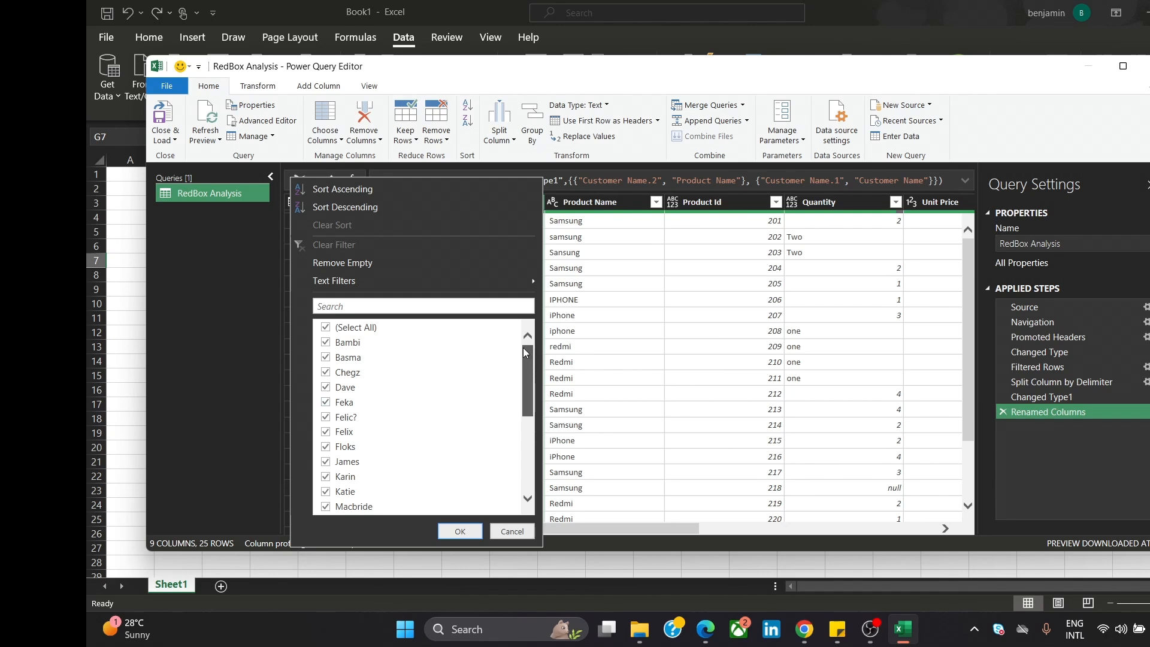
drag(525, 353, 553, 358)
click(512, 532)
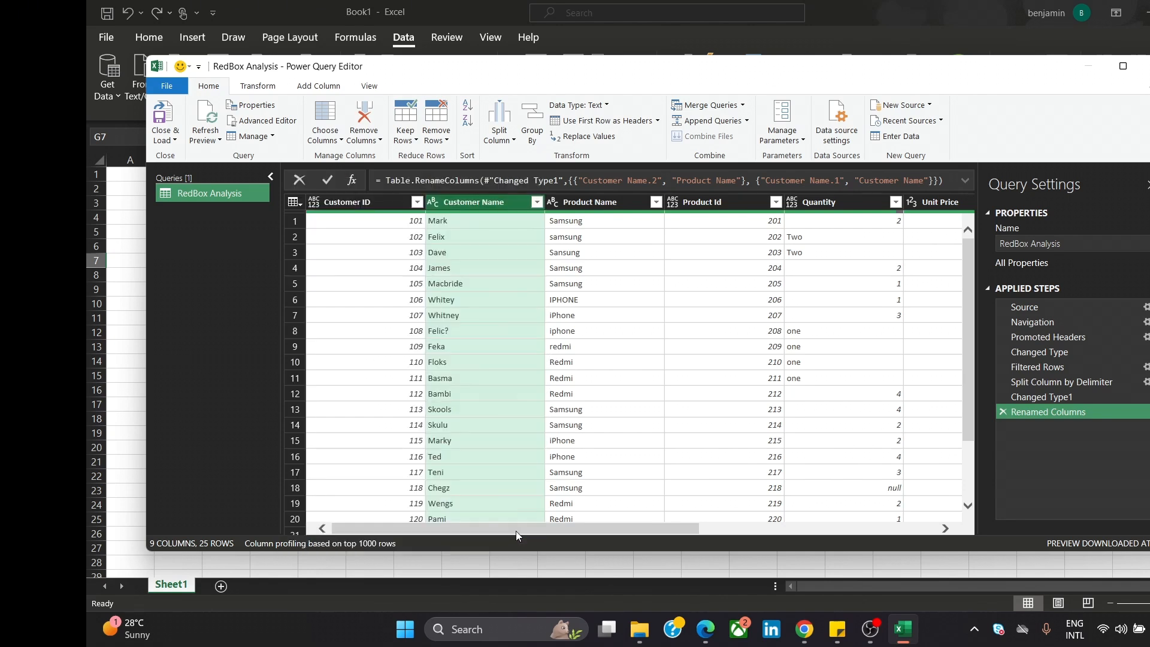
click(604, 137)
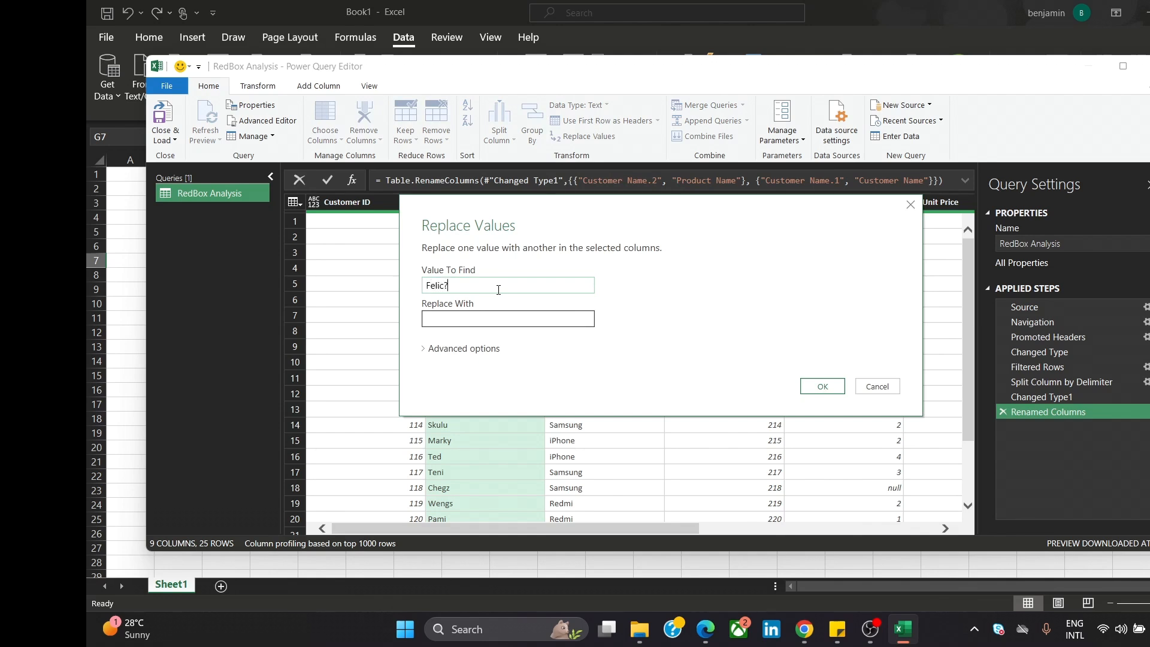
click(500, 319)
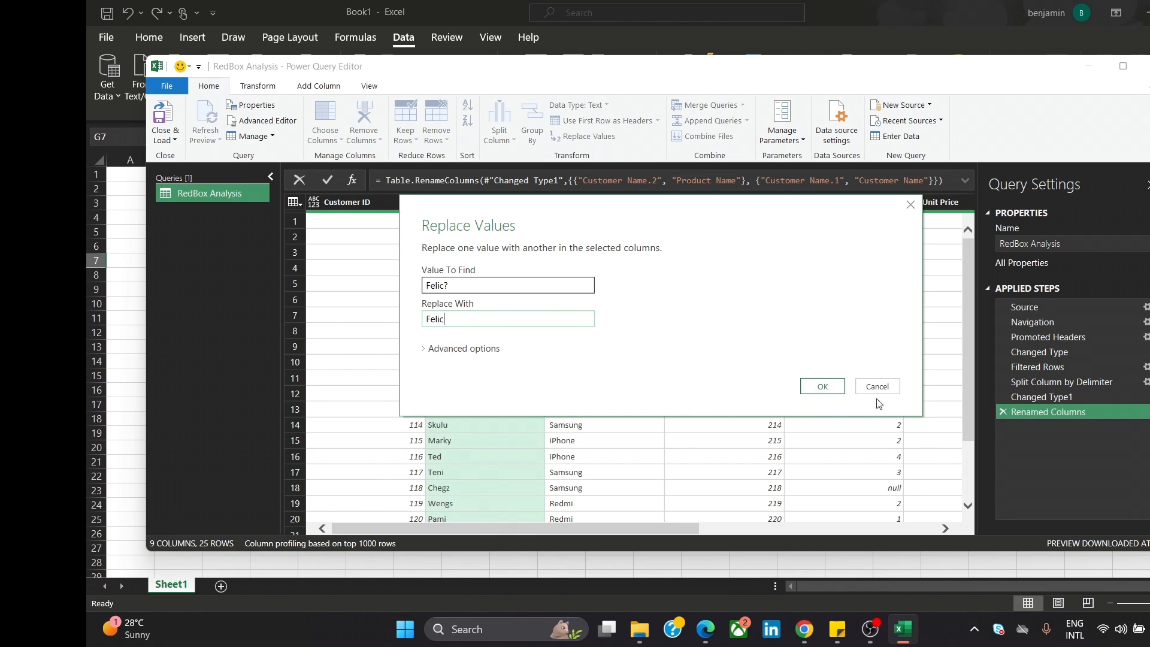
click(823, 387)
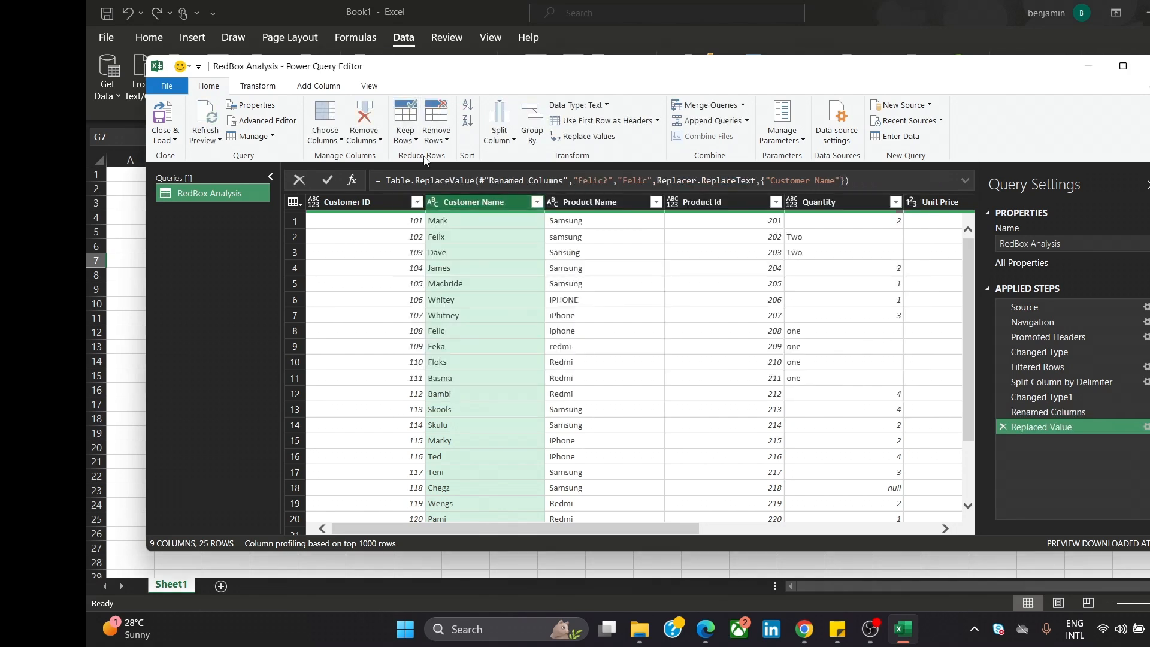
click(537, 202)
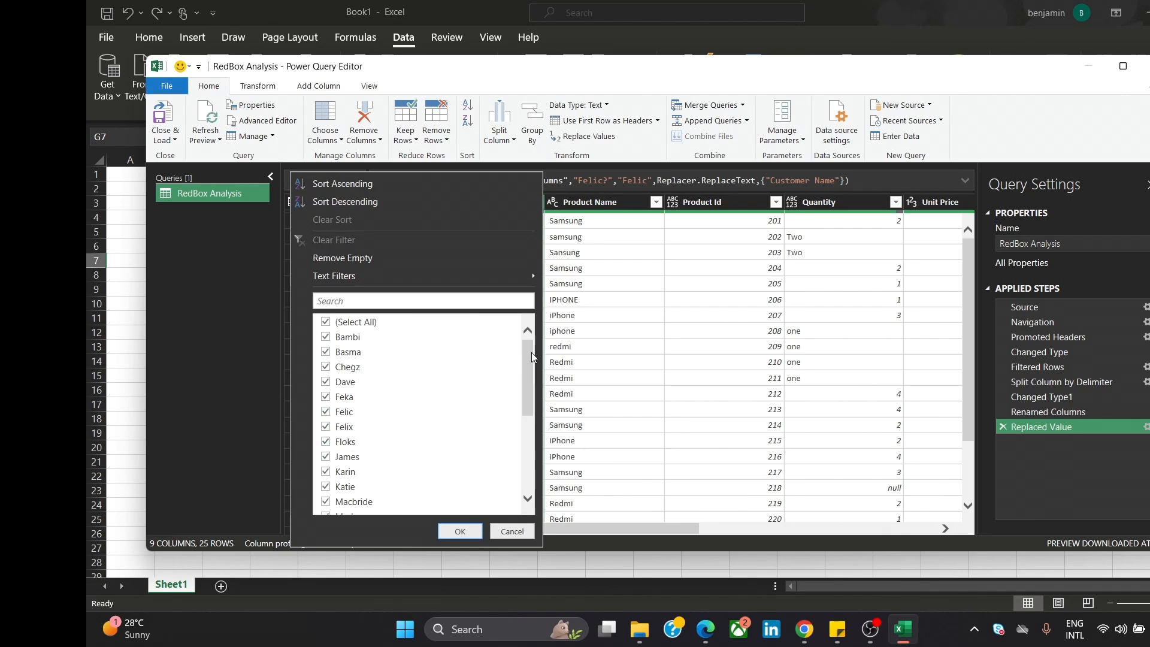
drag(529, 360, 529, 389)
click(511, 532)
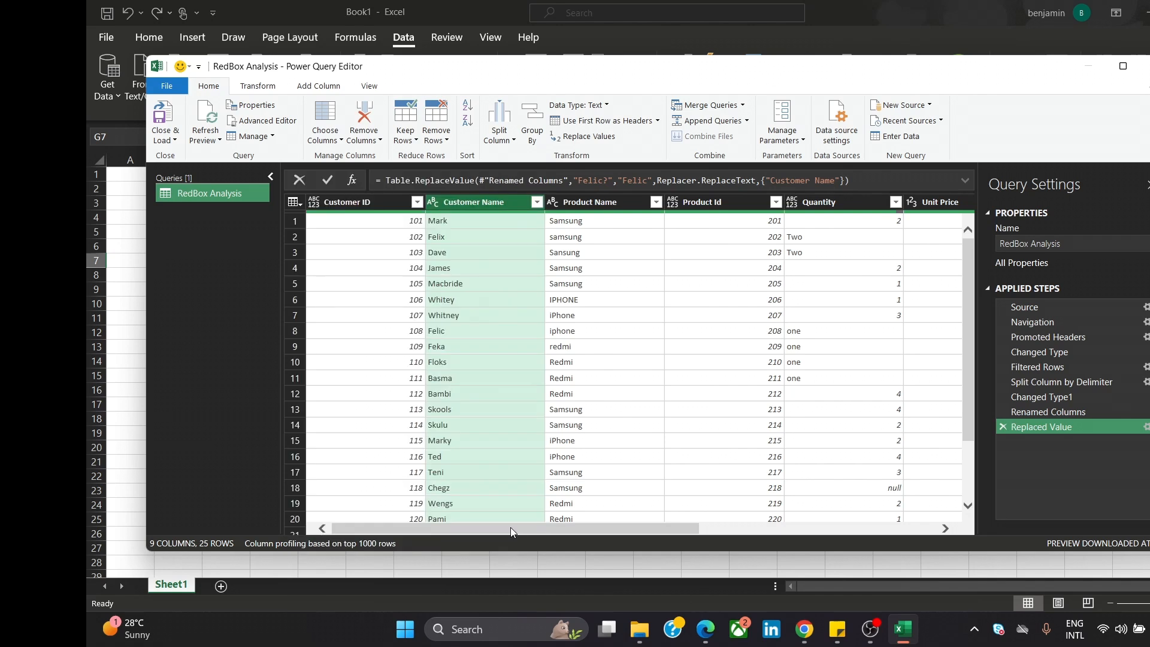
- Review the Product Name column's distinct values and replace IPHONE with iPhone in that column
drag(546, 527, 599, 530)
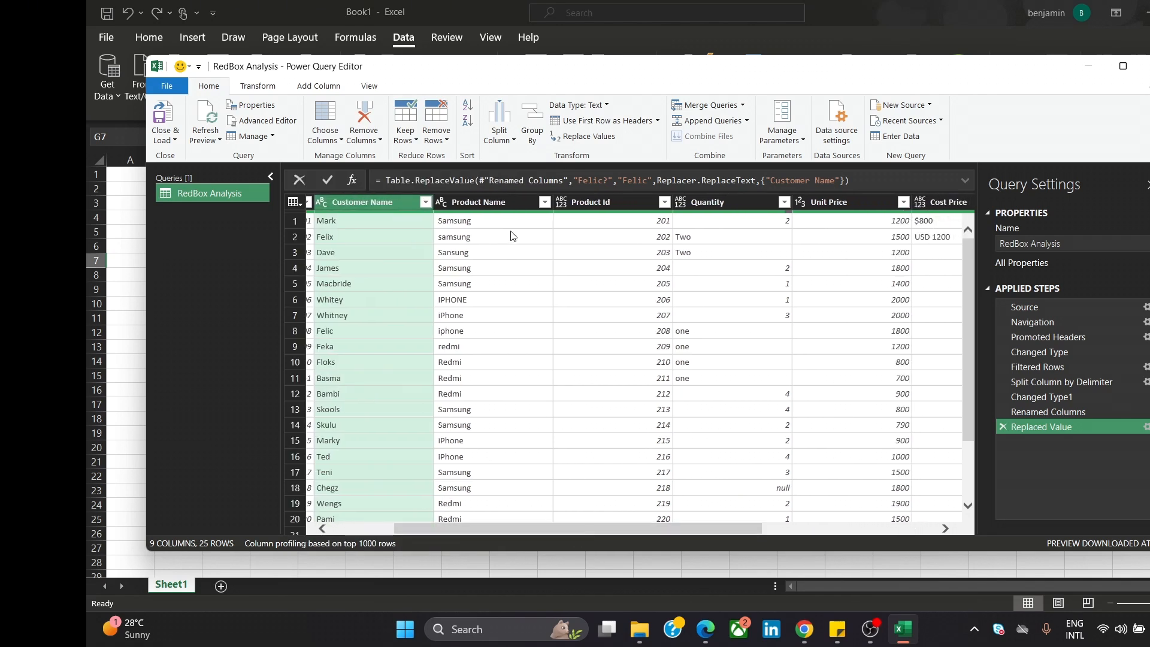
click(544, 202)
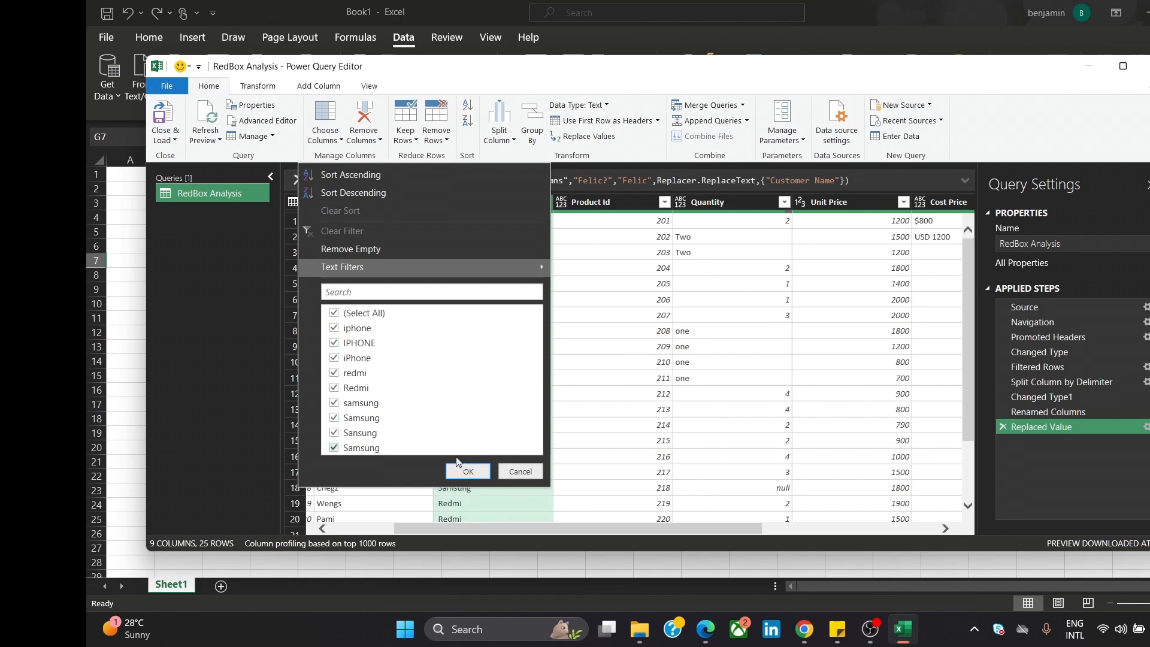
click(518, 471)
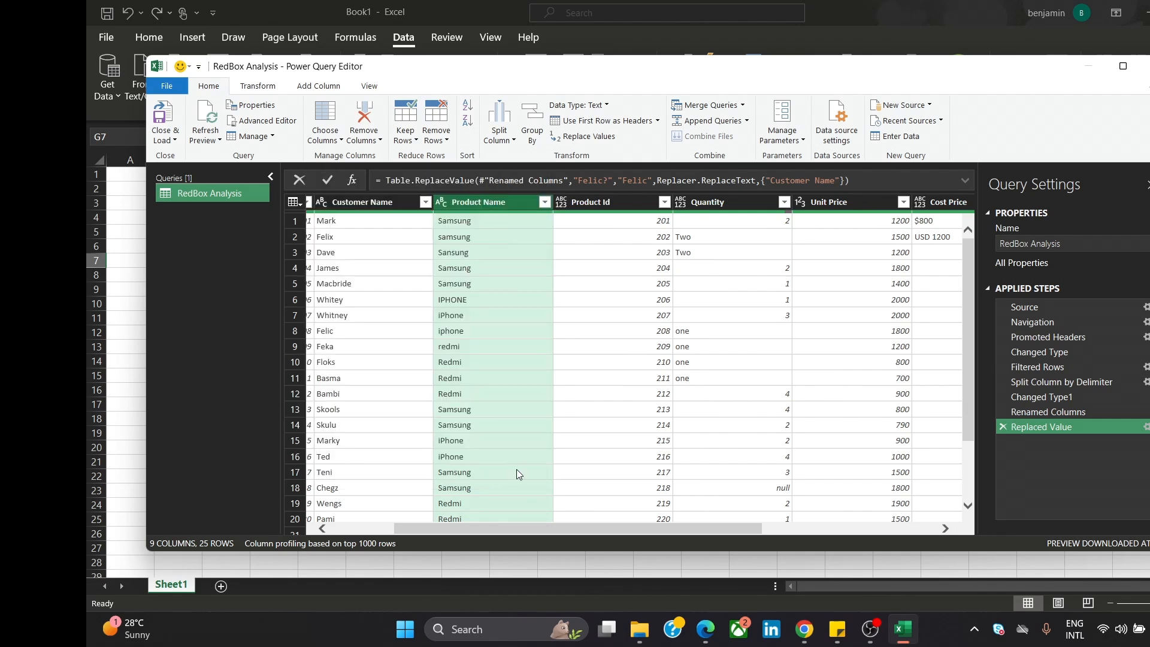
click(585, 144)
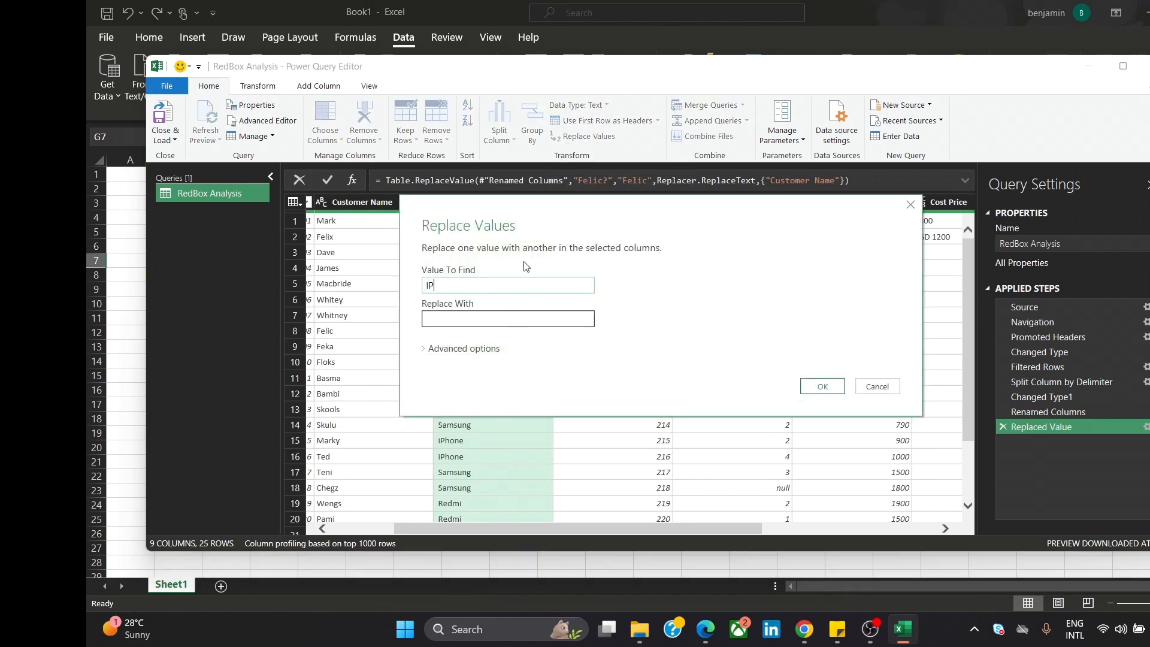
text(IPHONE)
click(516, 325)
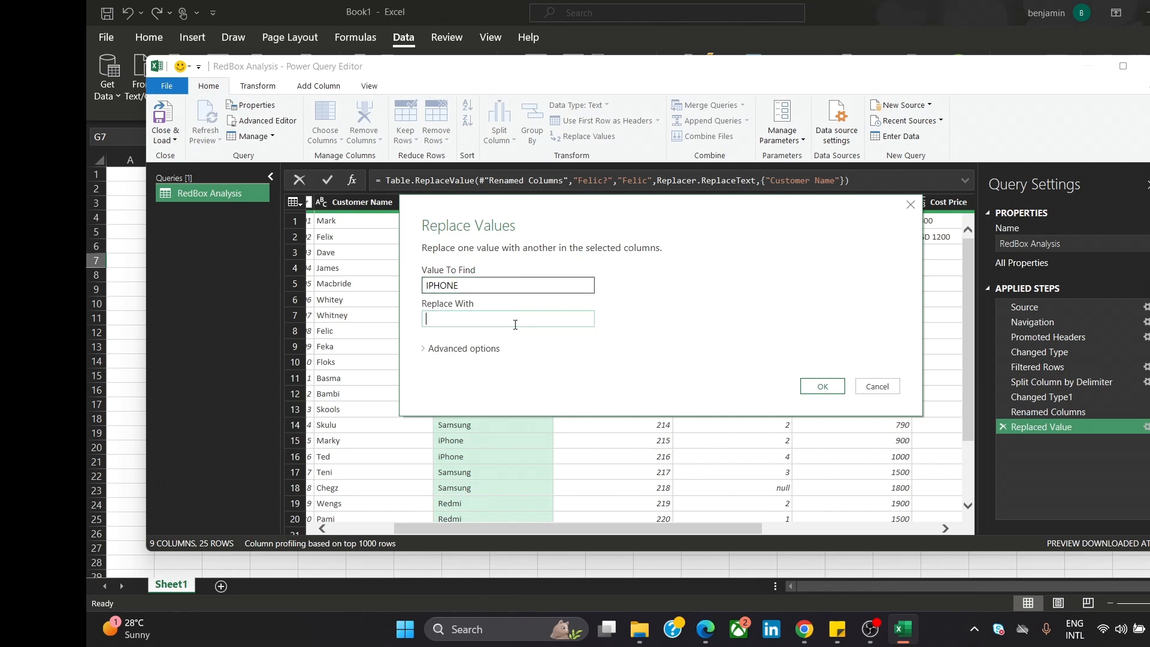
text(iPhone)
key(ctrl+a)
click(822, 387)
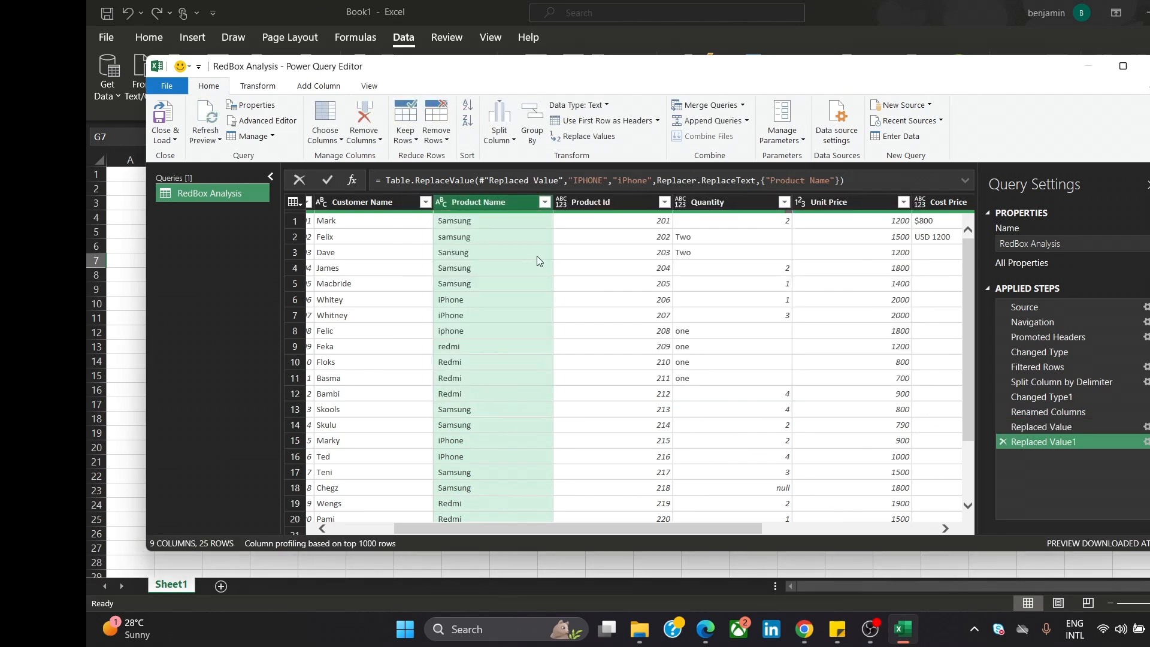
- Replace the all-lowercase value iphone with iPhone in the Product Name column
click(544, 202)
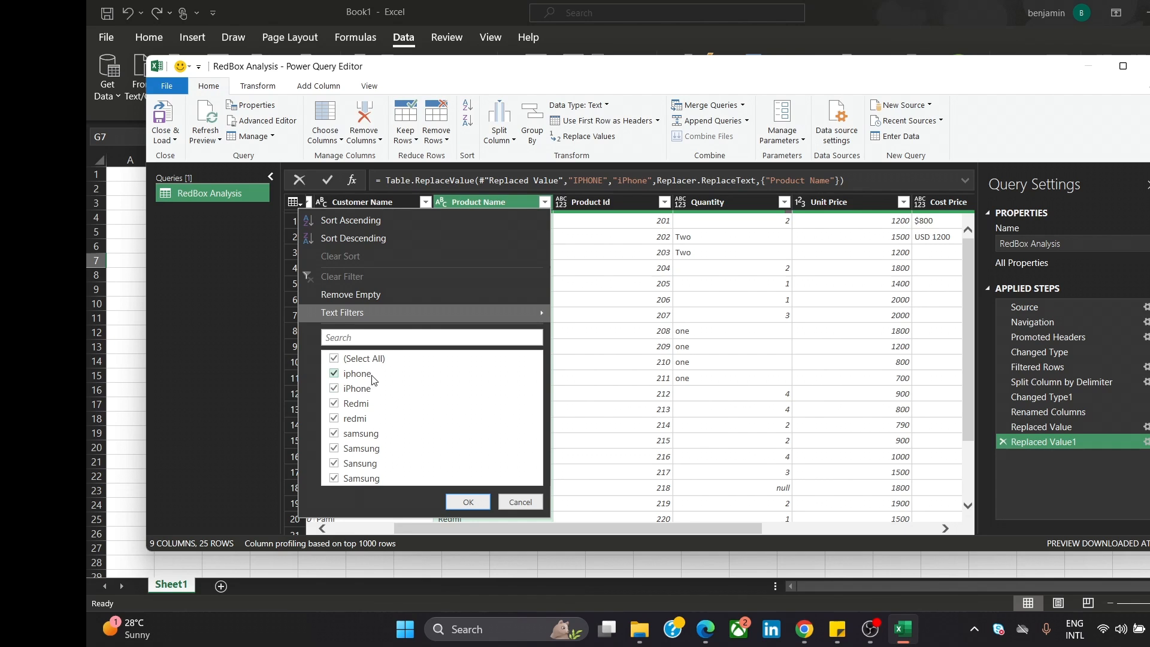
click(520, 503)
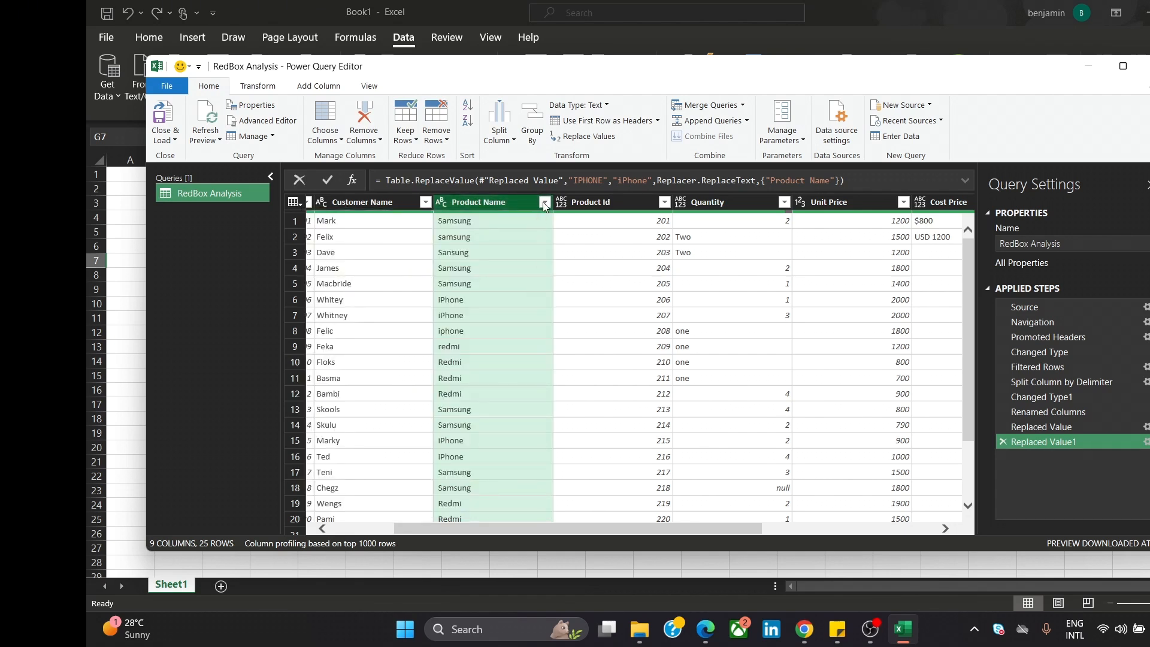
click(584, 136)
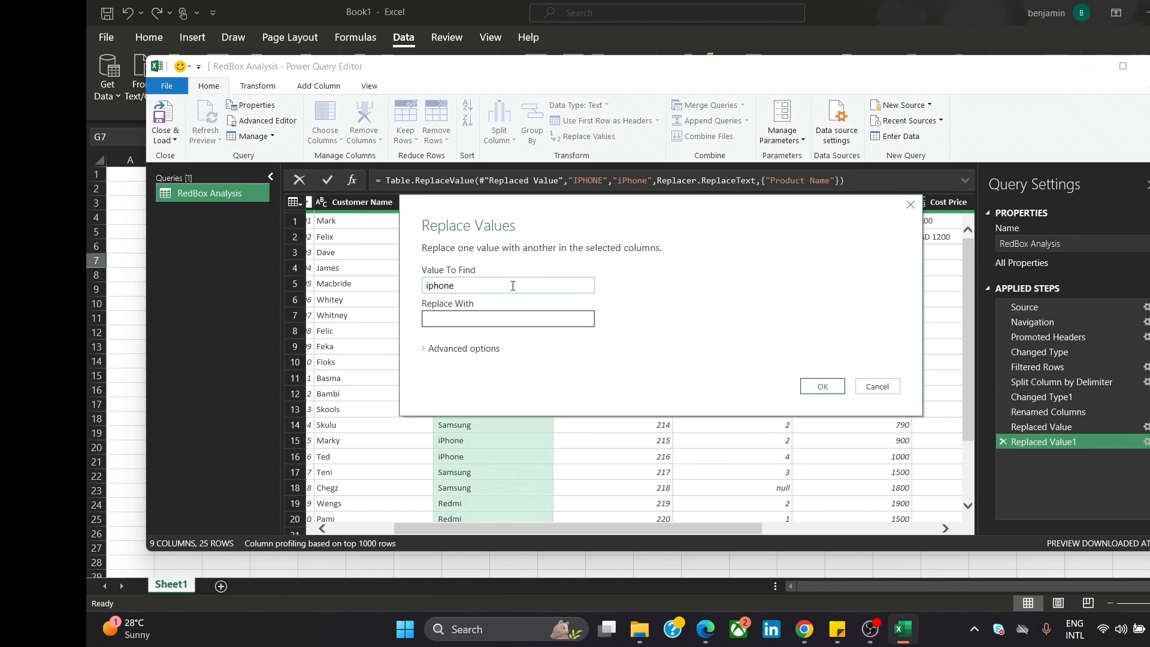
click(515, 318)
text(iPhone)
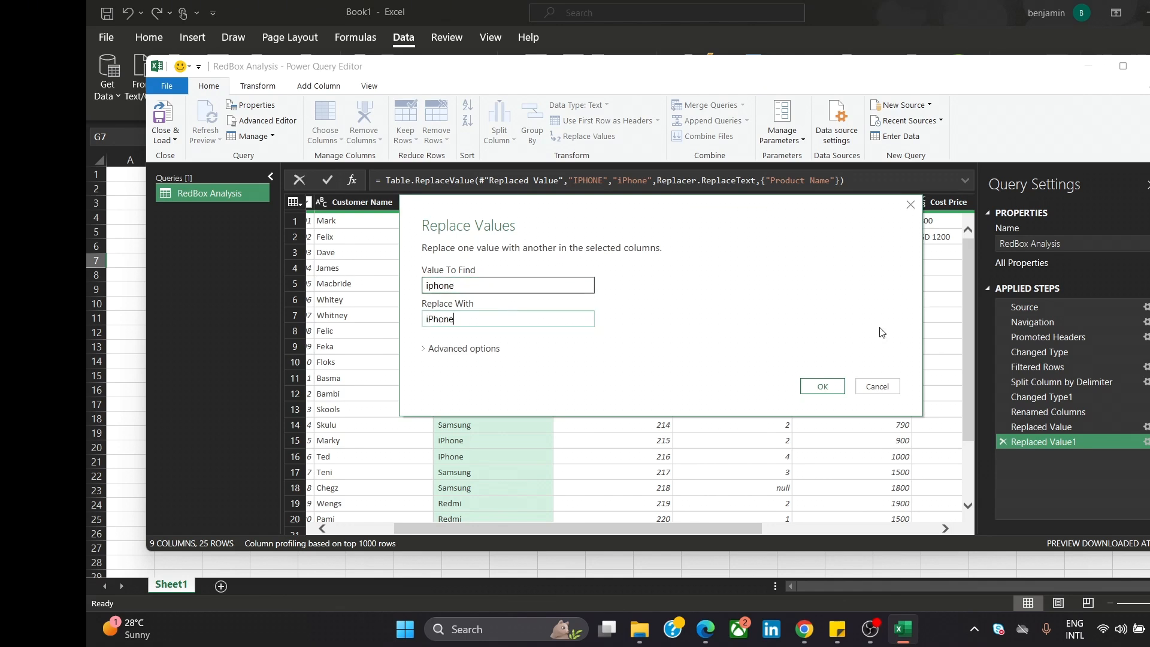
click(820, 386)
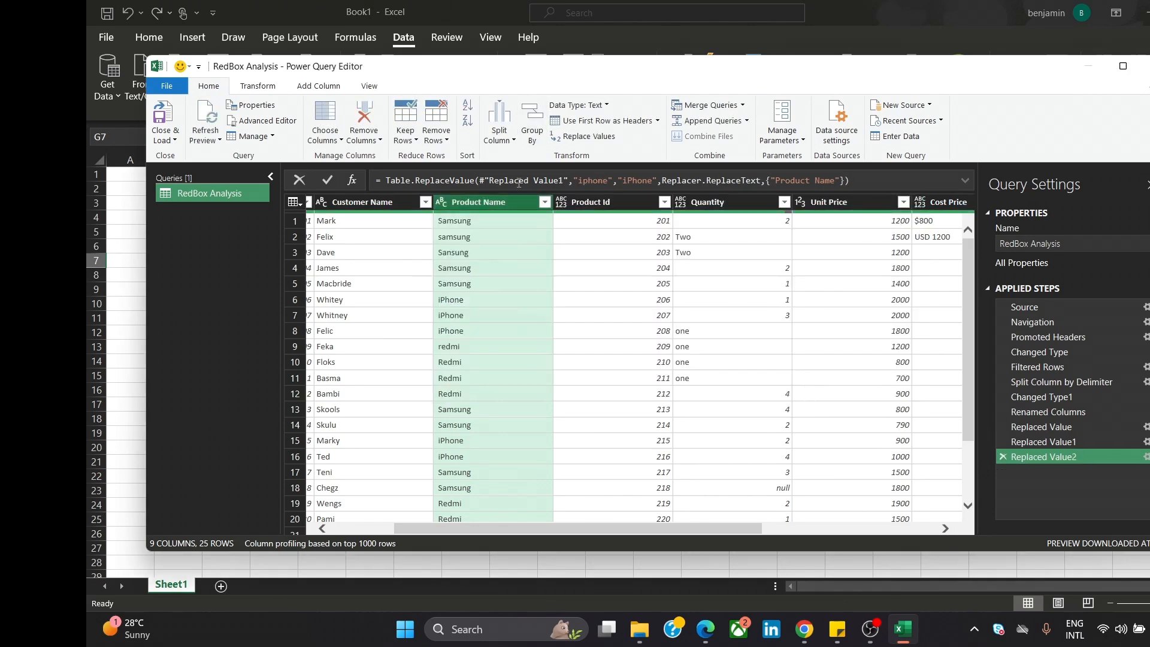
- Replace the value redmi with Redmi in the Product Name column
click(544, 202)
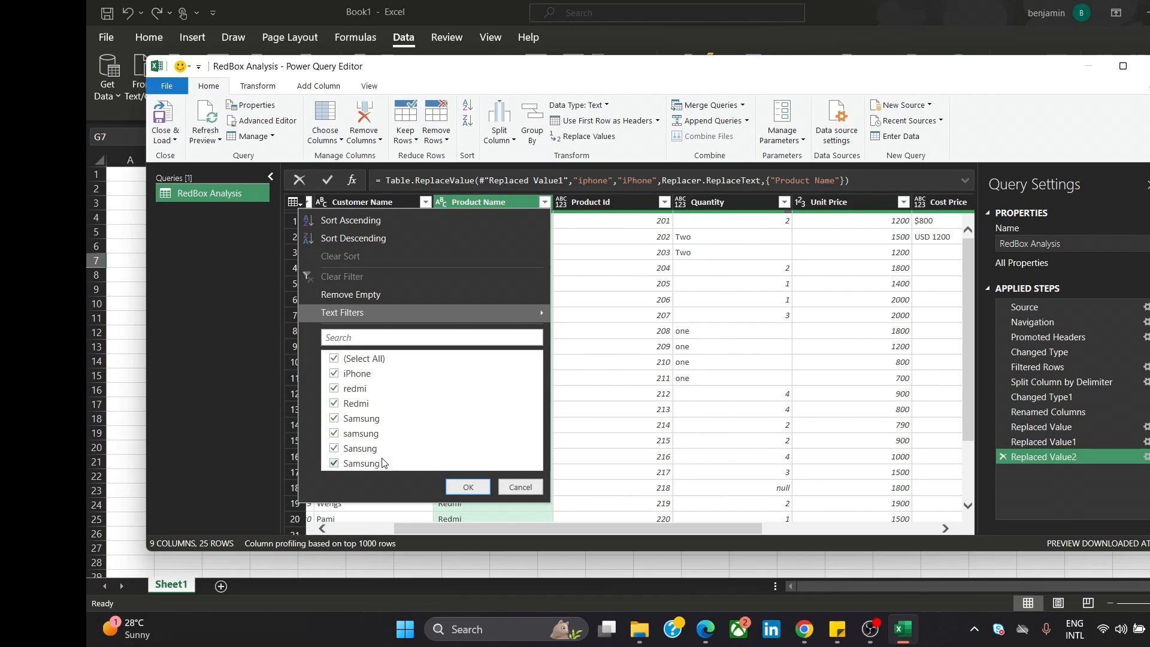
click(520, 486)
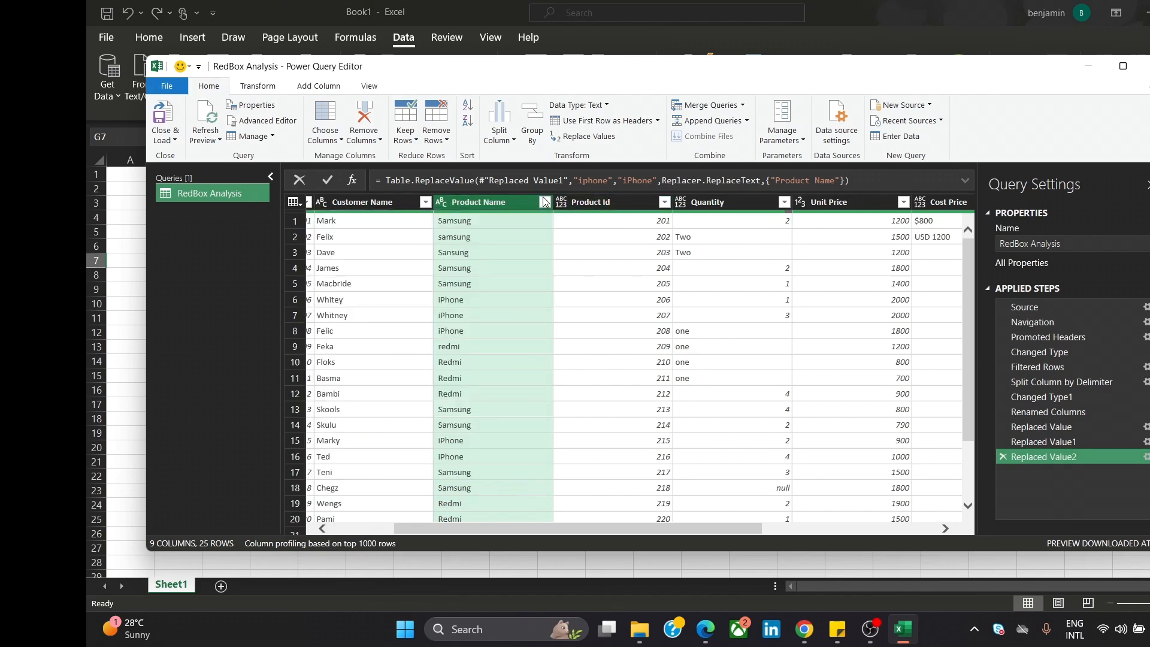
click(582, 138)
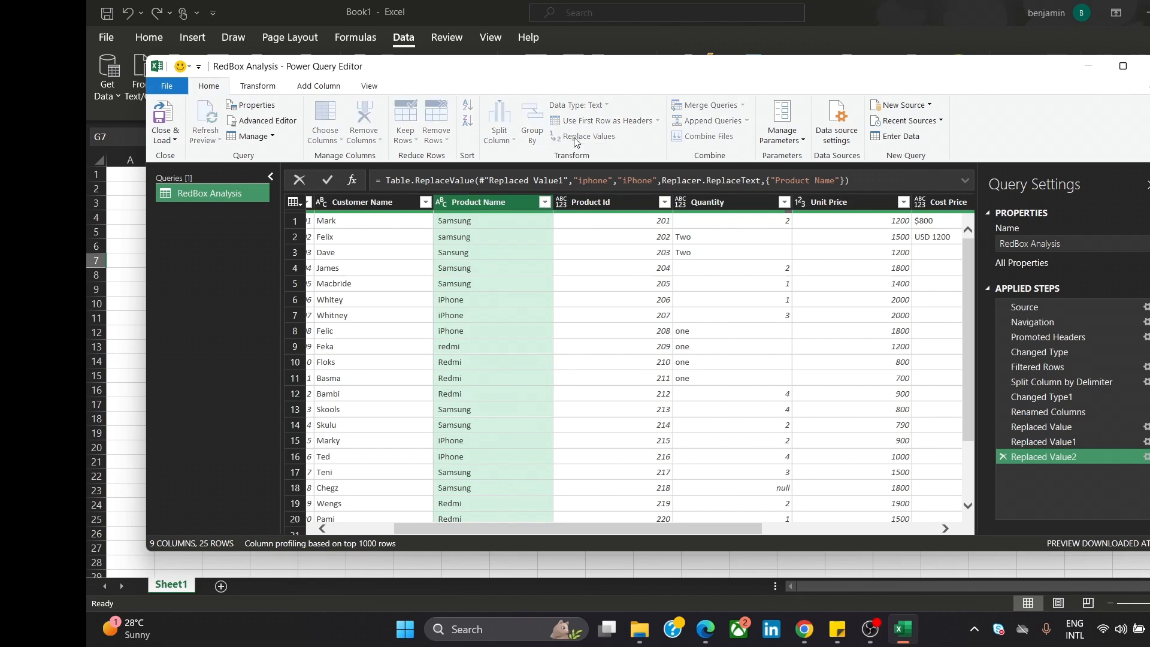
click(495, 284)
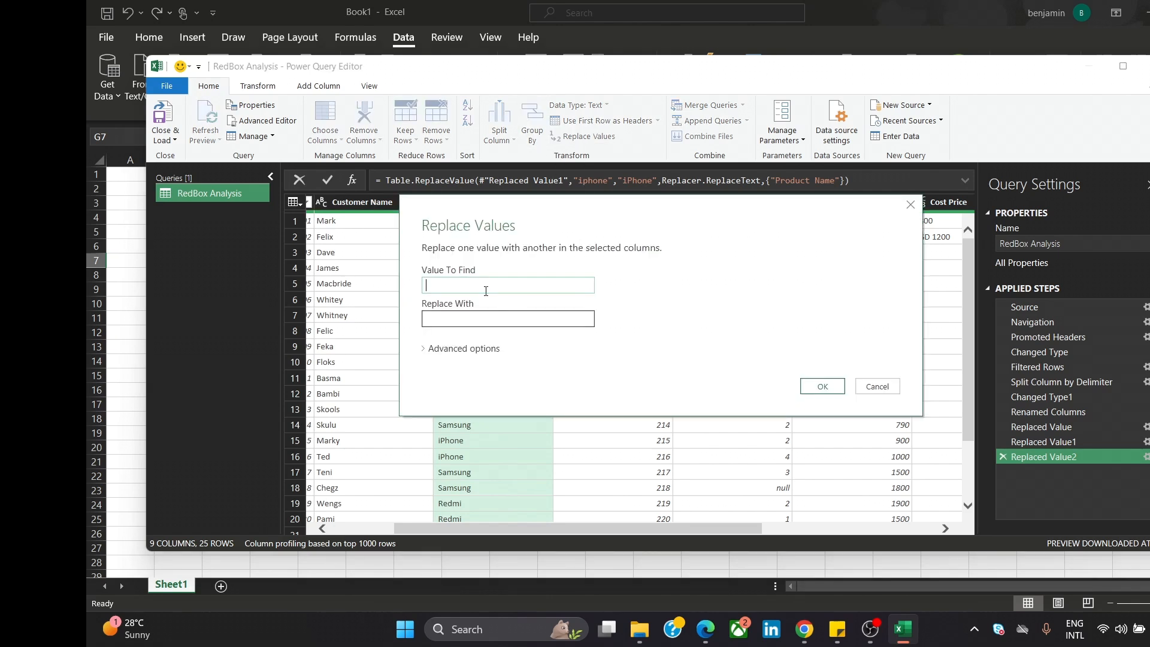
click(469, 321)
text(Redmi)
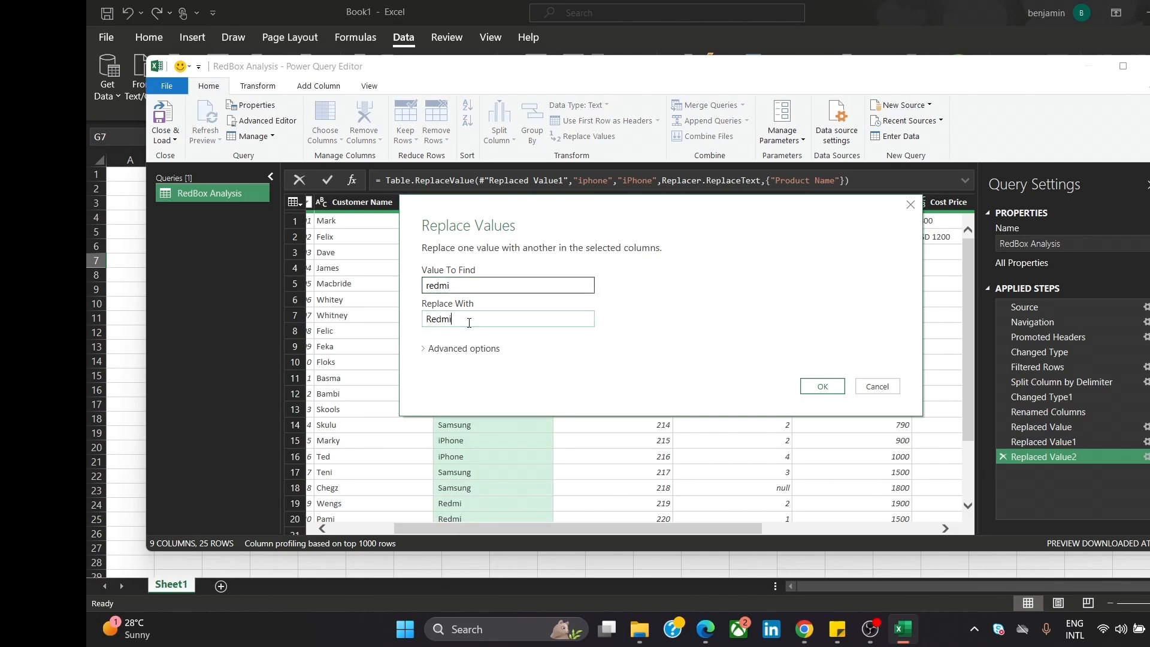
click(817, 383)
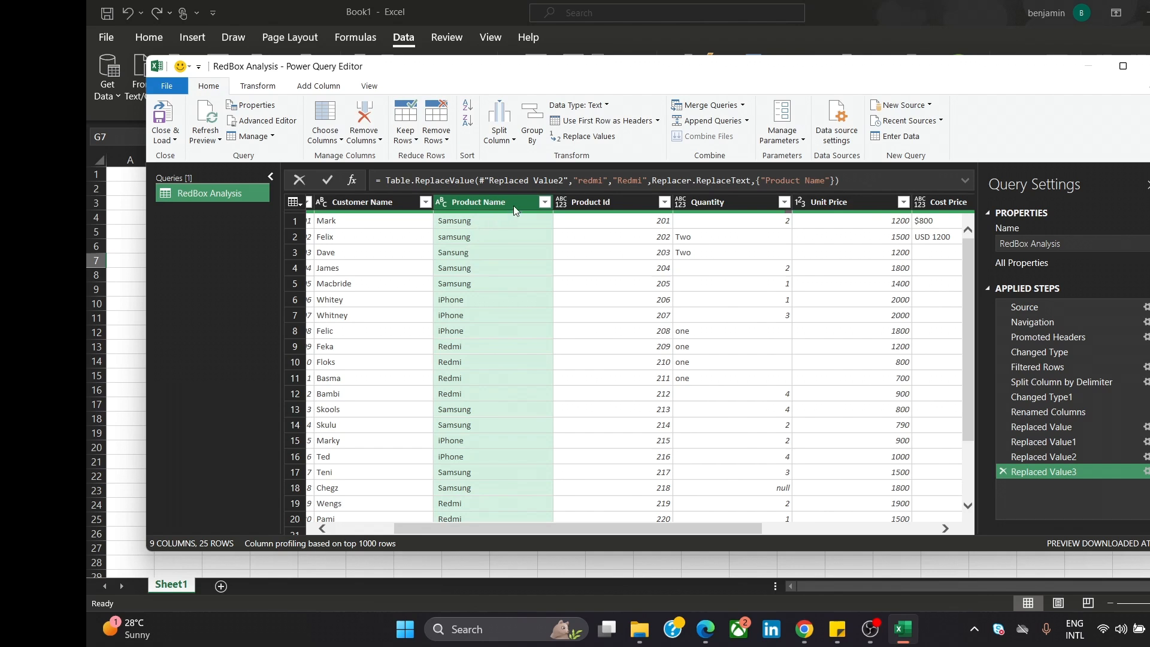
- Replace the misspelled value Sansung with Samsung in the Product Name column
click(585, 136)
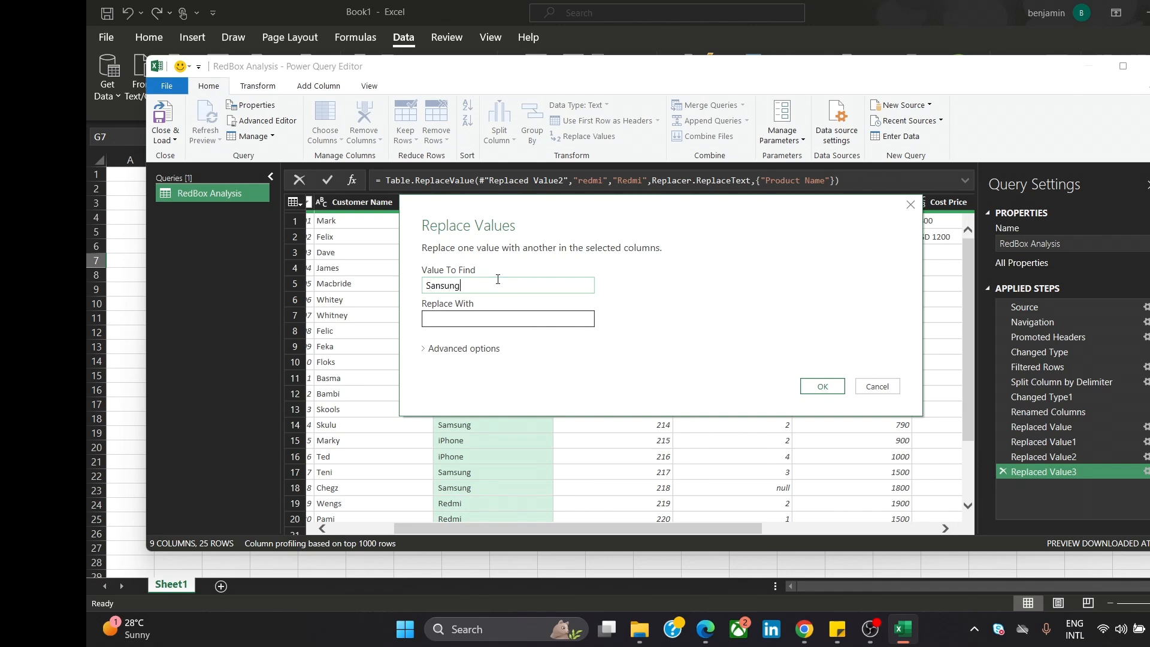
click(475, 319)
text(Samsung)
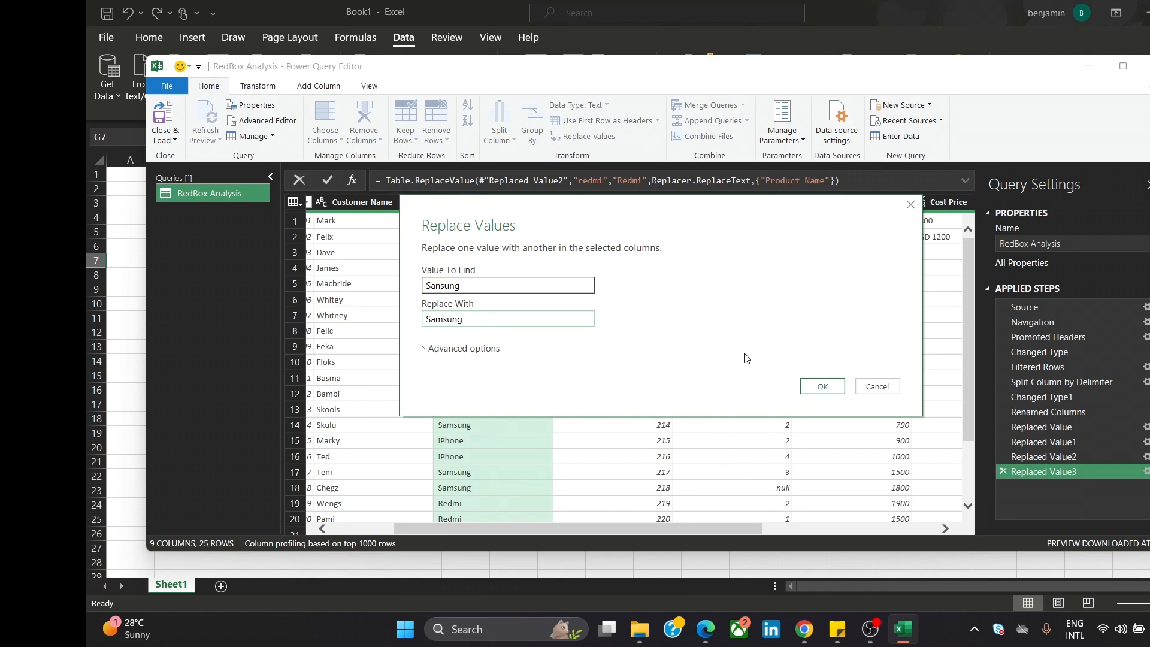
click(822, 387)
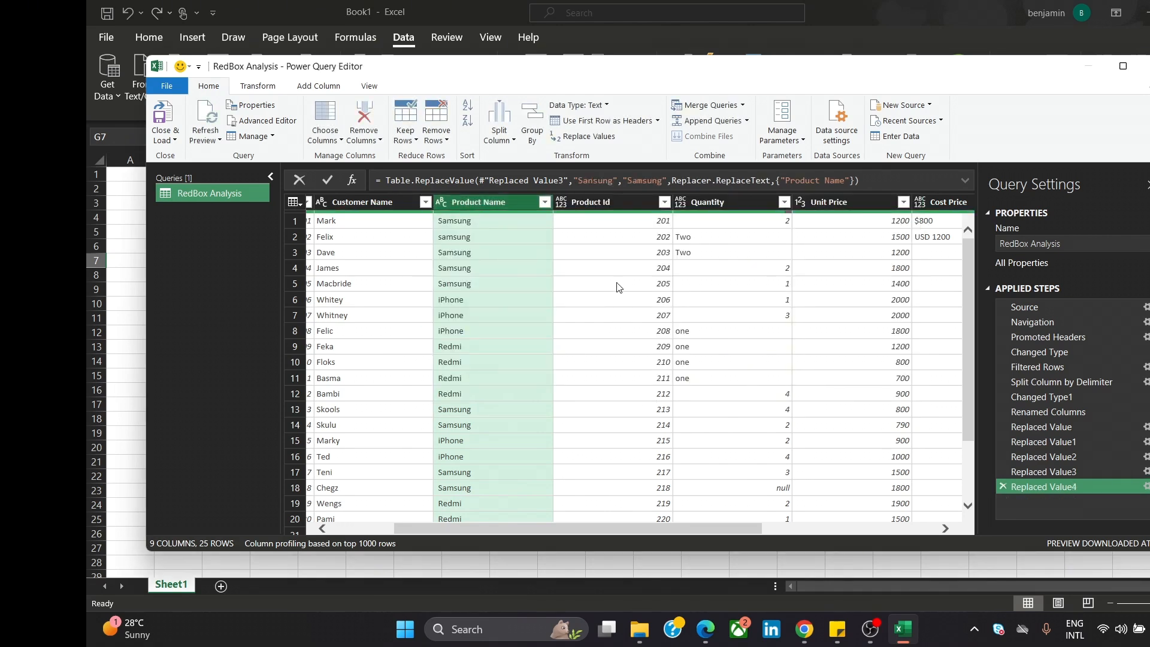
- Check the remaining Product Name variants and replace the lowercase value samsung with Samsung
click(544, 202)
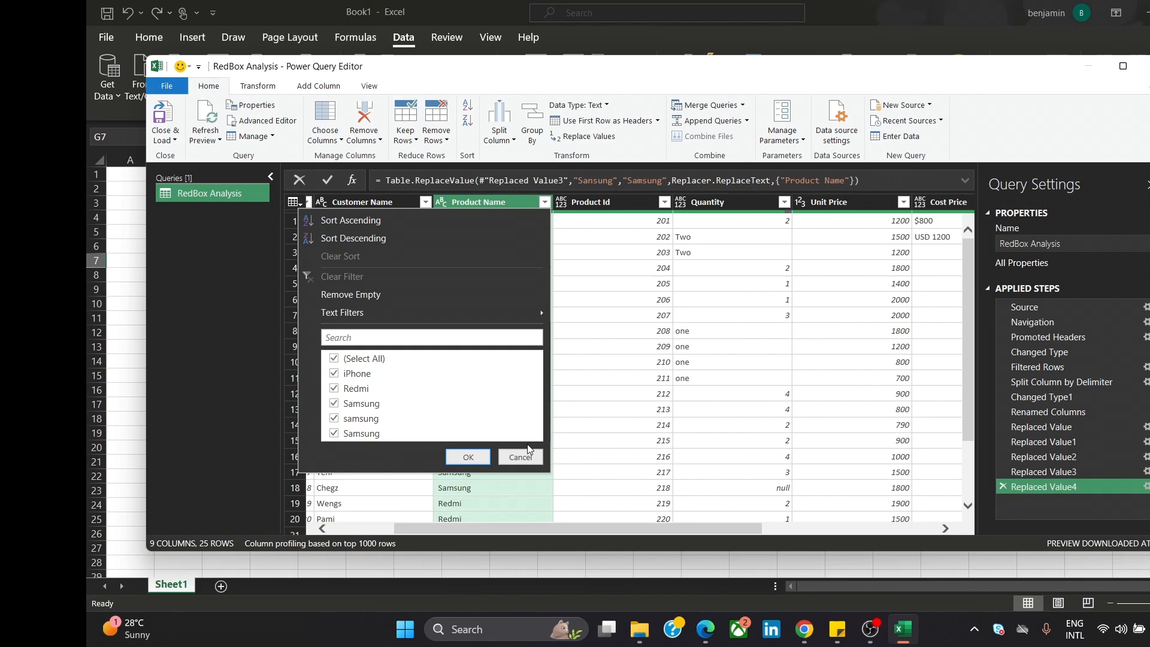
click(520, 458)
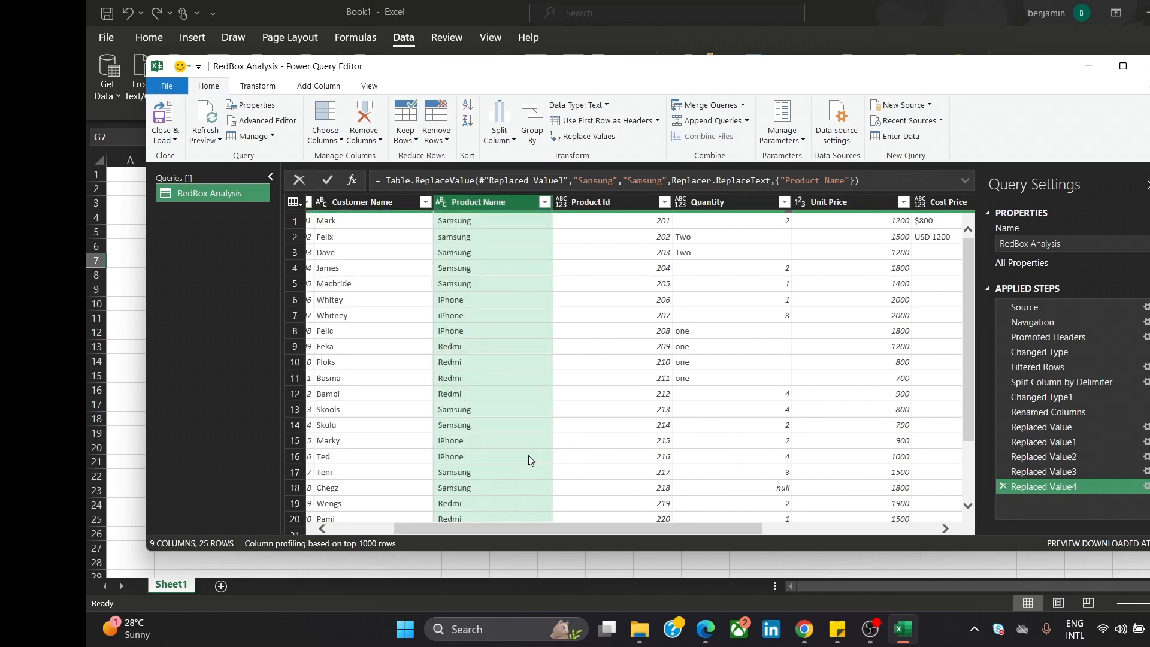
click(595, 137)
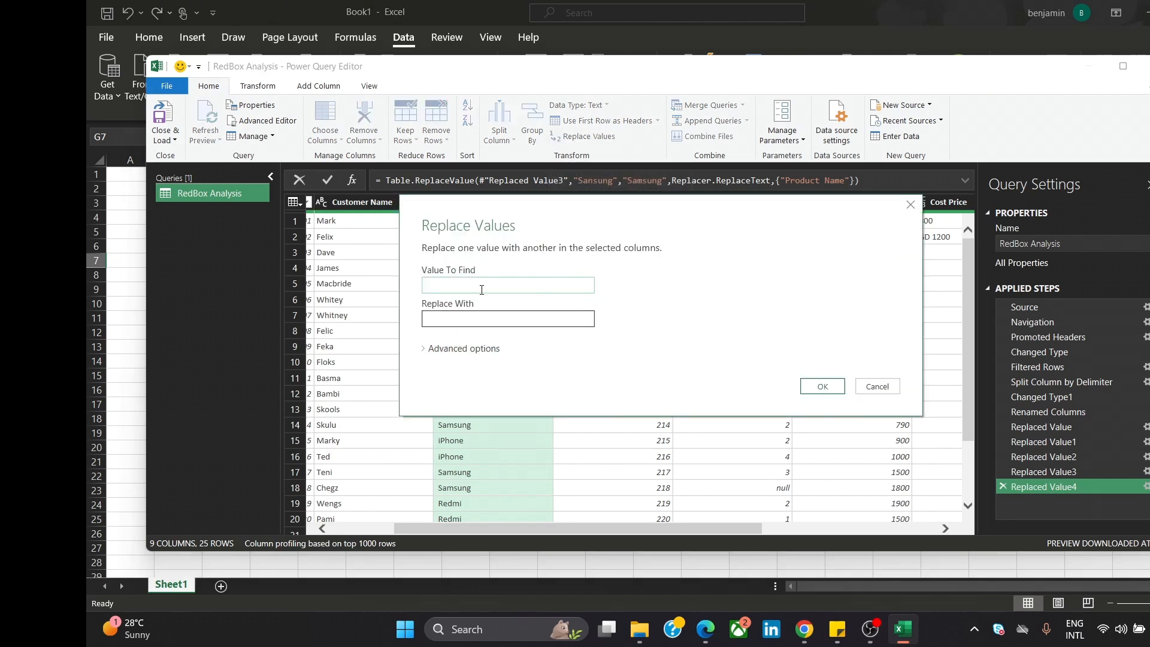
text(samsung)
click(484, 312)
text(Samsung)
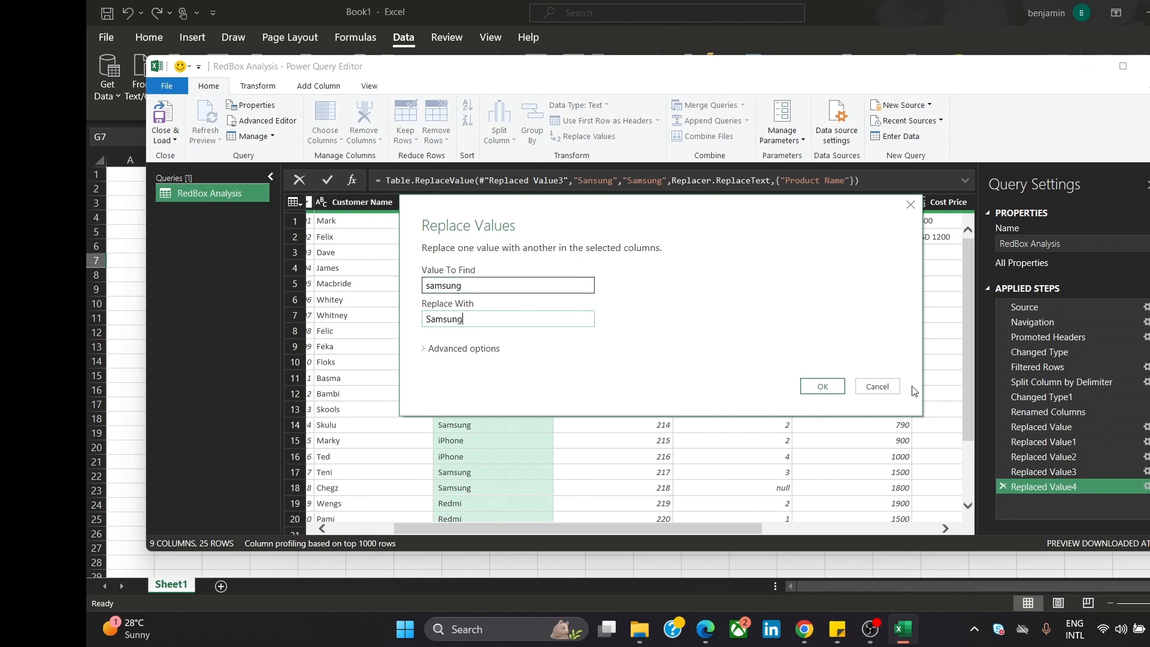
click(820, 386)
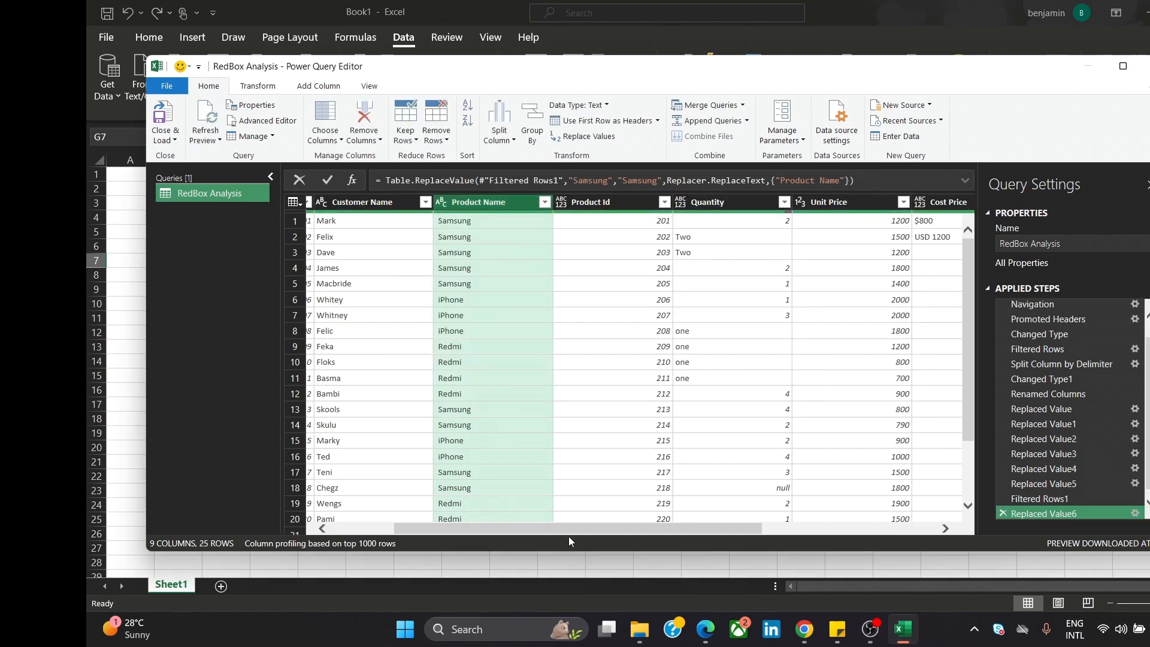
- Examine the Product Id column's list of distinct values and its rows for inconsistencies
drag(538, 530, 606, 542)
click(543, 202)
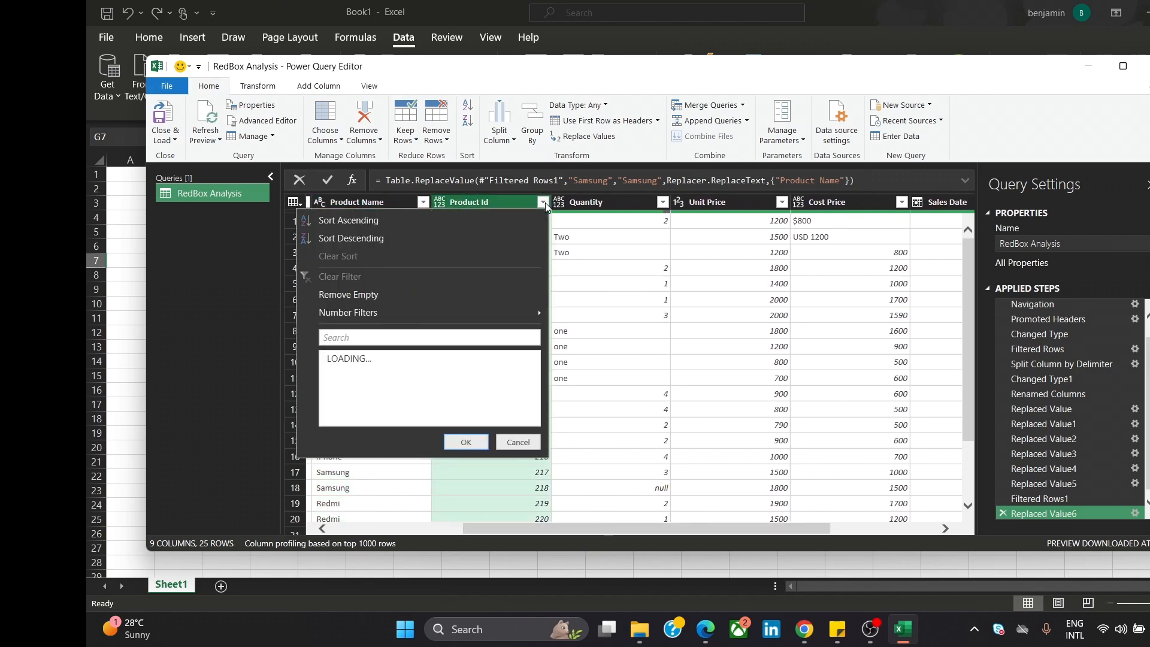
drag(533, 397, 542, 482)
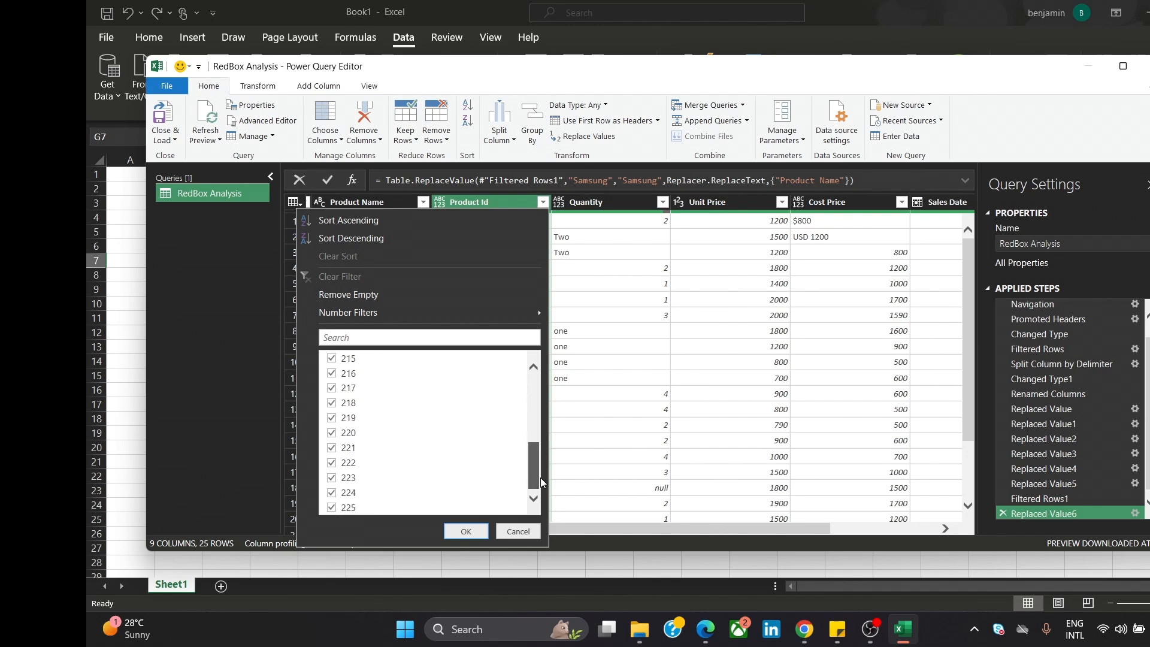
click(532, 529)
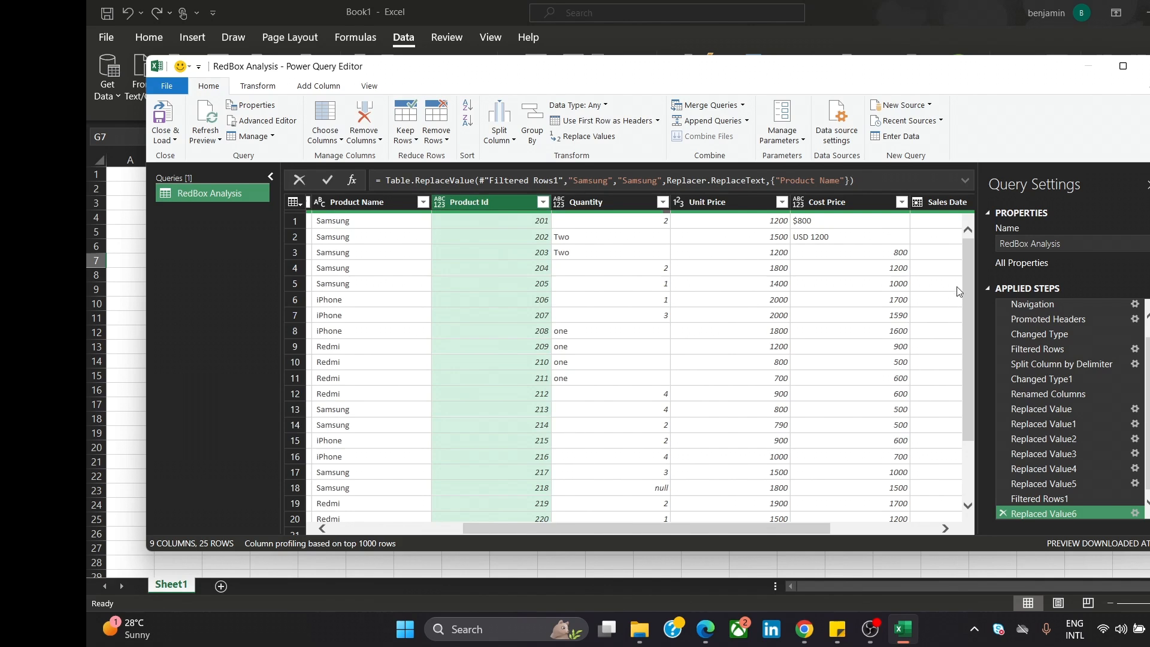
drag(971, 275, 961, 276)
scroll(909, 308, down, 1)
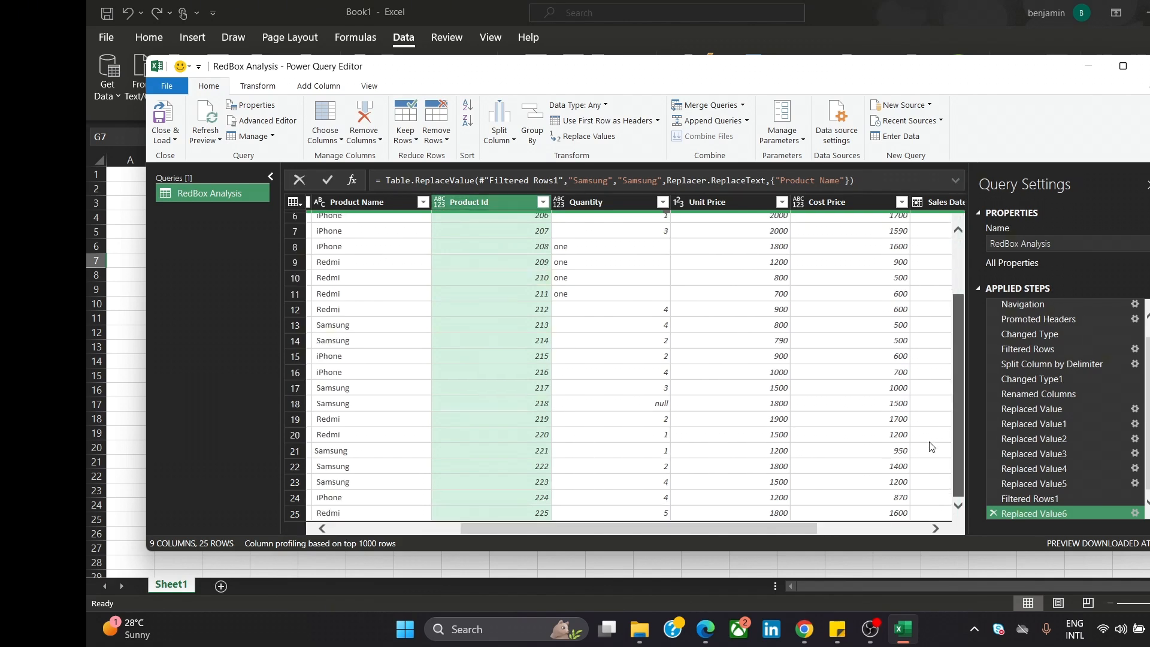
scroll(909, 309, up, 1)
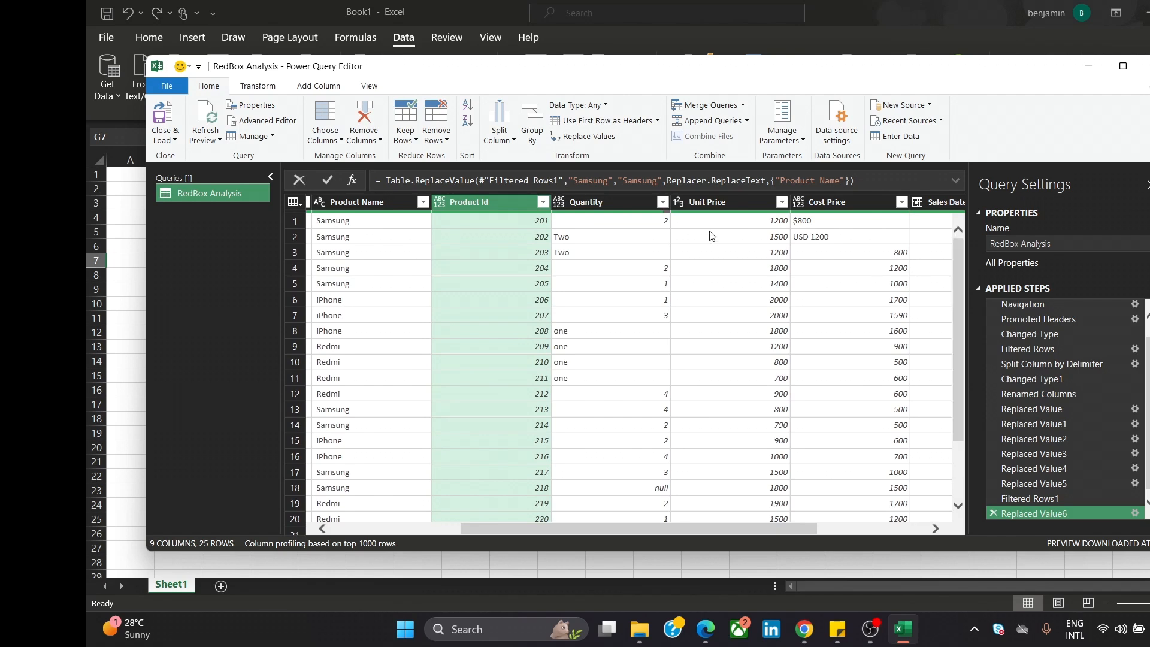
- Check the Quantity column's distinct values and replace the text value Two with 2
click(662, 202)
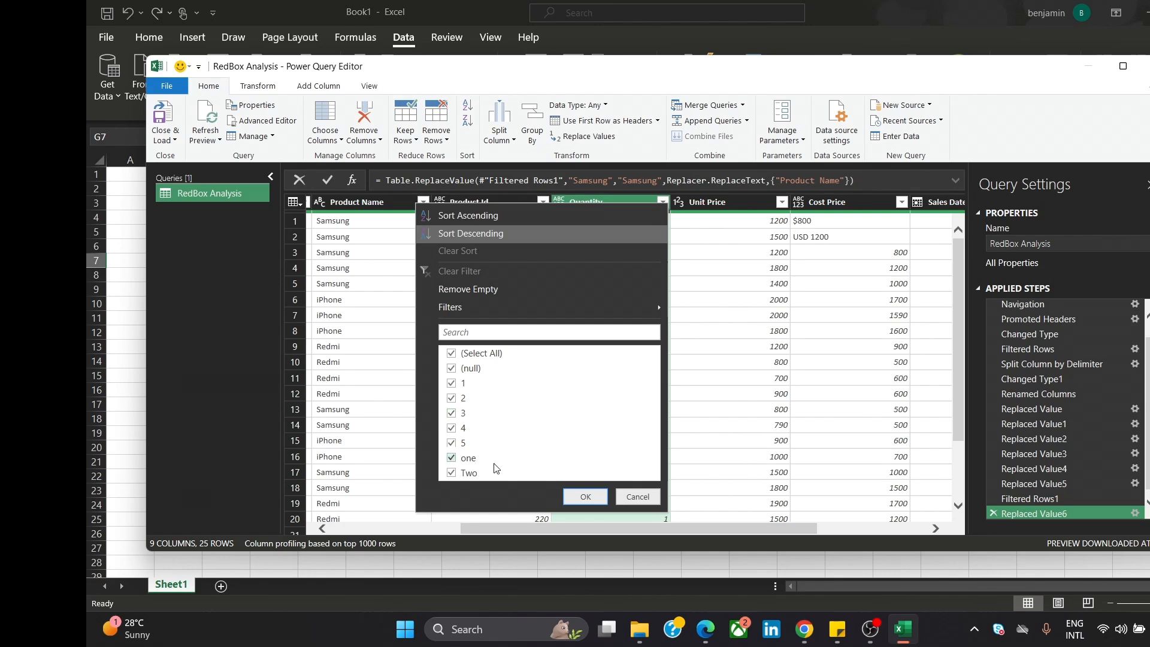
click(638, 497)
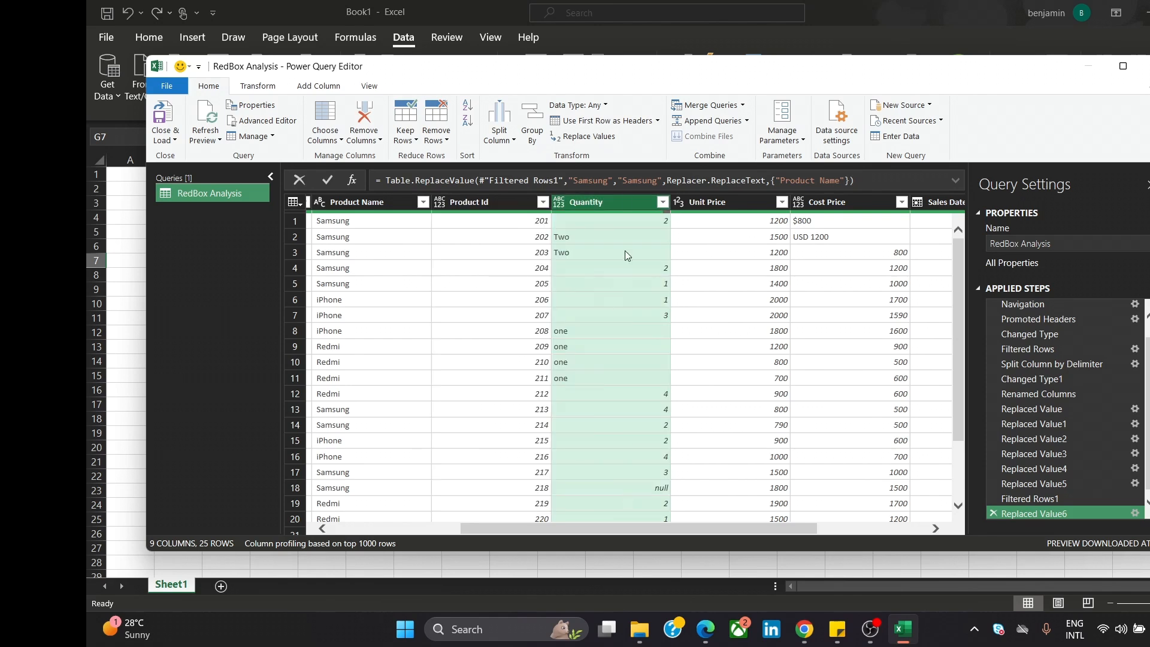
click(597, 138)
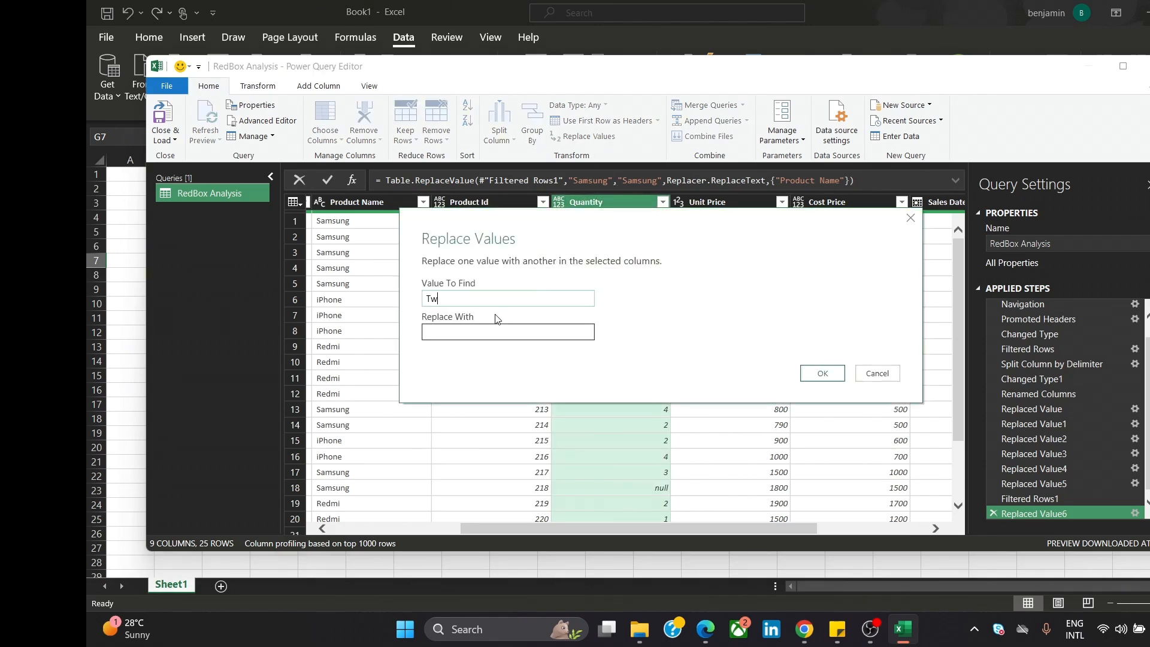
text(Two)
click(476, 330)
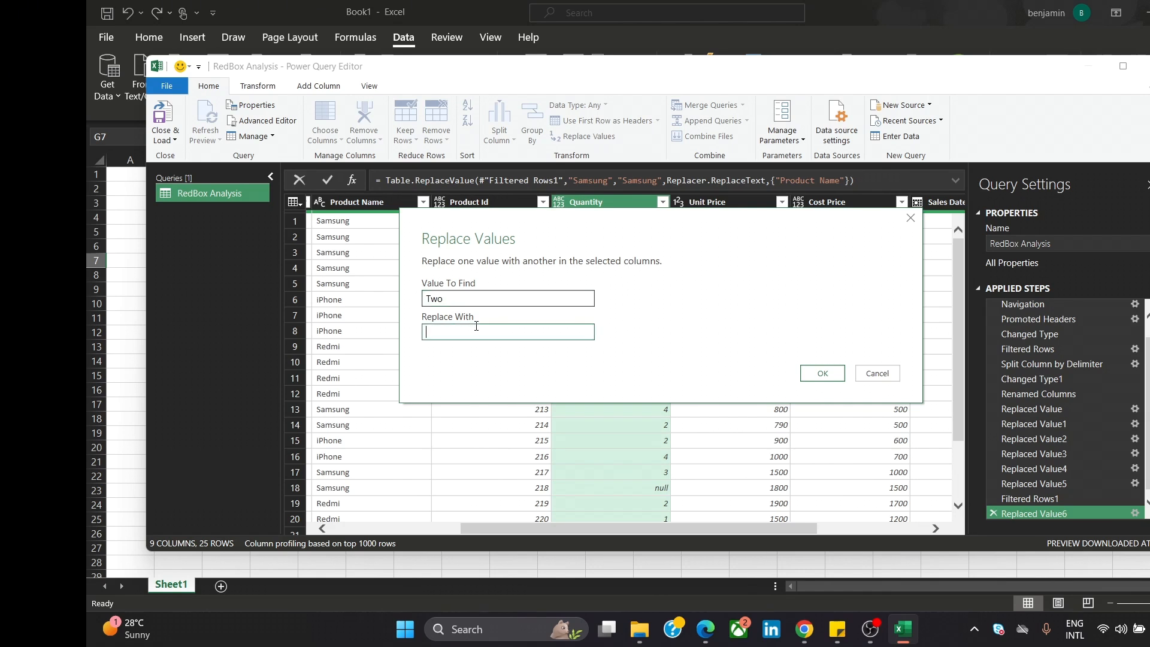
click(824, 374)
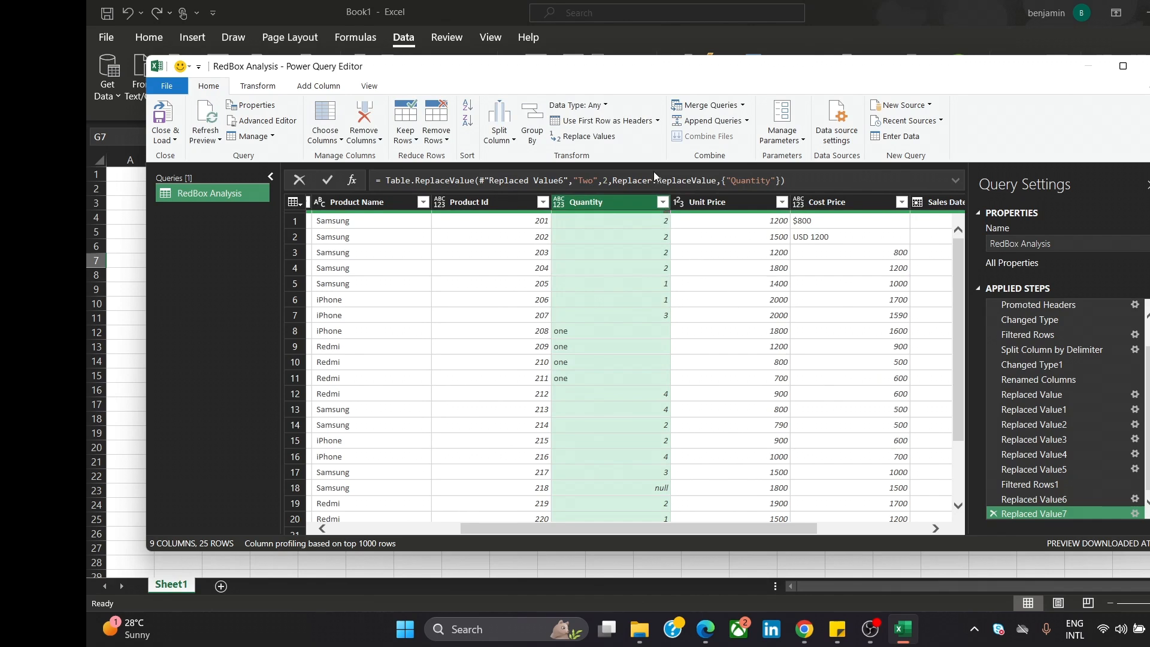
- Replace the all-capitals value TWO with 2 in the Quantity column
click(603, 140)
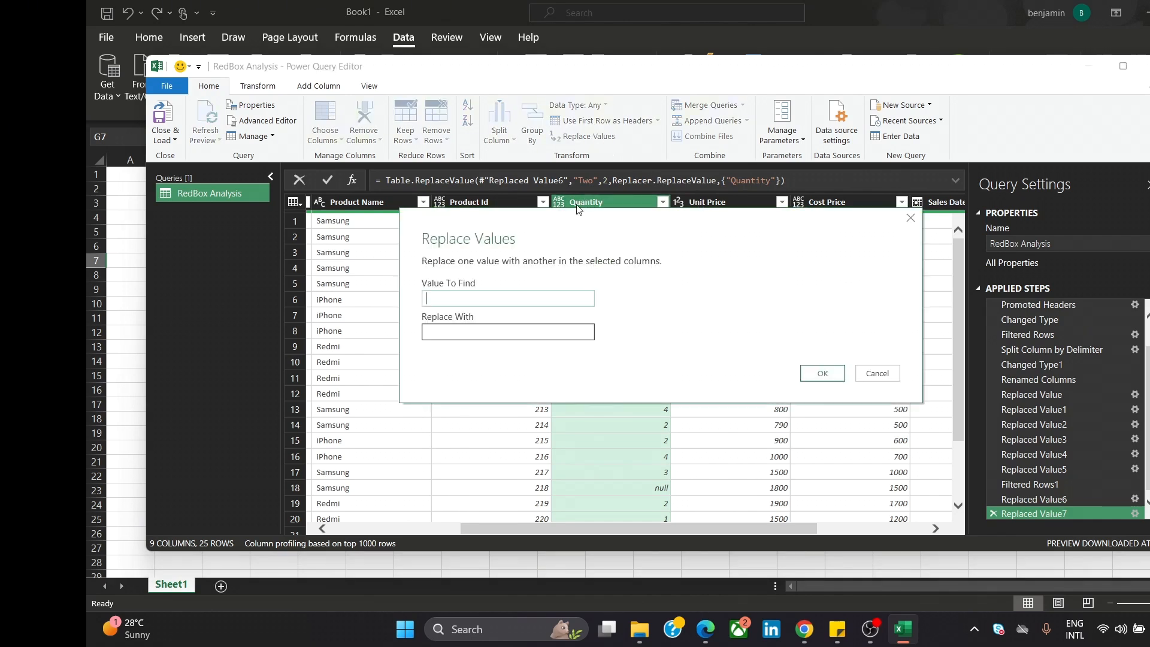
text(TWO)
click(479, 333)
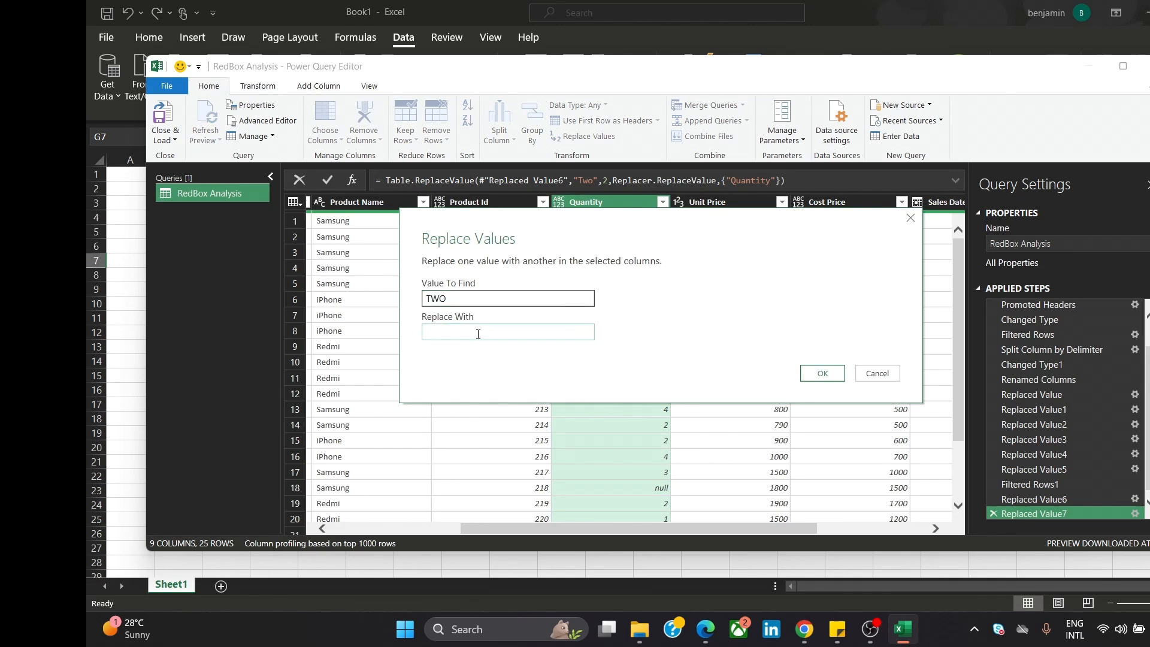
text(Two)
click(821, 374)
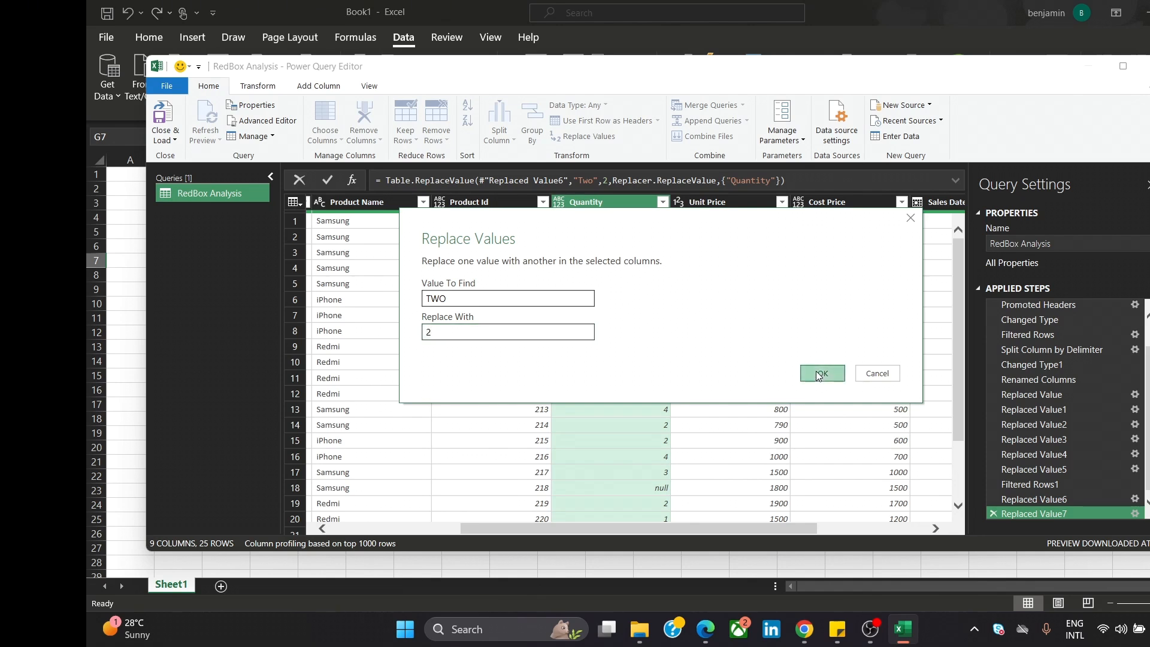
- Replace the text value one with 1 in the Quantity column
mouse_move(646, 217)
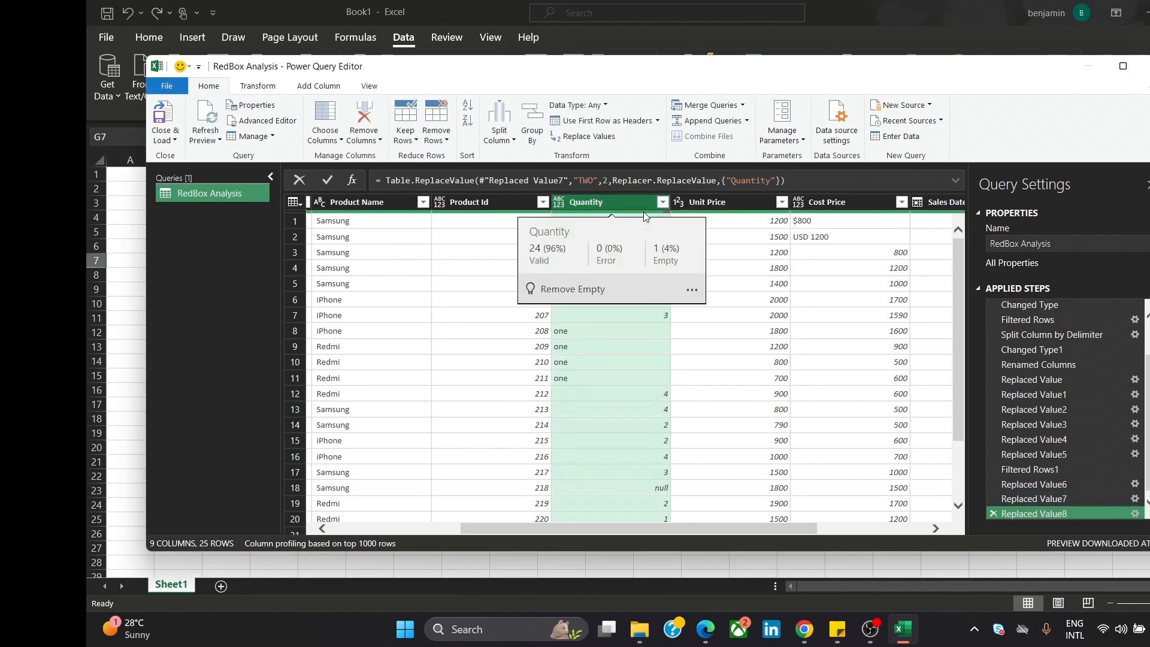
click(613, 142)
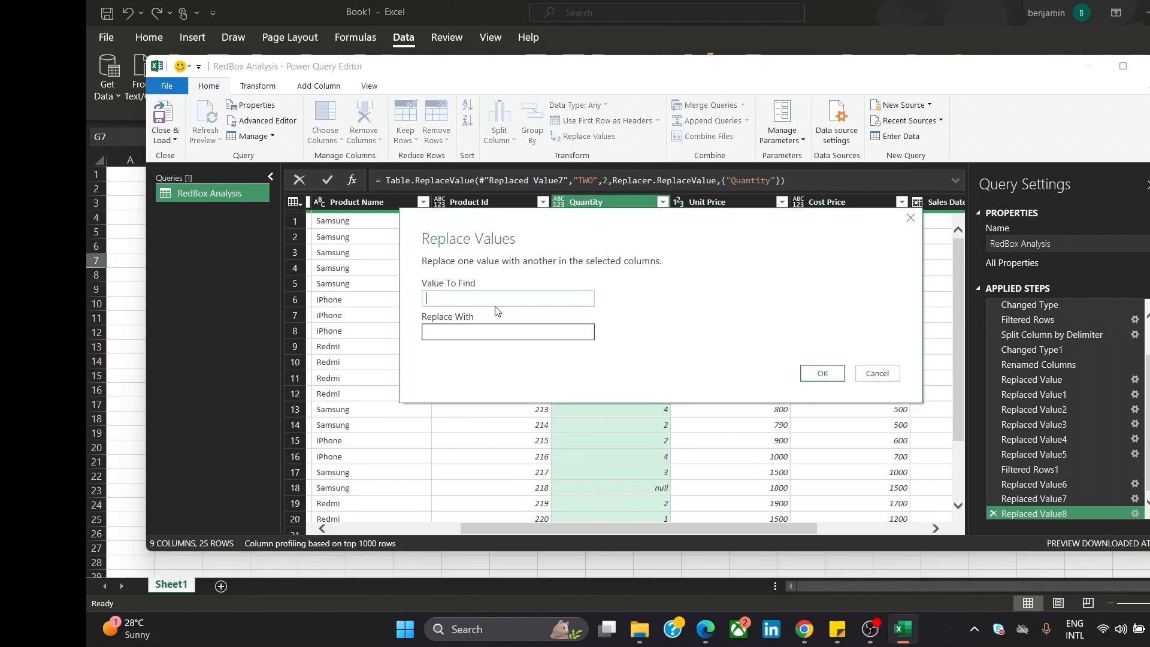
click(487, 326)
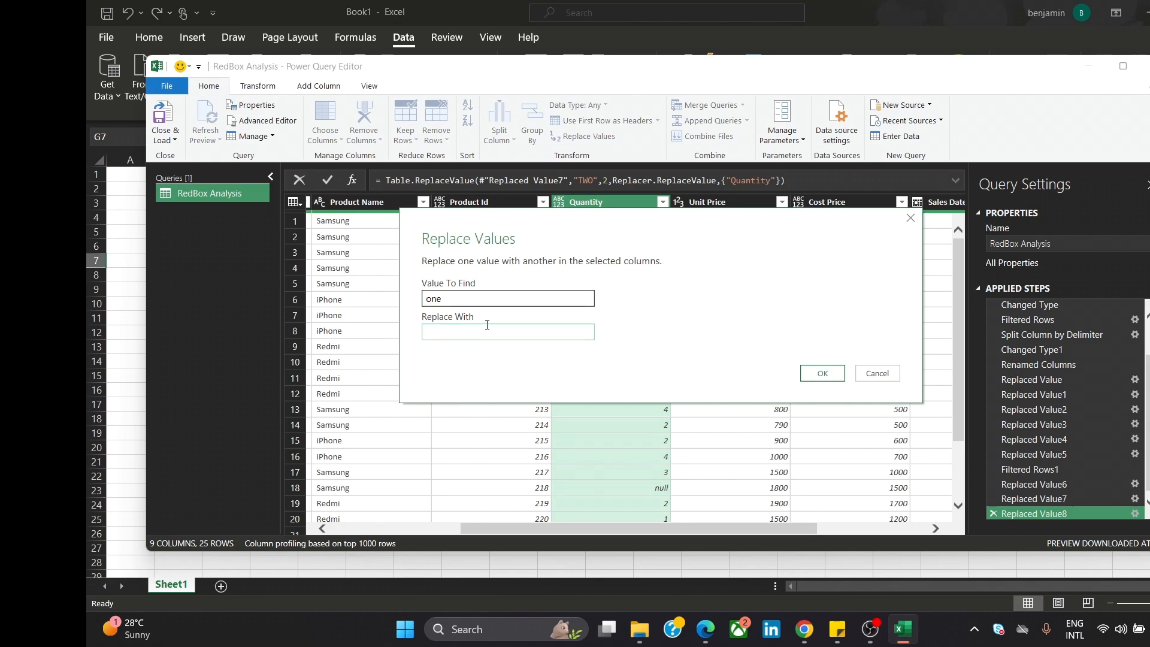
text(1)
click(822, 373)
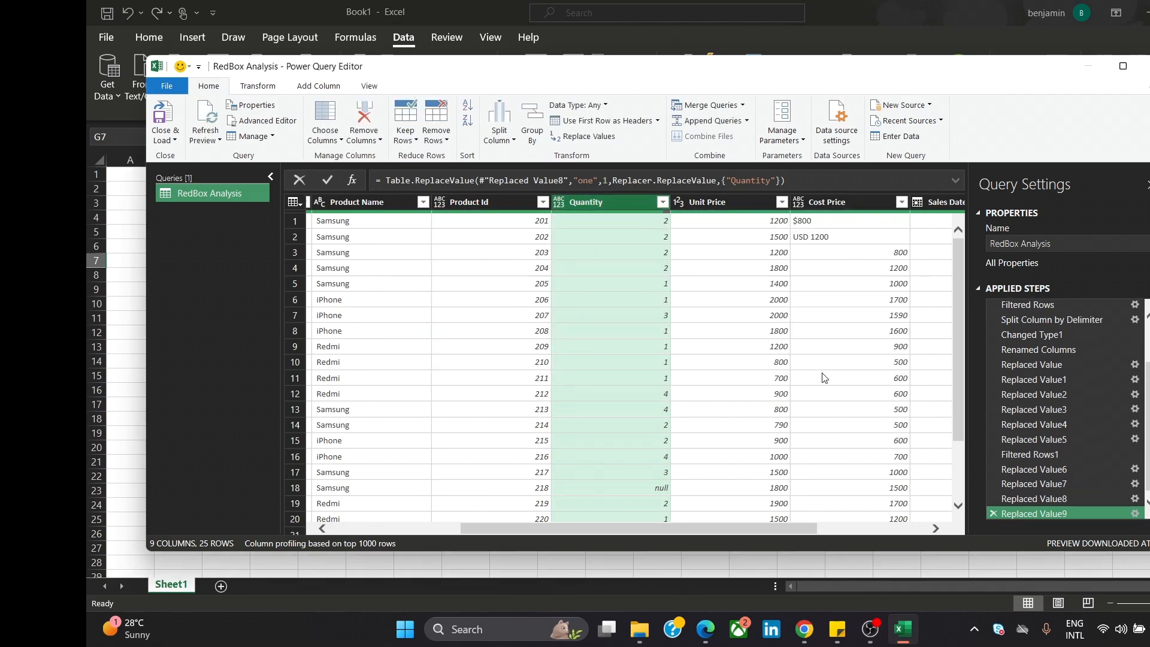
- Filter the Quantity column to exclude the null value
right_click(663, 201)
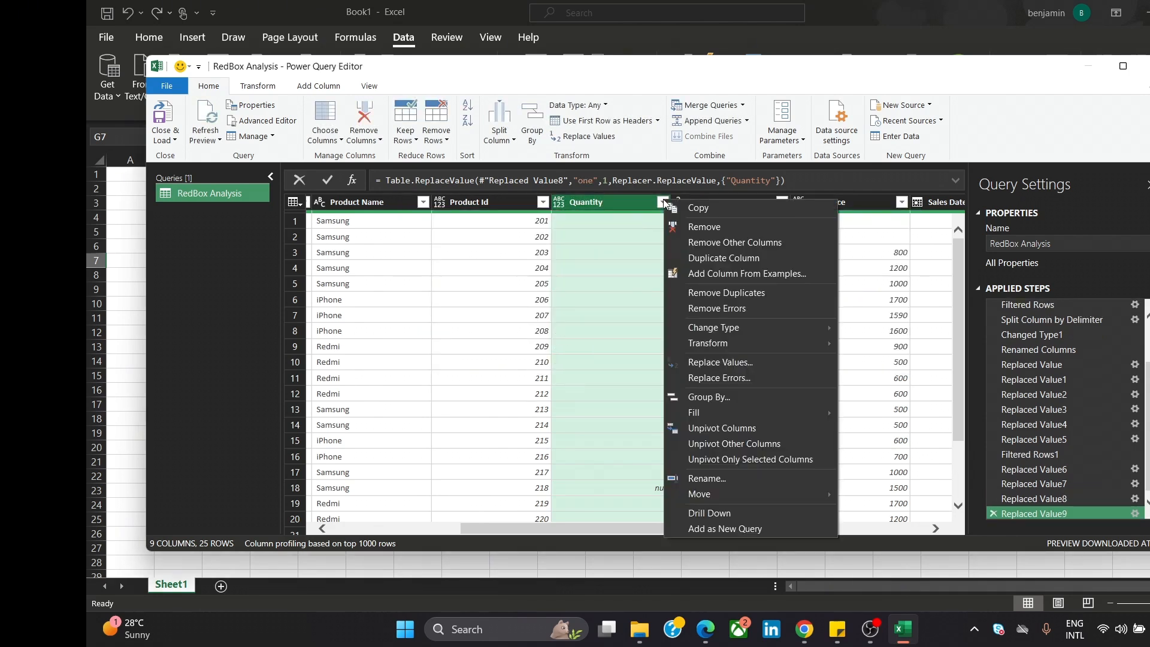
key(Escape)
click(662, 202)
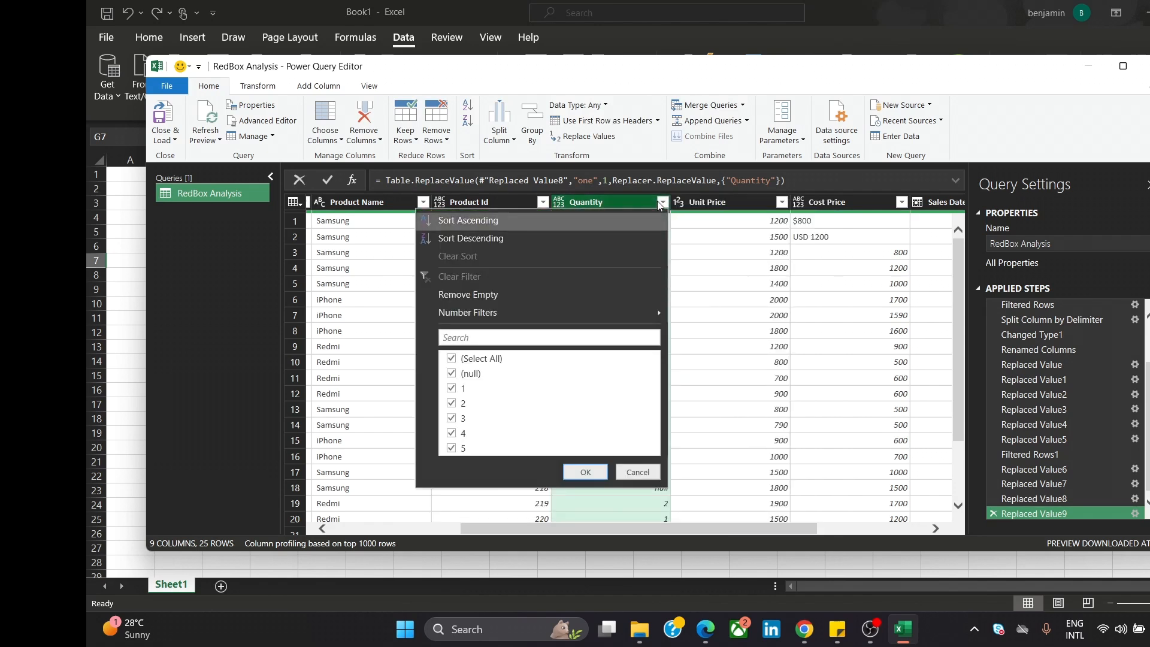
click(452, 374)
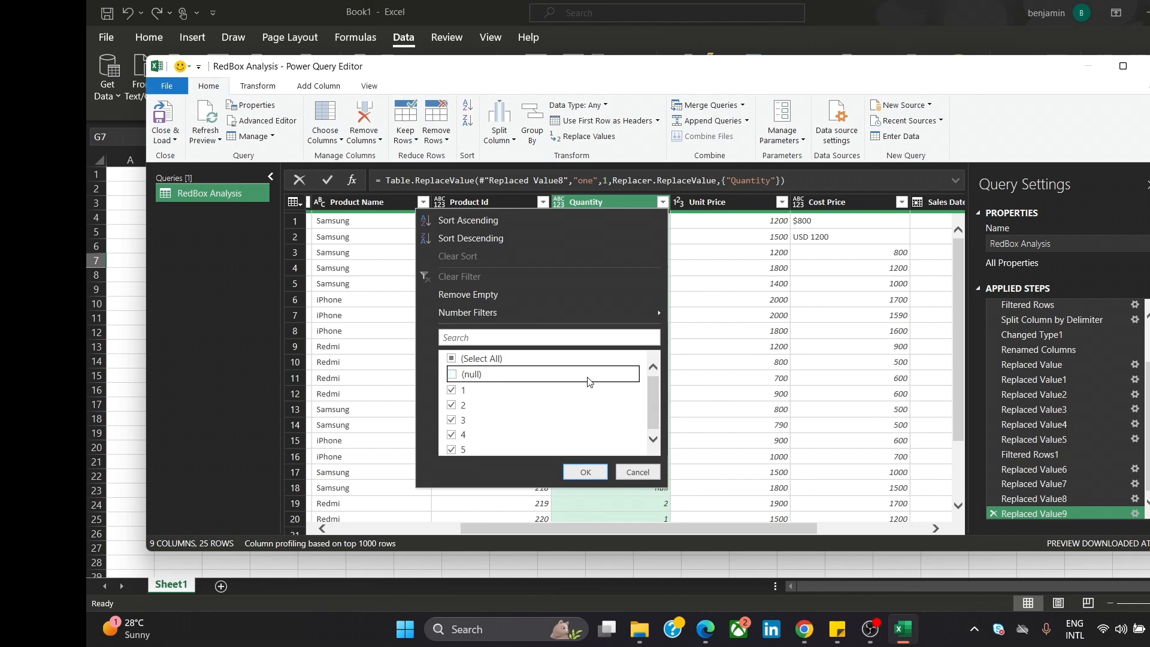
click(587, 474)
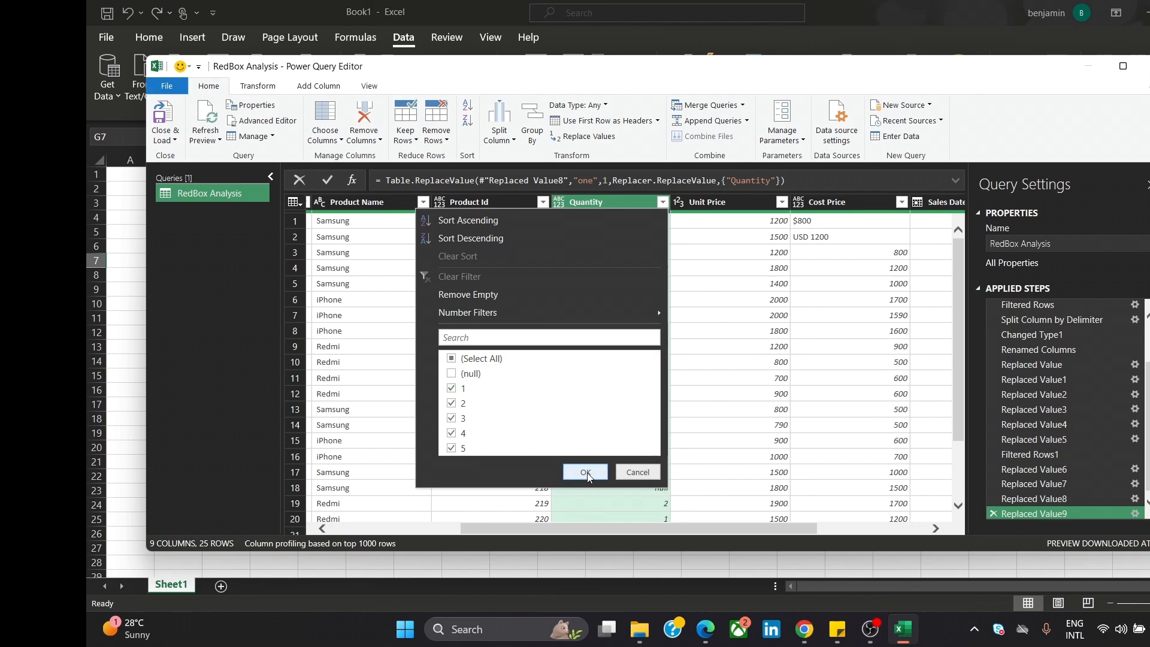
- Examine the Unit Price column's list of distinct values for inconsistent entries, leaving the filter unchanged
drag(650, 530, 776, 533)
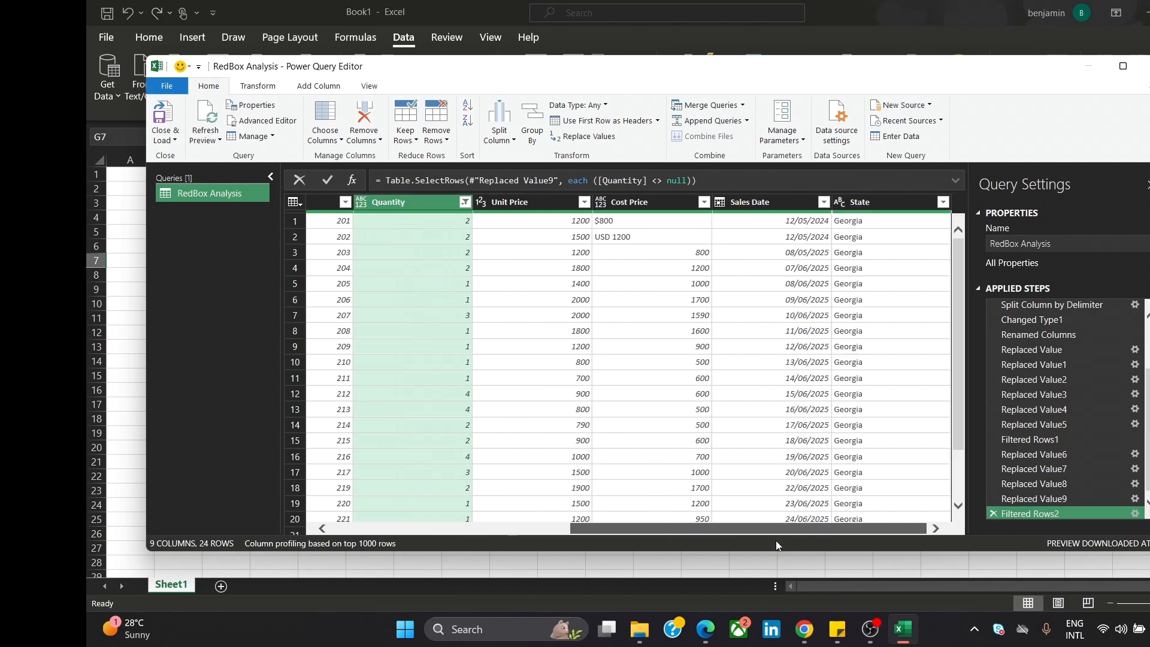
click(583, 204)
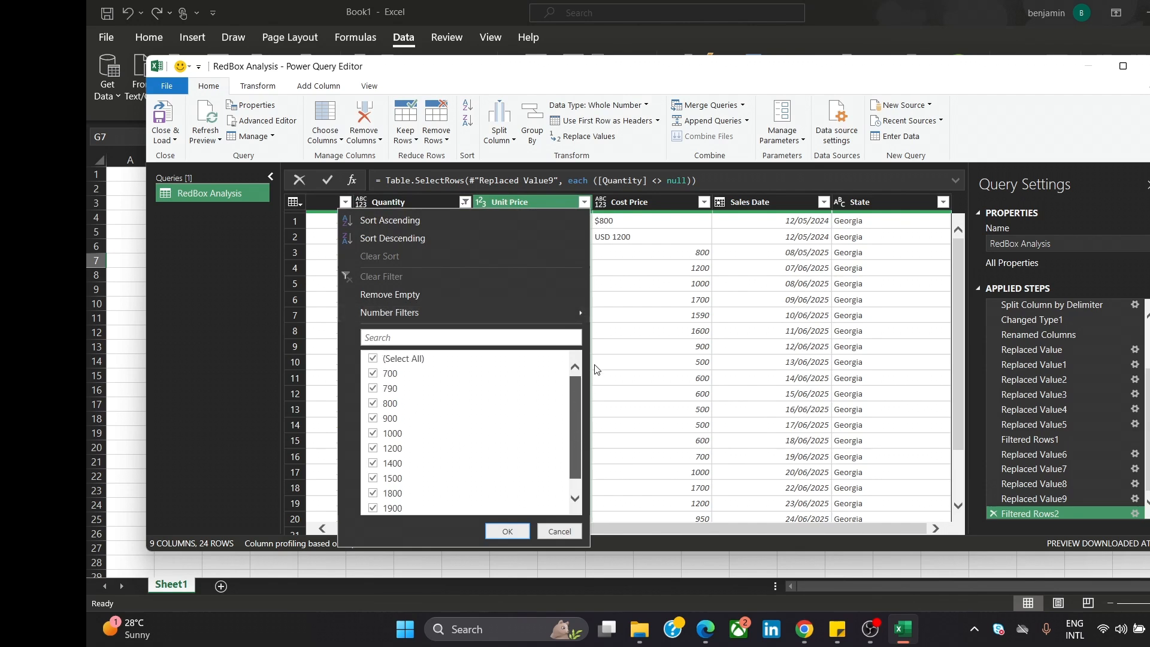
scroll(596, 367, down, 1)
scroll(596, 383, up, 1)
scroll(591, 420, down, 1)
scroll(581, 463, up, 1)
scroll(577, 458, down, 1)
scroll(584, 419, up, 1)
scroll(588, 456, down, 1)
scroll(575, 437, up, 1)
click(559, 532)
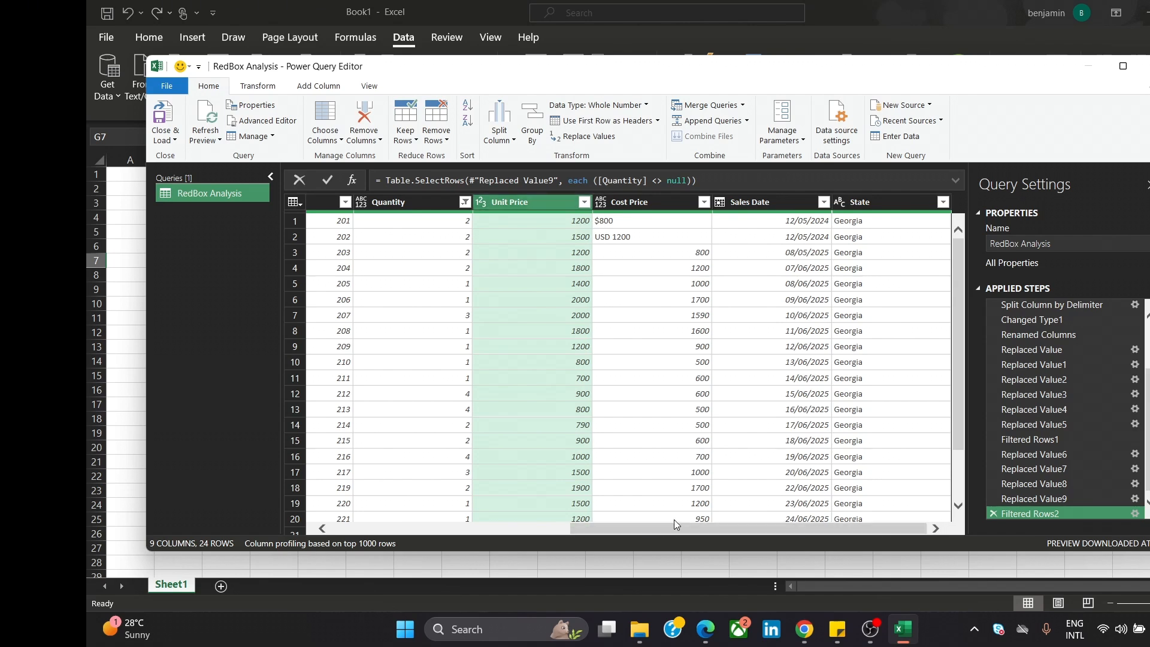
- Check the Cost Price column's distinct values and replace USD 1200 with 1200
click(704, 203)
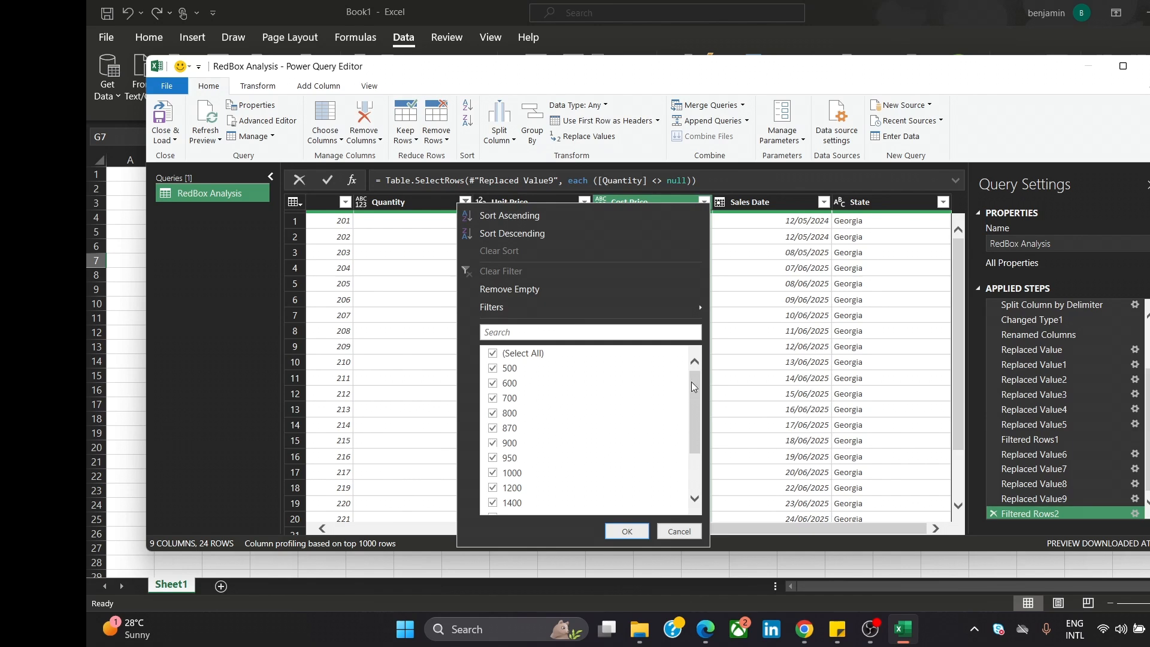
scroll(695, 384, down, 2)
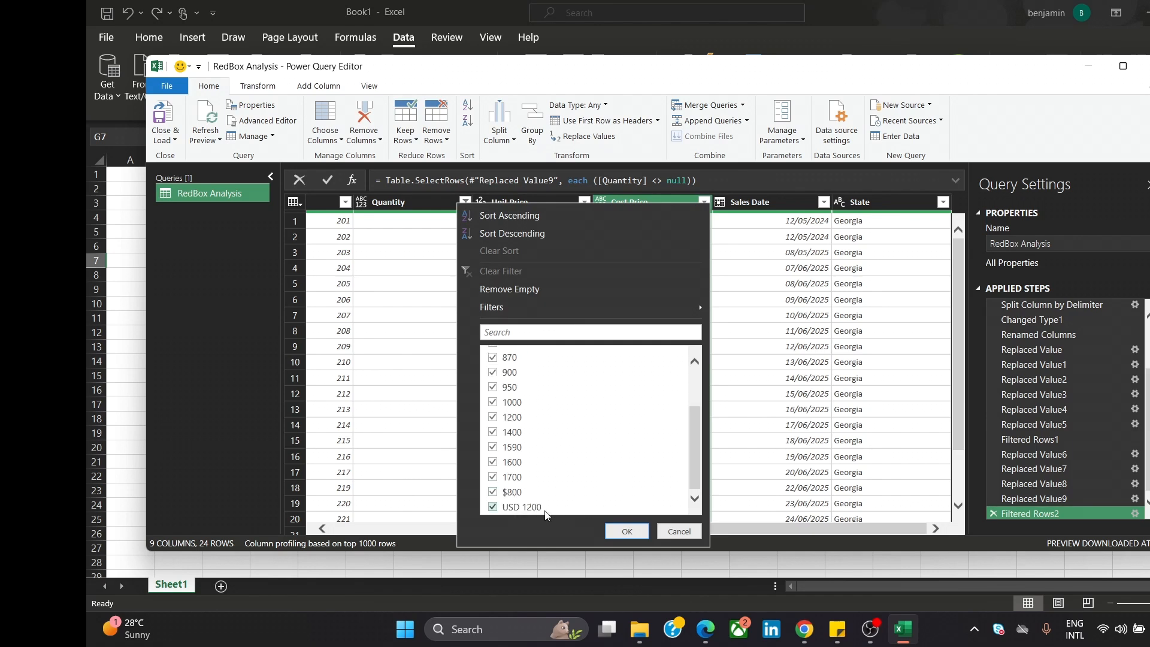
click(684, 533)
click(607, 137)
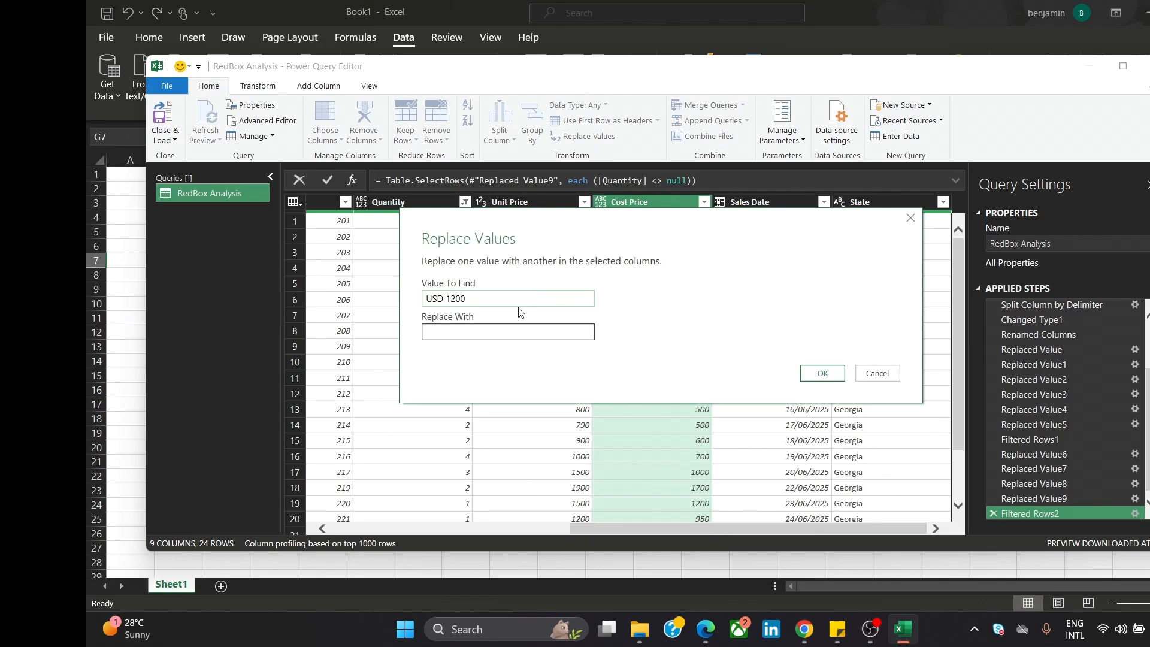
click(511, 329)
text(1200)
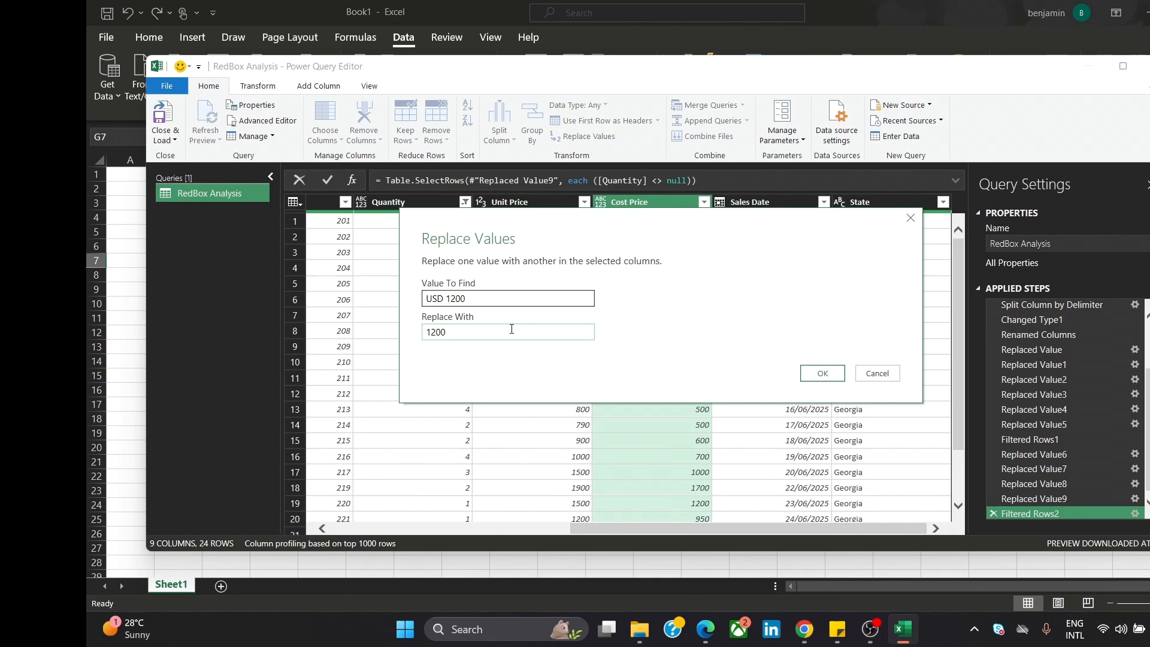
click(806, 377)
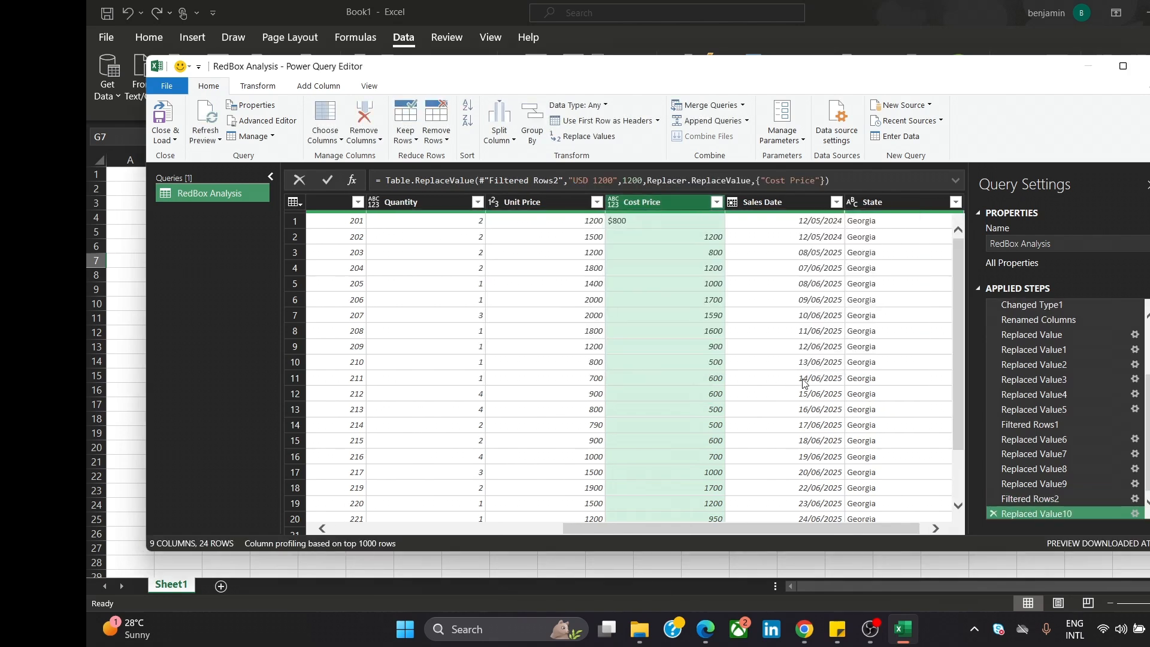
- Check the remaining Cost Price values and replace $800 with 800
click(717, 203)
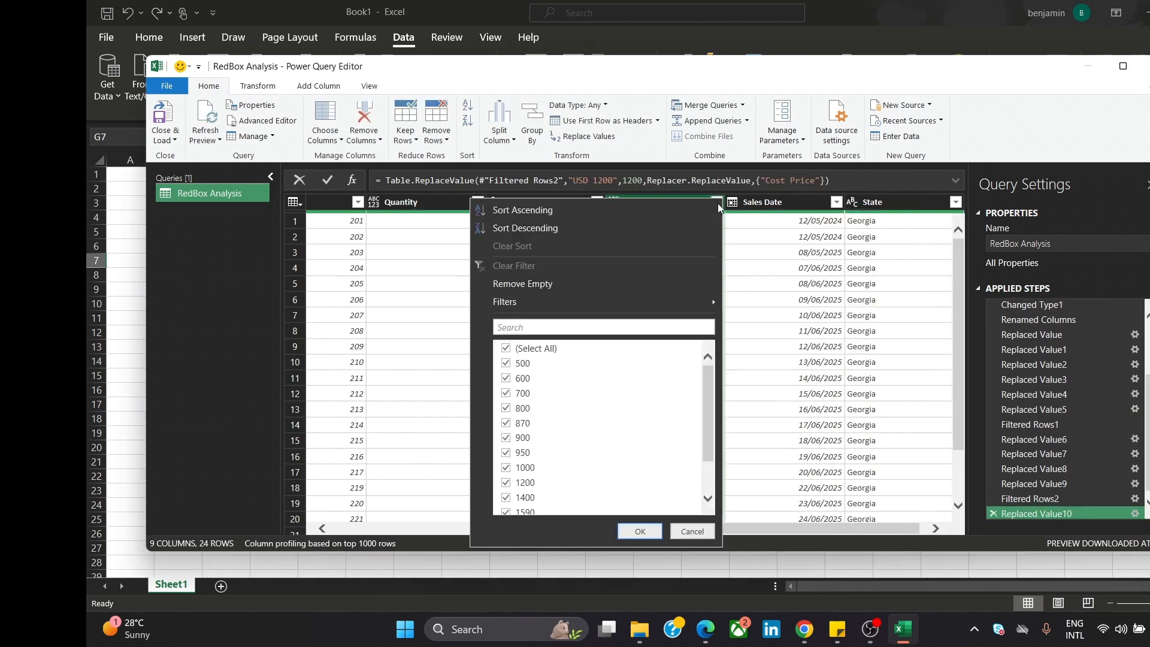
drag(707, 385, 707, 464)
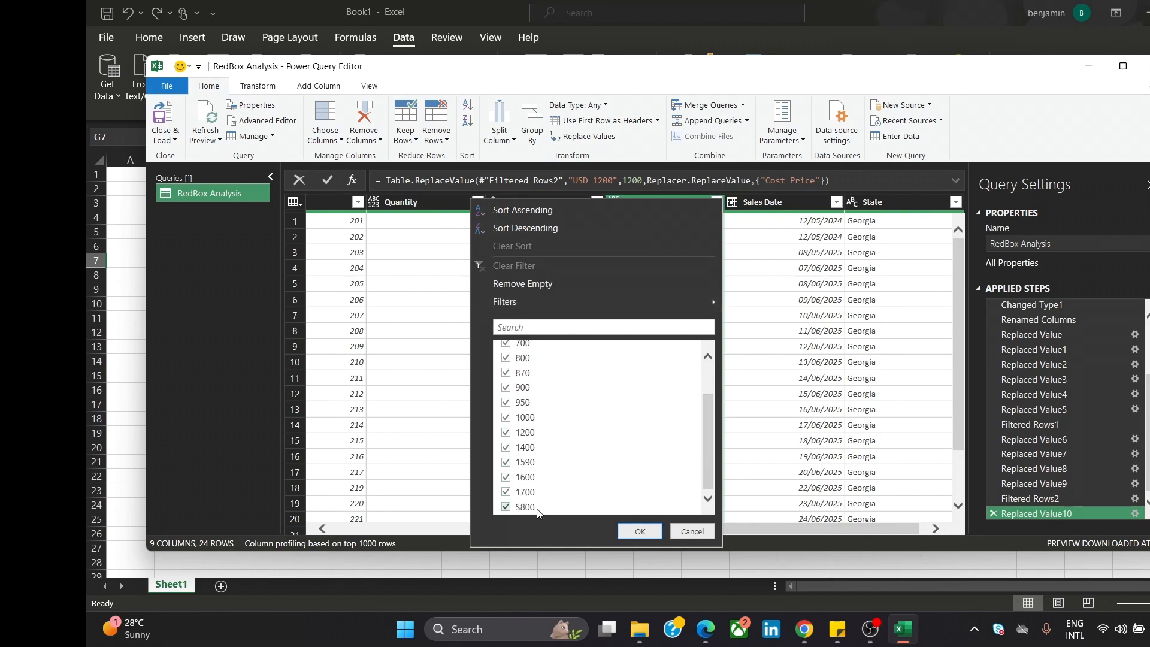
click(689, 531)
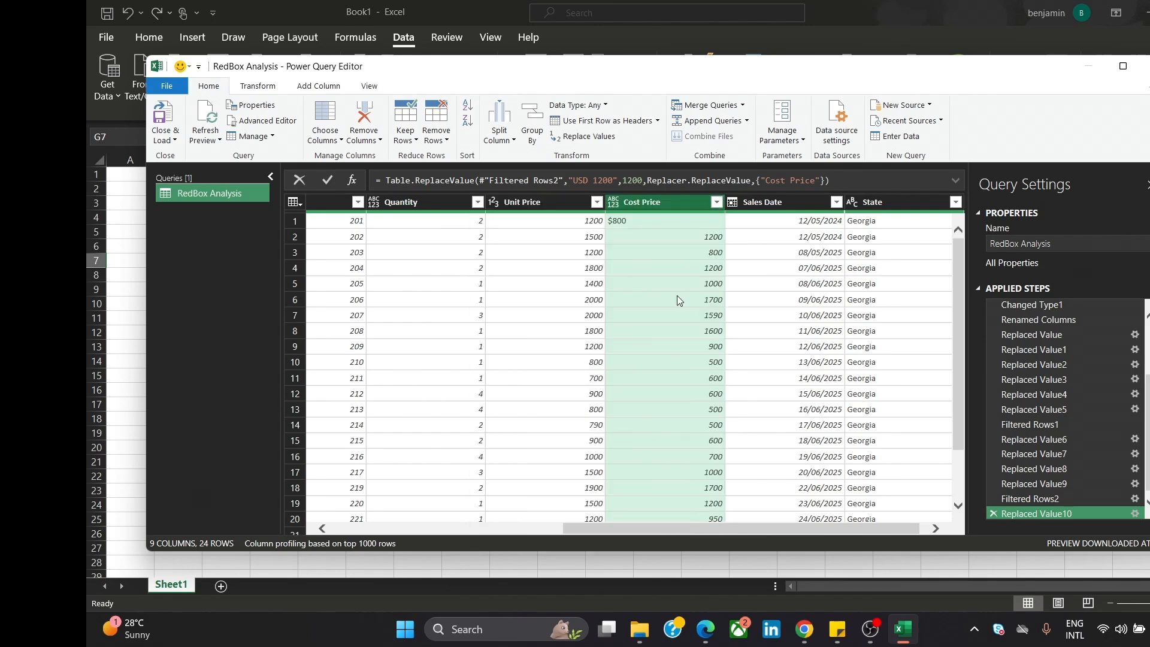
click(597, 138)
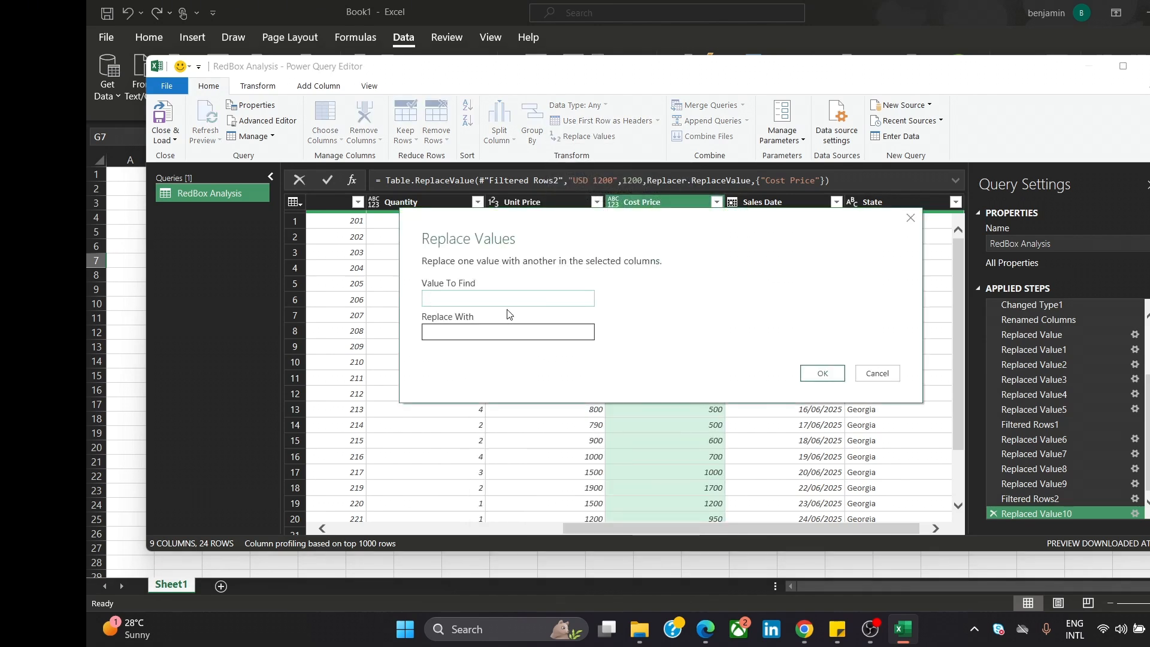
text($800)
click(492, 331)
text(800)
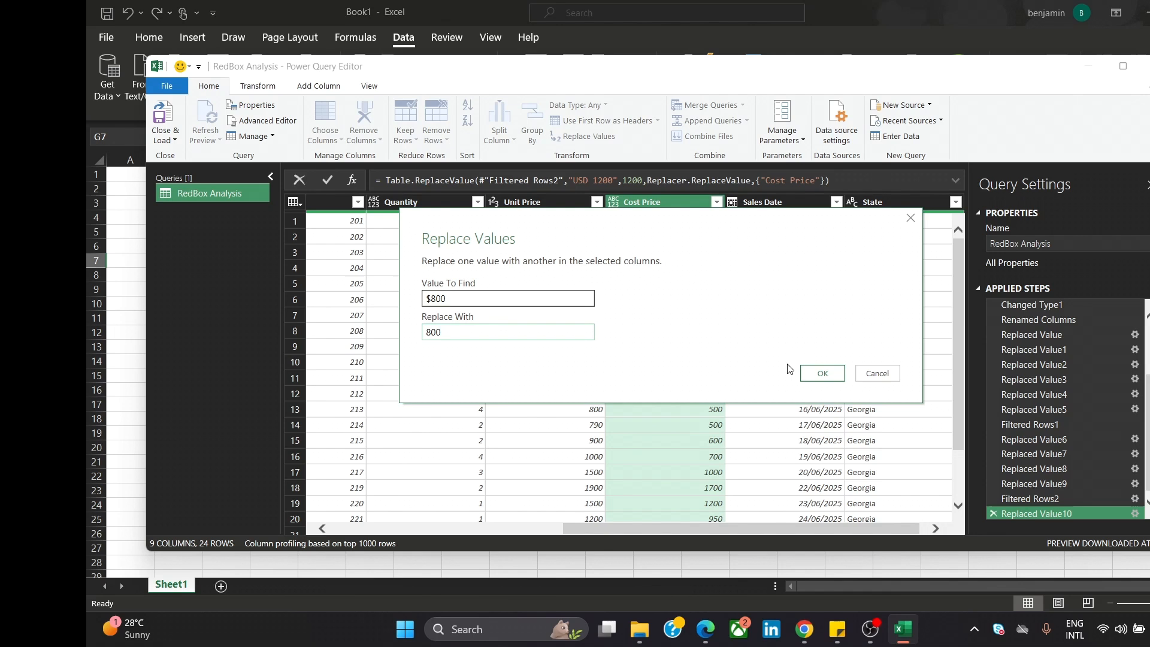
click(822, 373)
drag(645, 528, 800, 543)
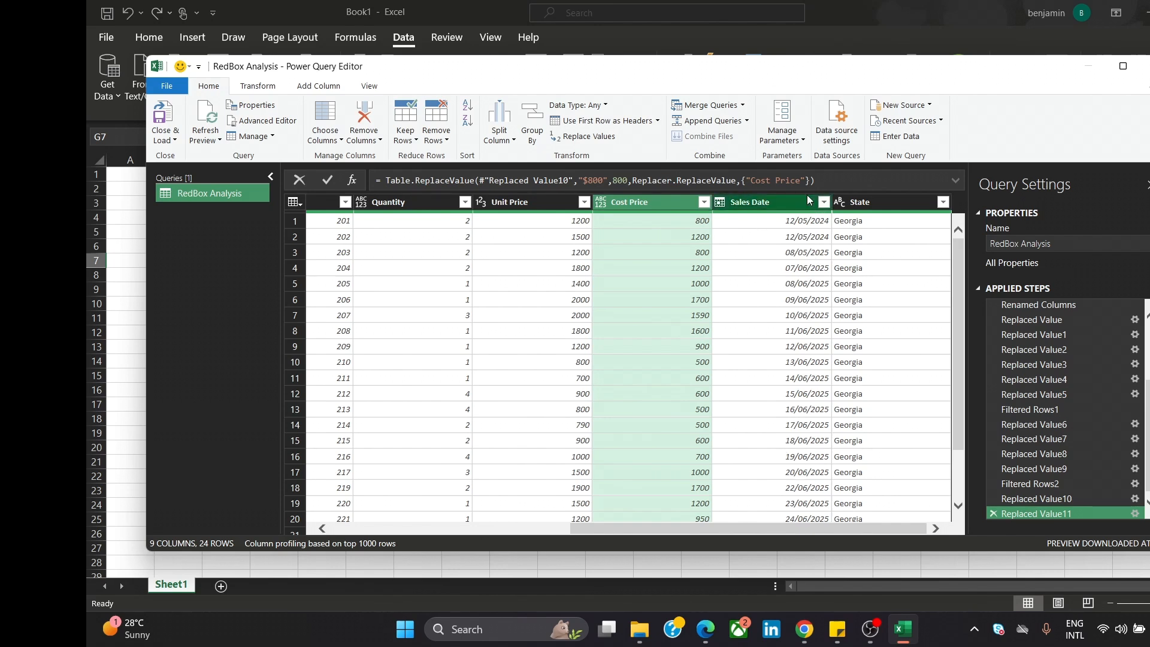
- Check the distinct values of the Sales Date and State columns, applying the State filter with all values selected
click(824, 203)
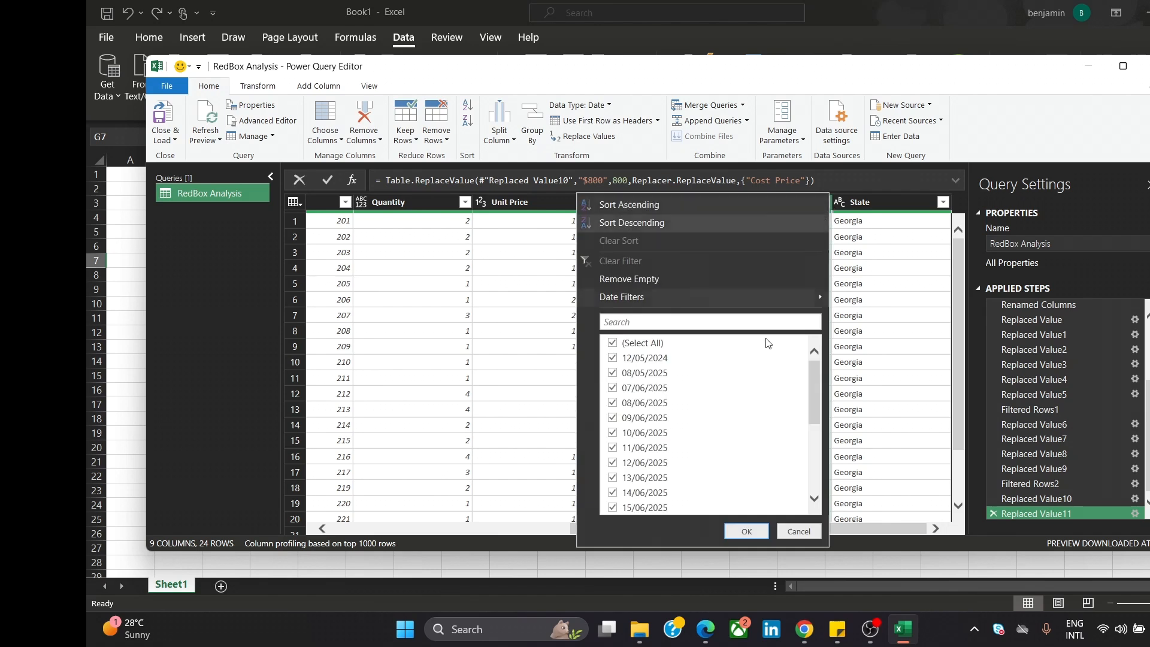
drag(815, 373, 806, 522)
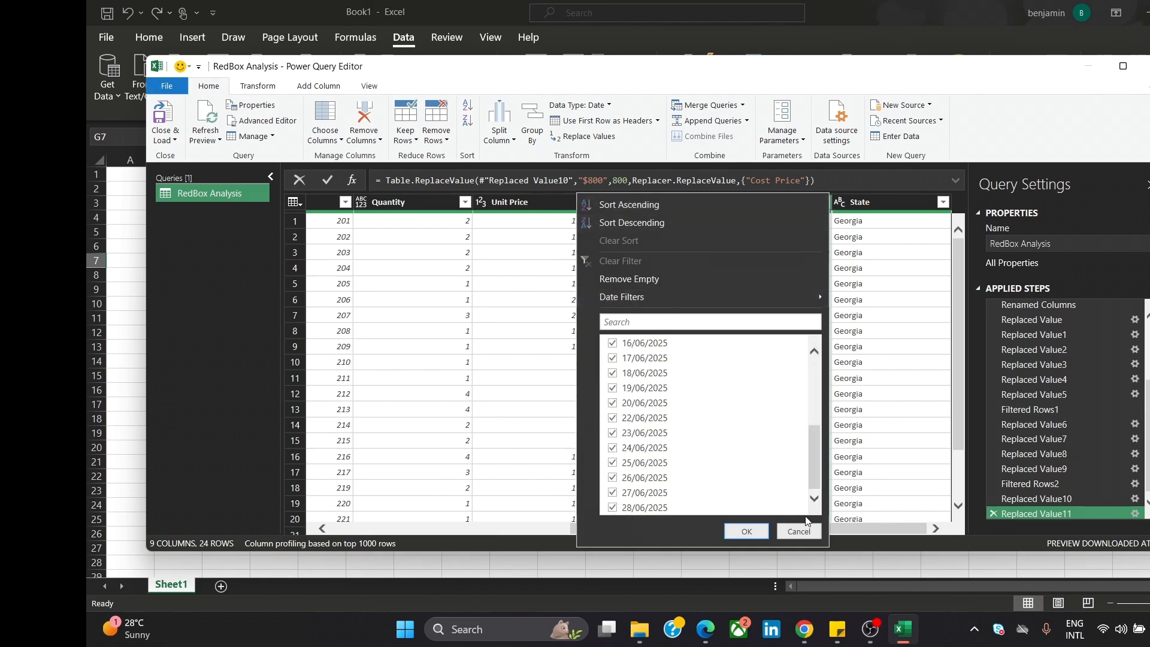
click(800, 532)
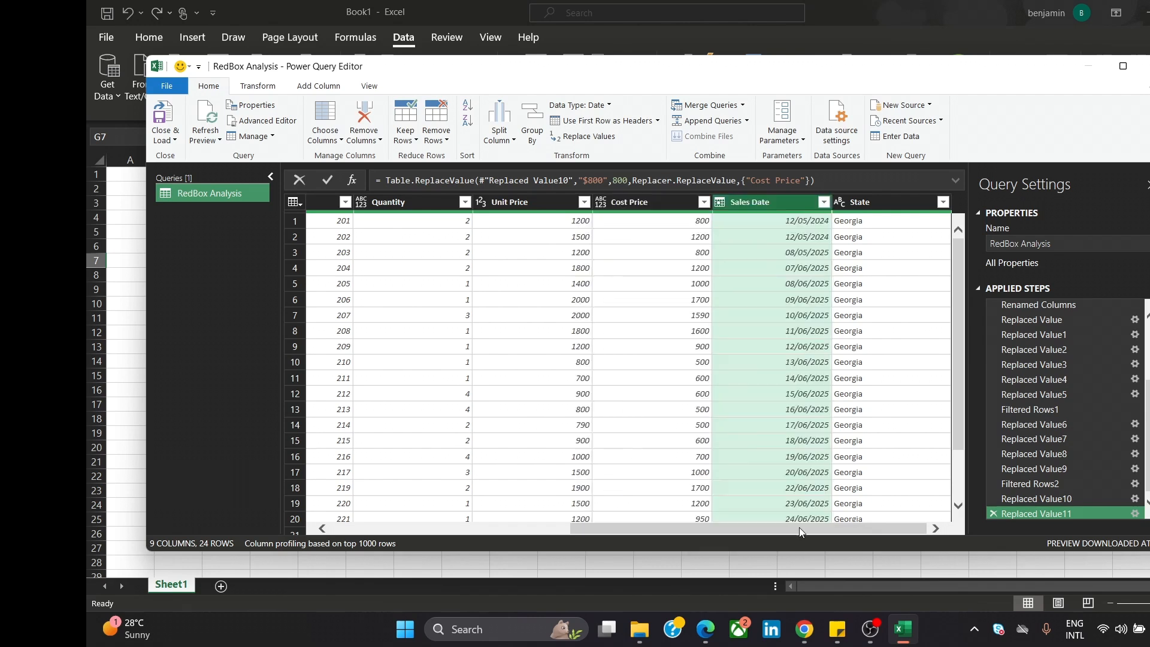
click(944, 203)
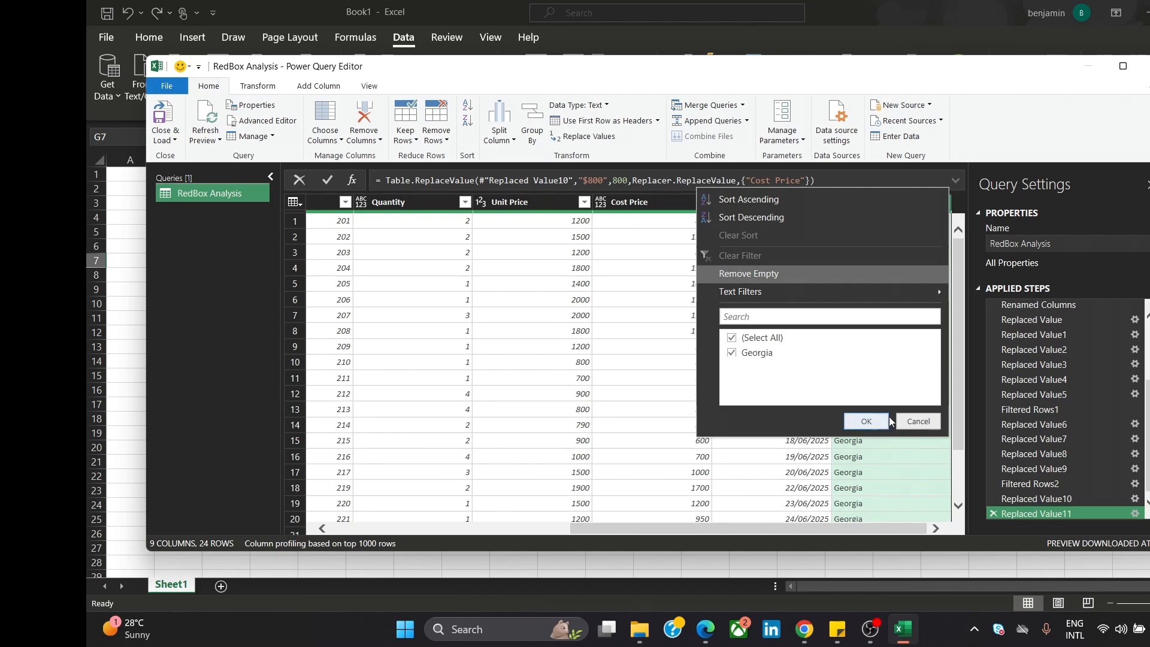
click(872, 420)
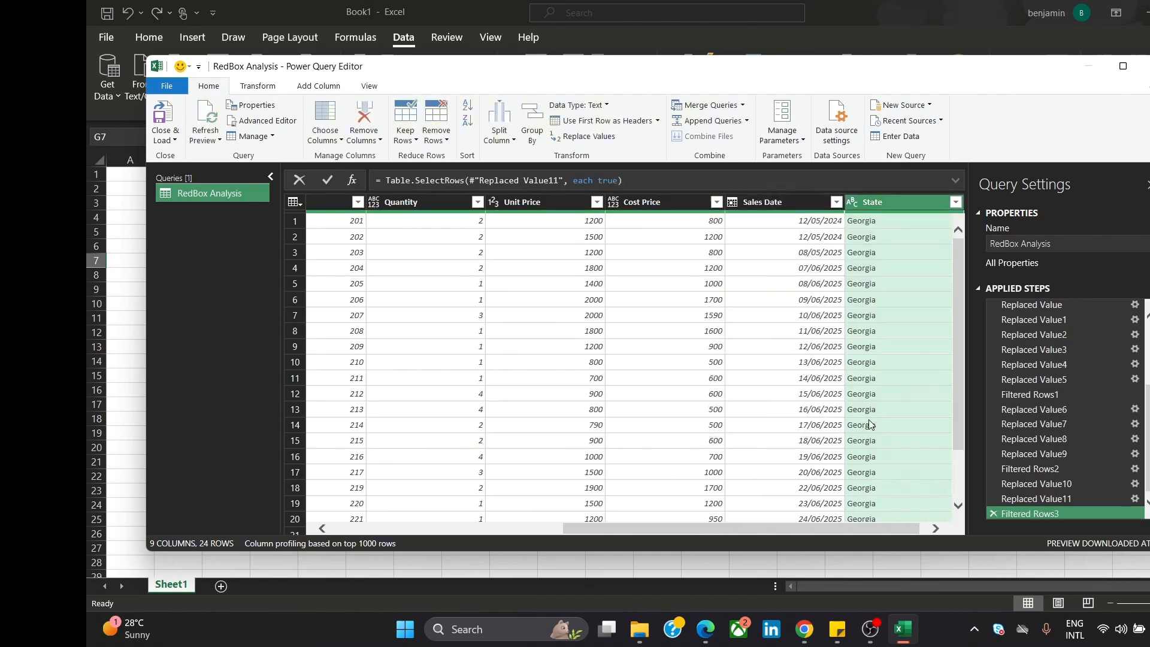
- Set the Customer ID column's data type to Whole Number and check that the Customer Name column is typed as Text
click(460, 240)
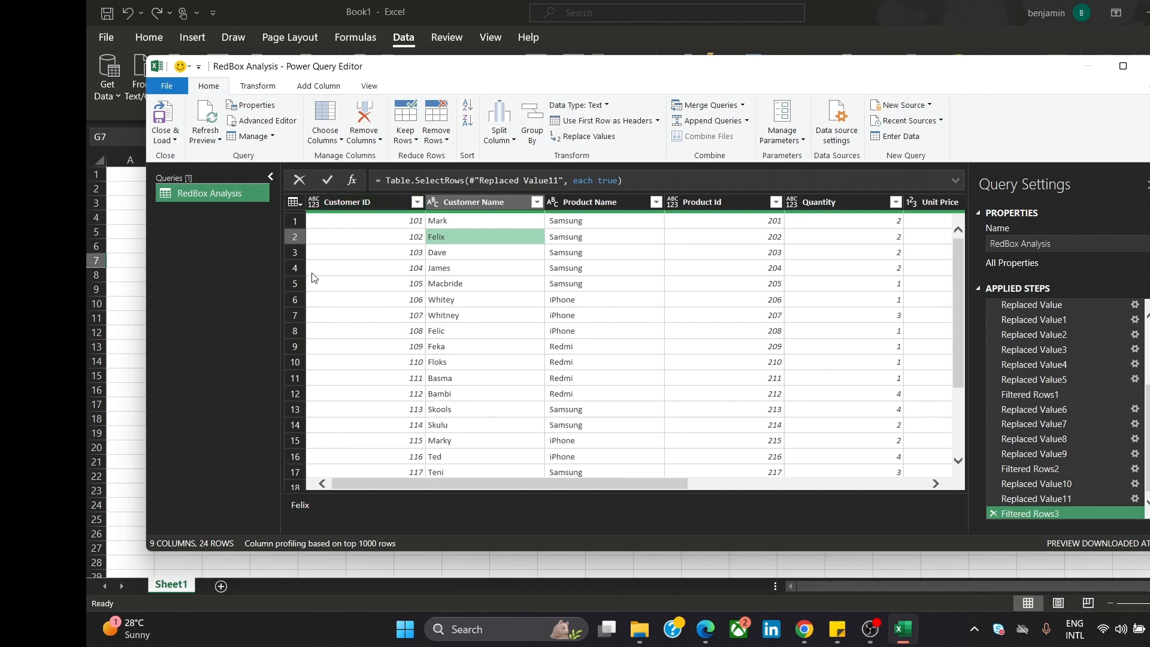
click(314, 204)
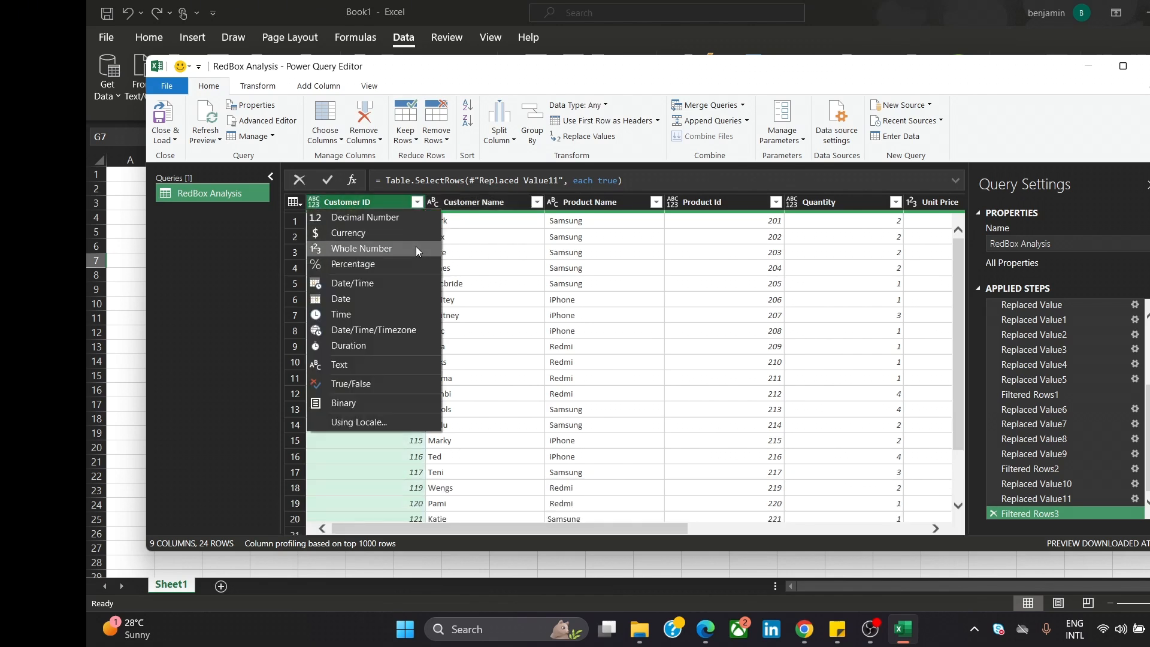
click(416, 248)
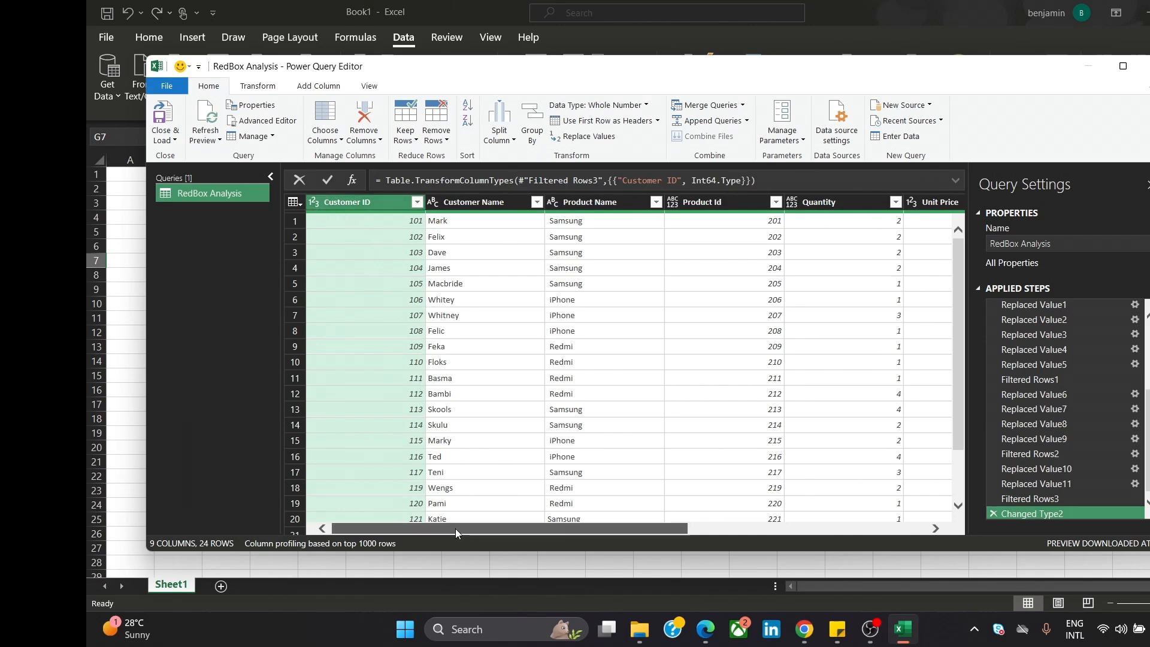
drag(455, 529, 498, 526)
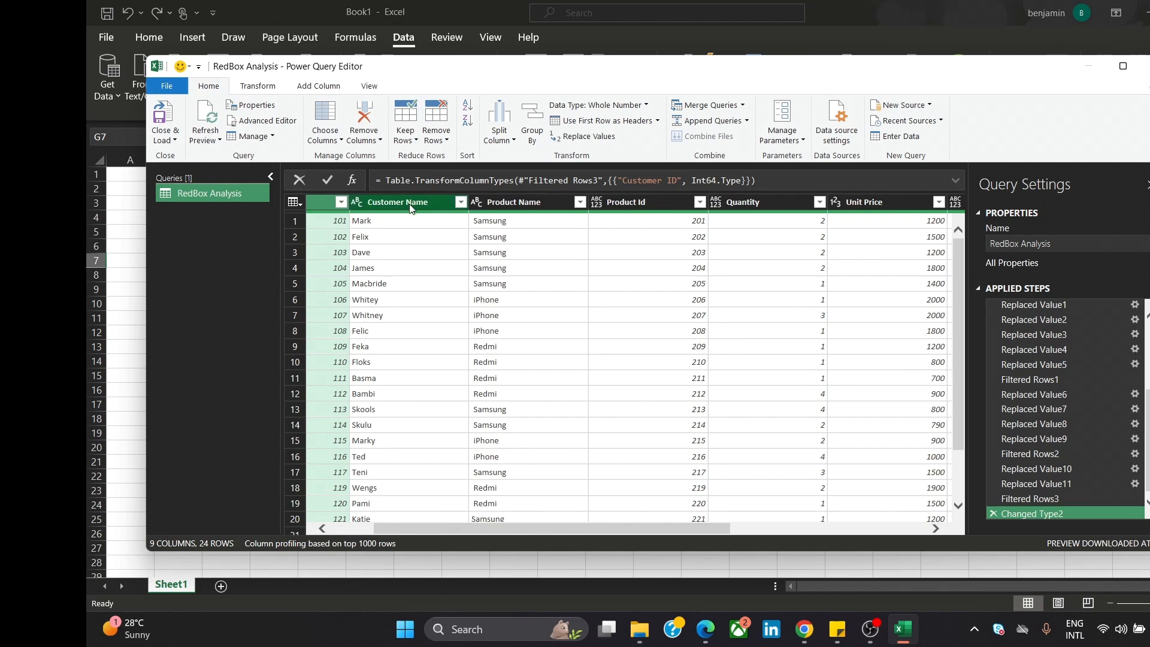
click(359, 203)
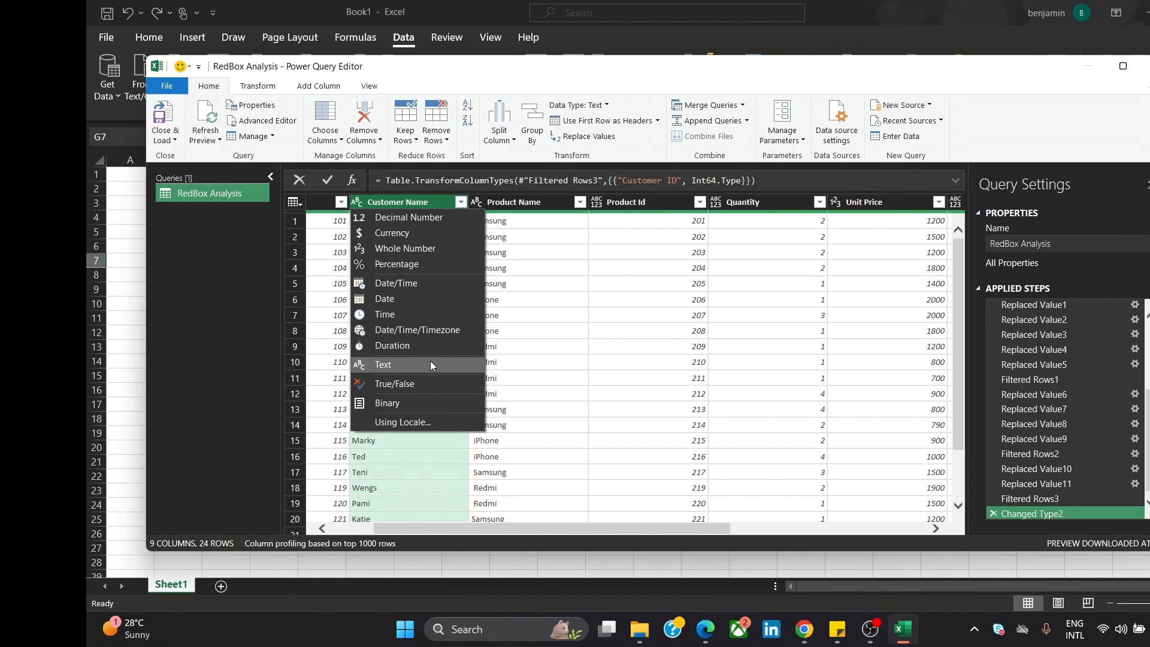
click(382, 204)
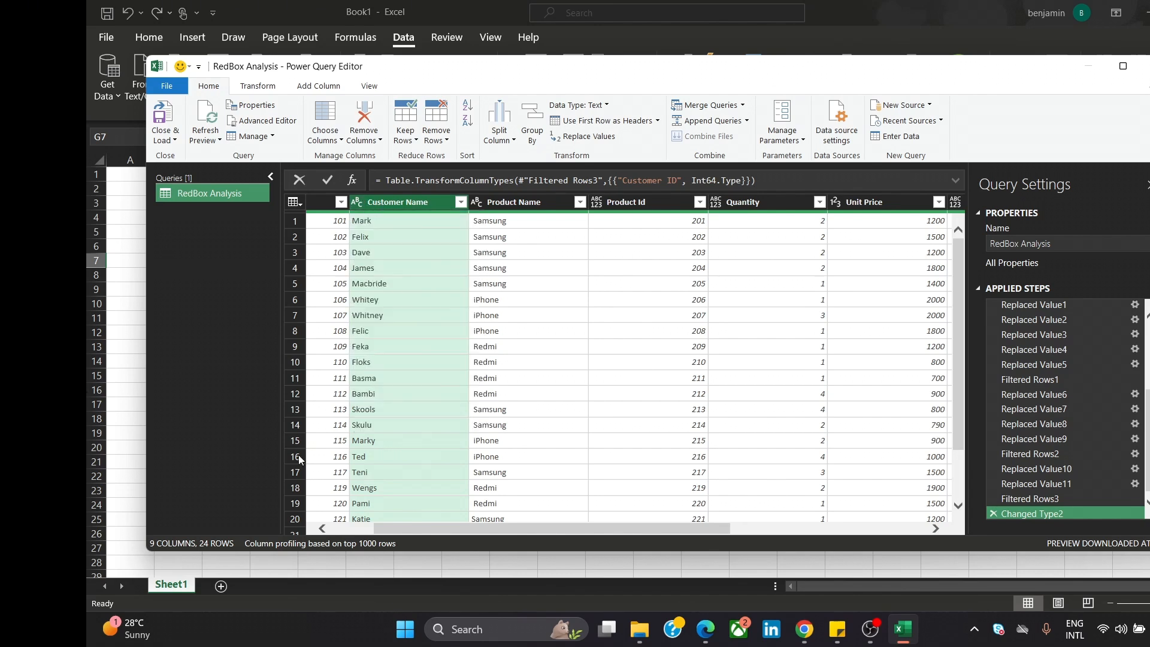
- Set the data type of the Product Id and Quantity columns to Whole Number
drag(652, 527, 723, 534)
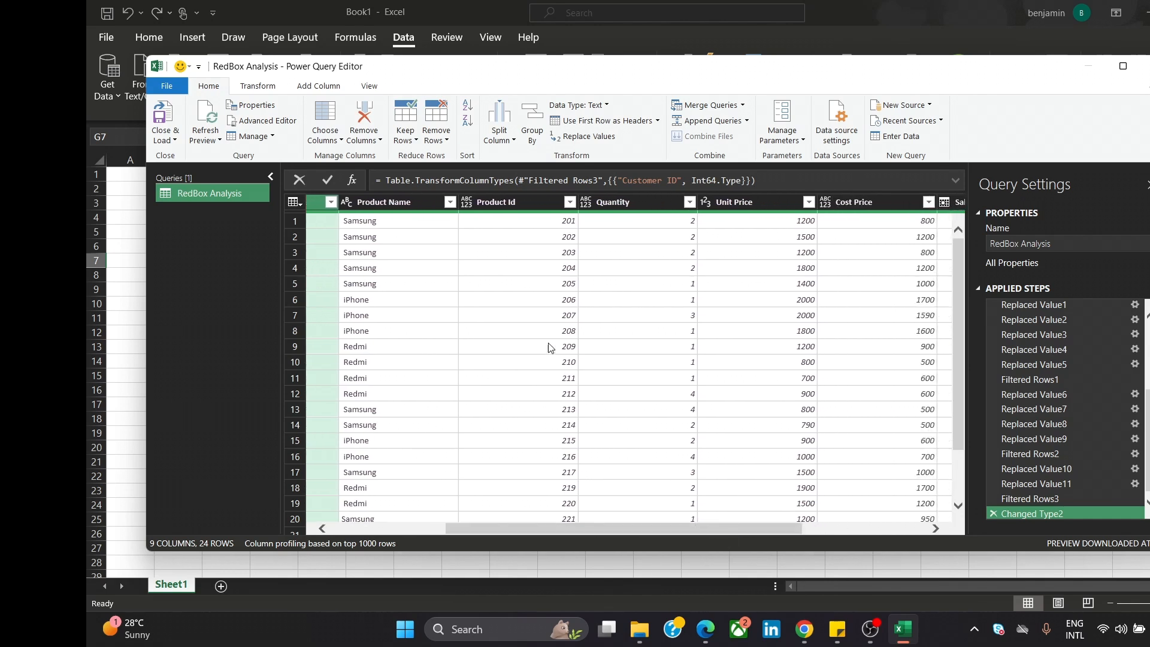
click(468, 202)
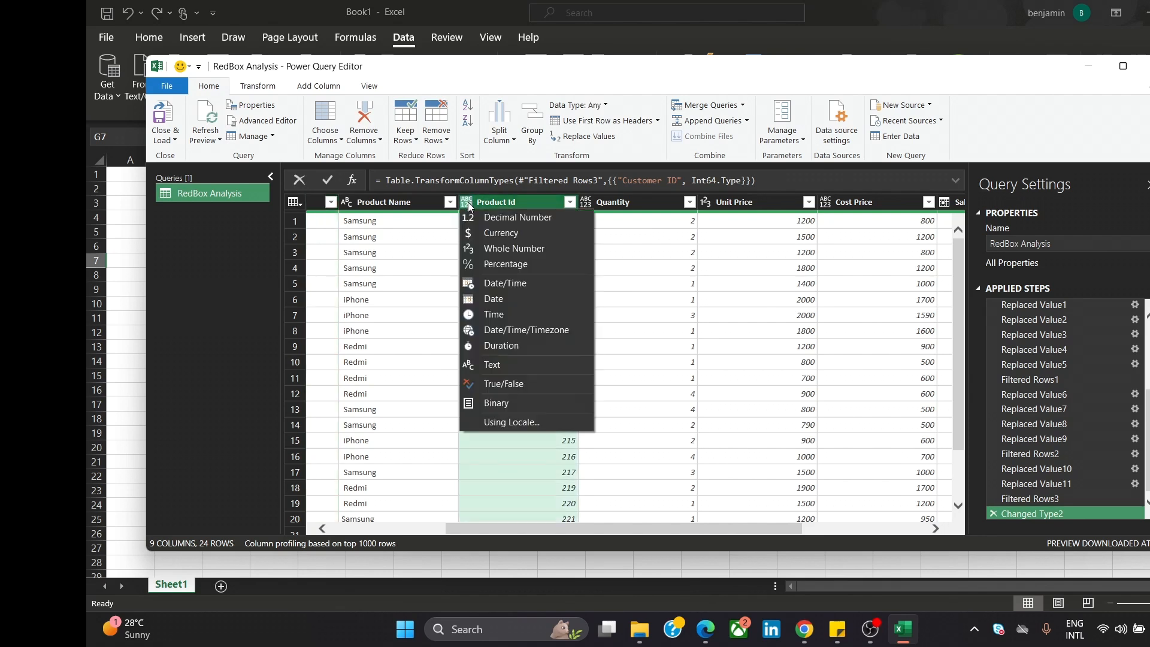
click(557, 249)
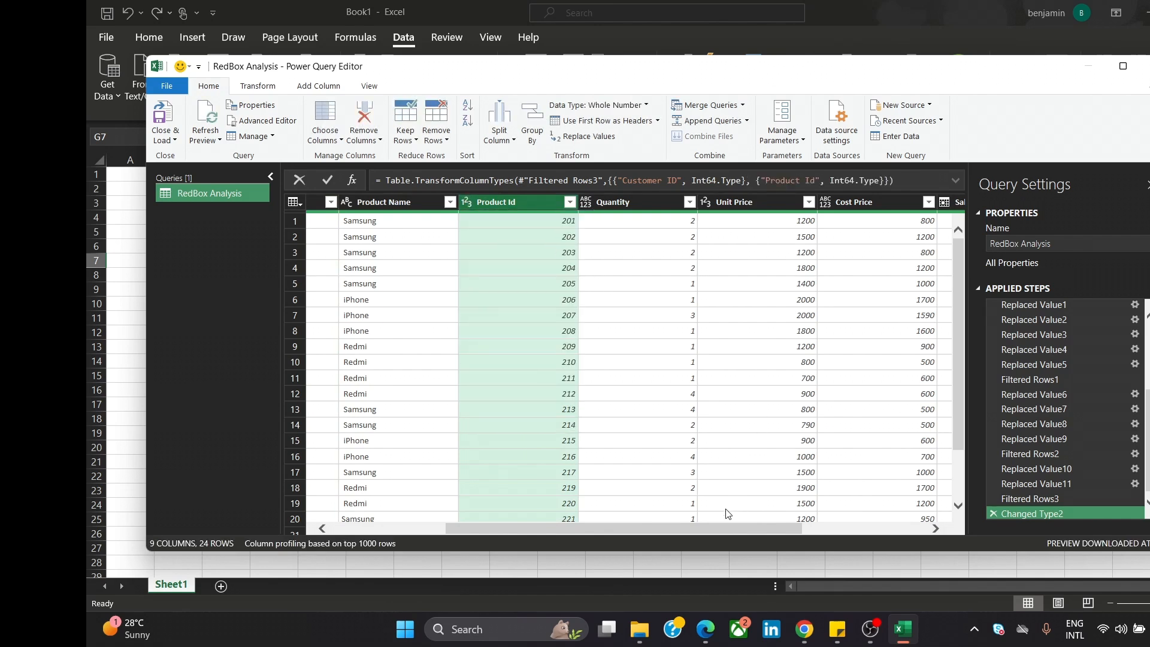
drag(670, 530, 766, 516)
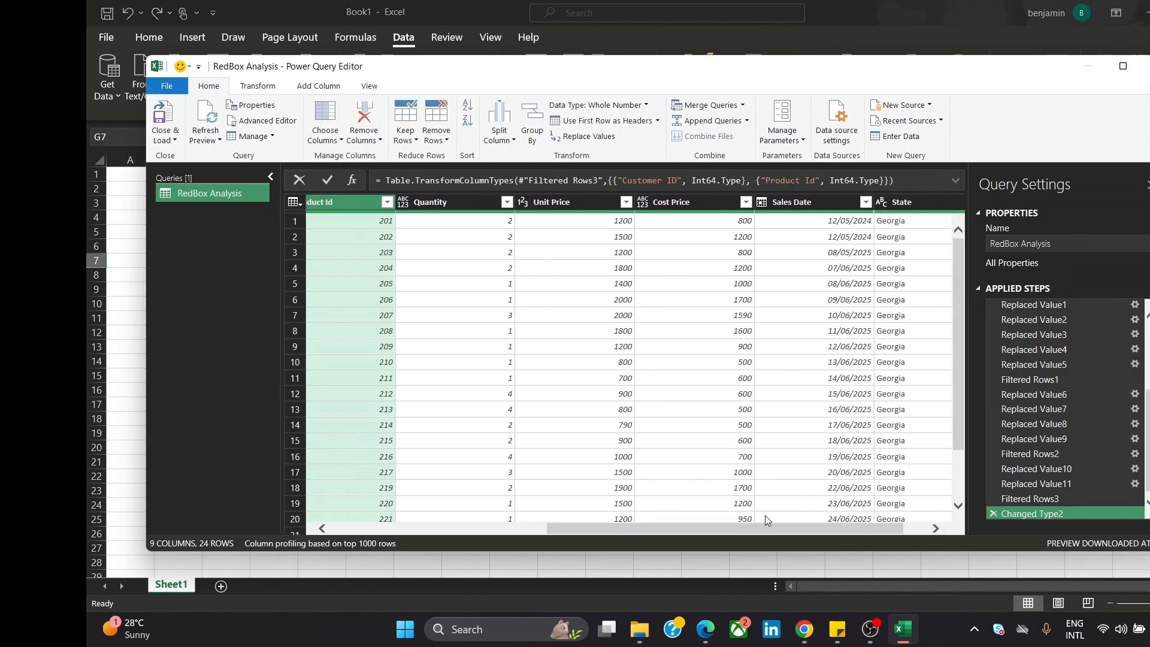
click(403, 204)
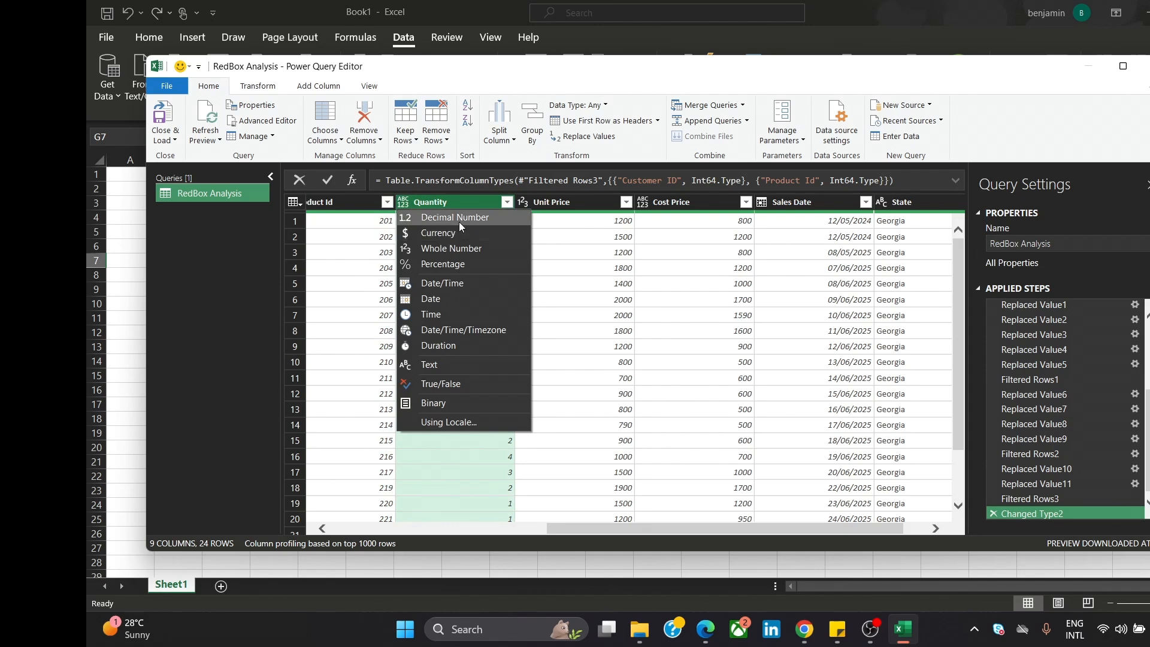
click(467, 250)
- Set the Unit Price column's data type to Currency
click(543, 234)
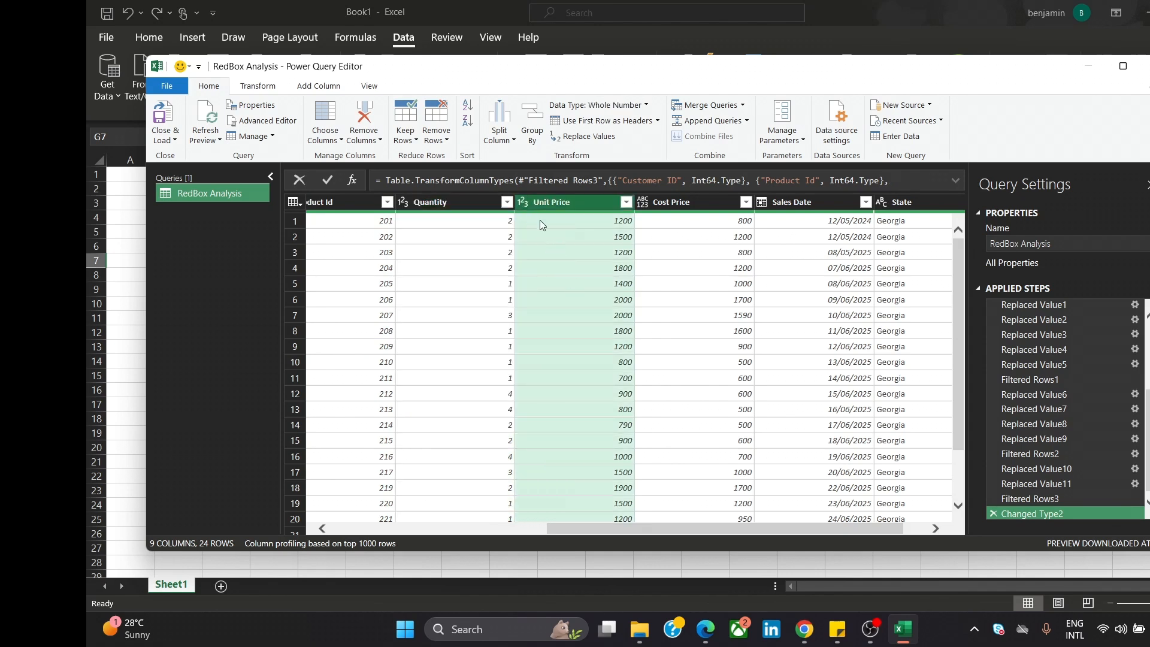
click(538, 222)
click(556, 250)
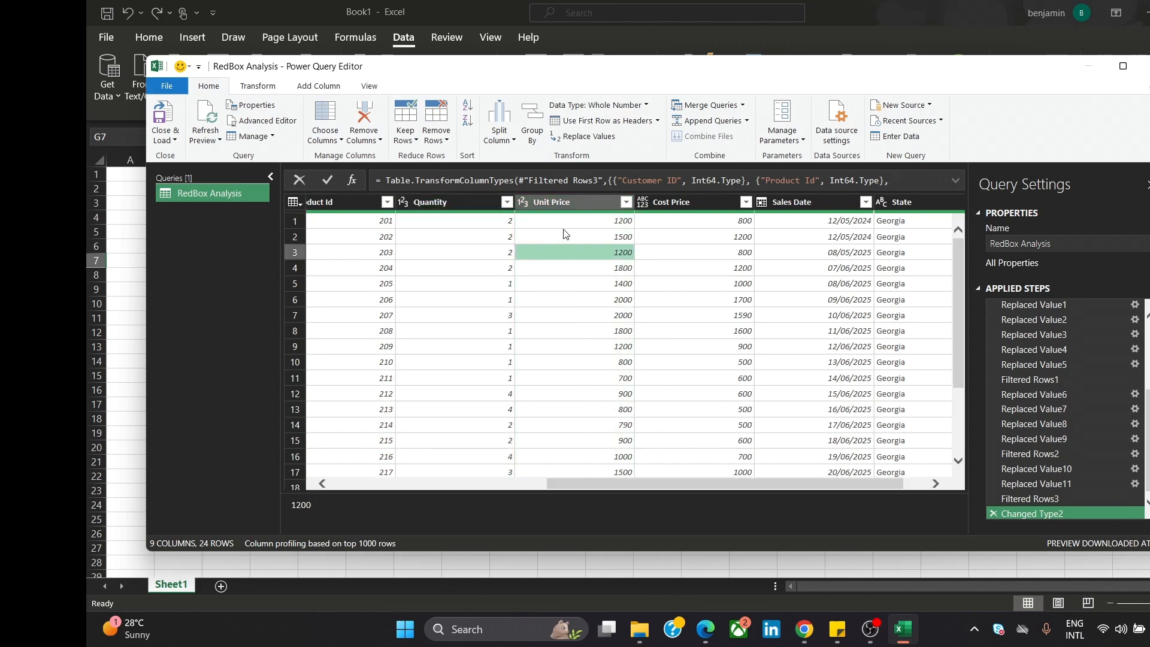
click(525, 201)
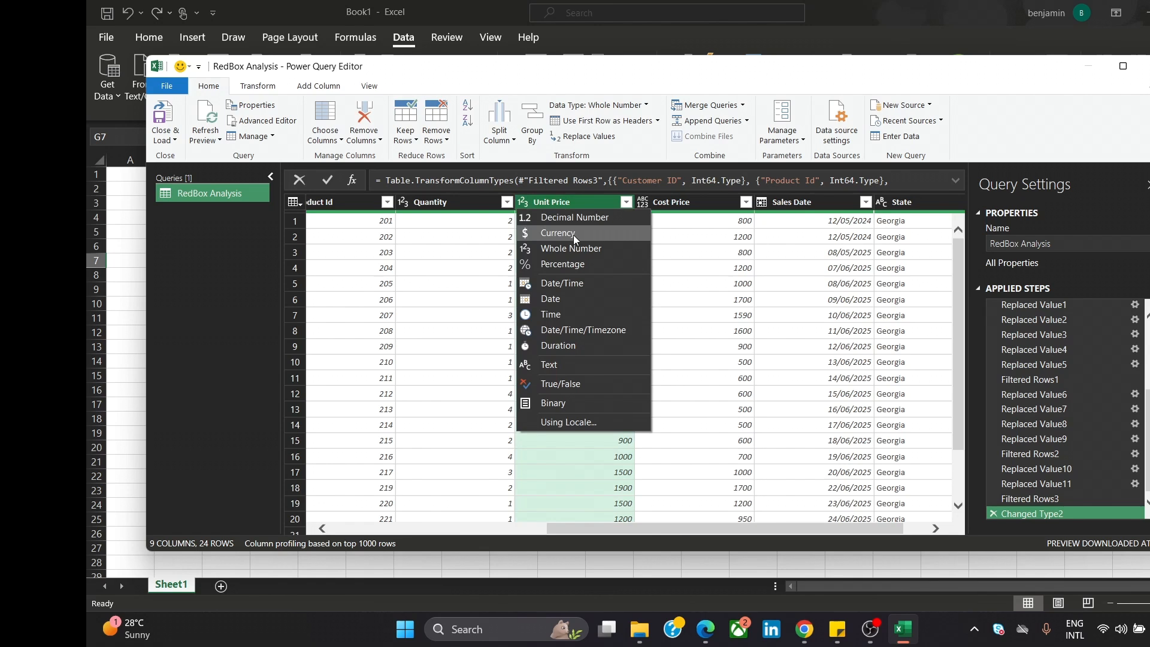
click(573, 235)
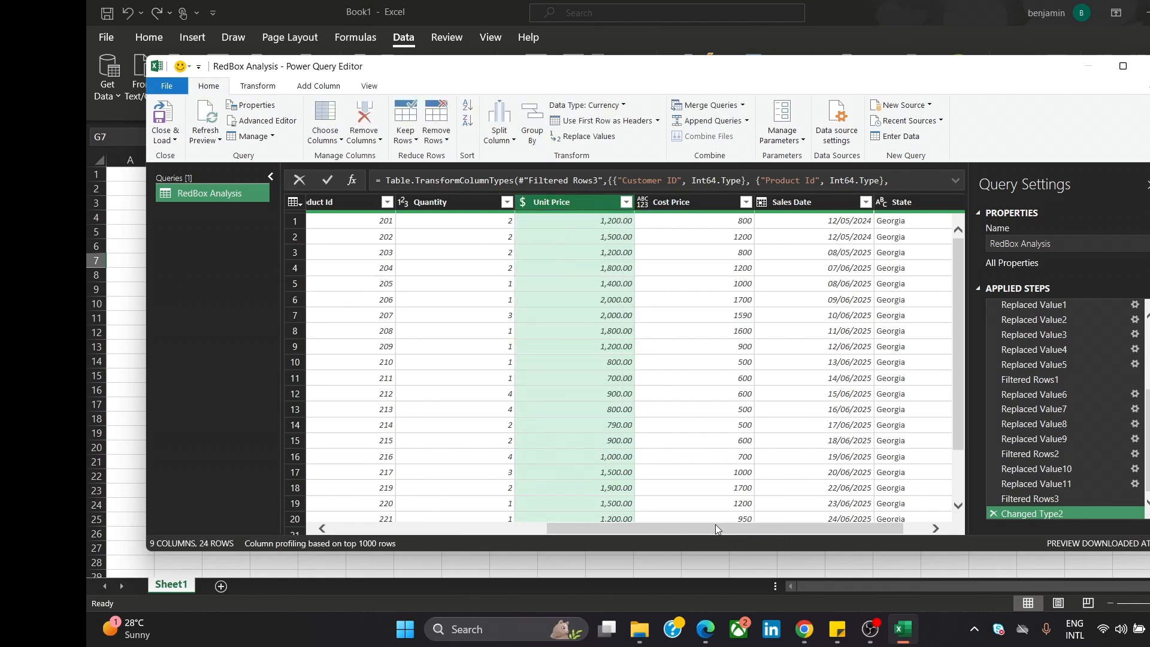
- Set the Cost Price column's data type to Currency
drag(719, 531, 743, 531)
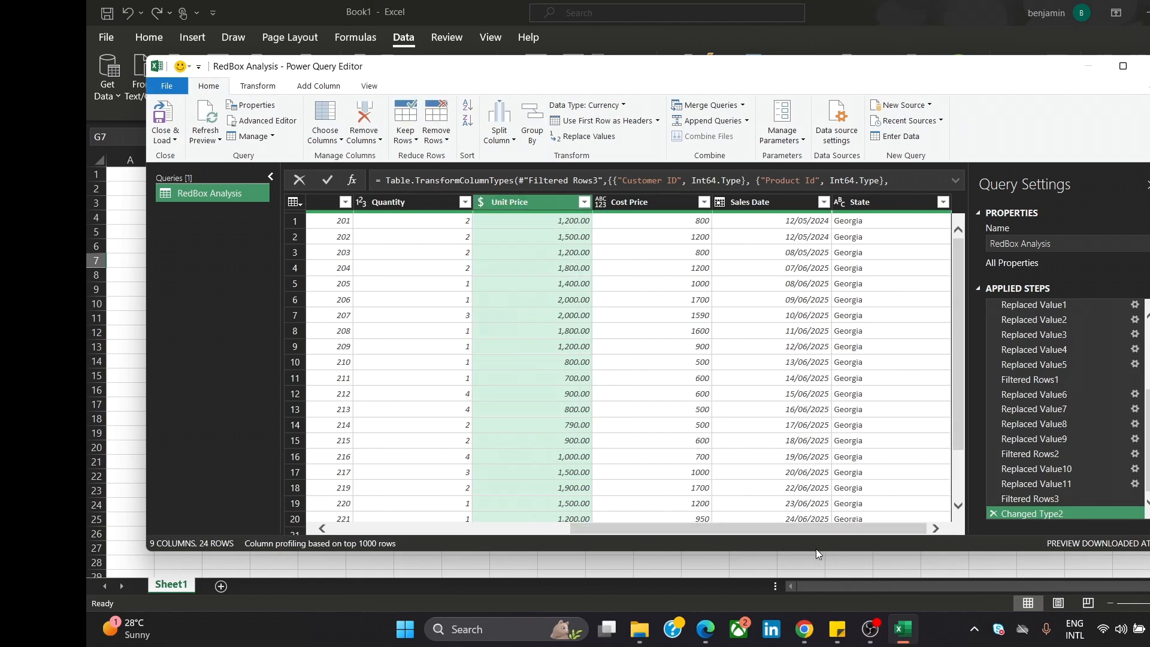
click(604, 205)
click(601, 202)
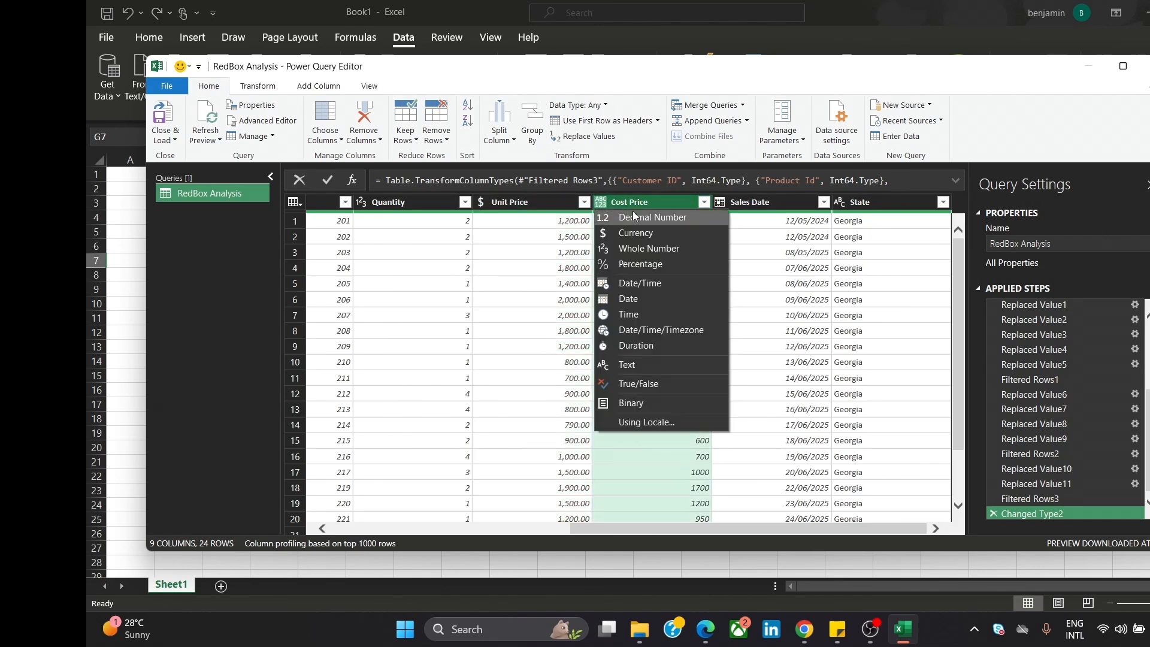
click(646, 232)
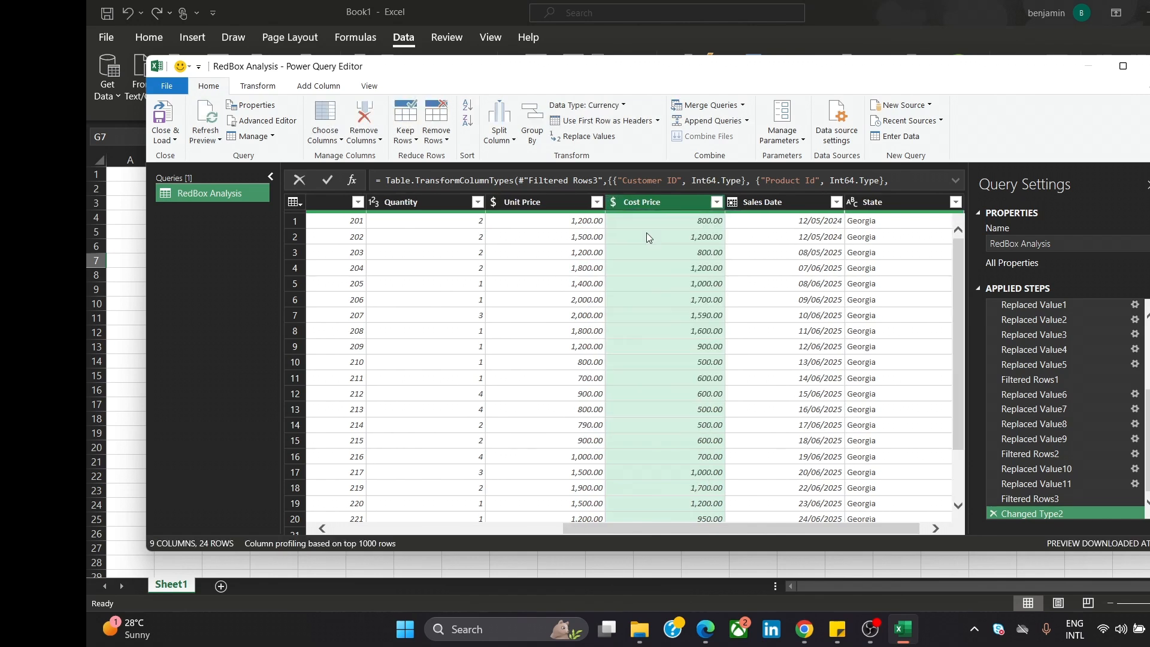
- Set the Sales Date column's data type to Date and look over the remaining columns
drag(774, 530, 839, 529)
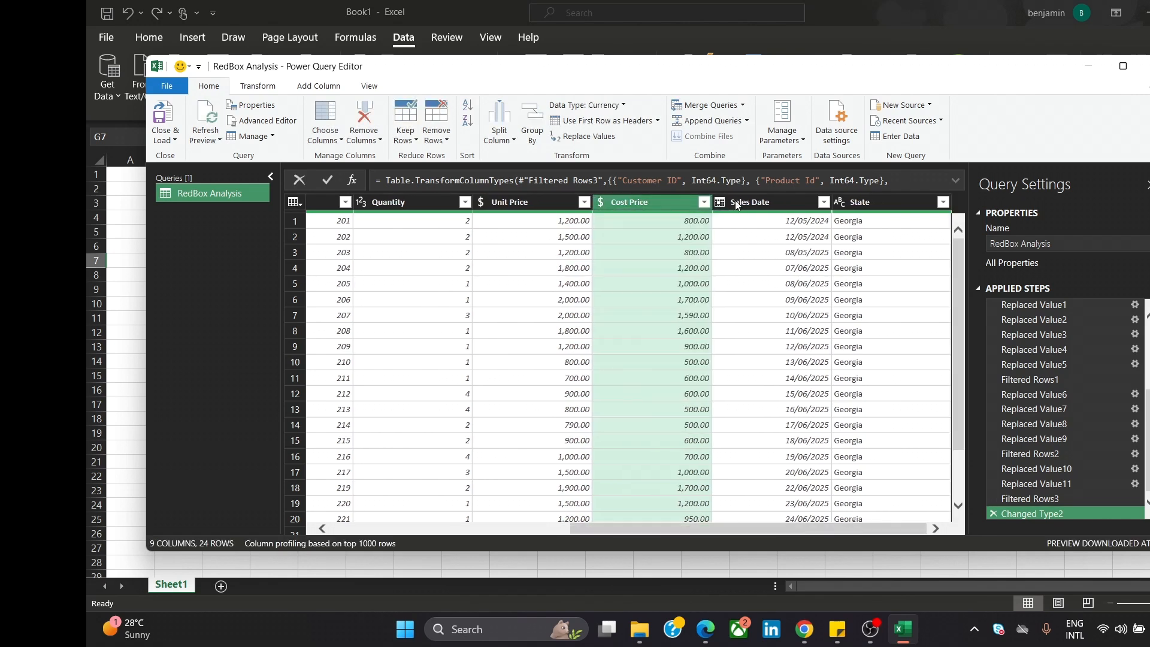
click(720, 203)
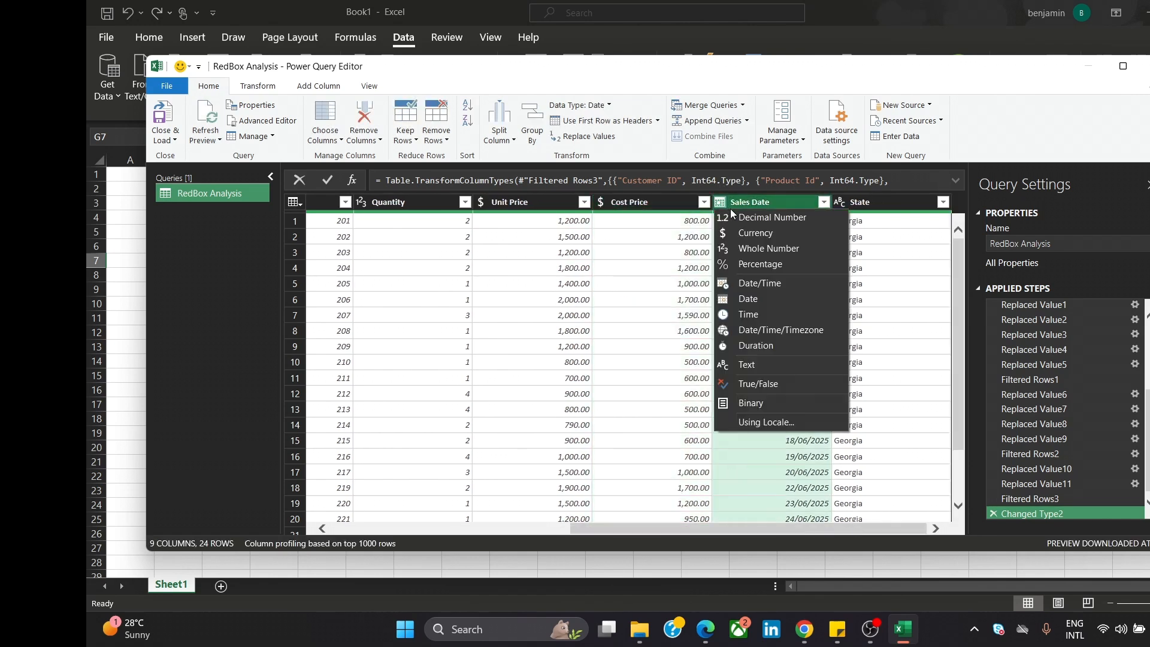
click(794, 298)
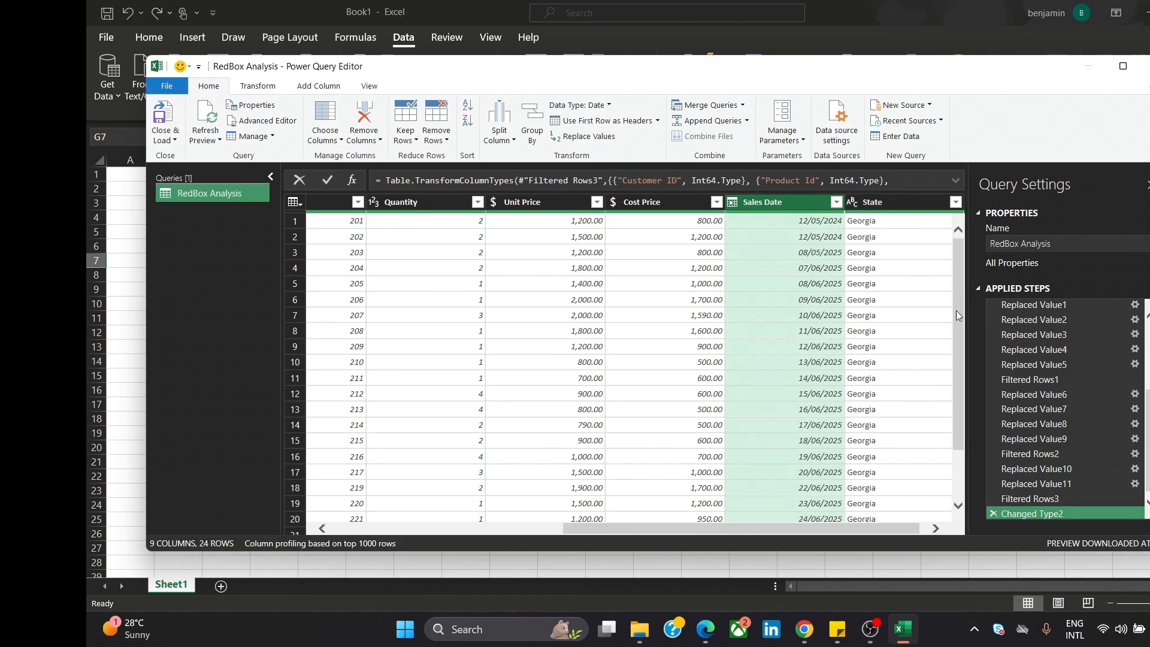
drag(957, 311, 954, 282)
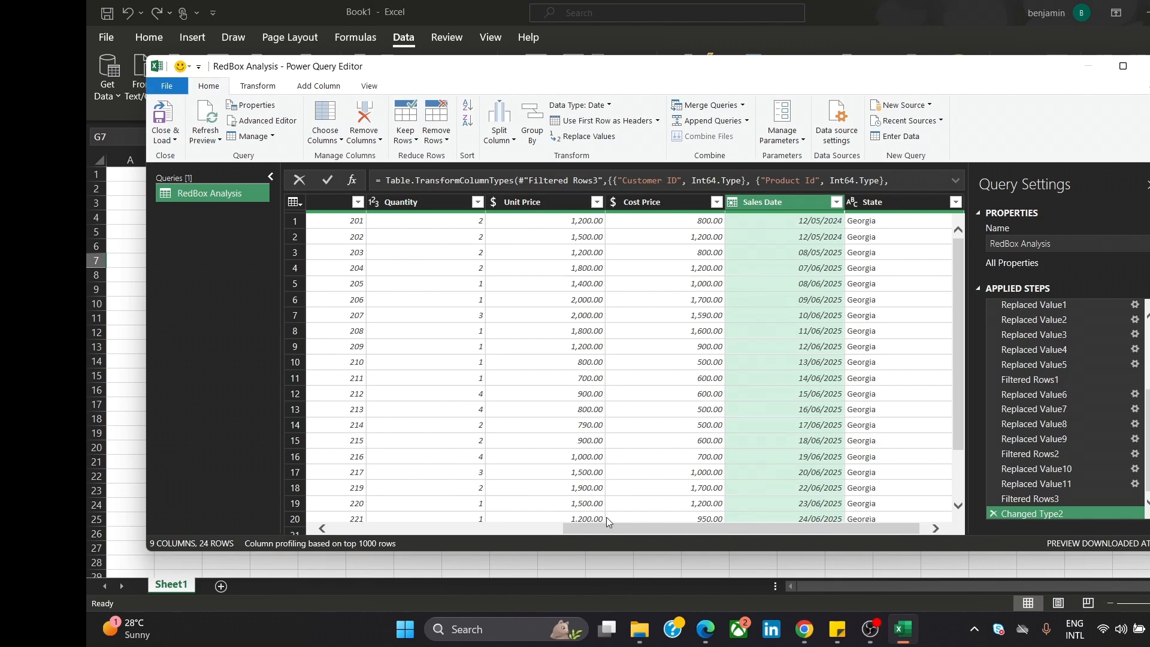
drag(607, 519, 775, 539)
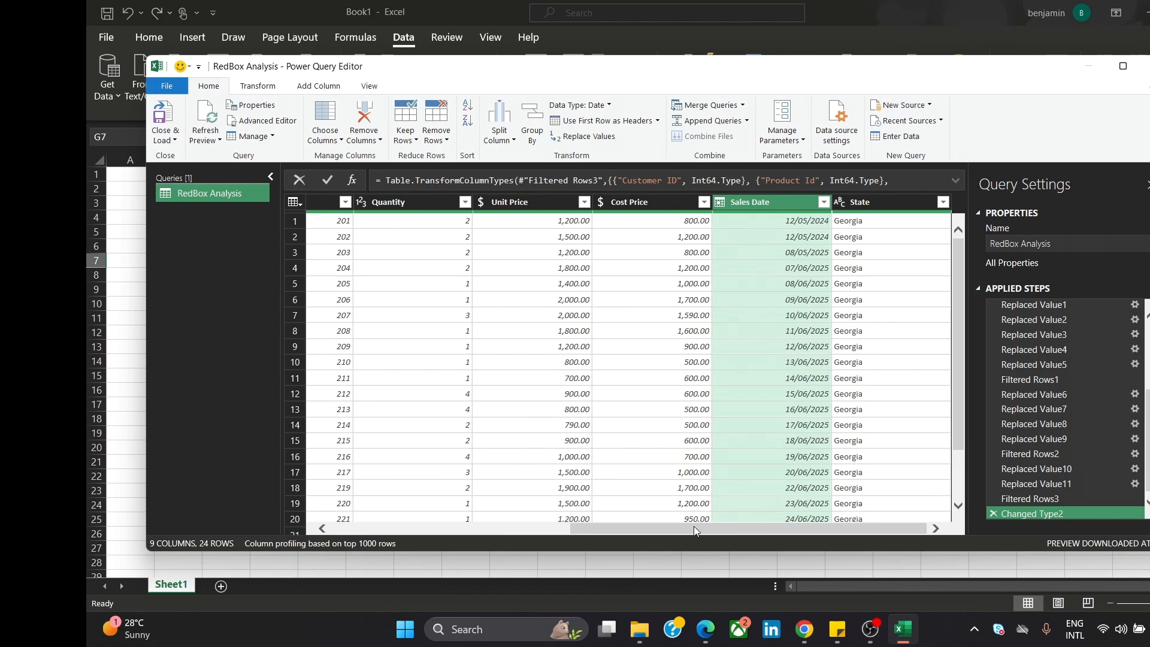
drag(694, 527, 728, 548)
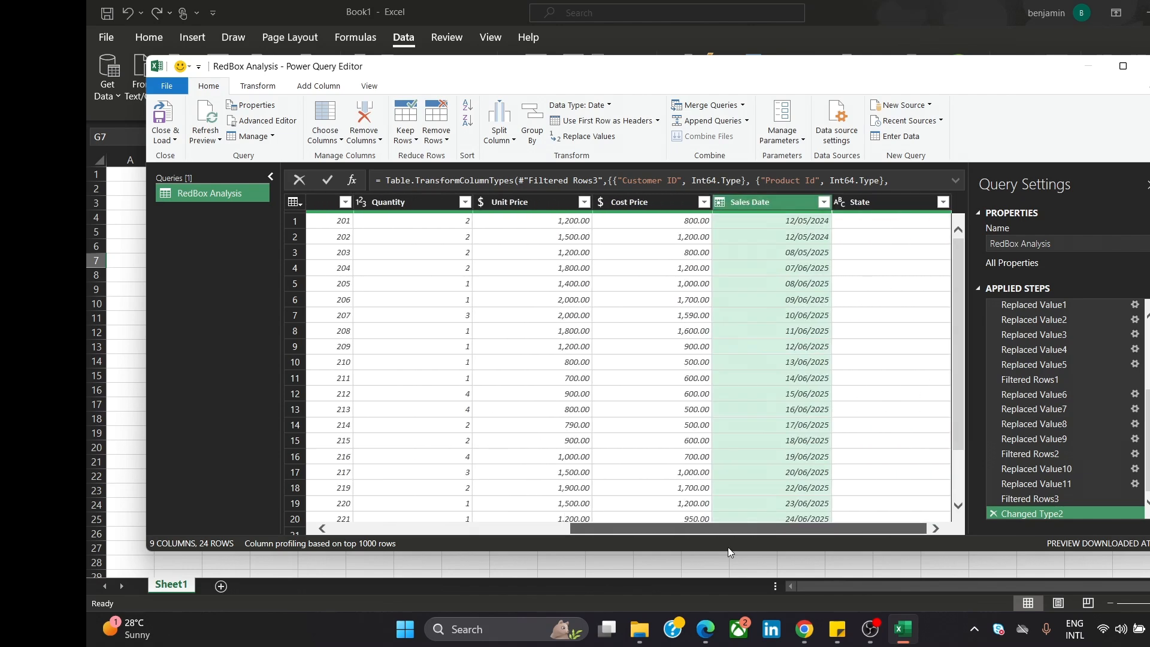
- Add a column that multiplies Quantity by Unit Price
click(412, 315)
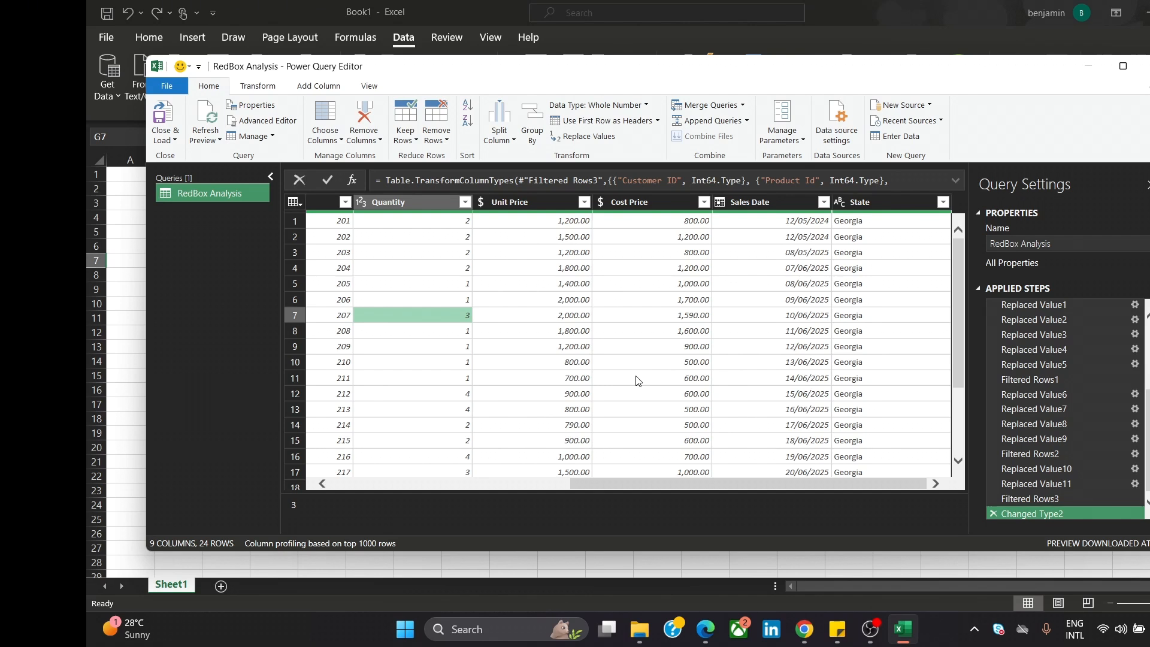
click(509, 203)
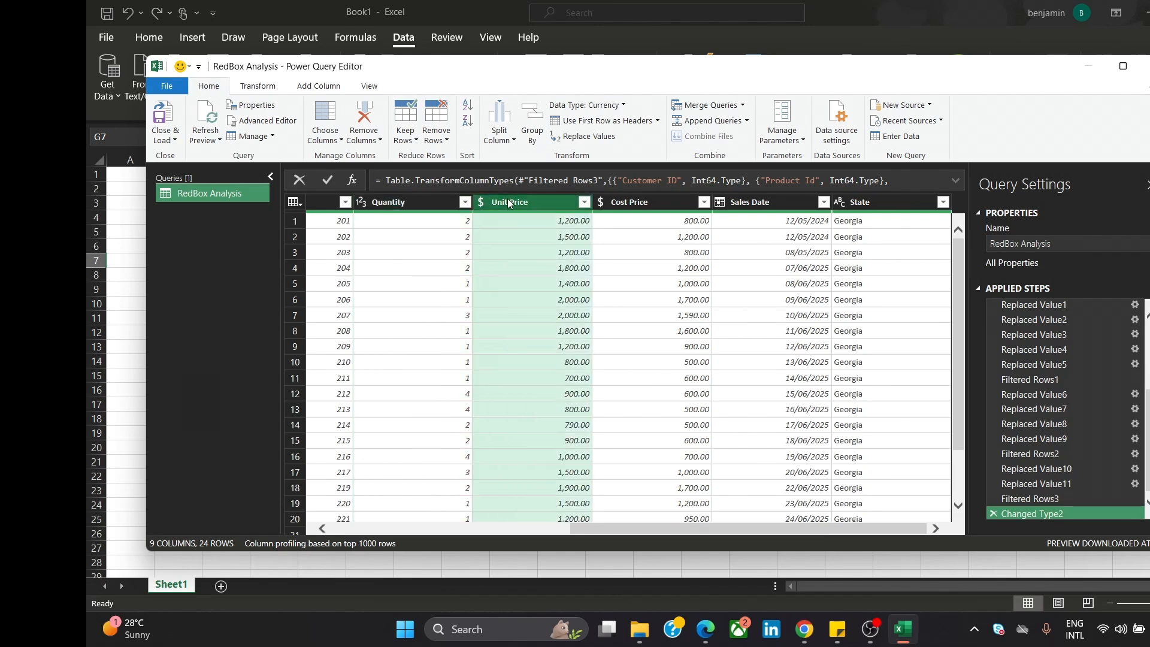
click(382, 204)
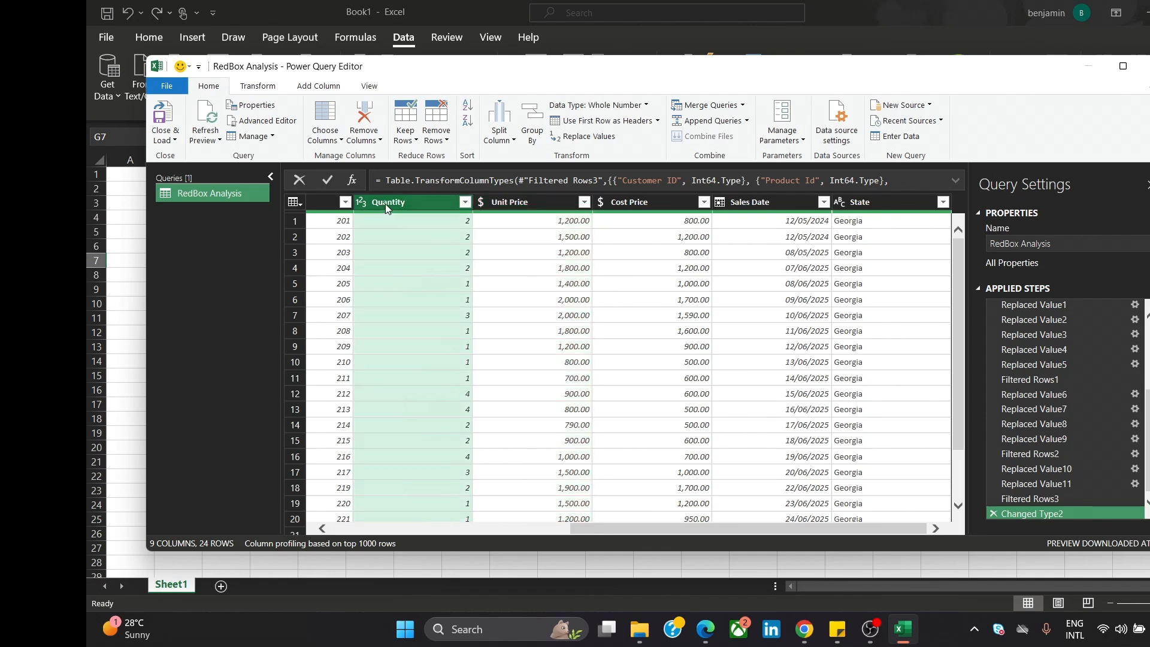
click(508, 202)
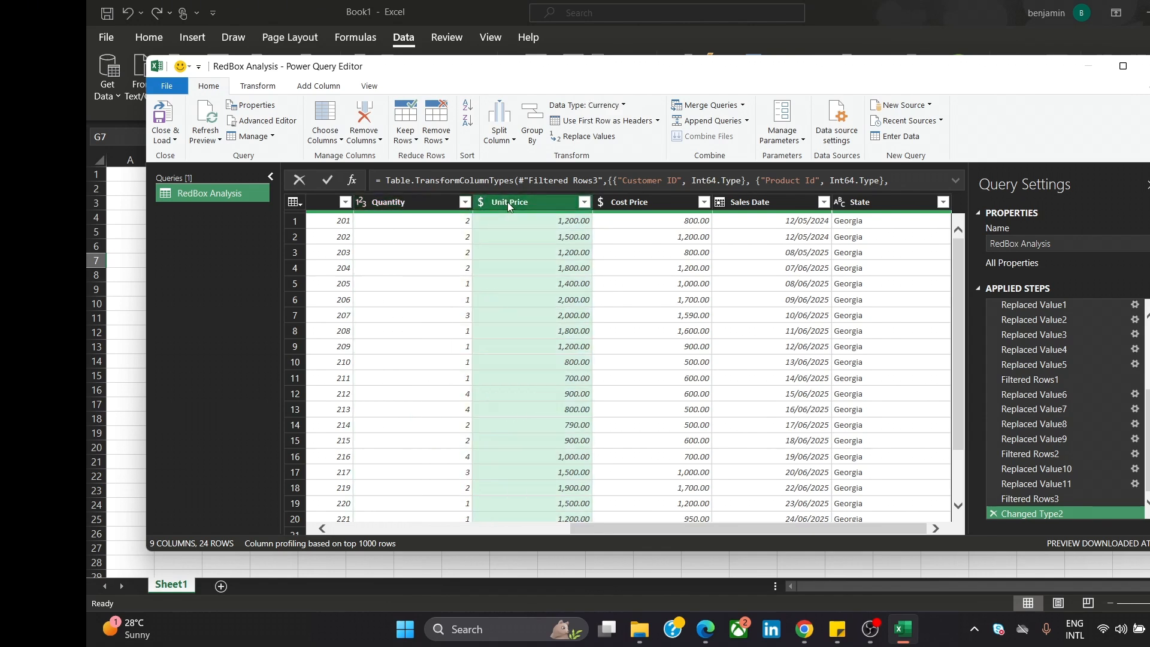
click(411, 207)
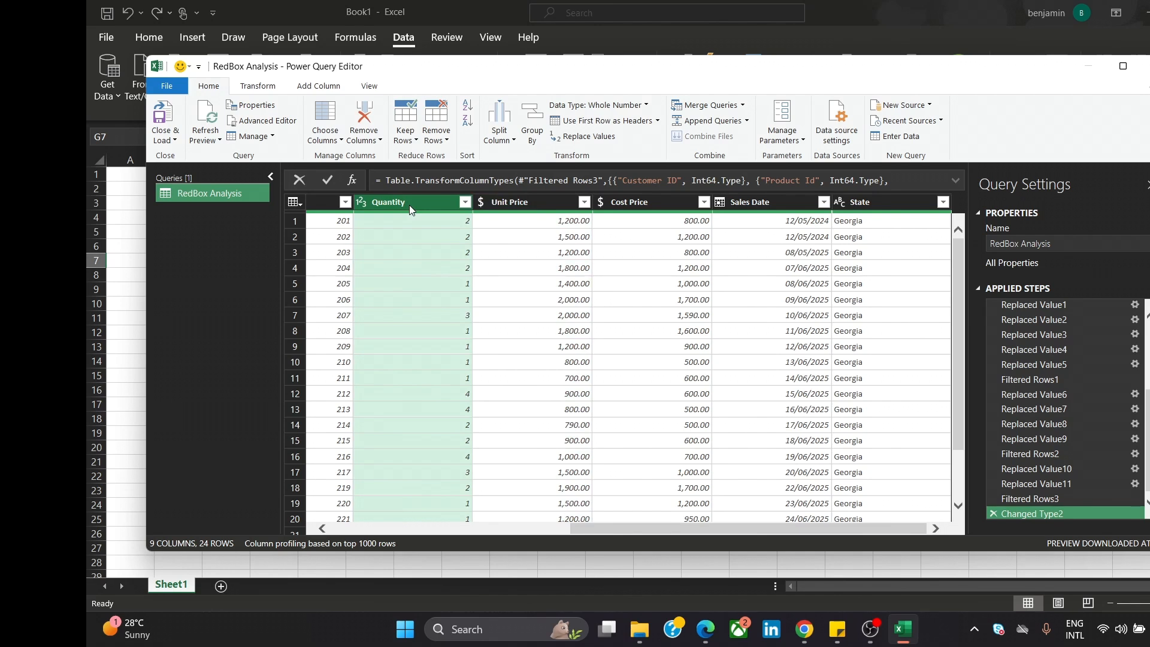
ctrl+click(492, 204)
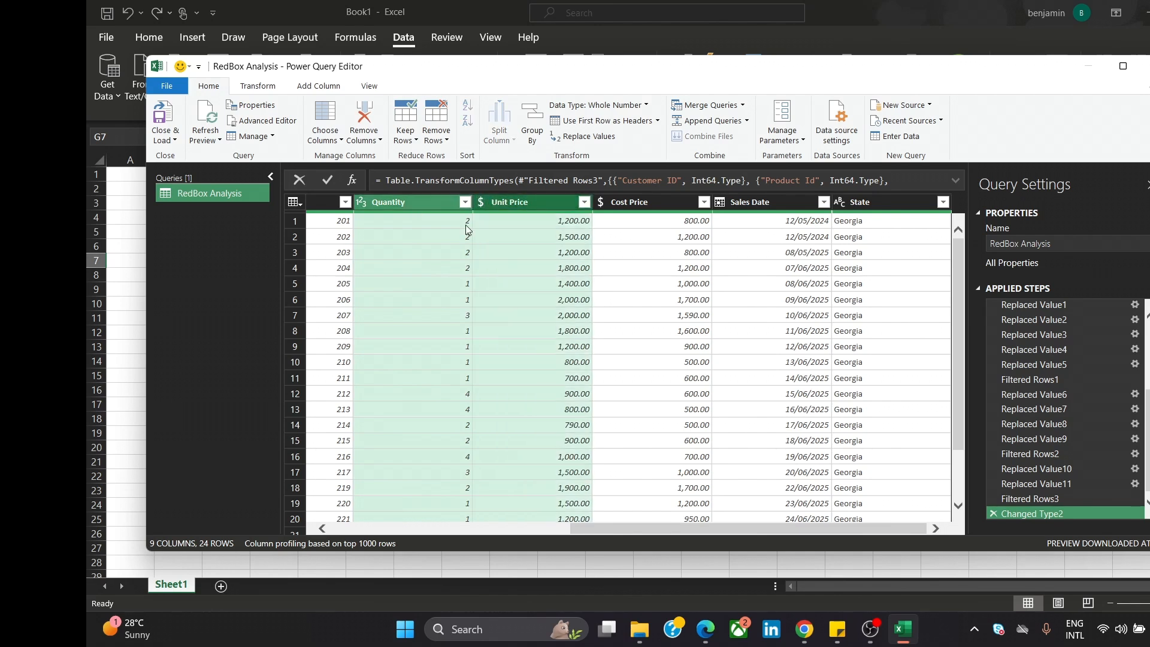
click(319, 86)
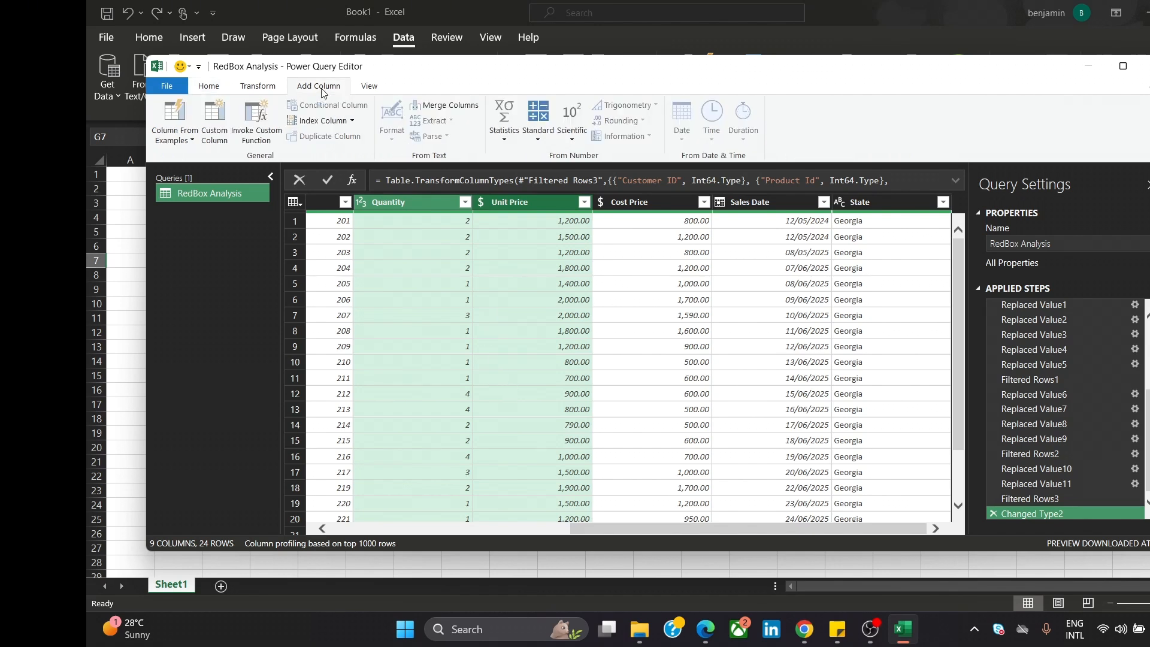
click(538, 139)
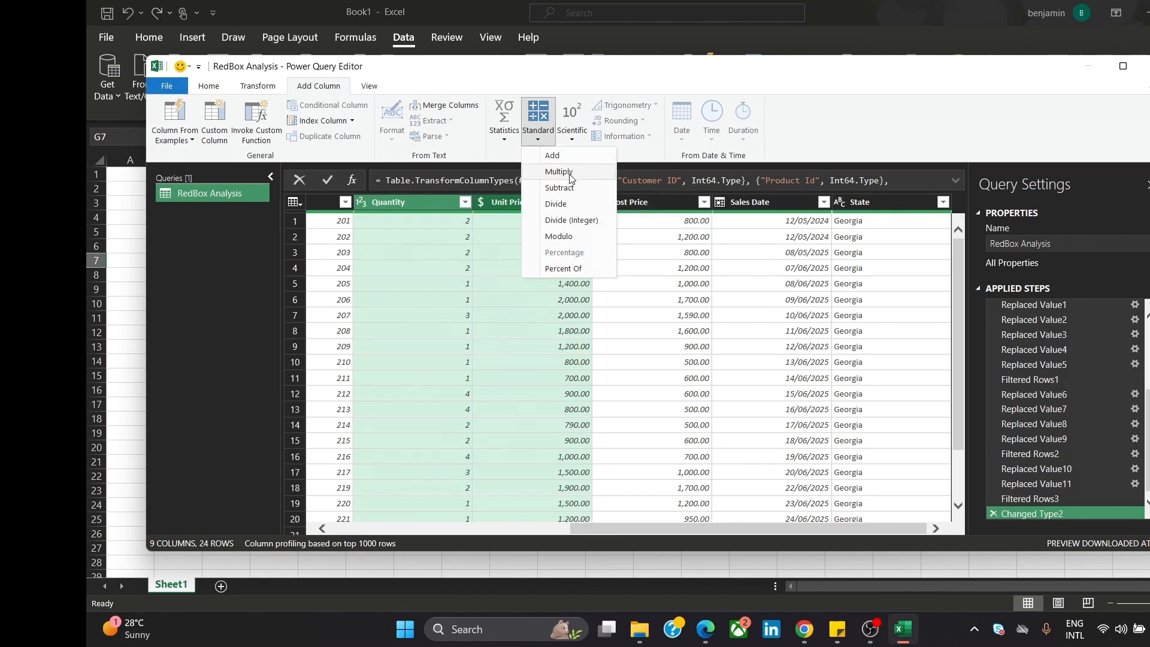
click(559, 172)
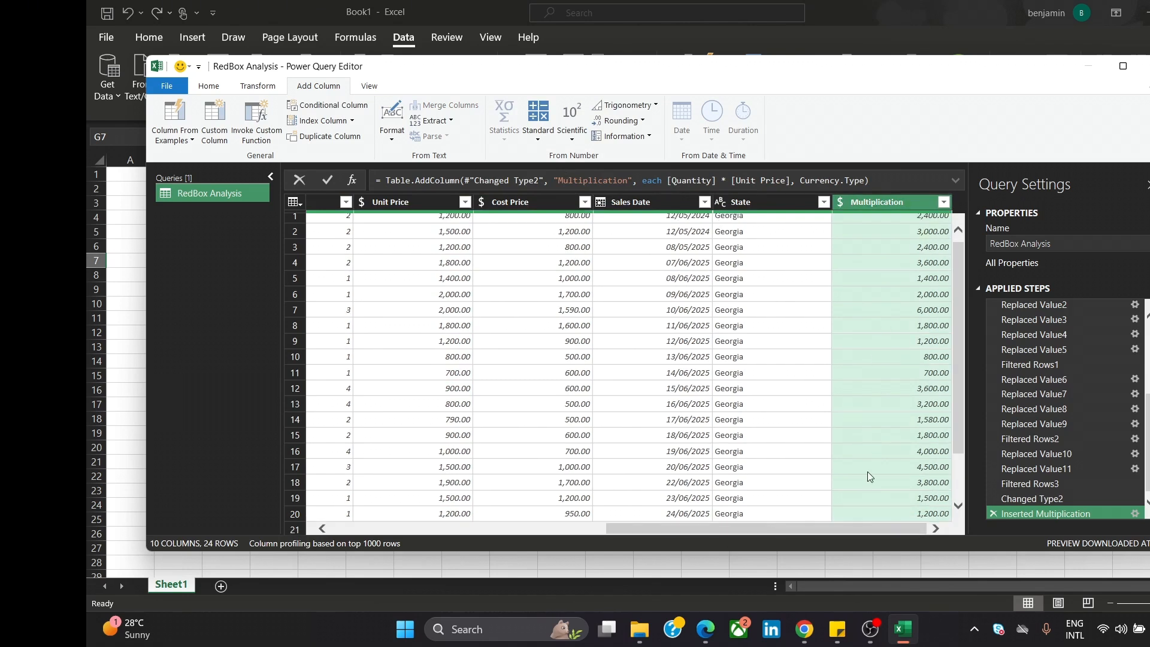
scroll(961, 380, up, 1)
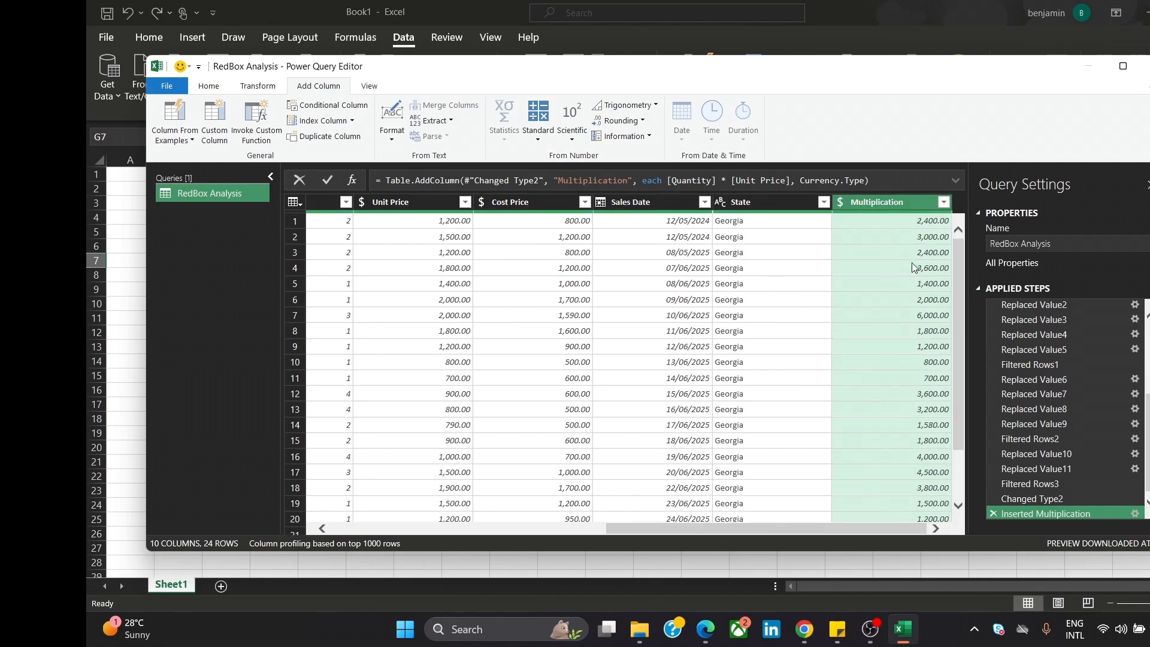
- Bring the Quantity and Unit Price columns into view and open the Calculator app
drag(763, 532, 724, 533)
click(501, 624)
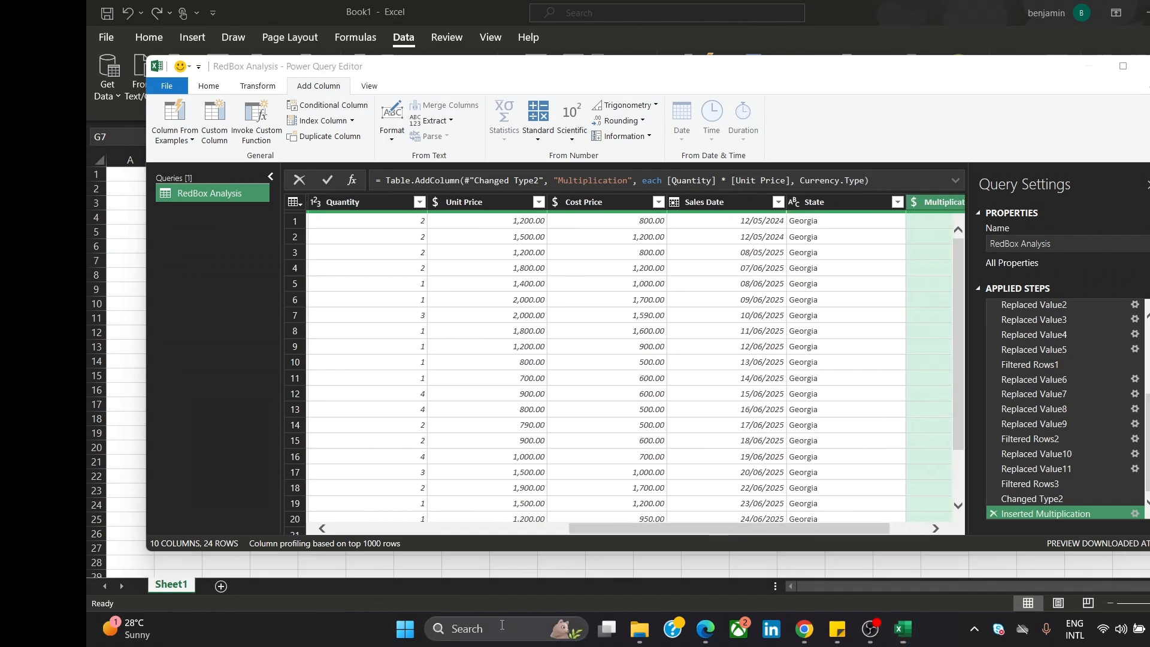
text(Calc)
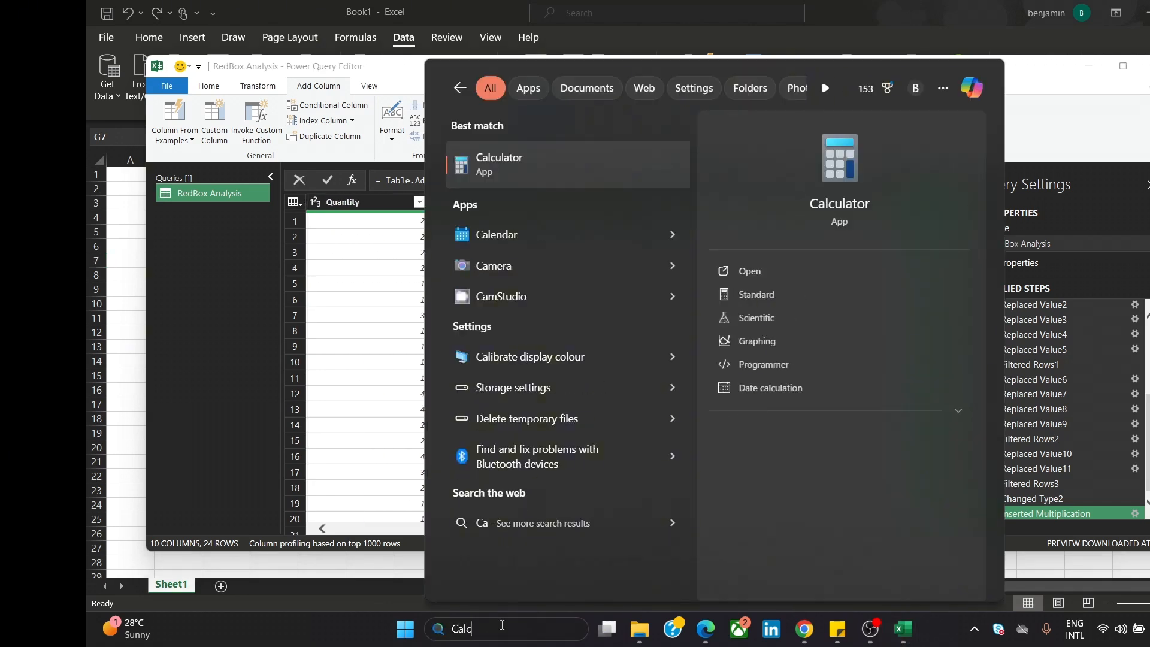
click(545, 157)
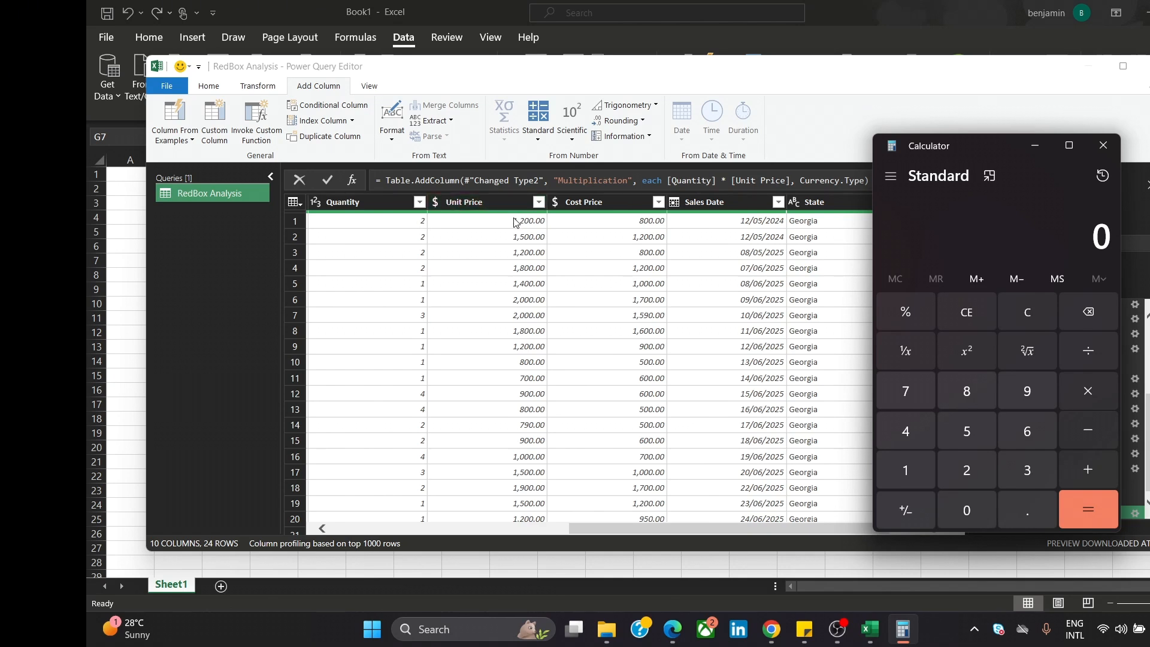
- Calculate 2 × 1200 in Calculator and compare it with the first row of the Multiplication column in Power Query
click(967, 474)
click(1089, 396)
click(907, 480)
click(965, 473)
click(971, 503)
click(974, 503)
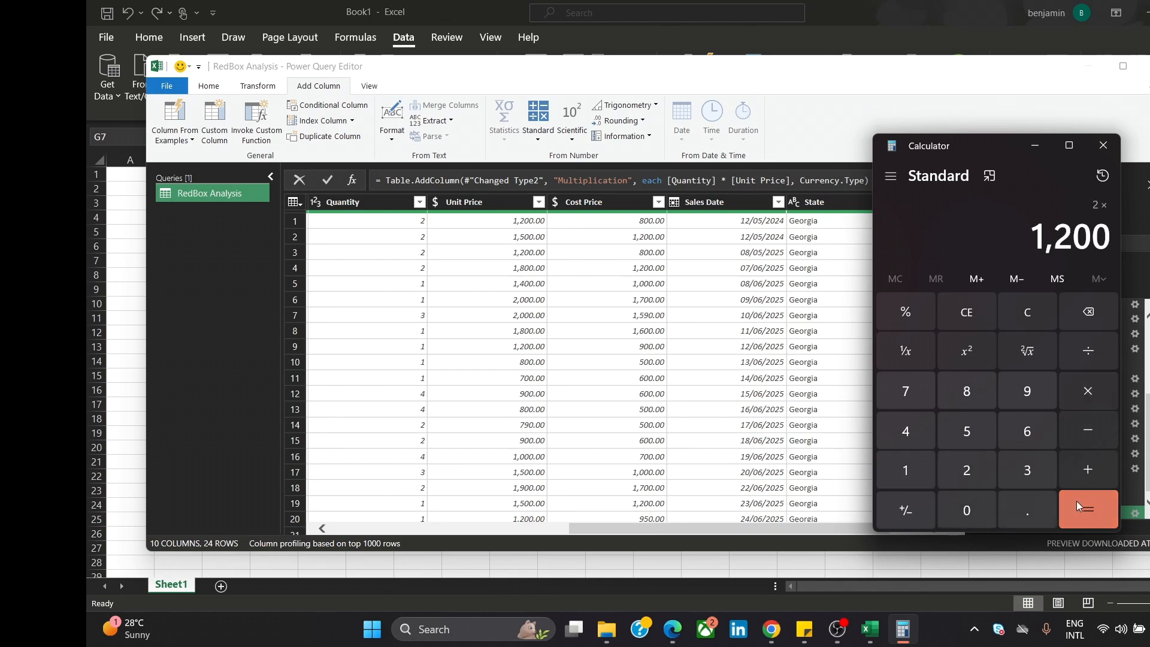
click(1078, 503)
click(784, 416)
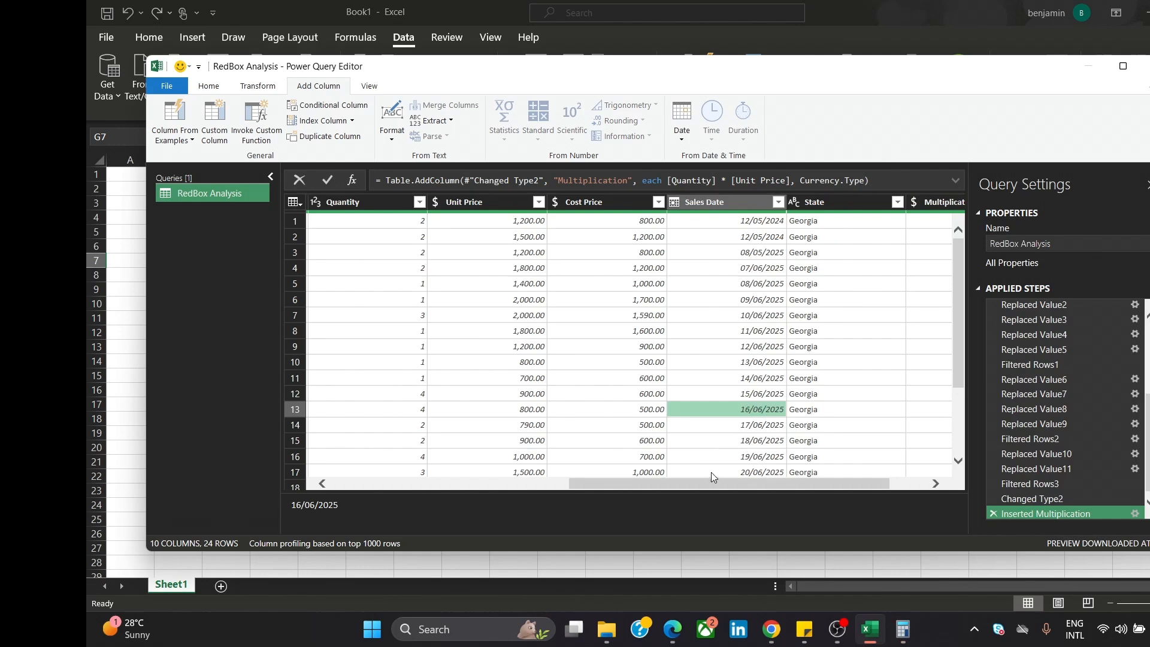
drag(705, 483, 742, 483)
click(915, 220)
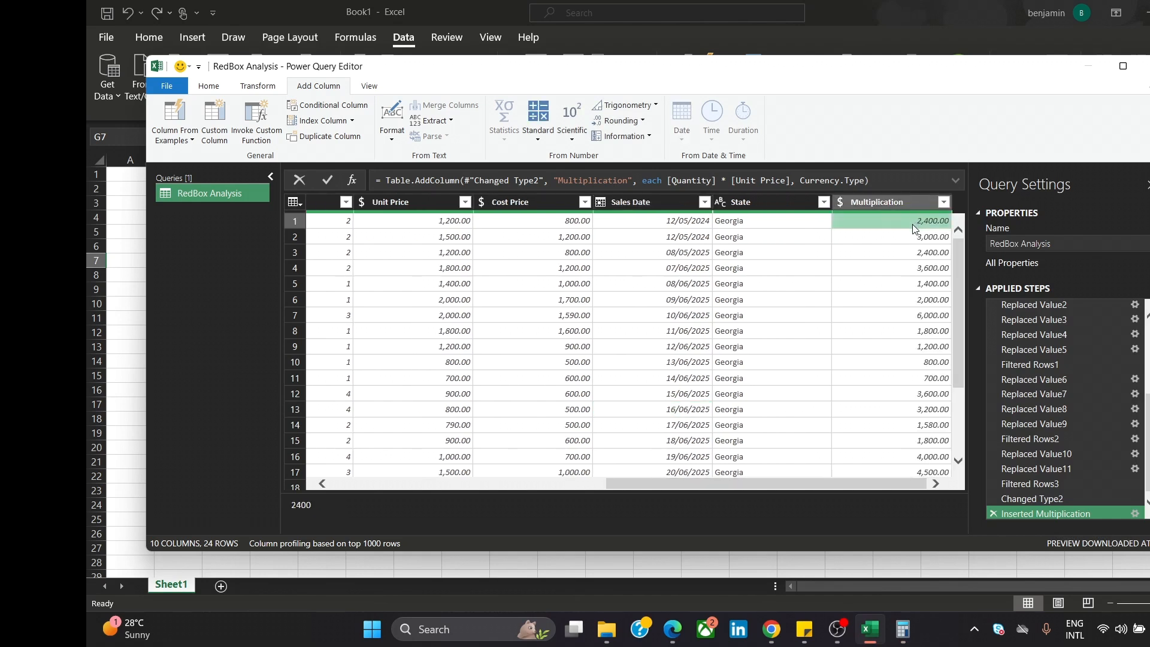
- Rename the Multiplication column to Total Sales
click(886, 201)
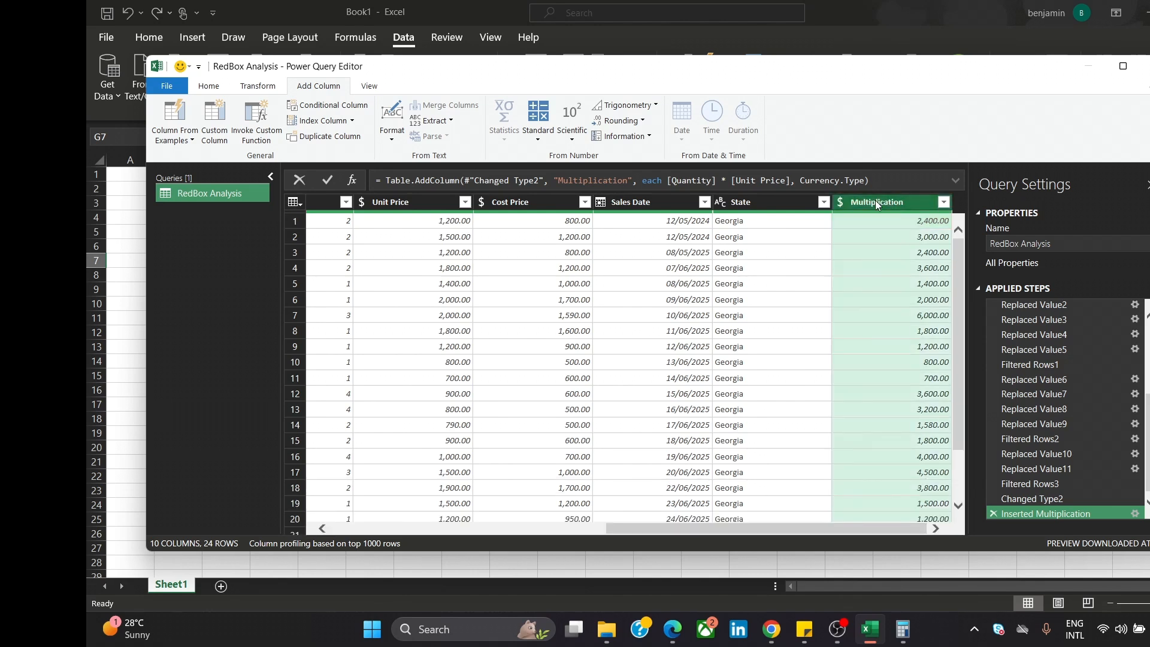
double_click(876, 201)
text(Total)
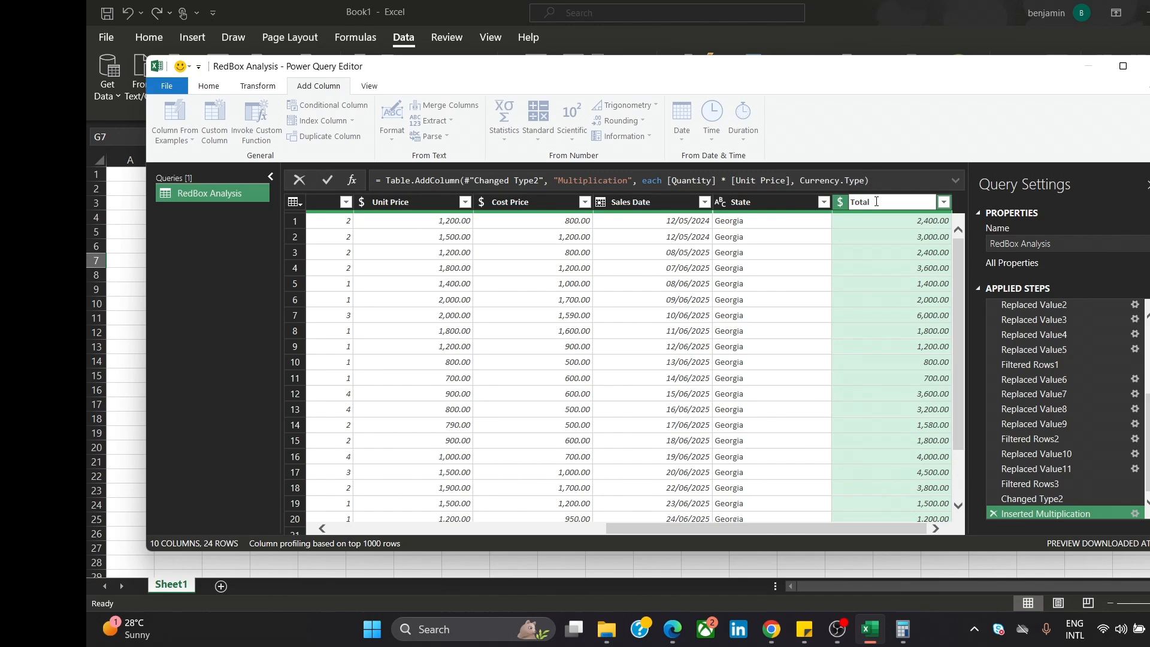
text( Sales)
key(Return)
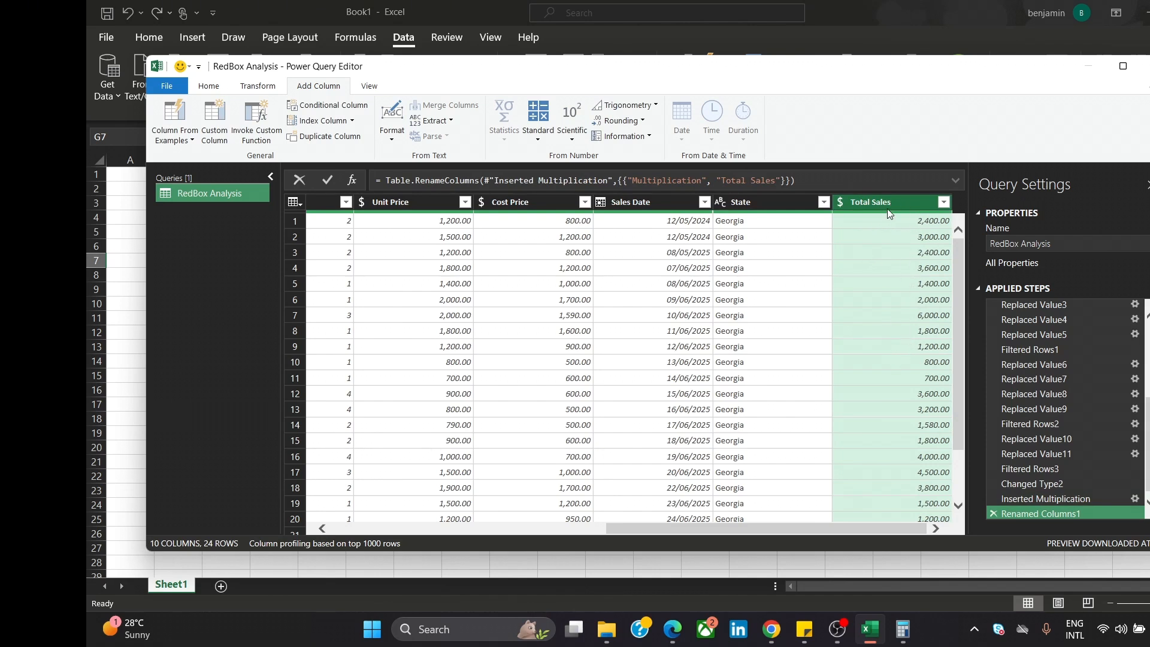
- Reorder the columns so that Cost Price, Unit Price and Total Sales follow Quantity in that order
drag(880, 200, 542, 221)
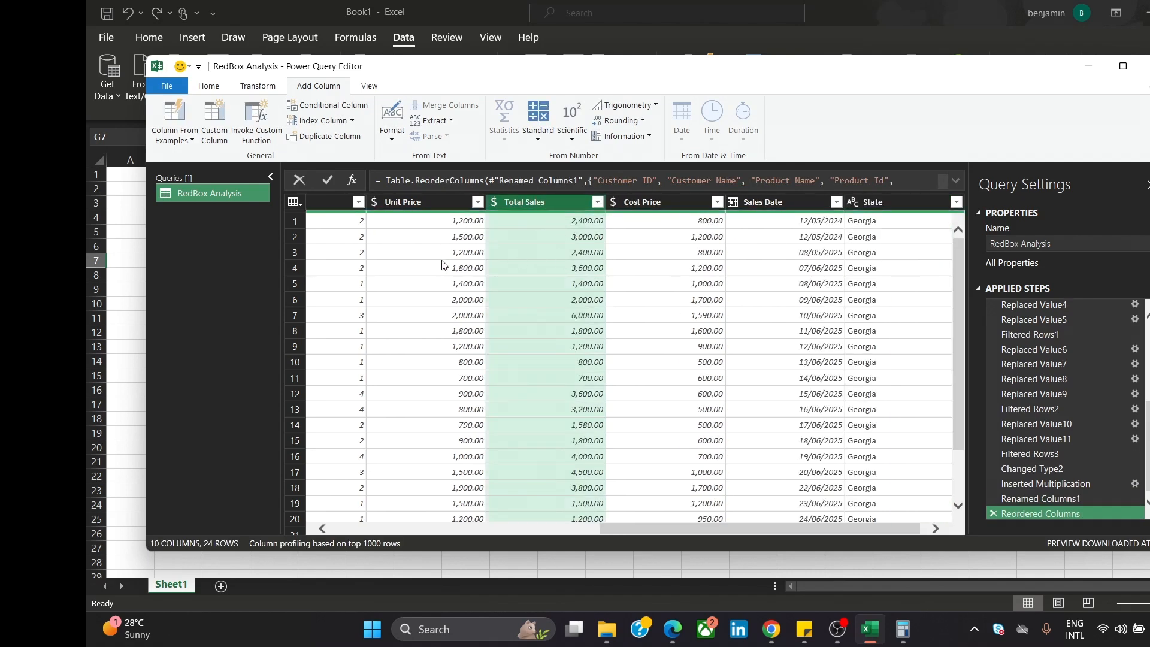
drag(626, 534, 569, 525)
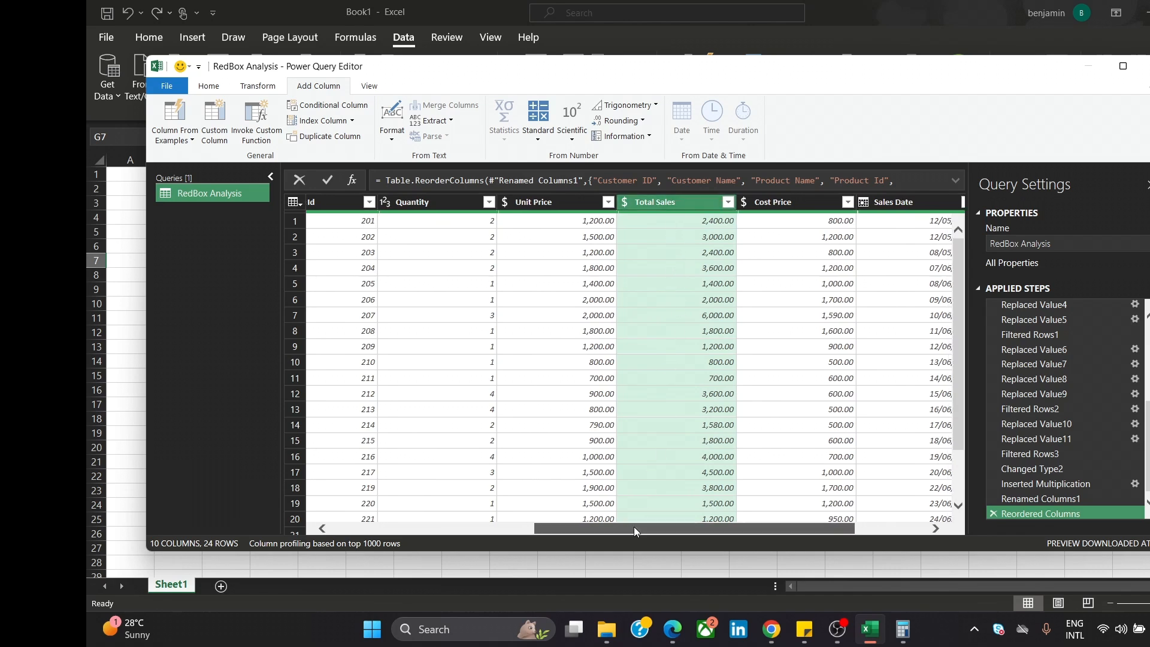
drag(634, 527, 819, 526)
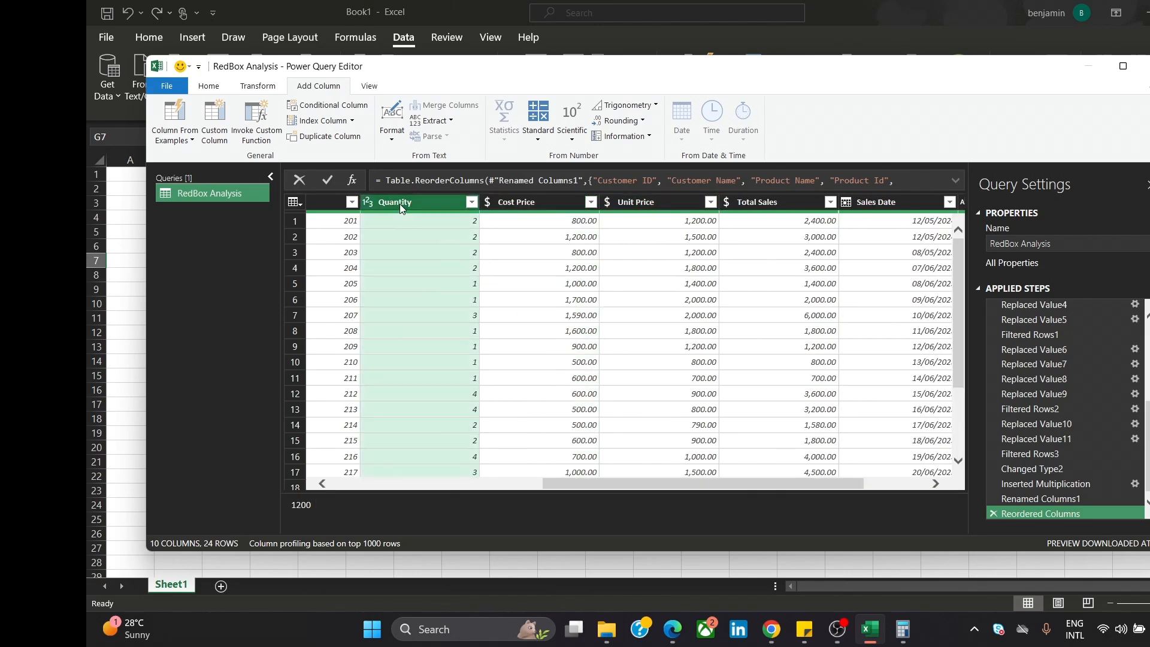
- Add a column that multiplies Quantity by Cost Price
click(401, 204)
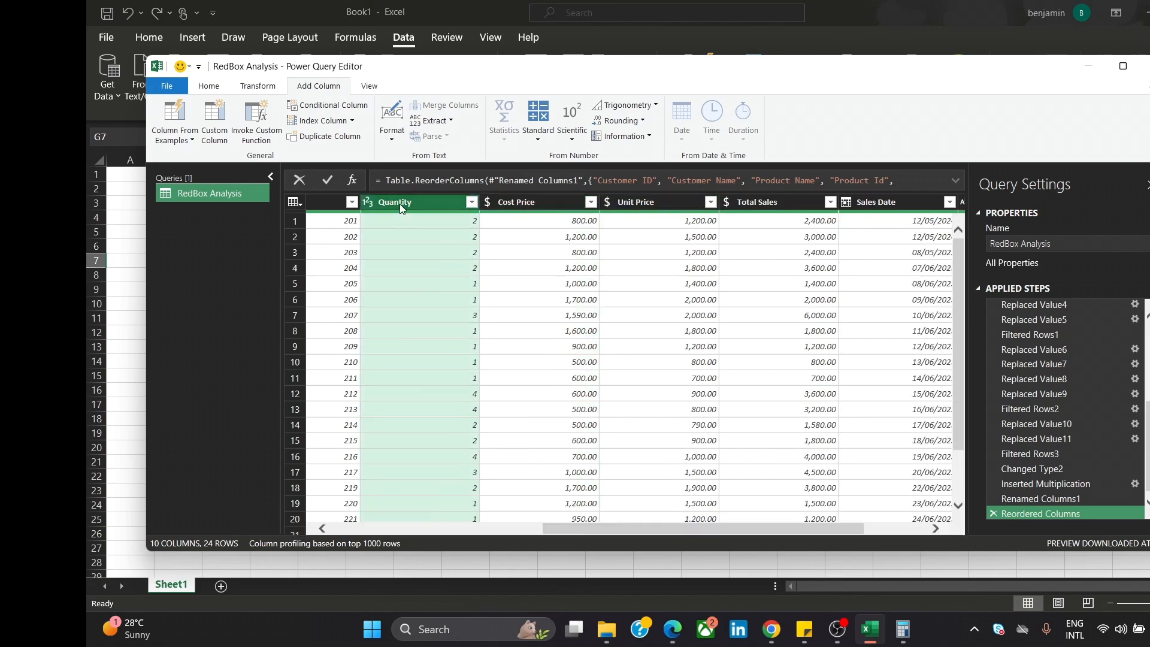
ctrl+click(523, 204)
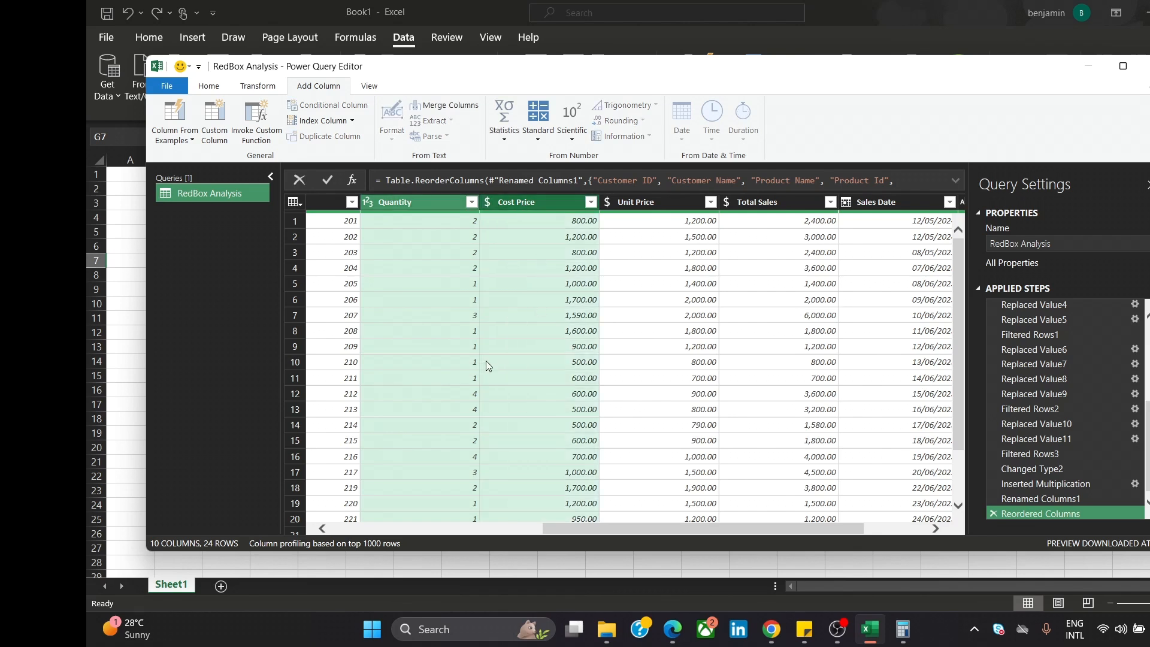
click(542, 115)
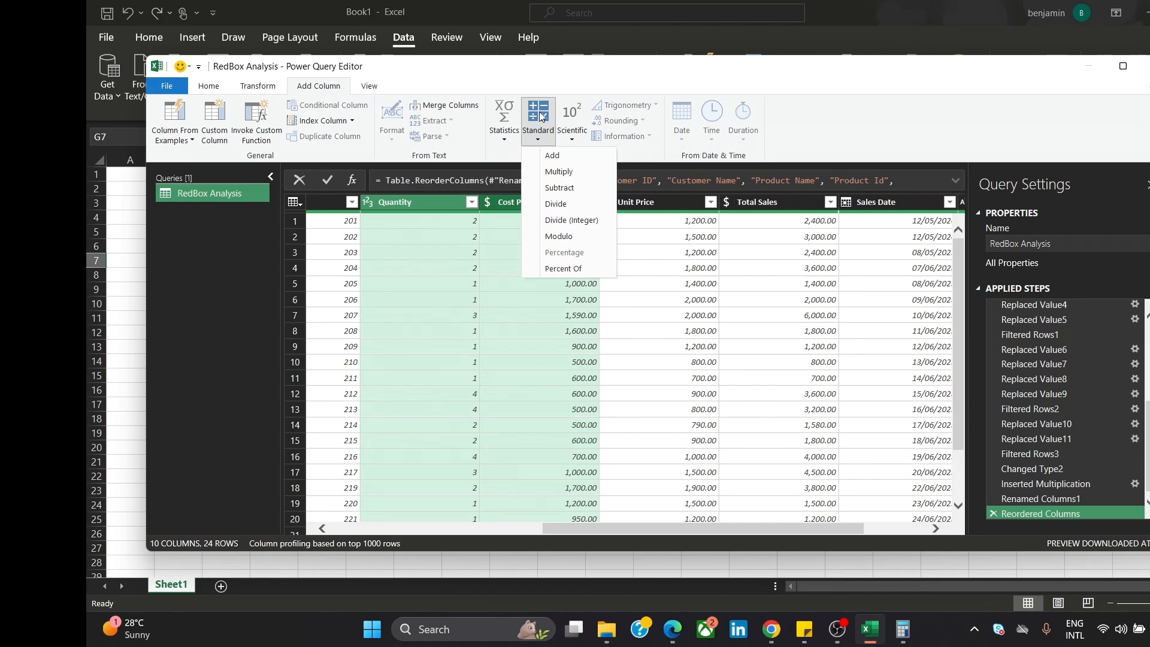
click(559, 172)
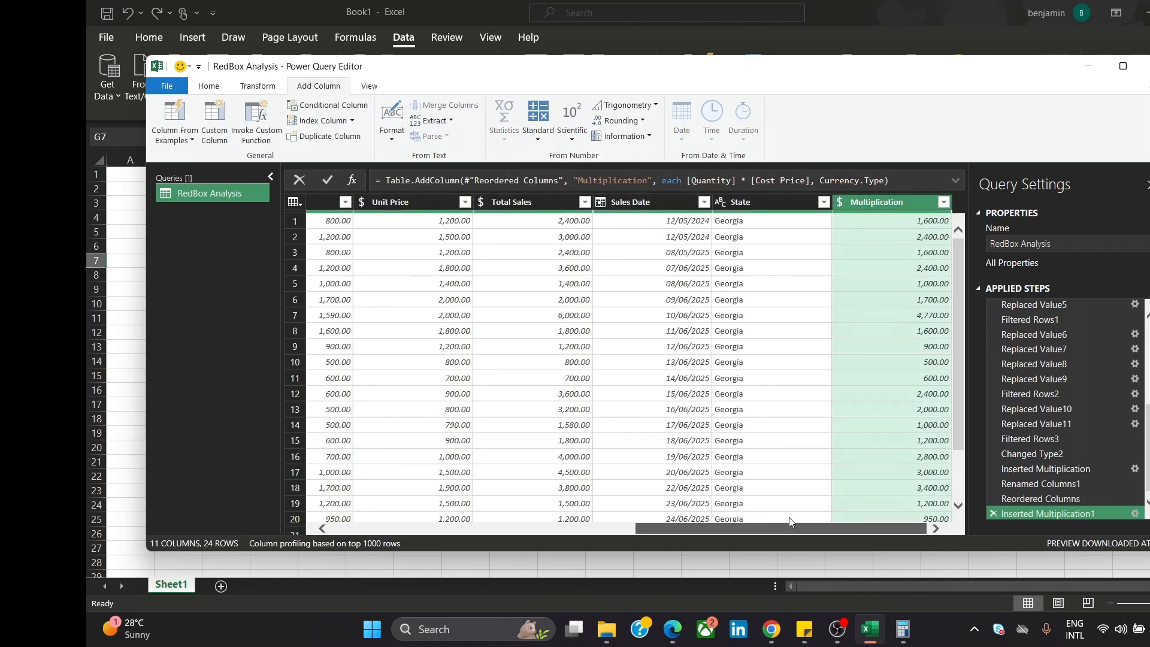
- Rename the new Multiplication column to Total Cost and place it between Total Sales and Sales Date
double_click(875, 203)
text(To)
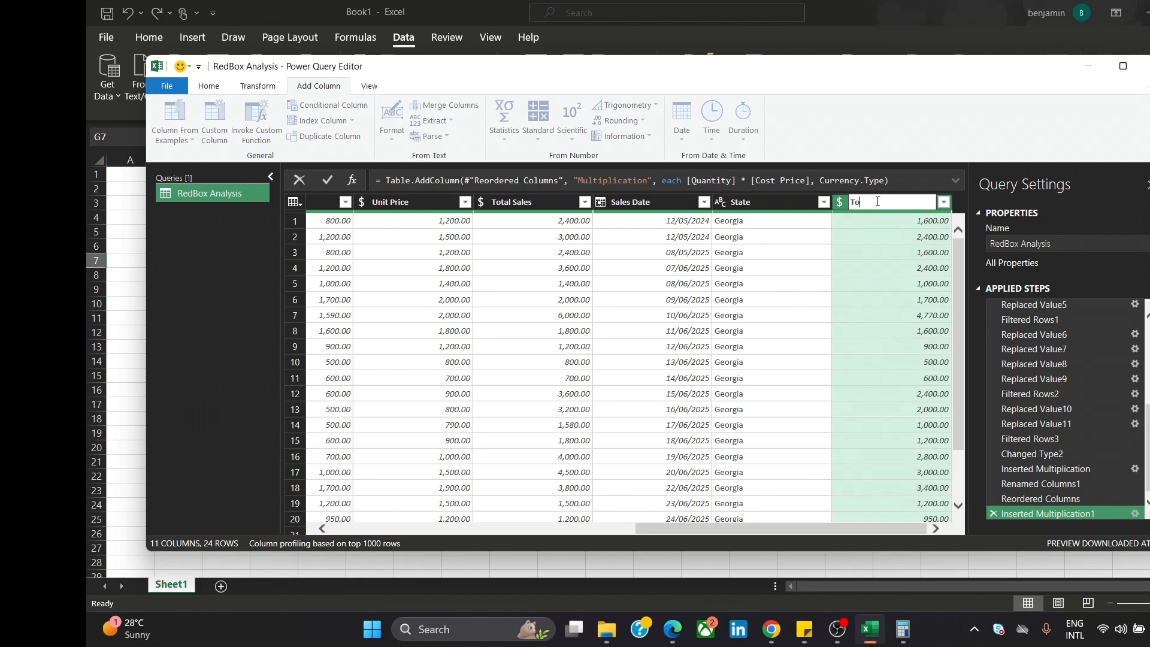
text(tal Cost)
key(Return)
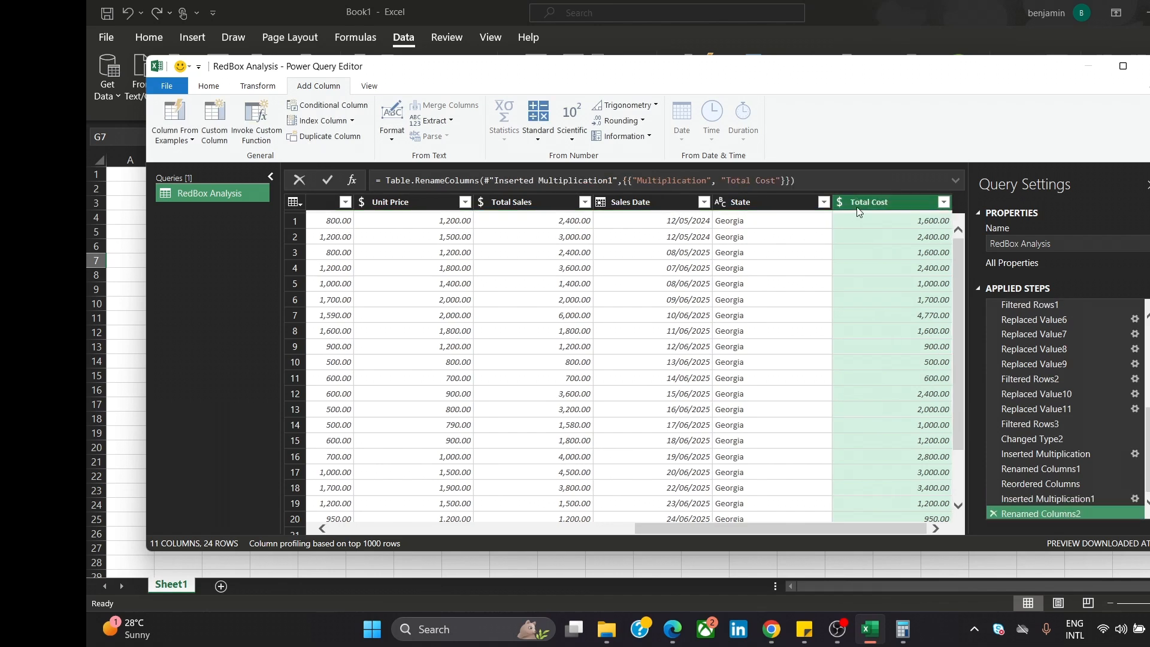
mouse_move(877, 203)
mouse_down()
mouse_move(605, 228)
mouse_move(653, 217)
mouse_up()
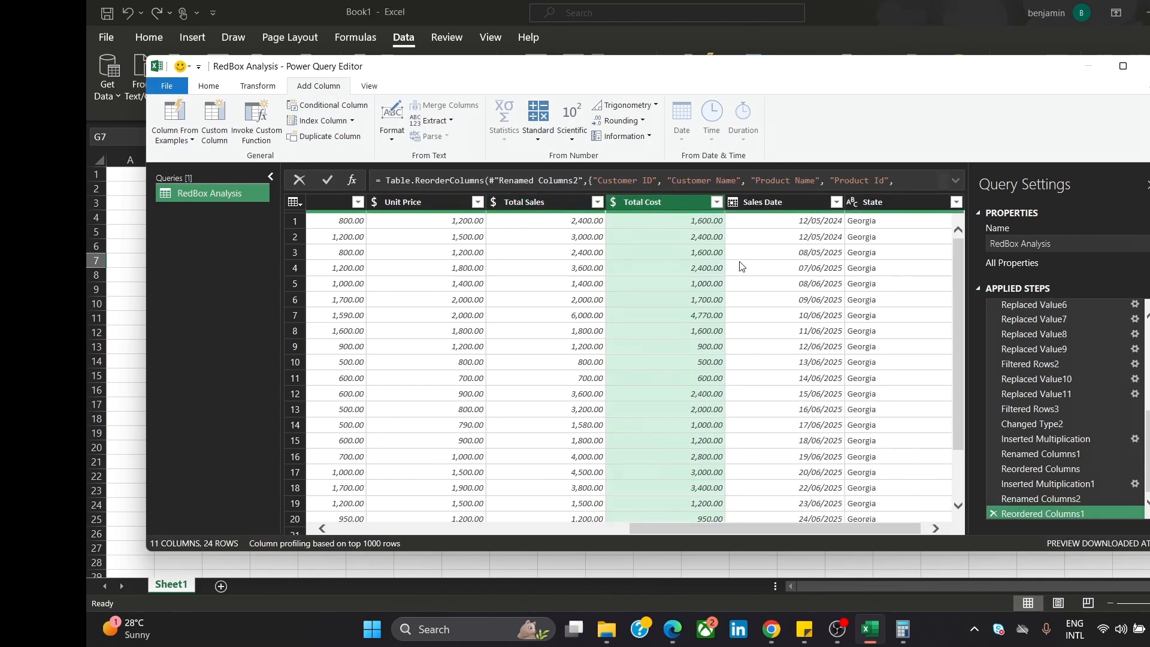
- Add a column that subtracts Total Cost from Total Sales
click(548, 204)
click(656, 204)
click(530, 202)
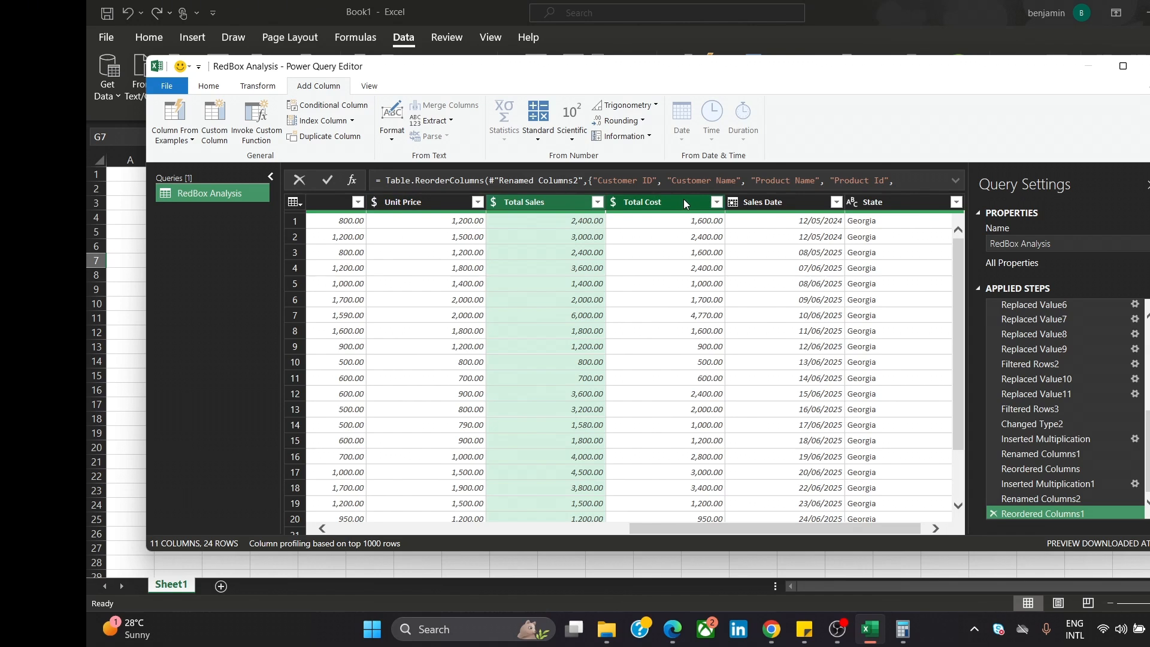
click(437, 281)
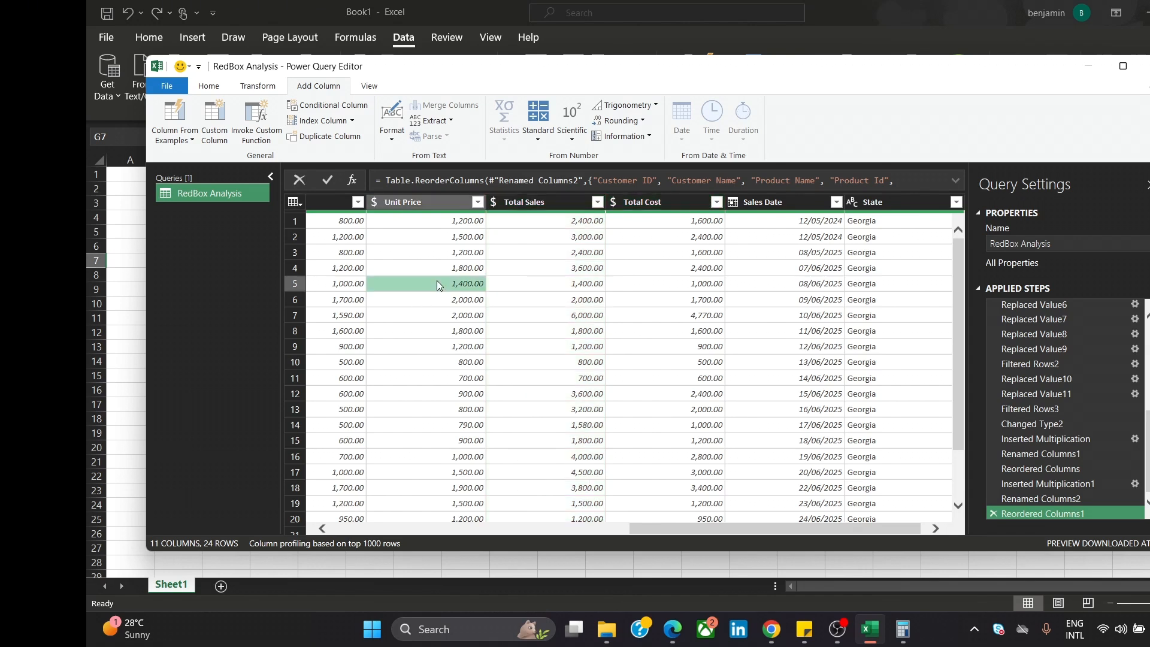
click(553, 203)
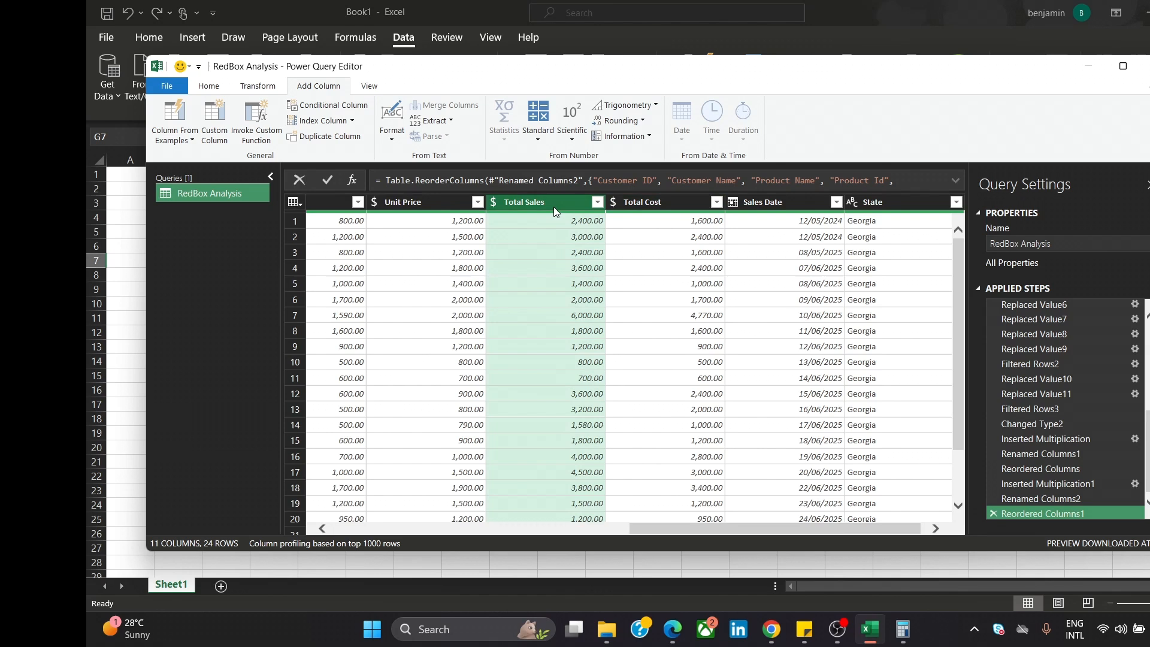
ctrl+click(647, 202)
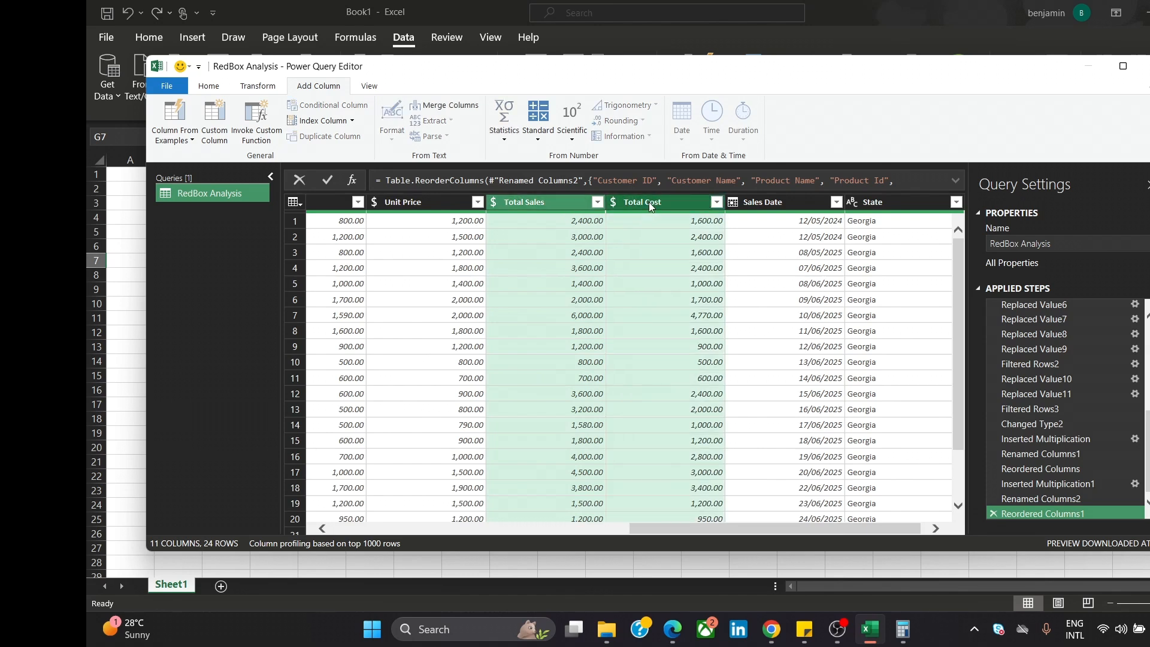
click(535, 120)
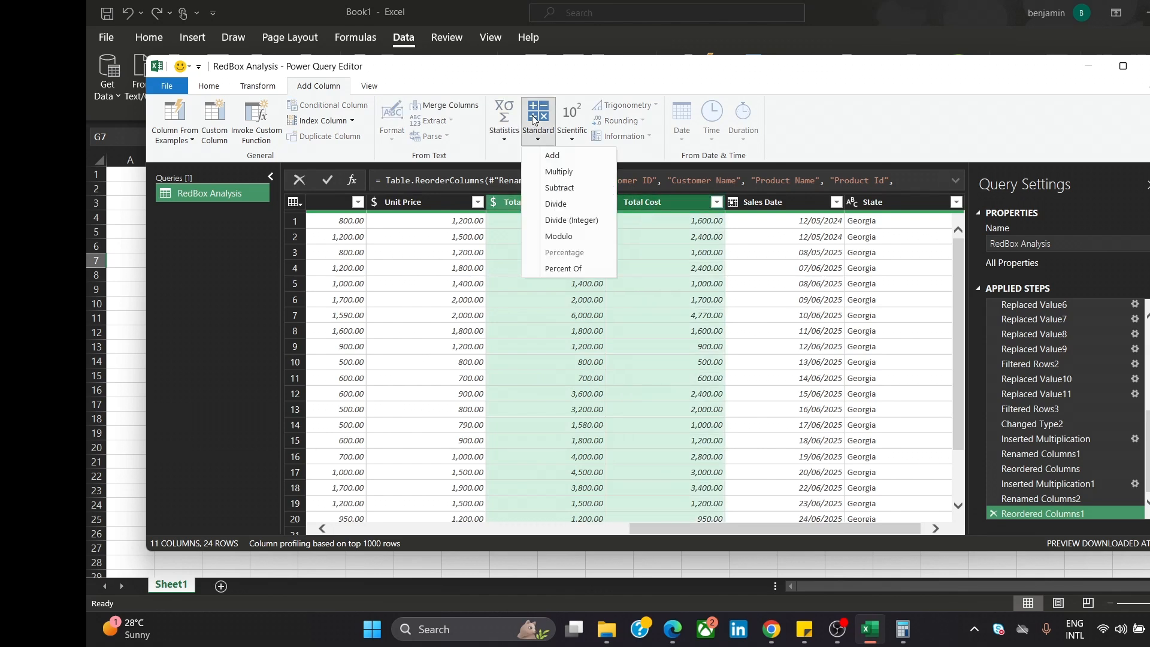
click(588, 187)
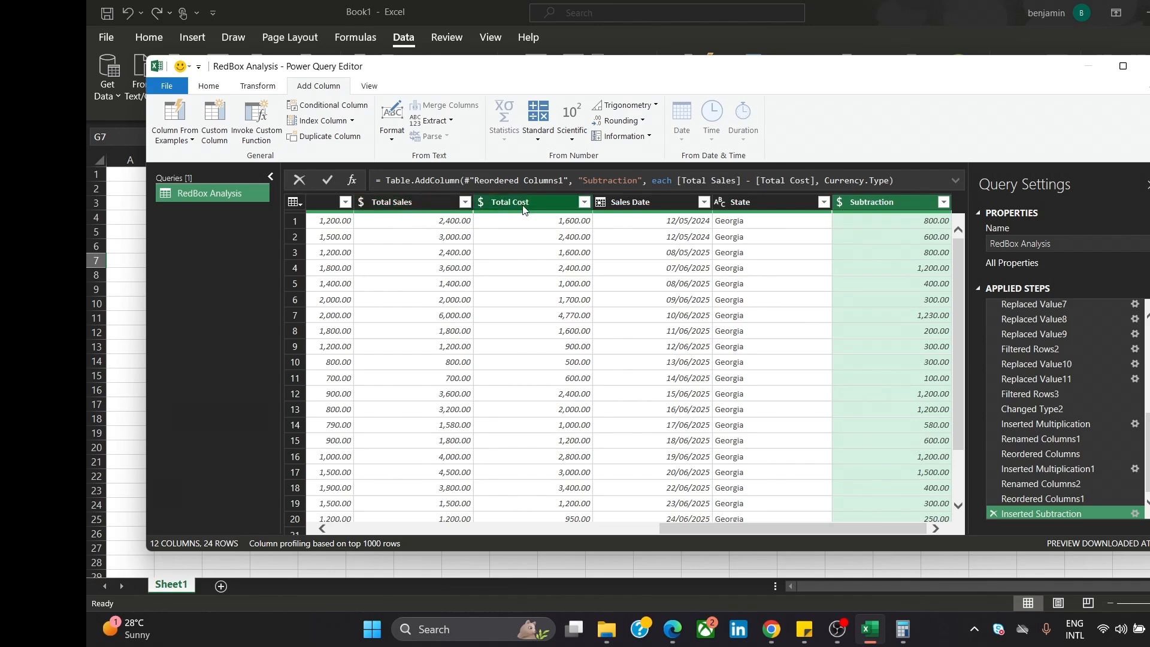
- Rename the Subtraction column to Profit and place it between Total Cost and Sales Date
double_click(875, 202)
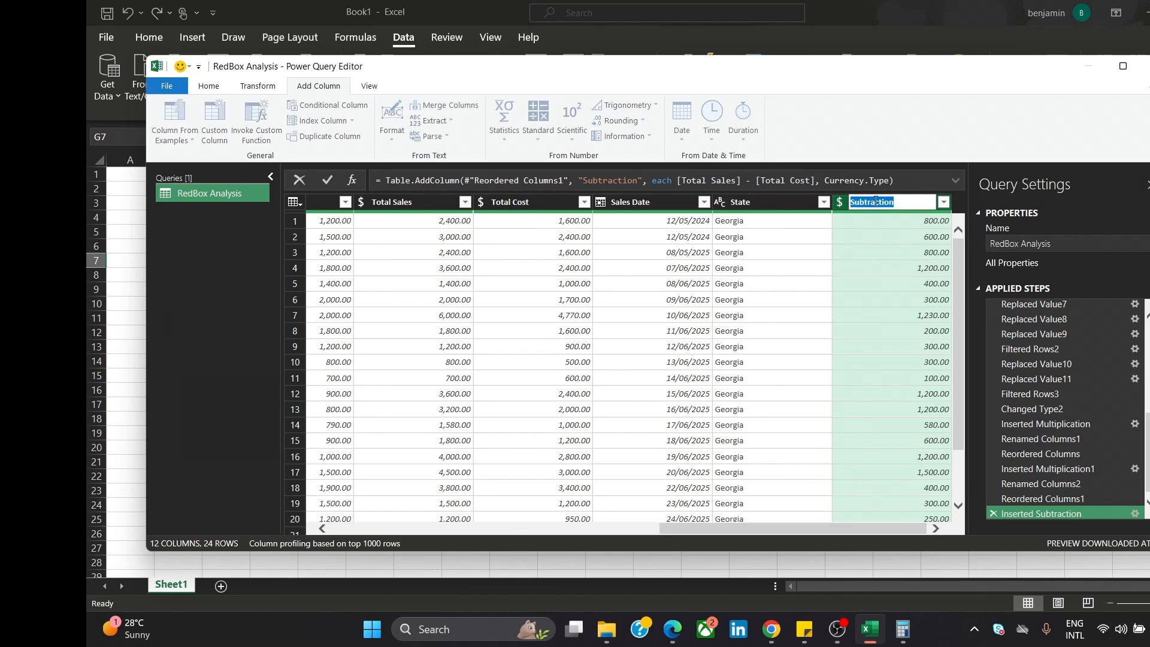
text(Profit)
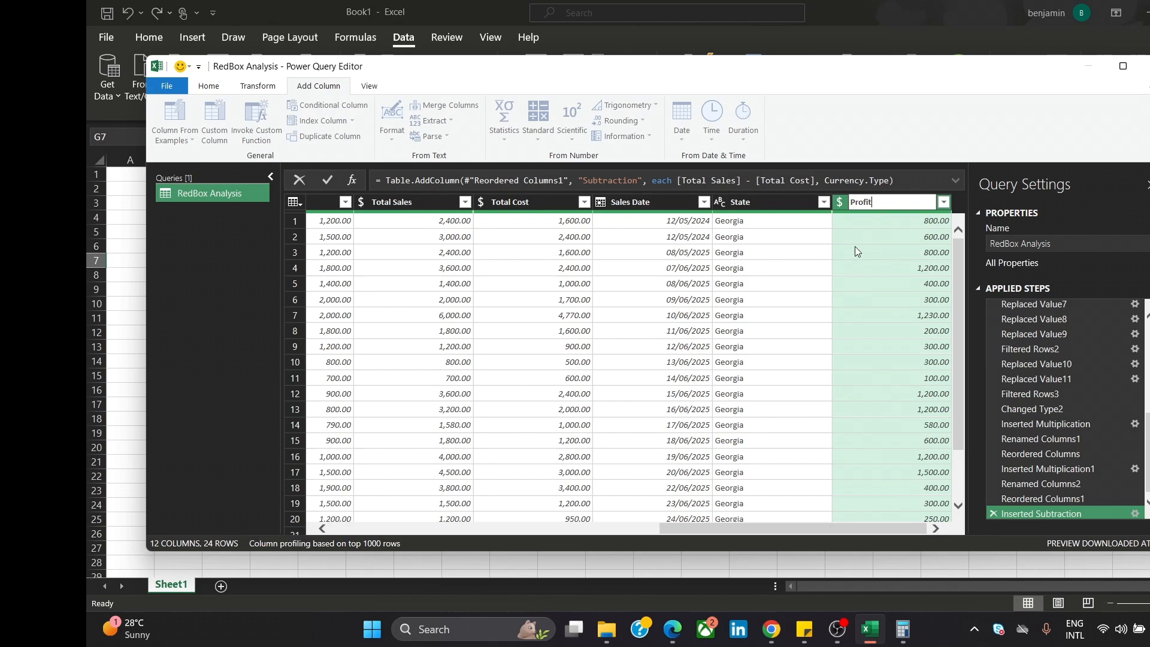
key(Return)
drag(914, 204, 676, 220)
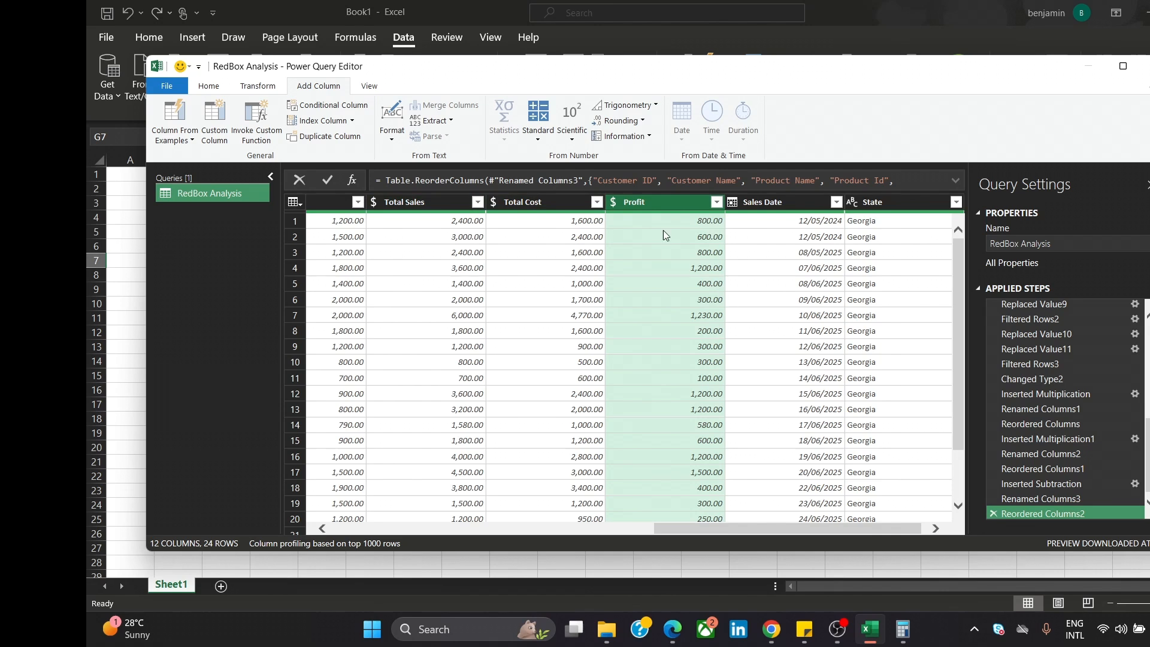
- Switch to Calculator and check the first row's profit by subtracting 1600 from 2400
click(902, 630)
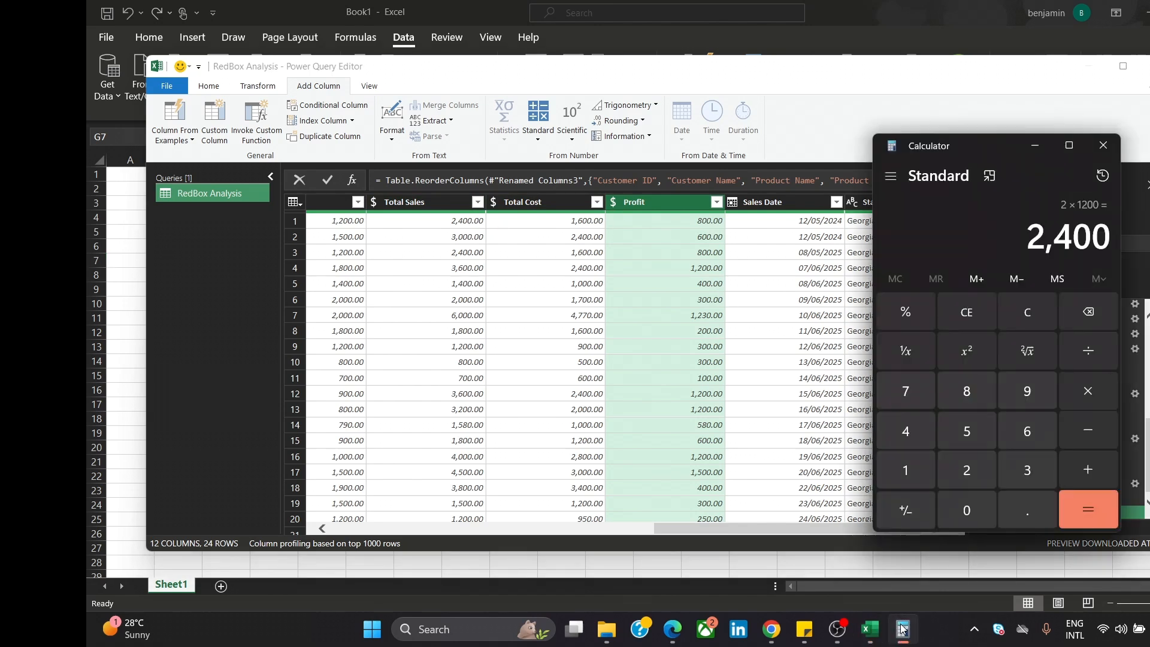
click(979, 312)
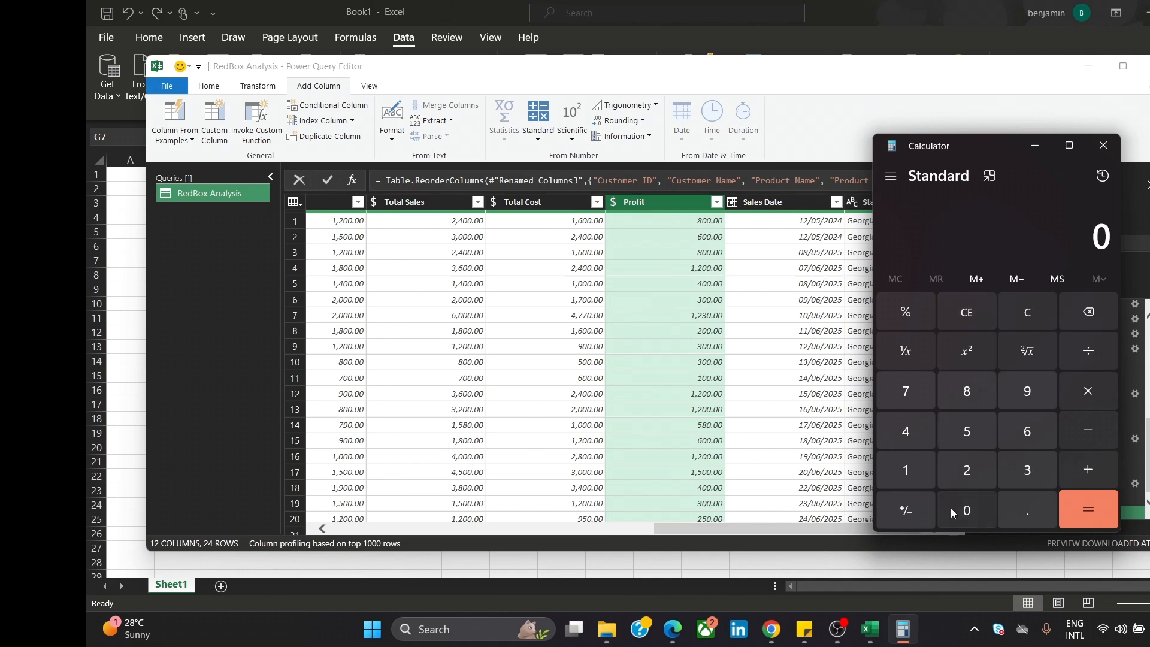
click(961, 477)
click(906, 431)
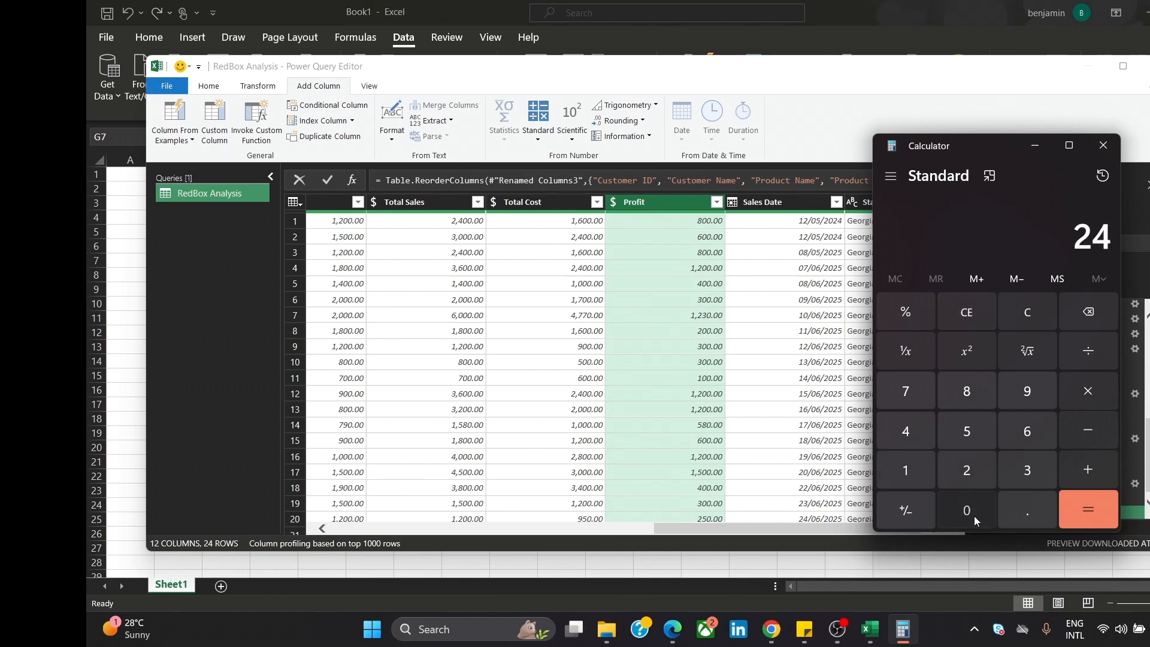
double_click(966, 510)
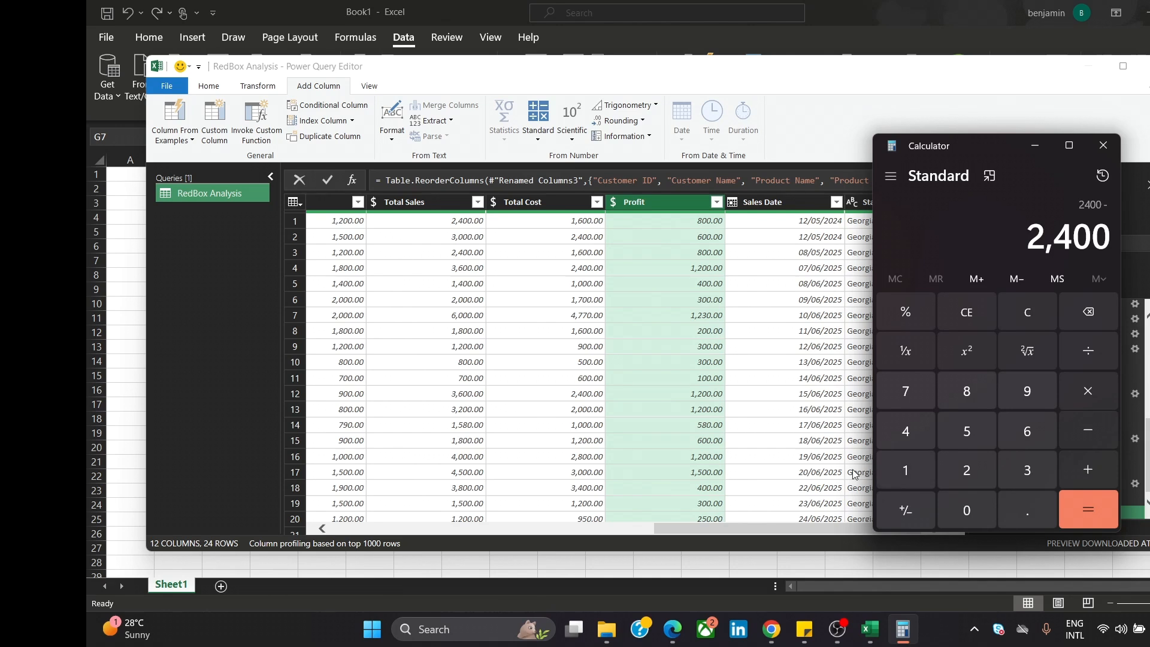
click(906, 470)
click(1013, 429)
double_click(966, 511)
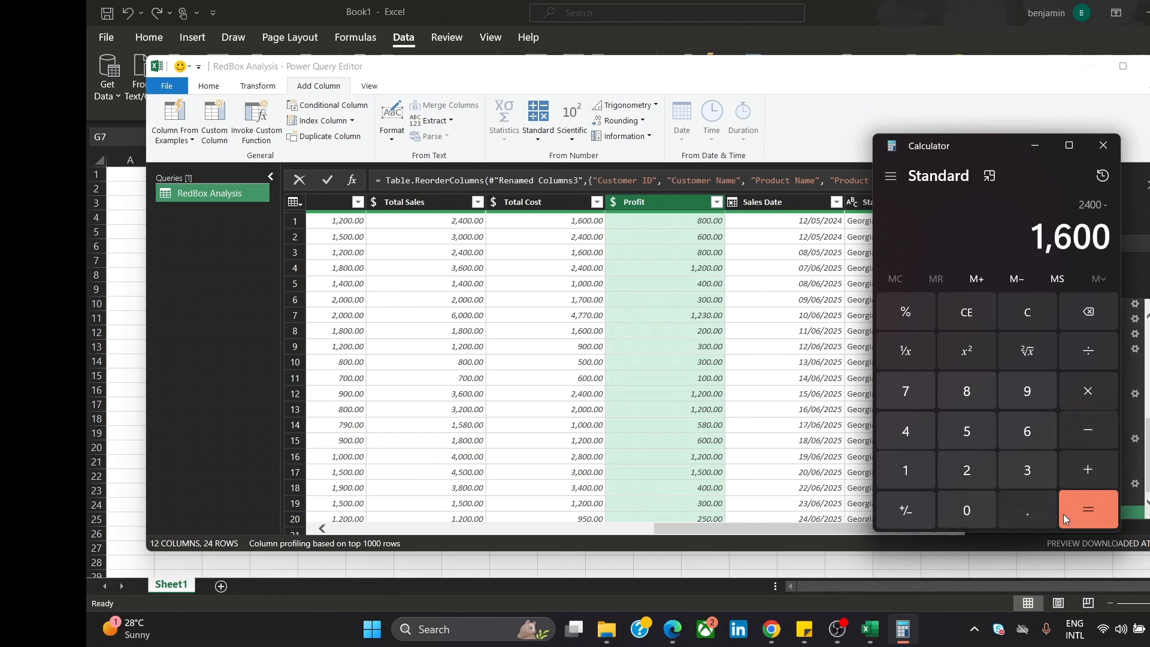
click(1100, 511)
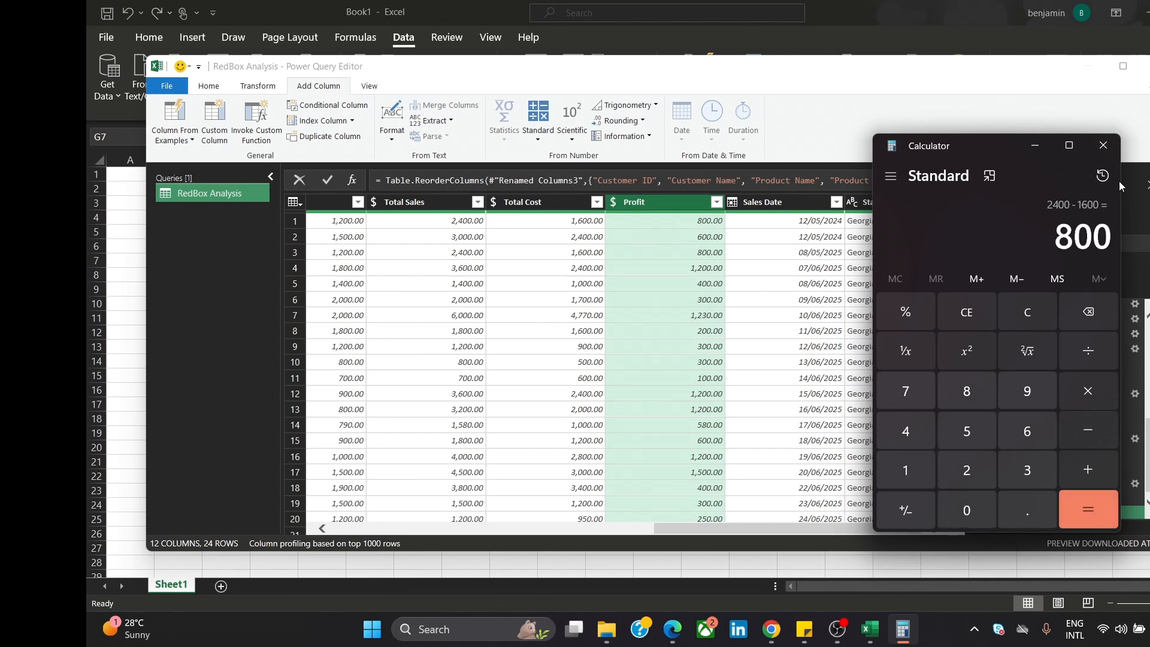
click(1036, 146)
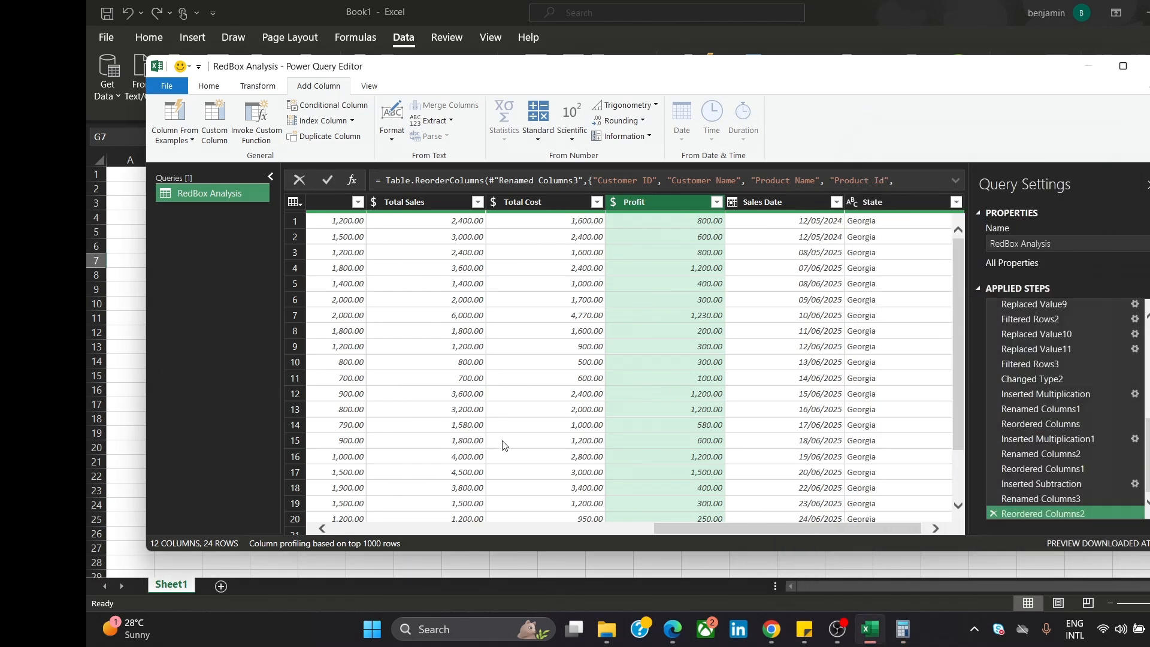
- Close the Power Query Editor and load the RedBox Analysis query into the workbook
drag(711, 529, 786, 530)
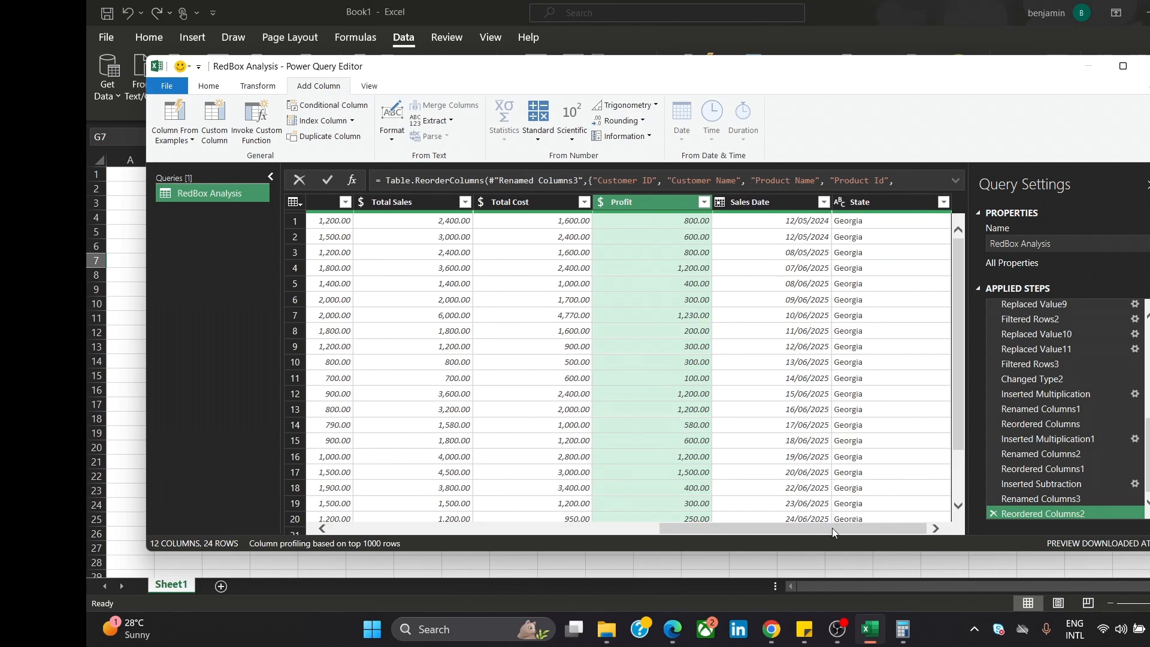
drag(833, 527, 478, 509)
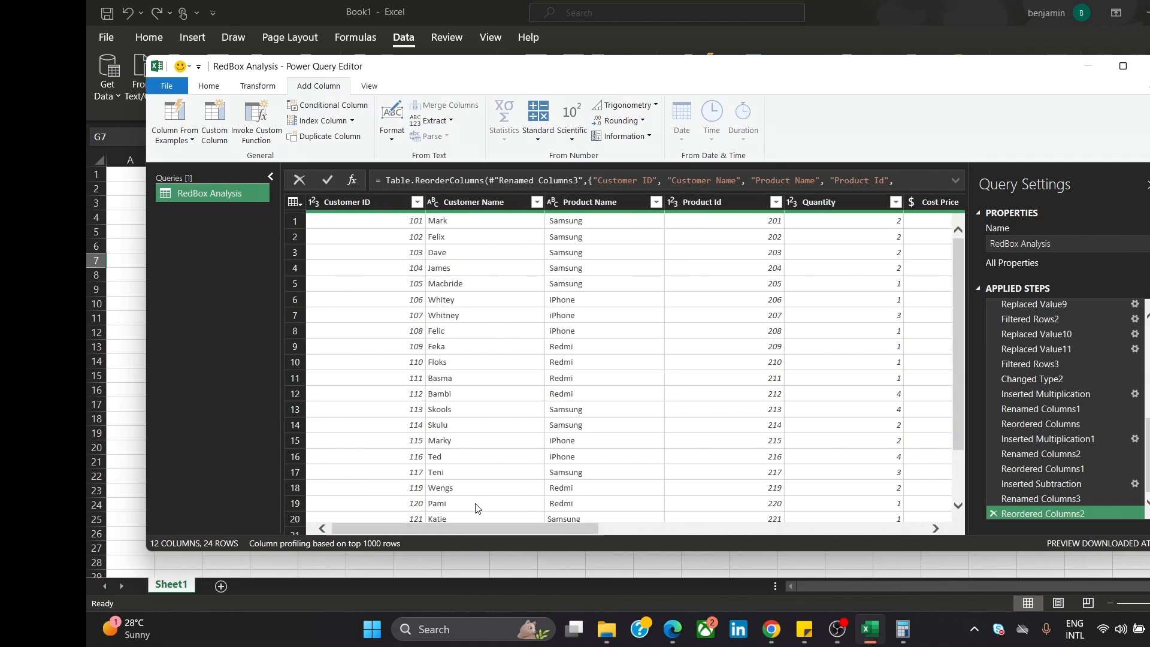
click(208, 87)
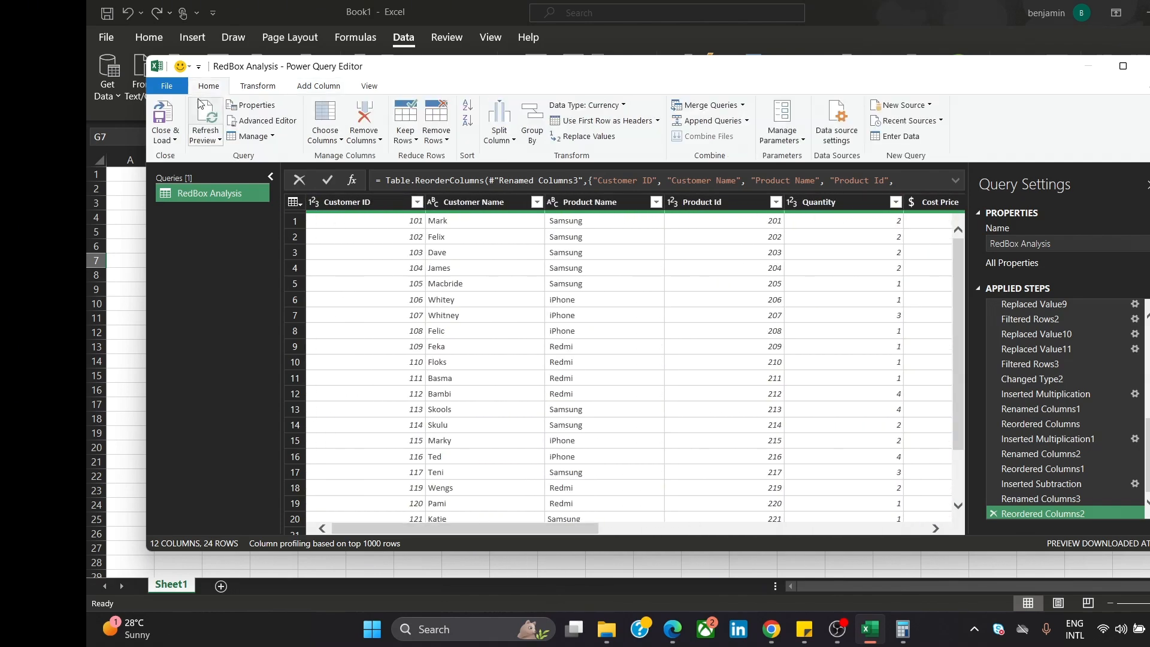
click(164, 123)
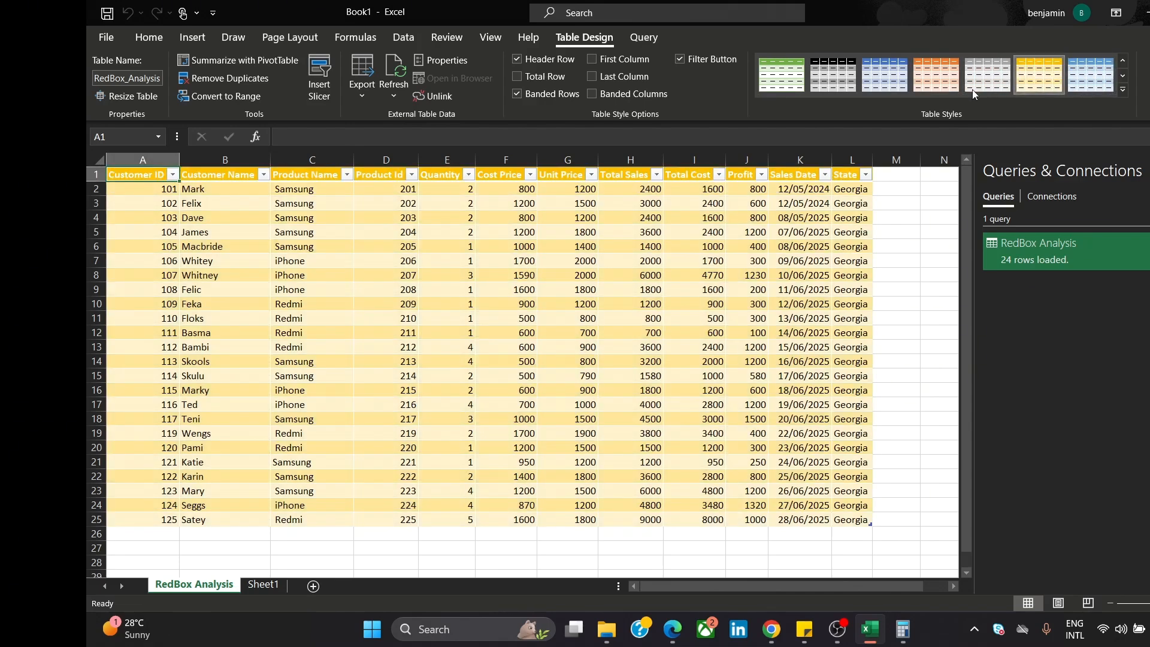
- Try out several table styles on the loaded RedBox Analysis table and apply the green banded one
click(797, 76)
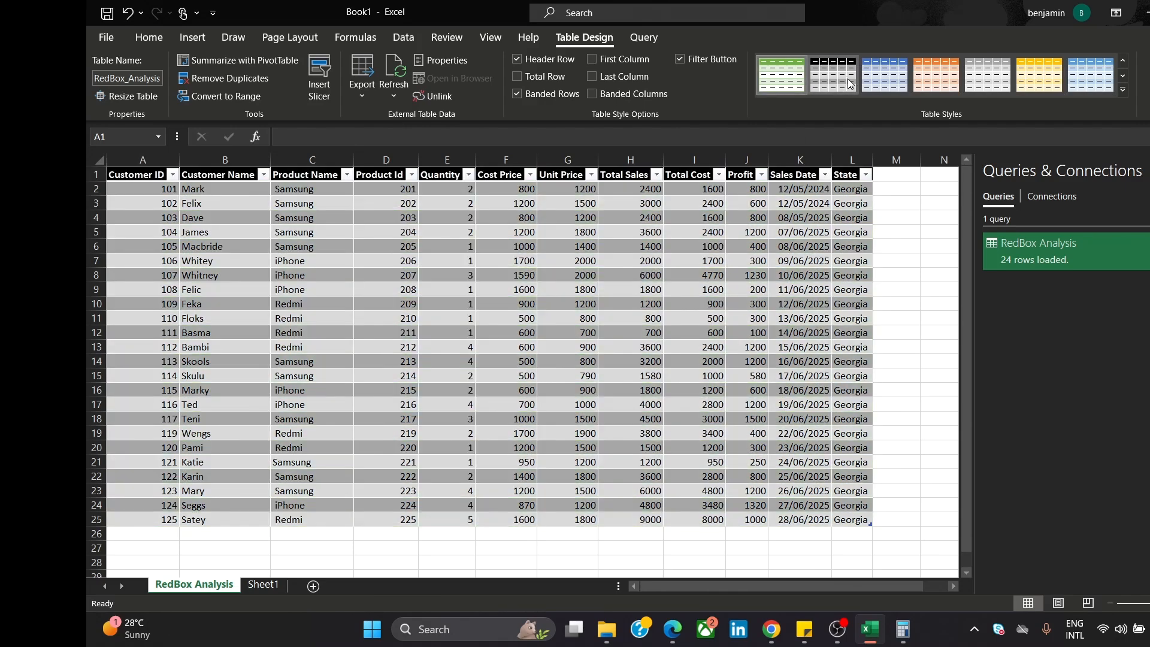
click(850, 84)
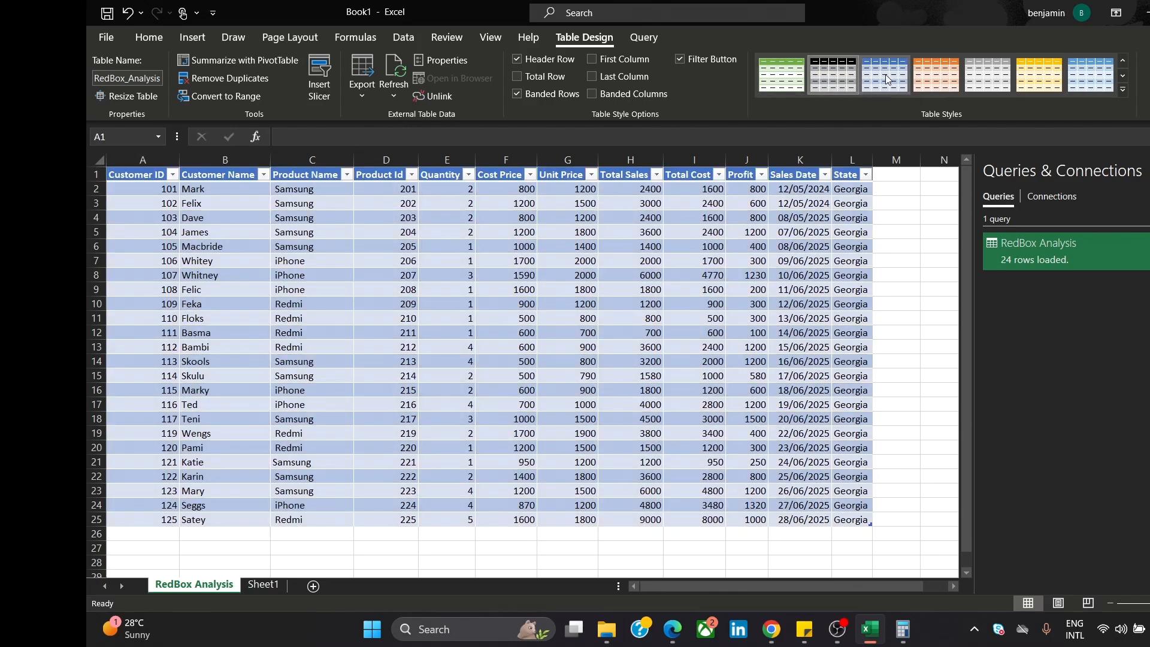
click(887, 80)
click(937, 80)
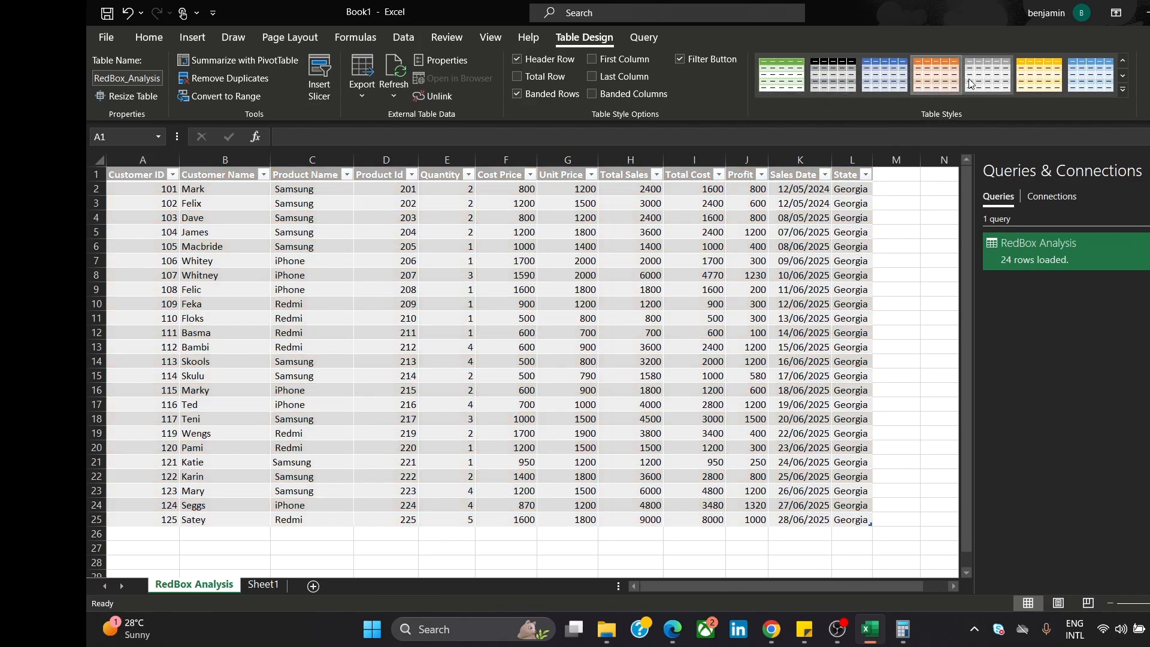
click(973, 84)
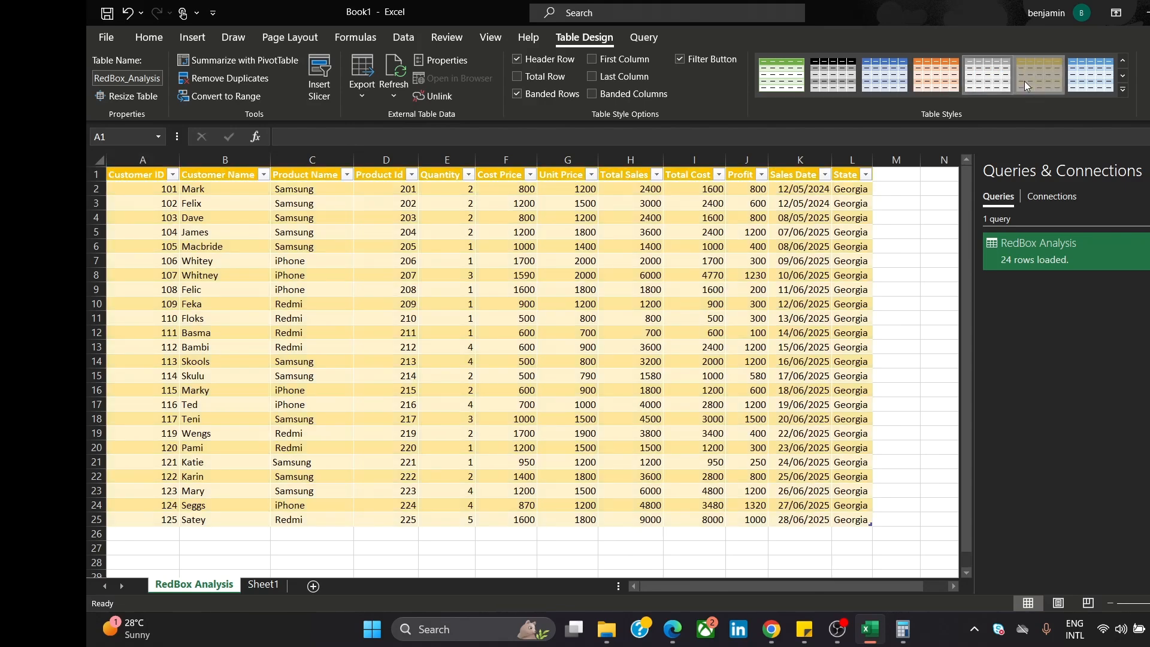
click(933, 80)
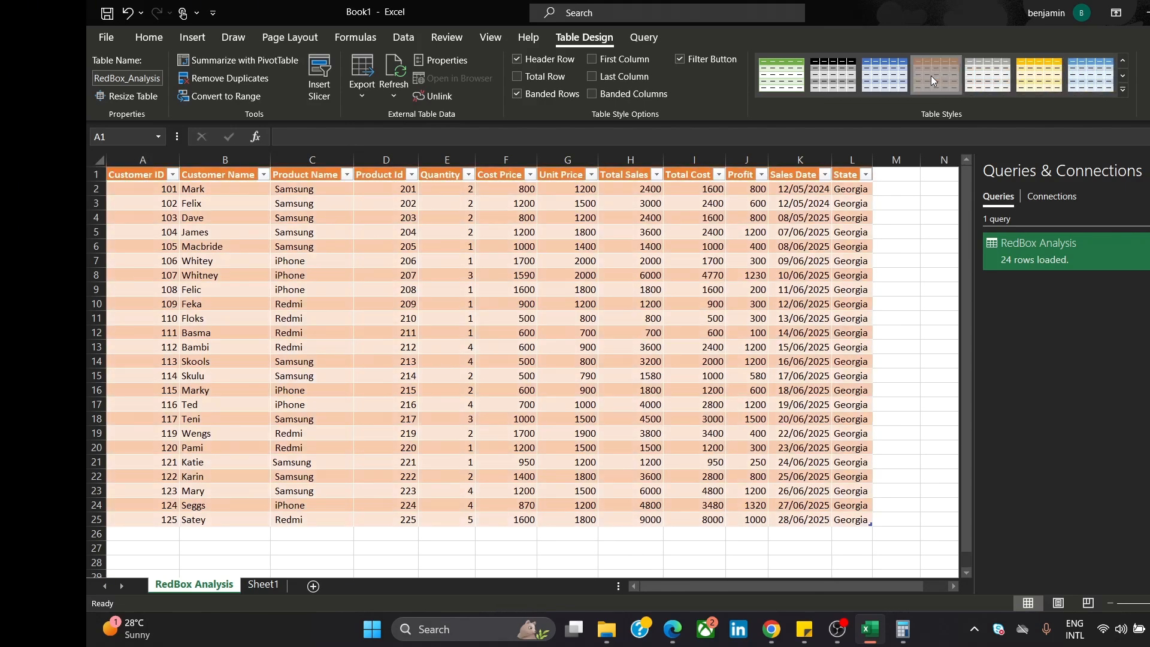
click(792, 76)
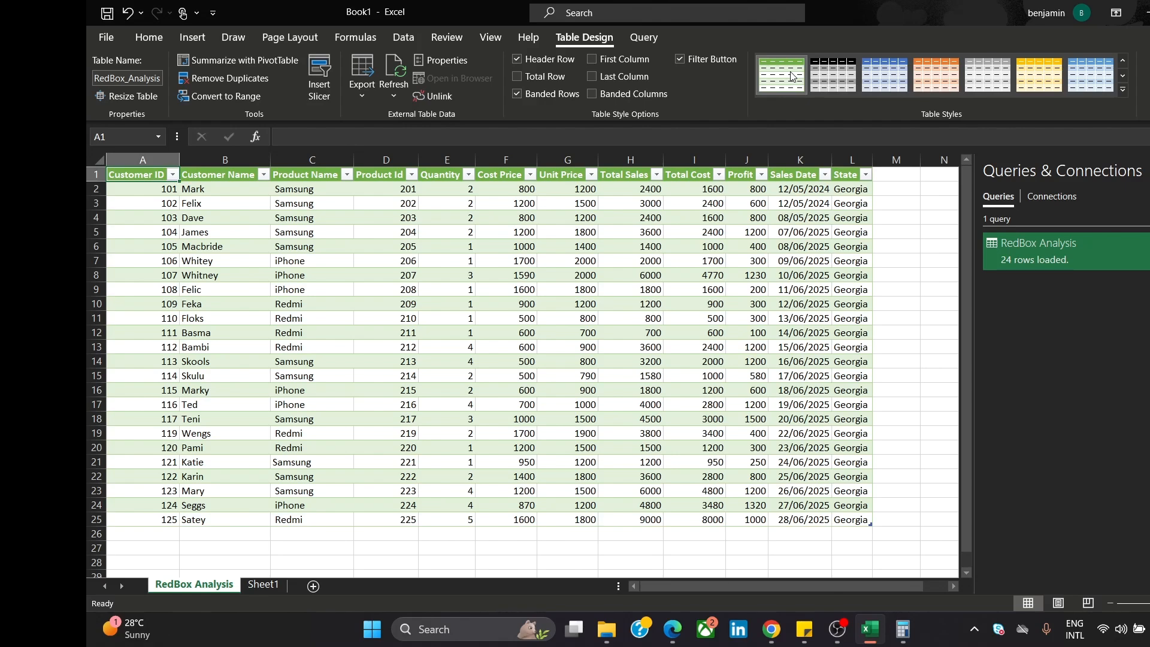
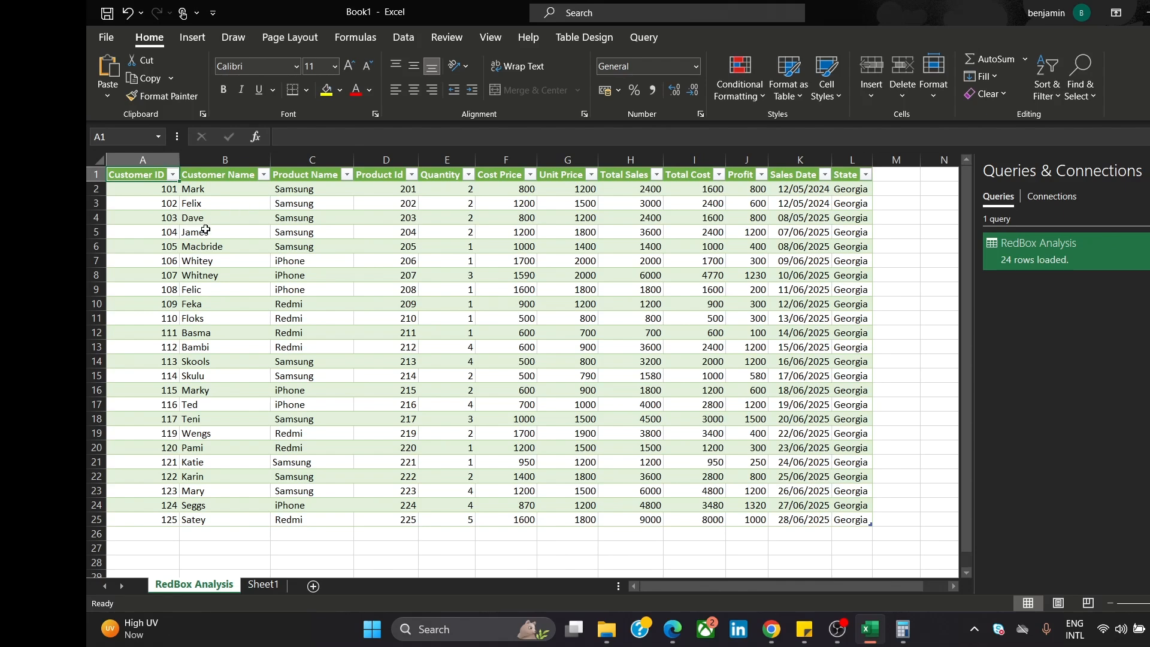
- Create a PivotTable from the RedBox_Analysis table on a new worksheet
click(227, 201)
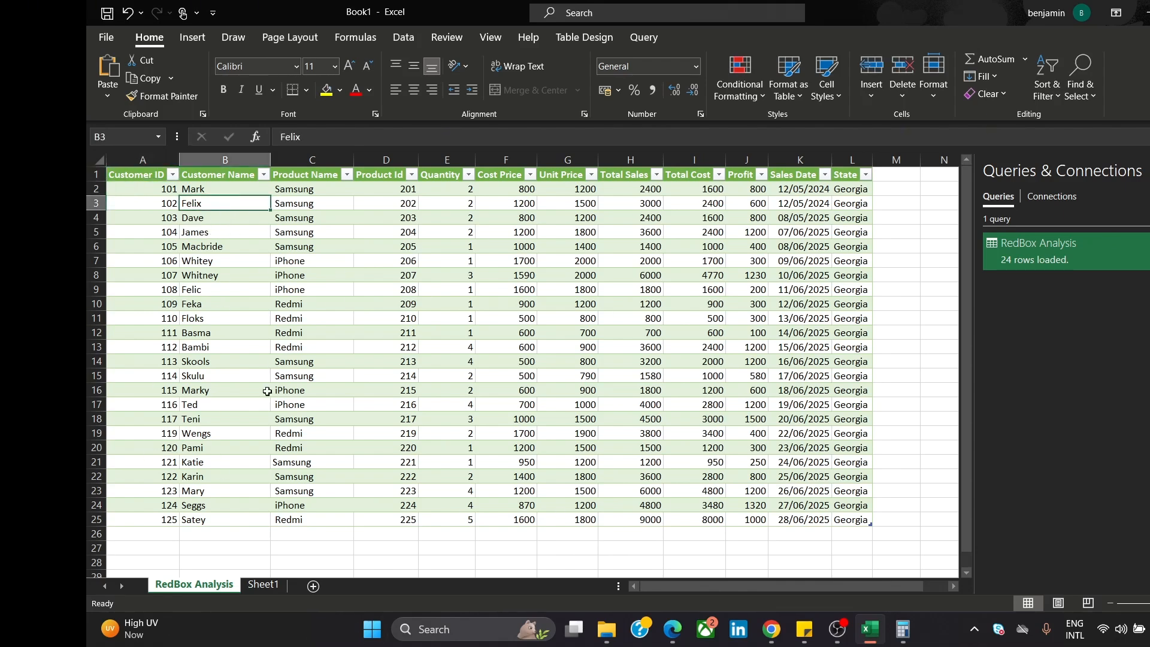
click(189, 42)
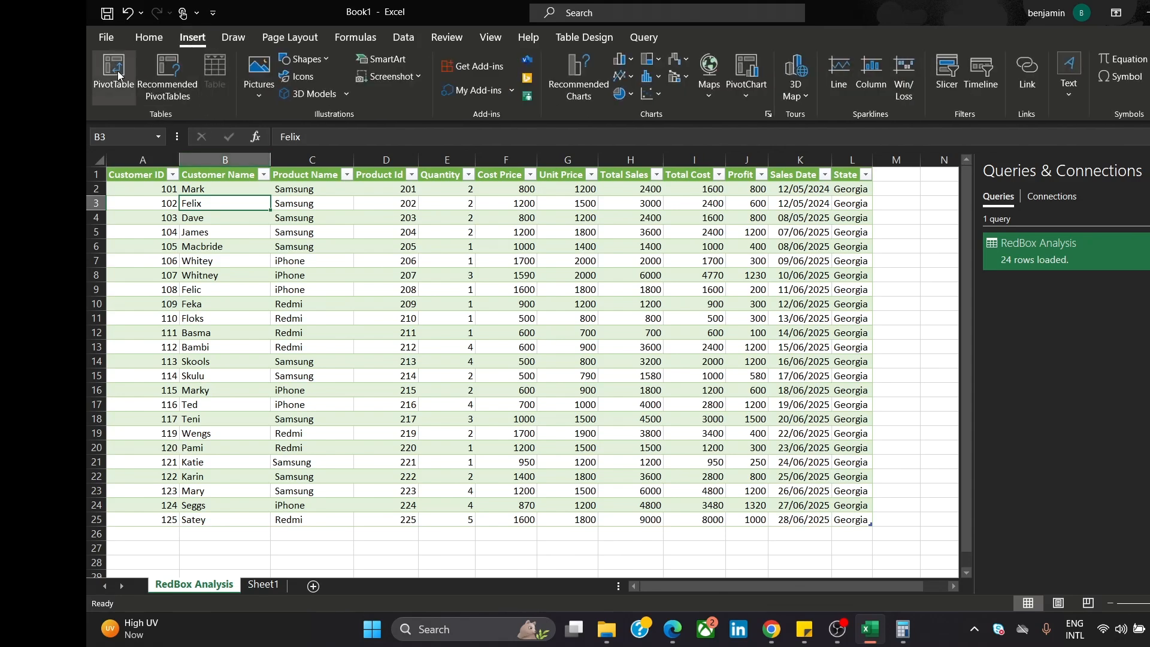
click(117, 70)
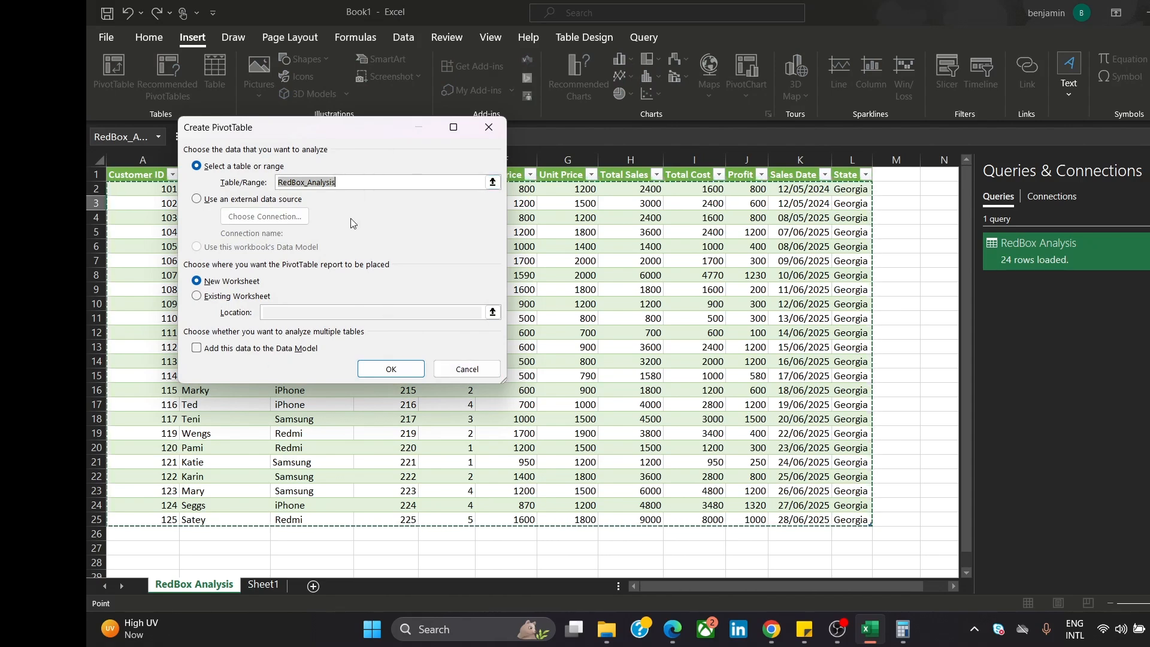
click(386, 367)
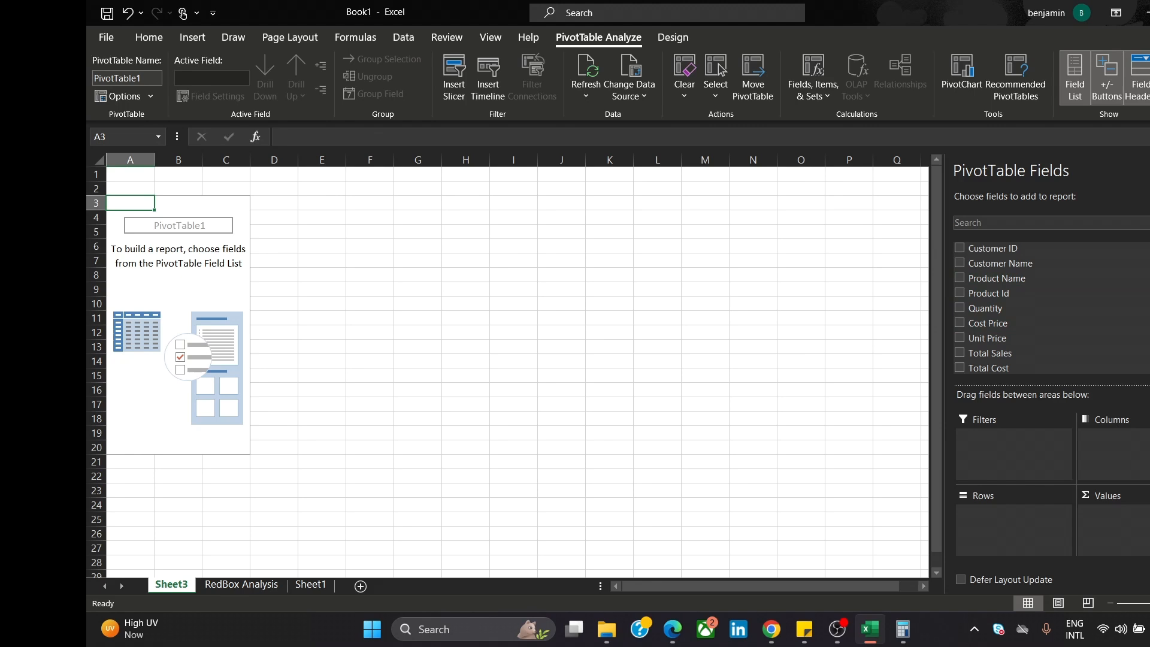
- Try Total Sales as a value field in the PivotTable and remove it again
scroll(1019, 306, down, 3)
scroll(1019, 305, up, 3)
scroll(1019, 306, down, 3)
scroll(1018, 299, down, 3)
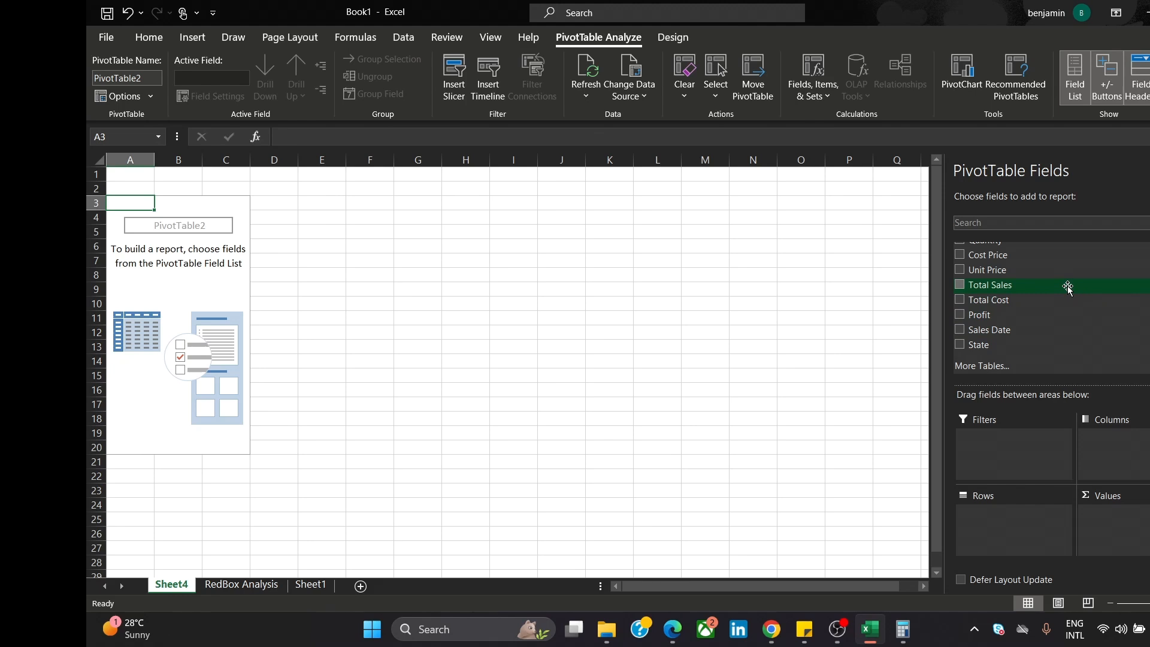
drag(1068, 288, 1118, 530)
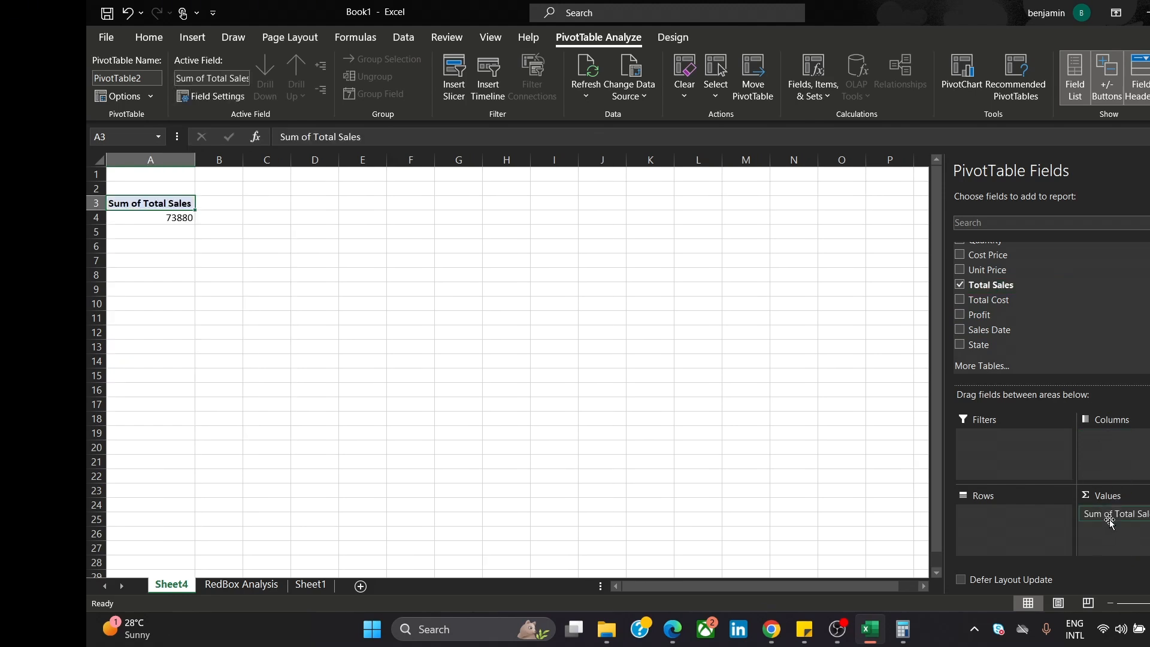
click(1144, 519)
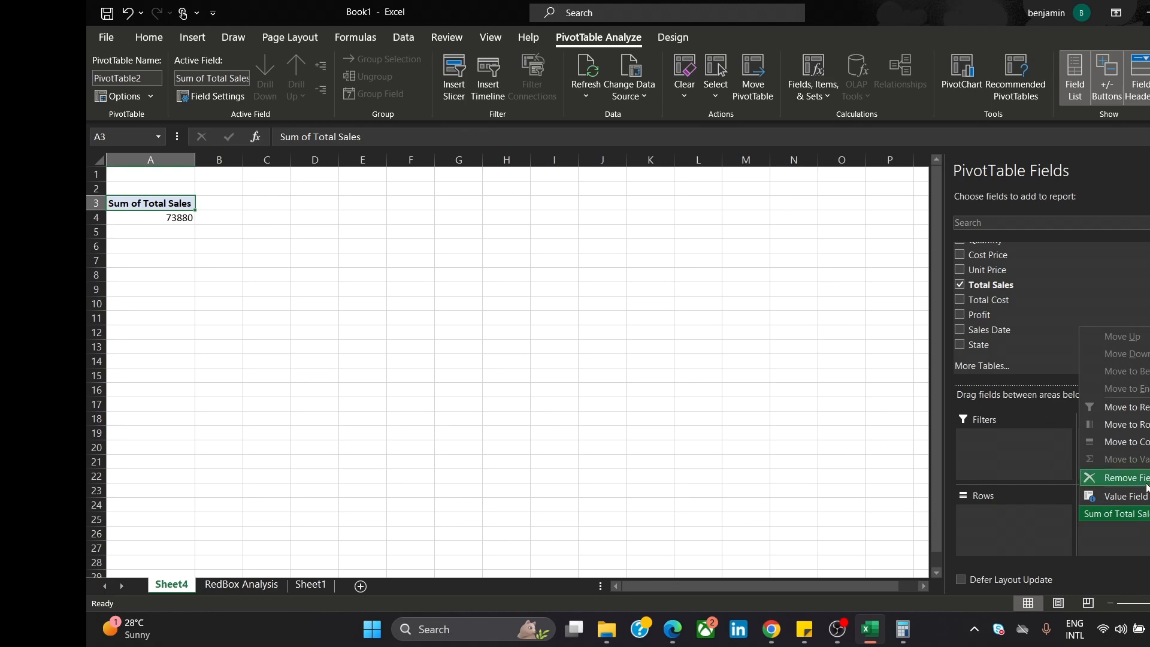
click(1147, 481)
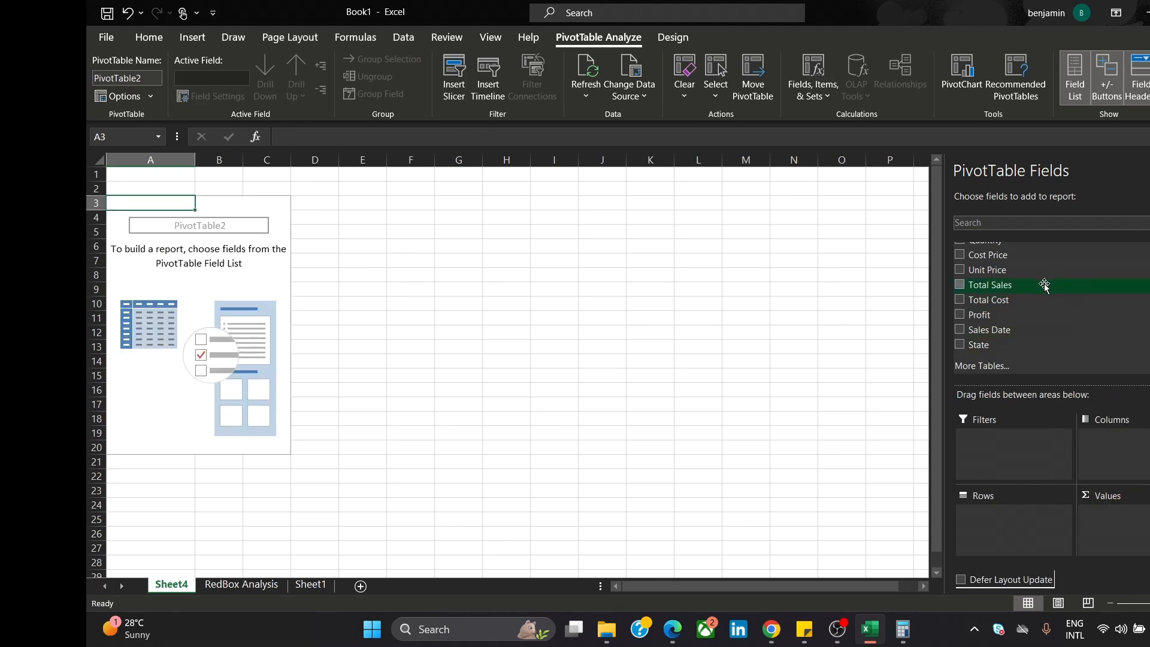
- Summarize Total Sales by customer in the PivotTable, using Total Sales as values and Customer Name as rows
drag(1045, 286, 1146, 513)
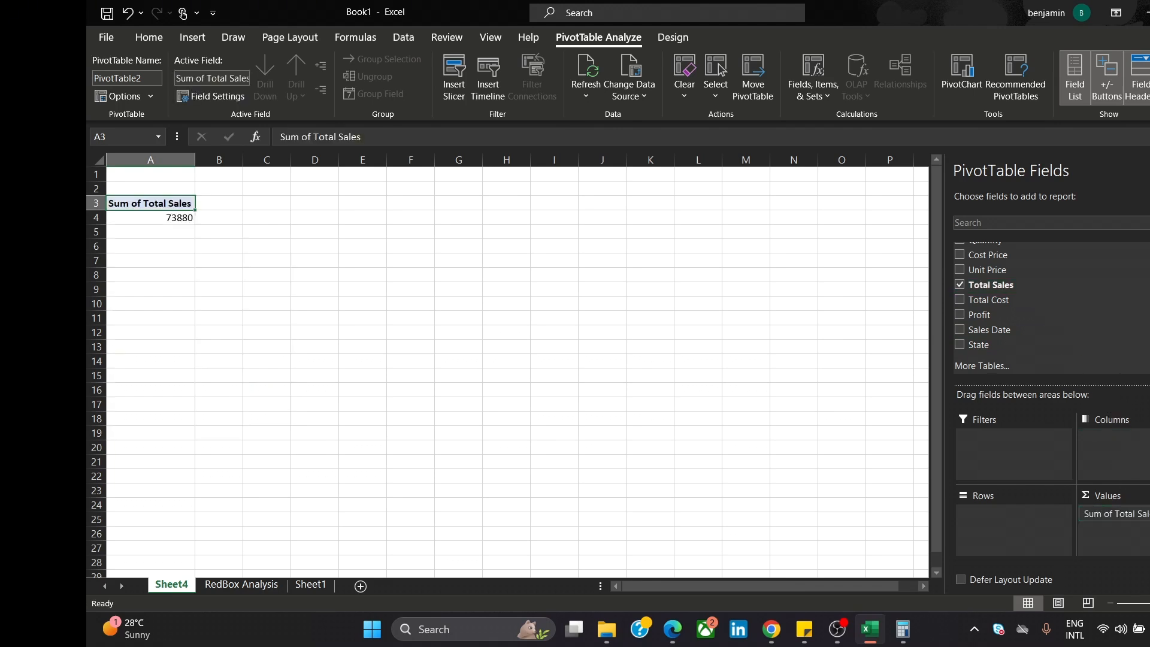
scroll(1052, 308, up, 2)
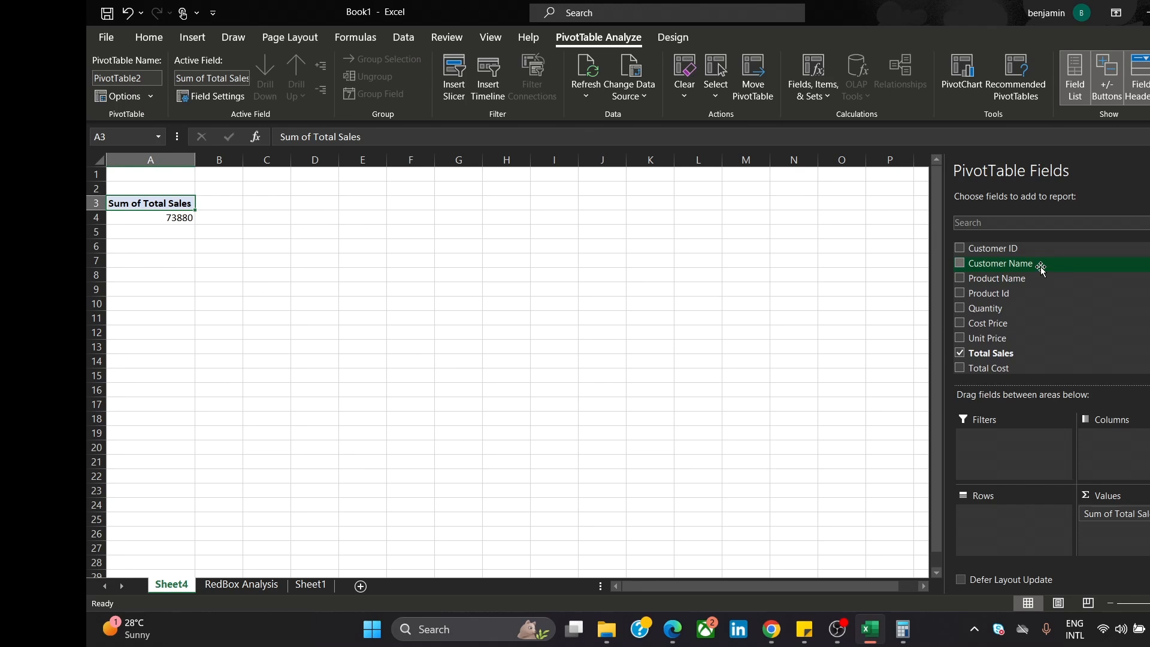
drag(1043, 269, 1010, 523)
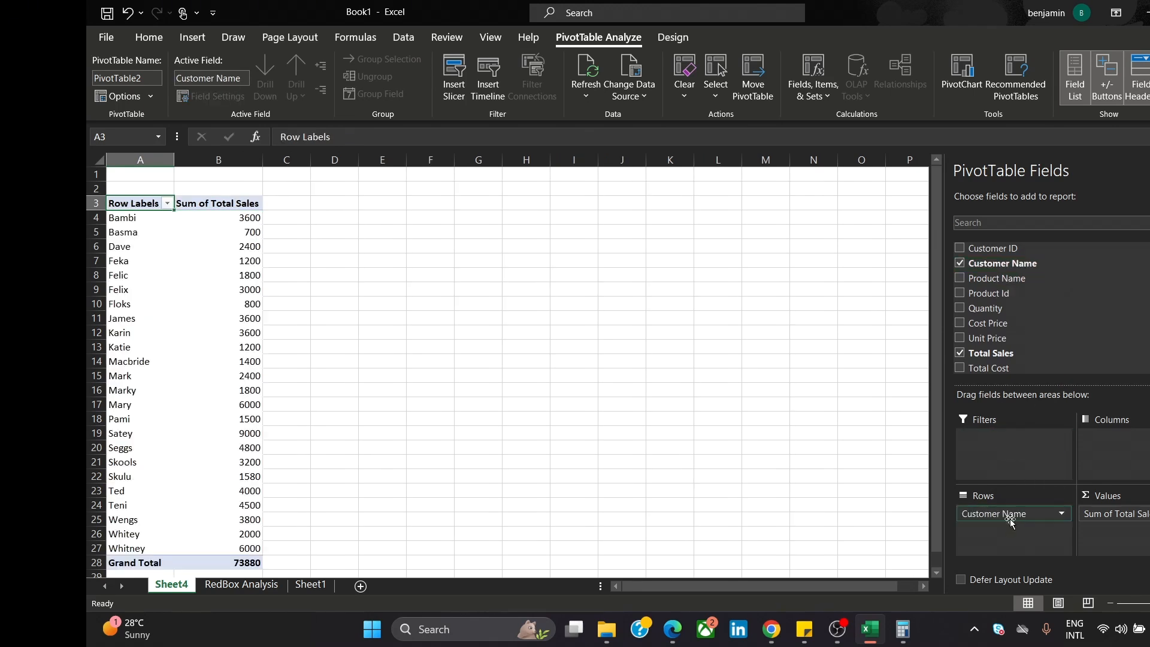
- Rename the PivotTable's Row Labels header in cell A3 to Customer Name
double_click(137, 205)
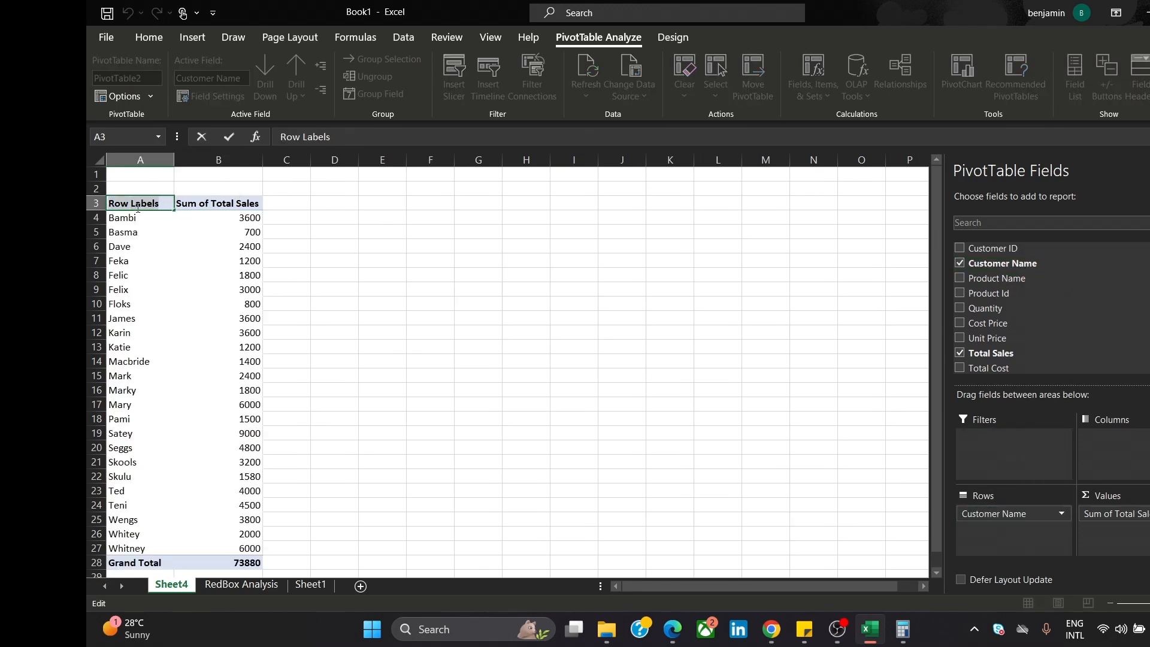
key(shift+Home)
text(Cust)
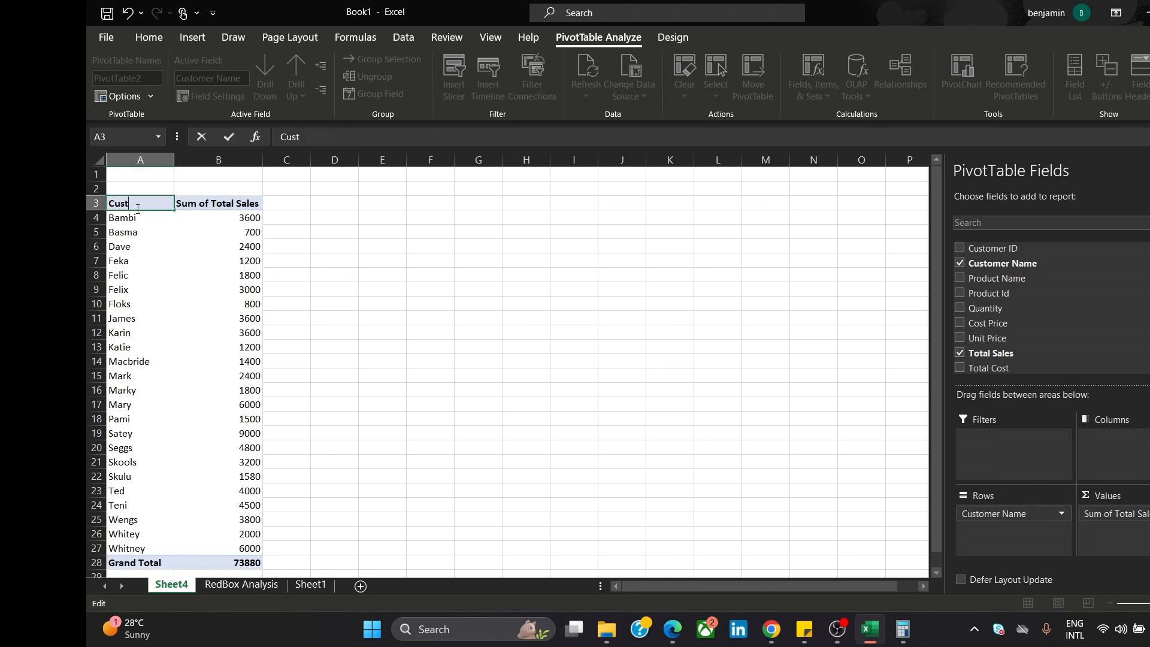
text(omer Name)
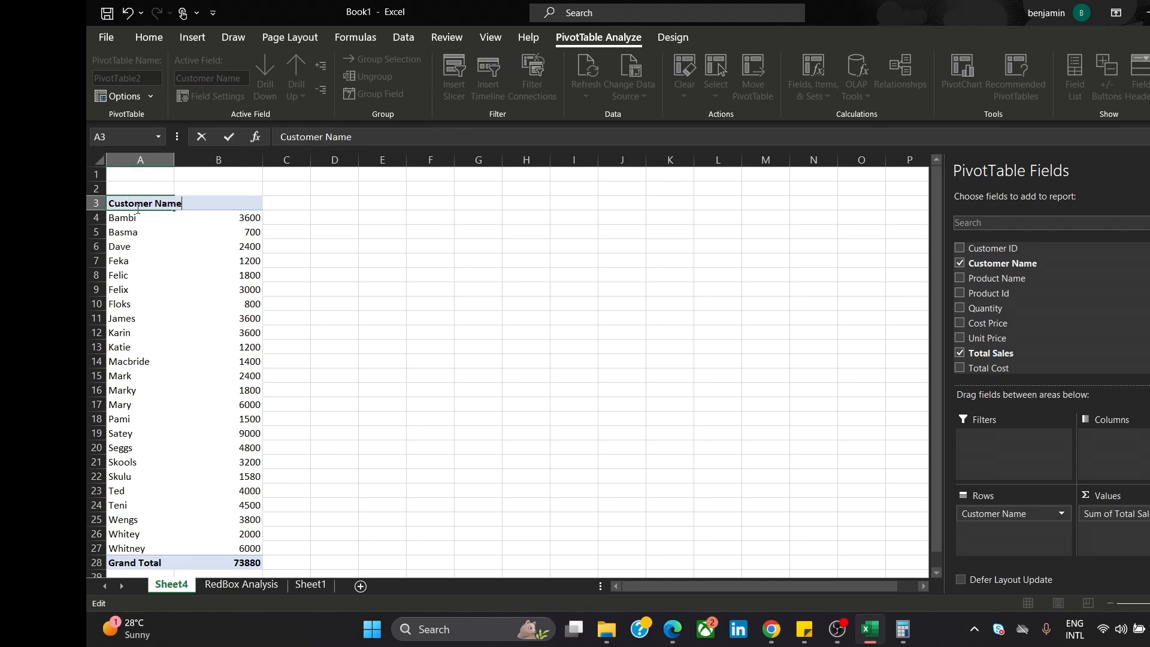
- Examine the pivot table's customer names alongside the total sales for each customer
click(308, 213)
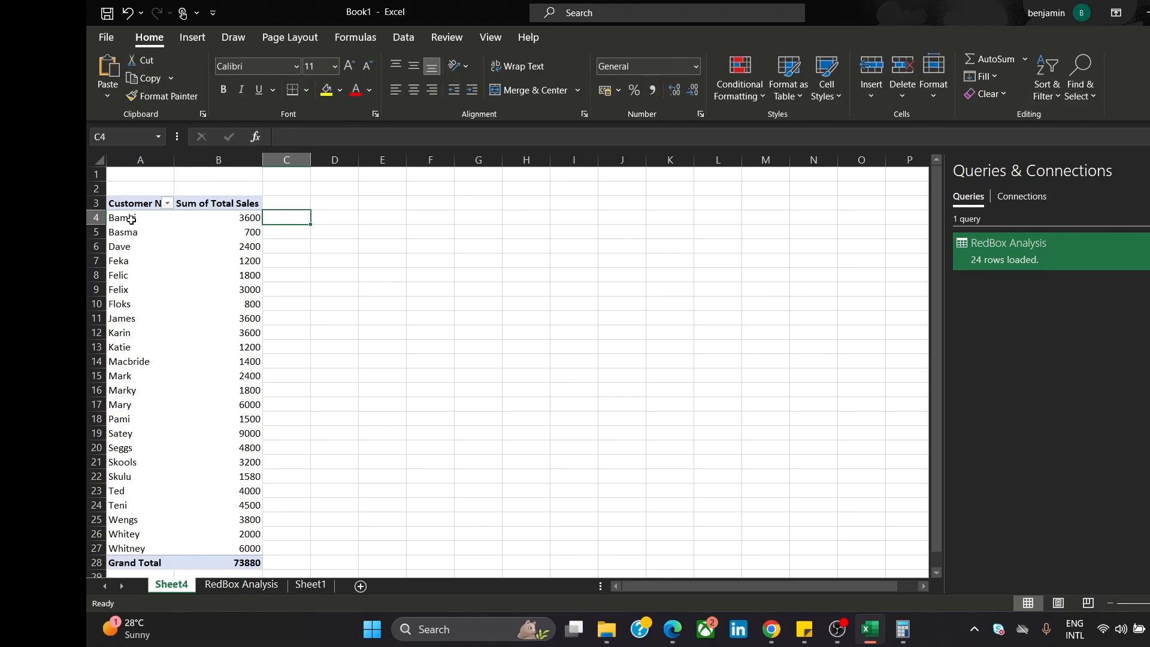
click(241, 223)
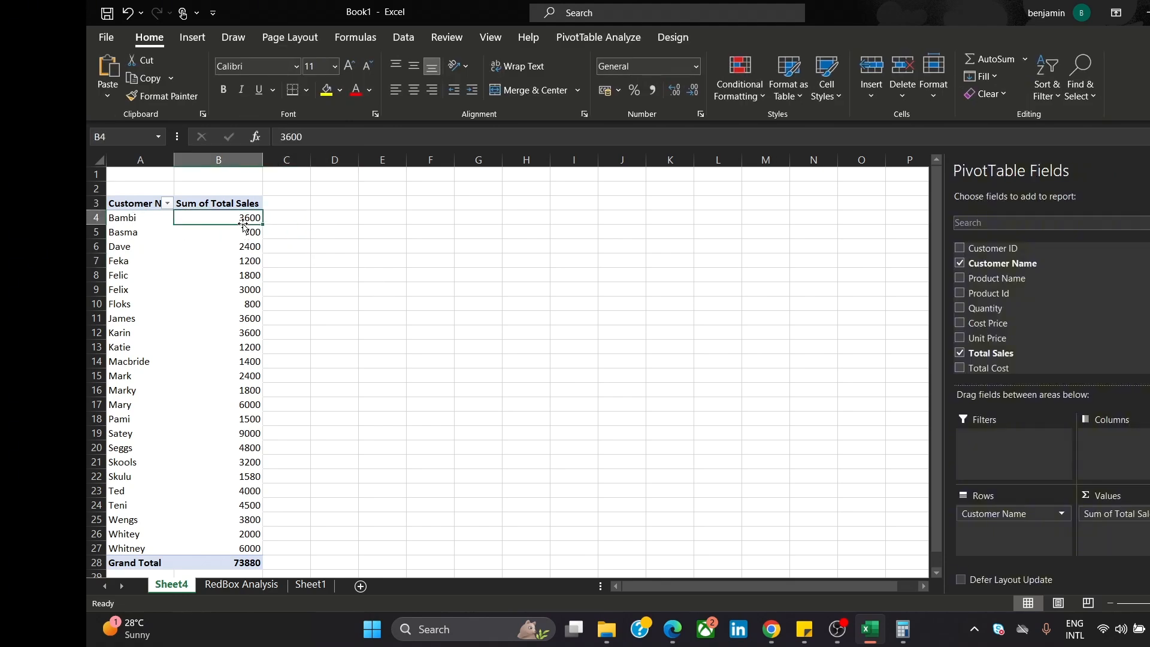
click(138, 217)
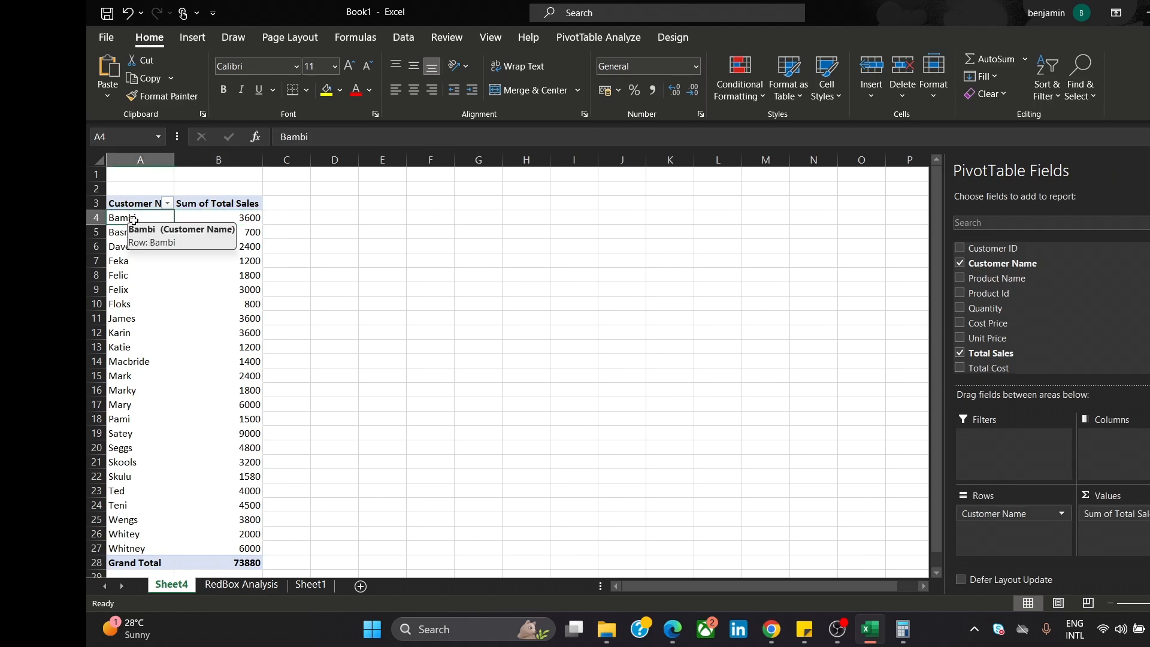
click(258, 218)
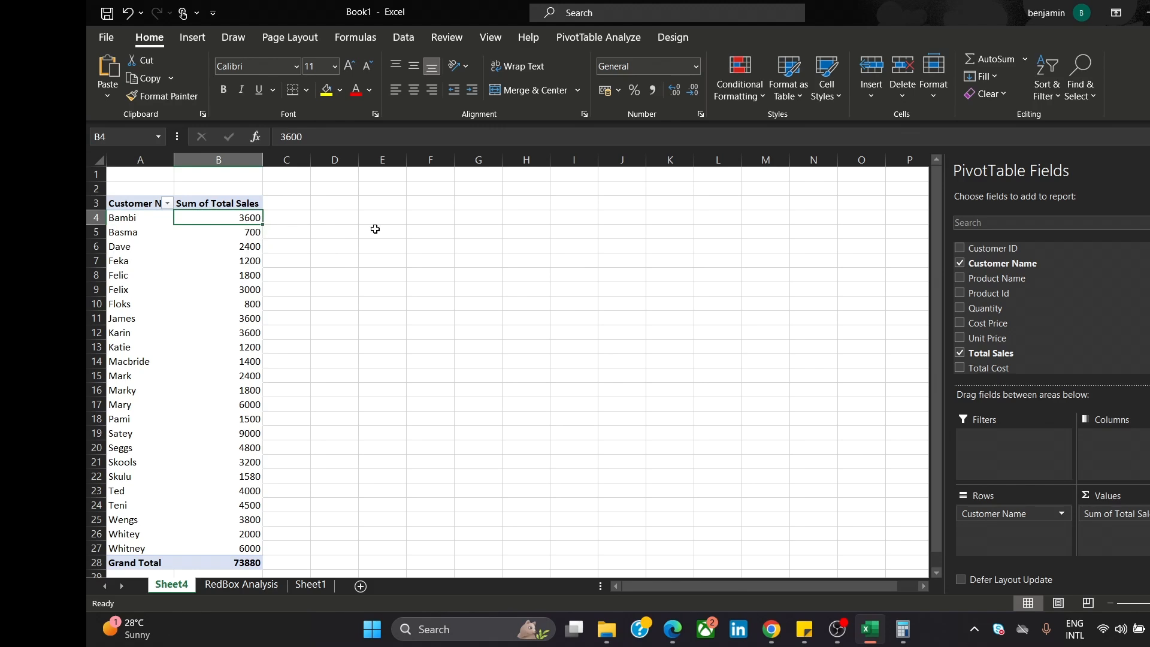
click(144, 232)
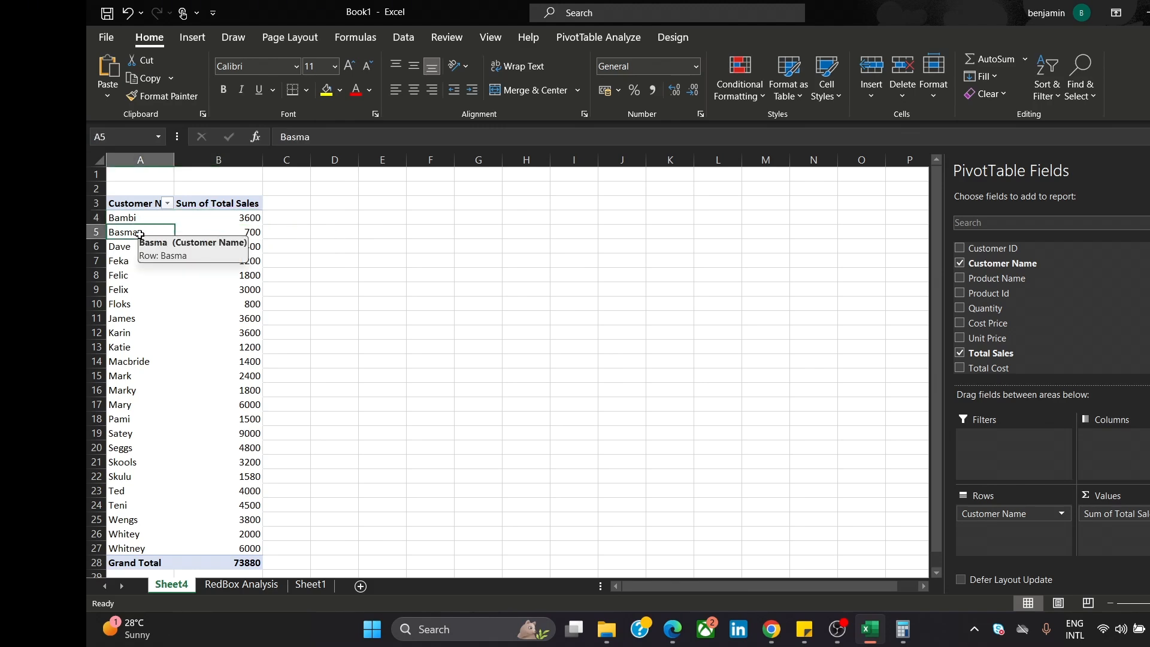
click(253, 236)
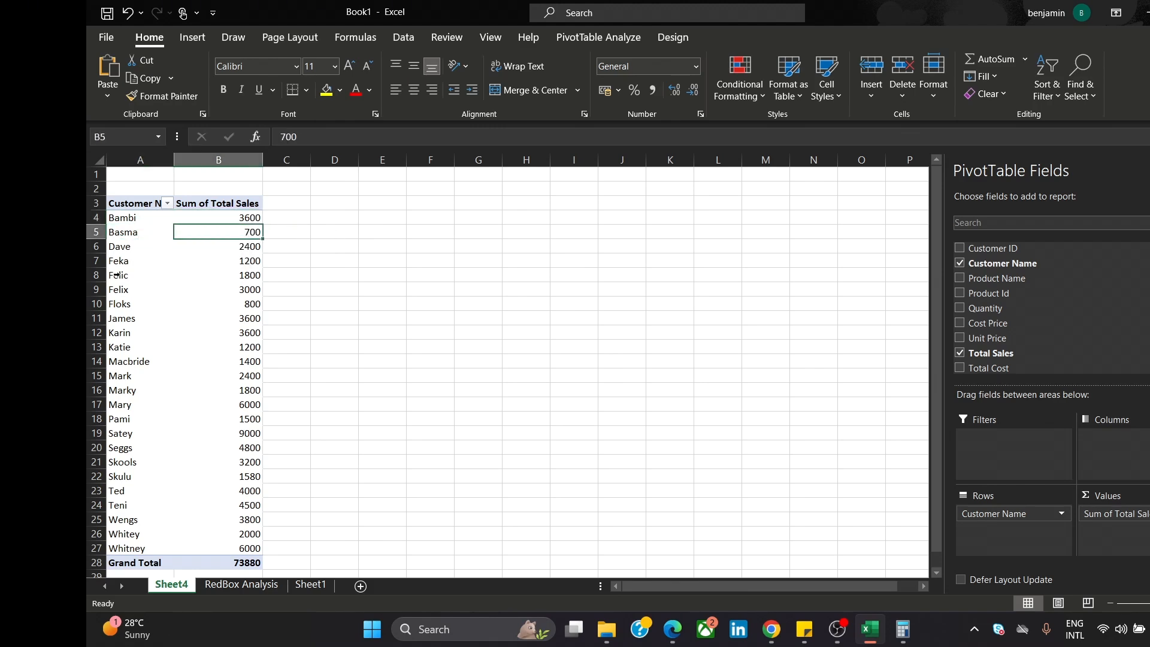
click(139, 248)
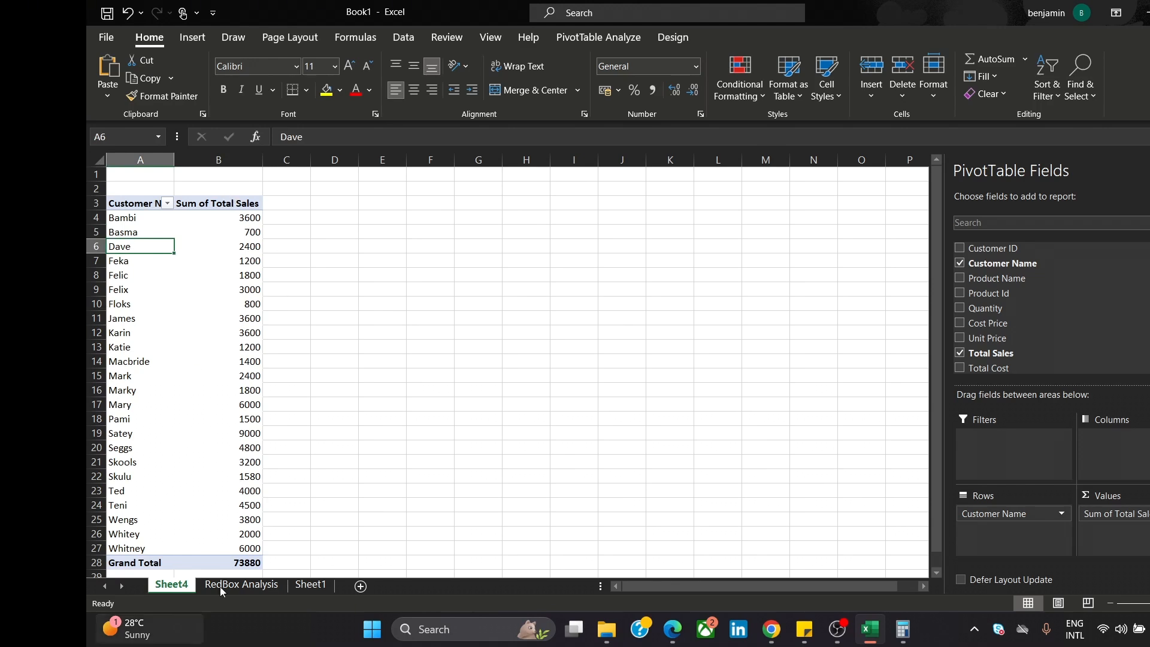
click(333, 289)
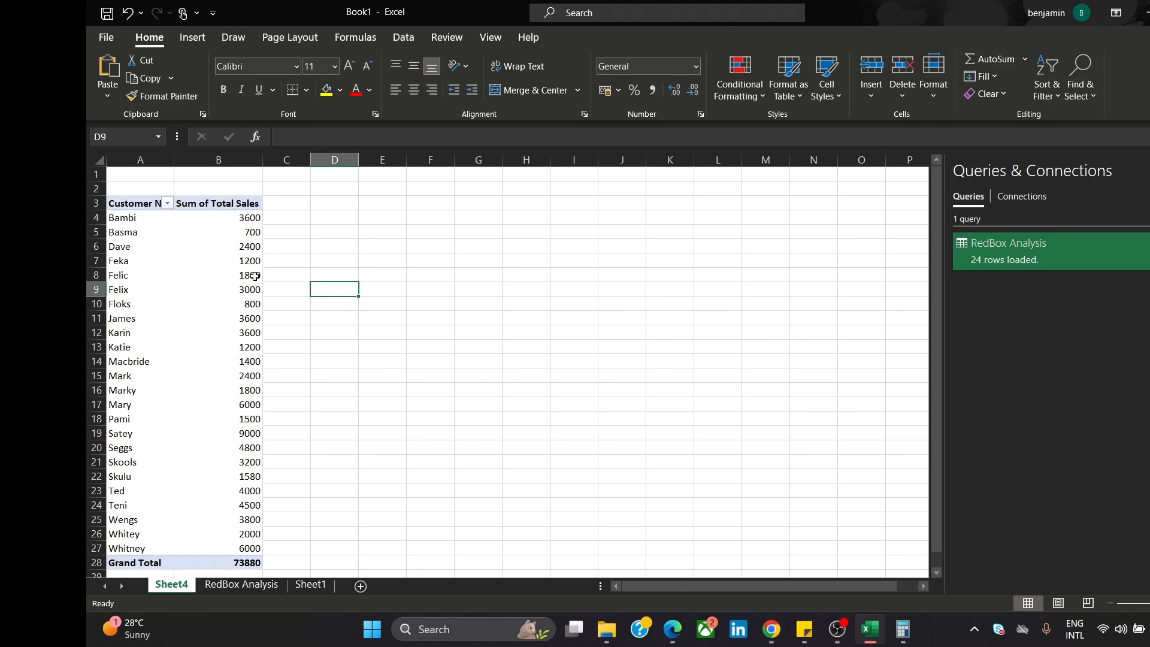
mouse_move(251, 257)
click(330, 232)
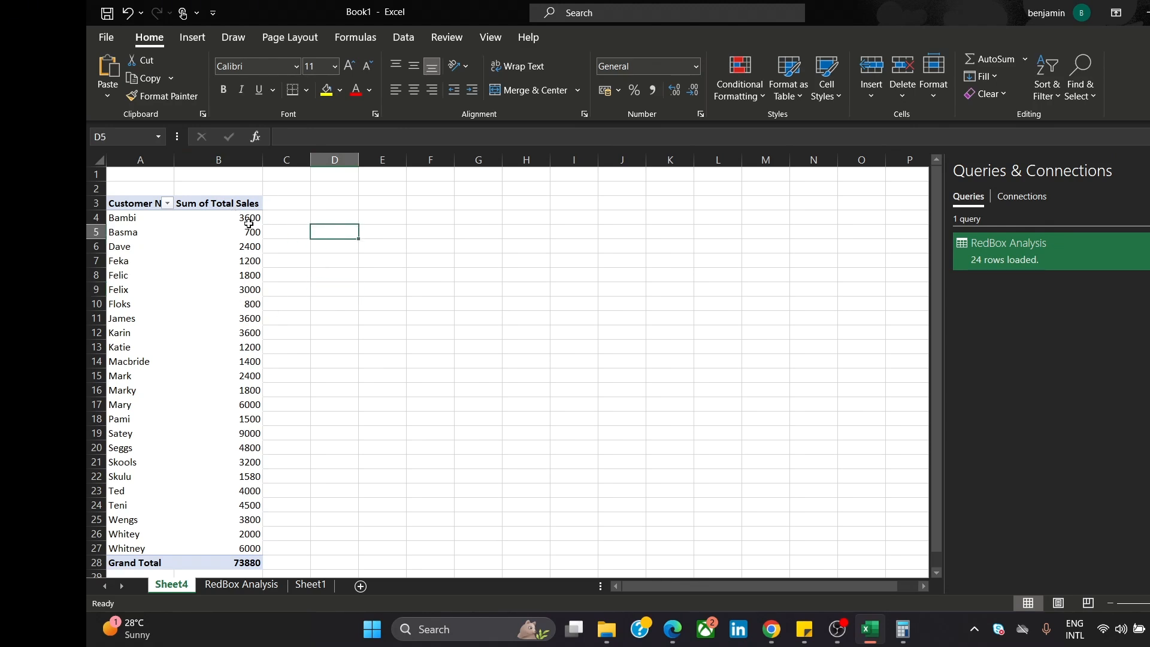
- Begin a PivotChart from the pivot table of total sales by customer, bringing up the available chart types
click(223, 219)
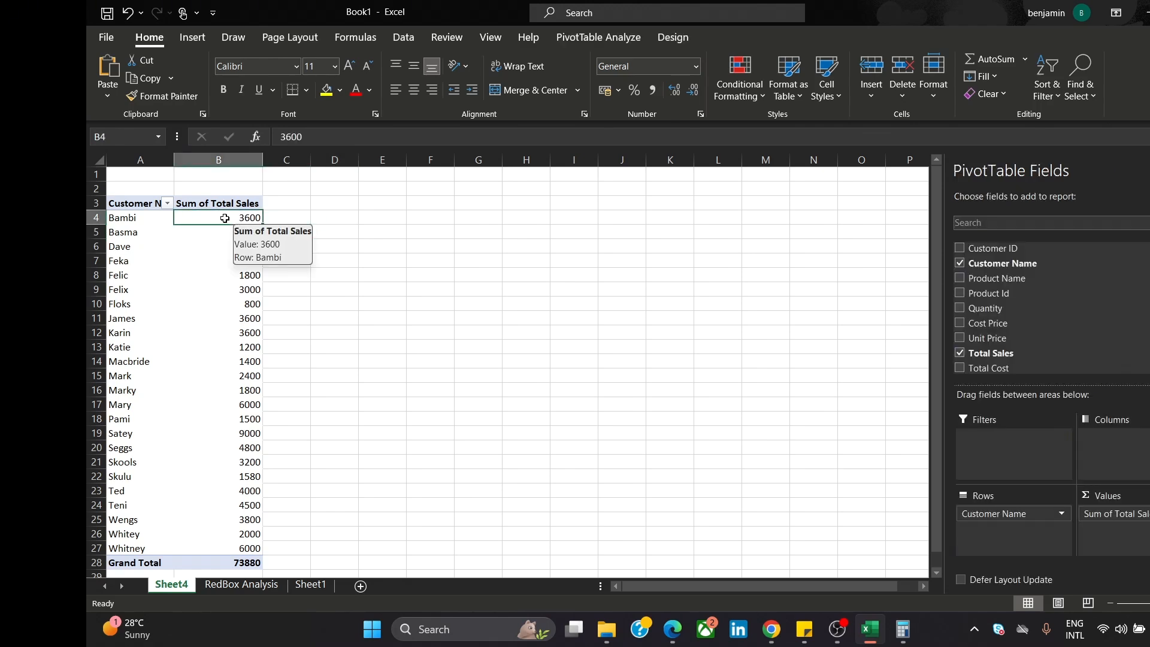
click(595, 37)
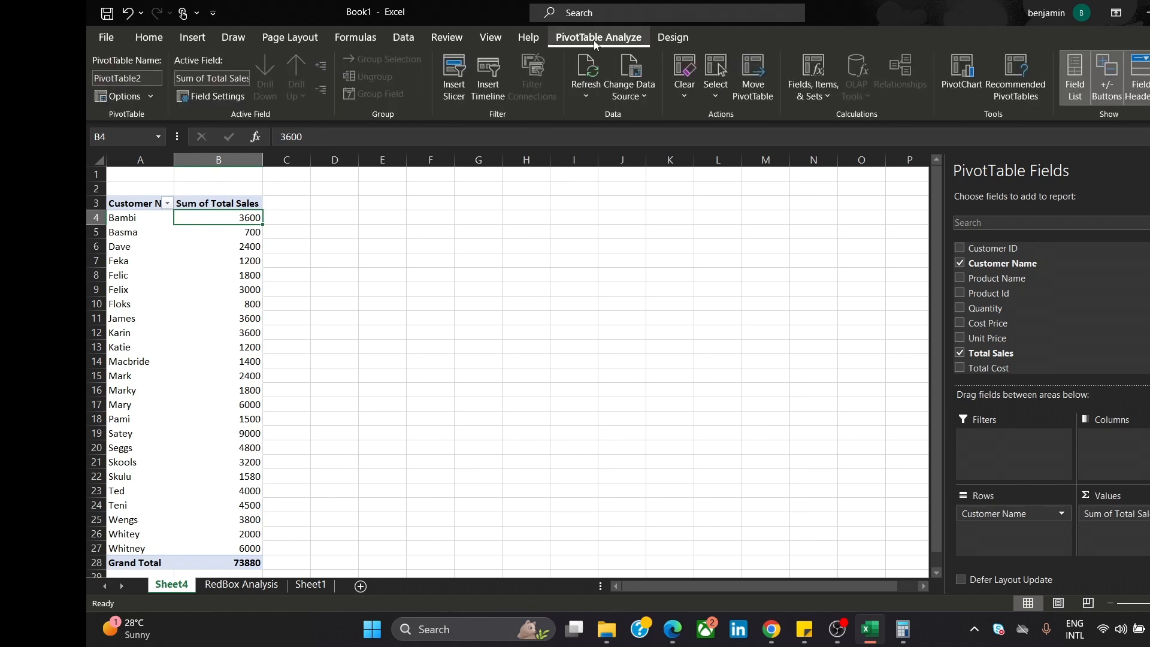
click(944, 74)
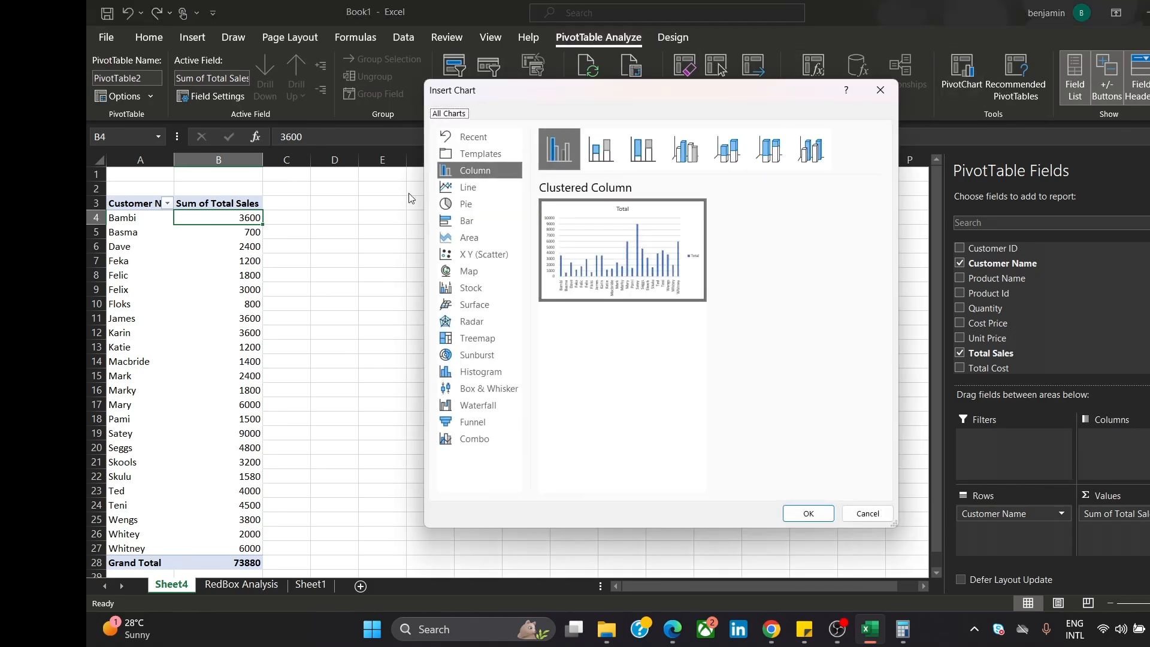
mouse_move(576, 266)
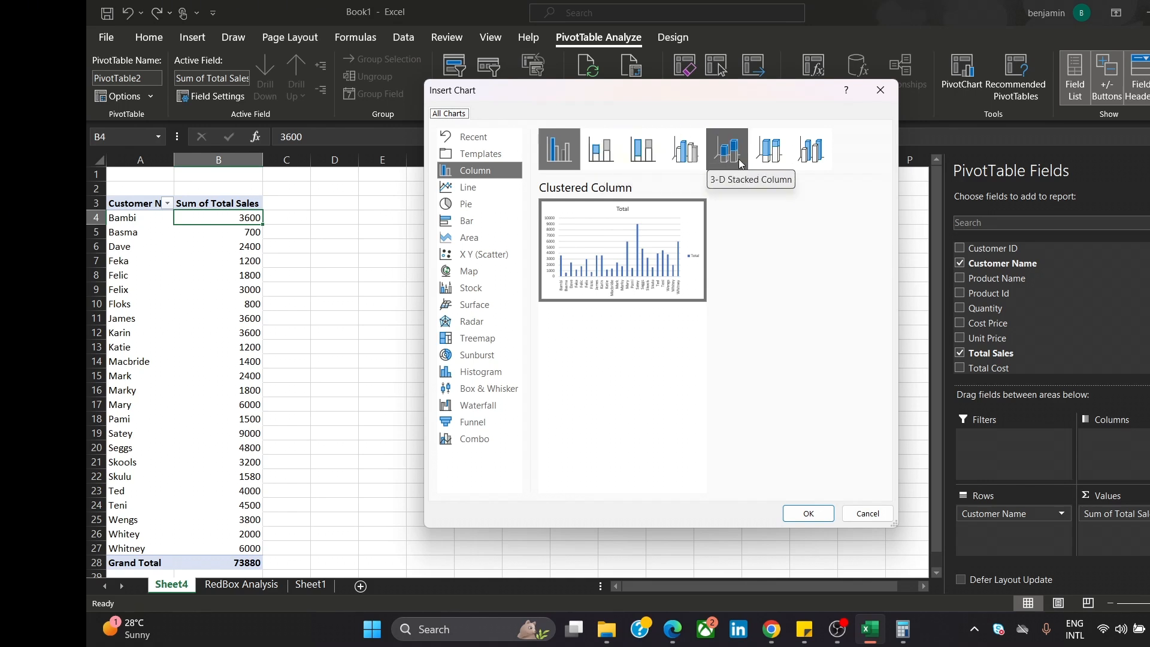
- Preview the clustered, stacked and 100% stacked bar types, as well as the flat and 3-D column types, for the pivot data
click(497, 221)
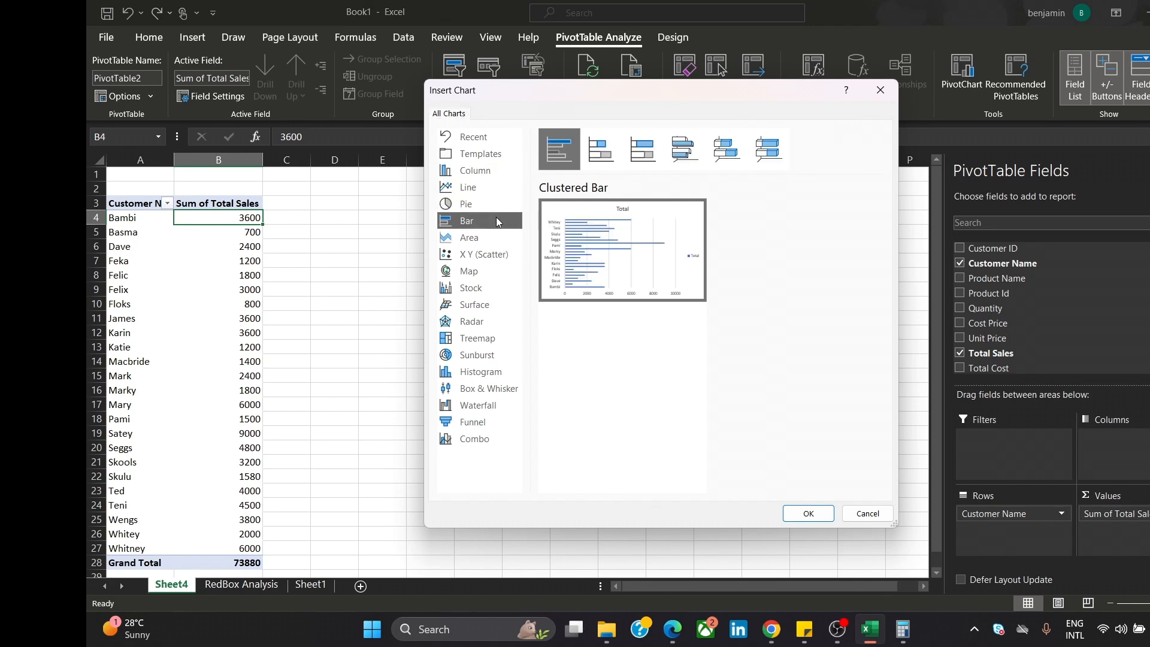
click(643, 149)
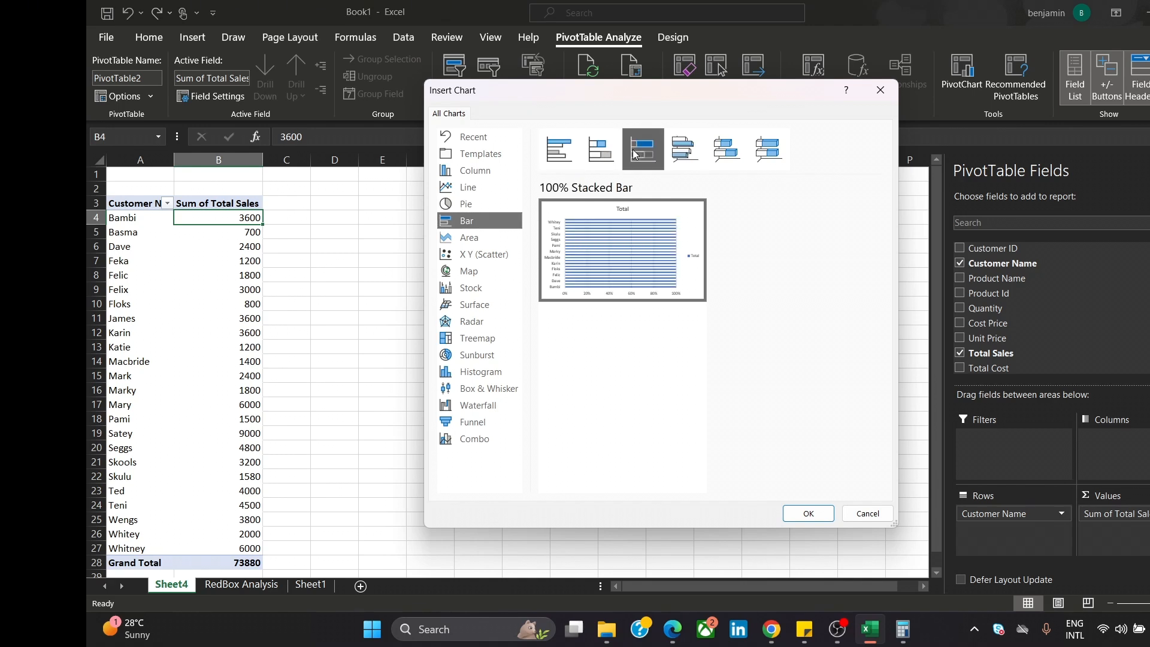
click(601, 149)
click(563, 153)
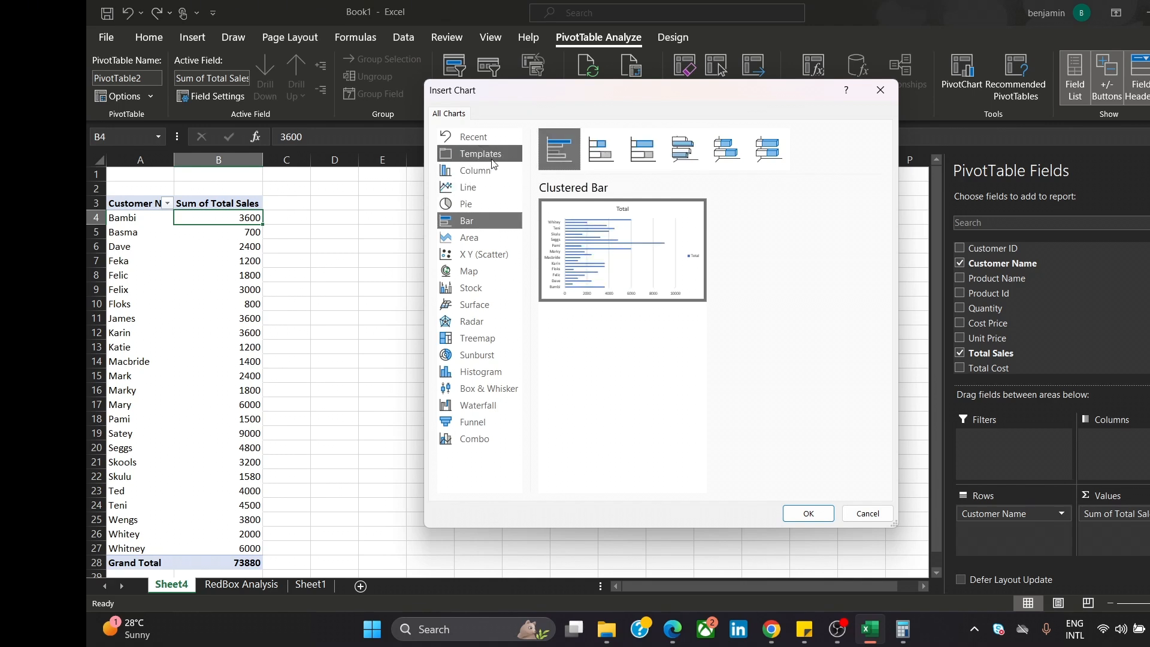
click(493, 172)
click(600, 154)
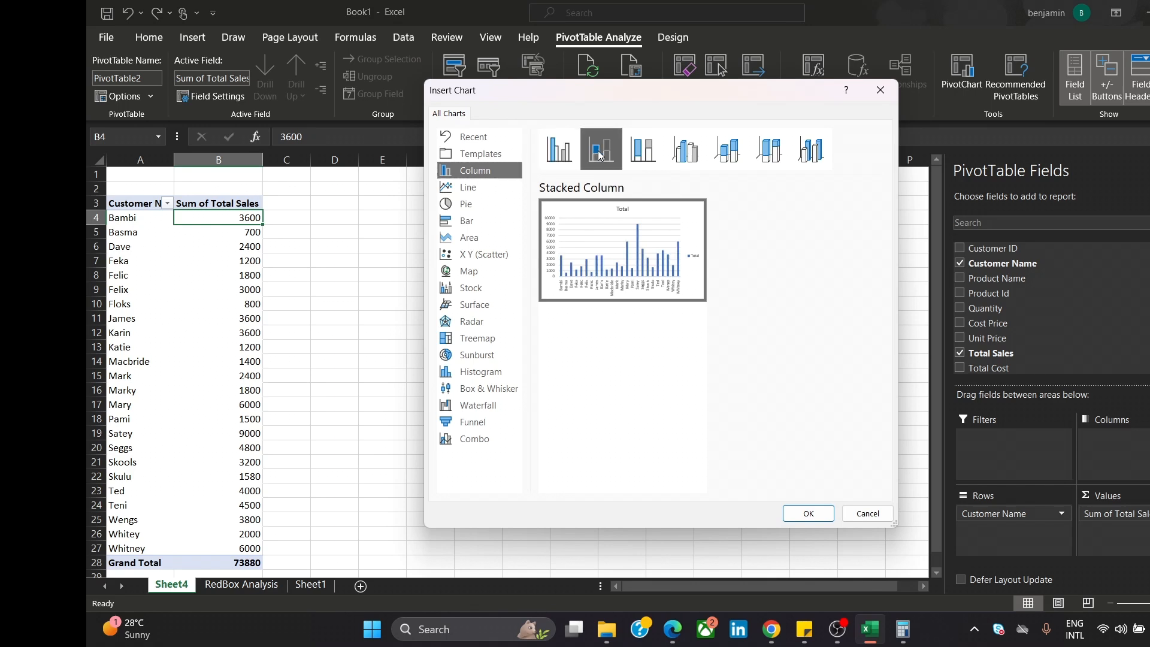
click(659, 154)
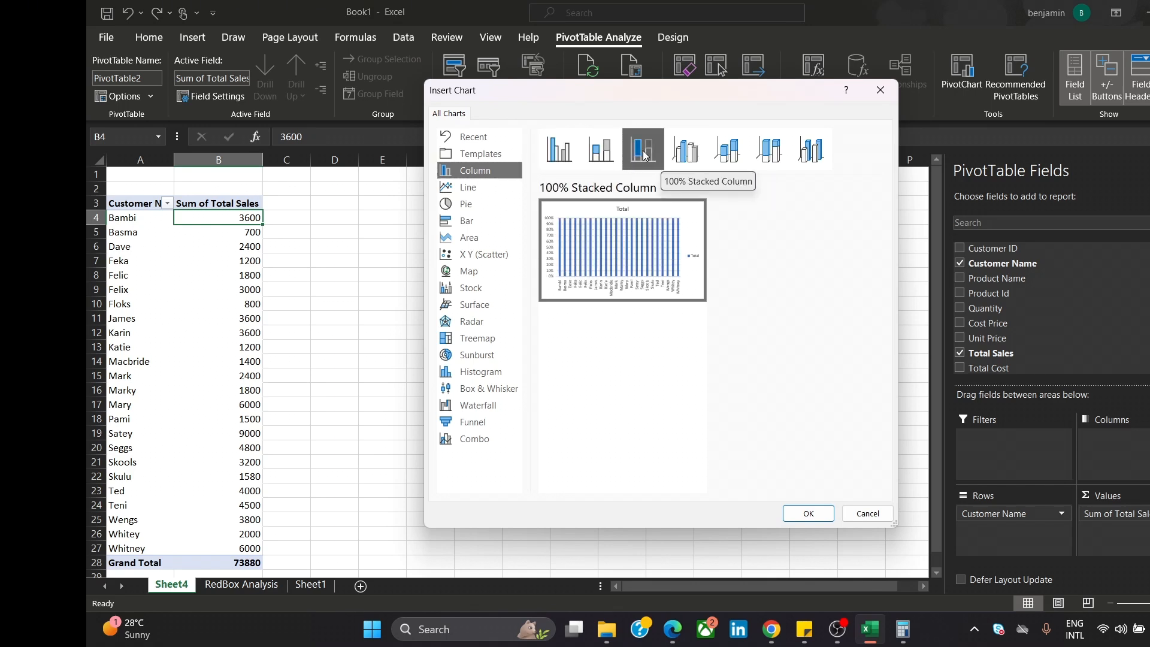
click(686, 155)
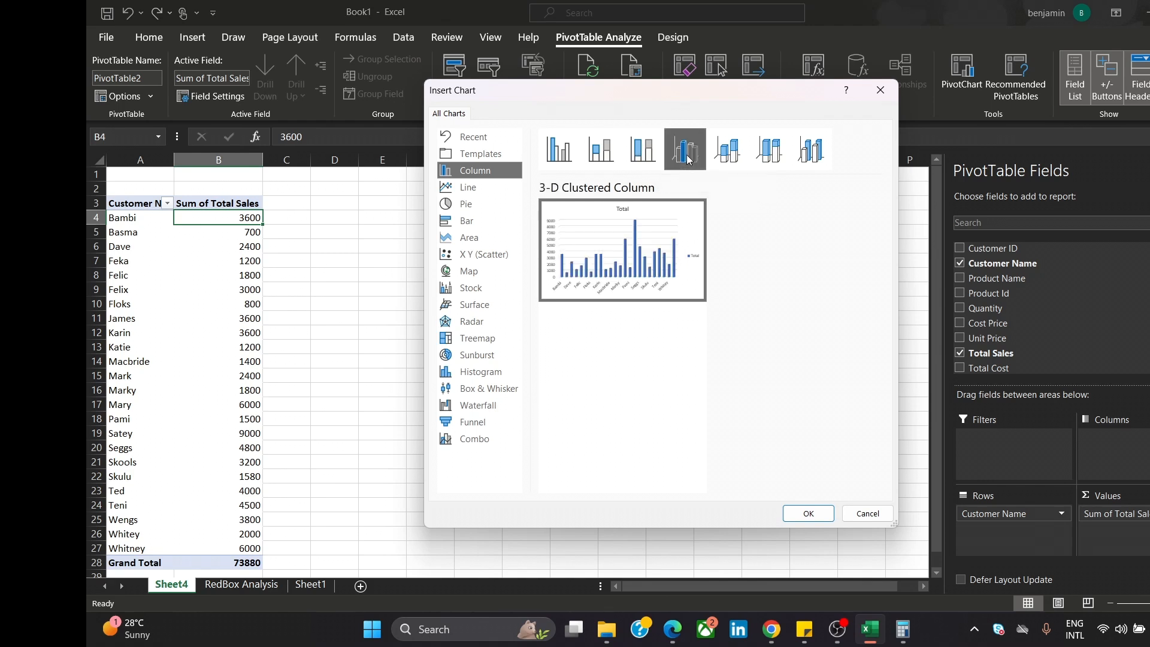
click(727, 150)
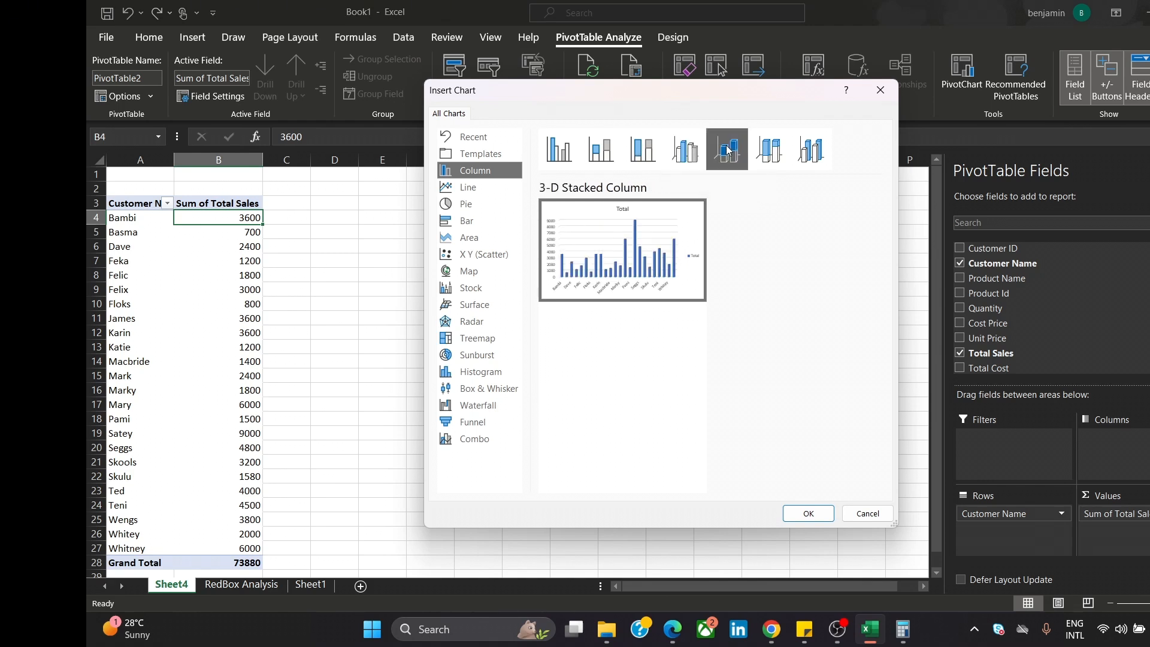
click(763, 147)
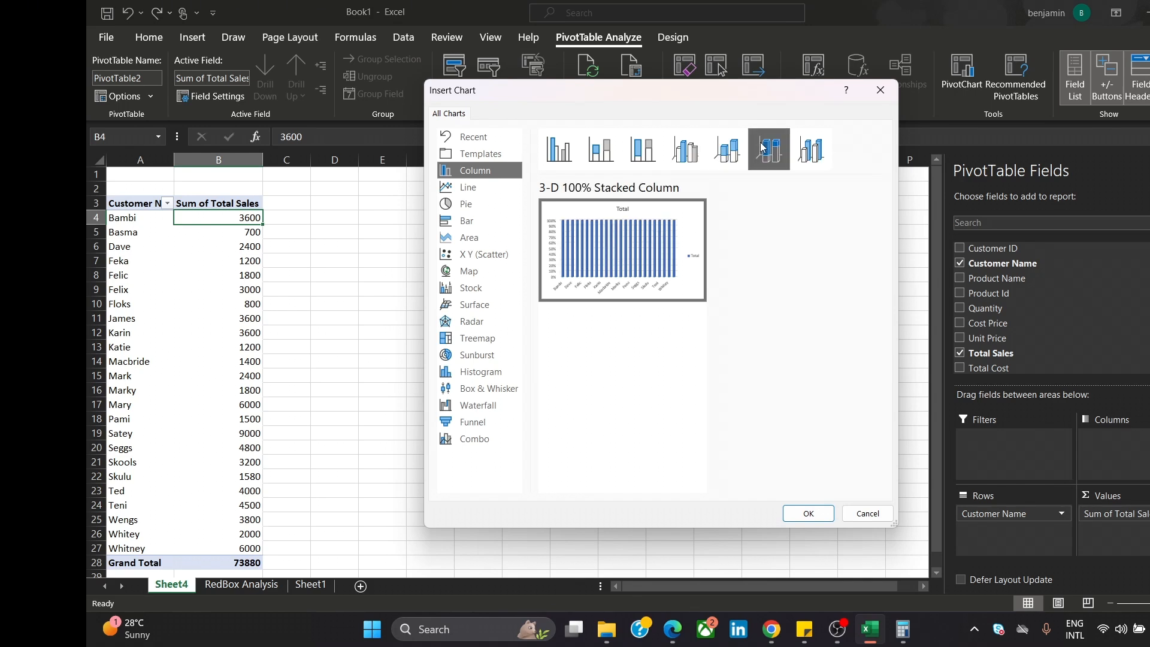
- Insert a Clustered Column PivotChart showing the sum of total sales per customer name
click(571, 161)
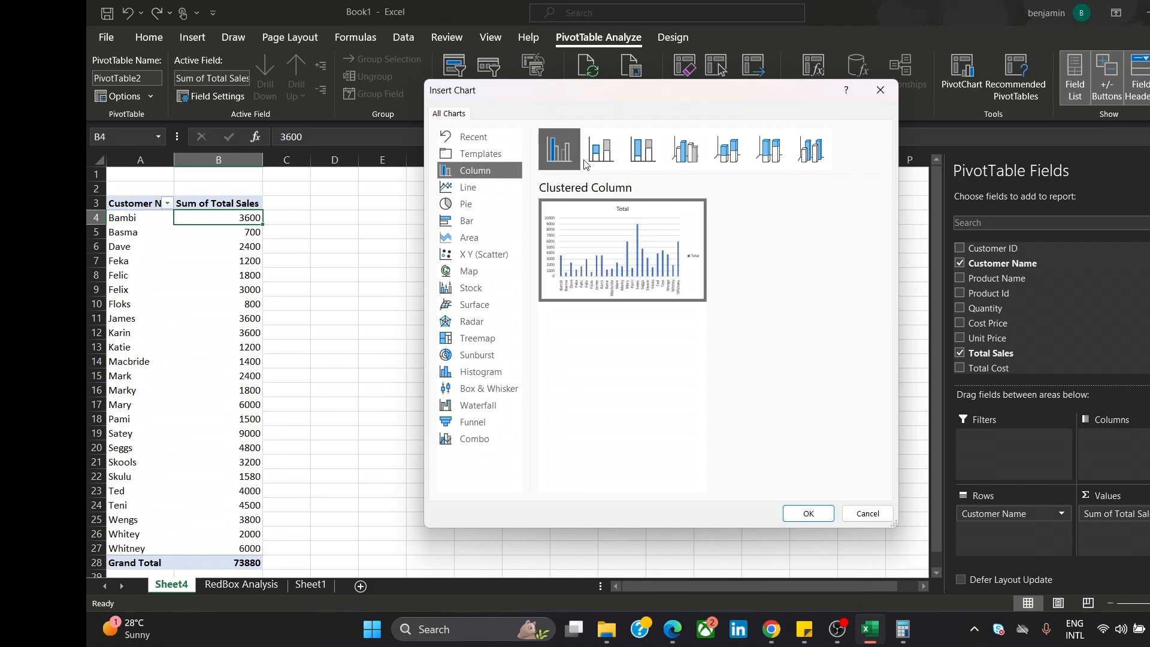
click(687, 156)
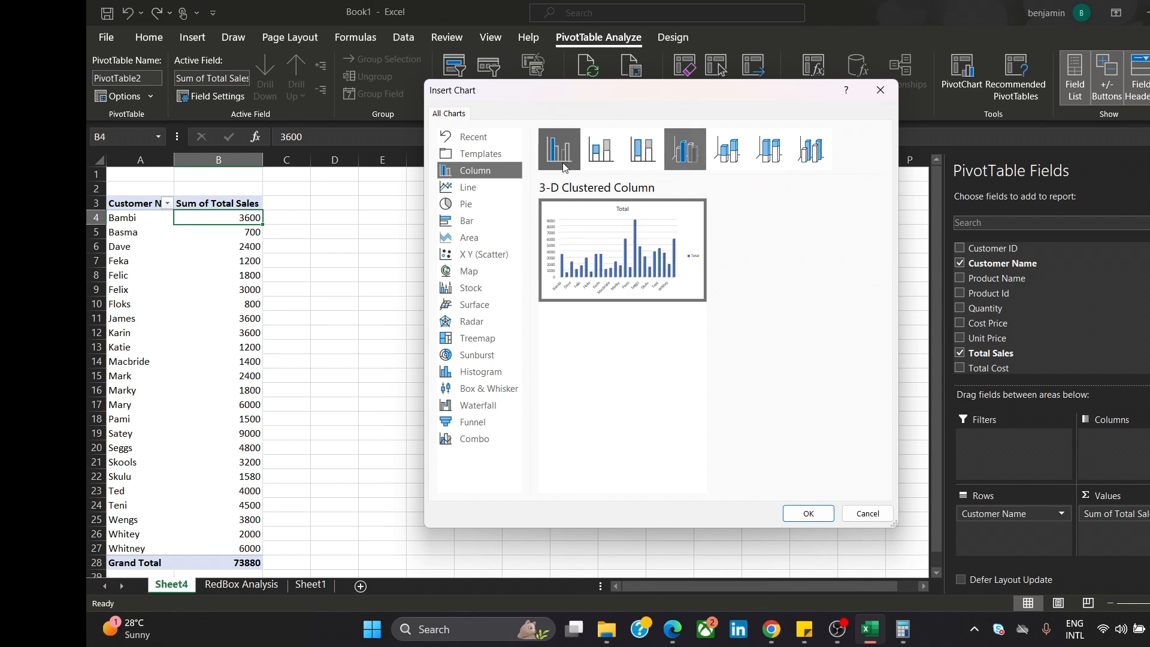
click(573, 151)
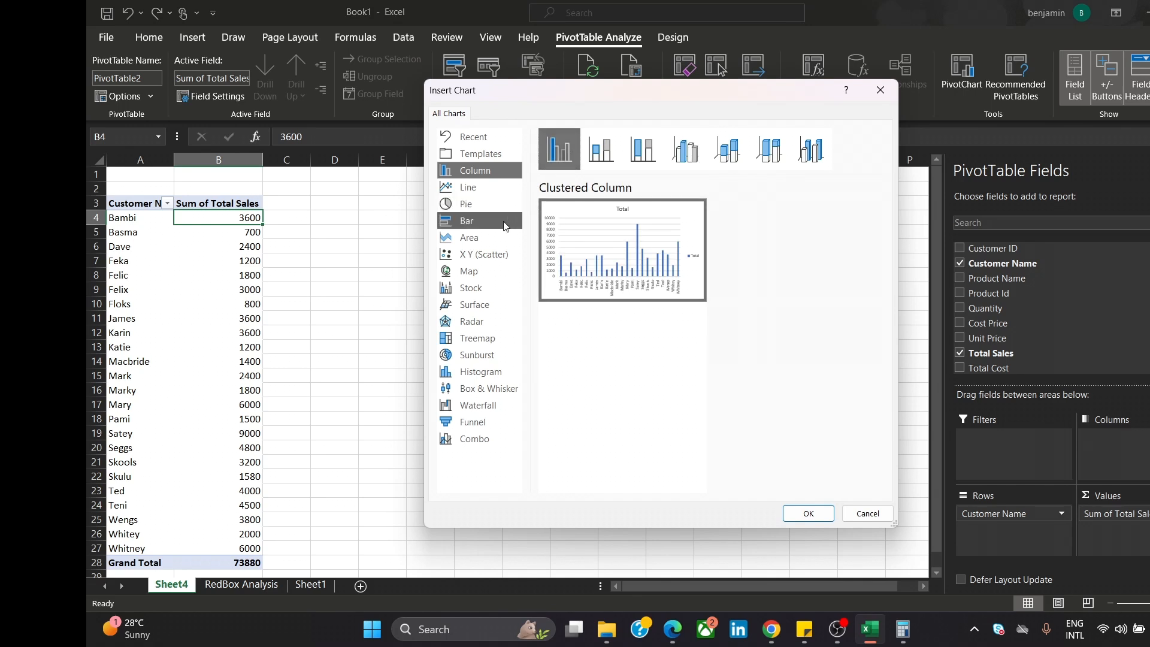
mouse_move(592, 219)
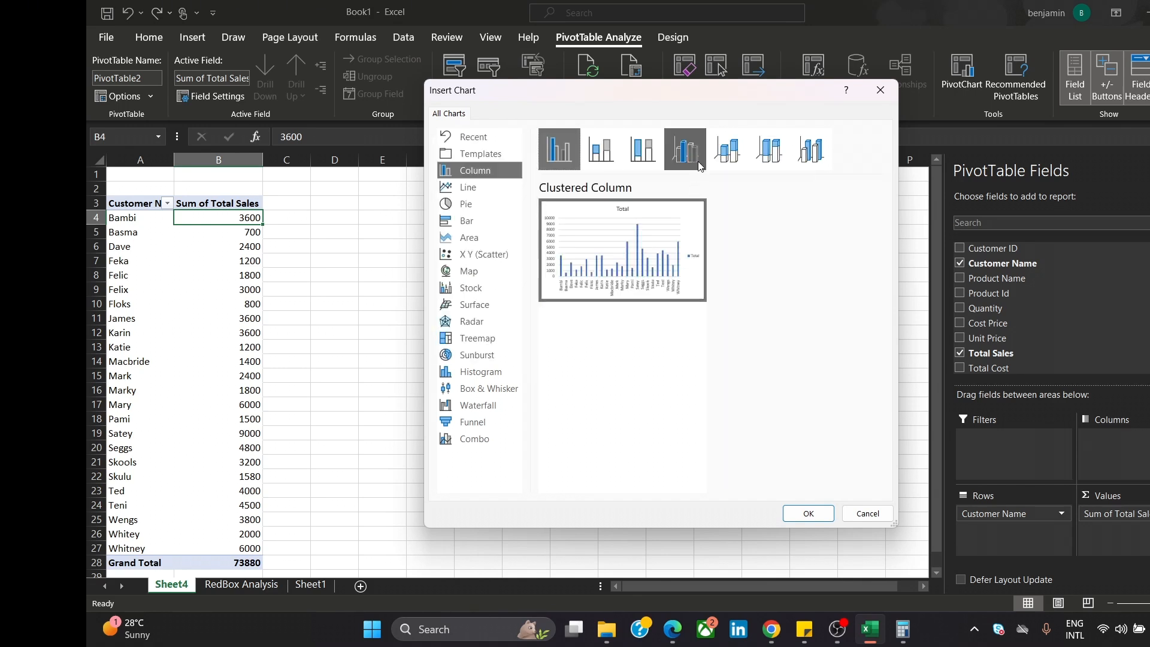
mouse_move(556, 294)
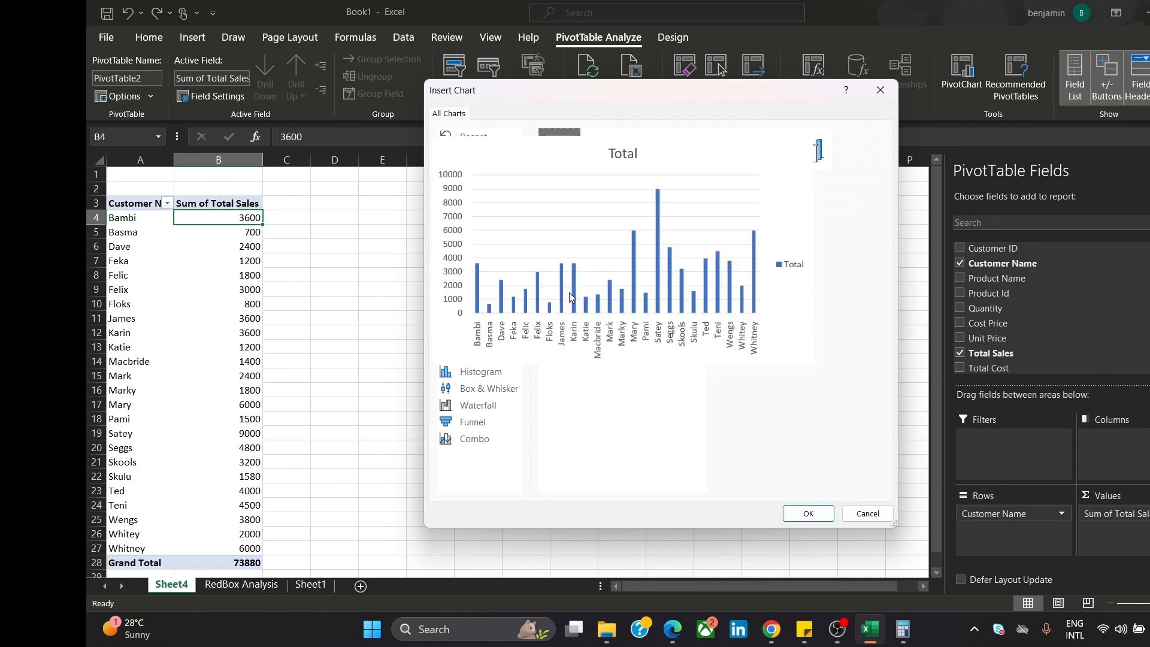
click(798, 511)
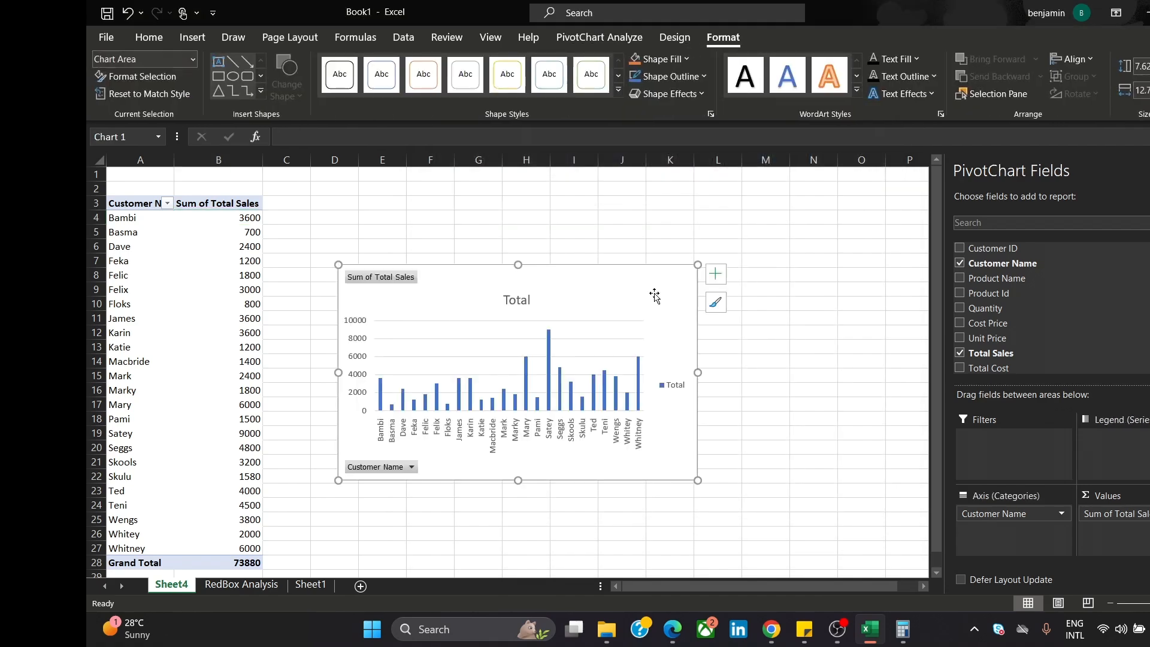
- Enlarge the PivotChart to about 8.8 cm high by 14 cm wide and place it beside the pivot table, starting near cell D2
drag(655, 295, 658, 224)
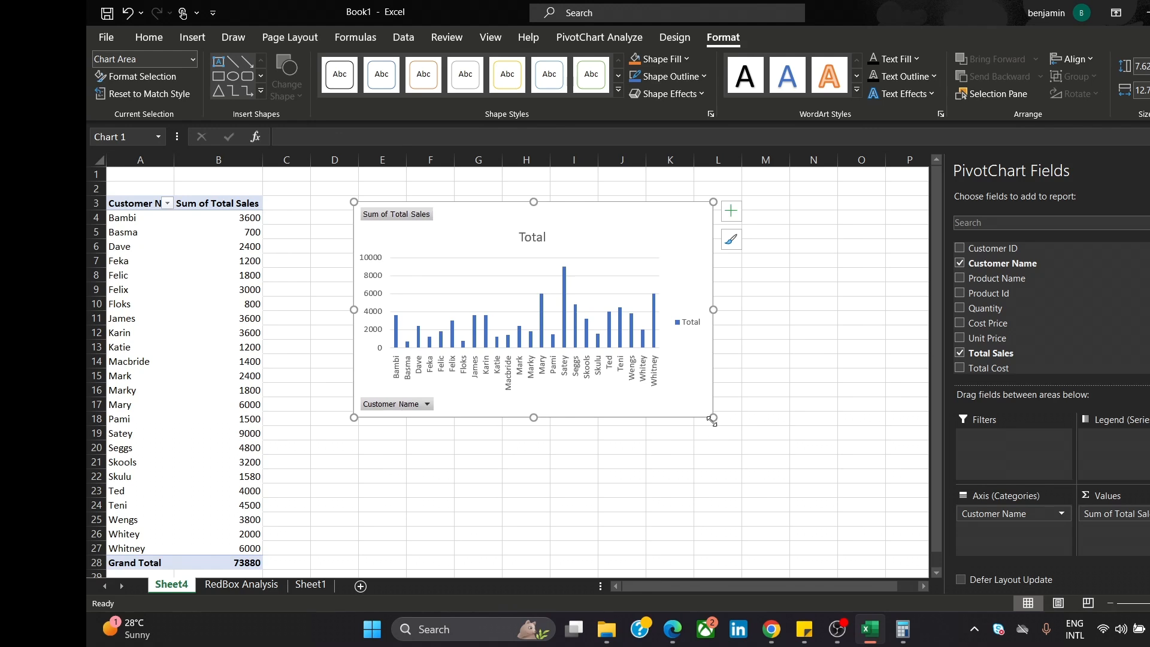
drag(713, 420, 753, 450)
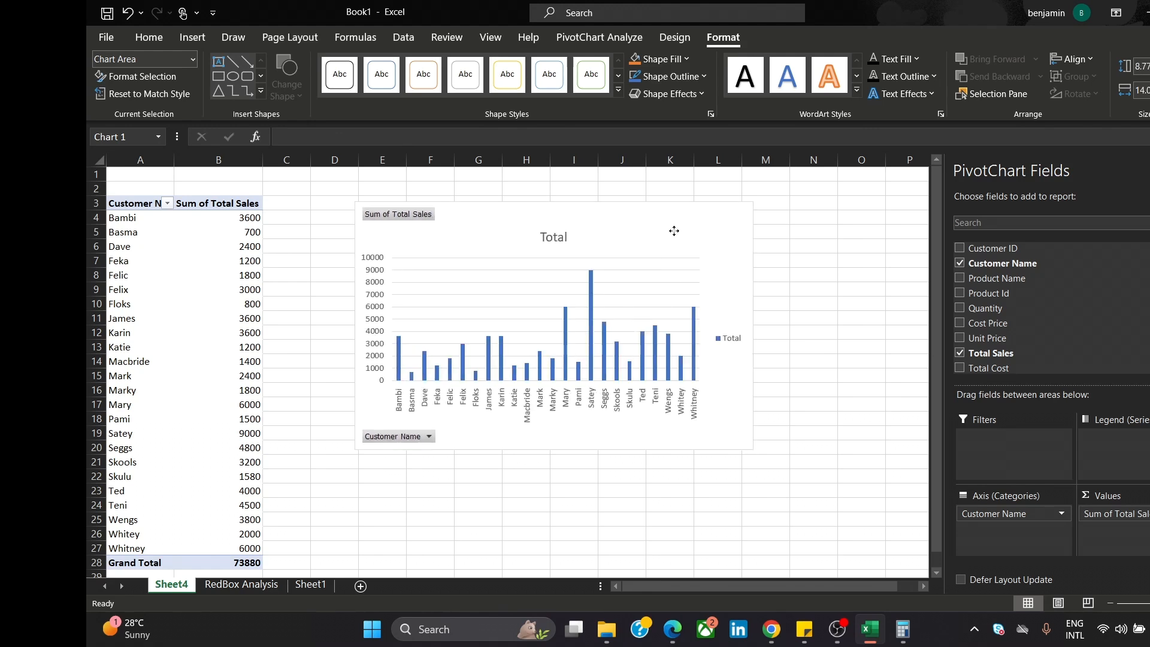
drag(674, 231, 607, 222)
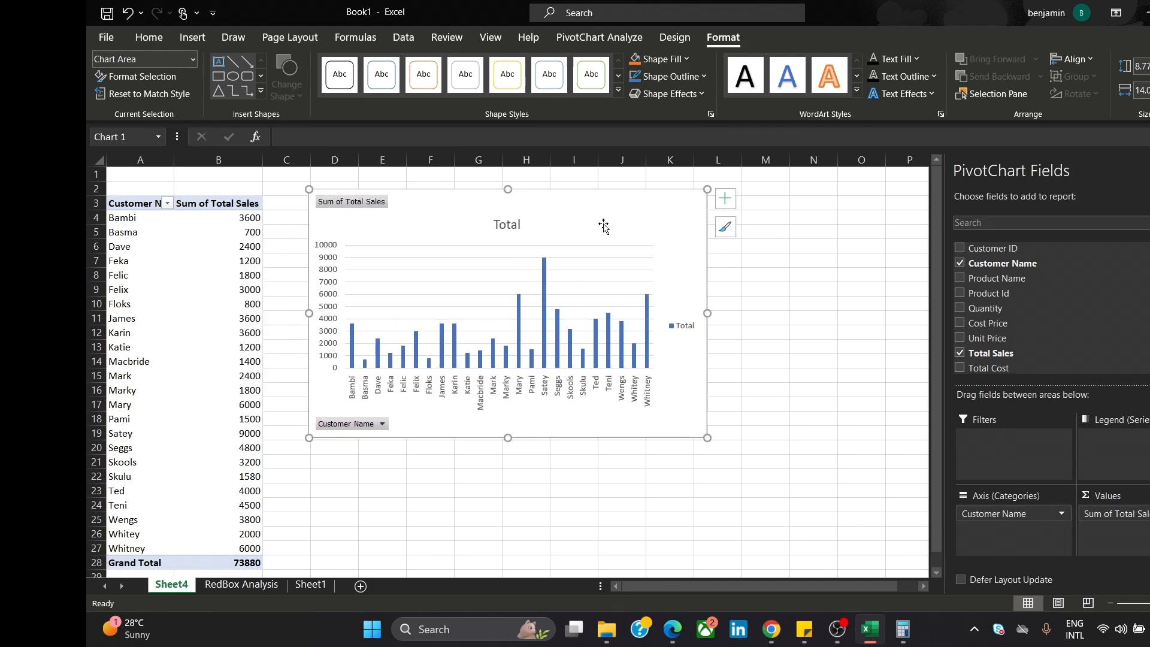
right_click(674, 220)
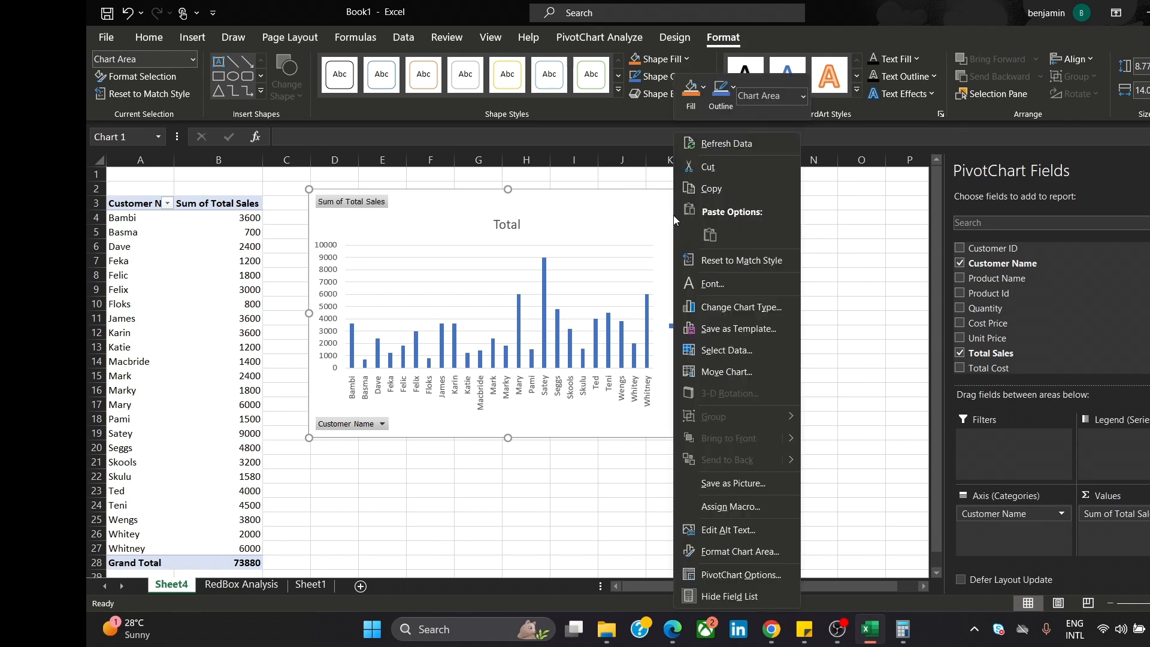
click(659, 227)
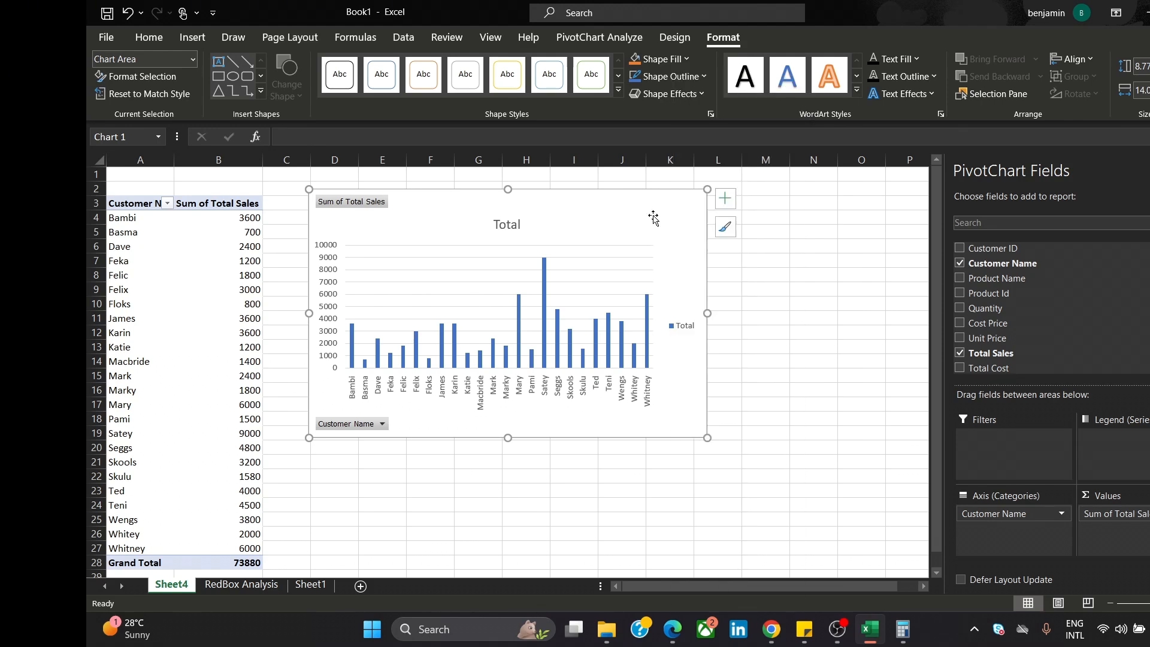
- Try the PivotChart without its axes and chart title, restoring each element
click(726, 200)
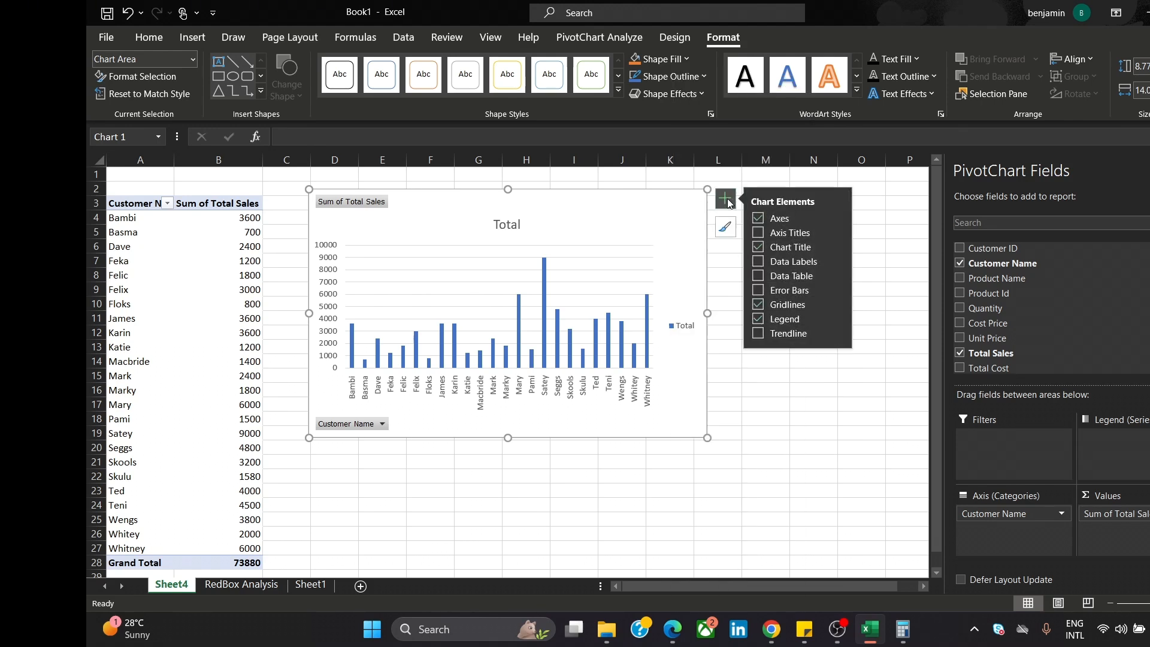
click(759, 219)
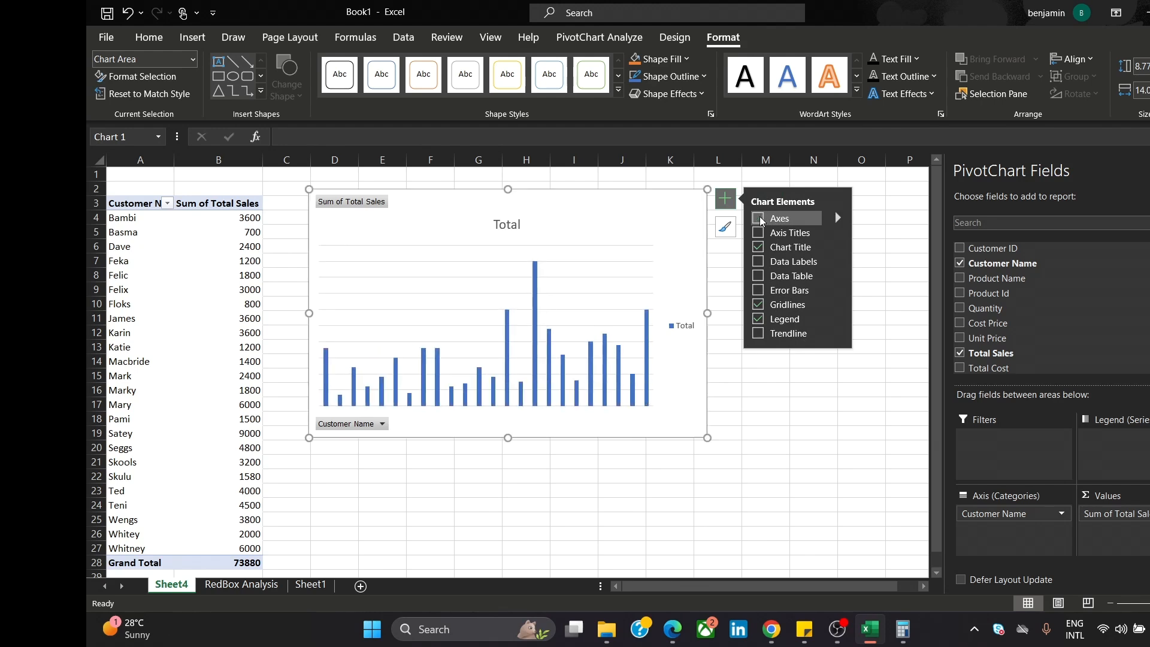
click(759, 219)
click(761, 218)
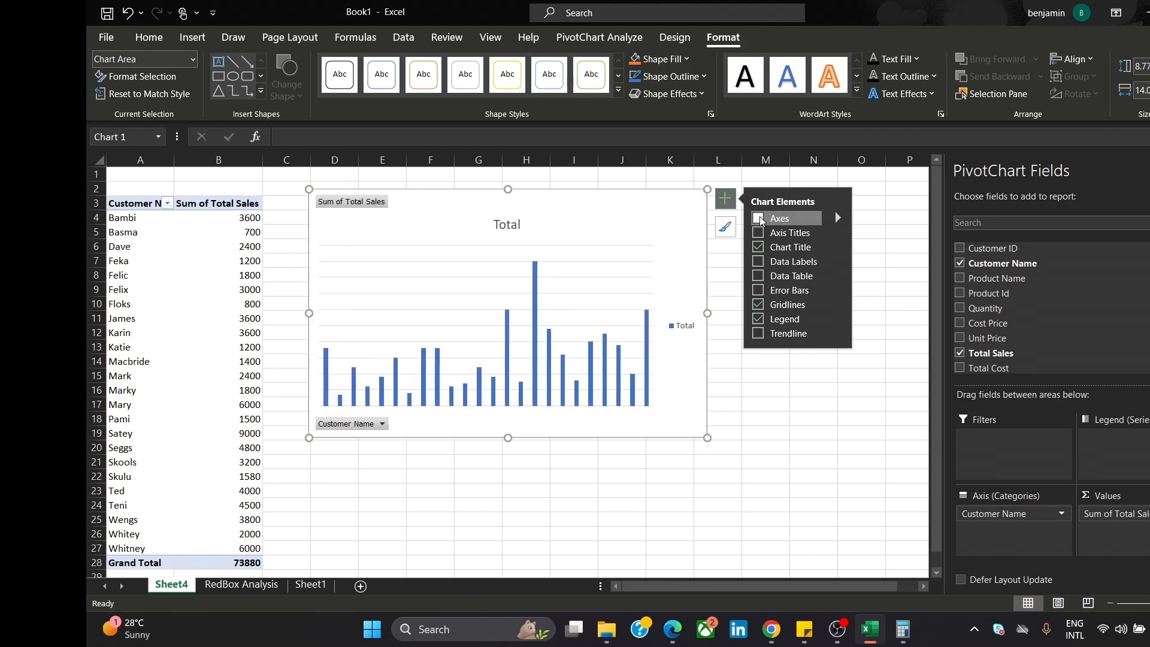
click(761, 218)
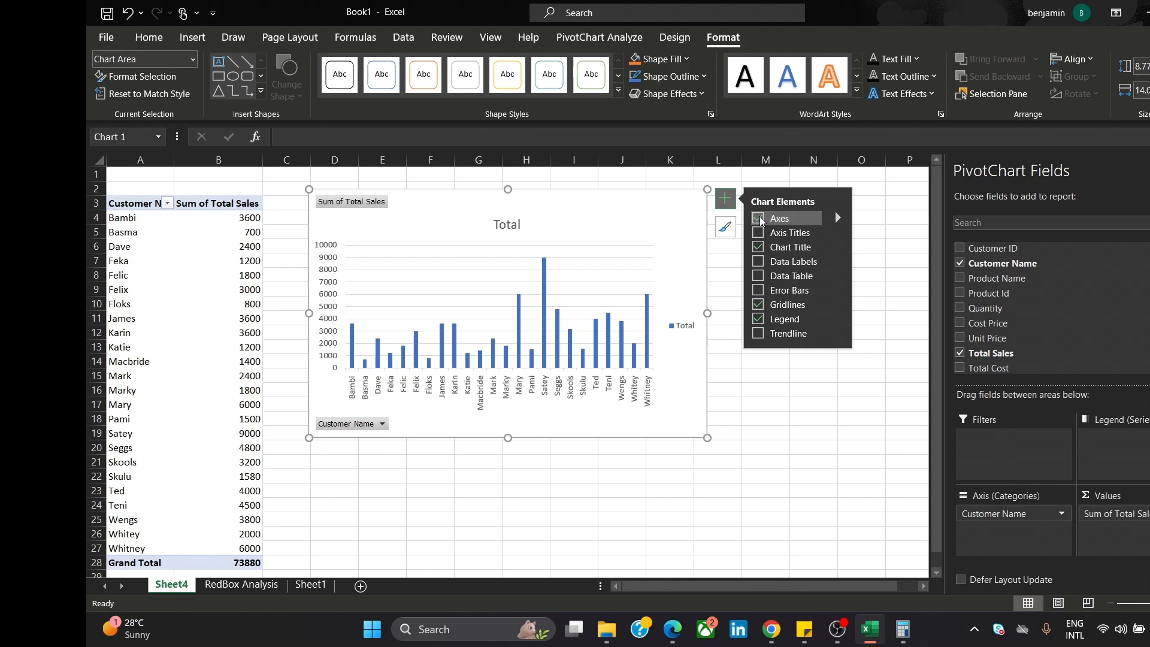
click(760, 247)
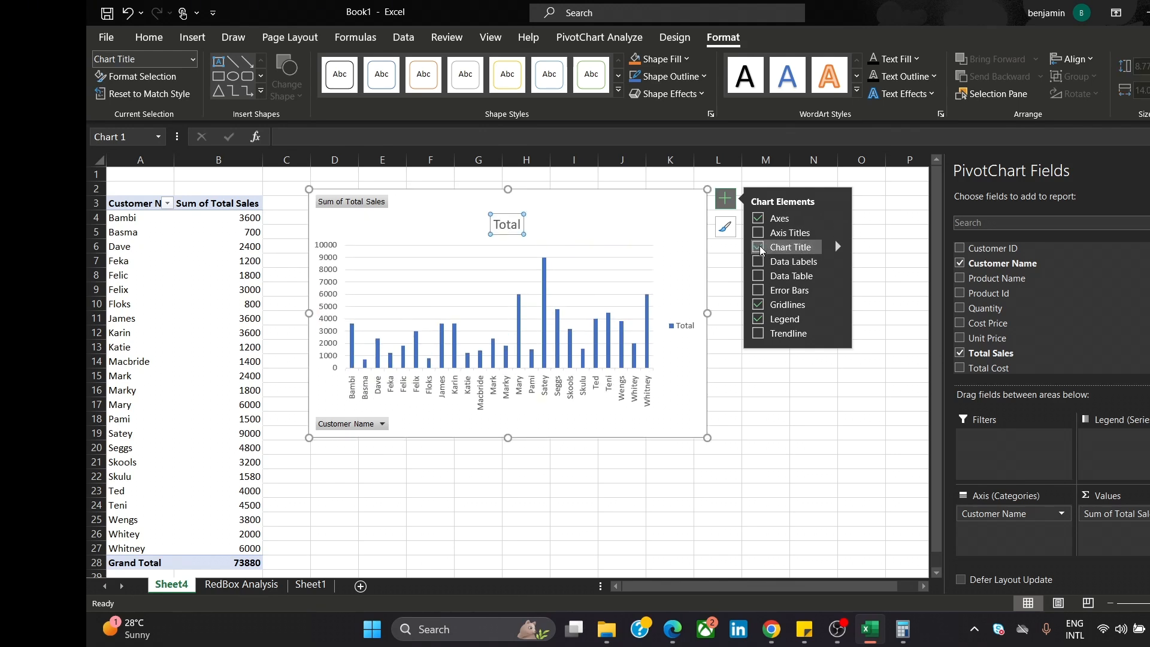
click(759, 247)
- Remove the legend from the PivotChart and add a trendline
click(759, 320)
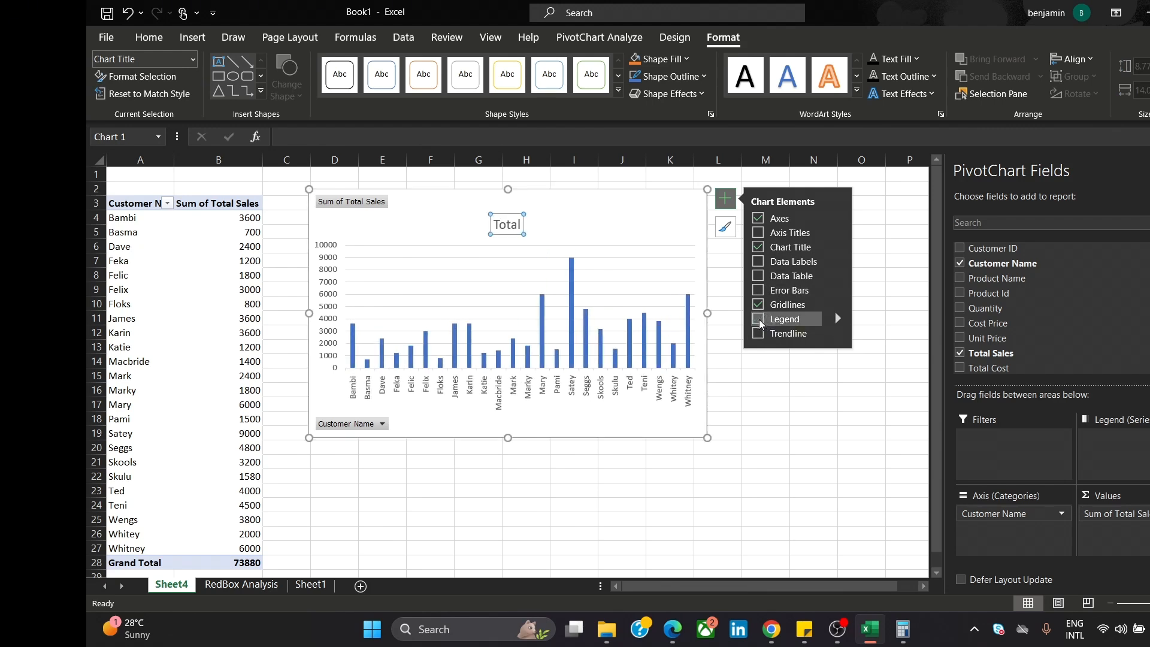
click(759, 321)
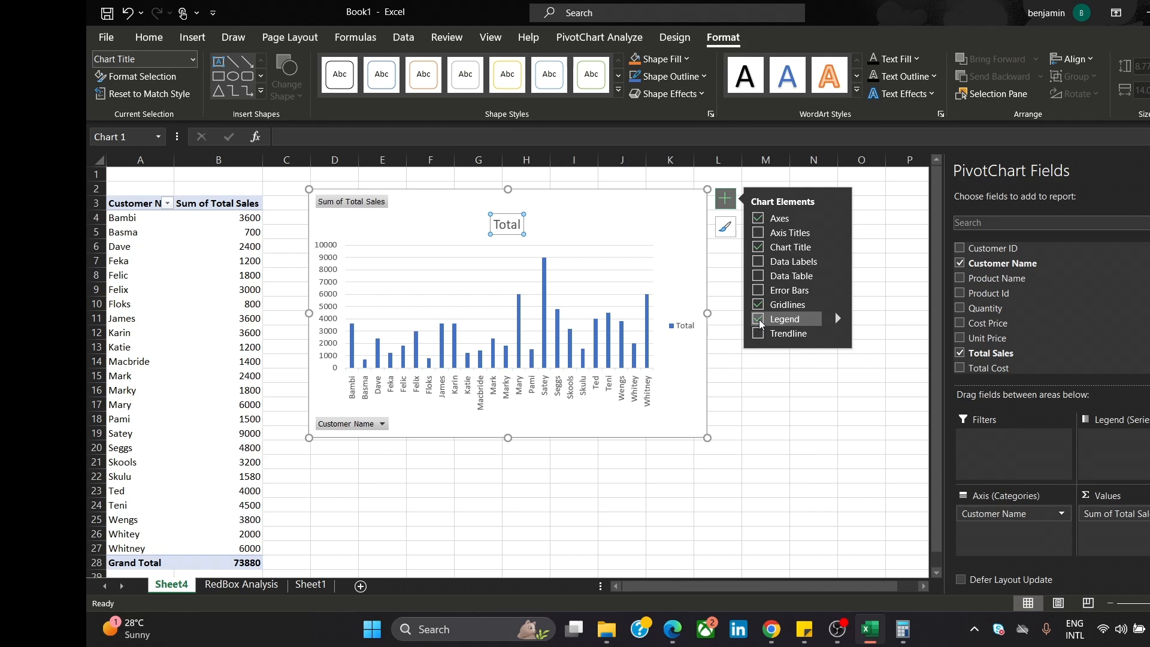
click(759, 321)
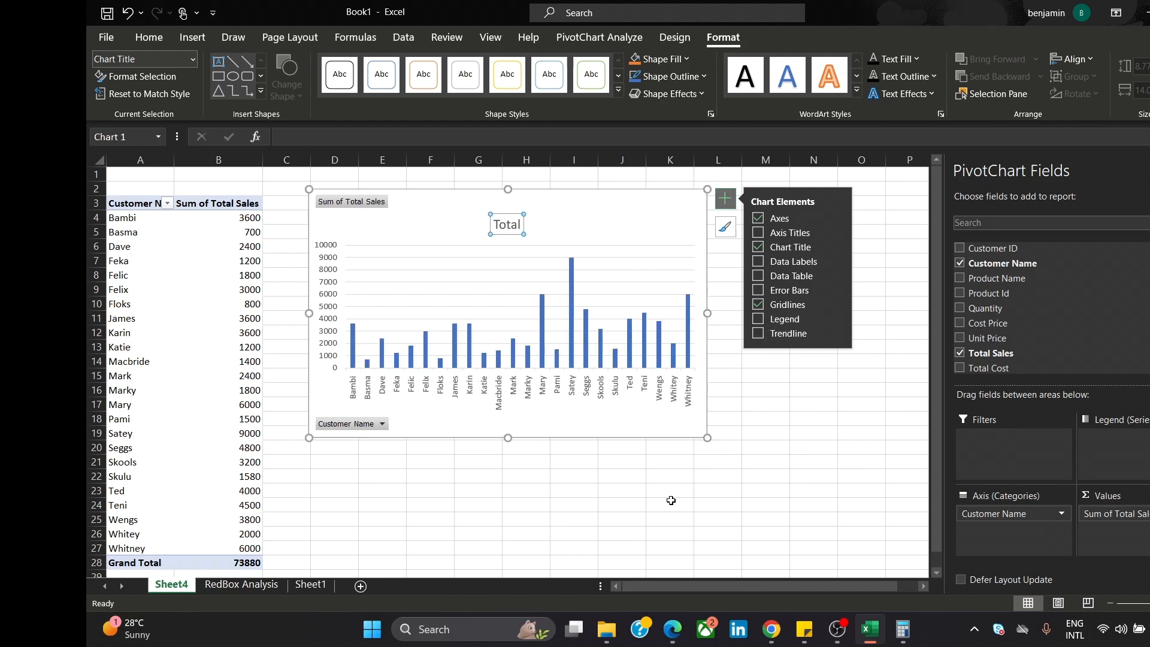
click(758, 321)
click(763, 333)
- Try the second chart style on the PivotChart, reapply the first one and preview the remaining styles
click(725, 227)
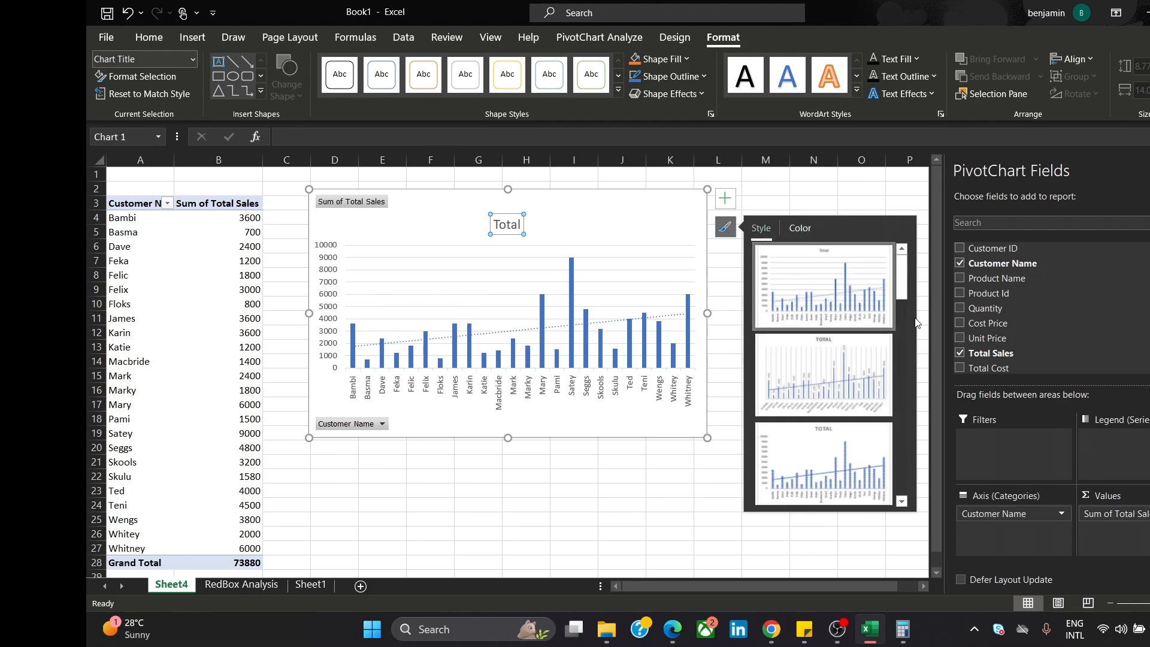
click(835, 360)
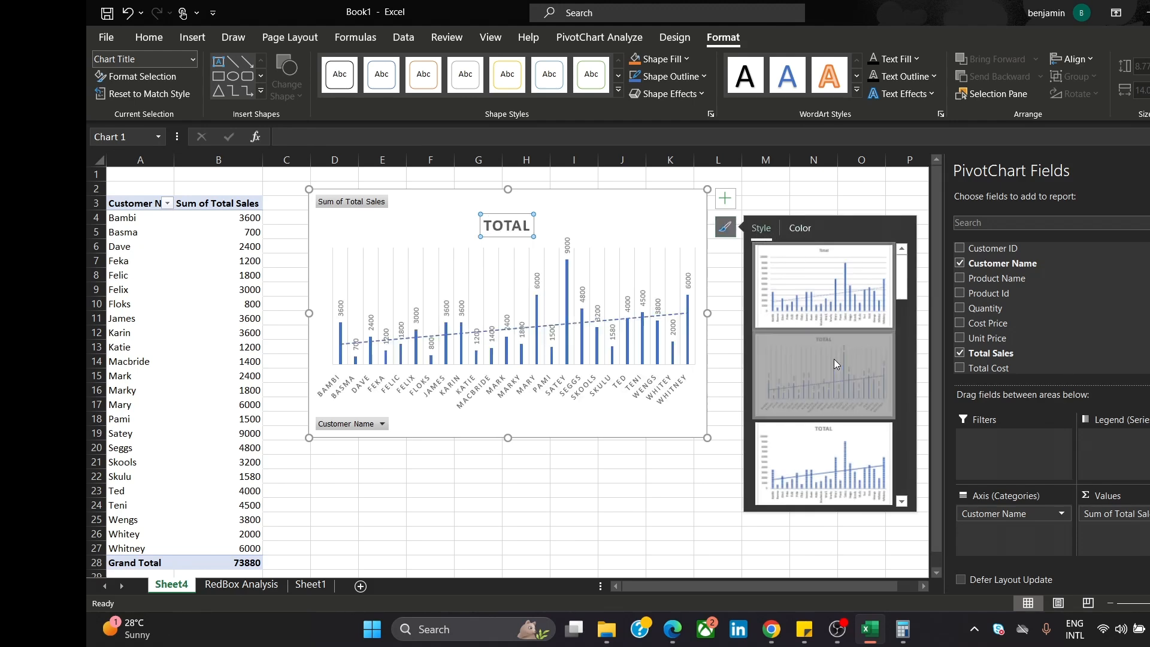
click(837, 293)
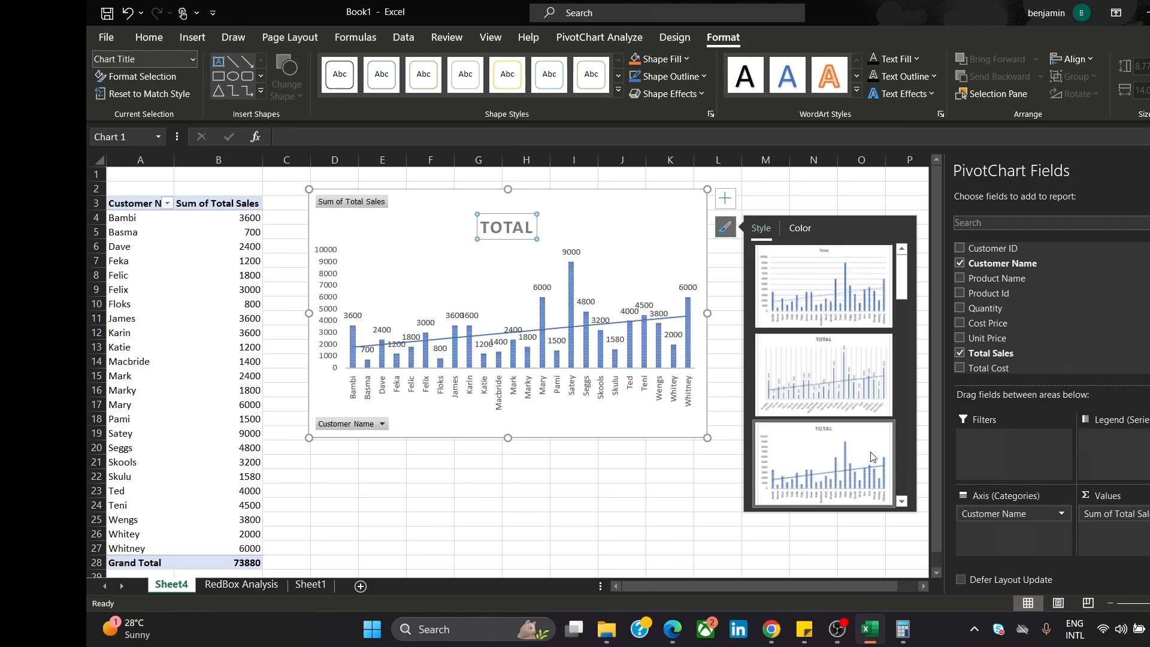
drag(904, 300, 904, 469)
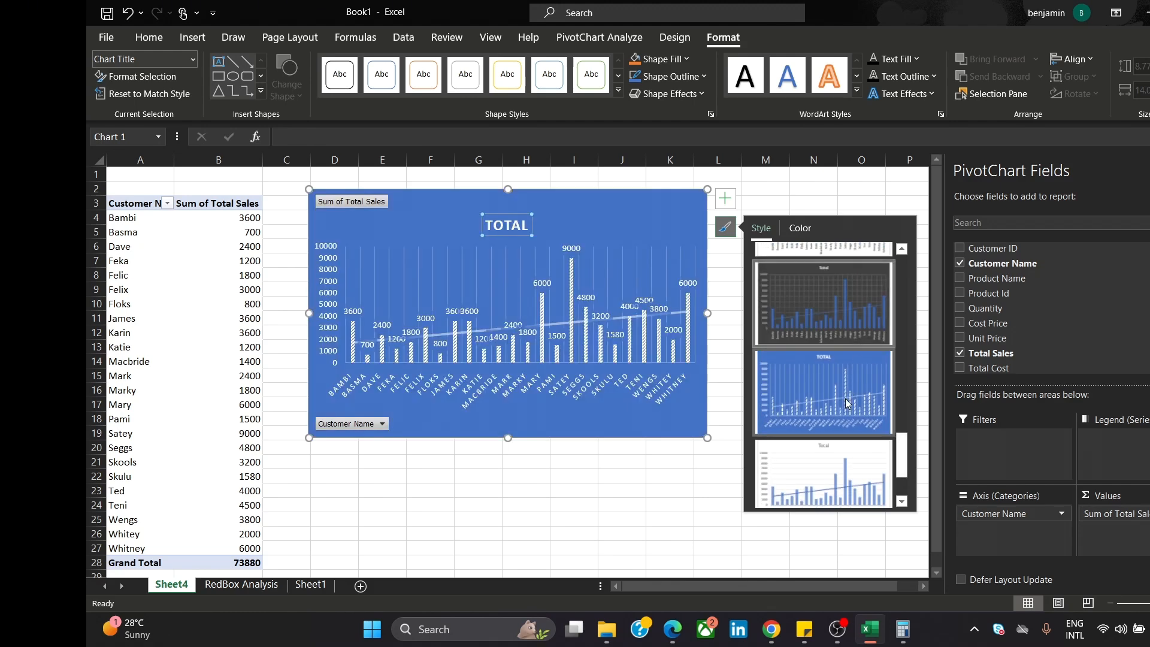
drag(900, 443, 897, 489)
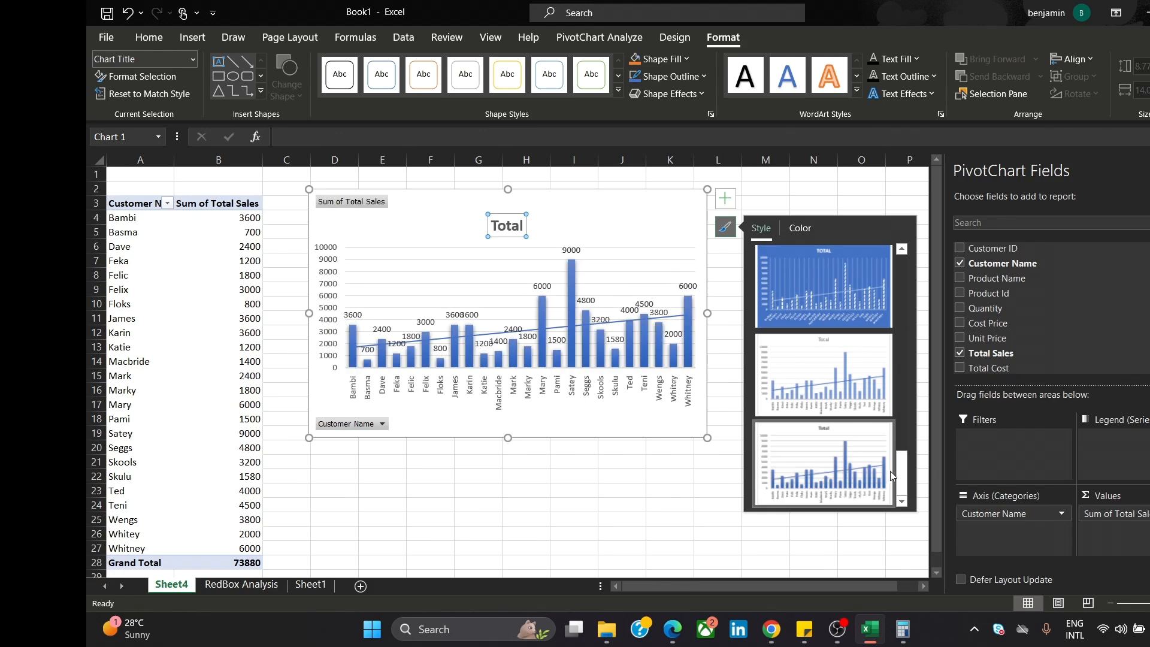
drag(908, 479, 907, 278)
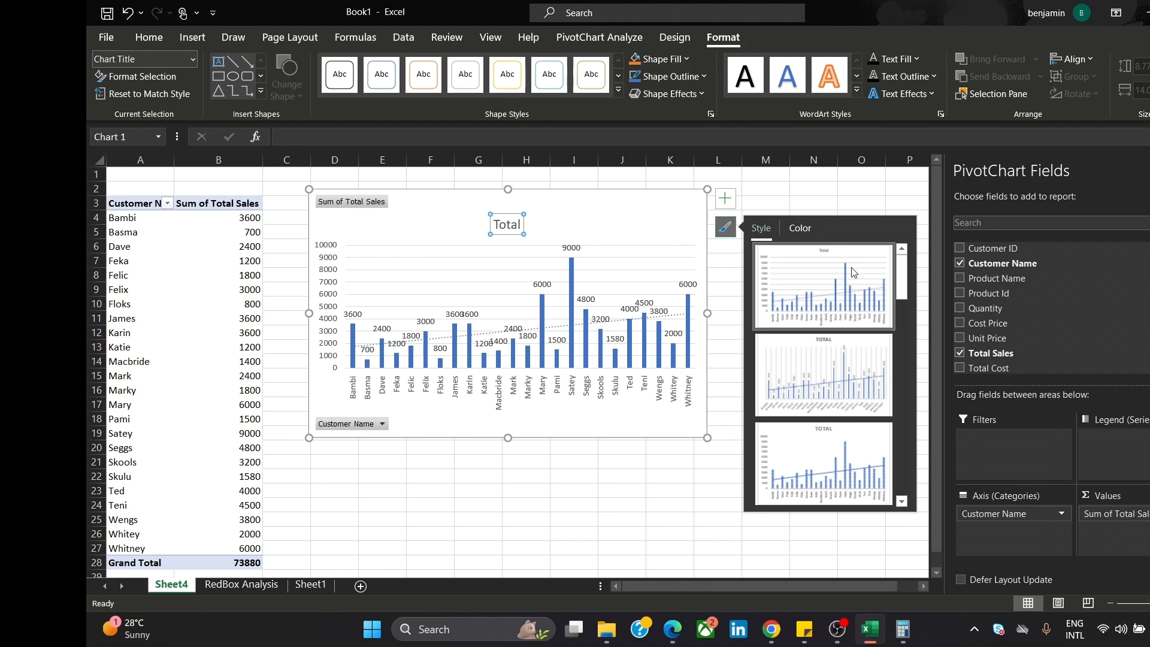
- Recolor the PivotChart with the Colorful palette that starts with orange and remove the data labels from the columns
click(801, 228)
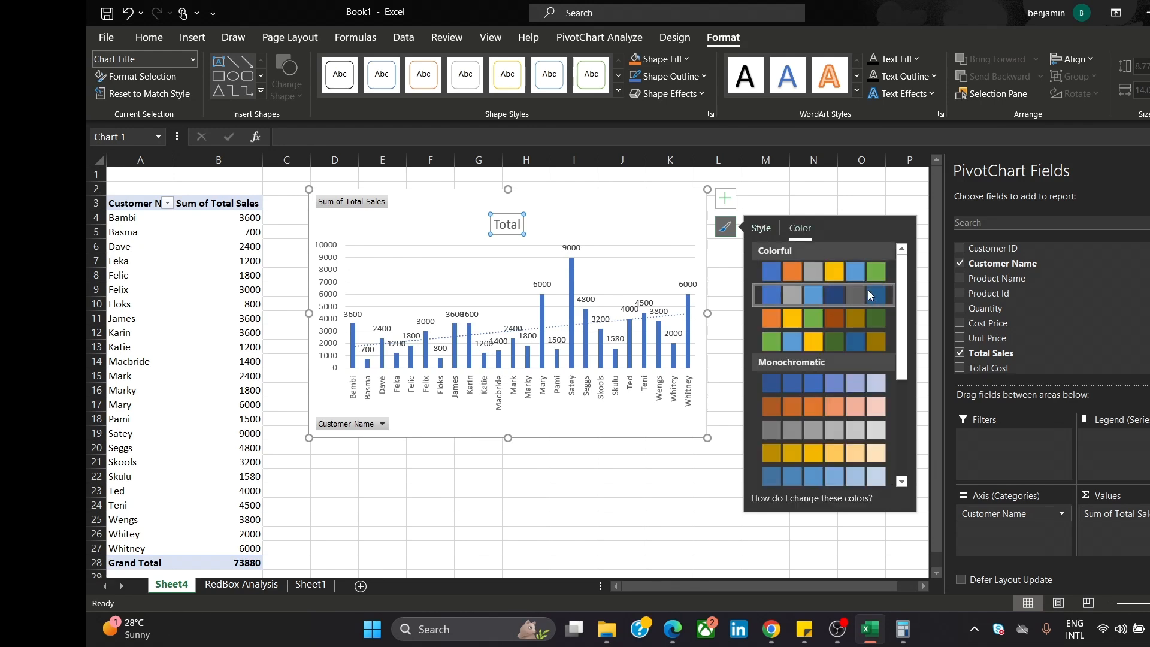
click(786, 318)
click(772, 229)
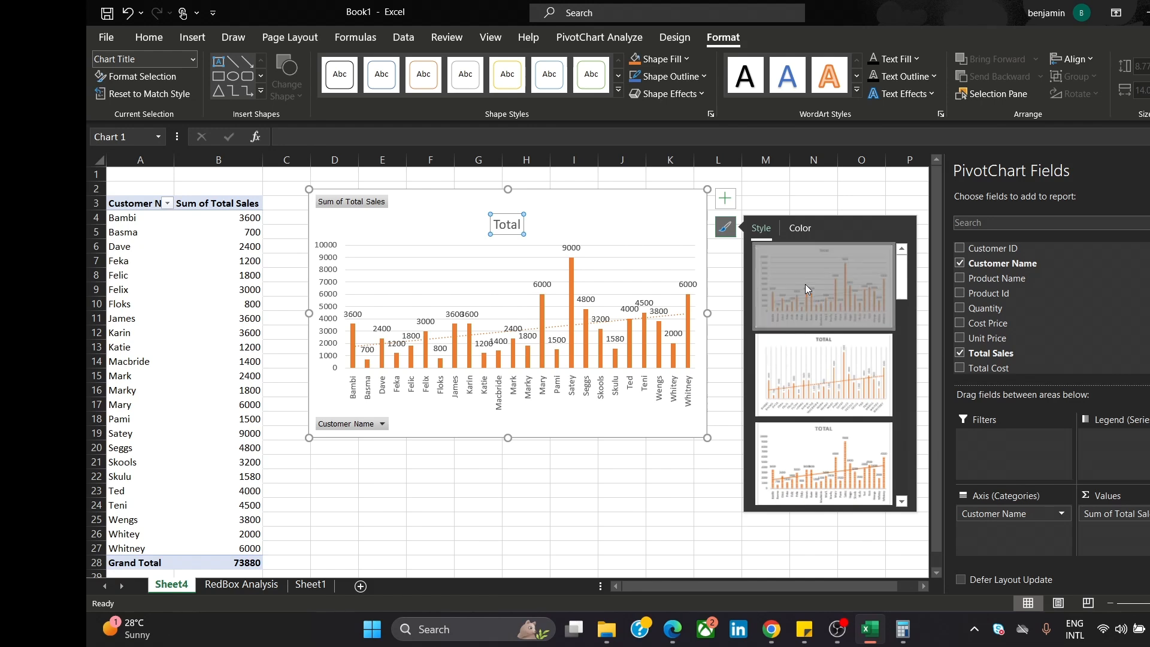
click(725, 198)
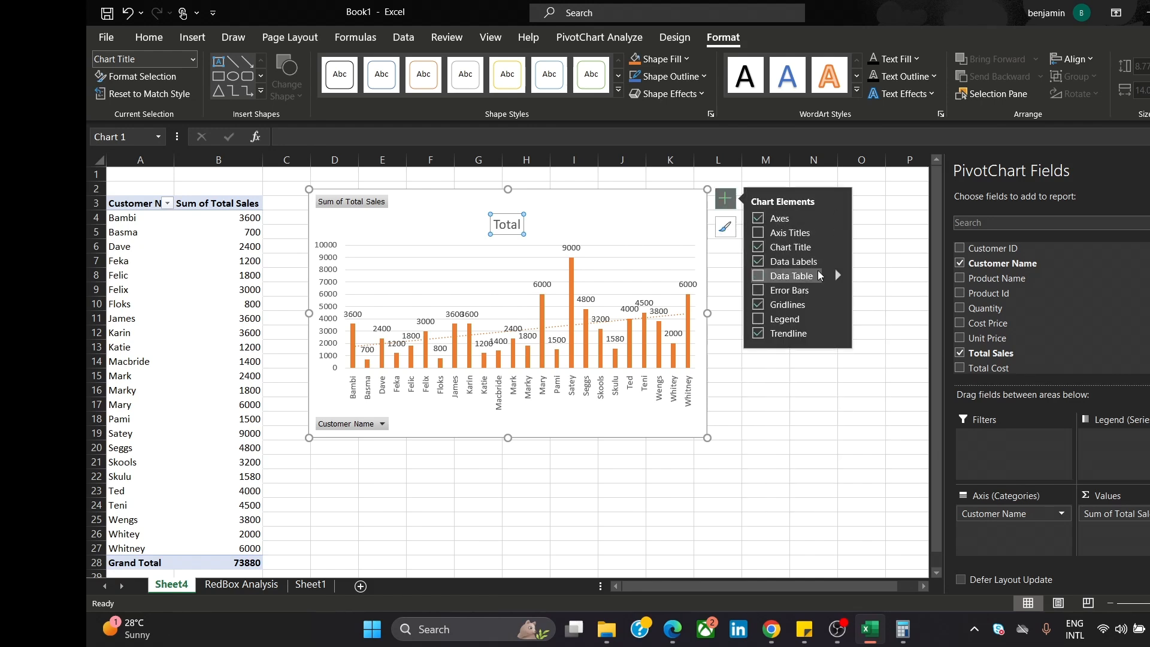
click(796, 263)
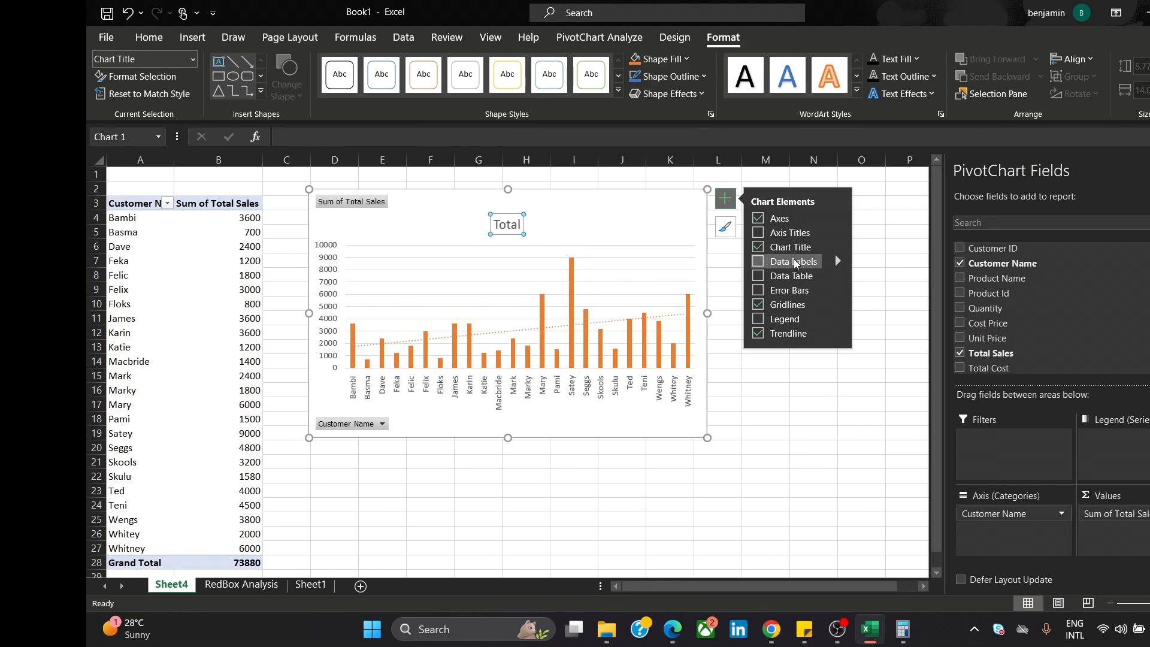
- Change the chart title to "Total Sales by Customer"
double_click(513, 224)
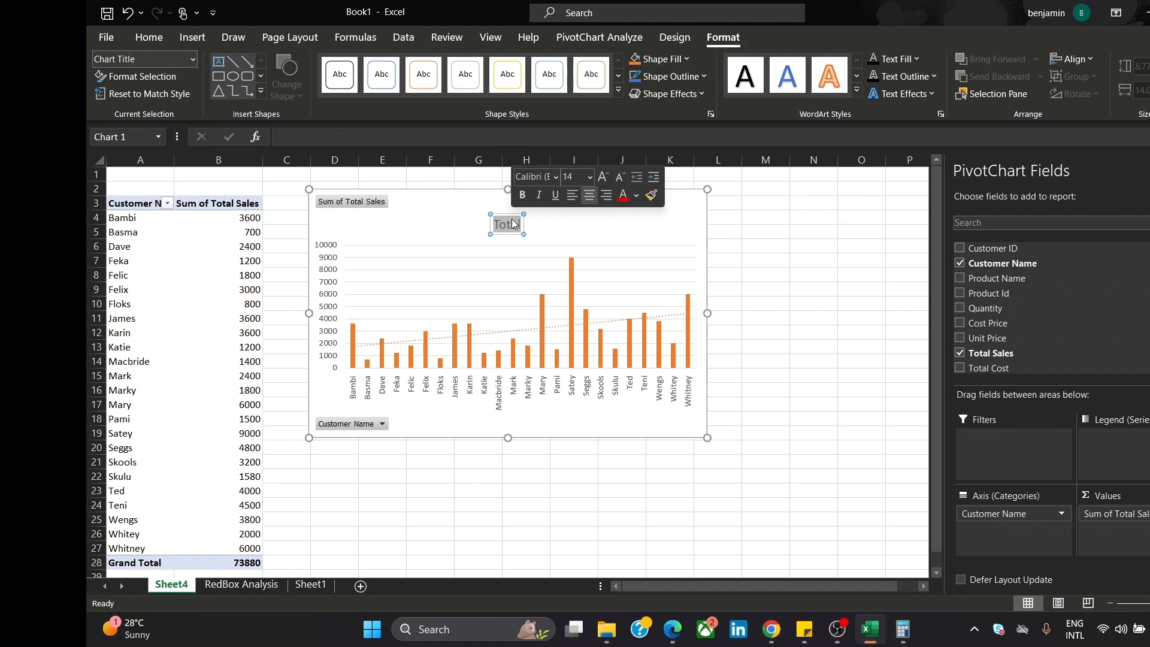
text(Total)
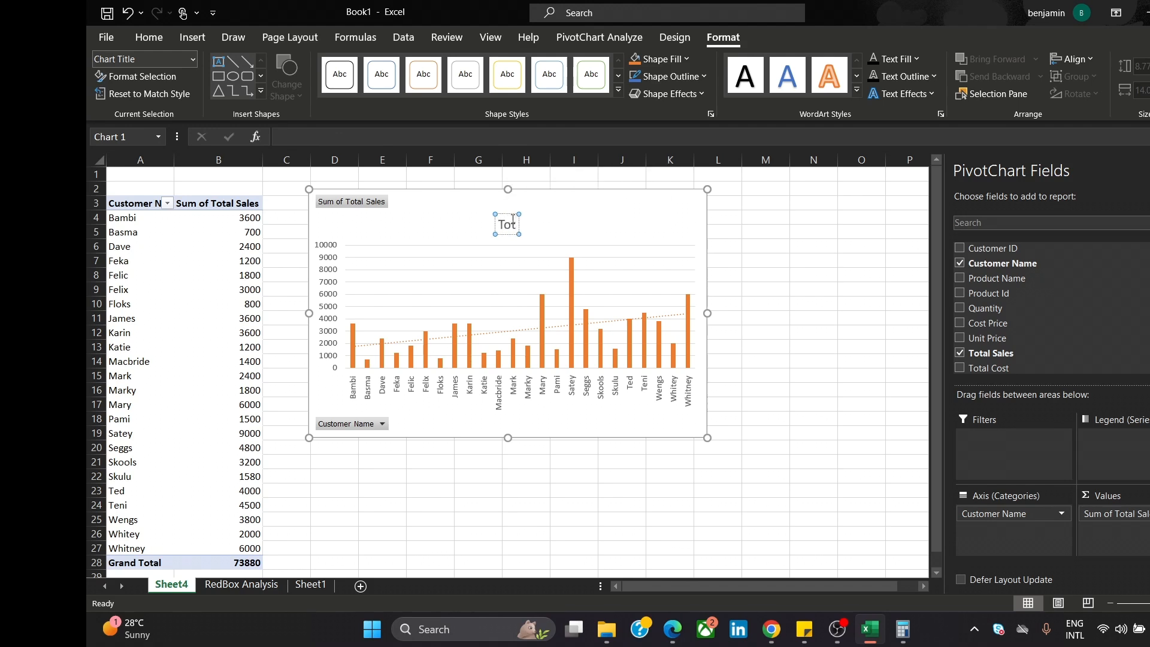
text( sales bu)
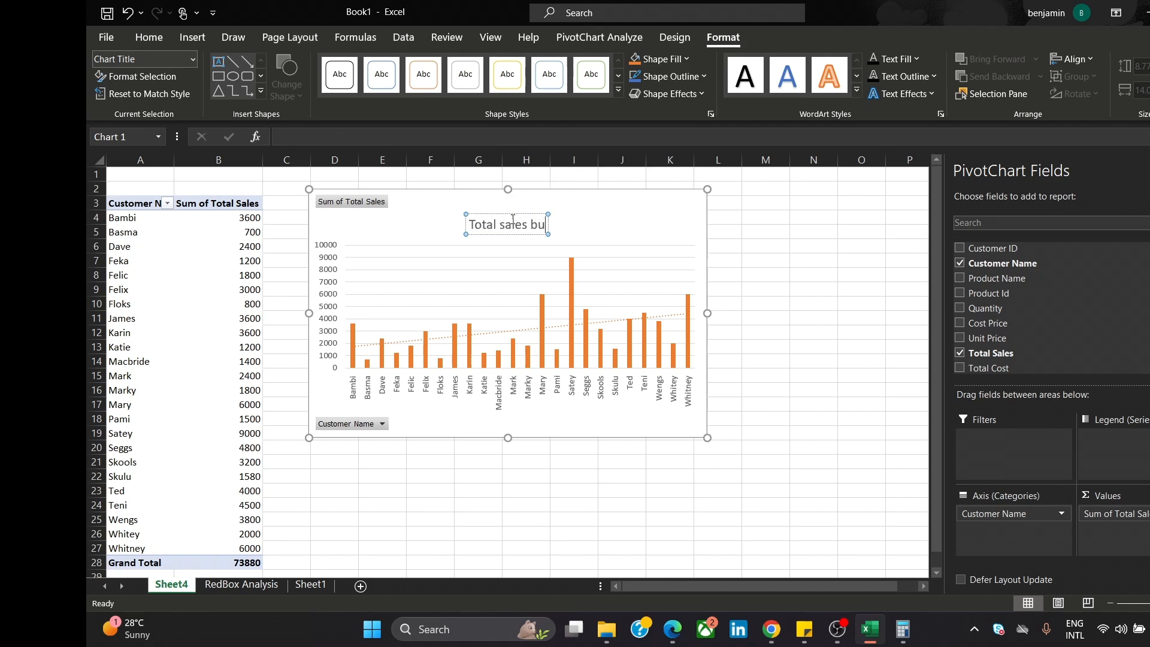
key(BackSpace)
key(BackSpace)
key(BackSpace)
key(BackSpace)
key(BackSpace)
key(BackSpace)
key(BackSpace)
key(BackSpace)
key(BackSpace)
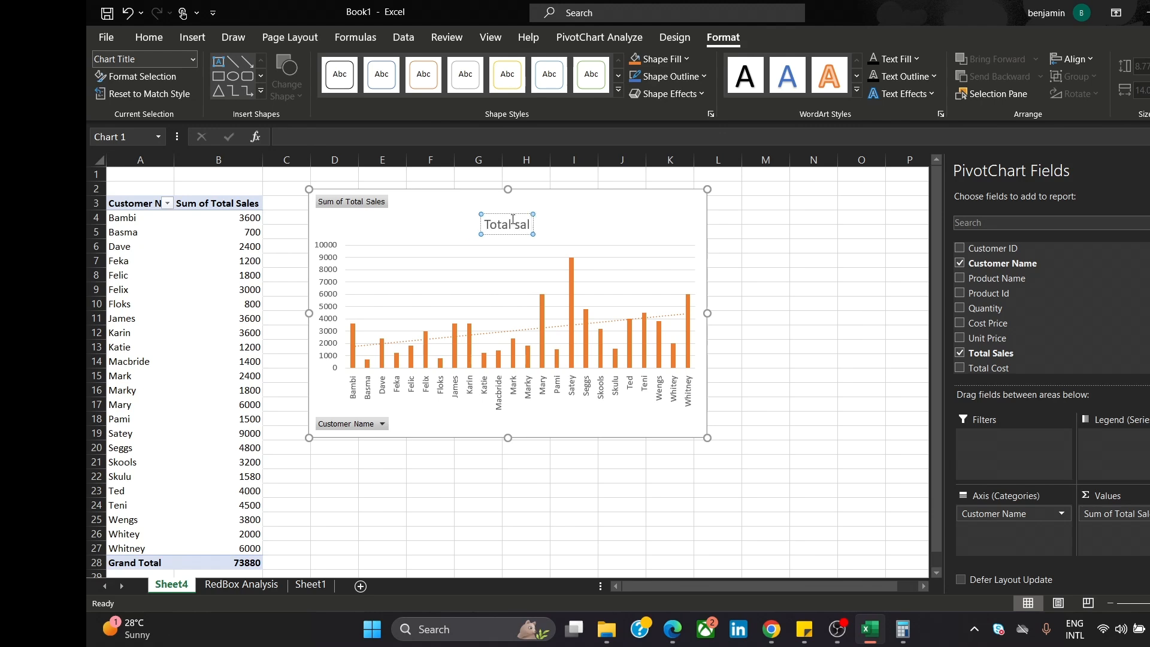
text(Sale)
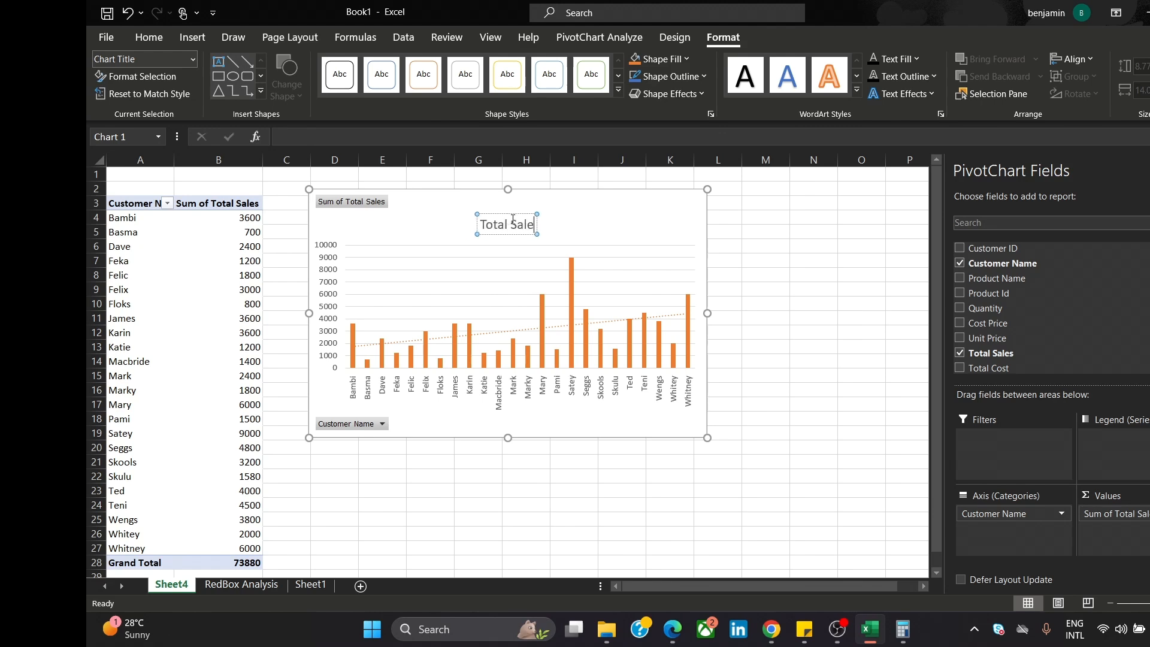
text(s by Cust)
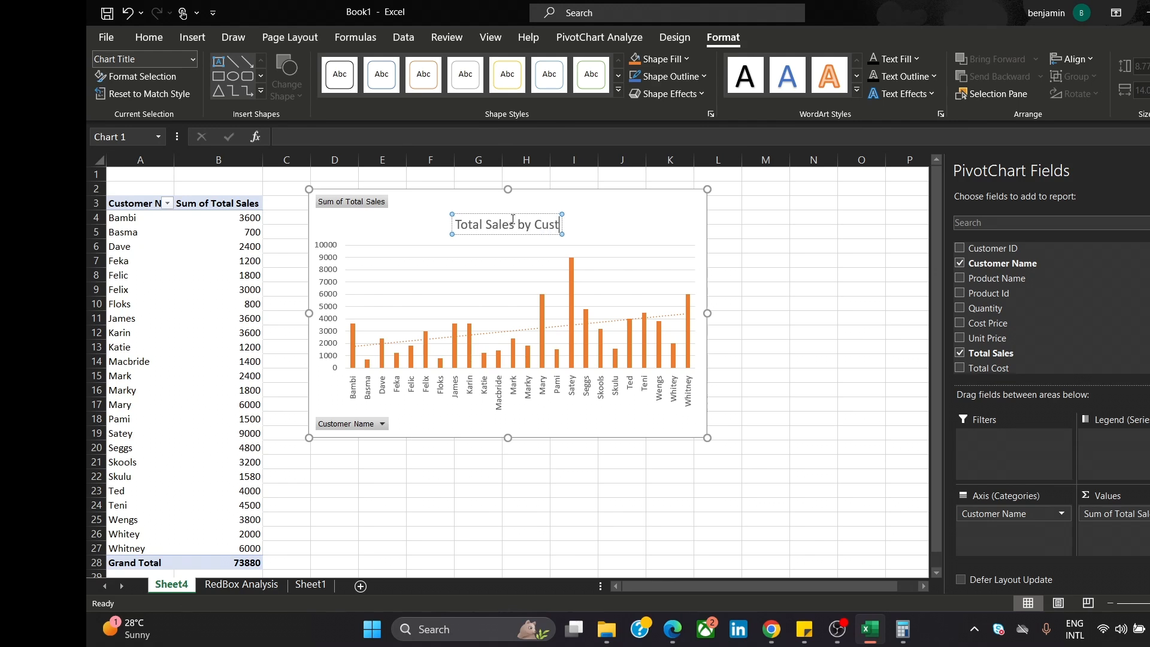
text(omer)
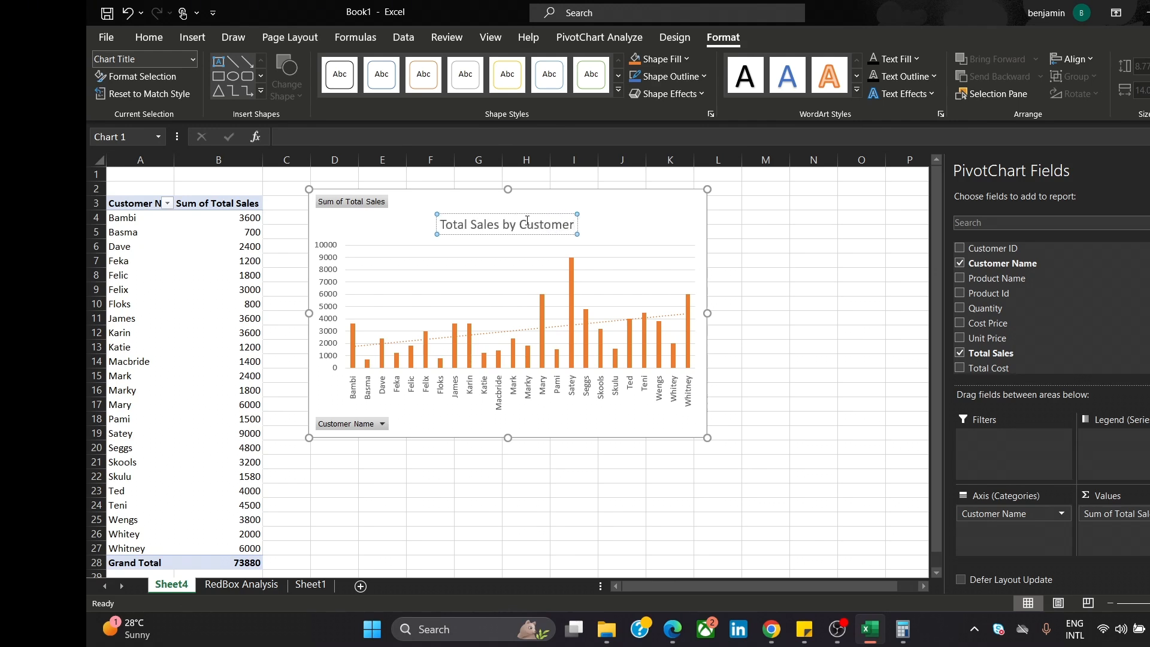
- Set the chart title's font size to 12 and move the PivotChart further from the pivot table, starting near cell E4
triple_click(518, 225)
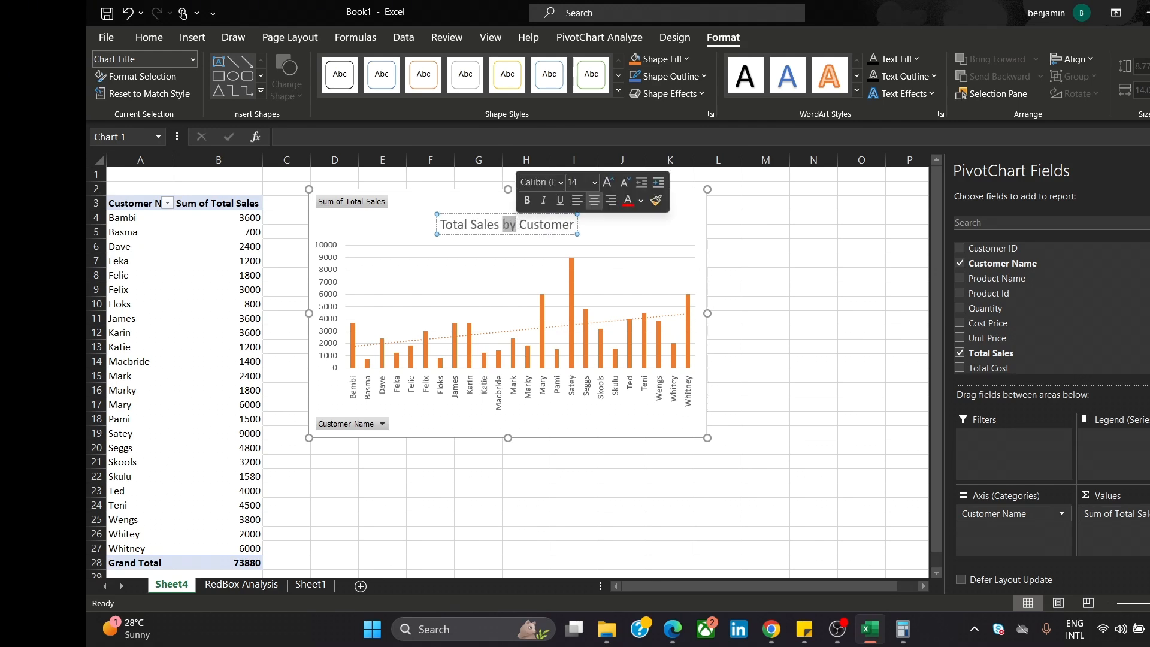
click(595, 183)
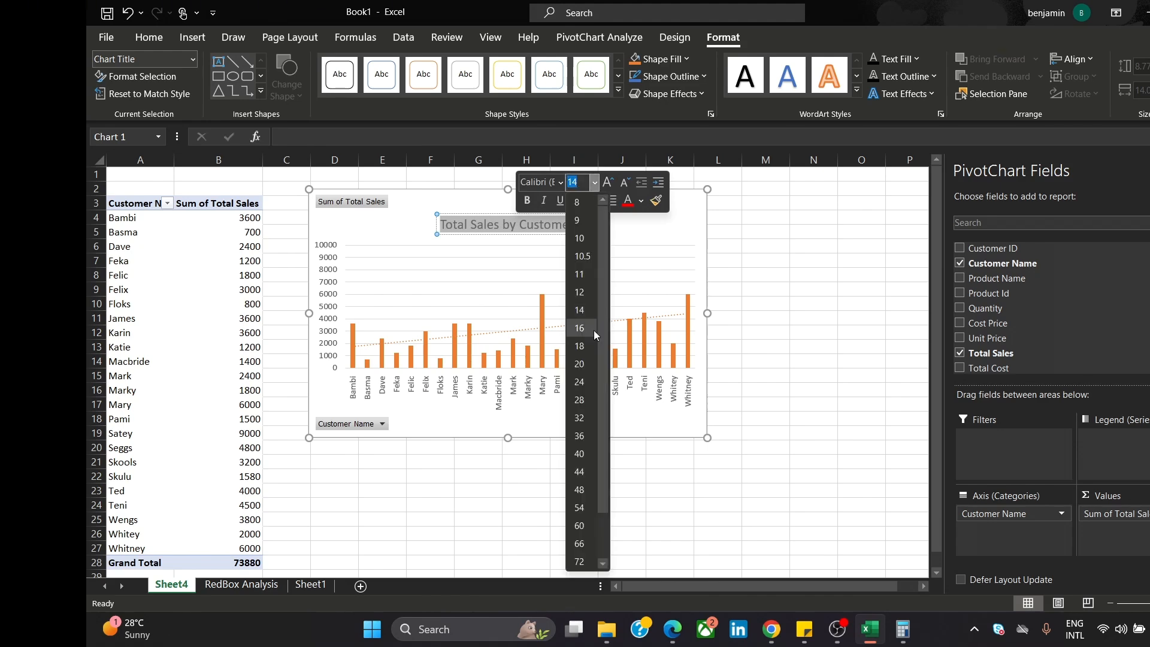
click(596, 292)
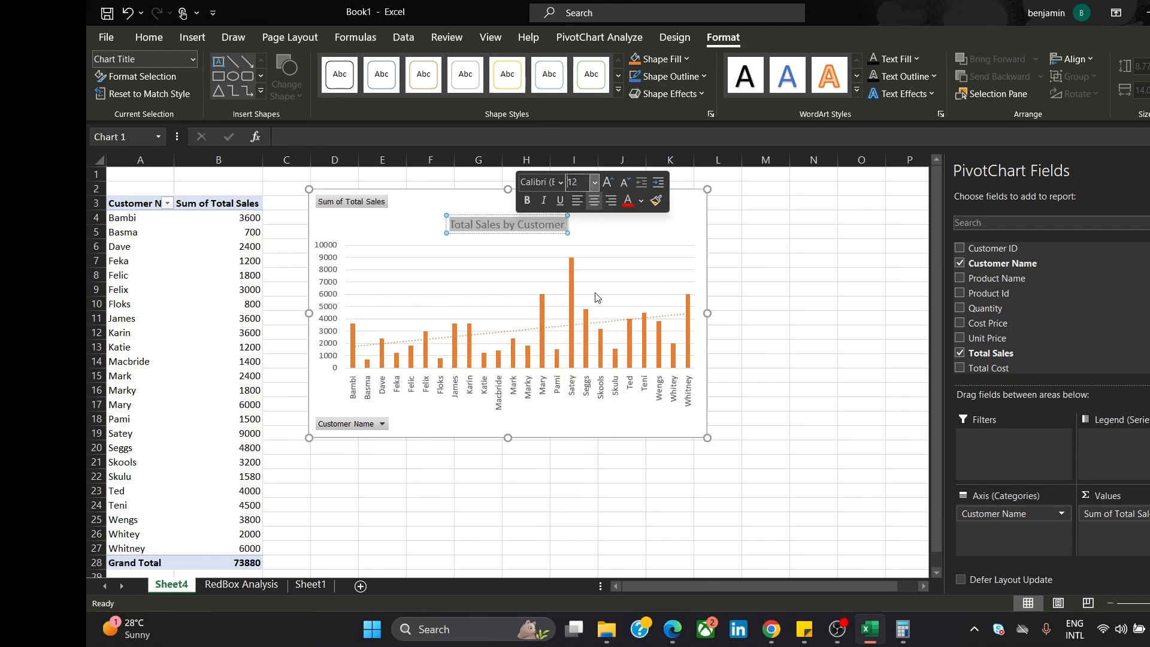
click(749, 232)
drag(616, 226, 694, 248)
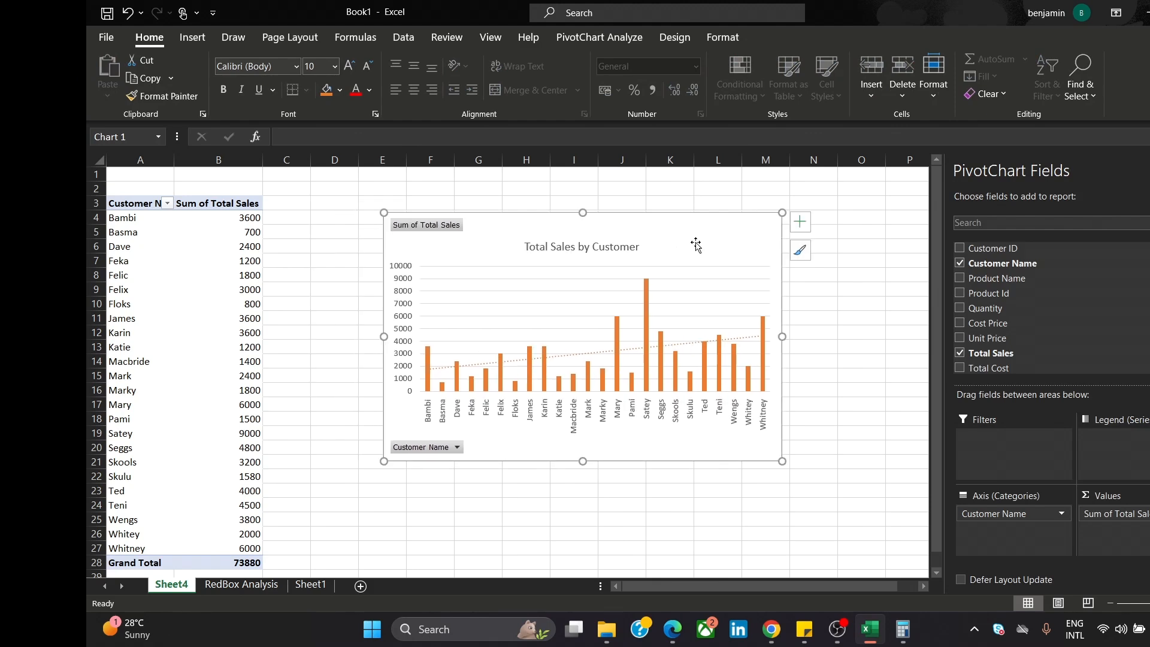
- Try the chart's Customer Name filter by clearing all names, selecting a single customer and reselecting all, and discard the changes
click(458, 448)
click(458, 449)
click(459, 448)
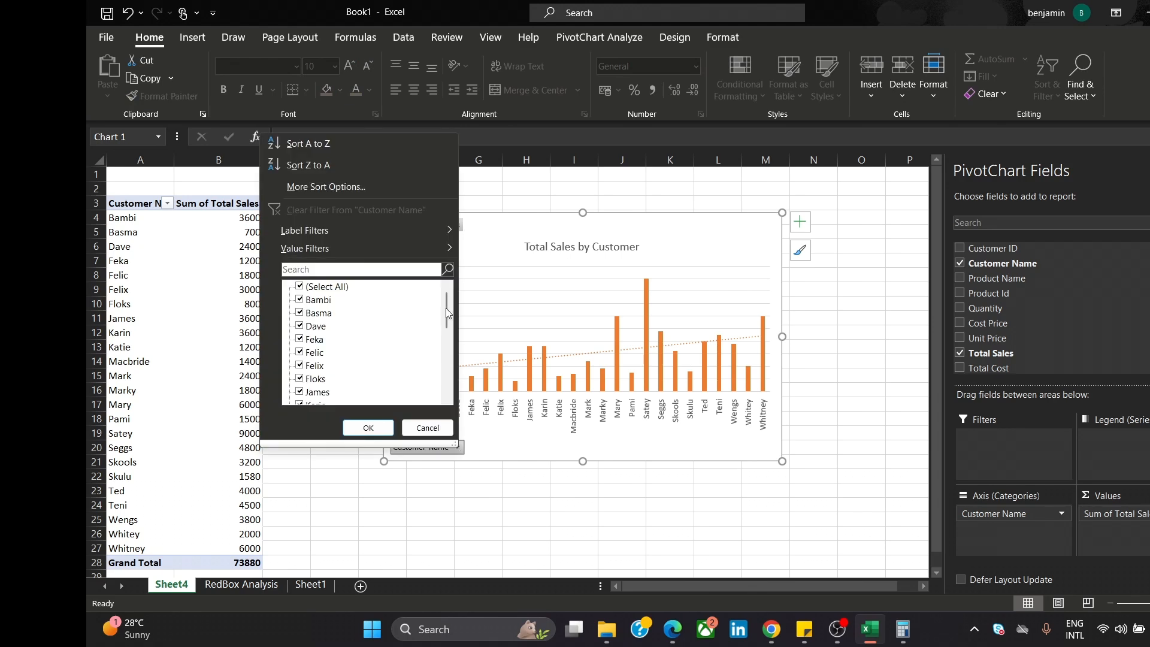
drag(447, 313, 462, 292)
click(329, 290)
click(300, 287)
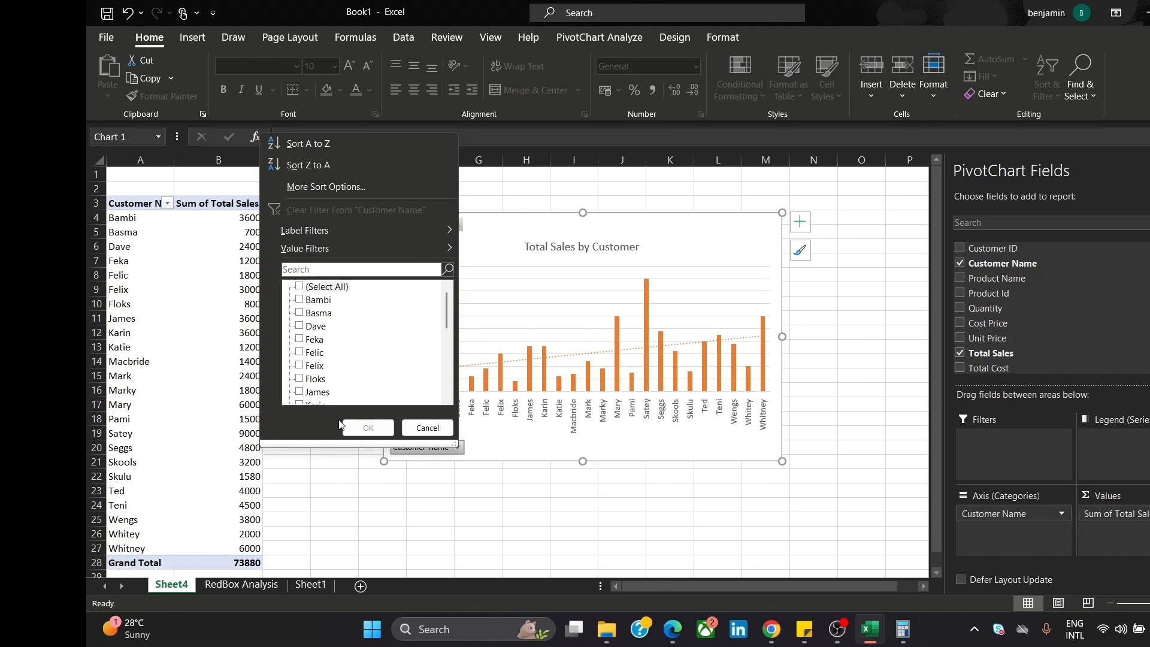
click(300, 299)
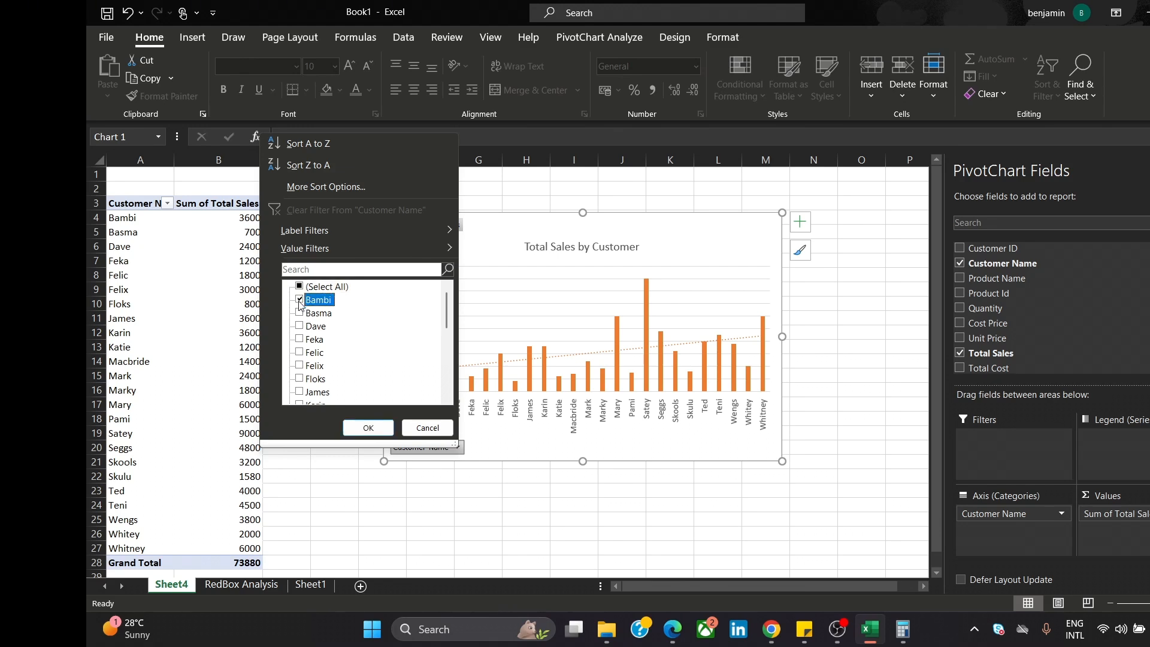
click(300, 299)
click(300, 287)
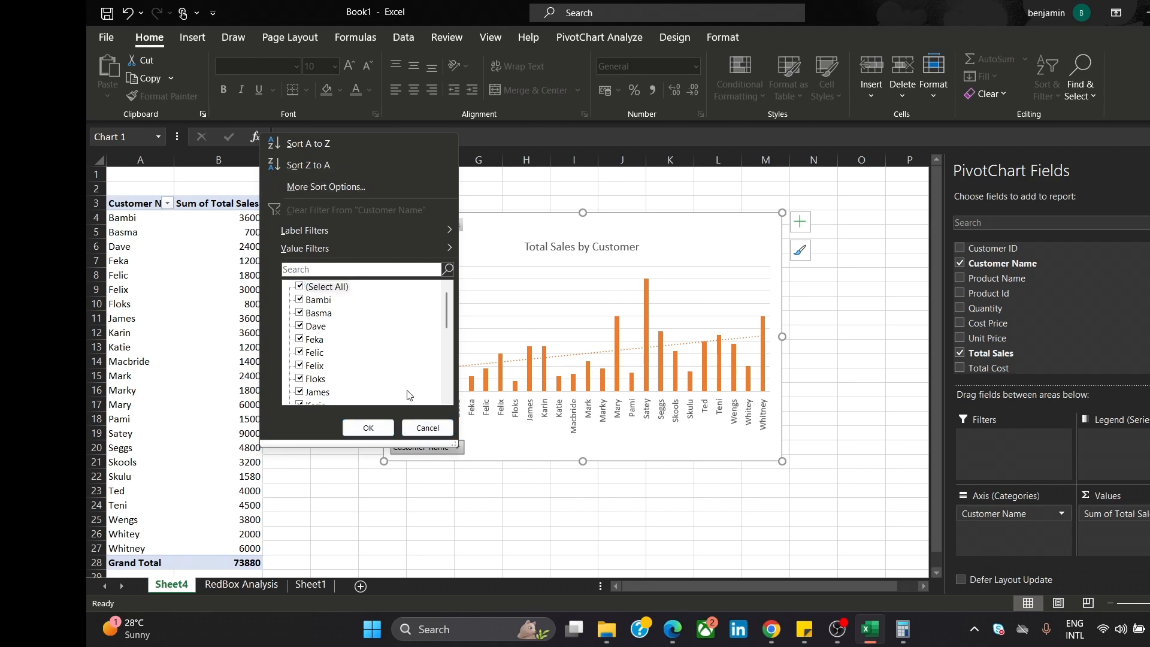
click(427, 428)
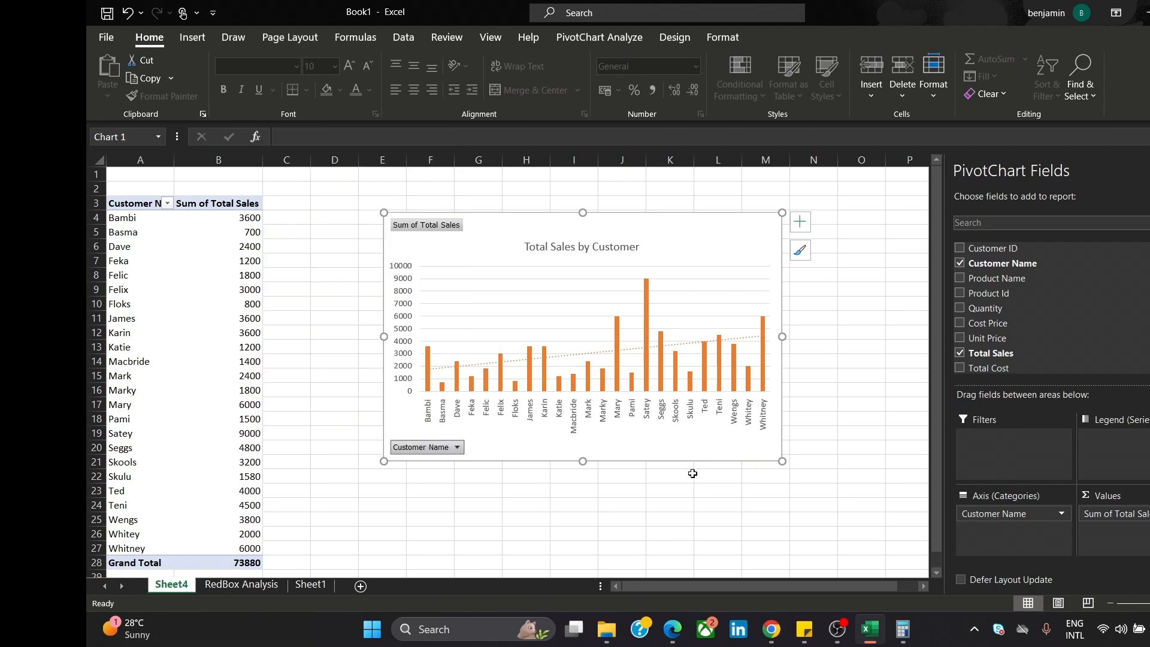
- Move the PivotChart near the pivot table and resize it to cover about cells D2 to J17
click(587, 214)
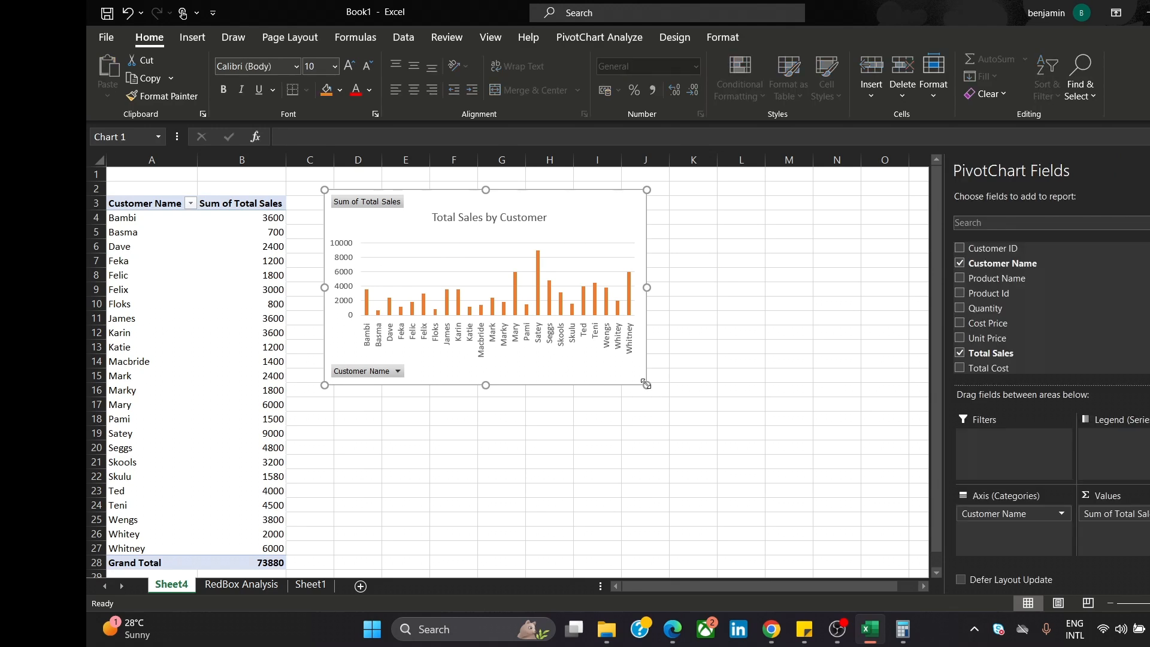
drag(647, 385, 672, 411)
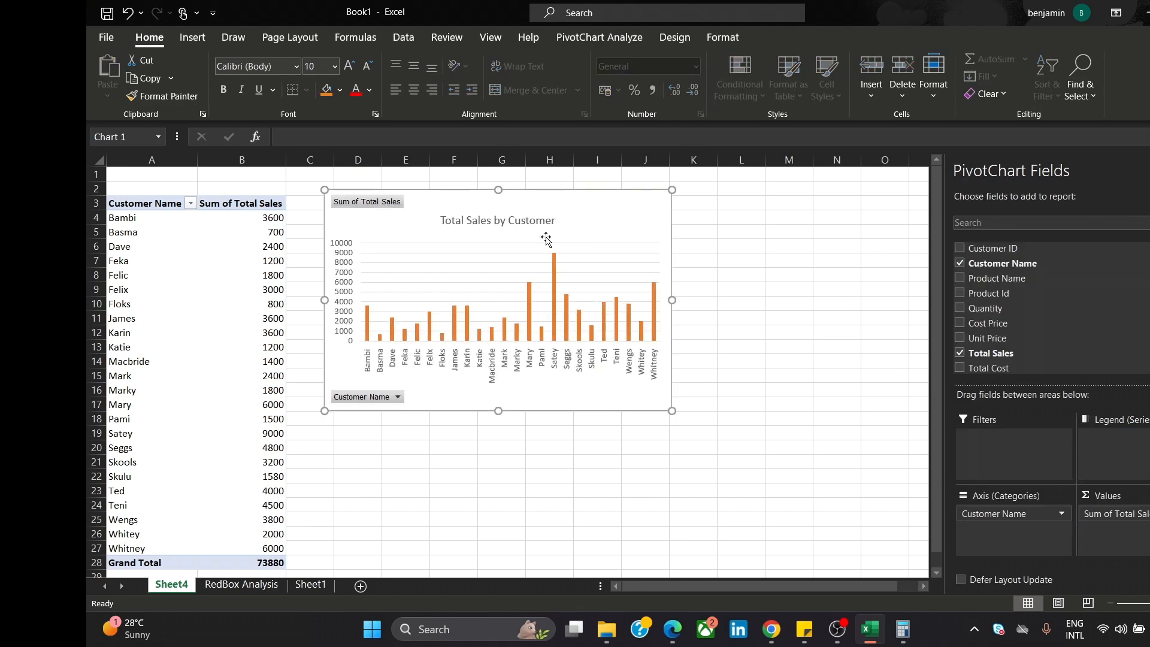
- Rename the Sheet4 worksheet as "pivot1"
click(241, 585)
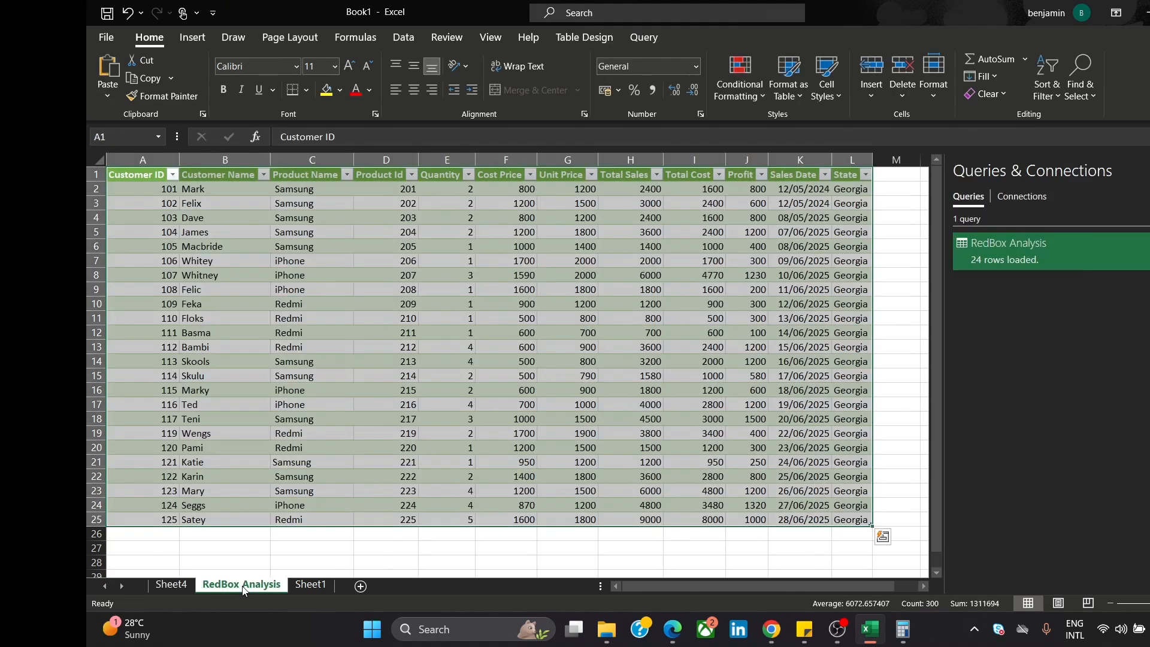
click(407, 218)
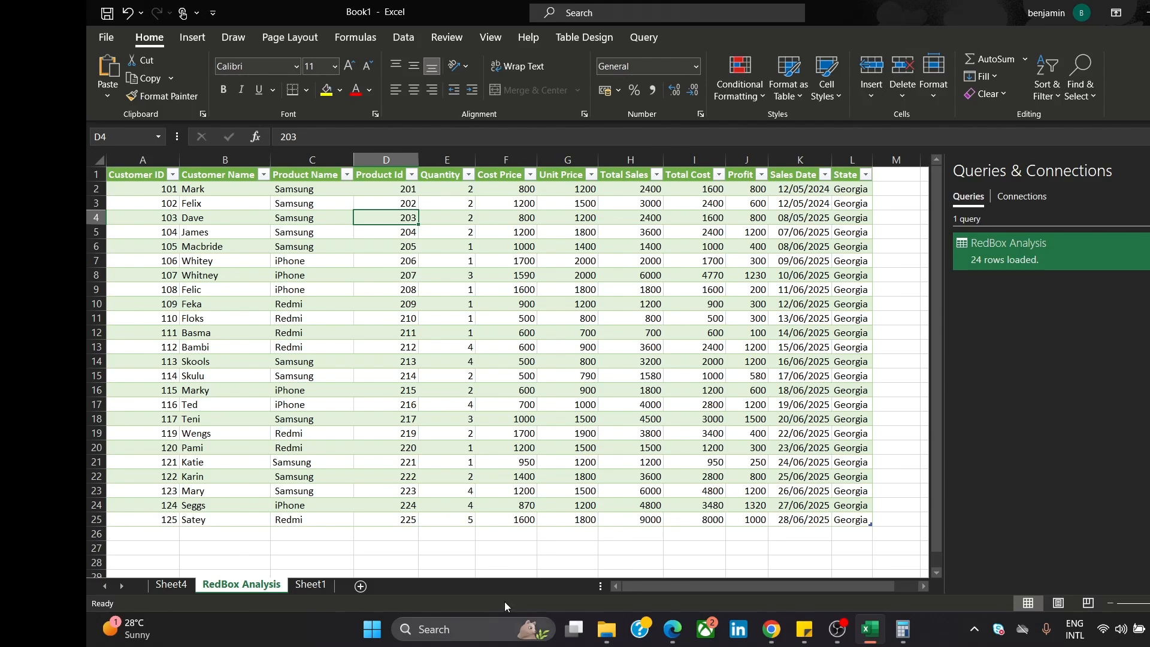
click(171, 587)
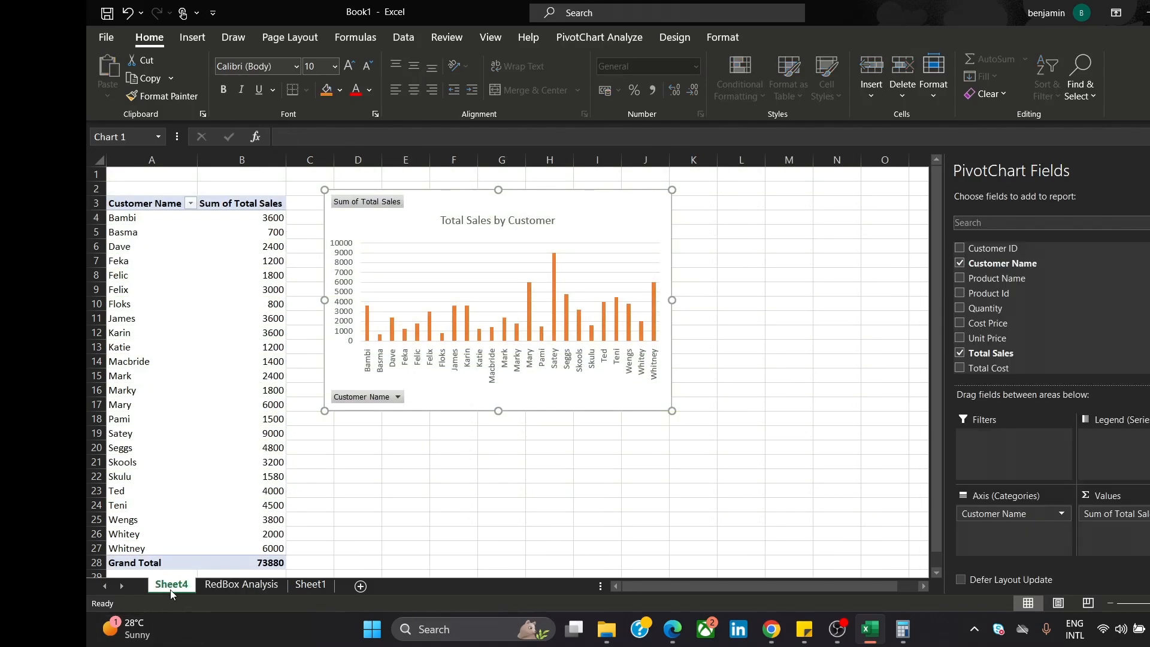
double_click(172, 585)
text(piv)
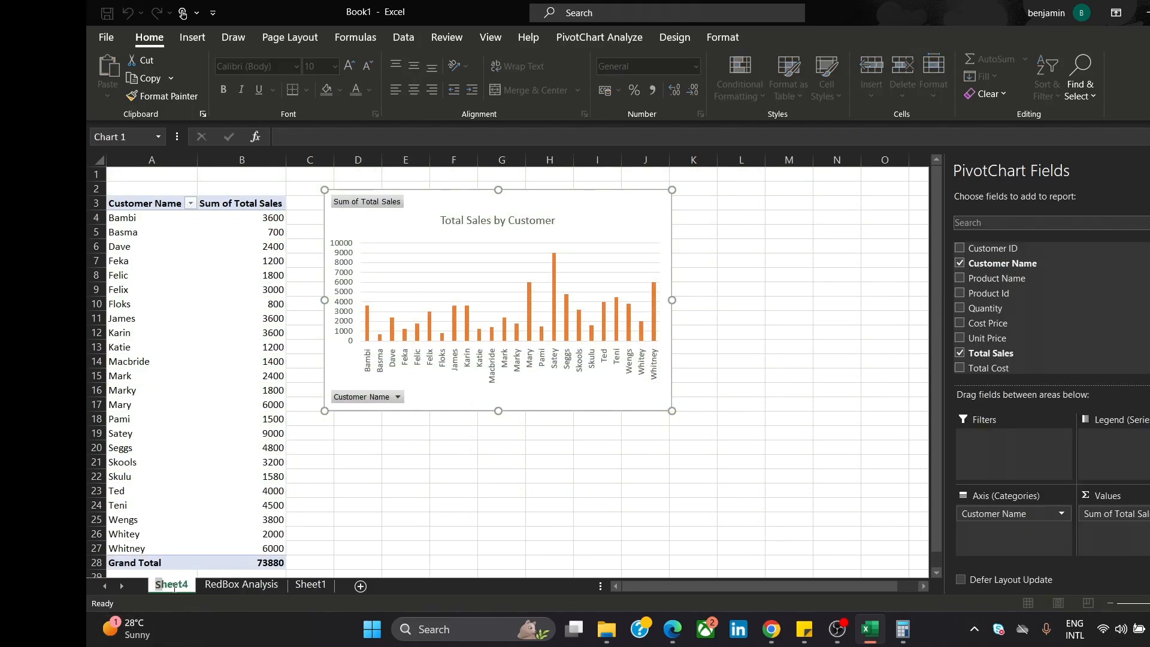
text(ot1)
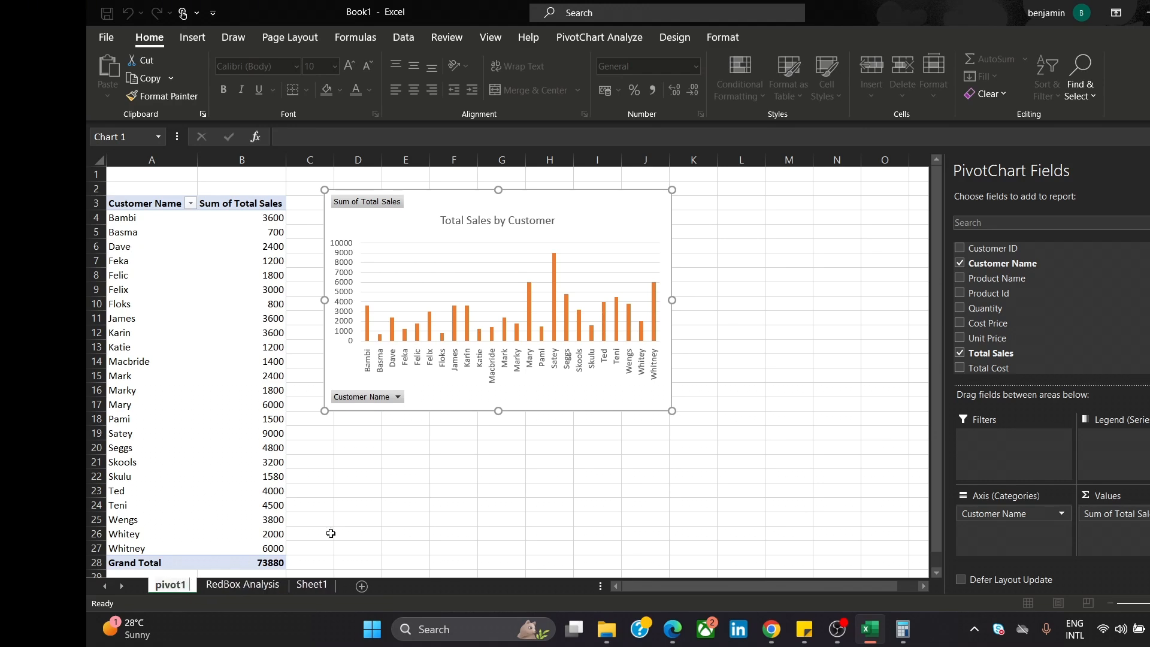
click(405, 519)
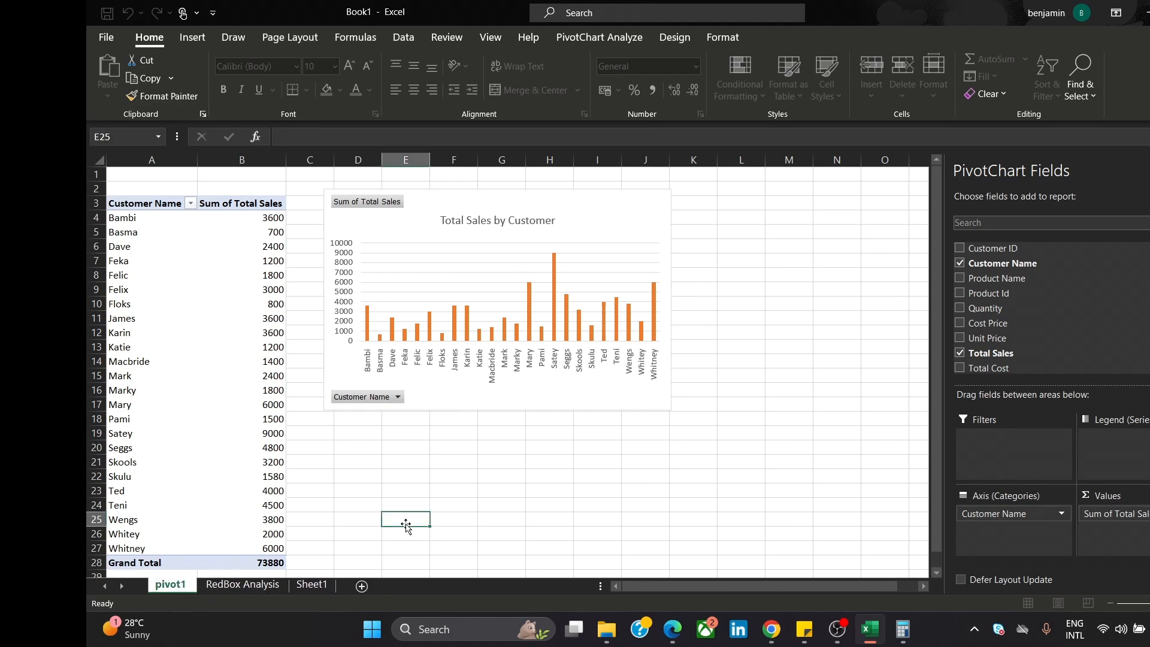
- Create a copy of the pivot1 worksheet in Book1, placed before pivot1
right_click(165, 588)
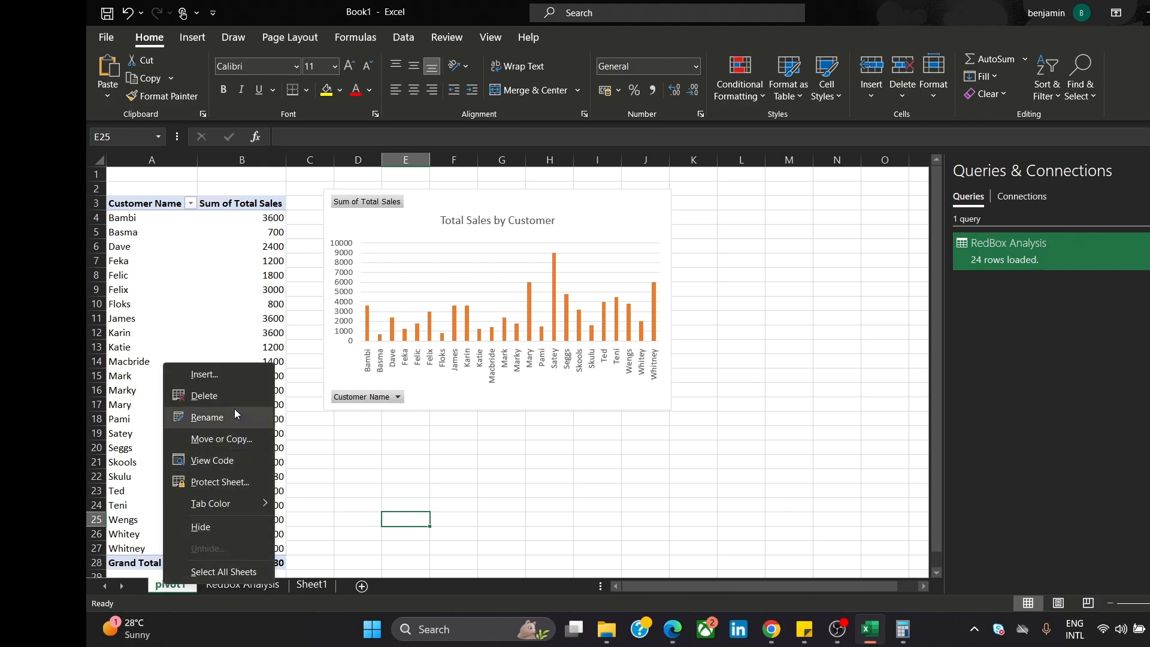
right_click(170, 581)
click(214, 434)
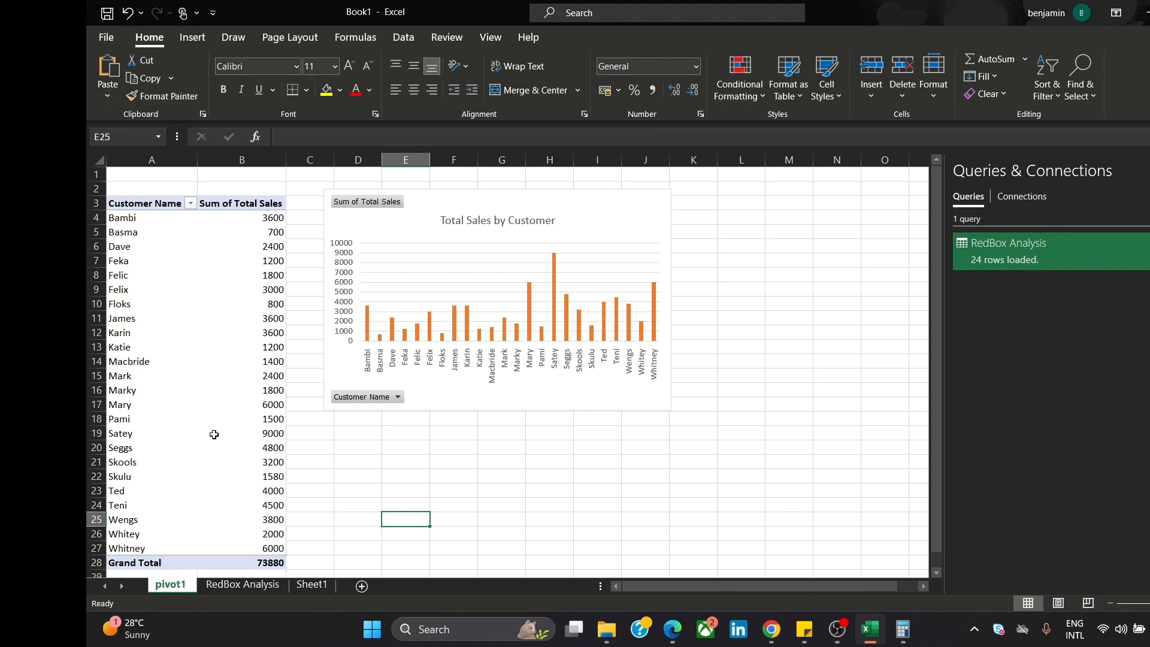
click(144, 493)
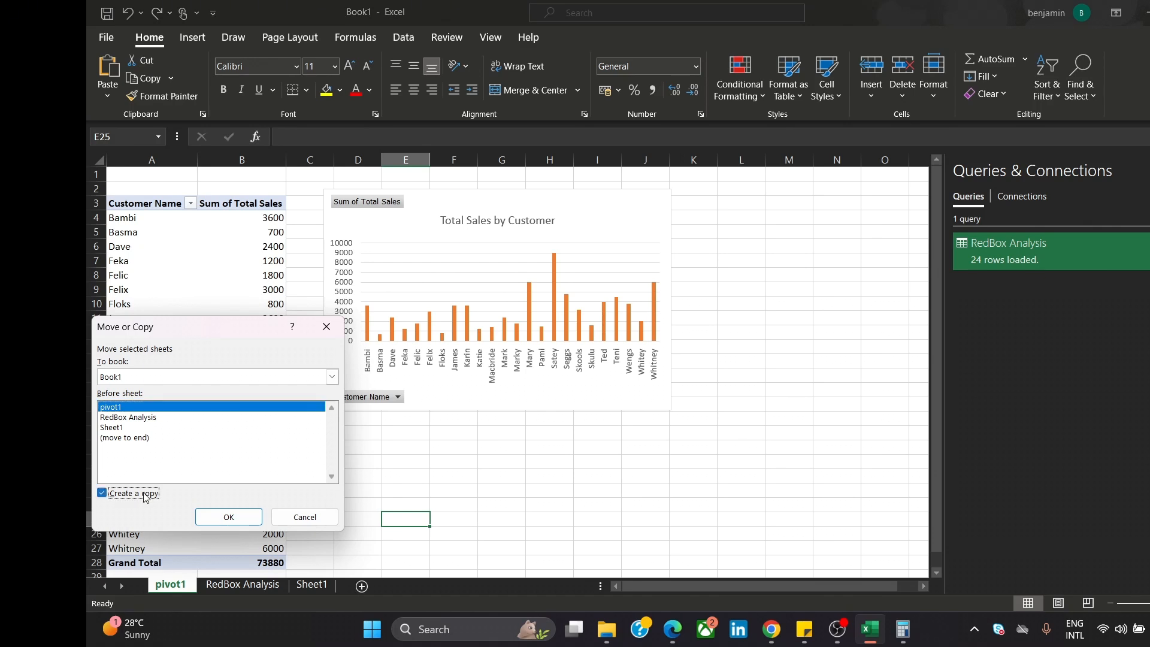
click(224, 519)
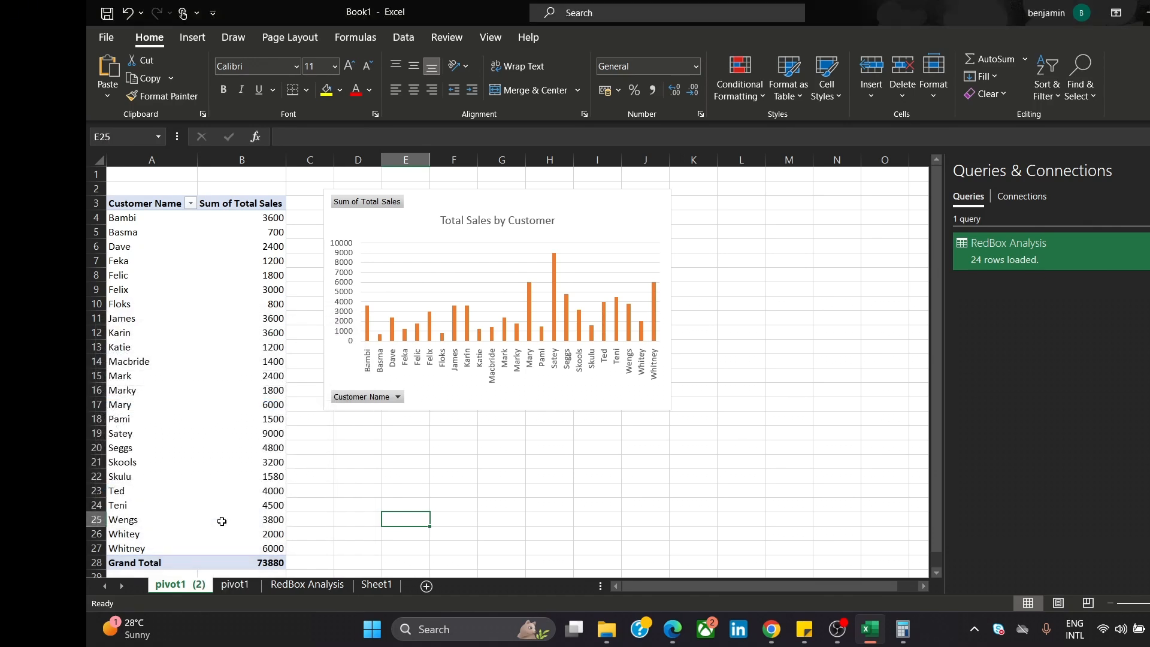
- Rename the copied worksheet as "pivot 2"
double_click(178, 585)
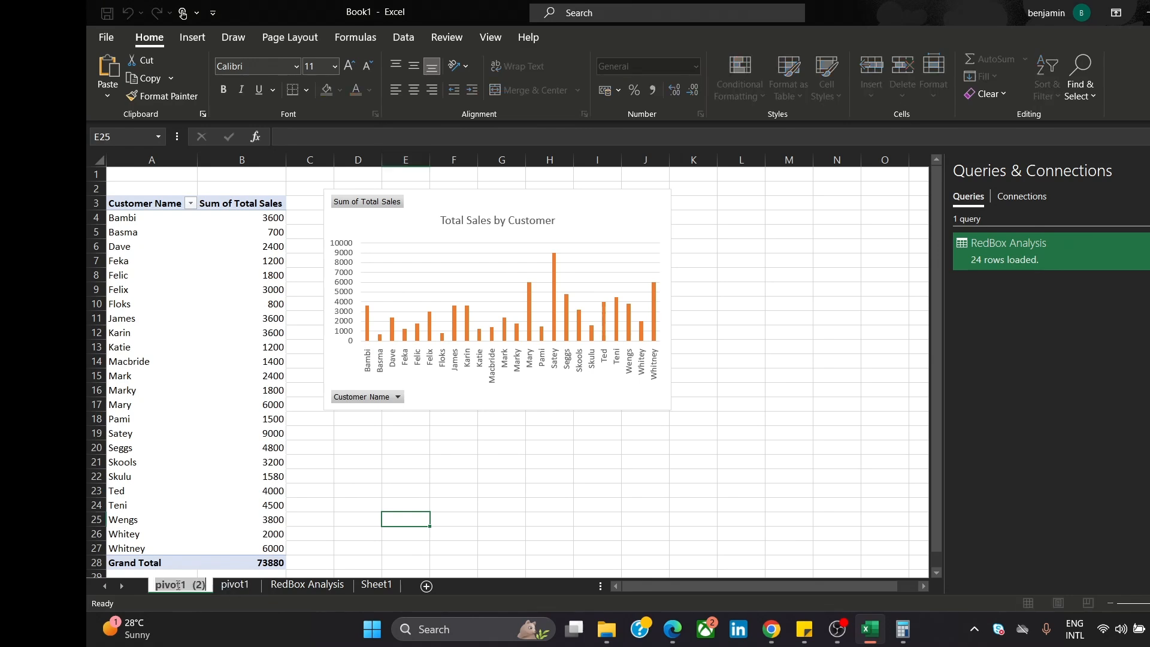
click(178, 585)
key(Delete)
key(Delete)
key(Delete)
key(Delete)
key(Delete)
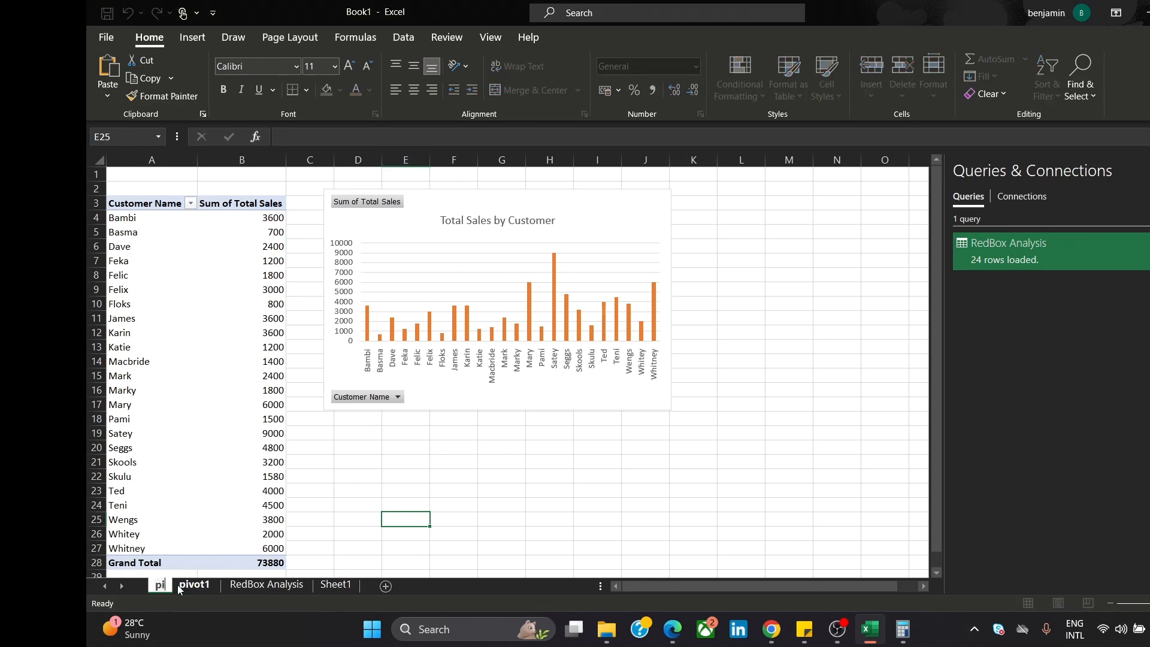
text(2)
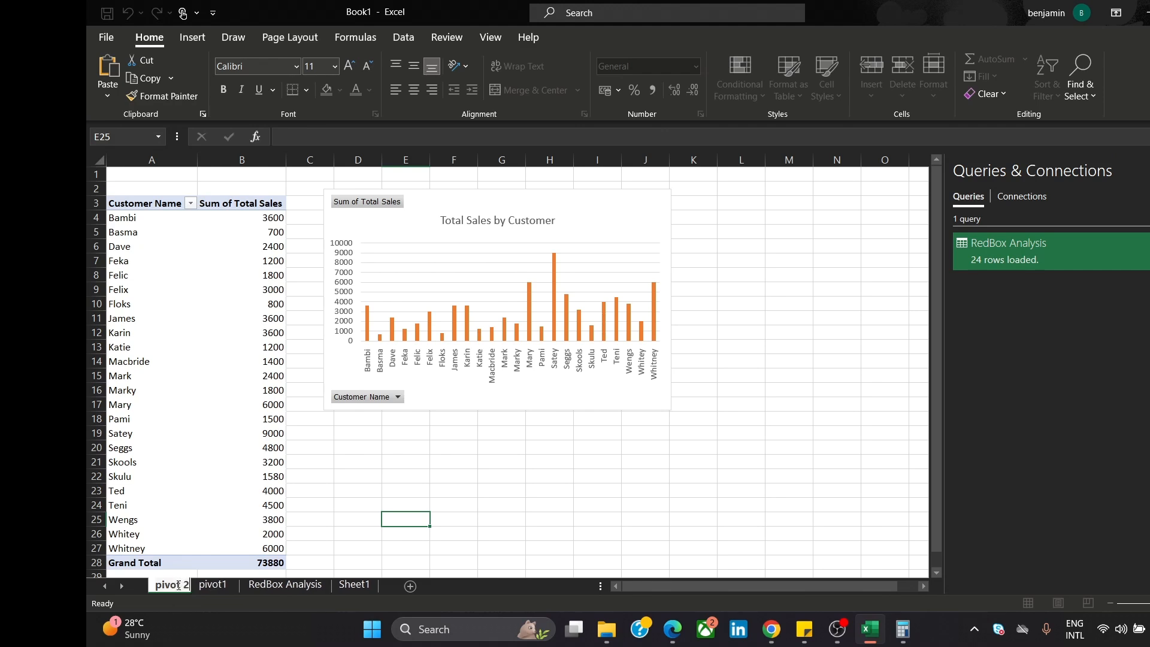
click(464, 481)
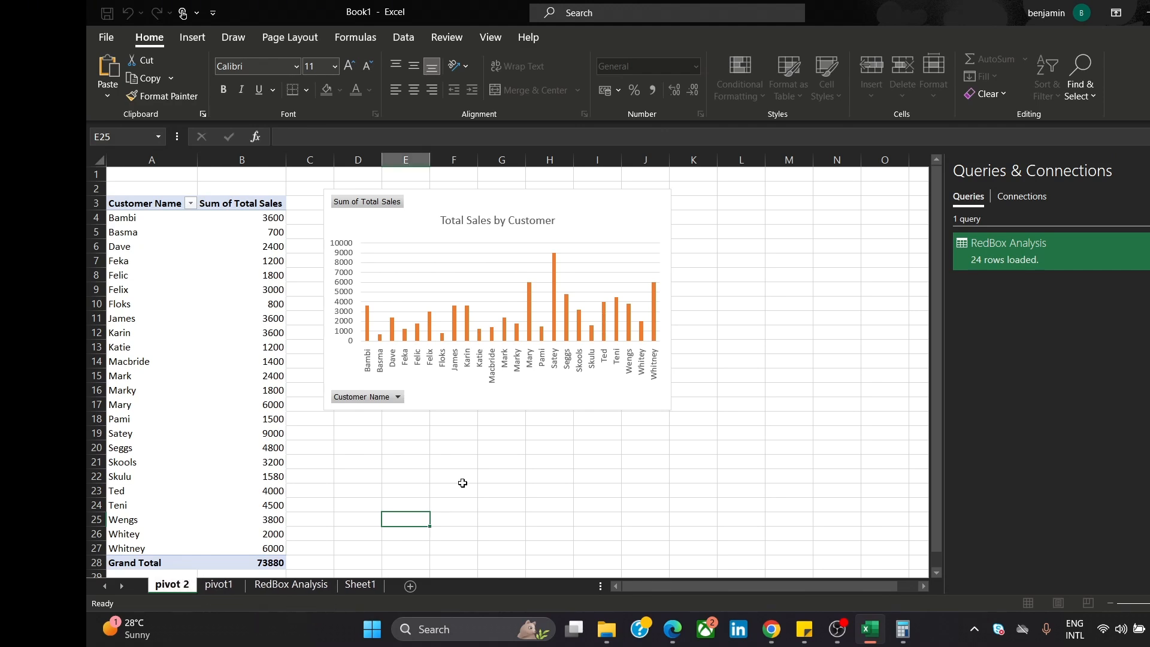
- Delete the Total Sales by Customer PivotChart from the pivot 2 worksheet
click(601, 197)
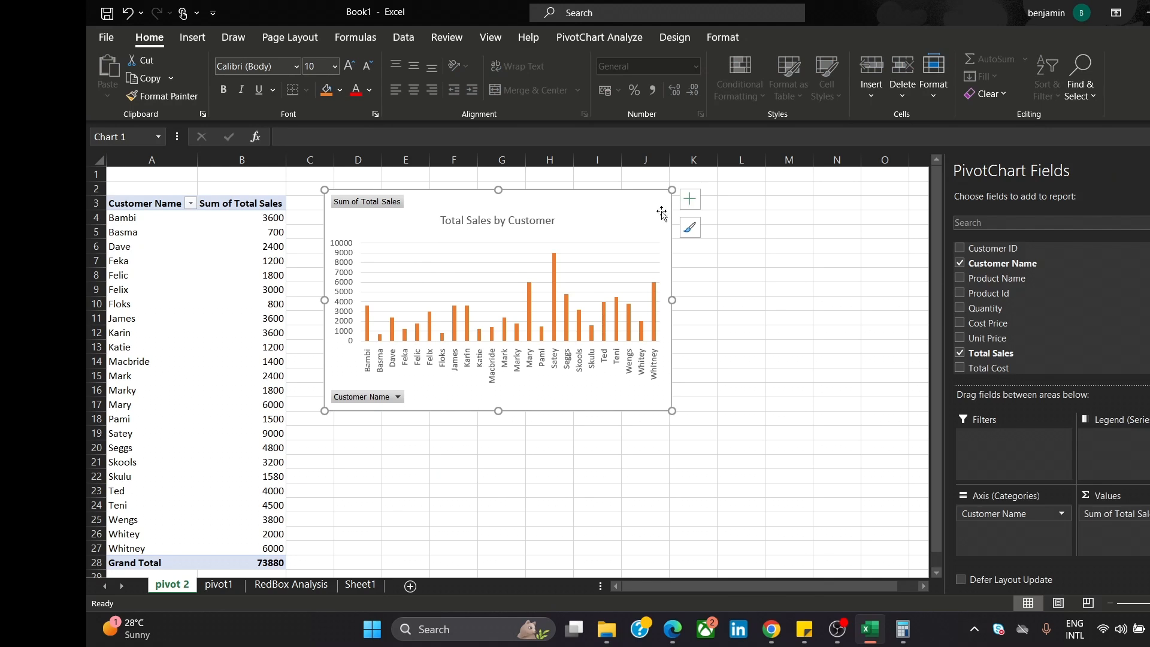
click(214, 591)
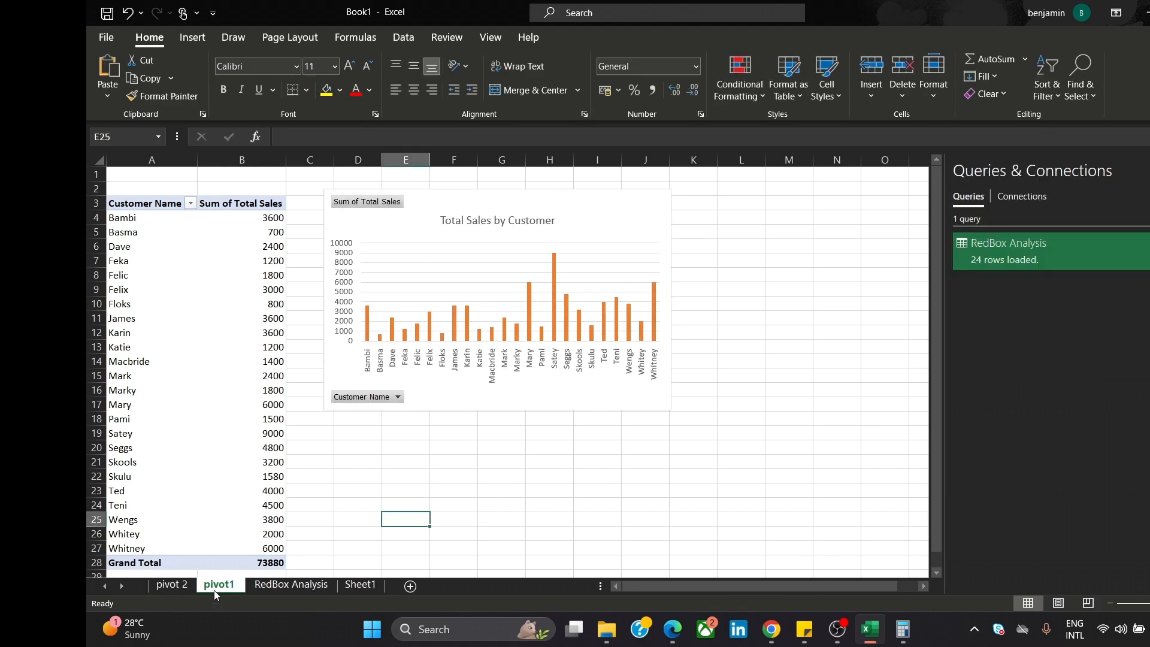
click(171, 592)
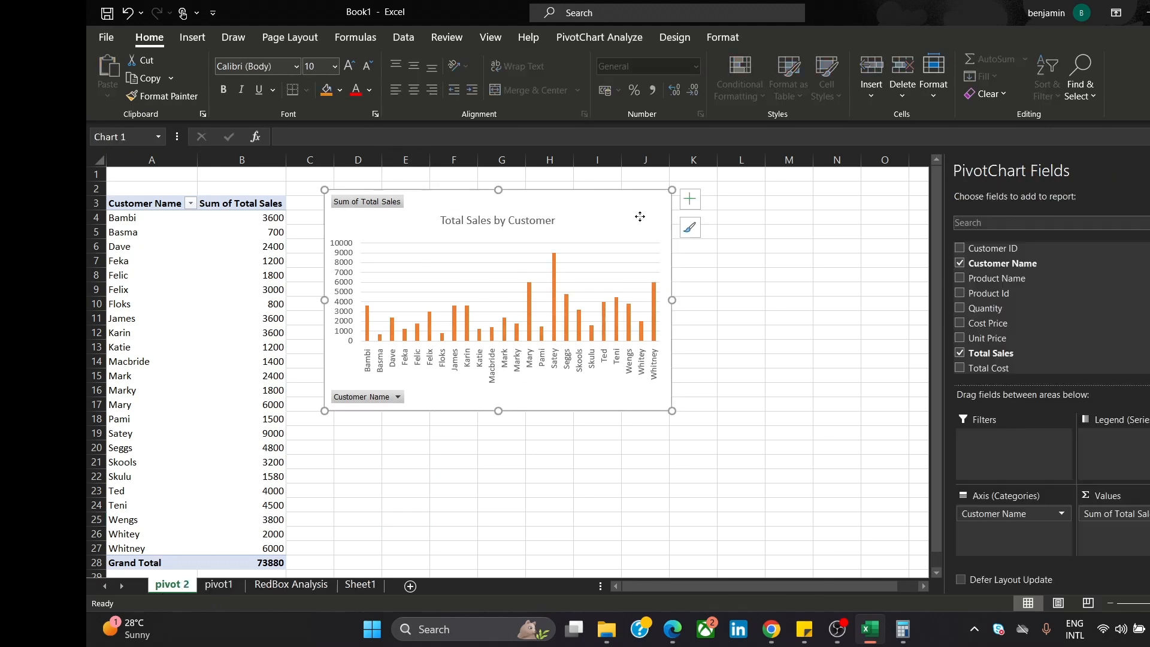
key(Delete)
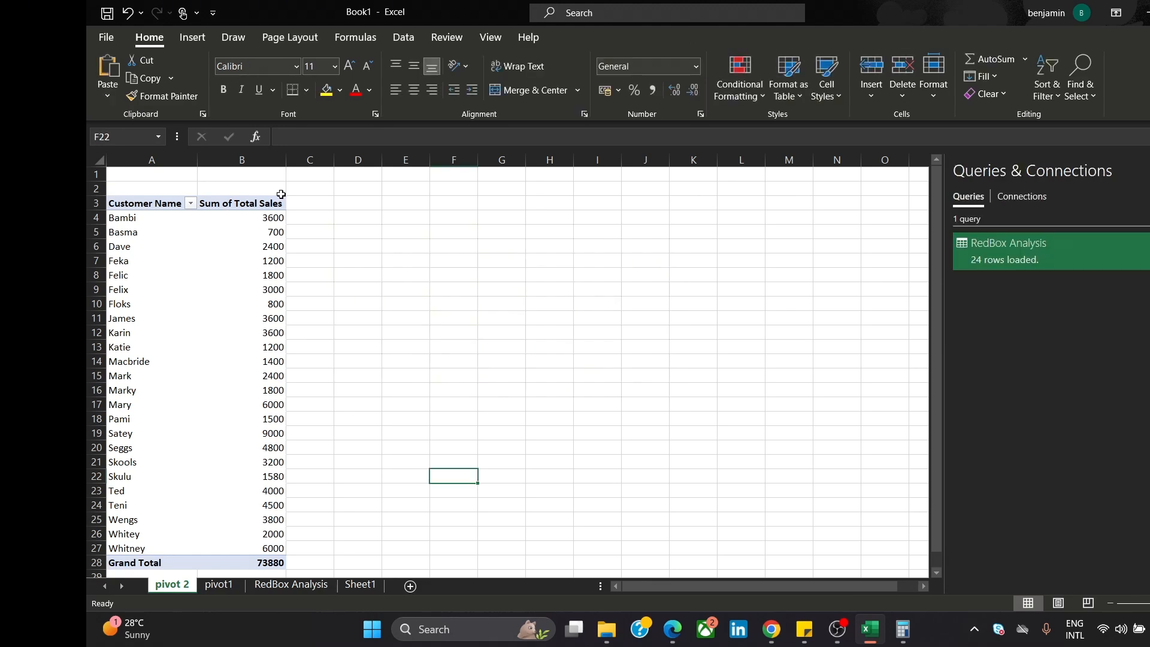
click(339, 232)
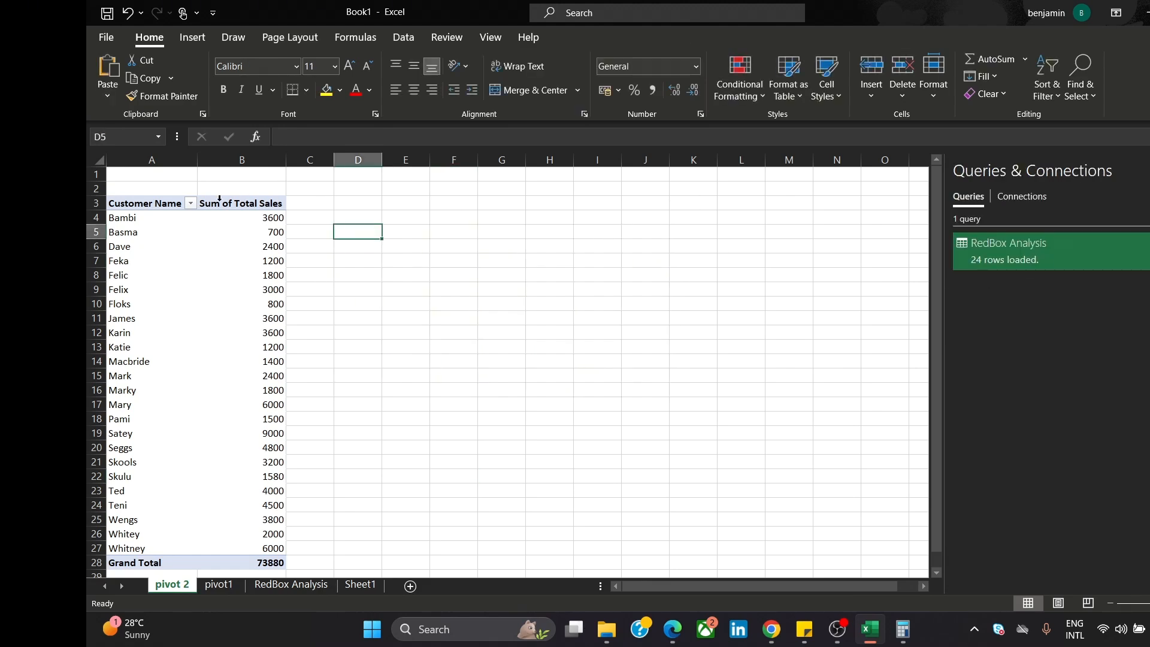
- Remove the Total Sales and Customer Name fields from the pivot table on the pivot 2 worksheet
click(263, 204)
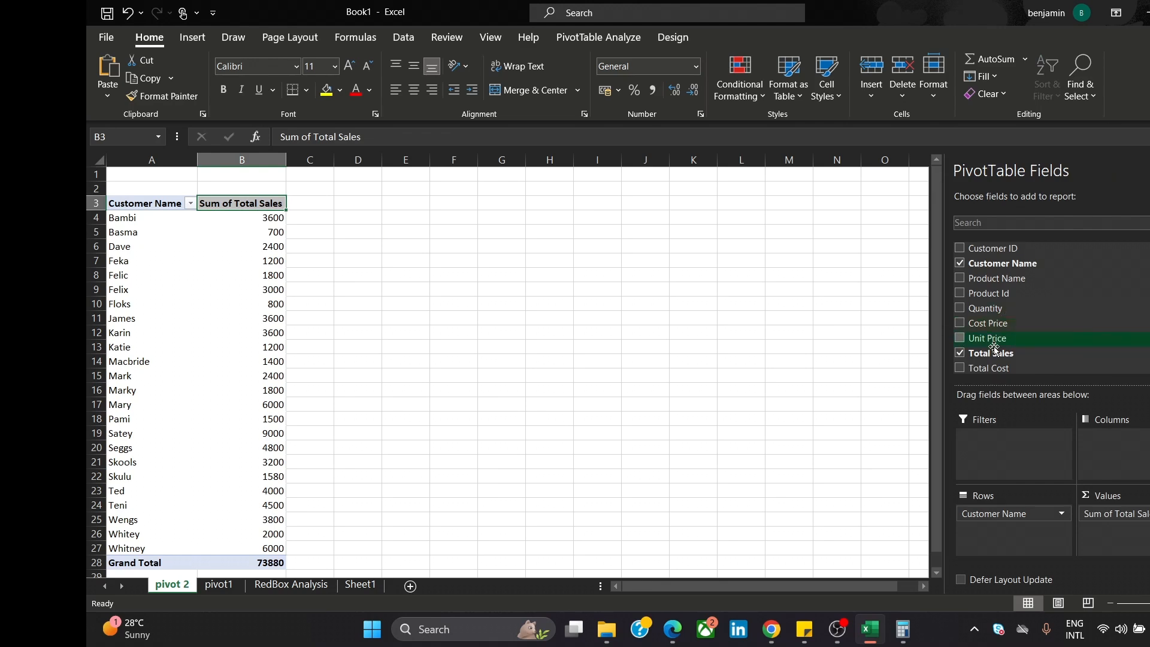
click(961, 352)
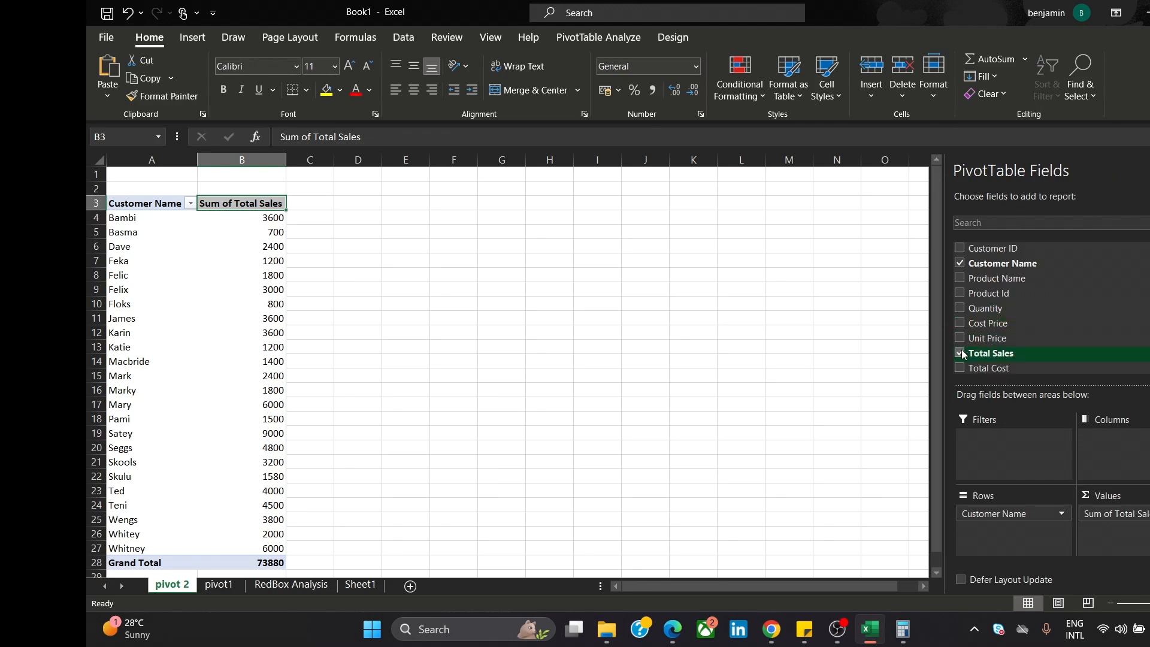
click(960, 264)
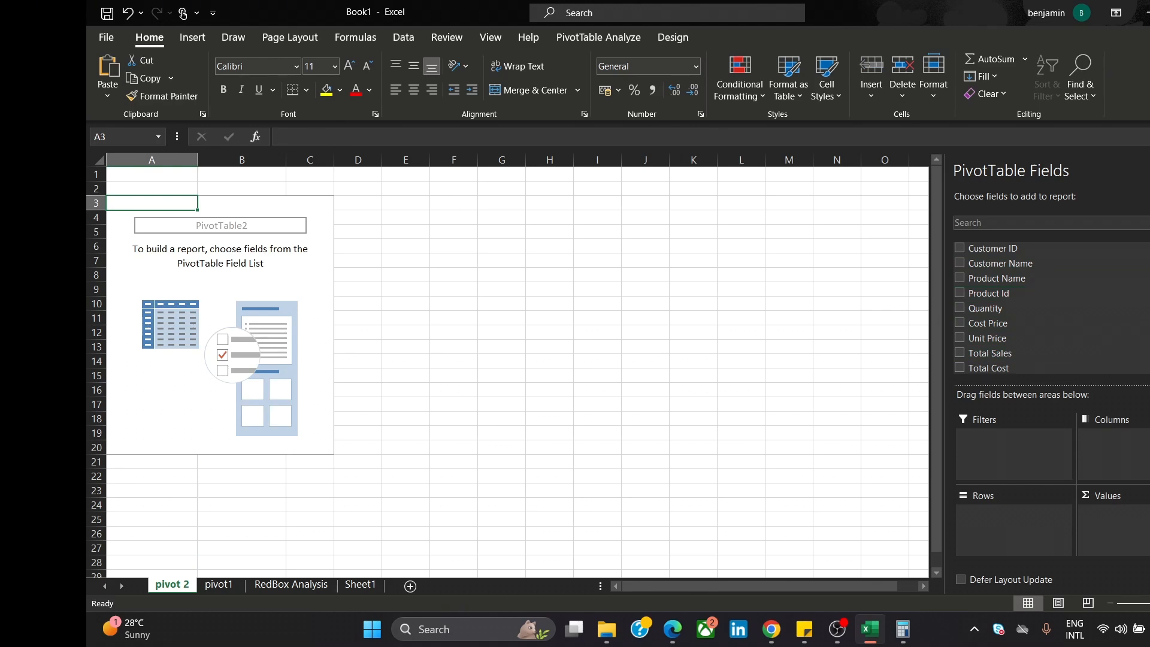
- Add Total Cost to the pivot table's values and Product Name to its rows
scroll(1019, 308, down, 1)
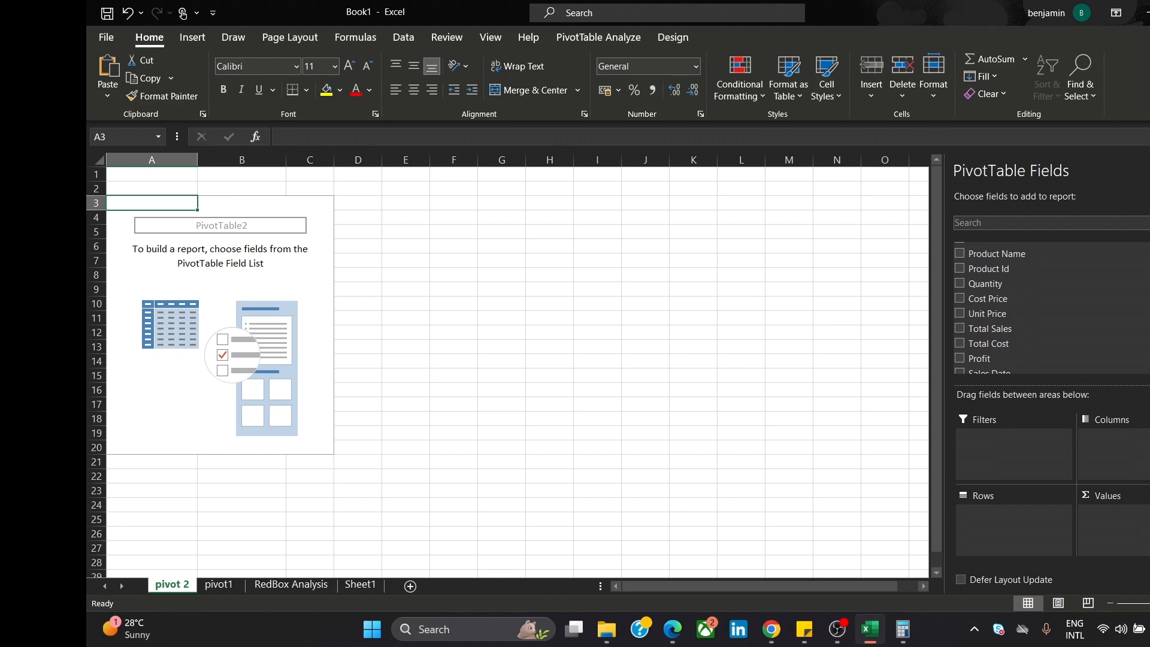
scroll(1018, 308, up, 1)
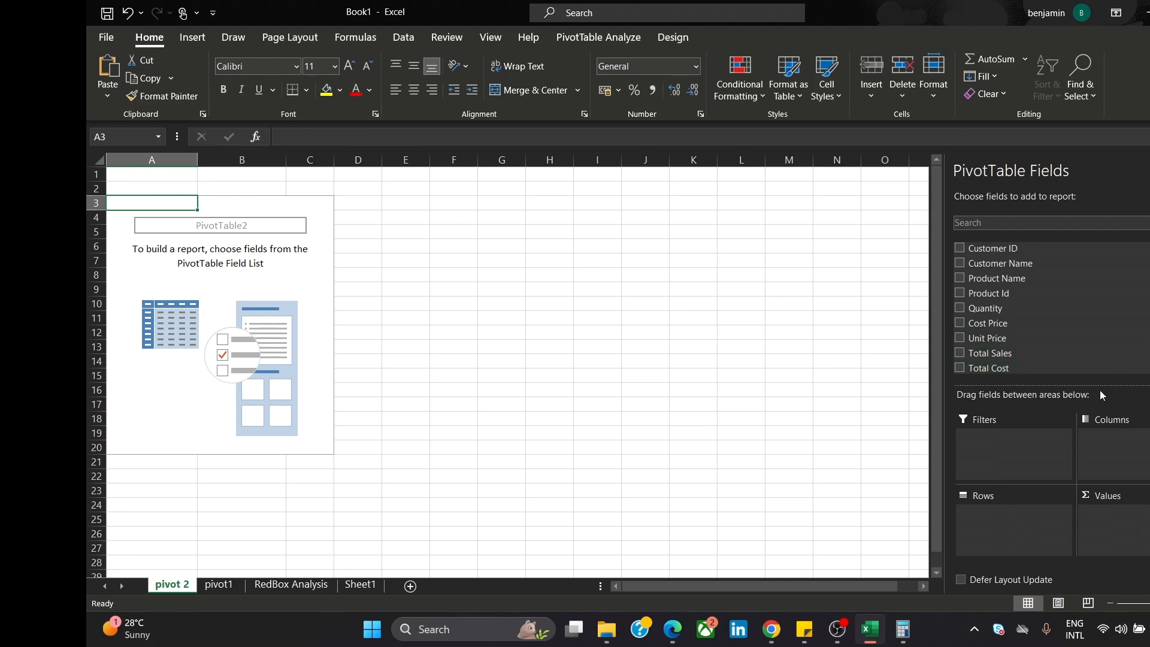
click(1098, 369)
drag(1098, 369, 1145, 513)
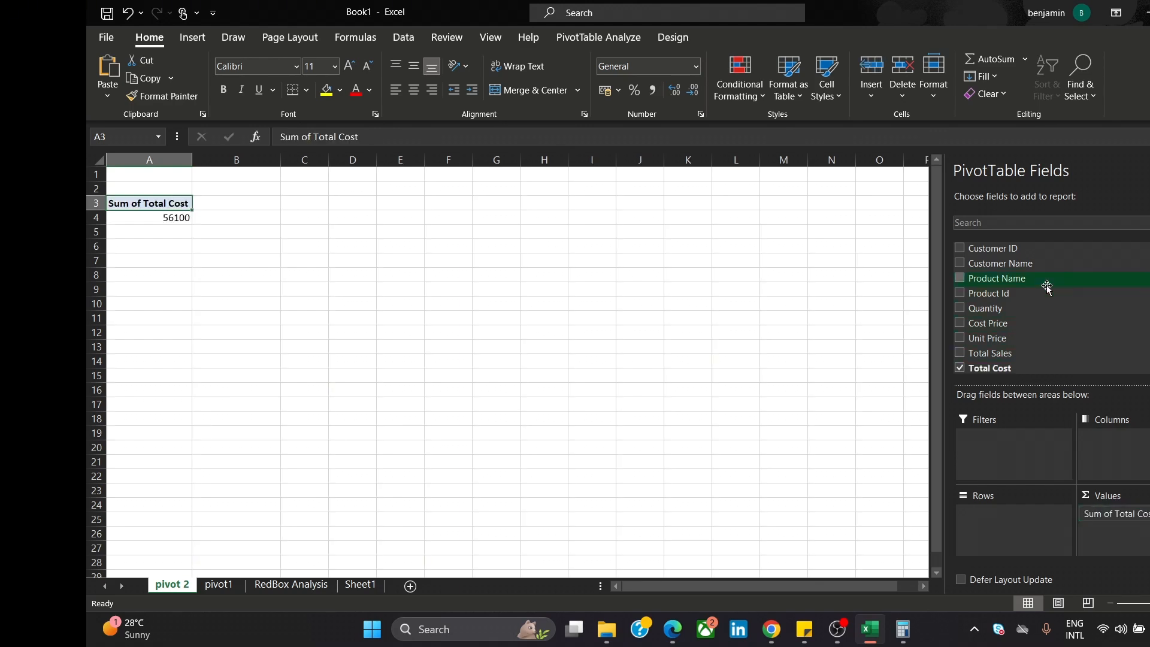
drag(1046, 288, 1007, 532)
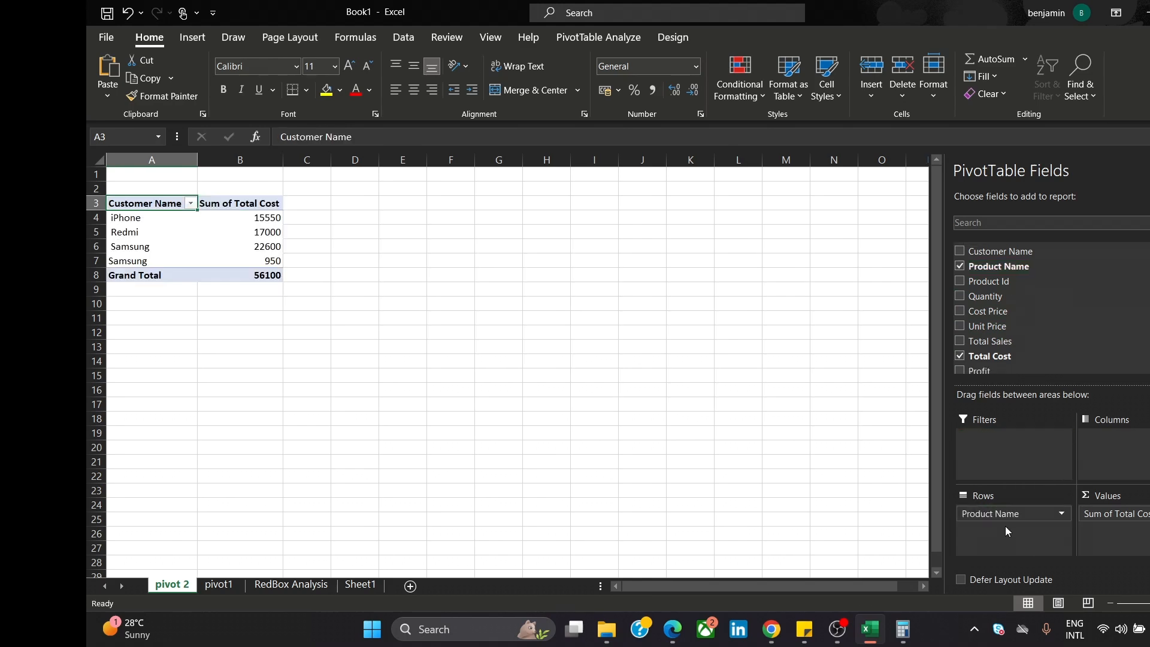
- Compare the two separate Samsung row entries in the pivot table
click(148, 262)
click(158, 248)
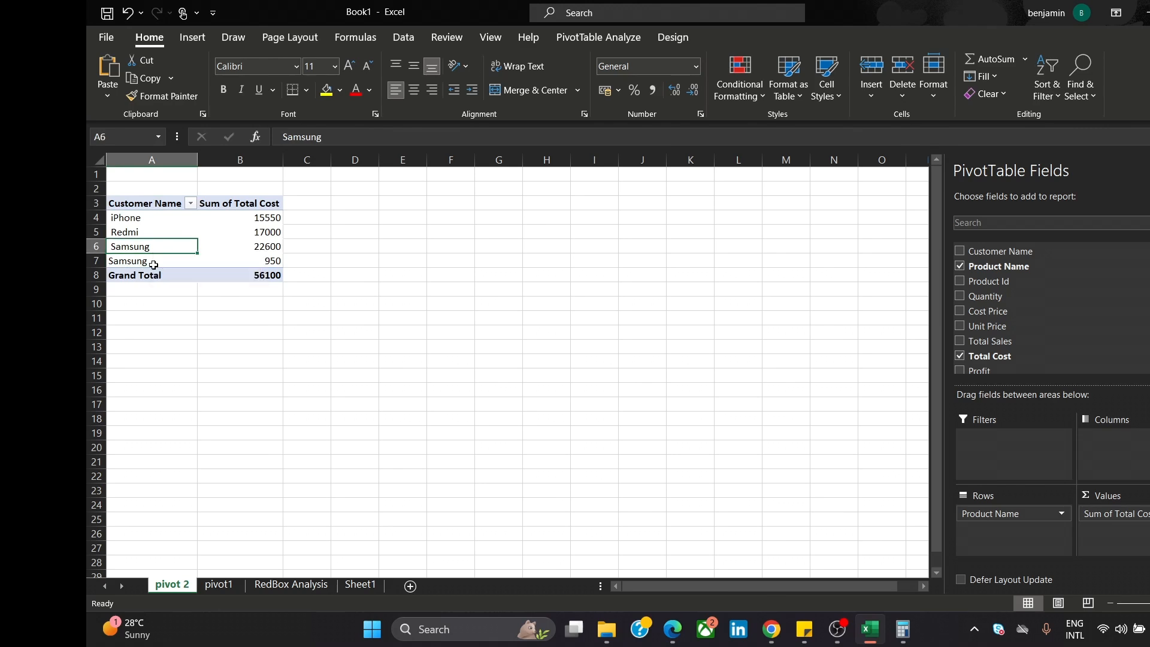
click(154, 261)
click(153, 248)
click(148, 261)
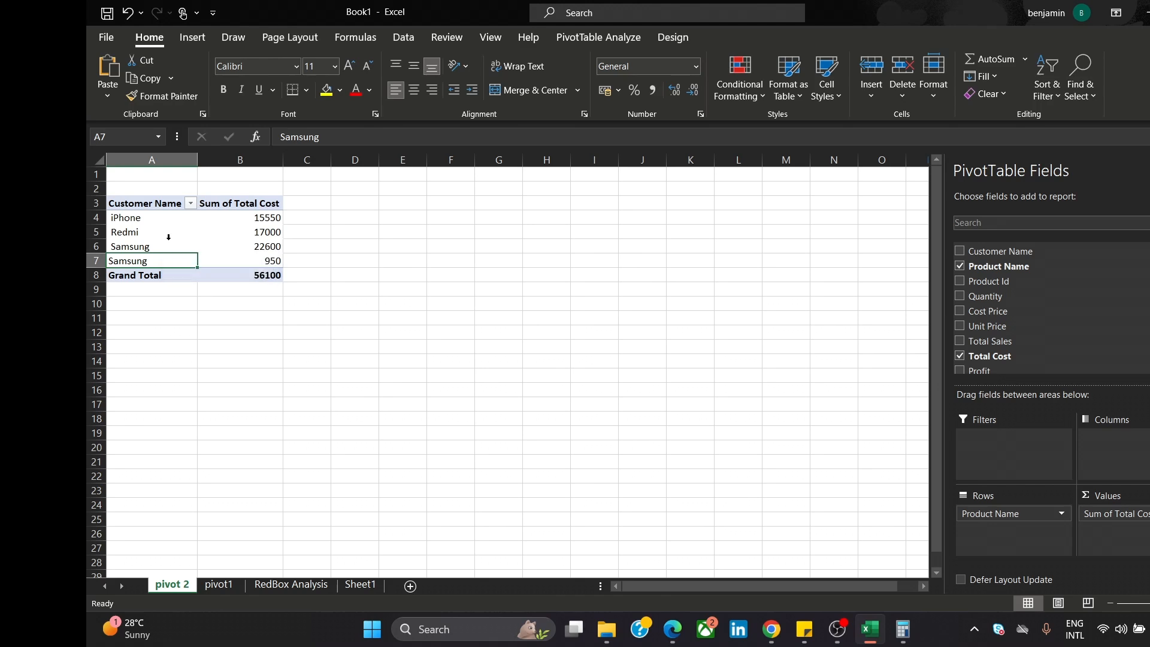
click(137, 248)
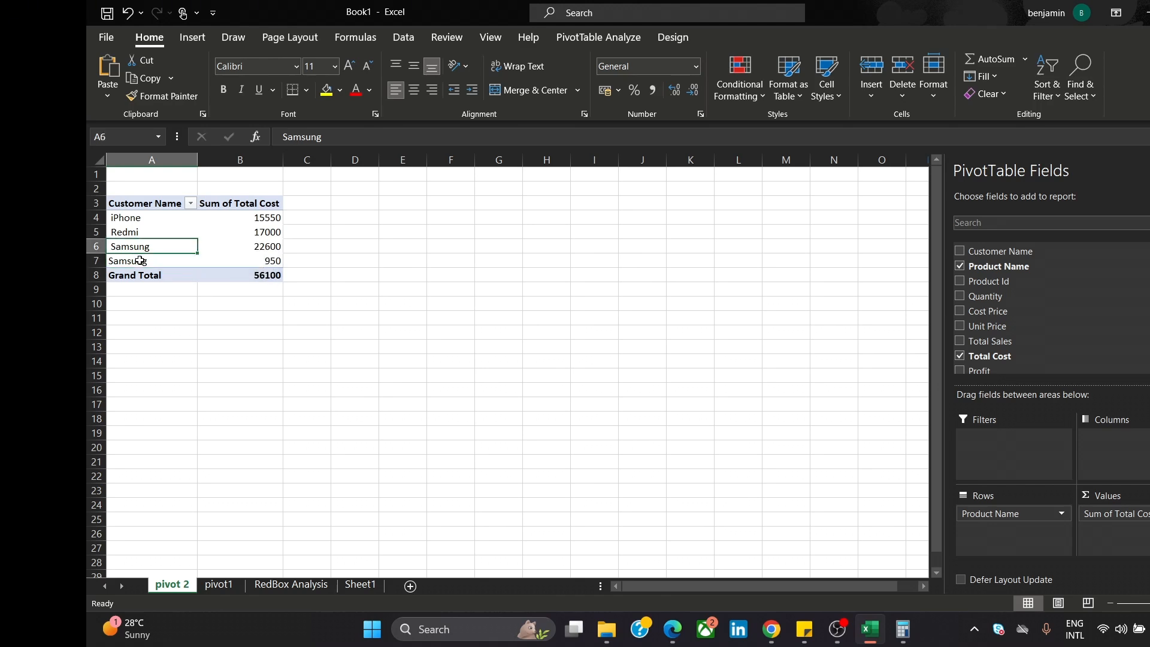
click(141, 264)
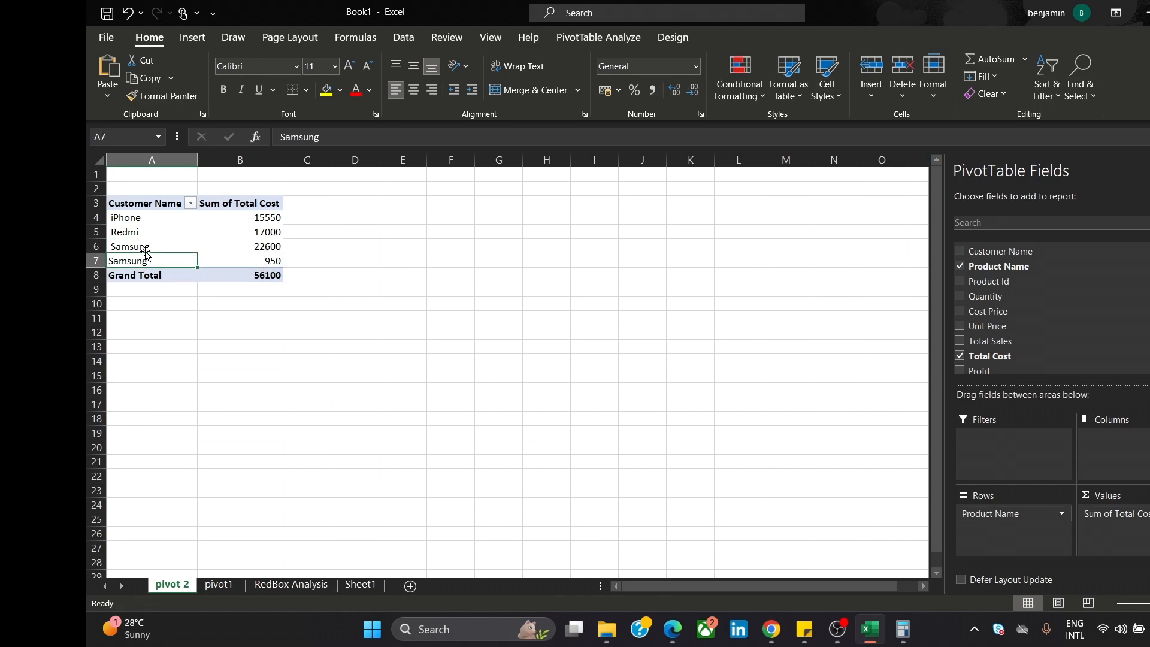
click(148, 246)
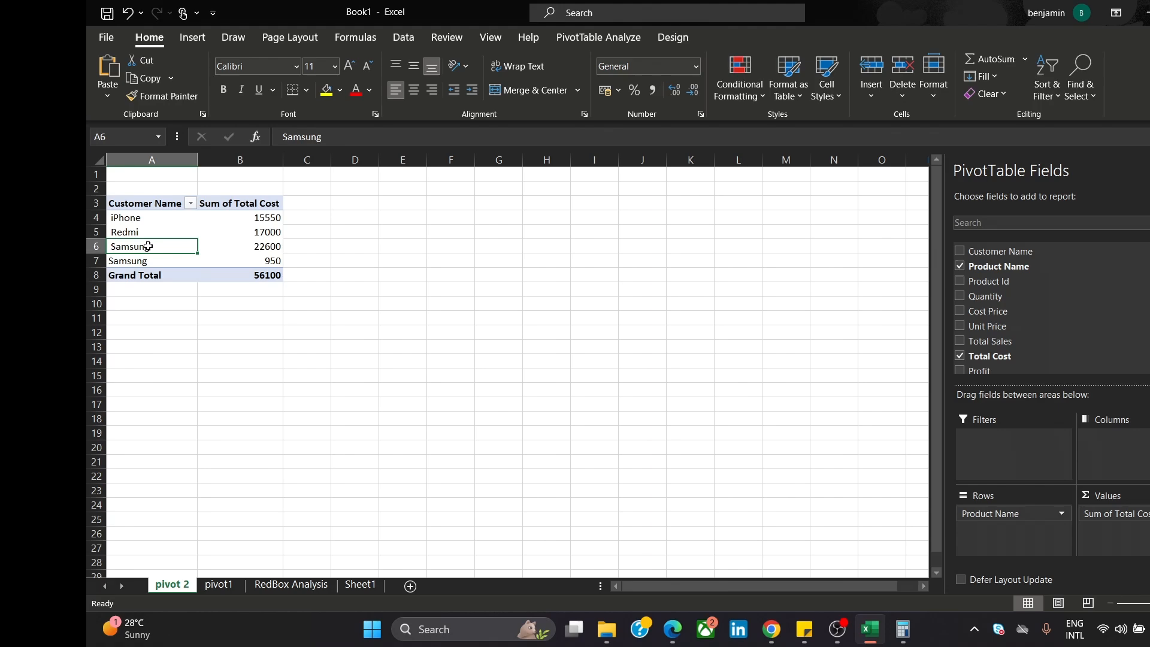
- Open the RedBox Analysis query for editing in the Power Query Editor
click(282, 584)
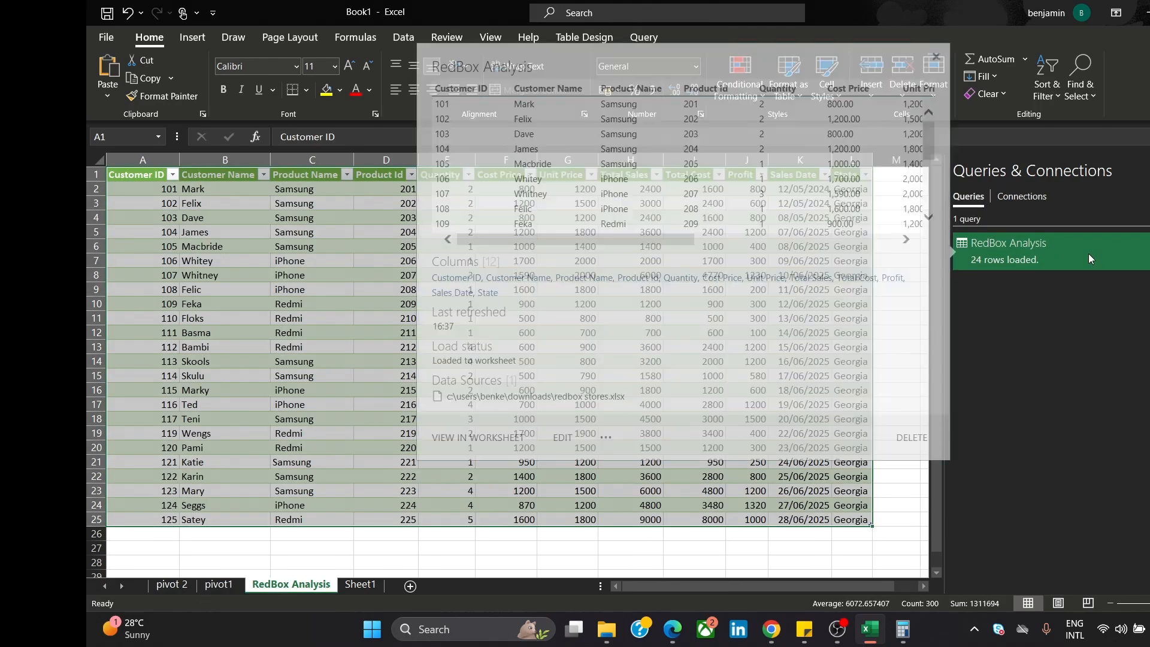
right_click(1088, 253)
click(1122, 297)
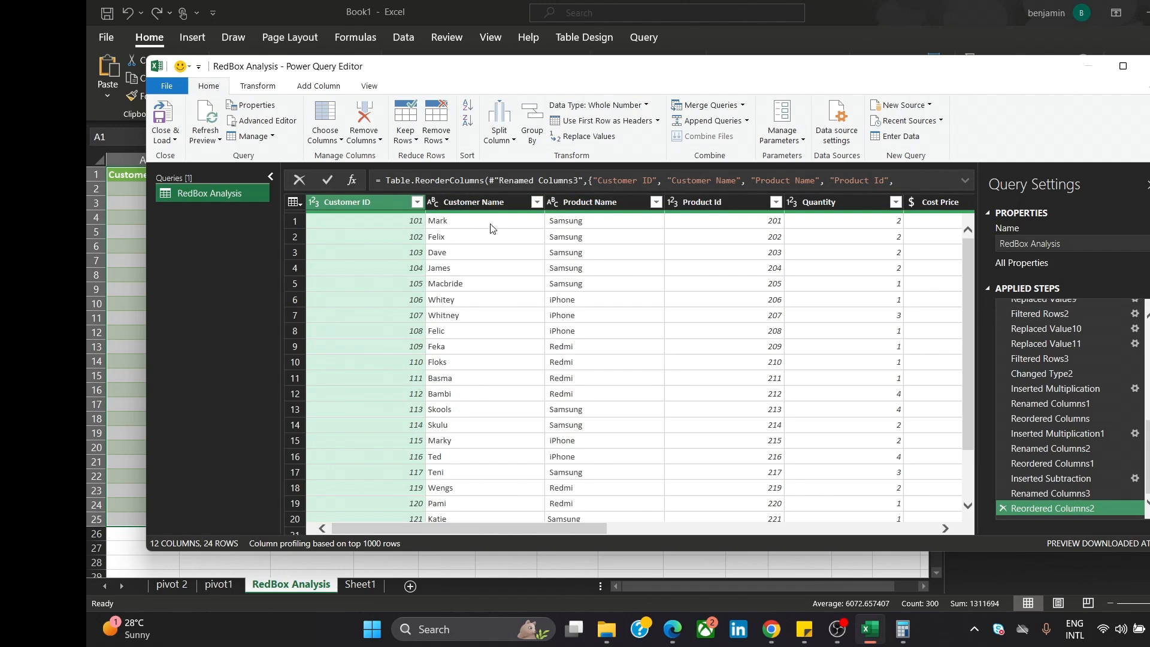
- Trim the extra spaces from the text in the Product Name column
click(626, 209)
click(272, 90)
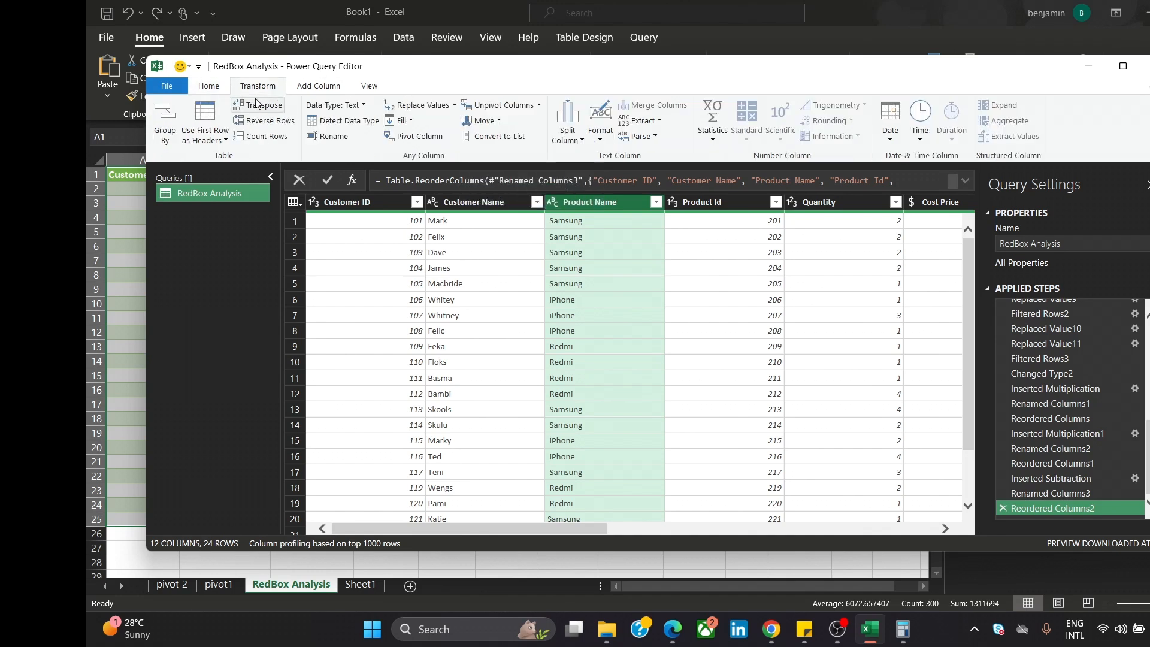
click(601, 140)
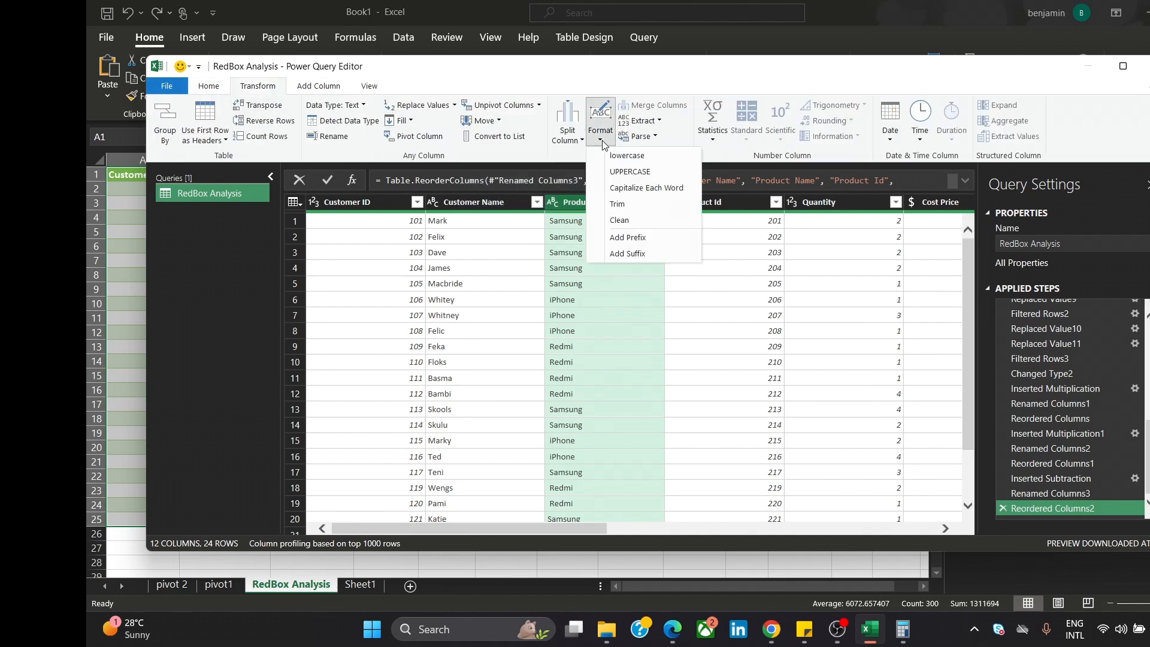
click(650, 204)
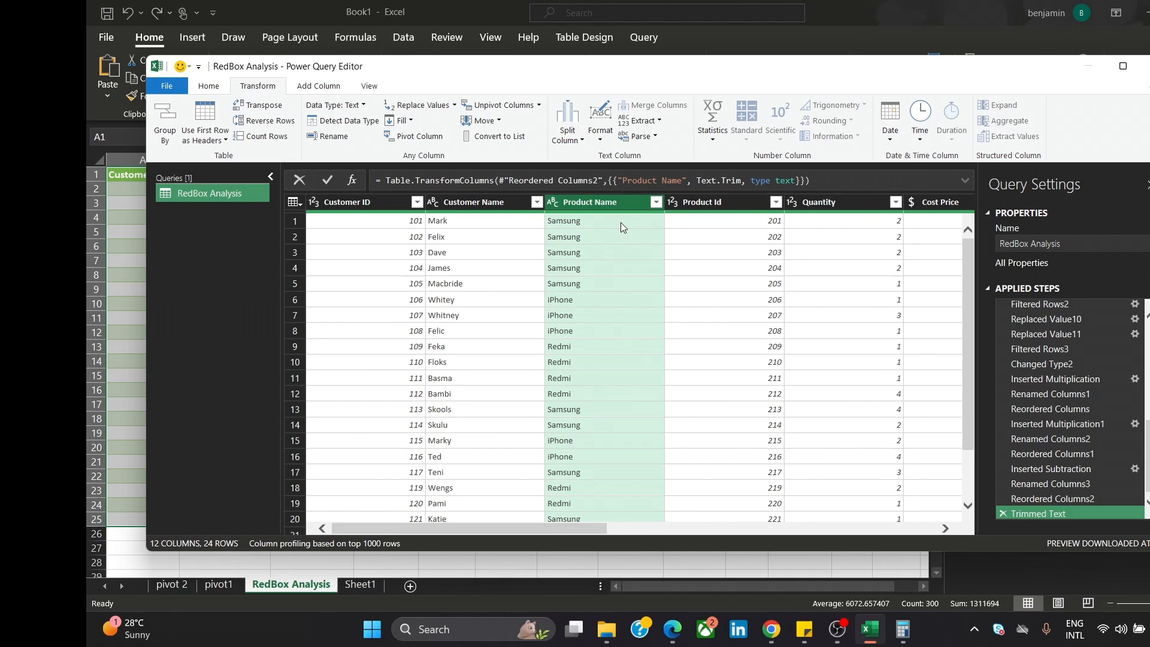
- Check the Product Name filter values, keep them all selected, and load the query back into the workbook
click(655, 203)
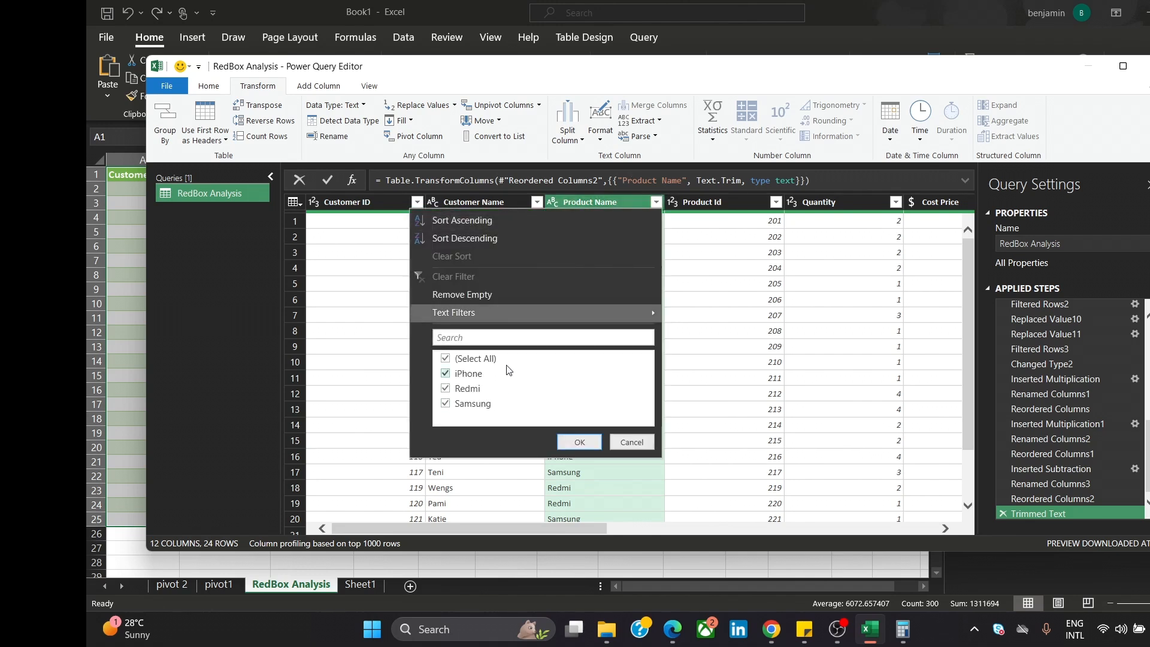
click(579, 442)
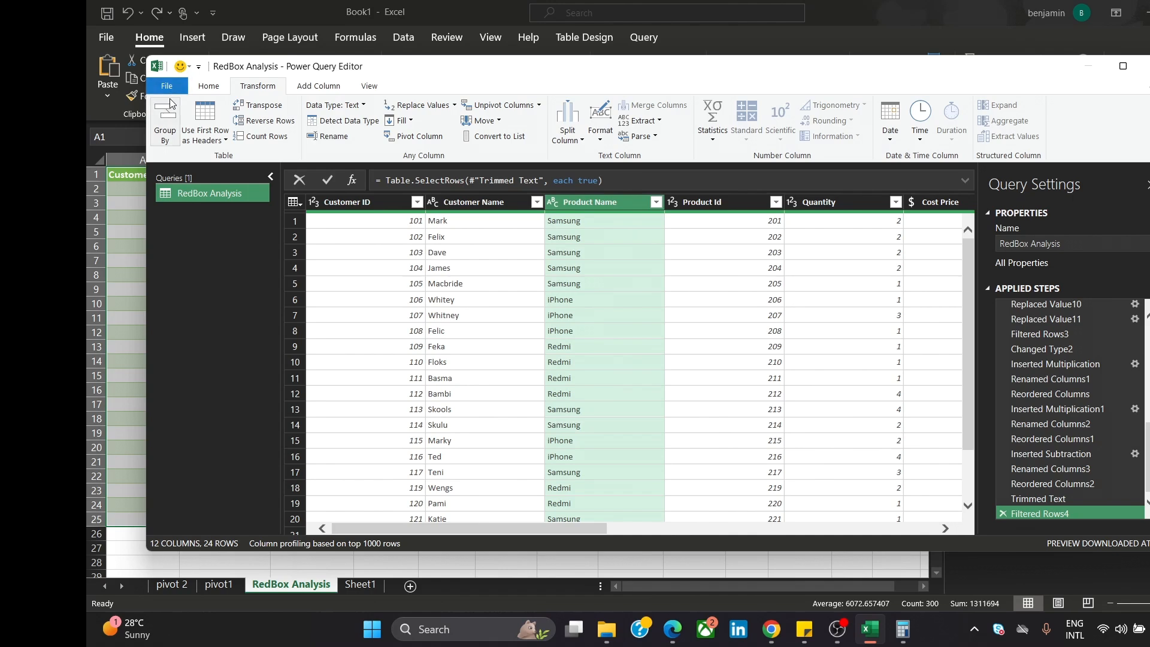
click(210, 86)
click(175, 119)
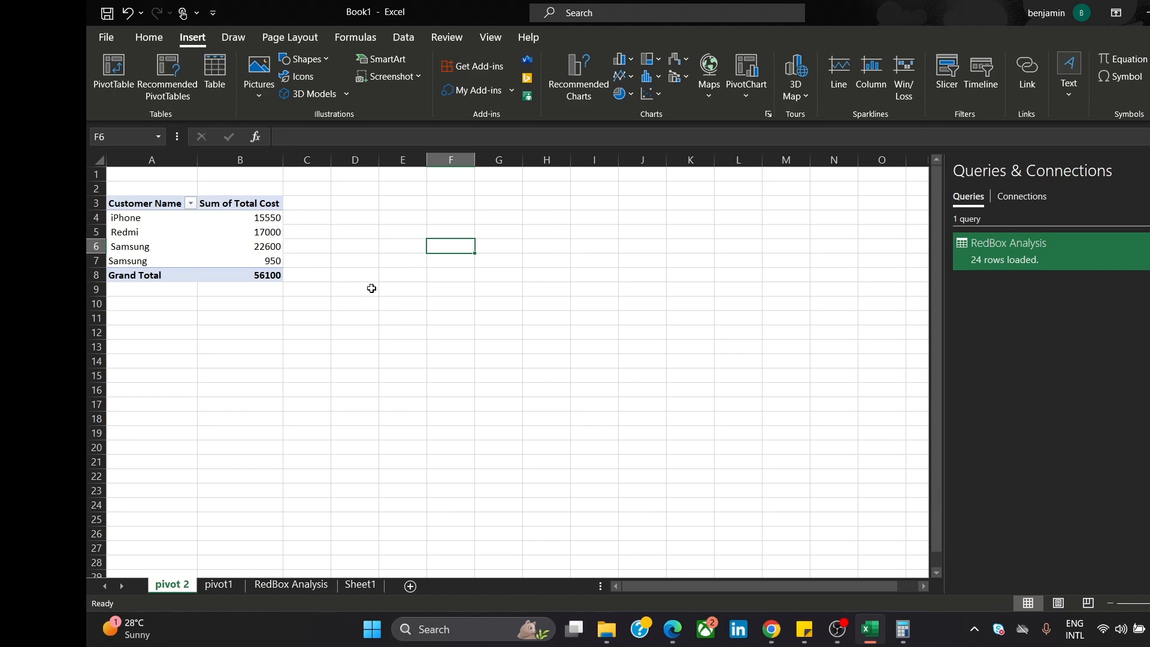
- Refresh the total cost pivot table on the pivot 2 worksheet with the cleaned query data
click(265, 220)
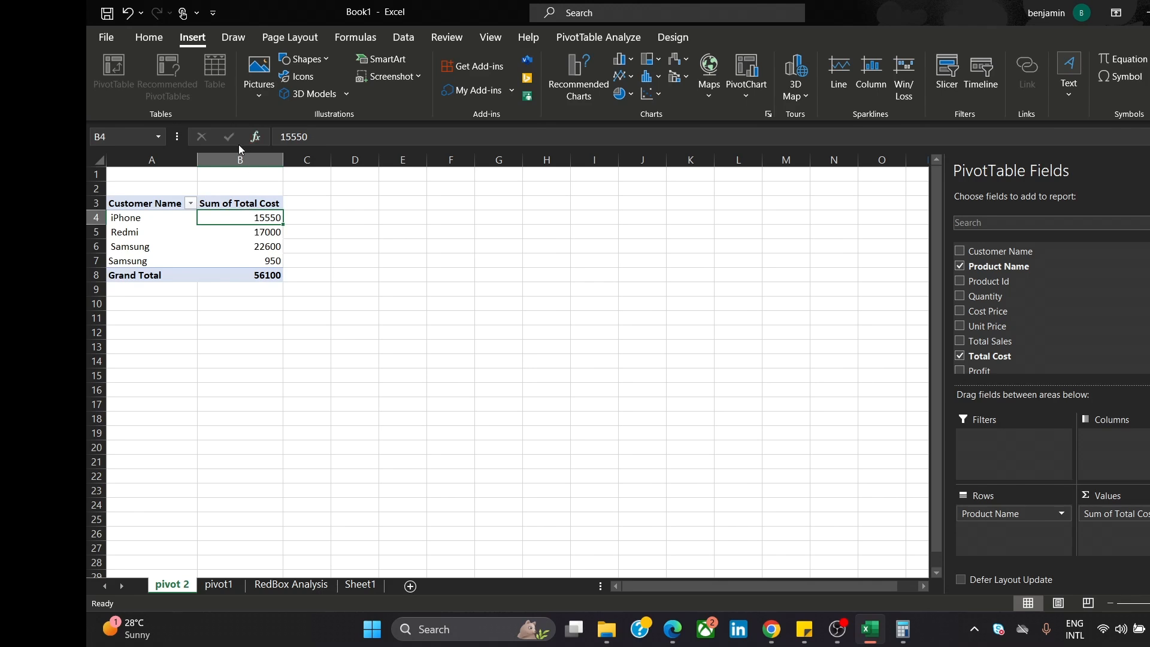
click(593, 36)
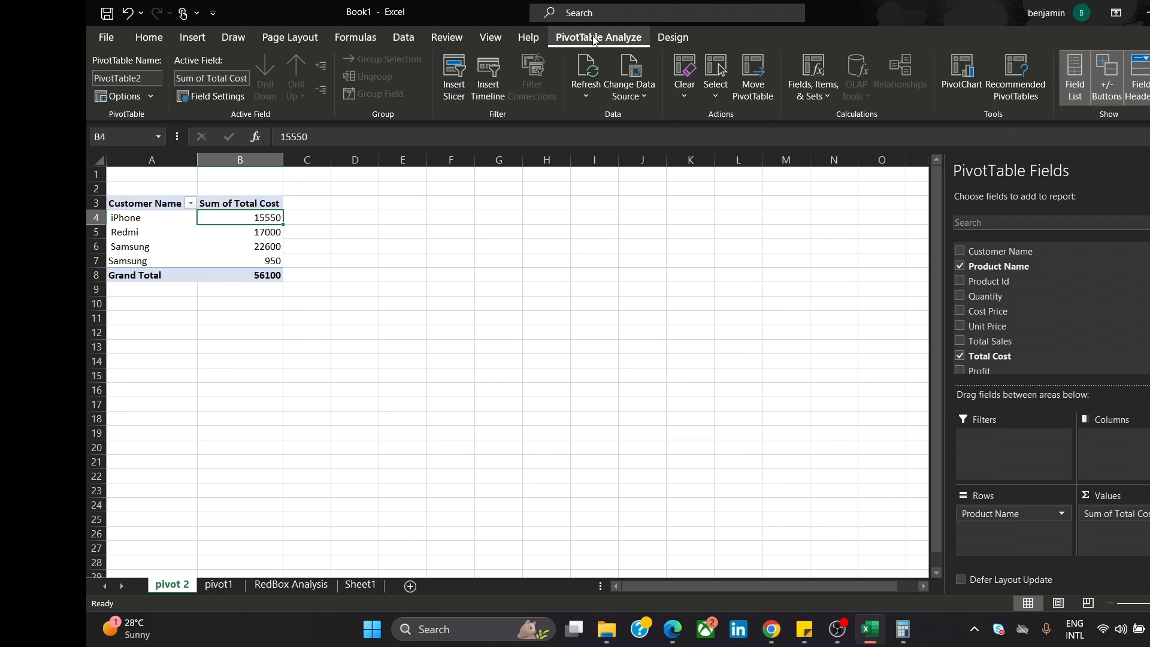
click(587, 68)
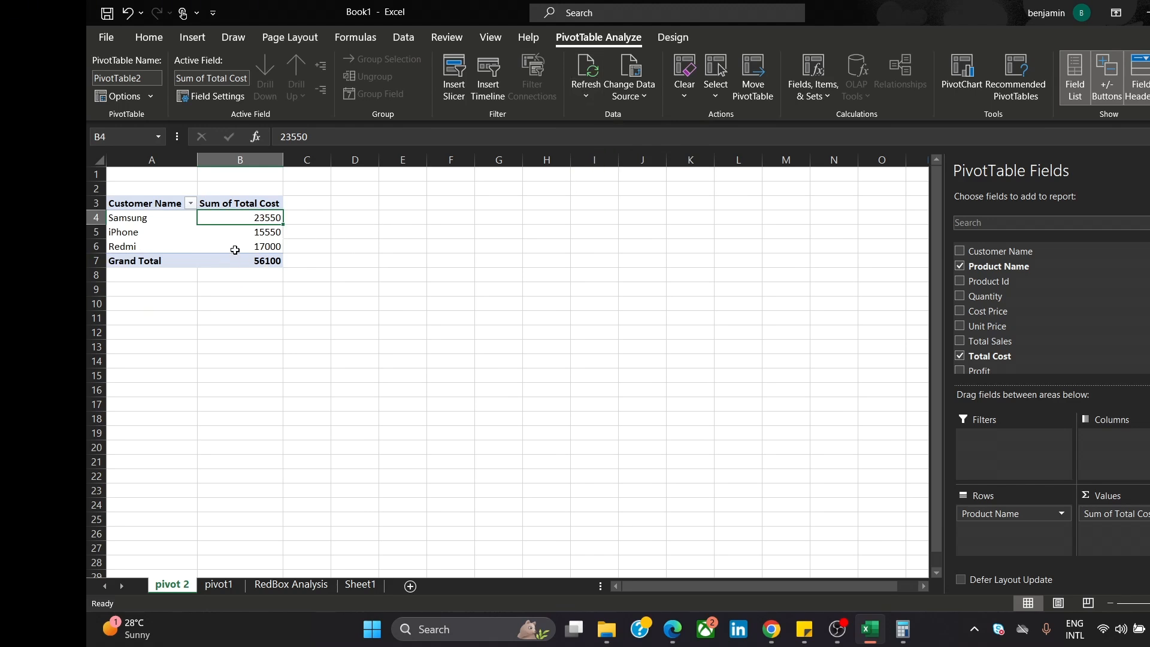
click(304, 218)
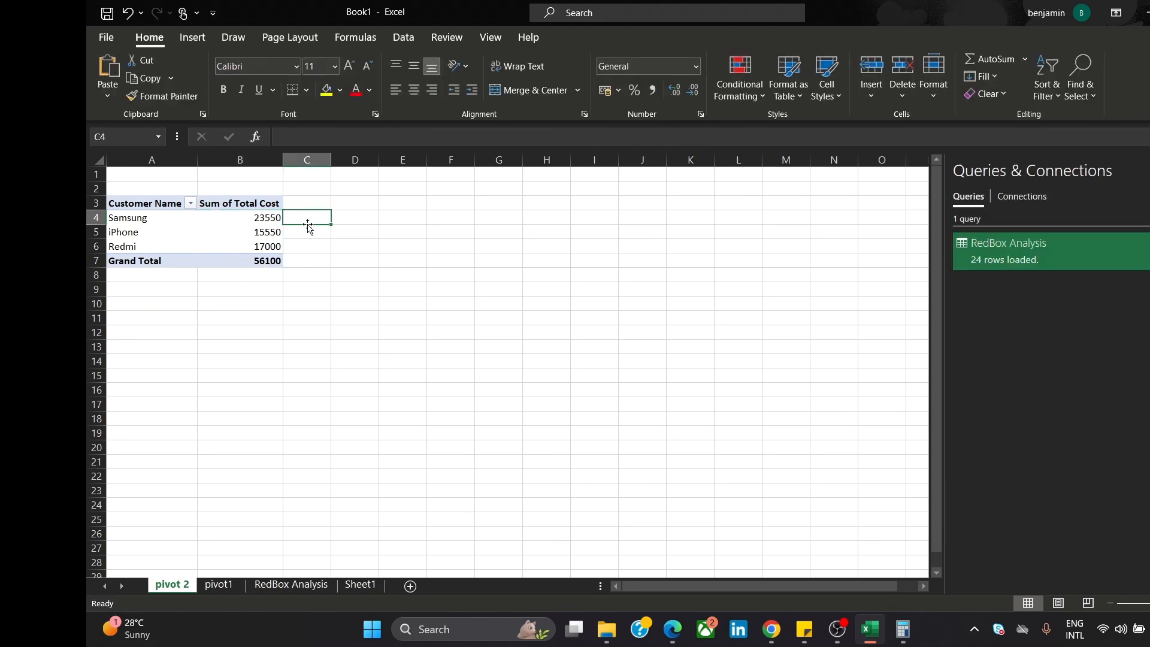
click(266, 221)
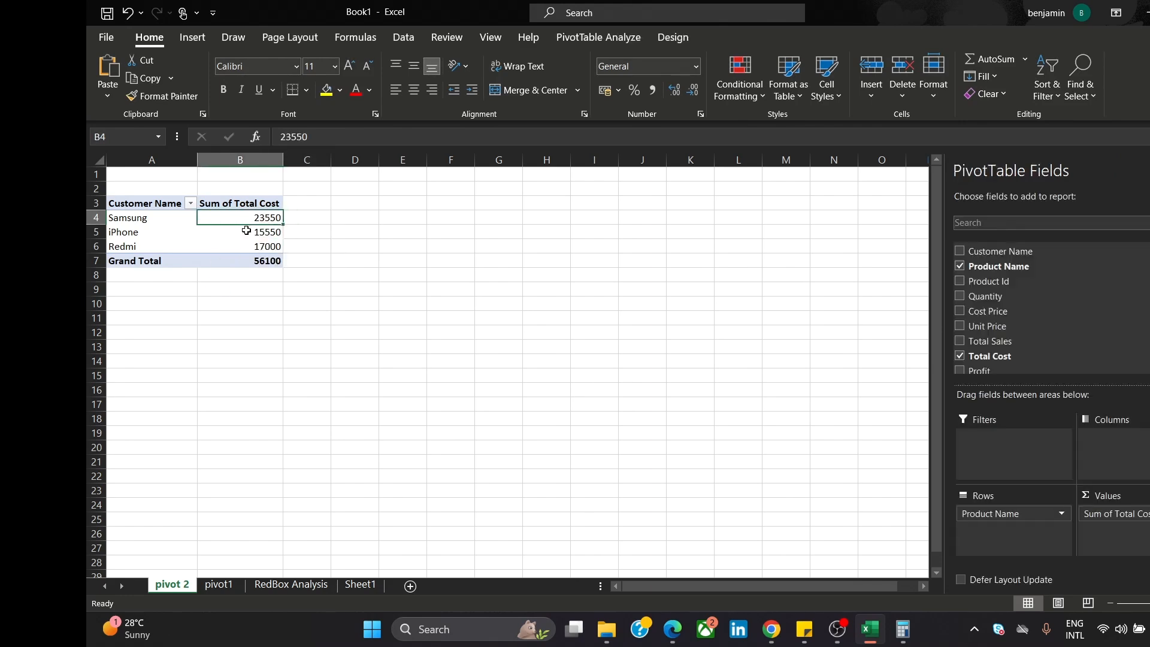
click(316, 230)
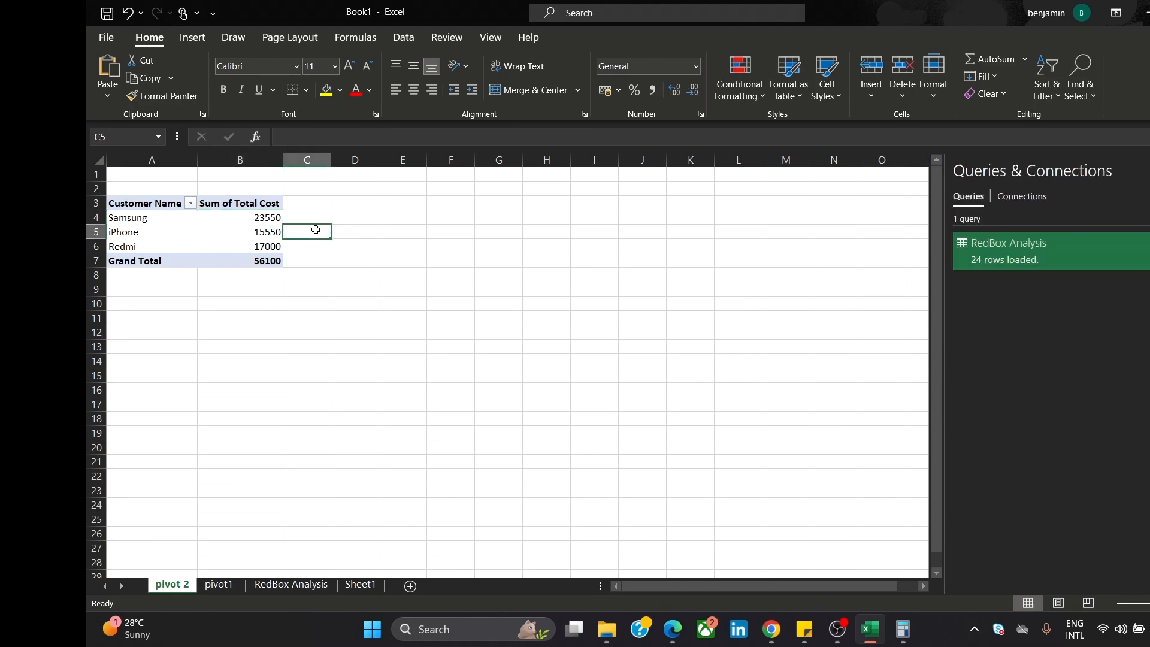
click(248, 206)
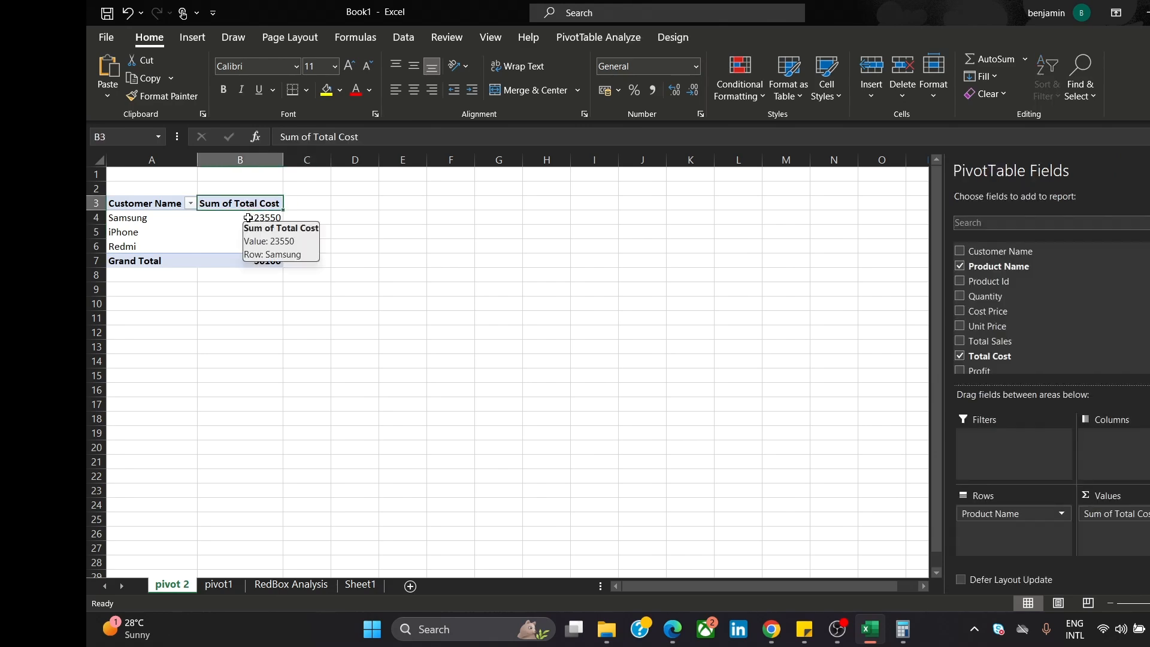
- Insert a pie PivotChart from the total cost pivot table and place it over about columns E to L
click(243, 218)
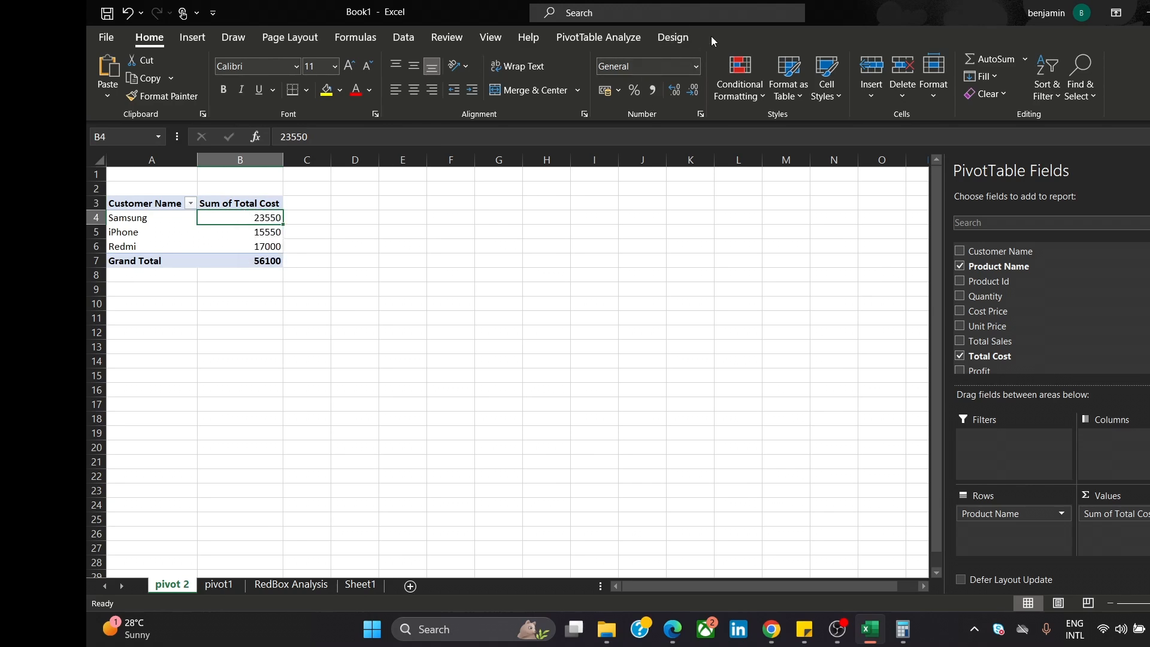
click(599, 37)
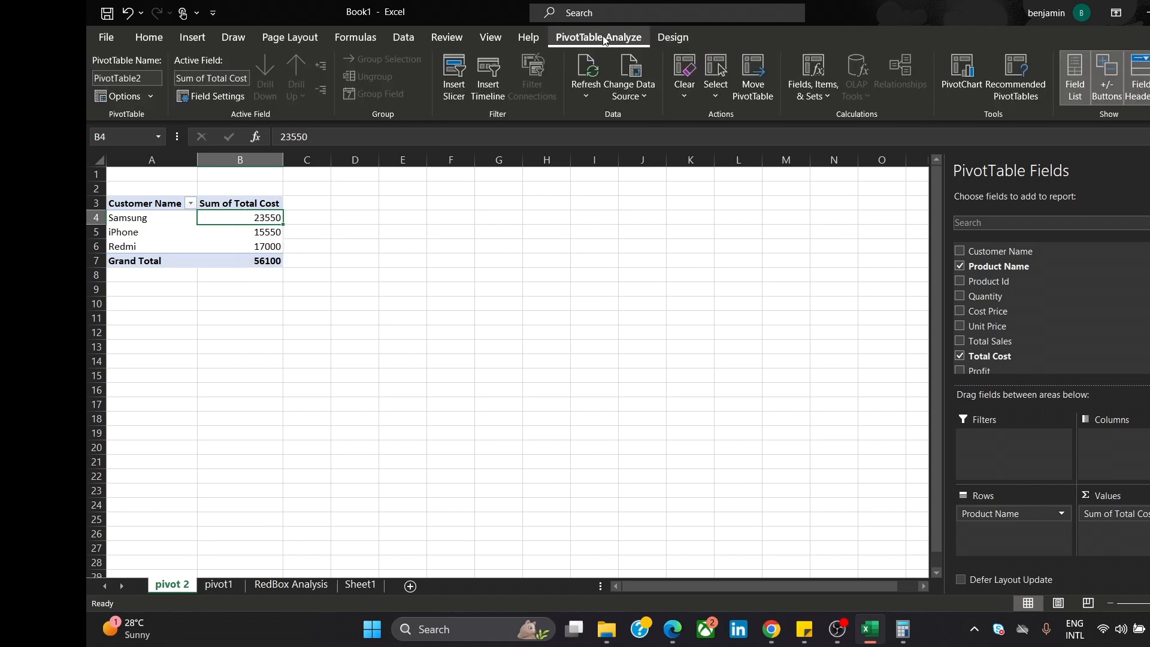
click(956, 69)
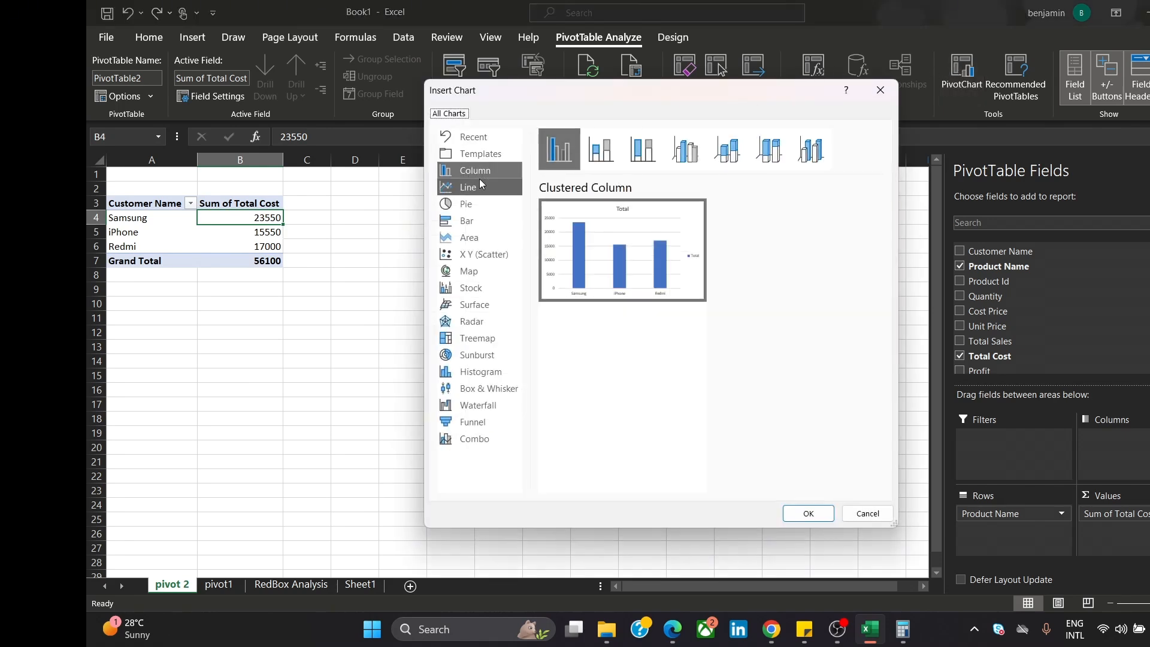
click(474, 210)
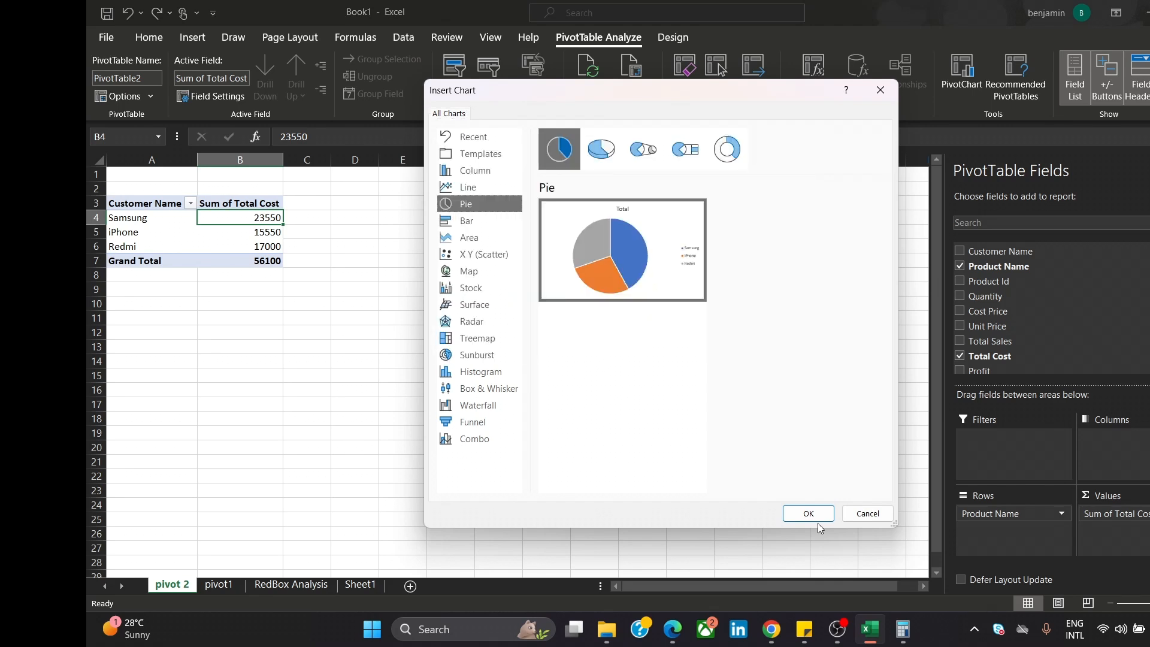
mouse_move(679, 284)
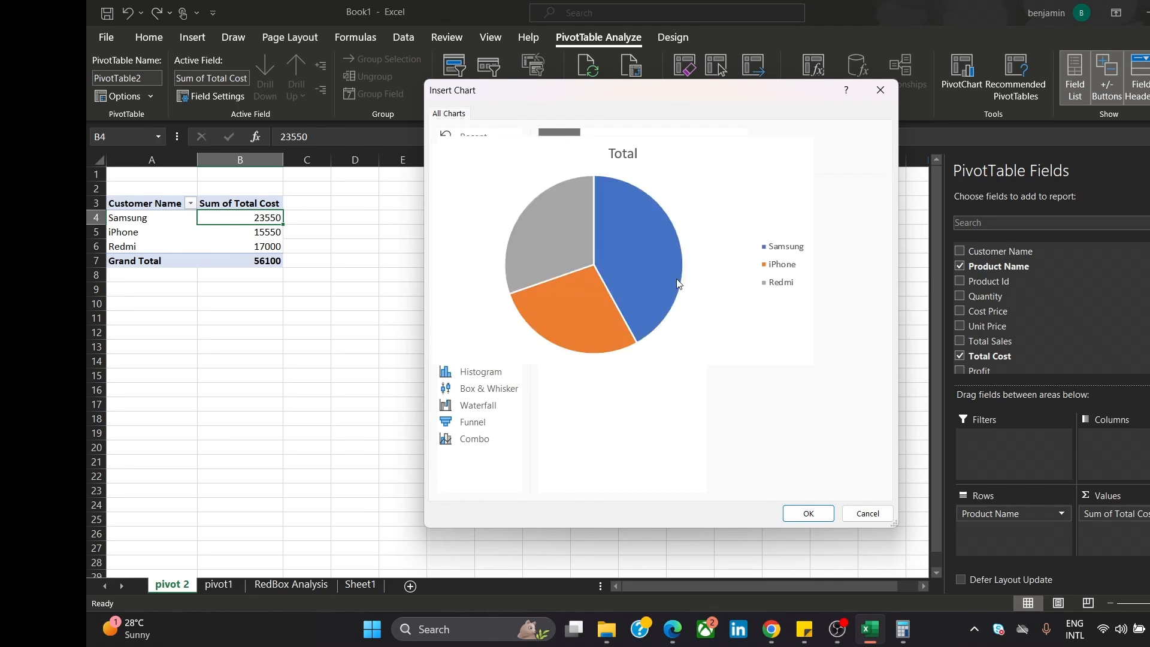
click(806, 511)
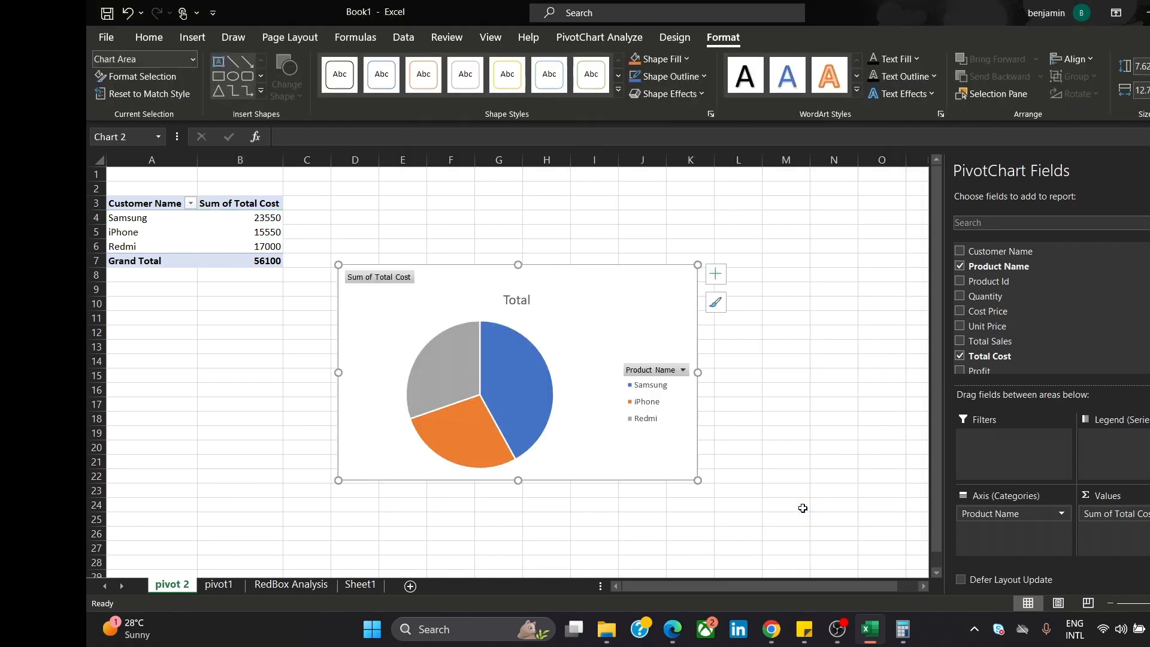
mouse_move(570, 378)
mouse_down()
mouse_move(656, 374)
mouse_move(623, 331)
mouse_up()
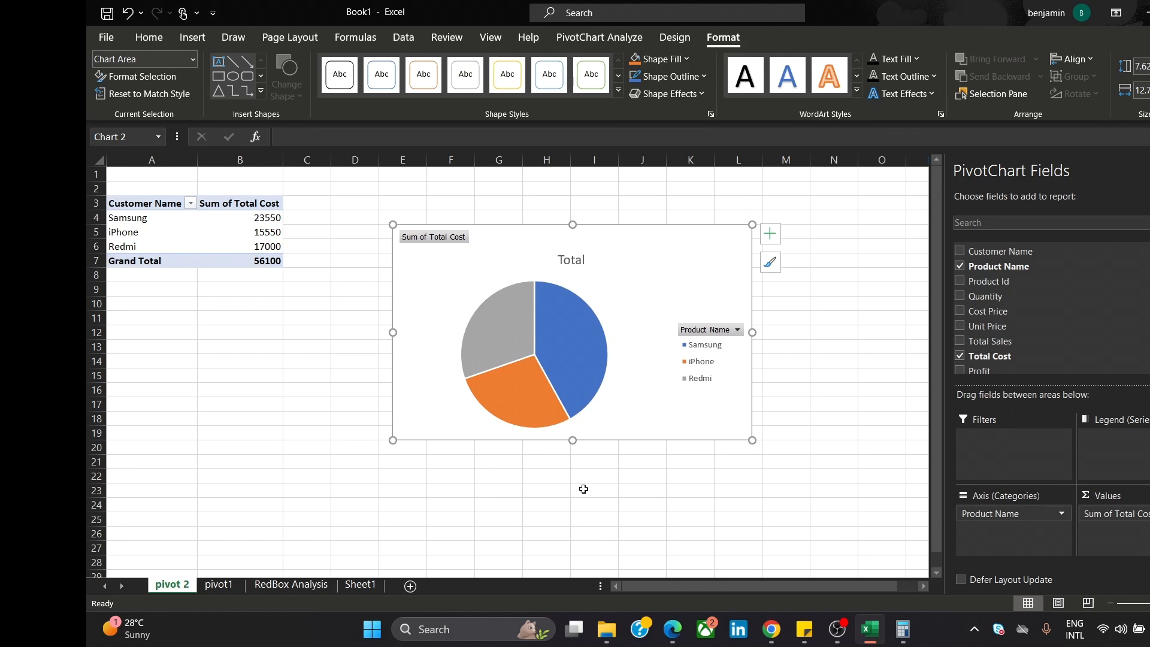
- Add data labels to the pie chart and display them as data callouts
click(771, 247)
click(803, 269)
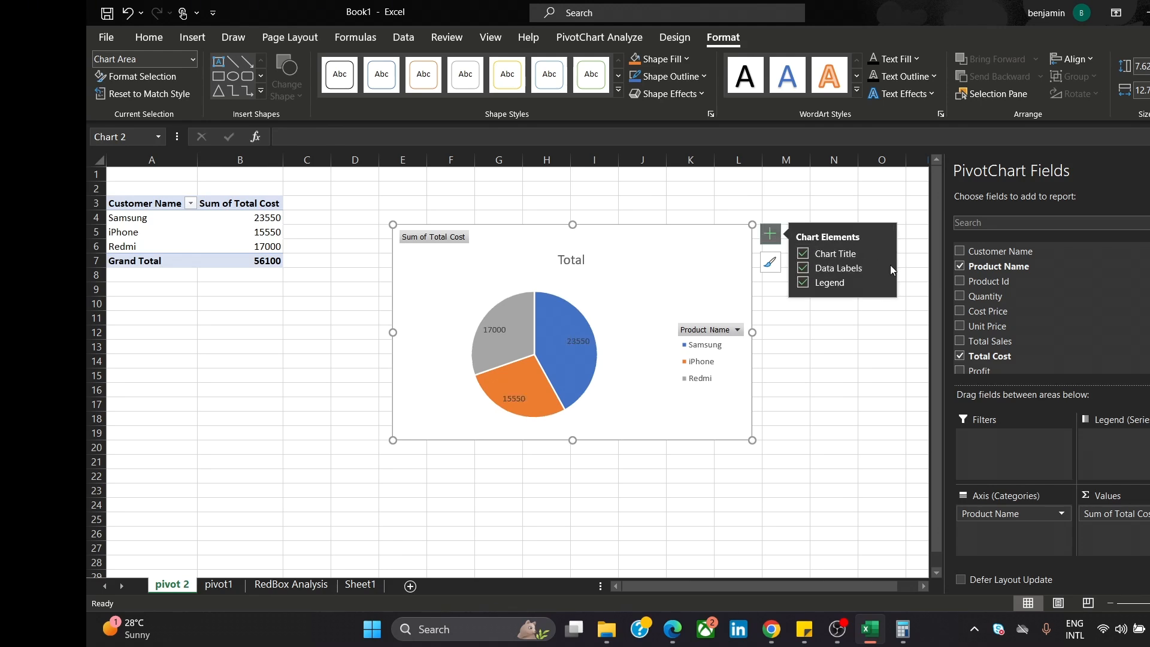
click(882, 267)
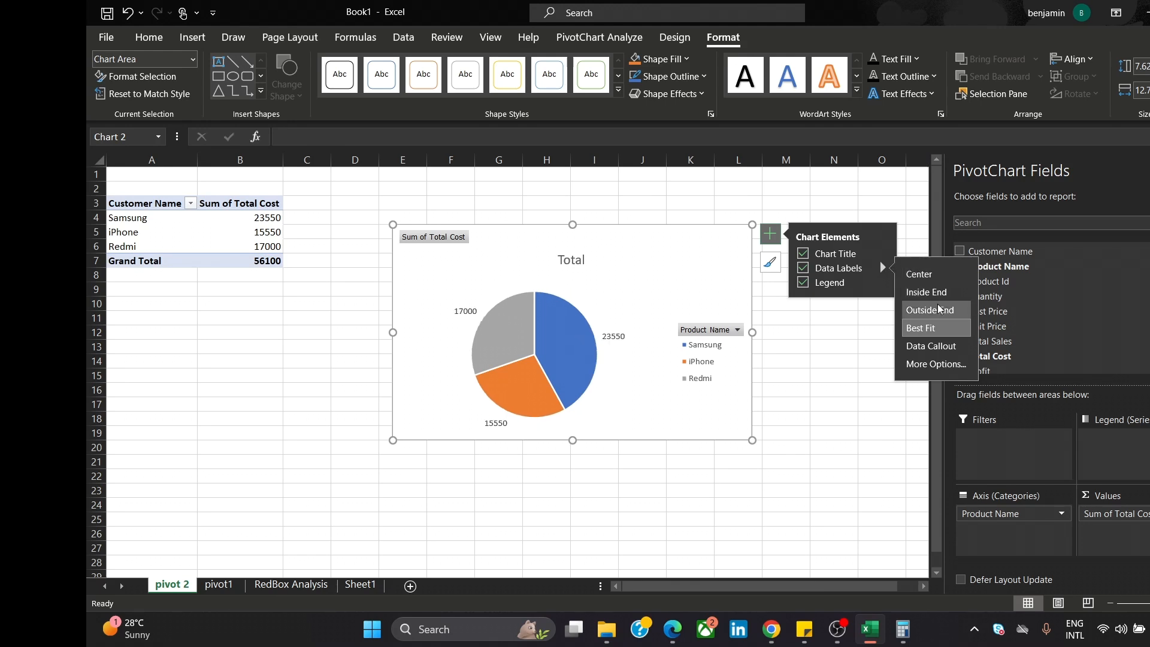
click(940, 326)
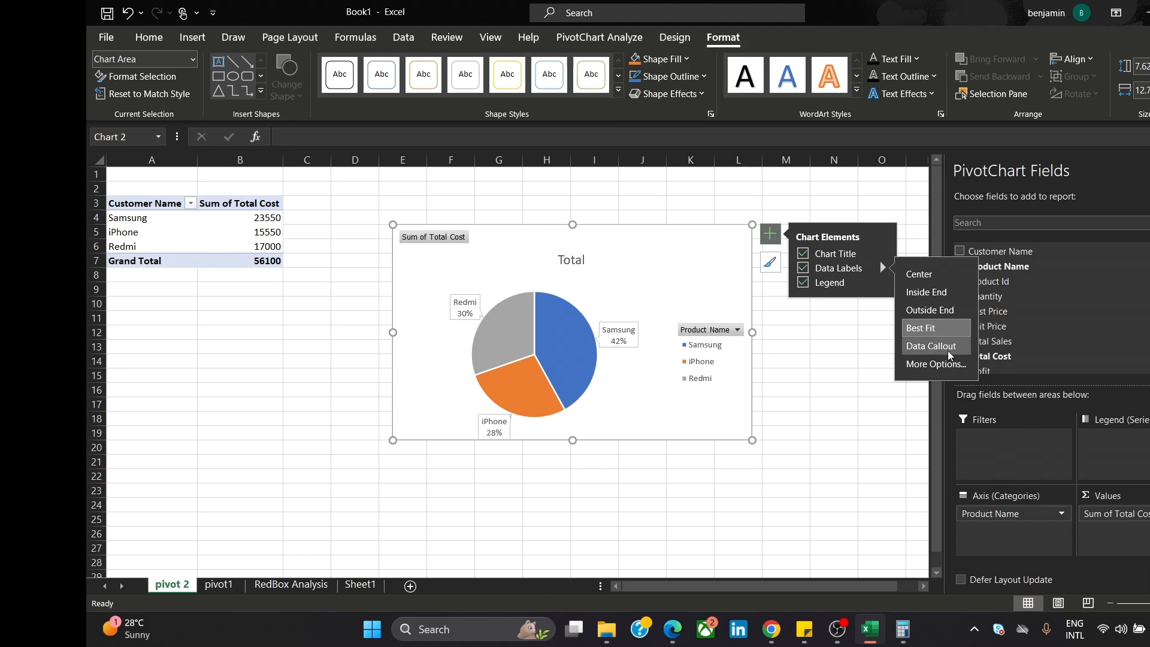
click(948, 351)
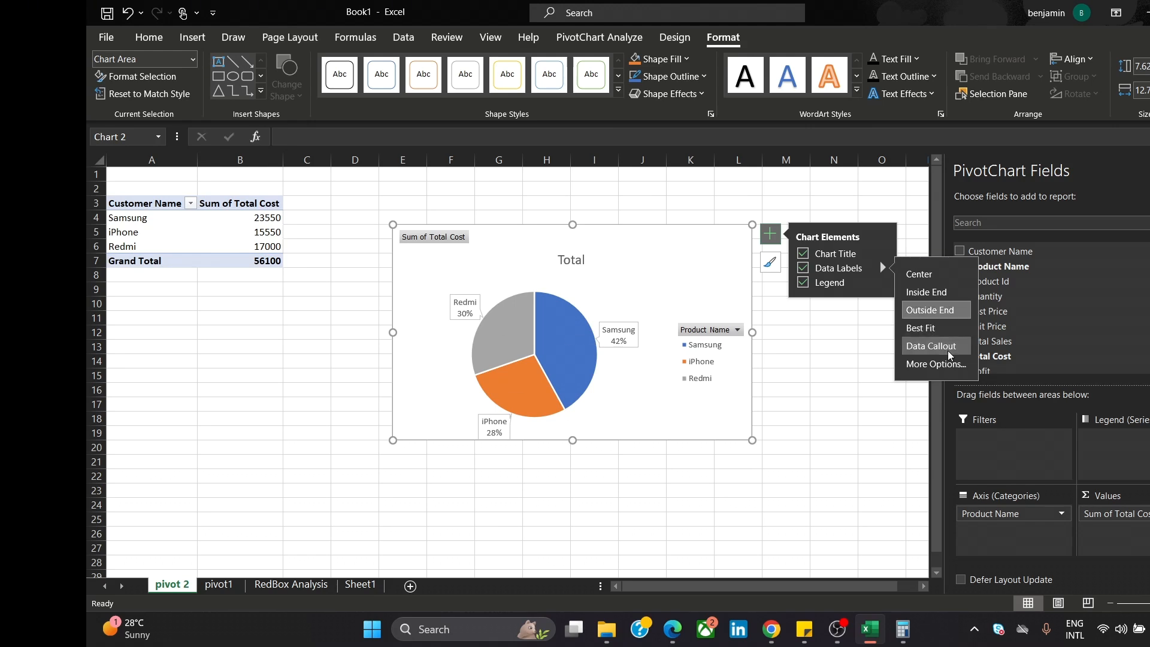
click(308, 338)
click(500, 251)
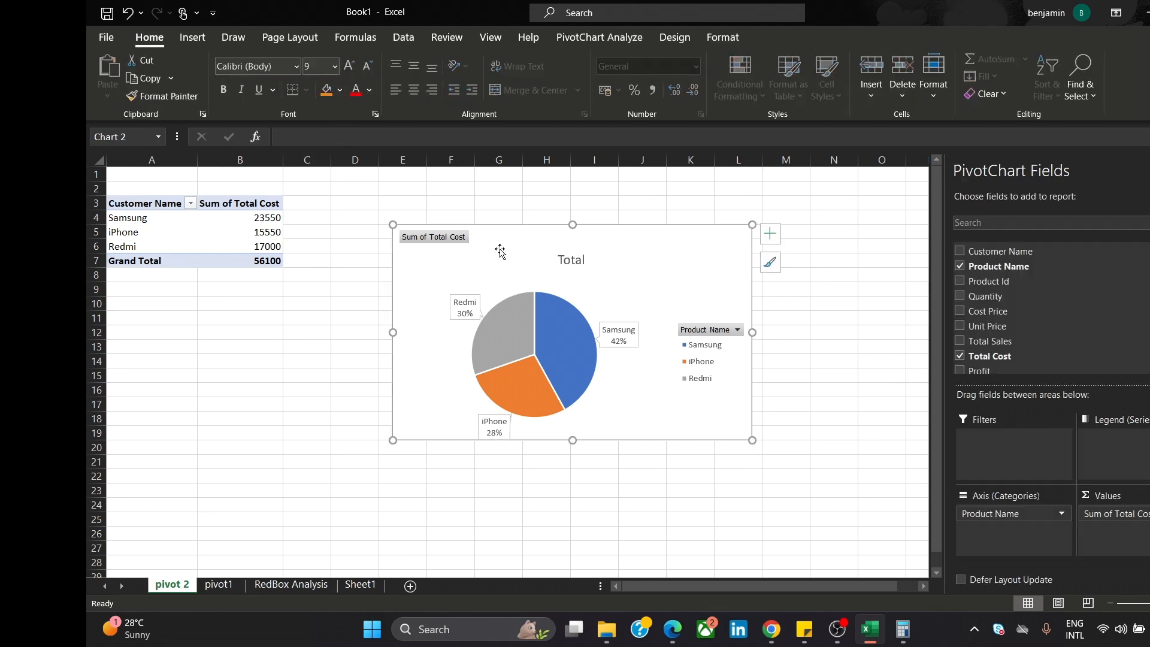
drag(395, 226, 472, 308)
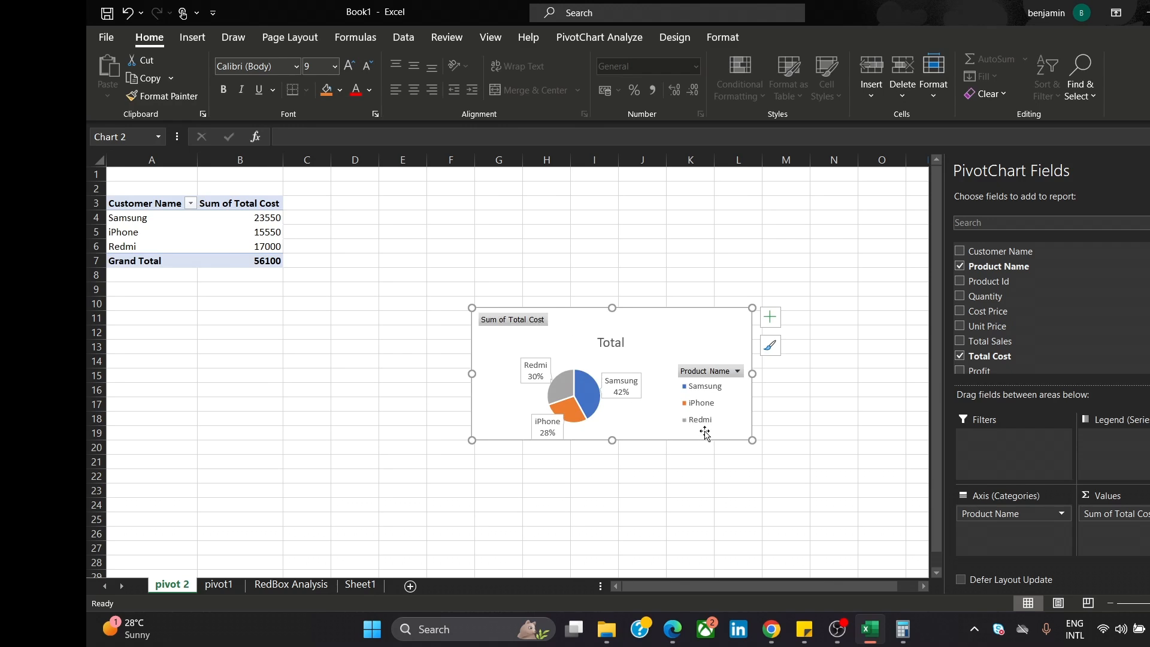
key(ctrl+z)
- Move the pie chart farther from the pivot table and set its chart area fill to No fill
drag(605, 262, 718, 226)
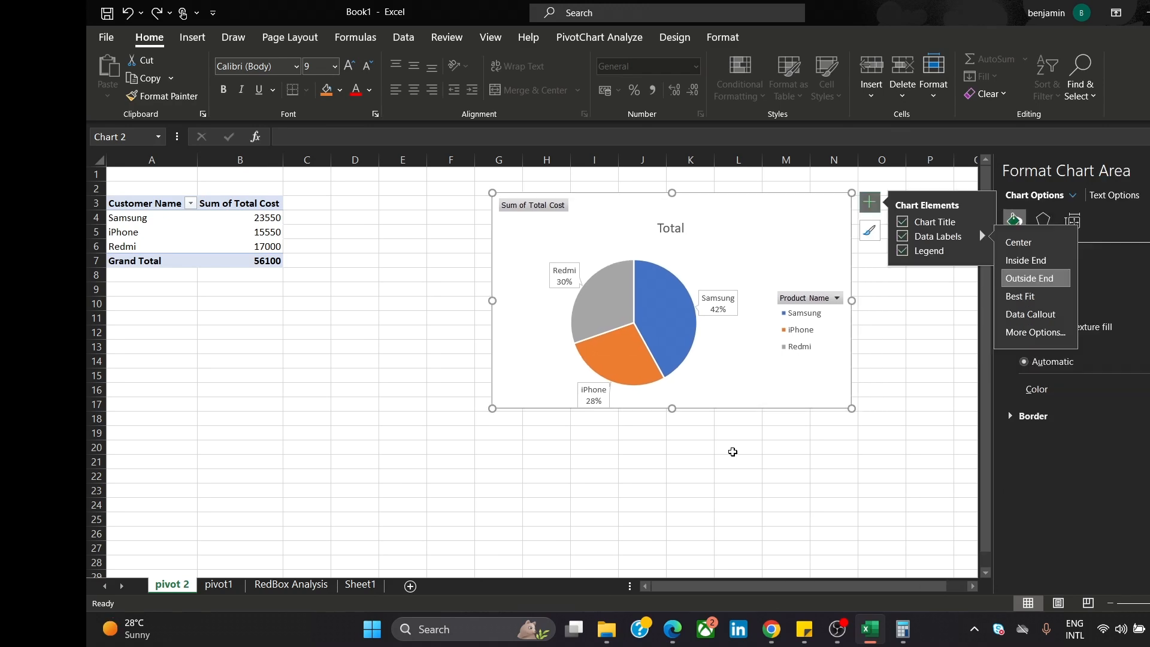
click(733, 451)
click(725, 354)
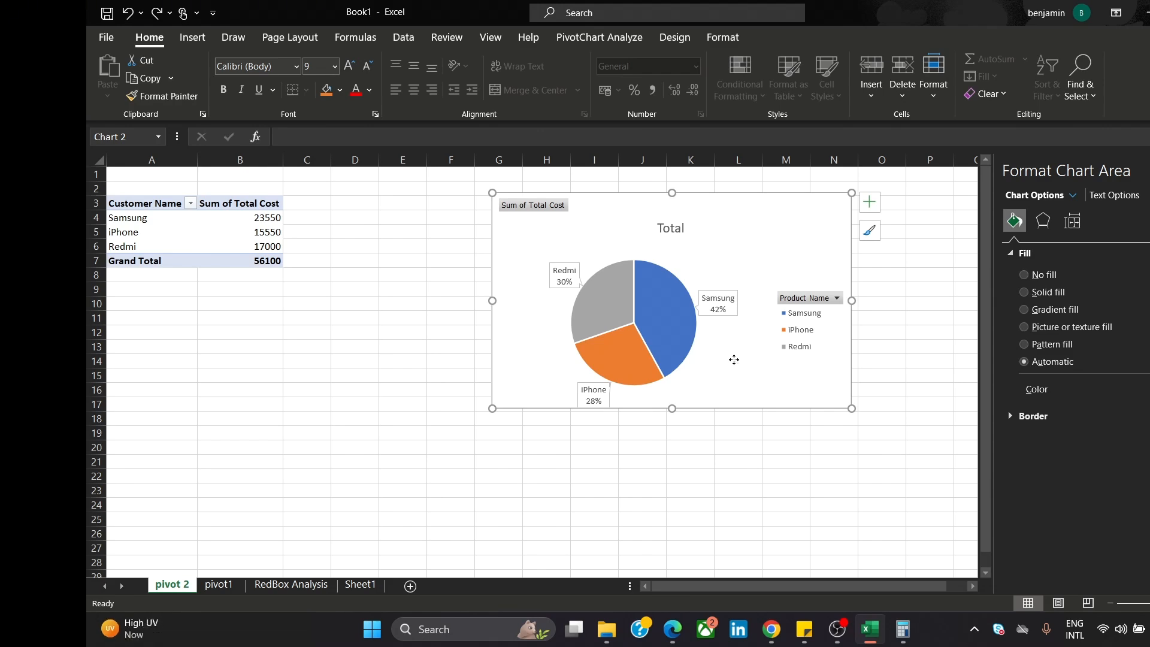
right_click(735, 363)
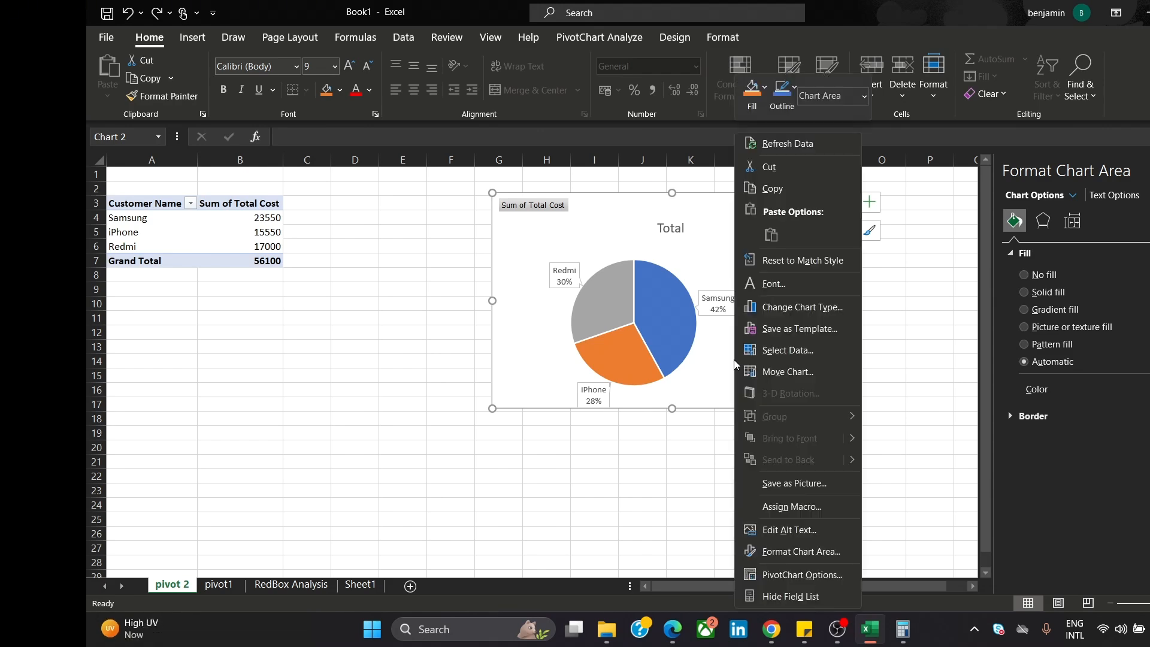
click(831, 559)
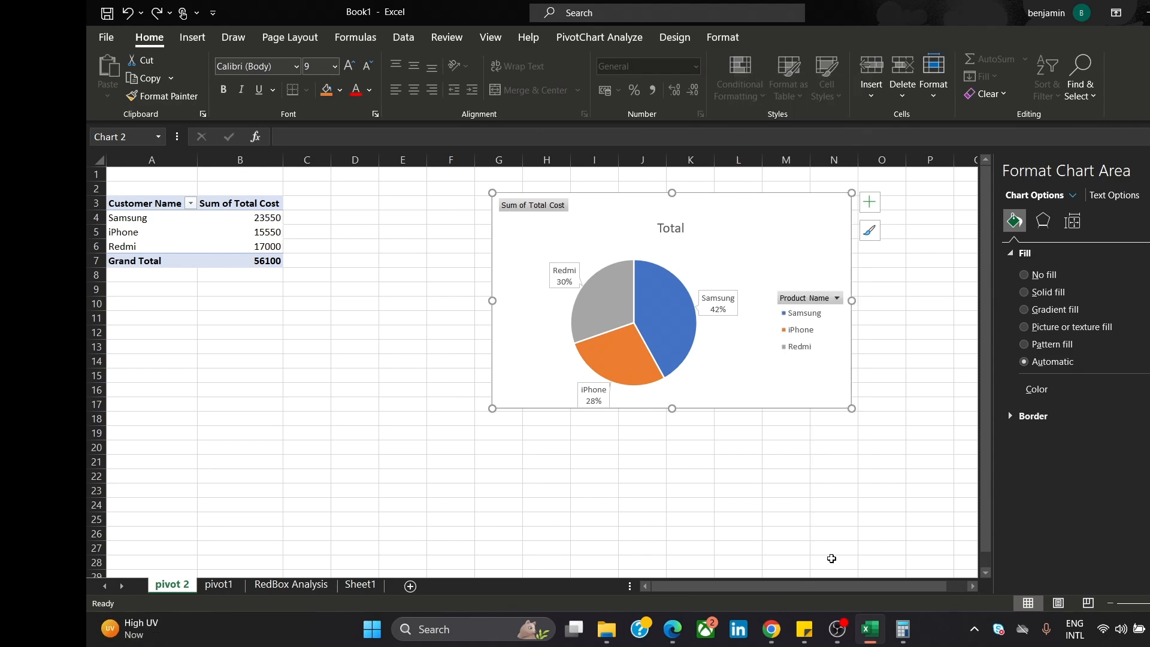
click(1022, 275)
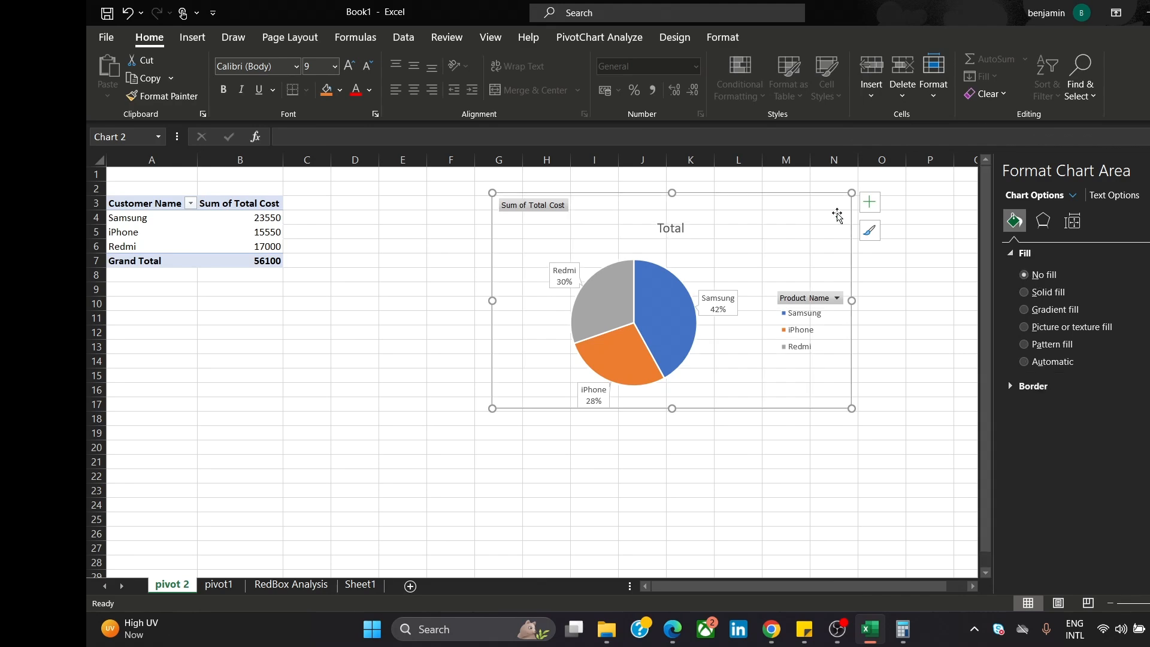
- Shrink the pie chart slightly and position it over about columns J to P, beside the pivot table
drag(824, 234, 449, 207)
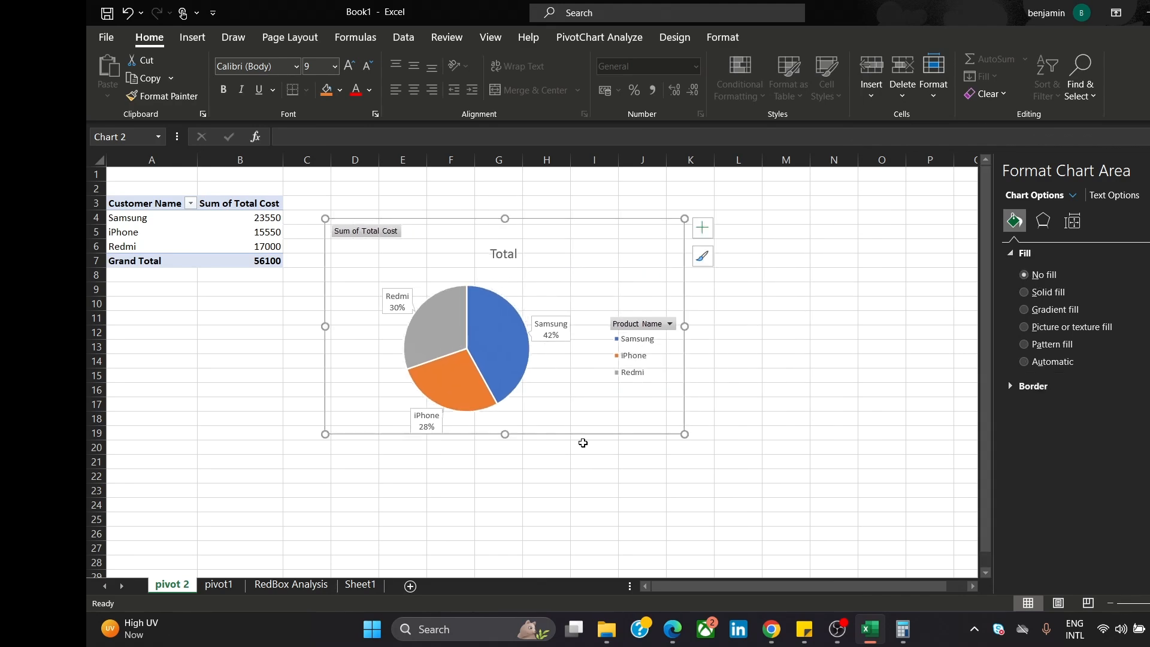
drag(683, 431, 625, 398)
drag(537, 252, 835, 244)
click(428, 406)
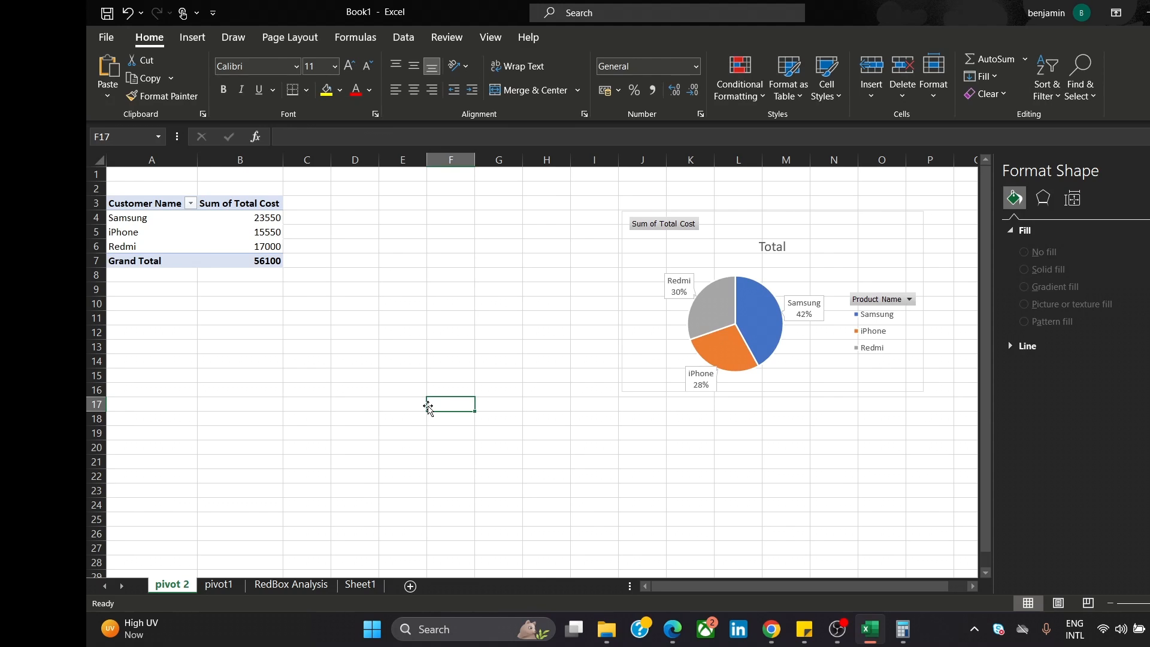
- Create a copy of the pivot 2 sheet and place it before the original
right_click(178, 588)
click(226, 438)
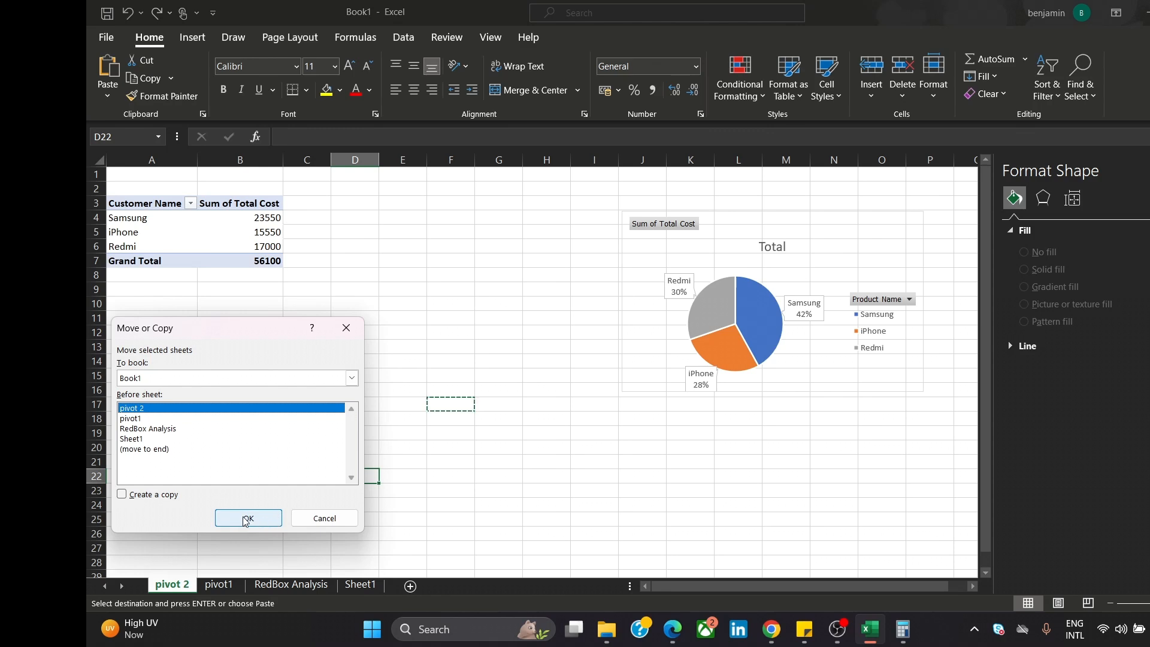
click(124, 493)
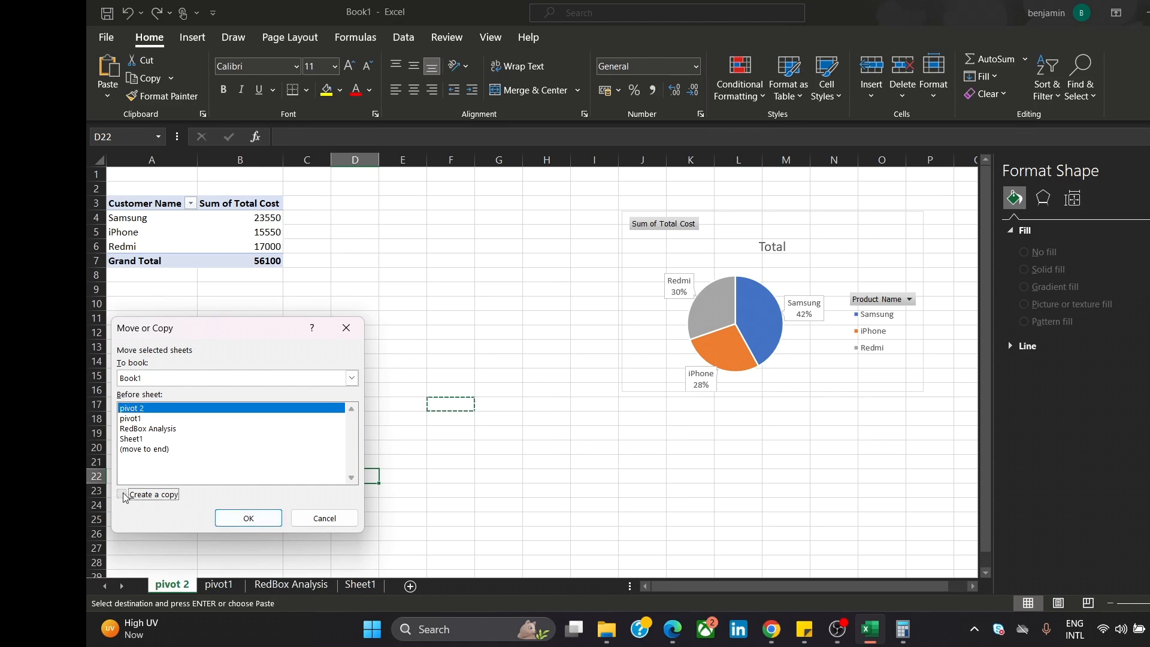
click(274, 519)
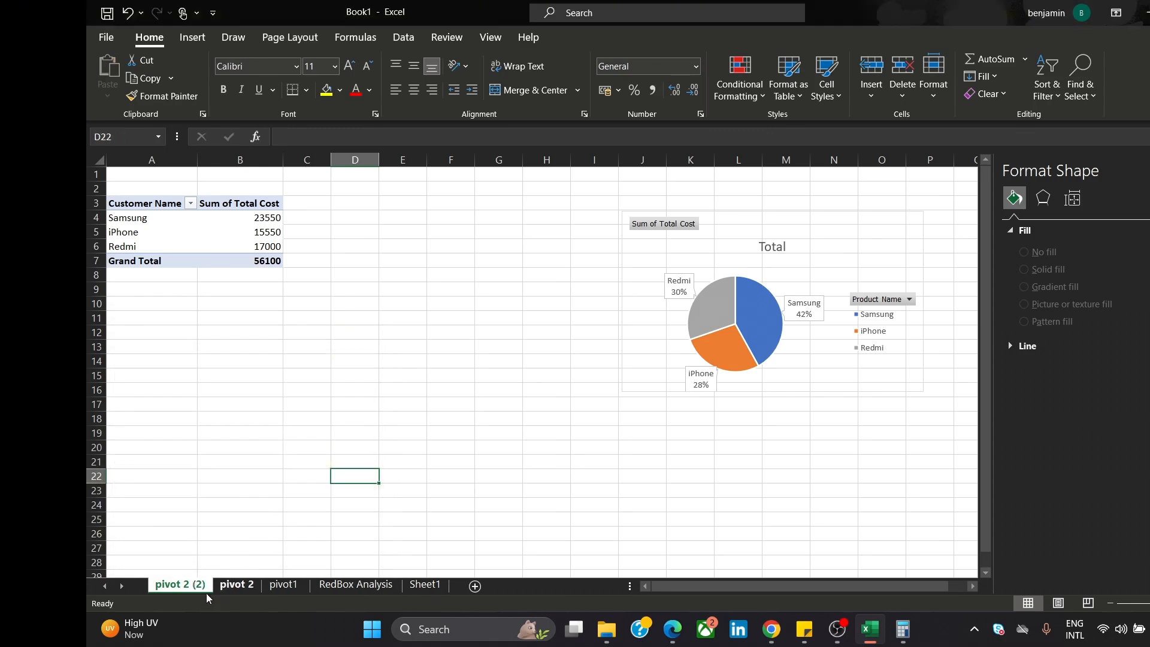
- Rename the copied sheet as "pivot 3)"
double_click(178, 585)
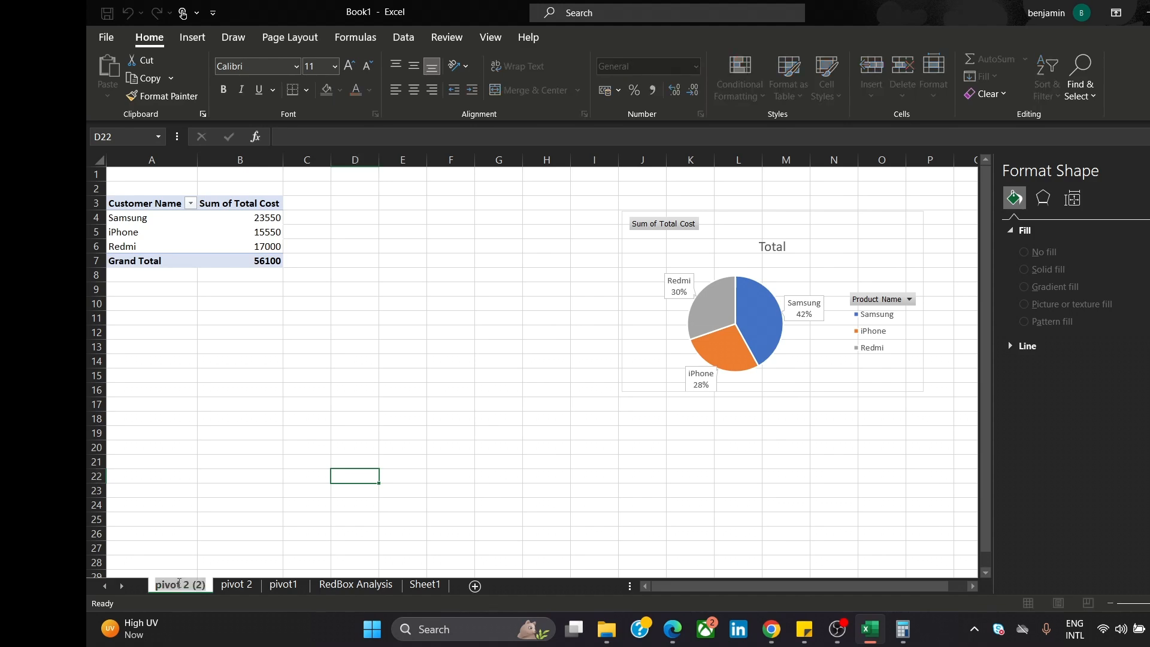
key(Return)
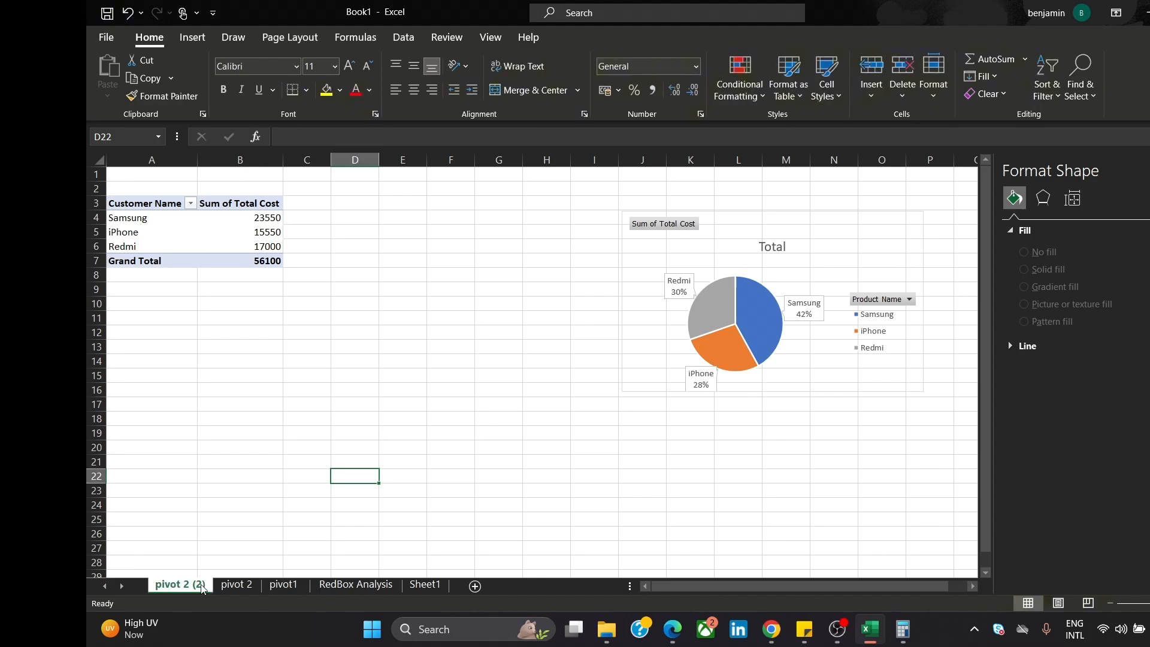
double_click(202, 587)
drag(205, 585, 189, 586)
text(3)
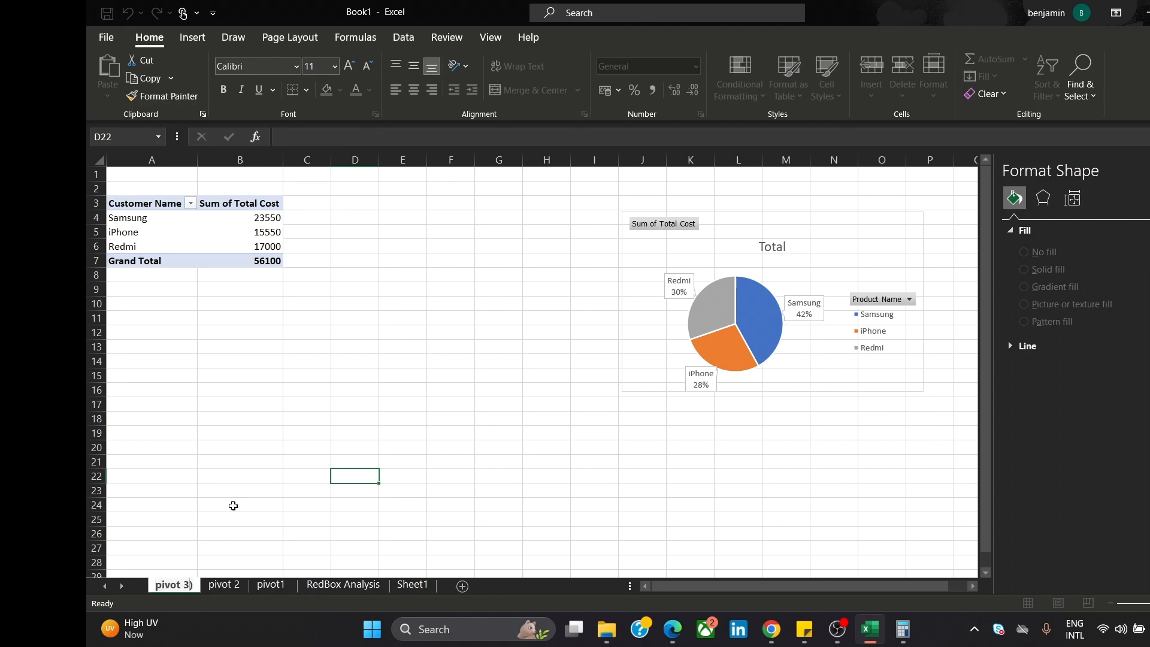
click(234, 449)
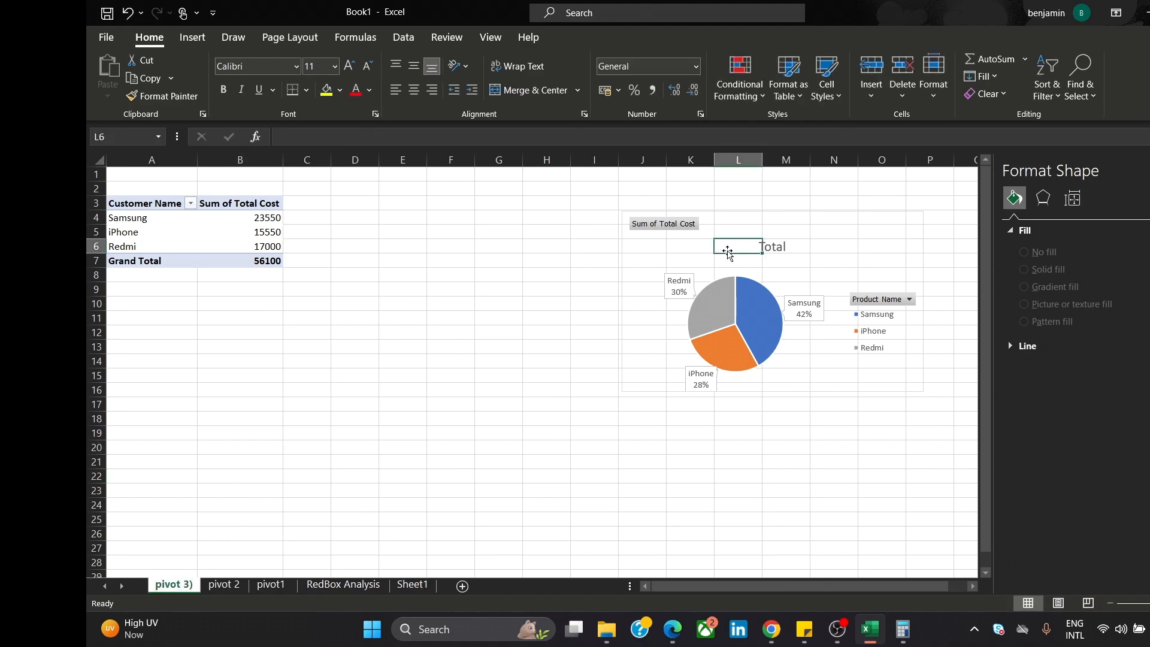
- Delete the pie chart, including its data labels, from the copied sheet
click(804, 306)
key(Delete)
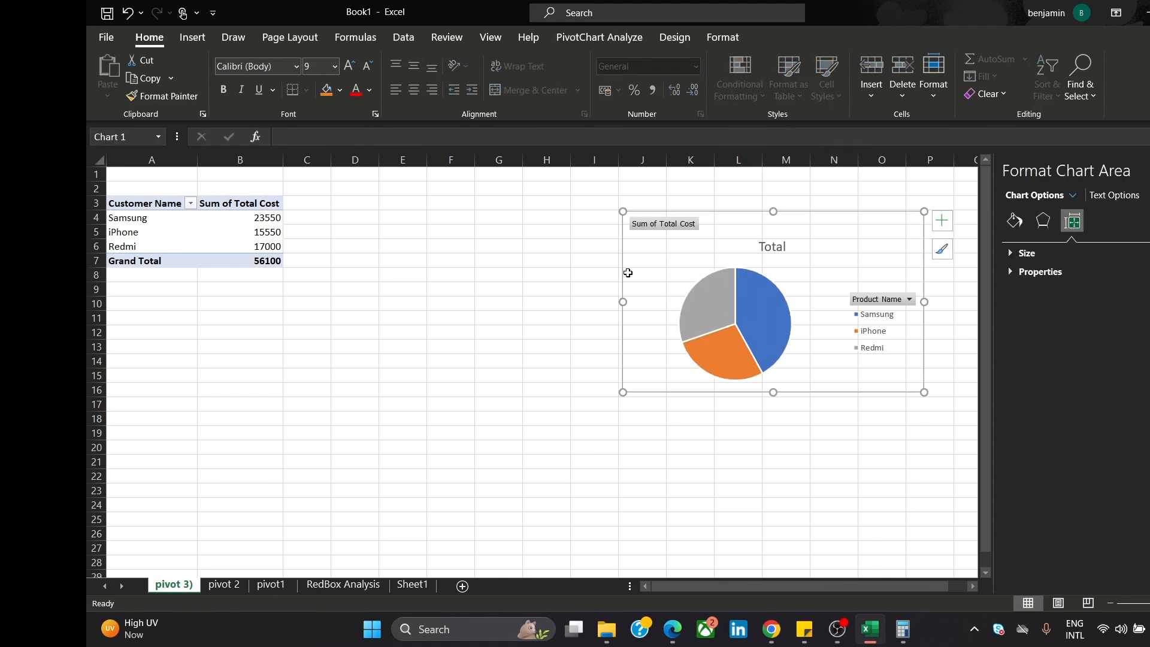
key(Delete)
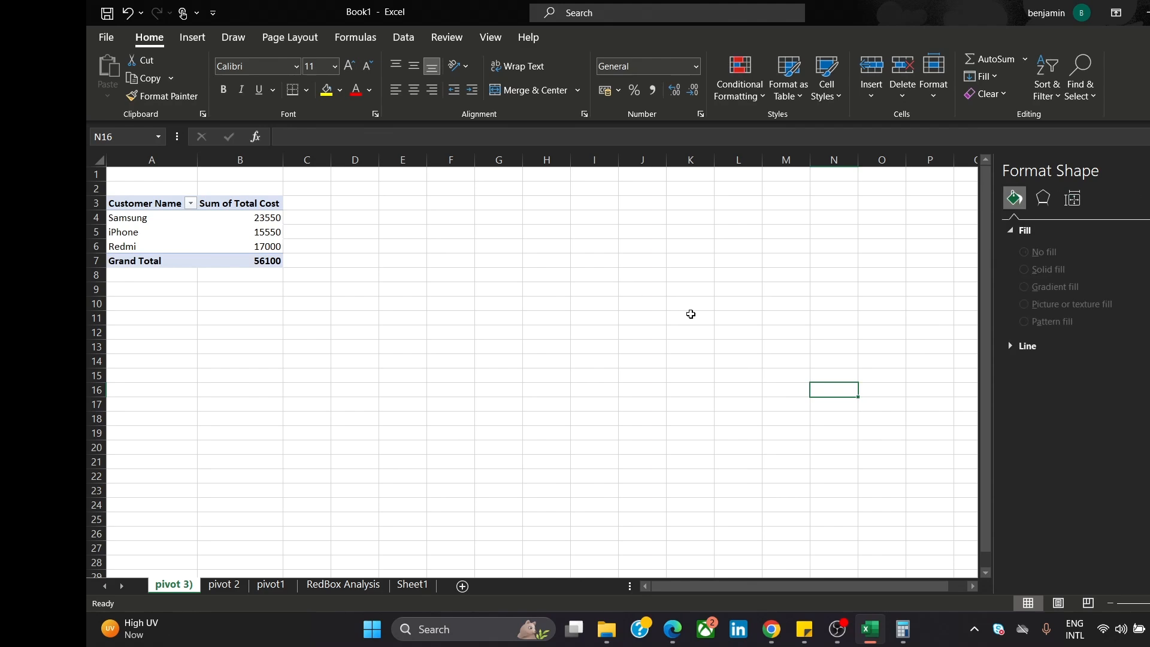
click(424, 295)
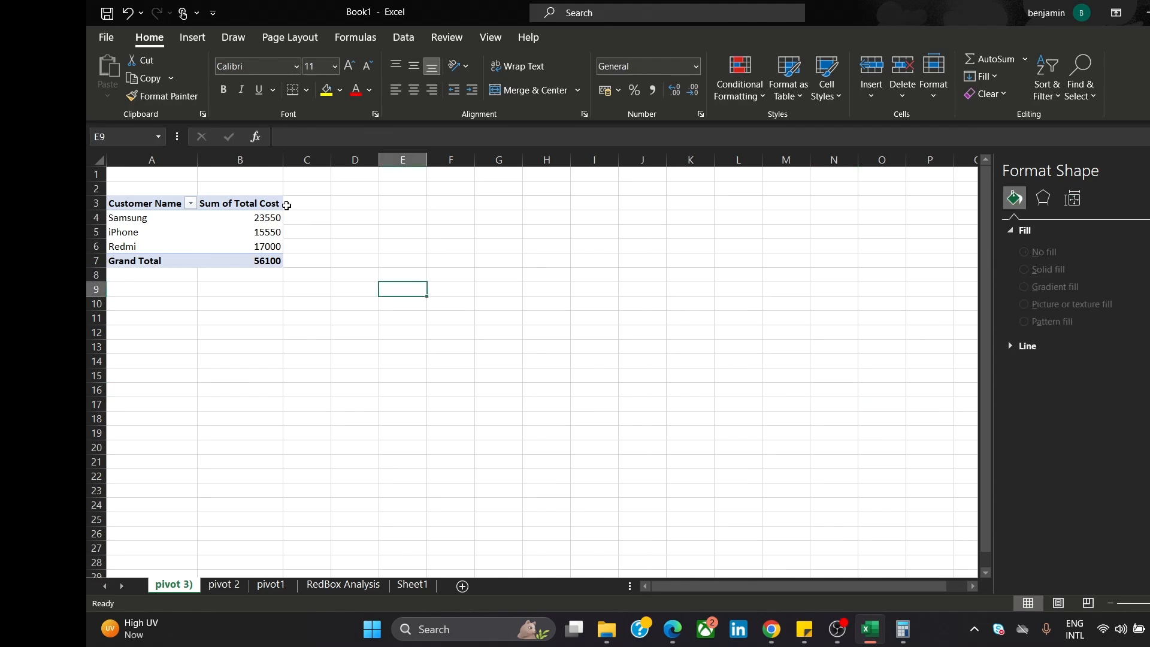
- Remove the Product Name and Total Cost fields from the copied sheet's pivot table
click(228, 242)
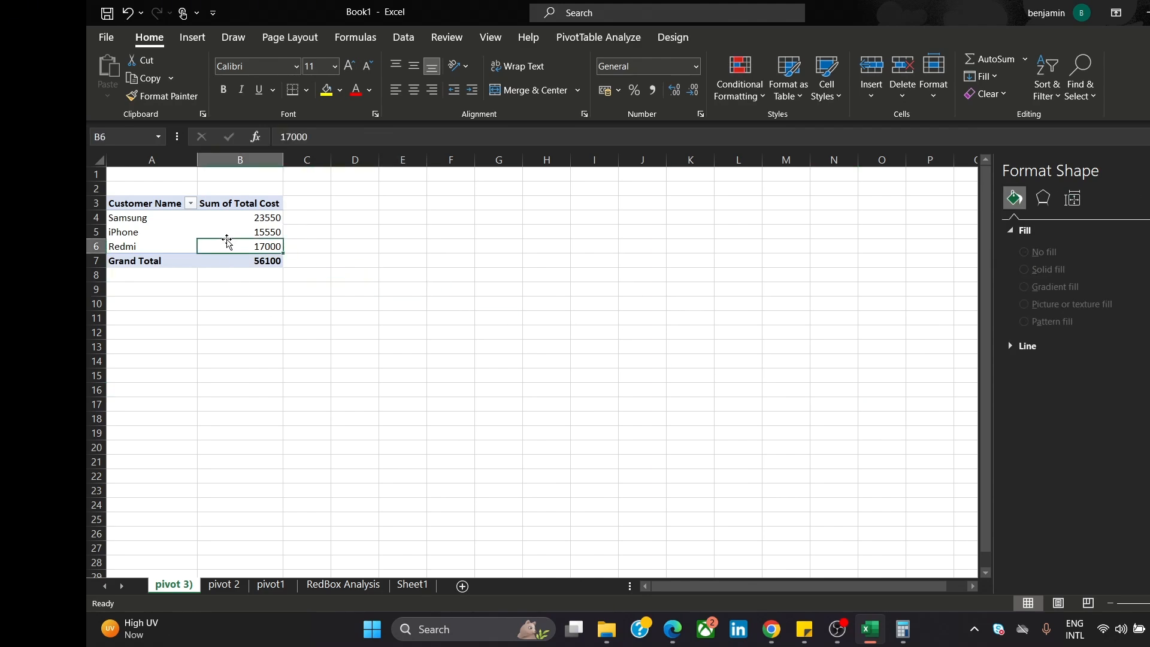
click(180, 224)
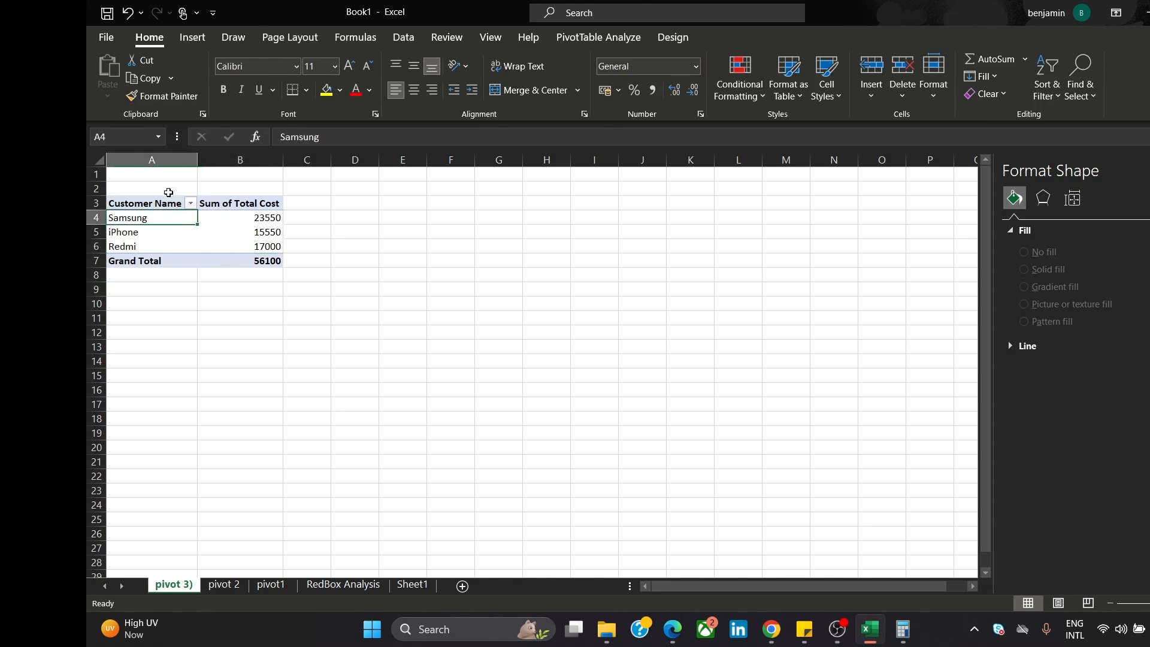
click(154, 203)
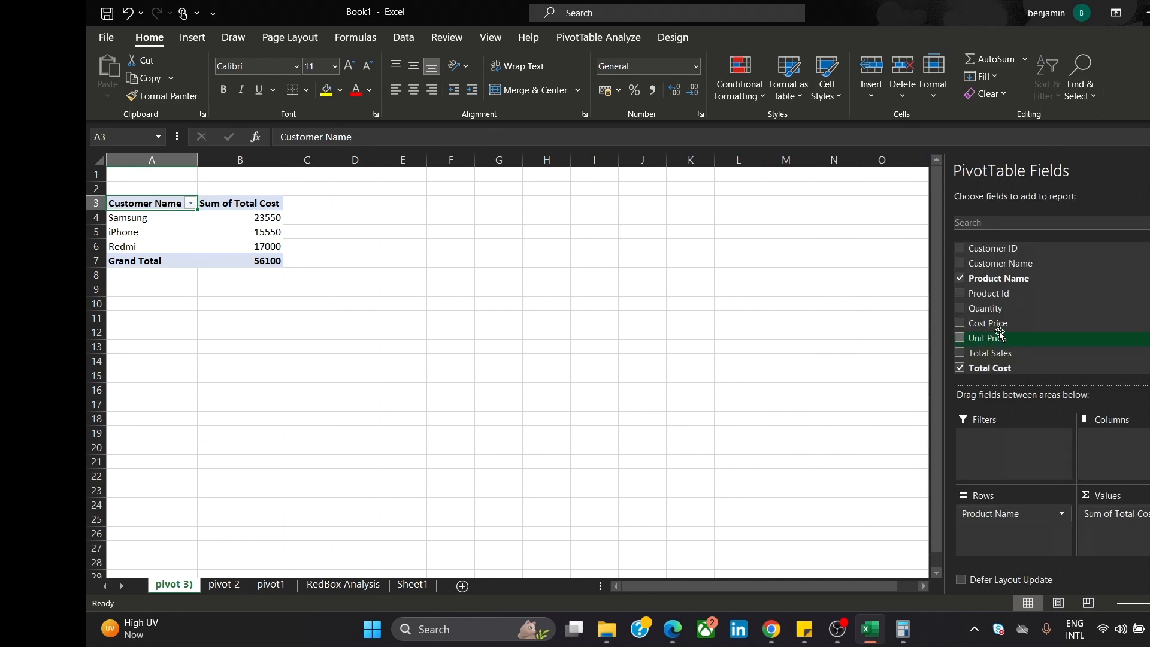
click(960, 278)
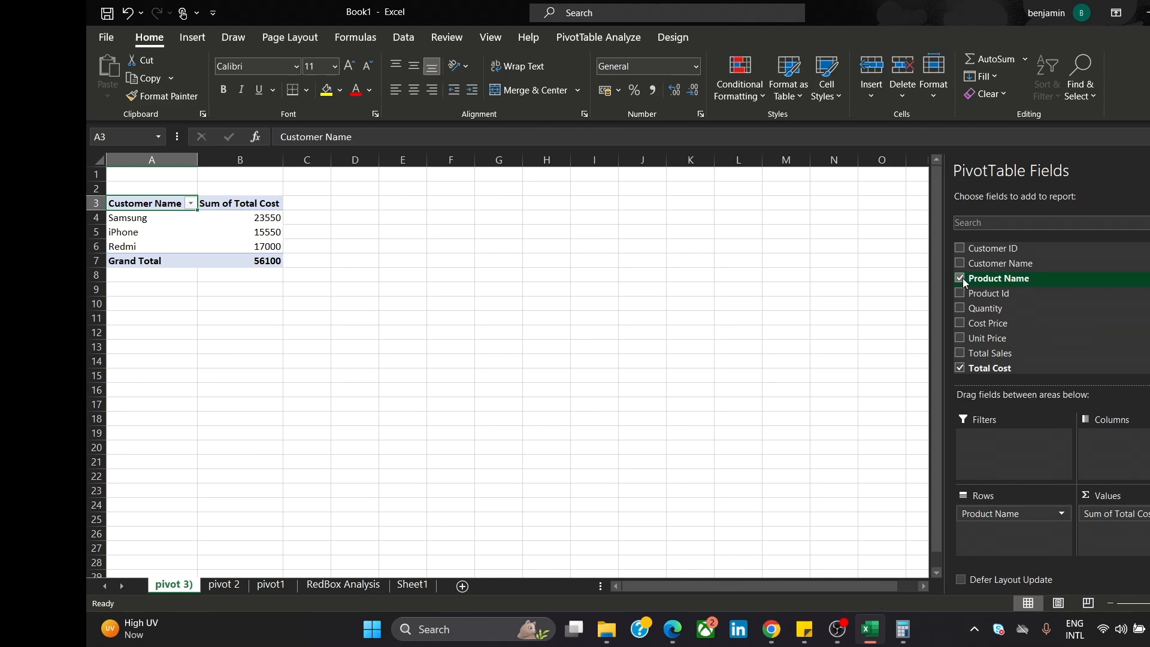
click(960, 368)
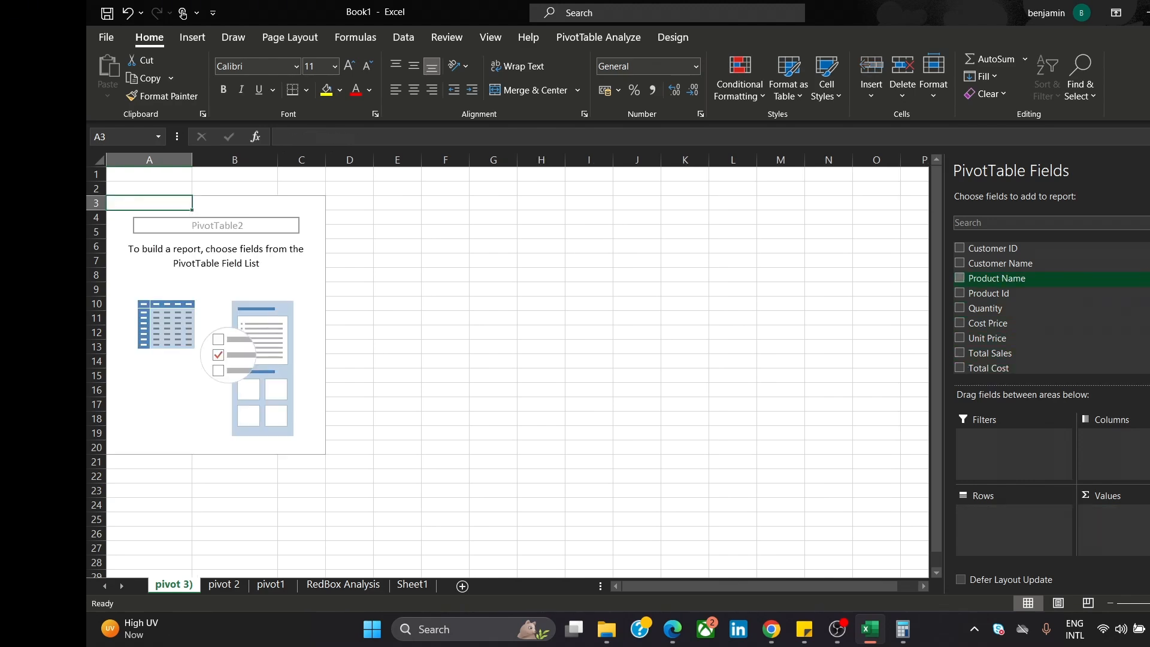
- Set up the emptied pivot table with Product Name as rows and the sum of Profit as values
scroll(1019, 308, down, 1)
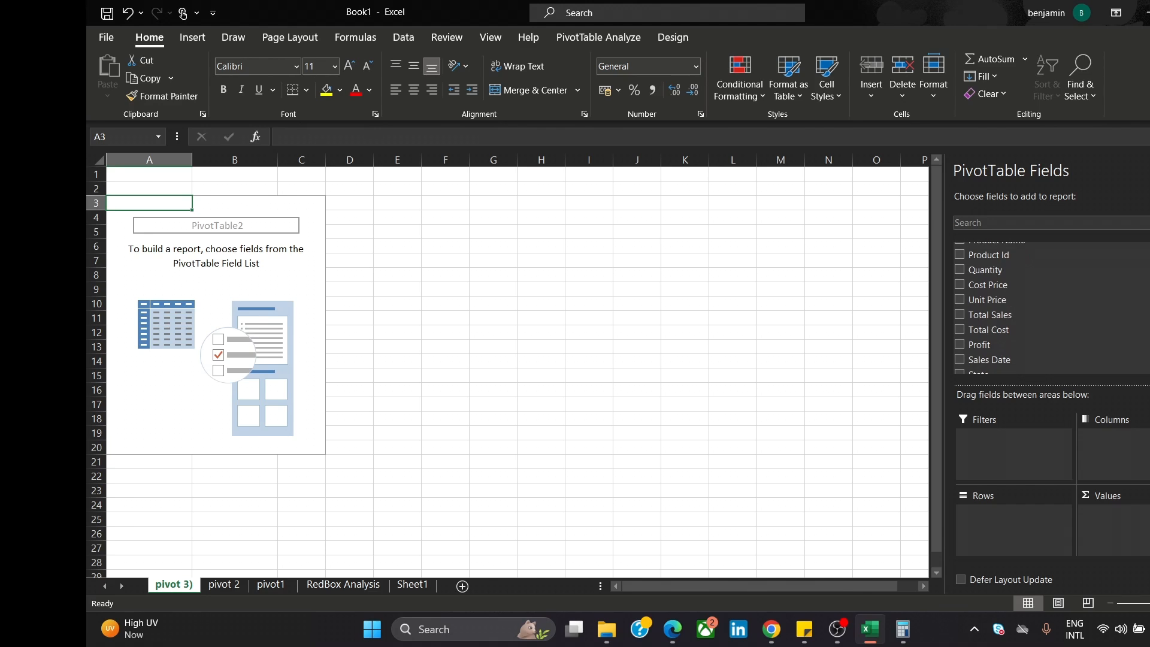
scroll(1019, 308, up, 2)
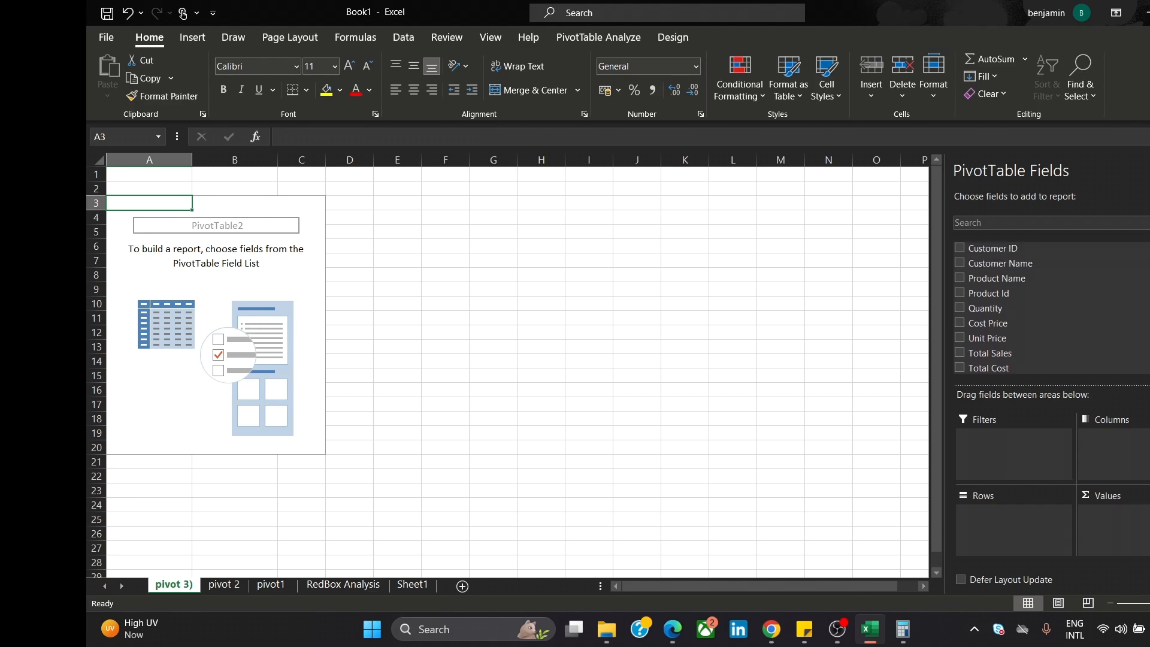
scroll(1018, 308, down, 2)
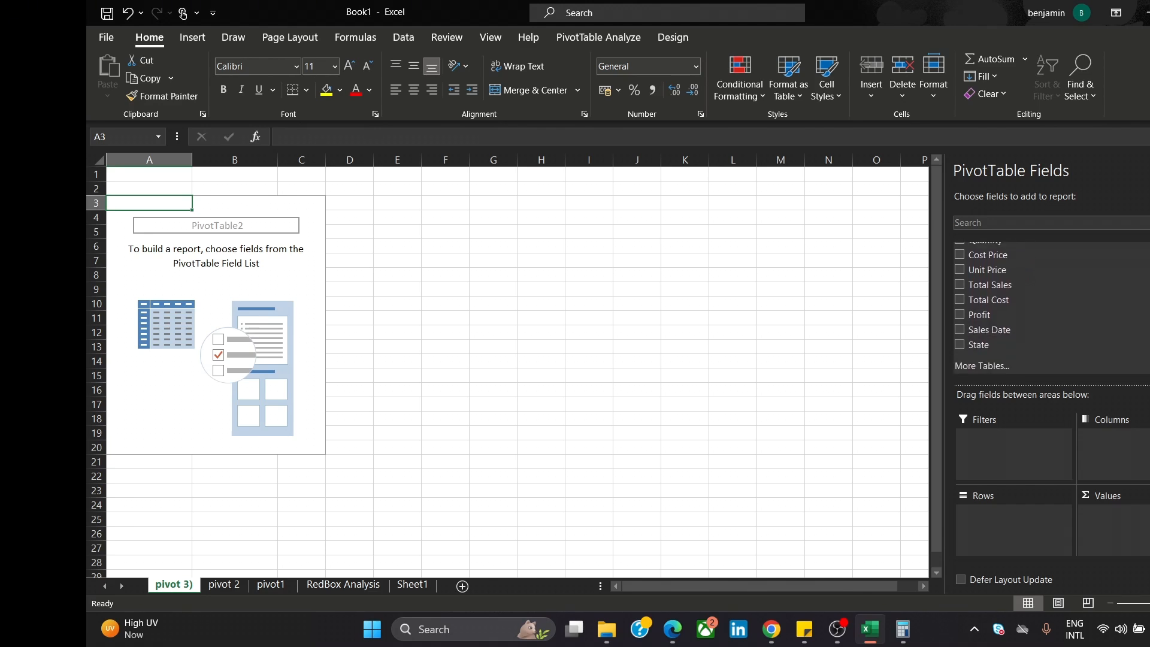
drag(1100, 323, 1141, 511)
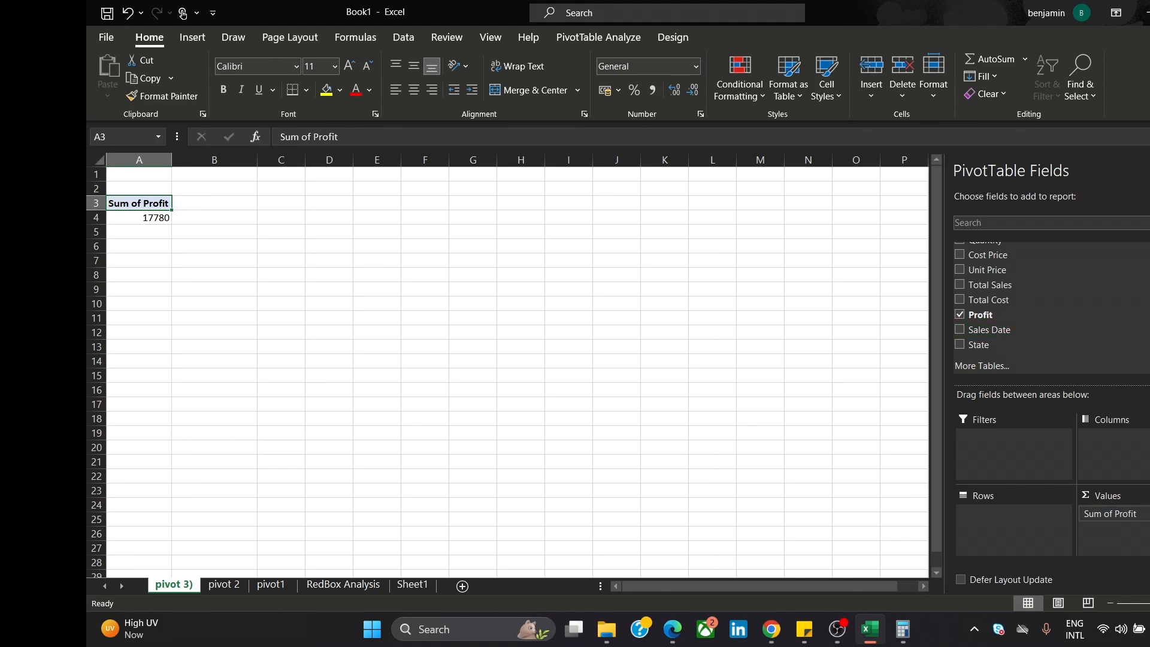
scroll(1019, 305, up, 2)
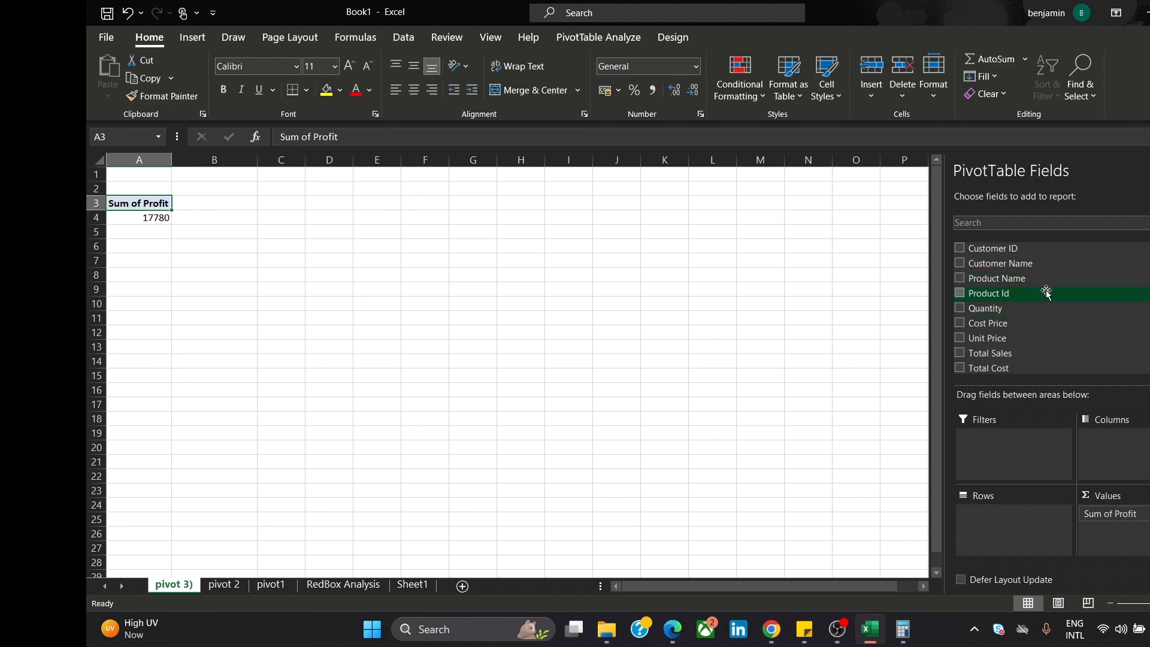
drag(1019, 279, 982, 511)
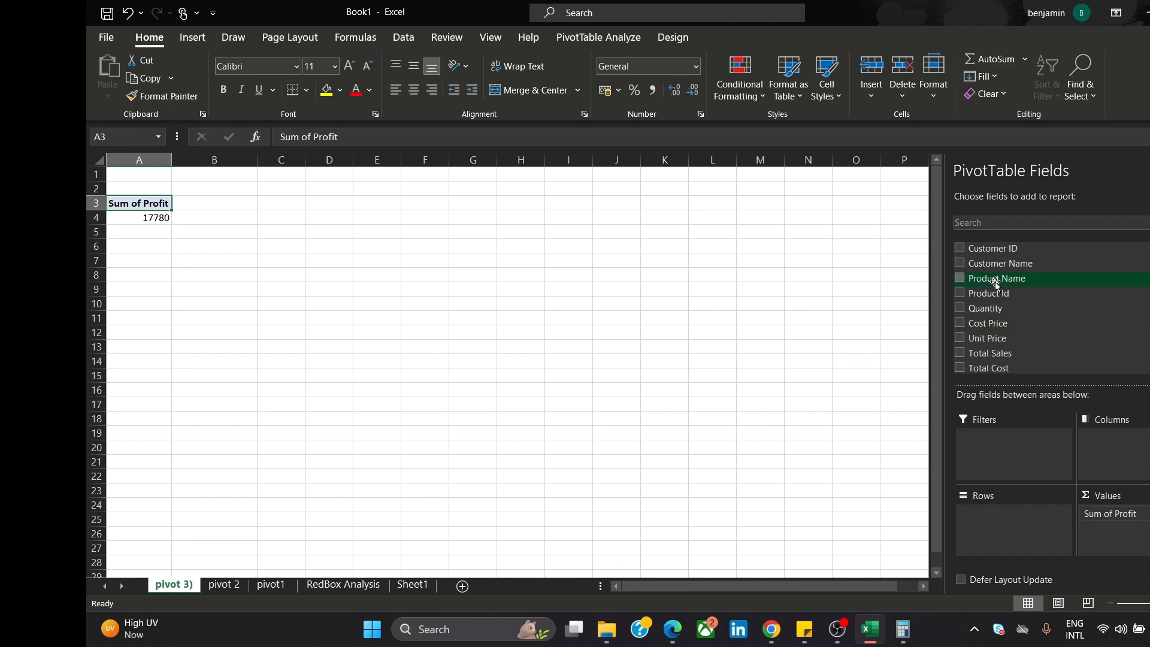
drag(995, 281, 989, 512)
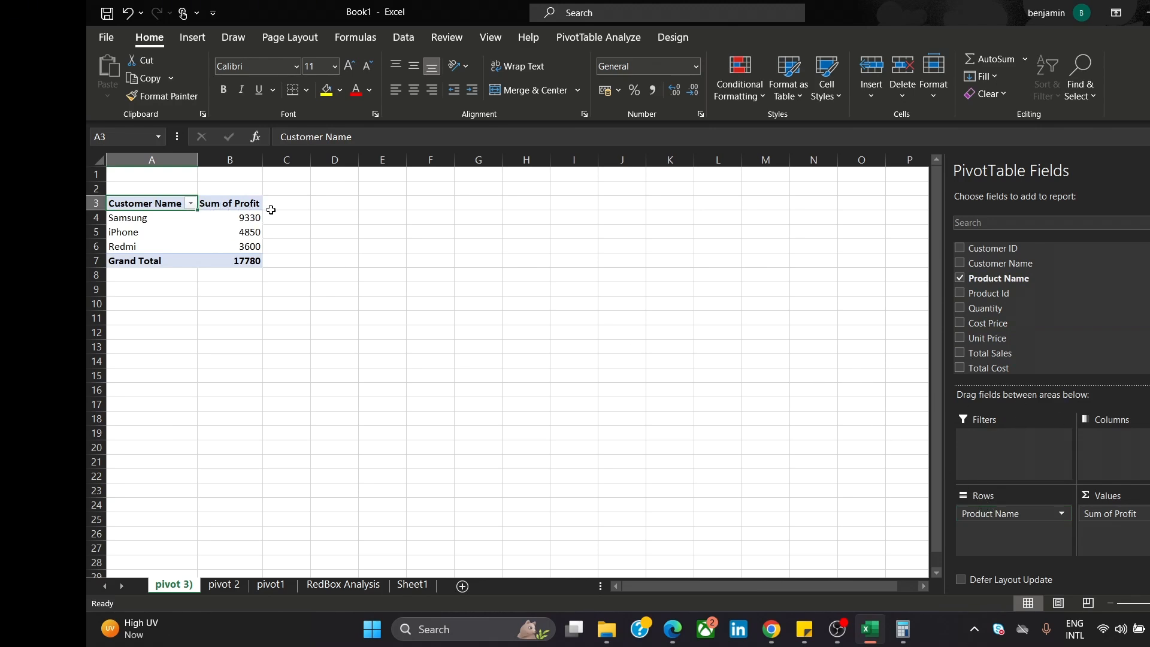
click(308, 219)
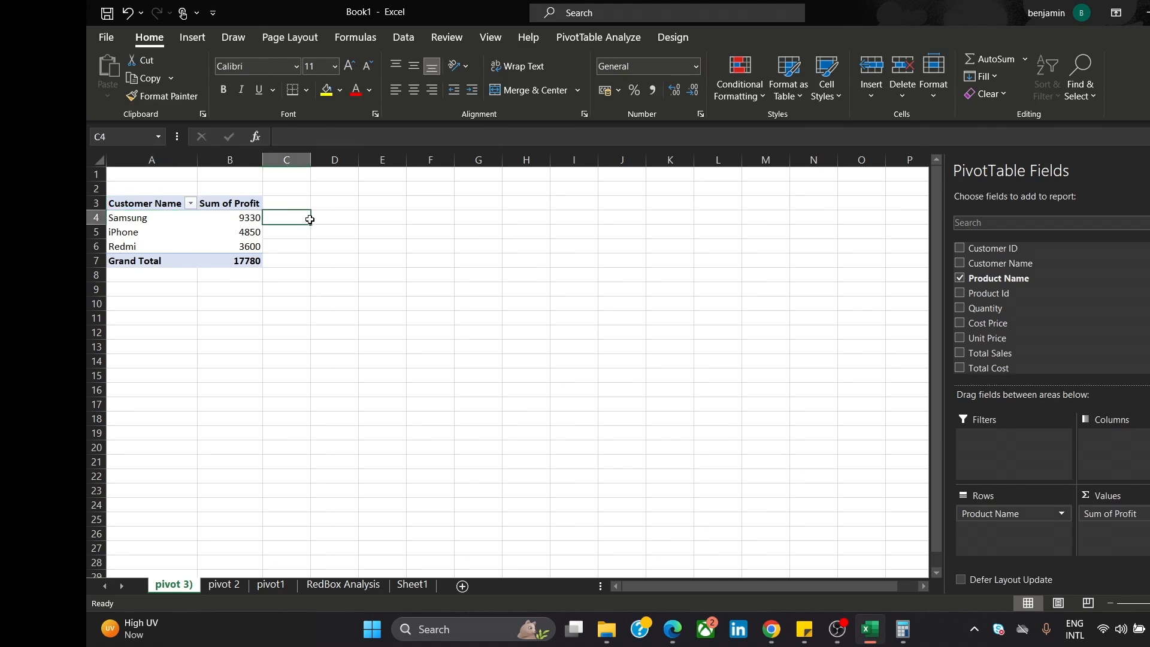
- Insert a bar PivotChart from the profit pivot table and place it over about columns F to M
click(227, 229)
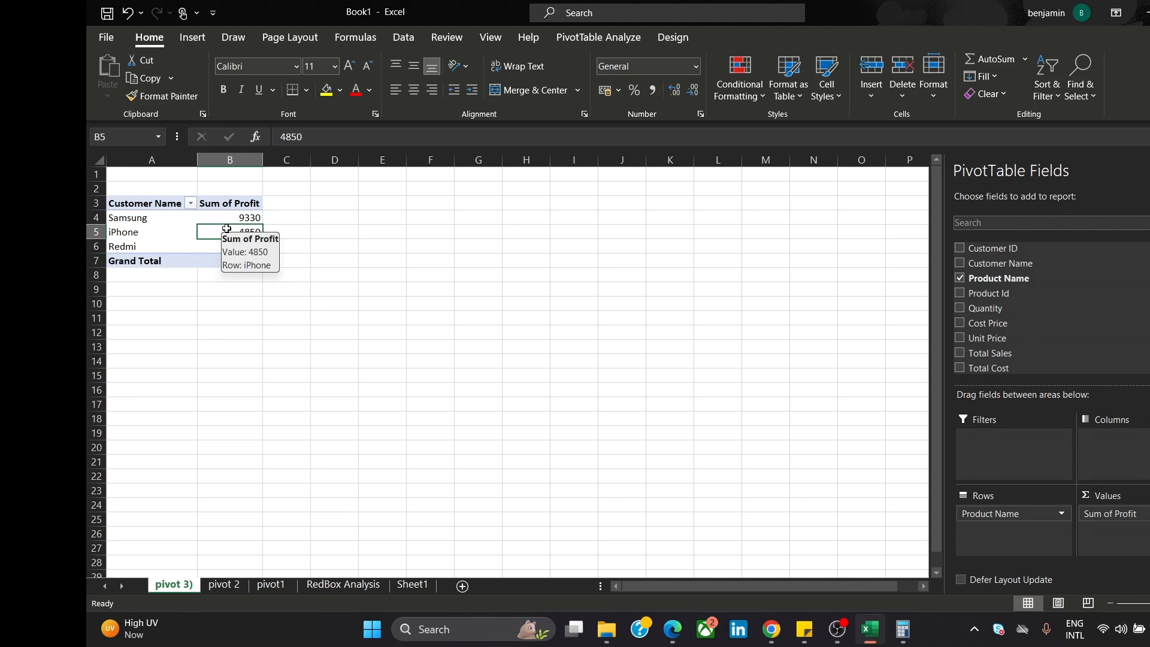
click(574, 36)
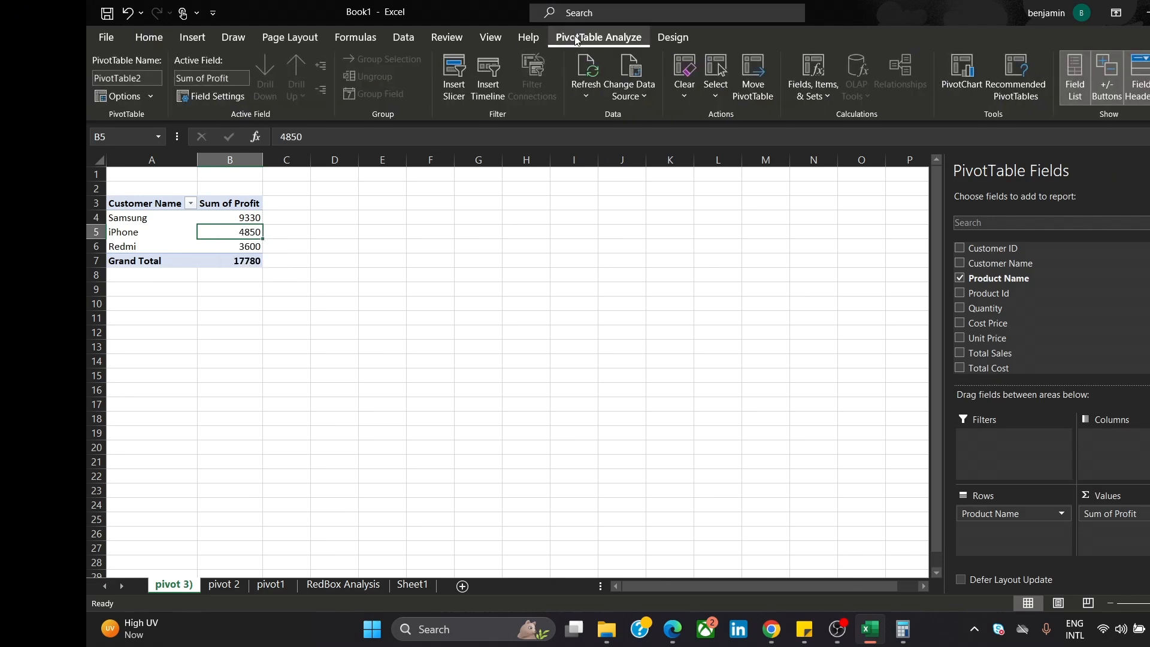
click(967, 67)
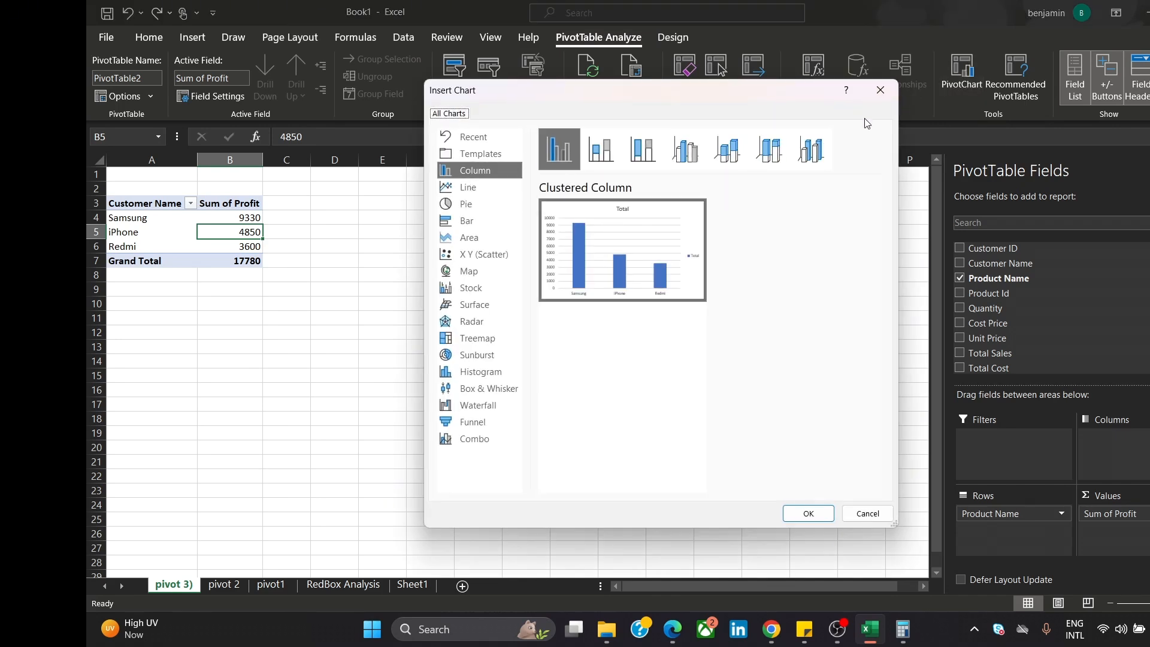
click(486, 228)
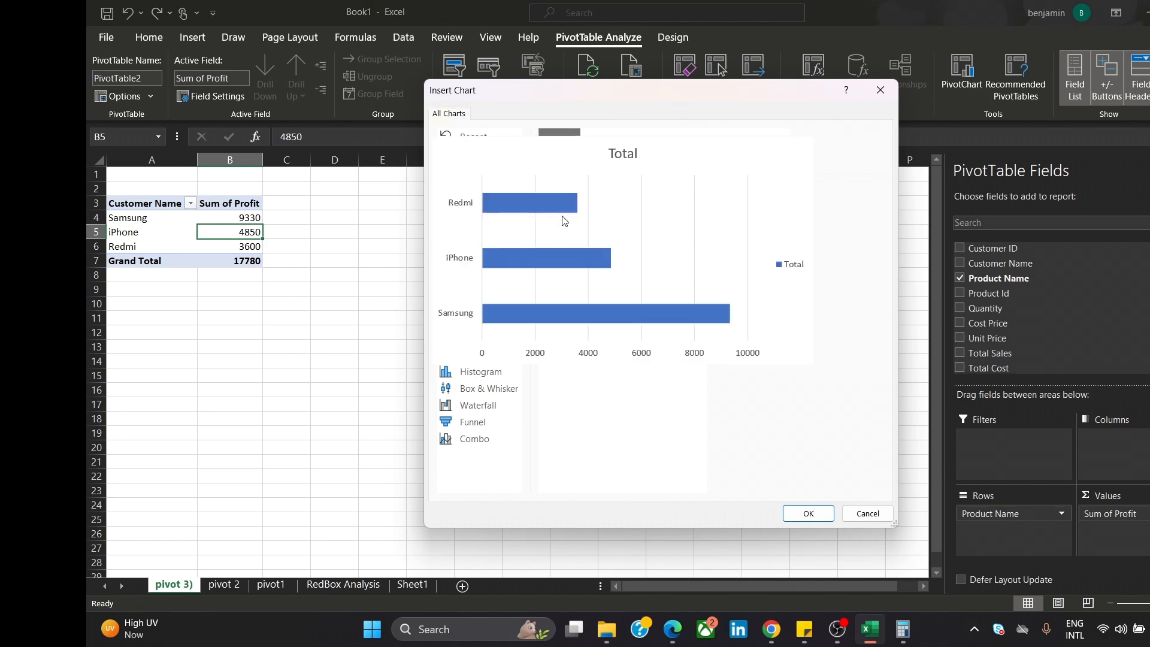
click(809, 514)
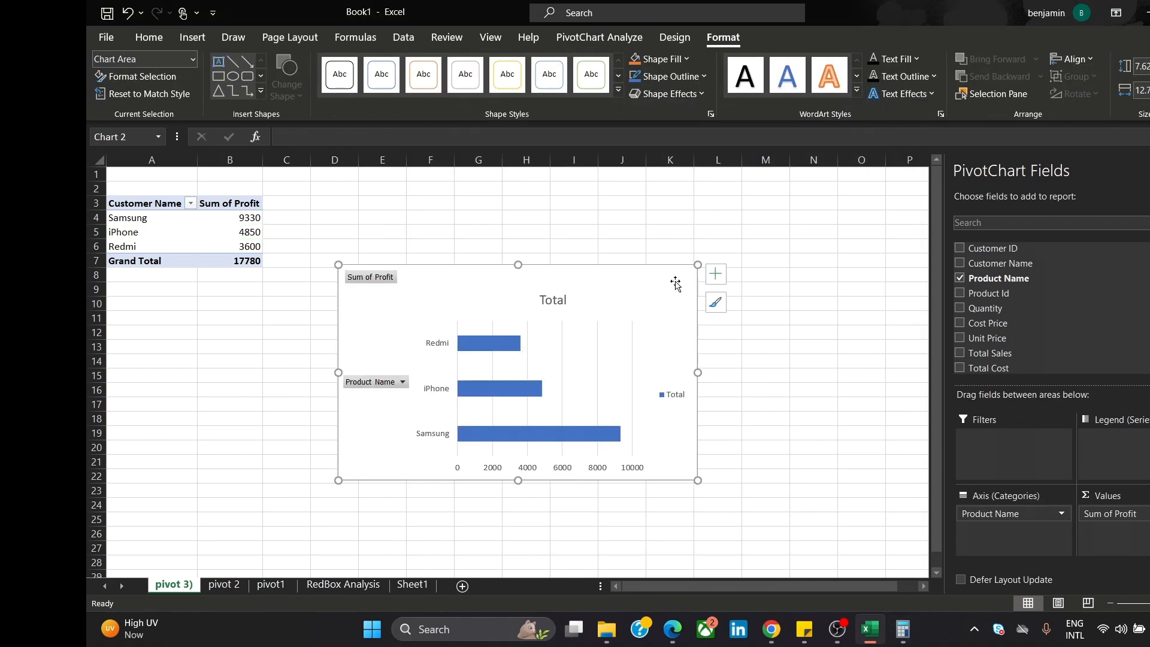
drag(676, 282, 737, 255)
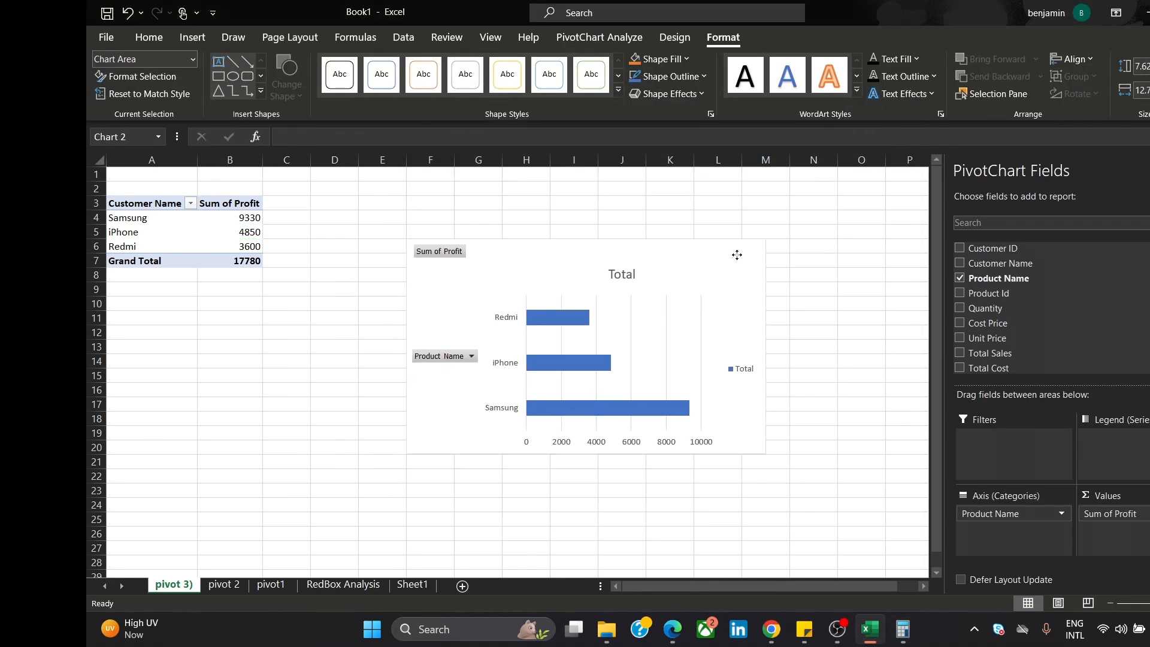
- Set the profit bar chart's chart area fill to No fill
right_click(704, 274)
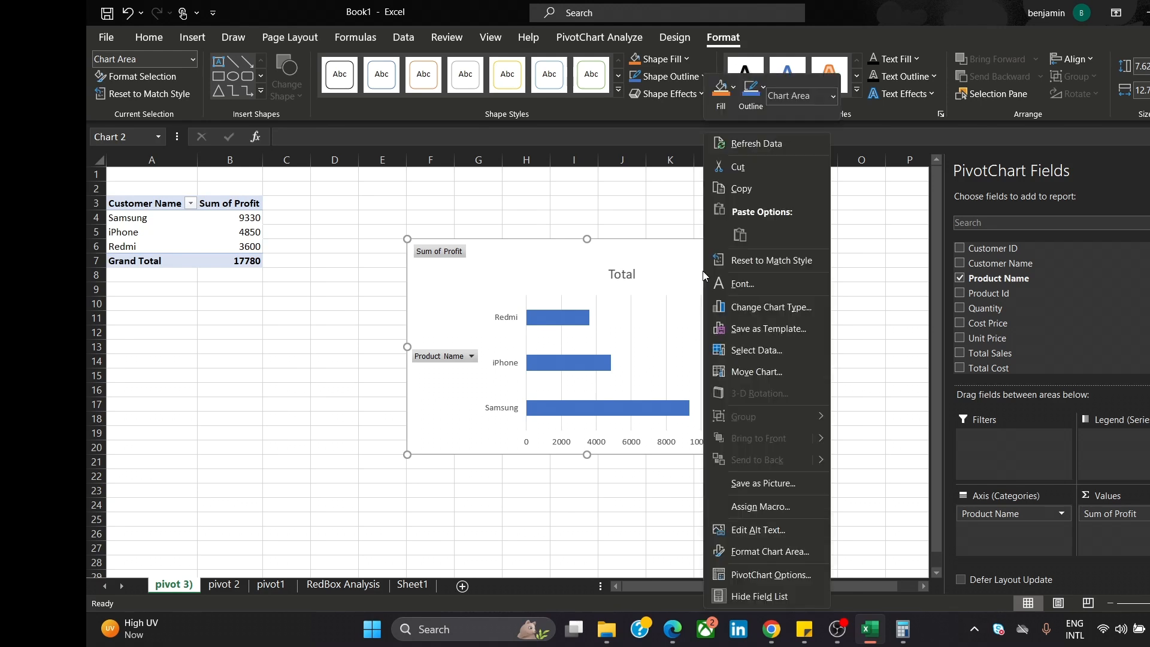
click(743, 558)
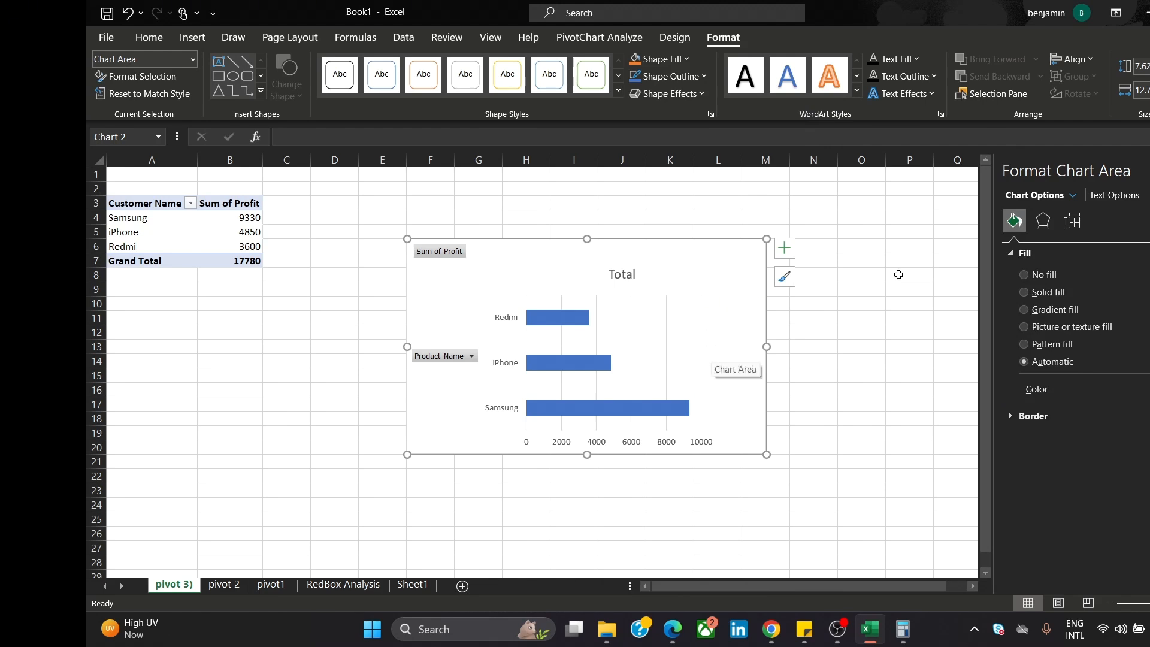
click(1024, 275)
click(845, 303)
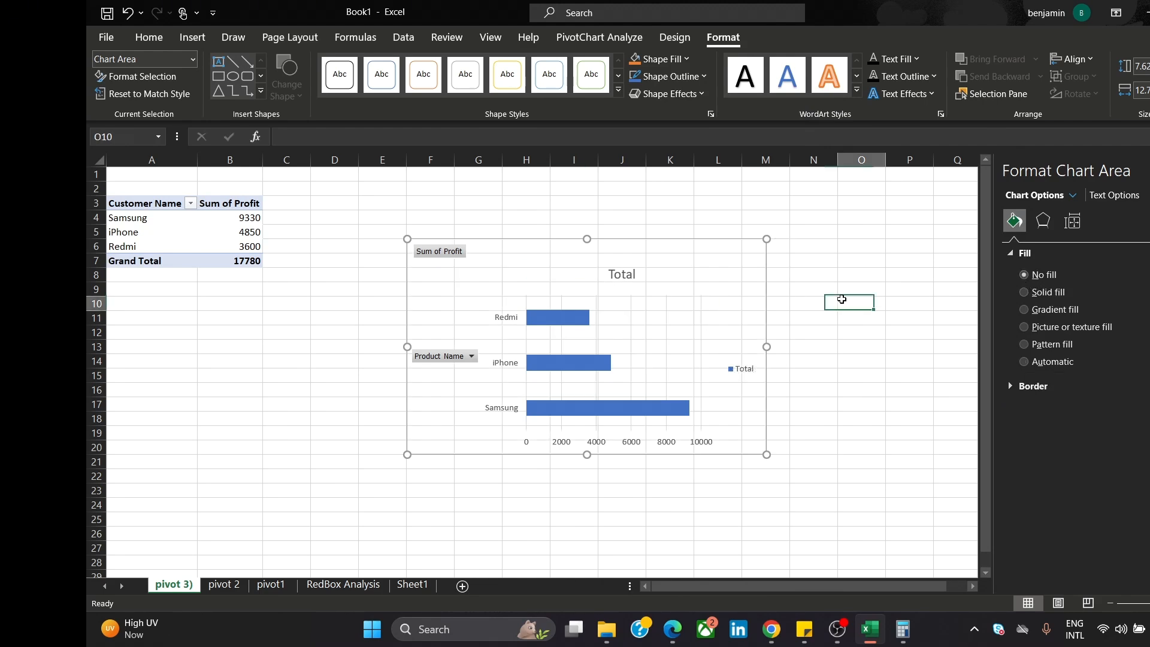
- Recolor the profit bar chart with the Colorful palette that starts with orange and move it over about columns H to O, rows 2 to 16
click(701, 273)
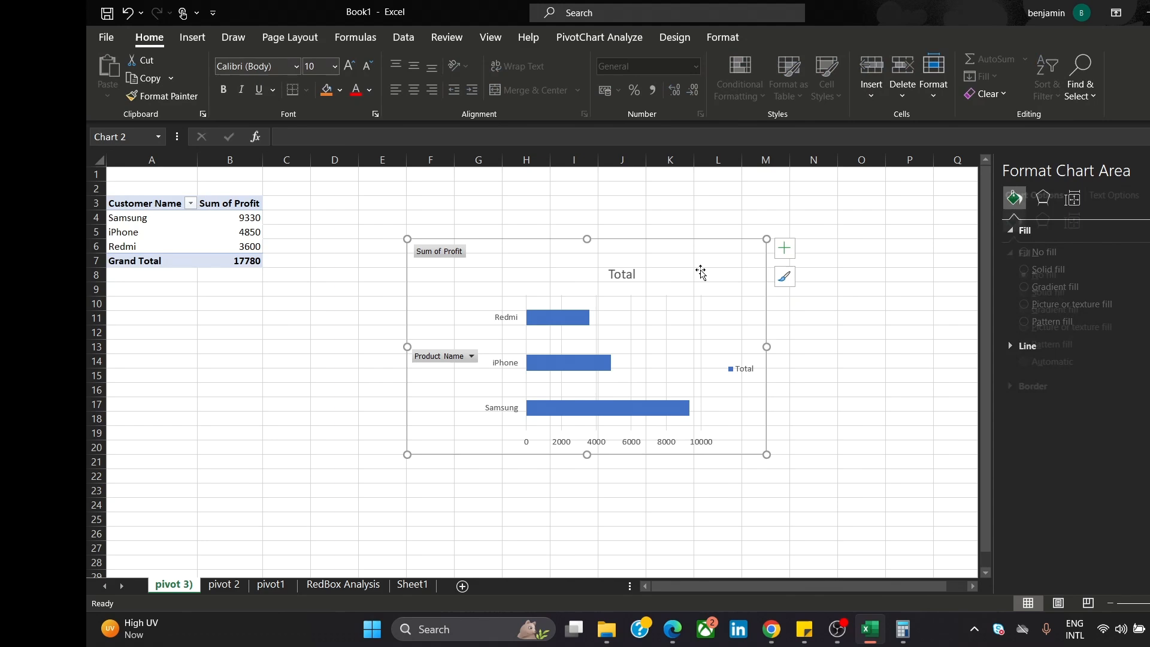
click(784, 277)
click(784, 248)
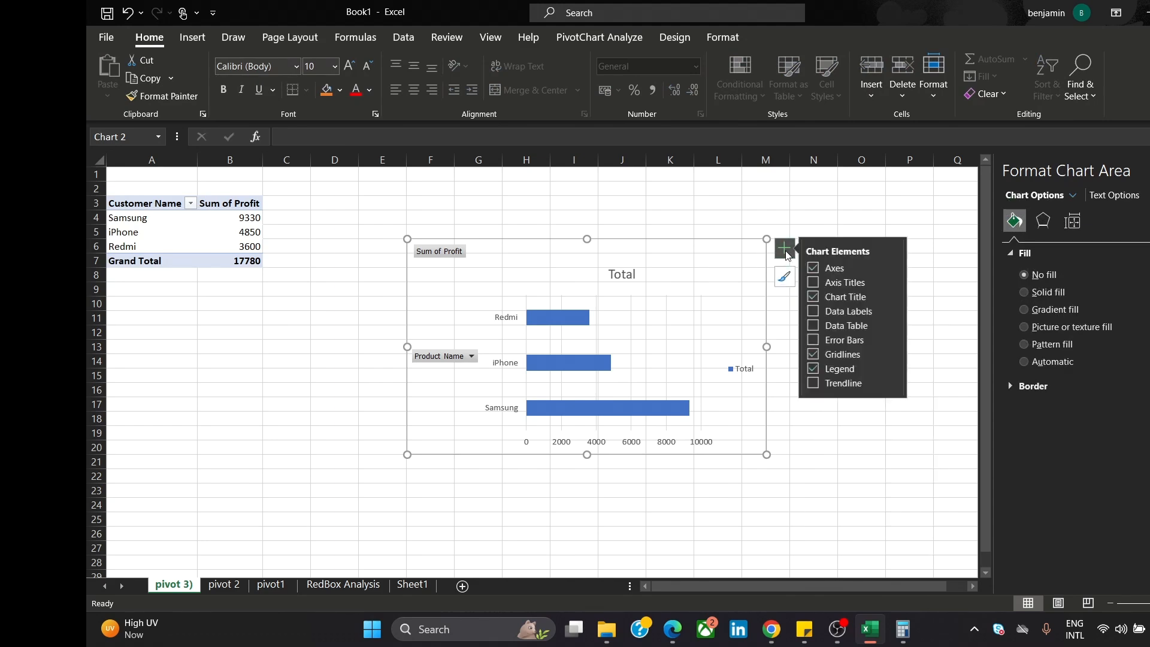
click(786, 275)
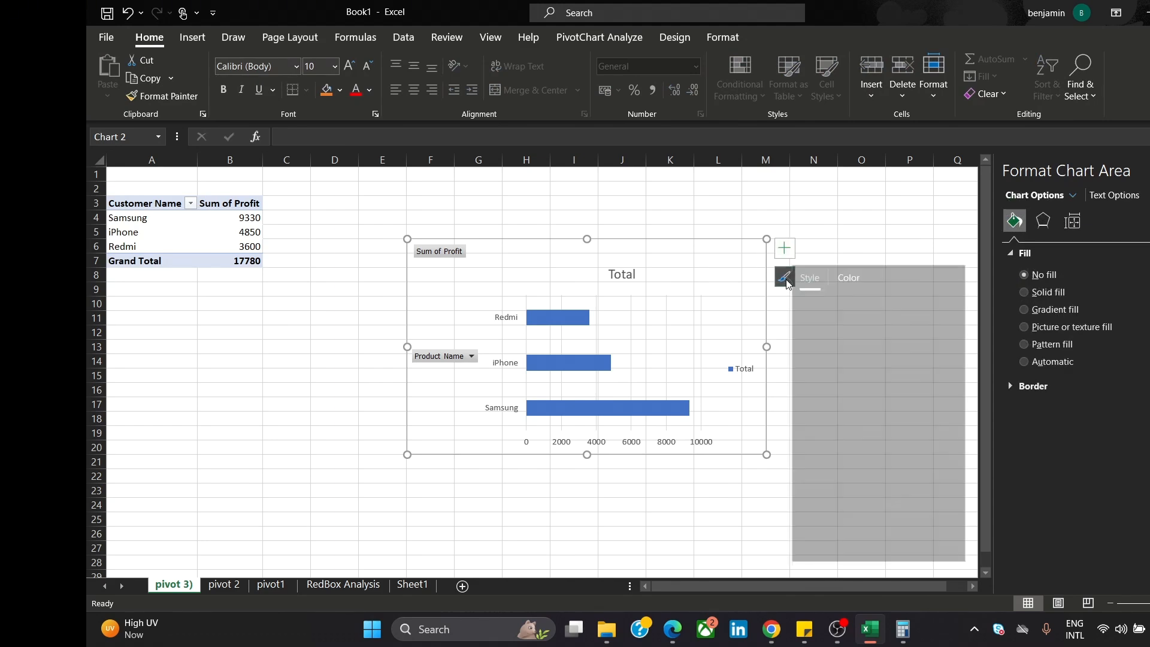
click(860, 277)
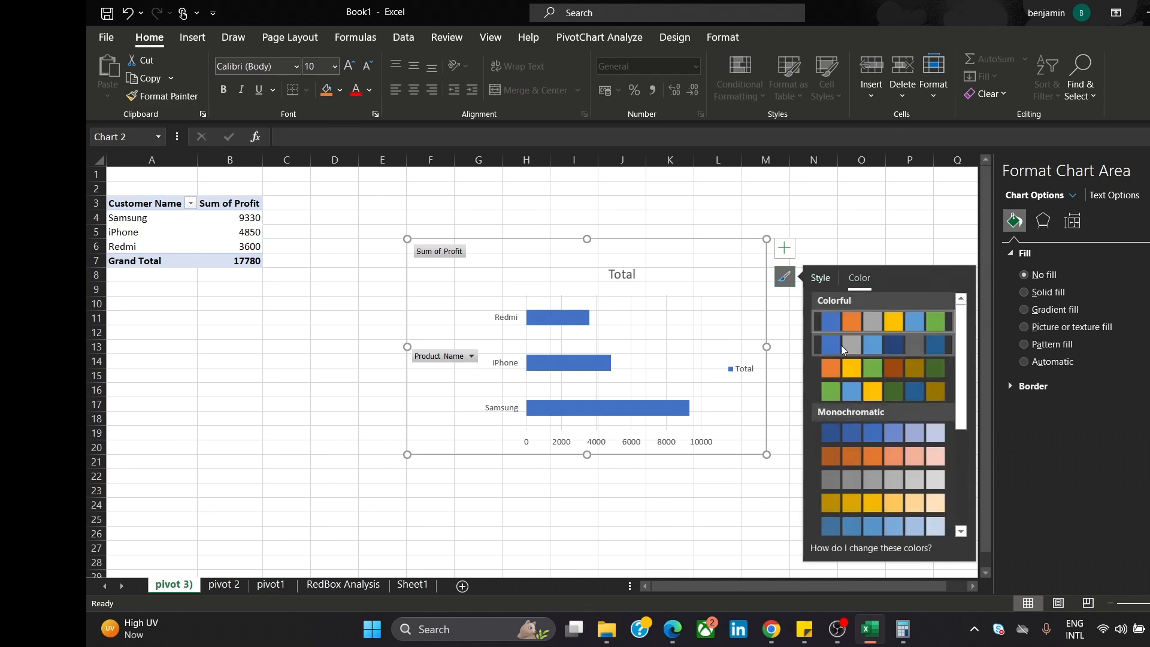
click(684, 203)
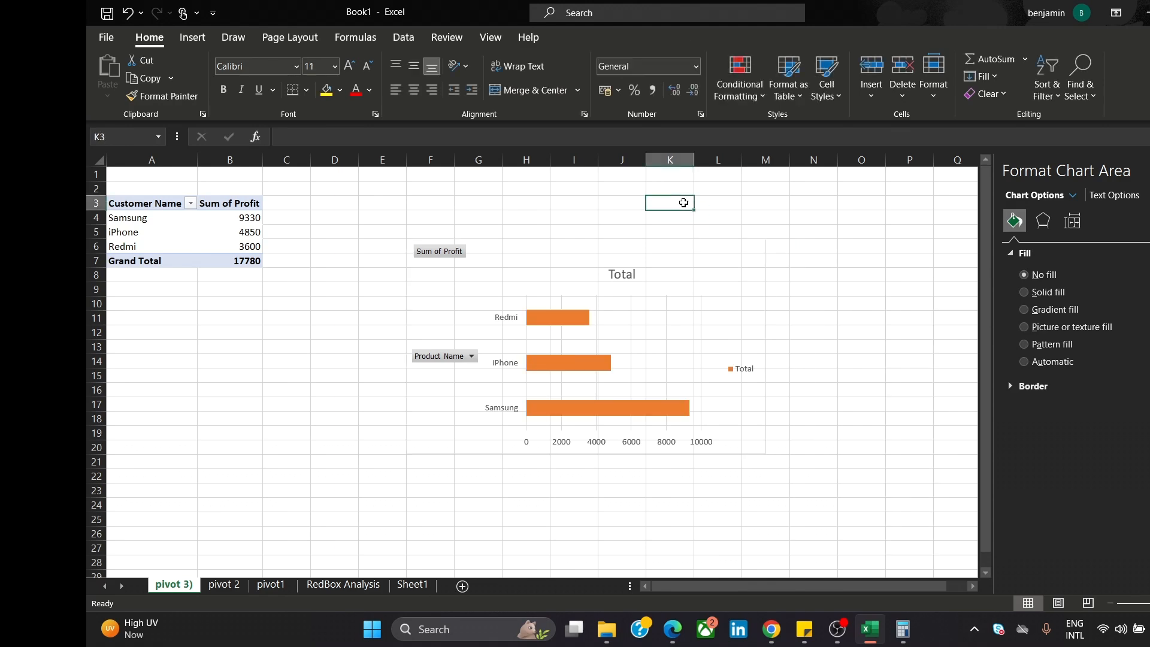
drag(703, 264, 829, 205)
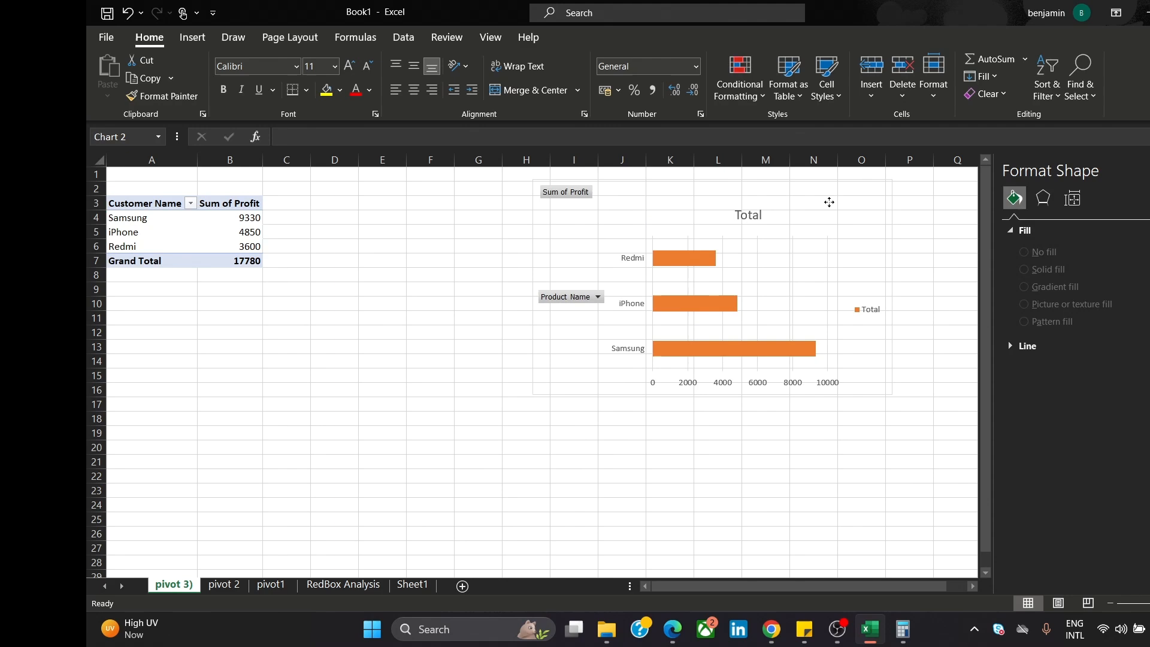
click(385, 390)
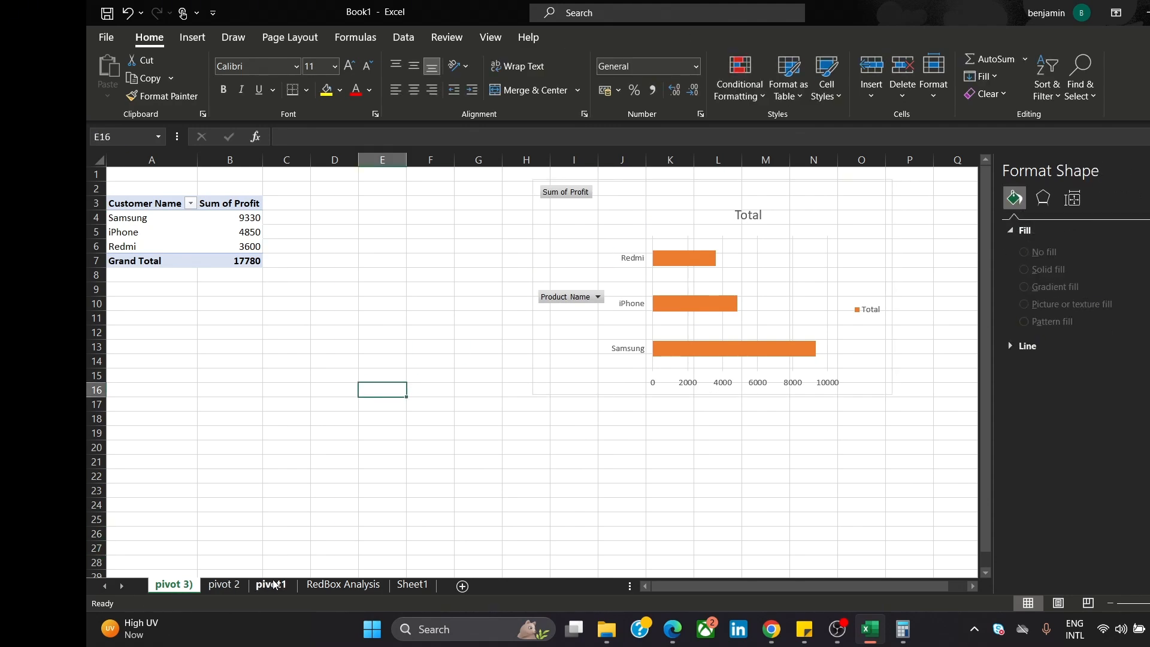
- Correct the active sheet's name to pivot 3 by removing the stray closing parenthesis
double_click(192, 587)
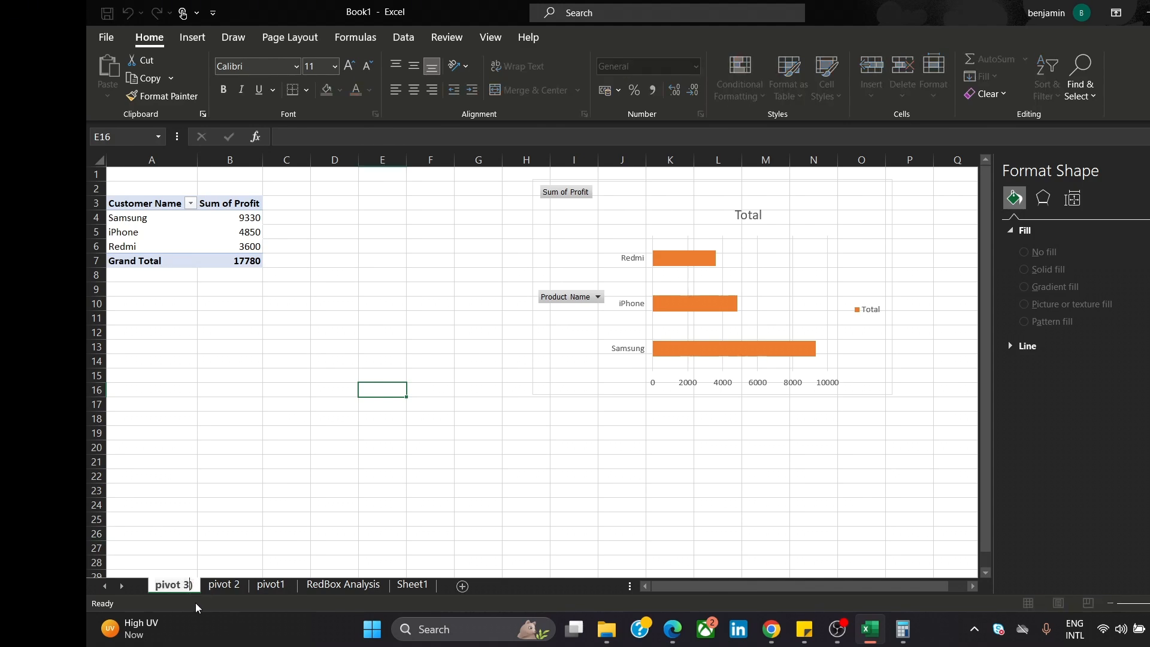
key(BackSpace)
key(Return)
click(247, 405)
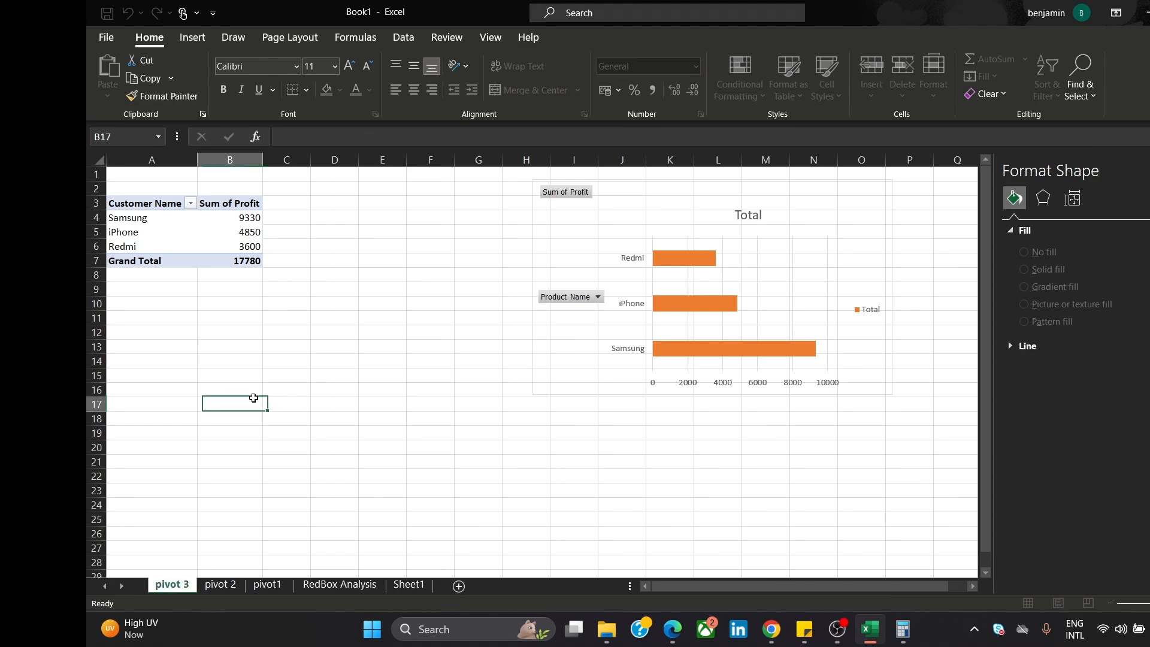
- Create a copy of the pivot 3 sheet placed before it and rename the copy as pivot 4
right_click(183, 589)
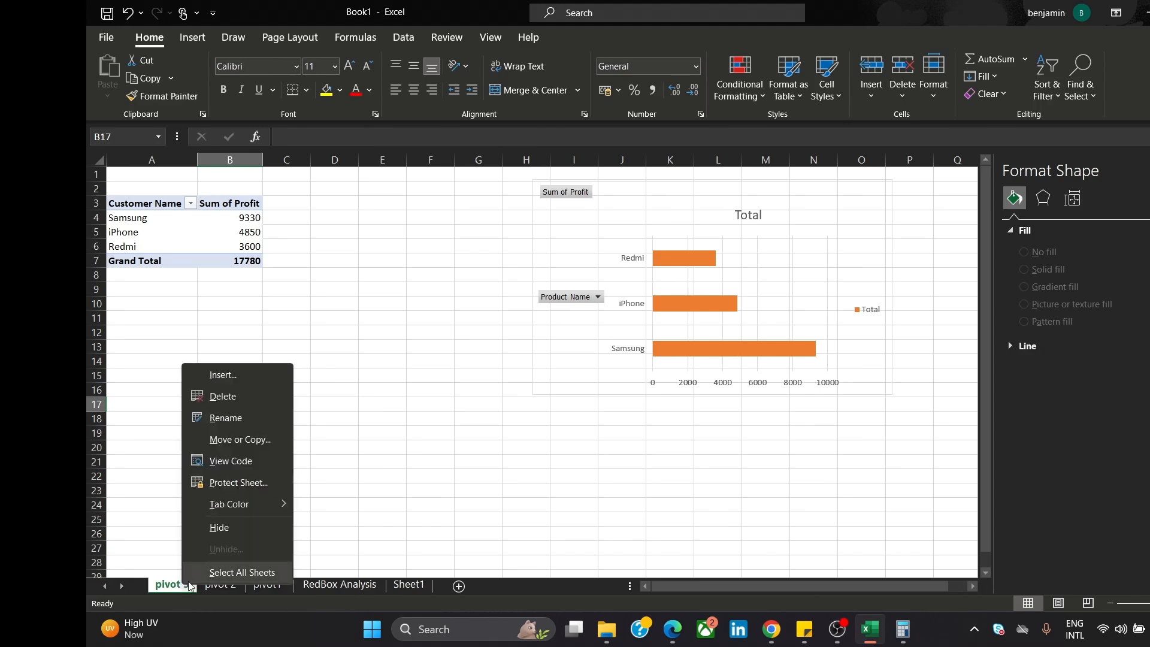
click(268, 440)
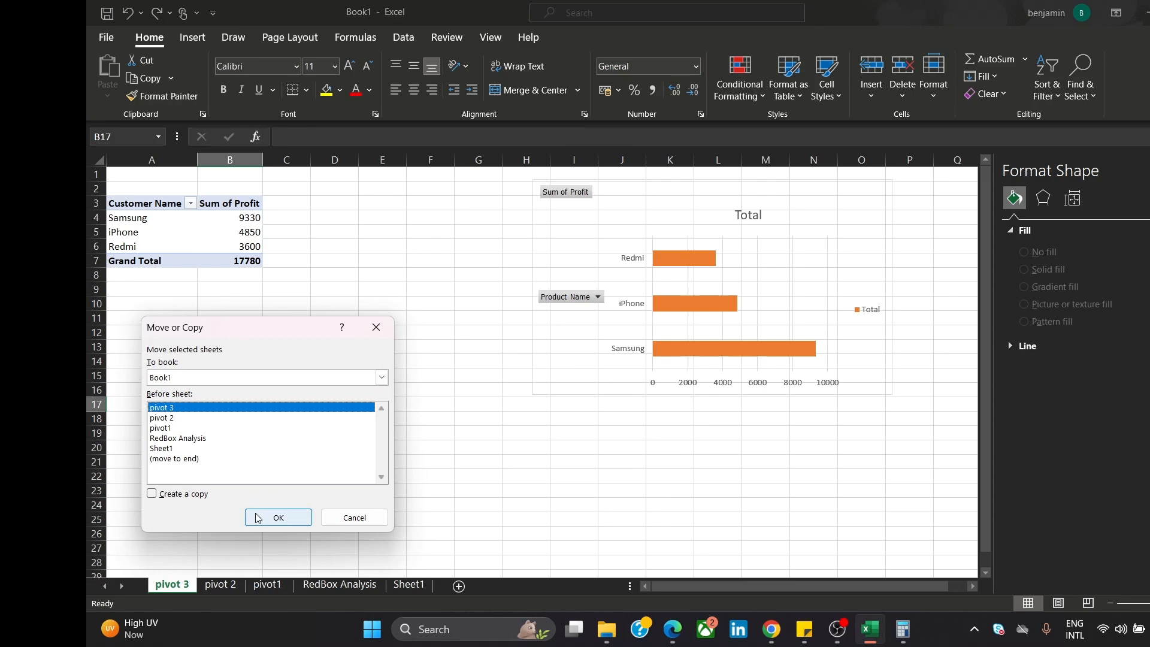
click(187, 496)
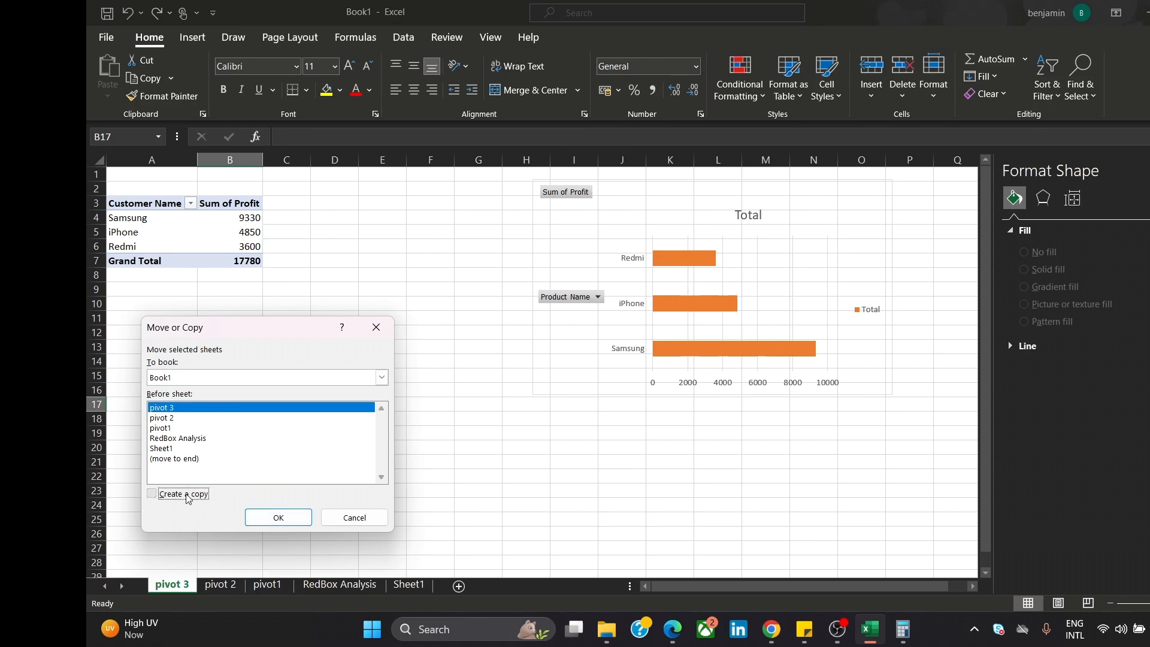
click(307, 518)
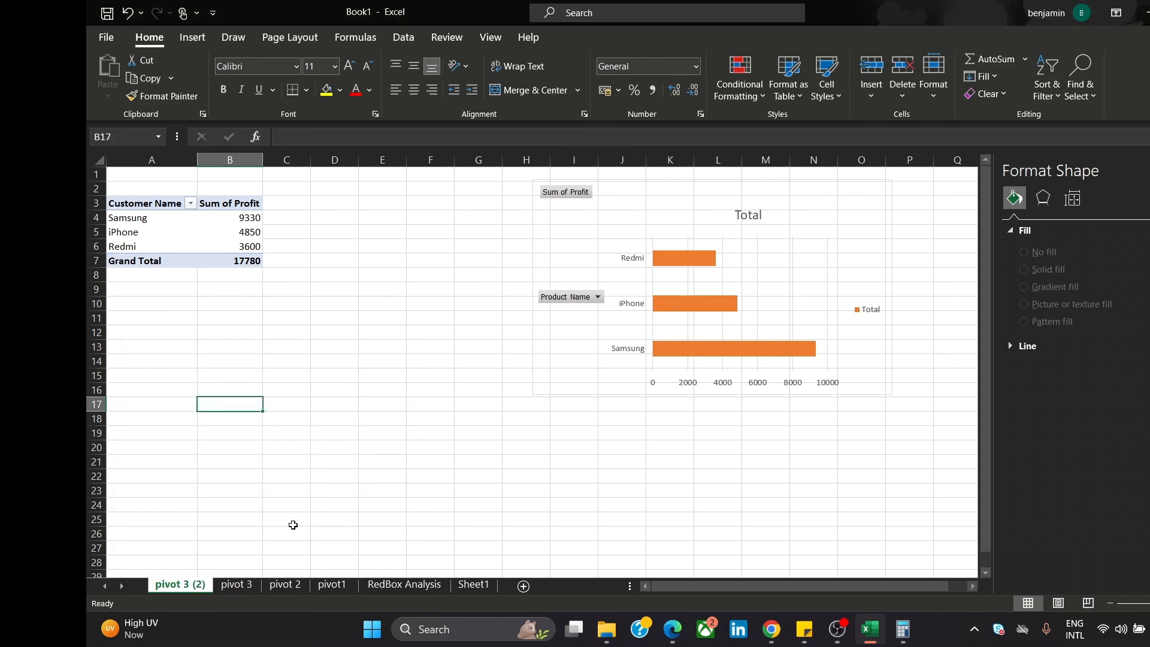
double_click(207, 587)
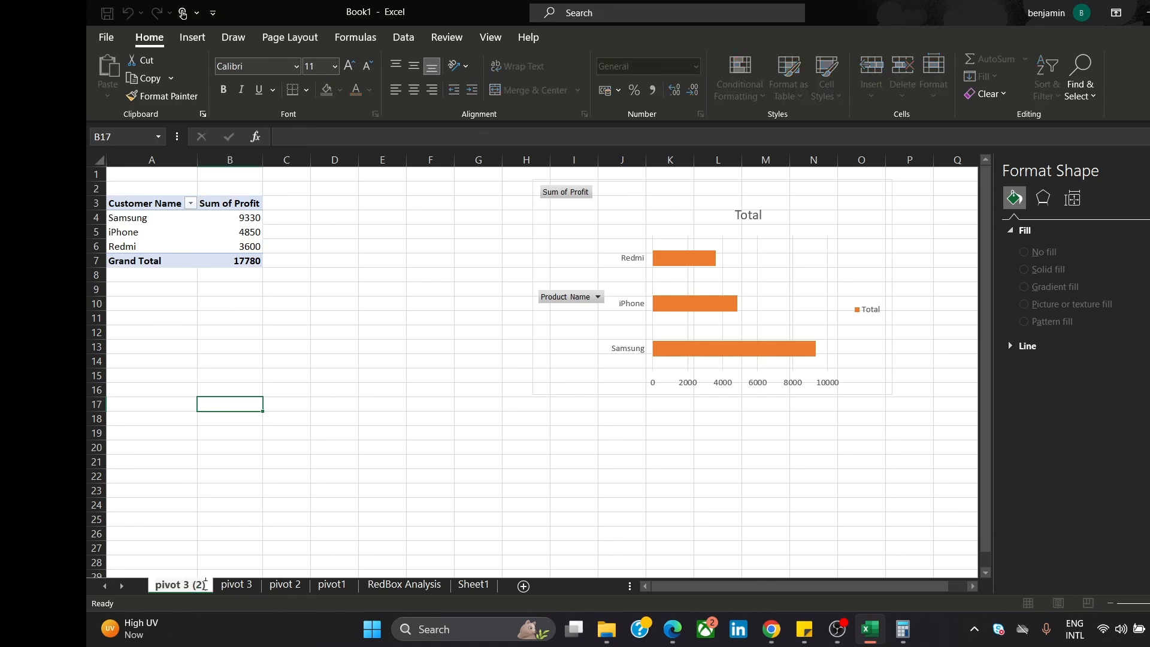
text(pivot)
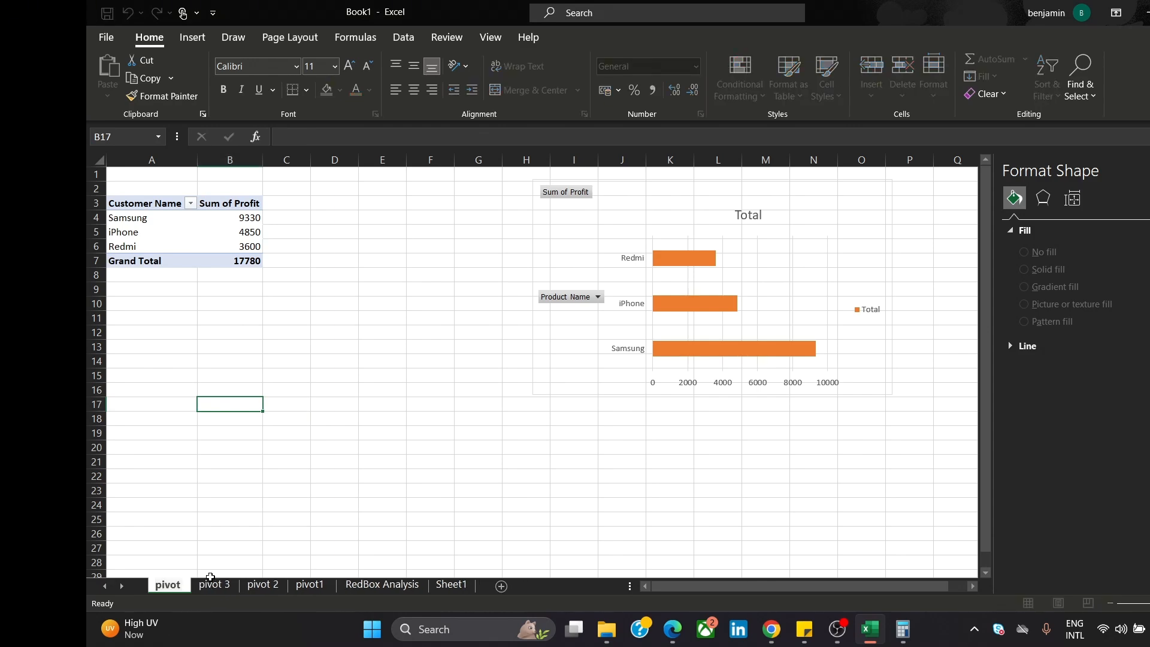
text( 4)
click(274, 531)
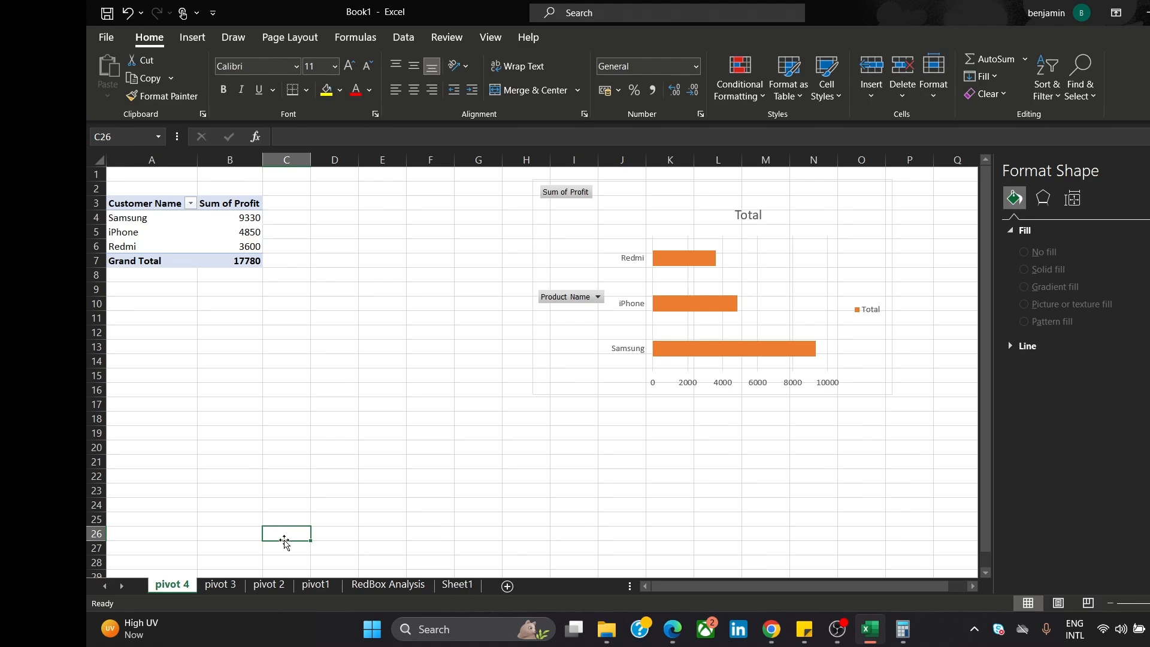
- Delete the copied bar chart from pivot 4 and remove the Product Name and Profit fields from its pivot table
click(830, 216)
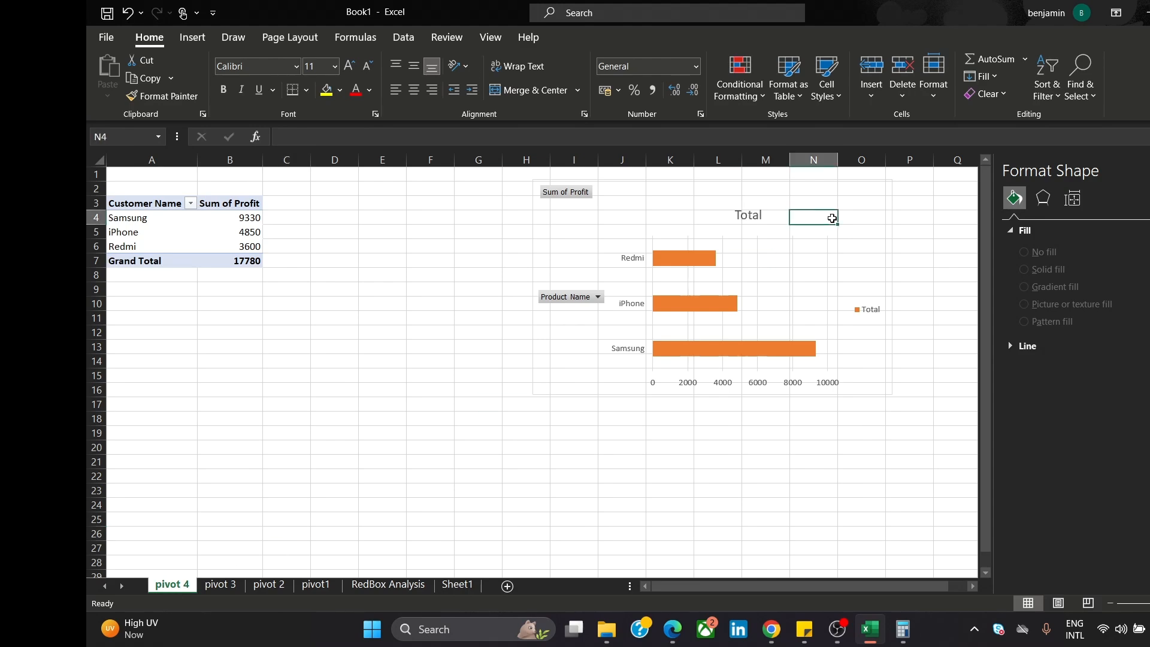
click(850, 187)
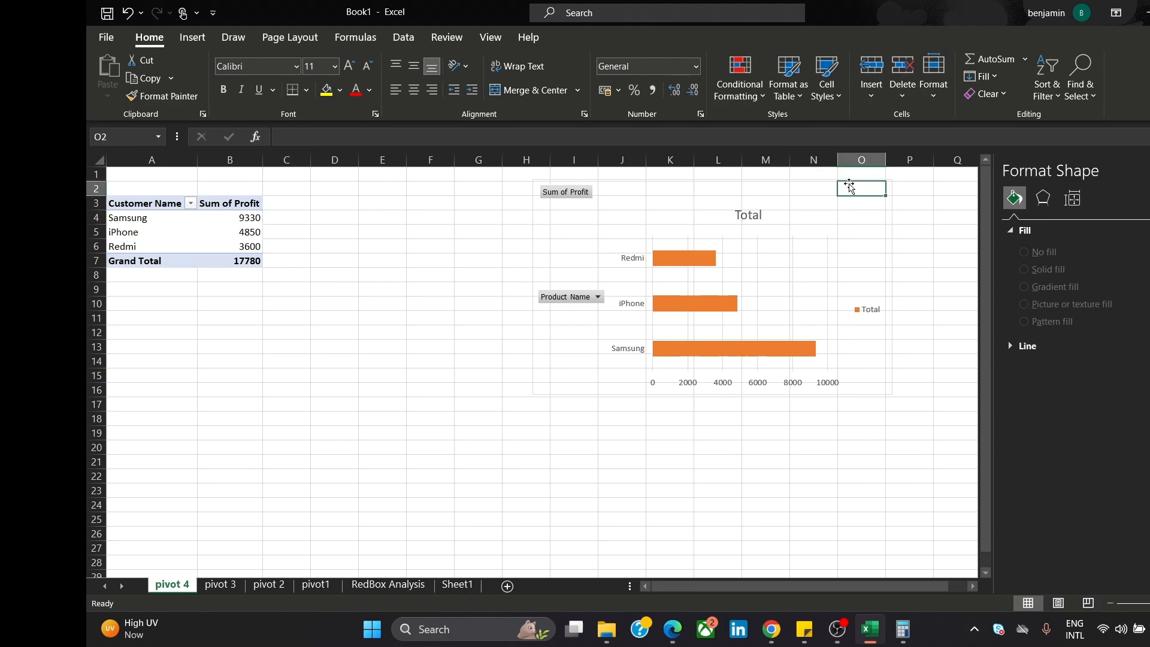
click(216, 204)
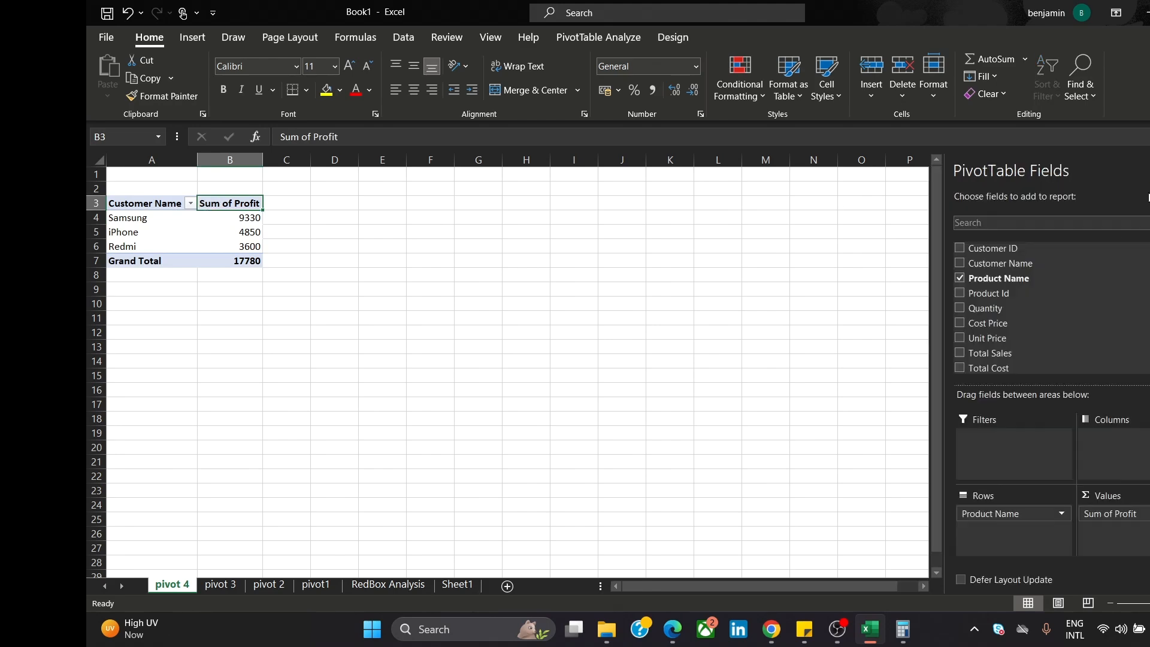
click(961, 278)
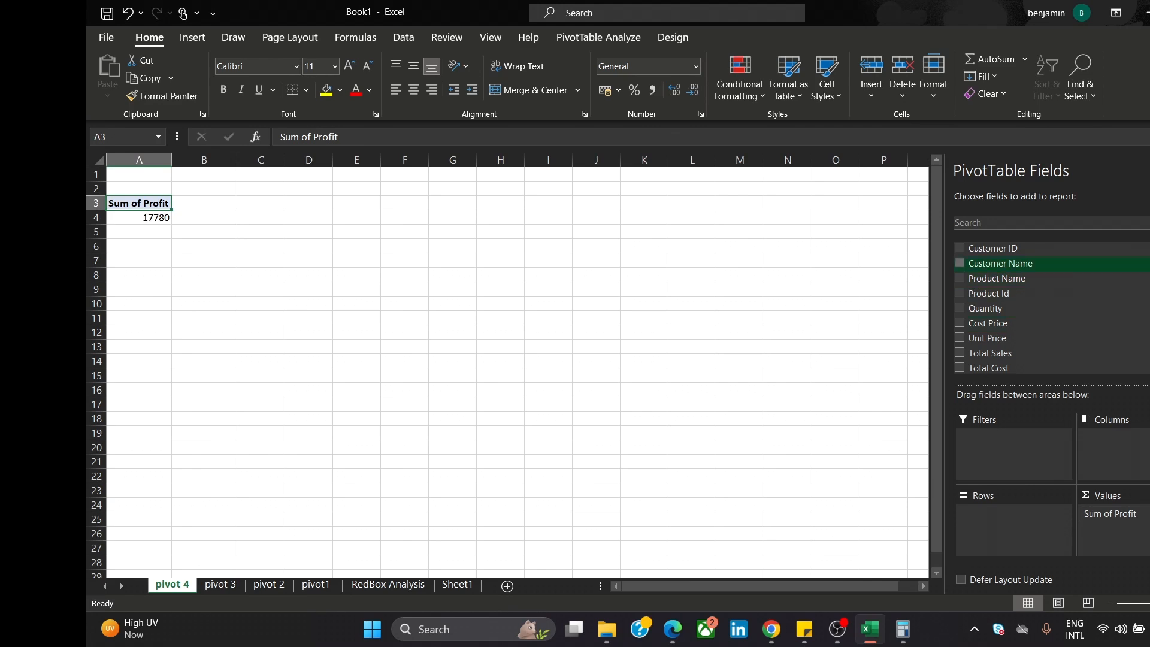
scroll(960, 311, down, 2)
click(961, 315)
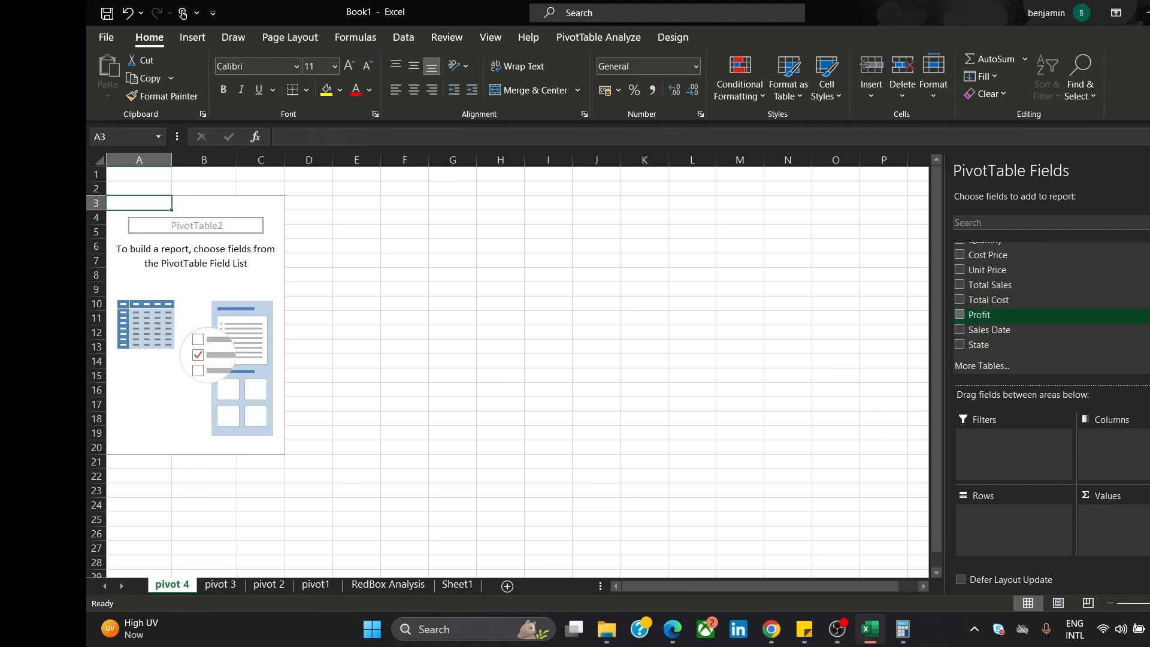
- Set up the emptied pivot table with Customer Name as rows and the sum of Profit as values
scroll(960, 315, up, 2)
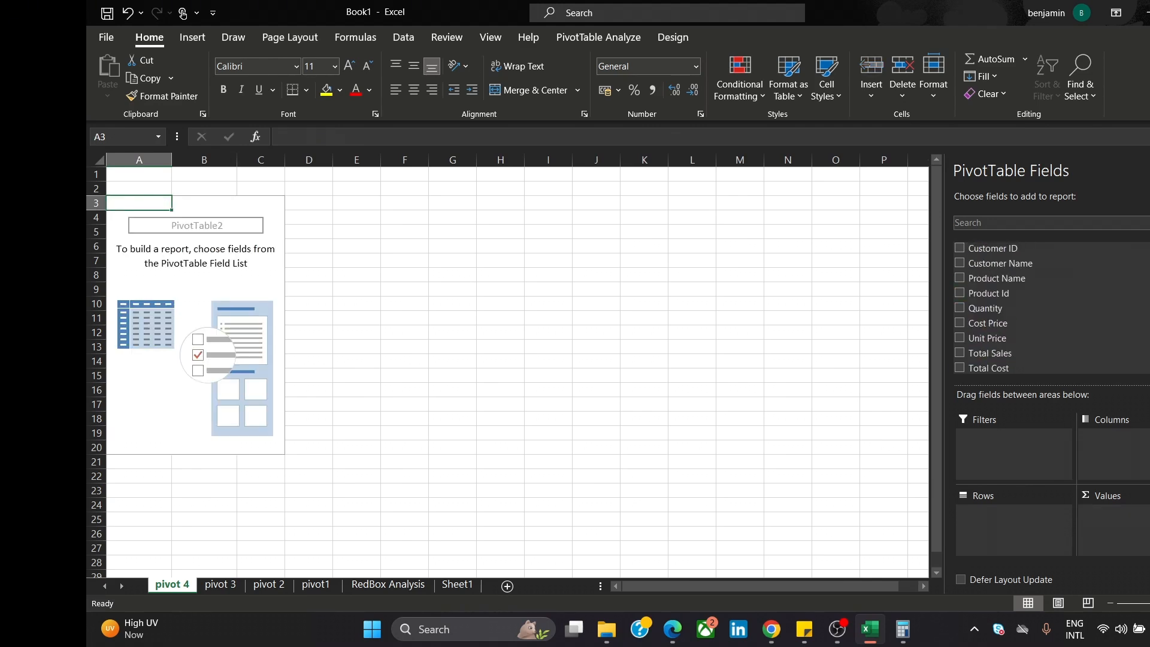
scroll(989, 305, down, 2)
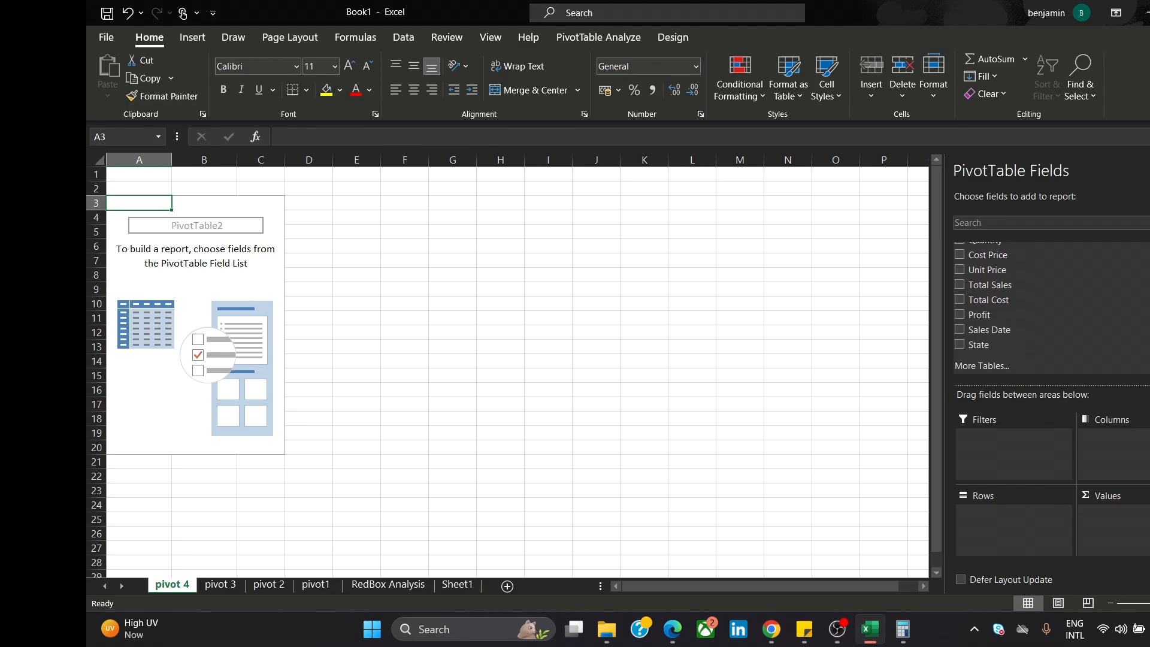
scroll(1025, 323, up, 2)
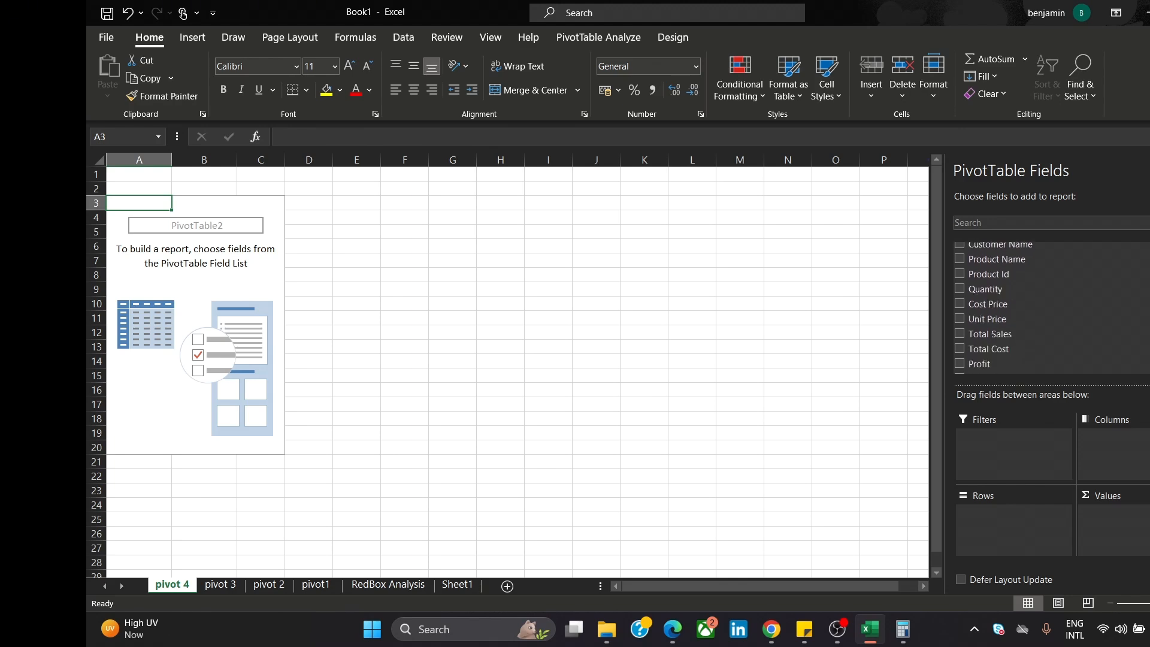
scroll(1025, 323, down, 2)
drag(1026, 316, 1132, 504)
scroll(1007, 282, up, 2)
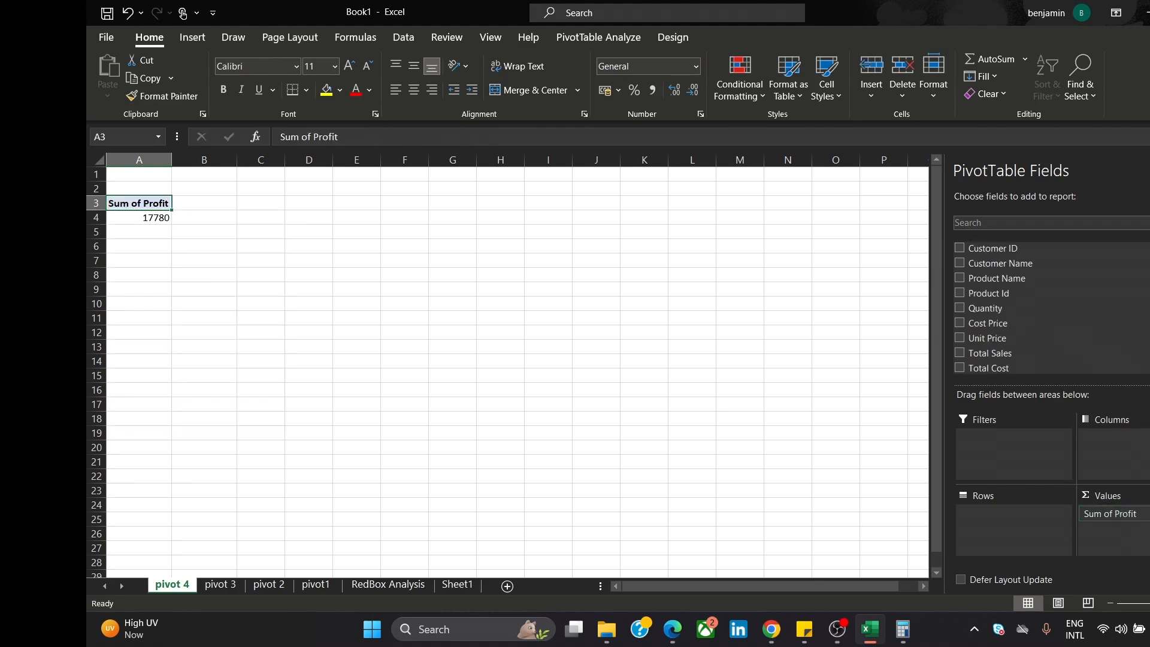
drag(1007, 263, 966, 519)
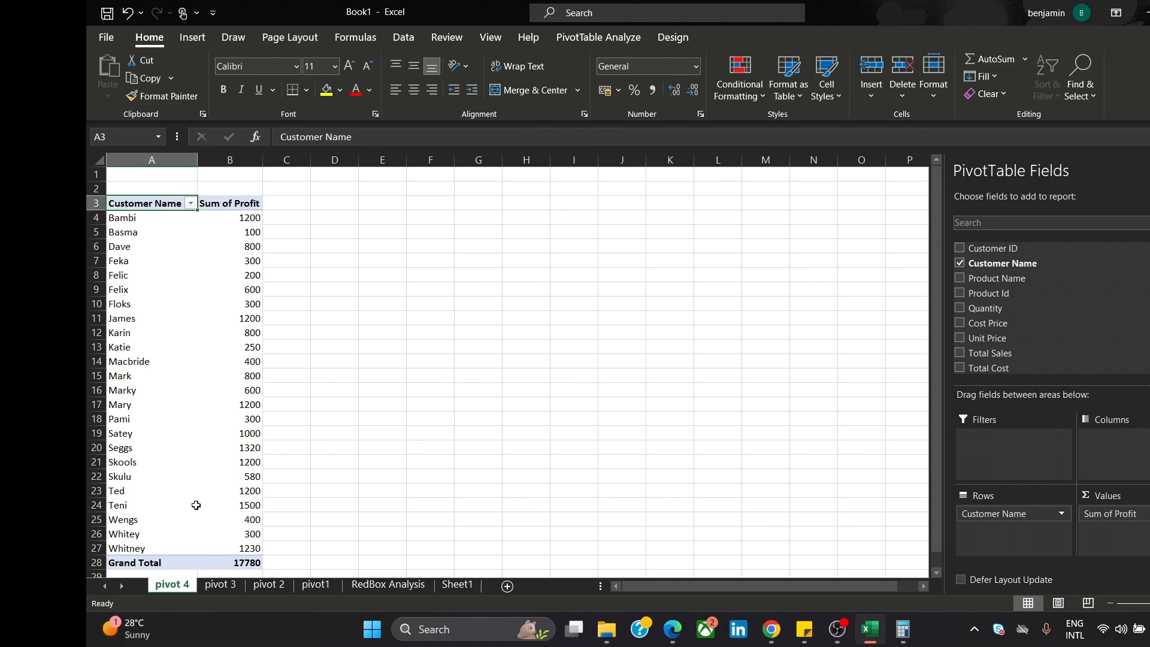
- Sort the customers in the pivot table by Sum of Profit from largest to smallest
click(247, 219)
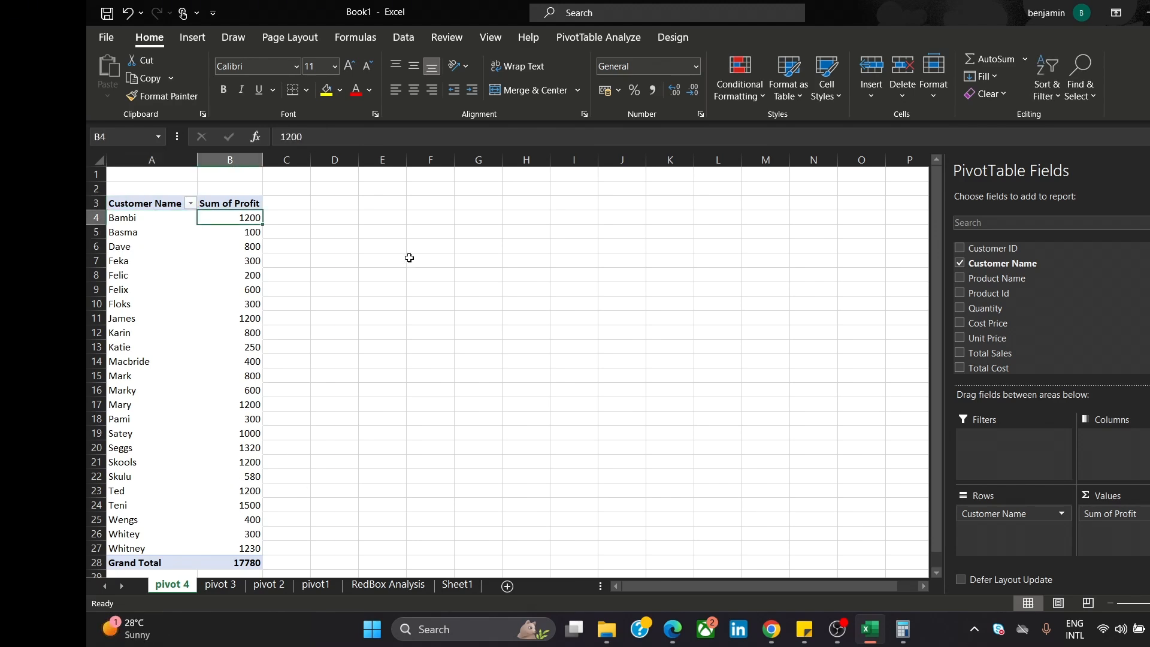
click(315, 235)
click(249, 219)
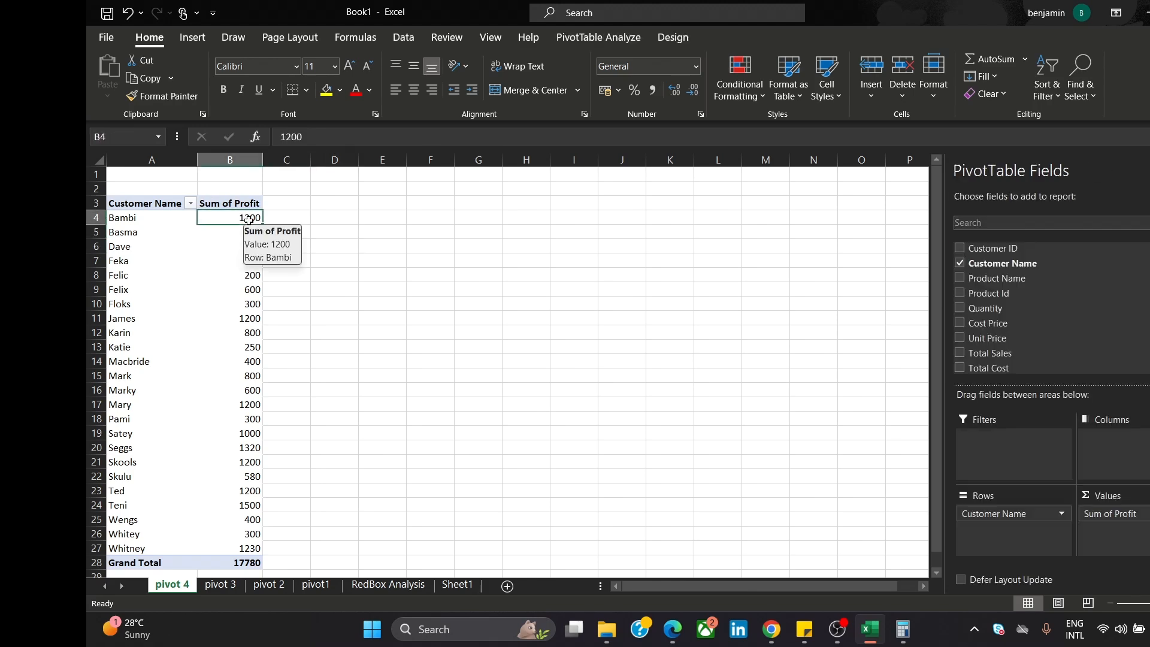
right_click(249, 220)
mouse_move(349, 319)
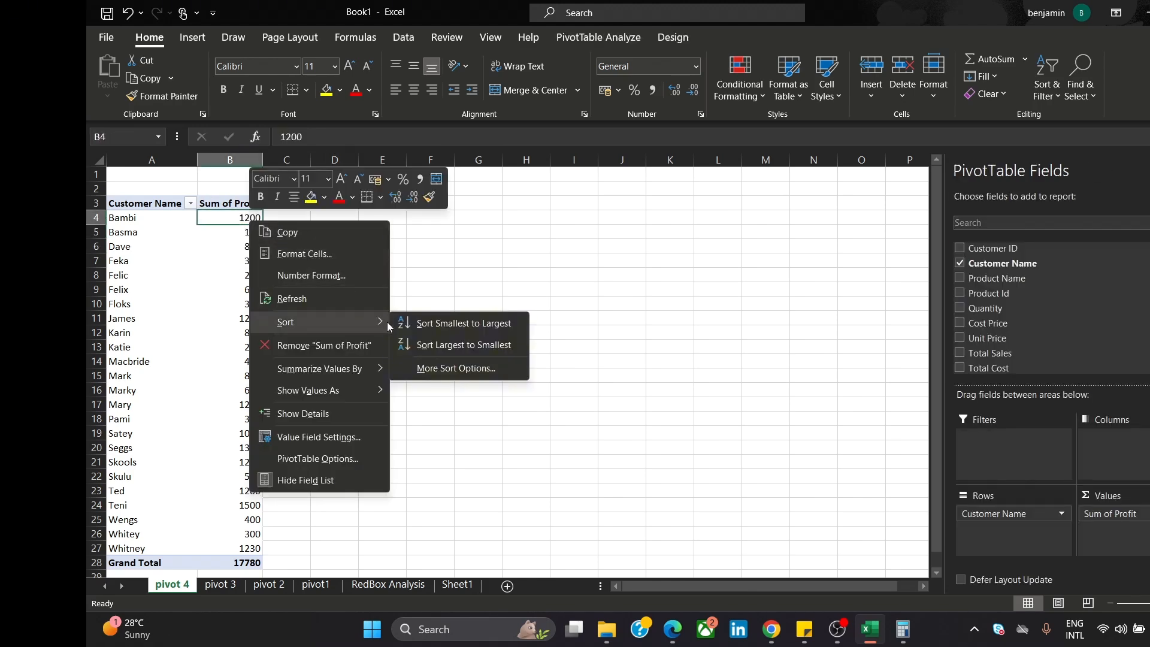
click(471, 346)
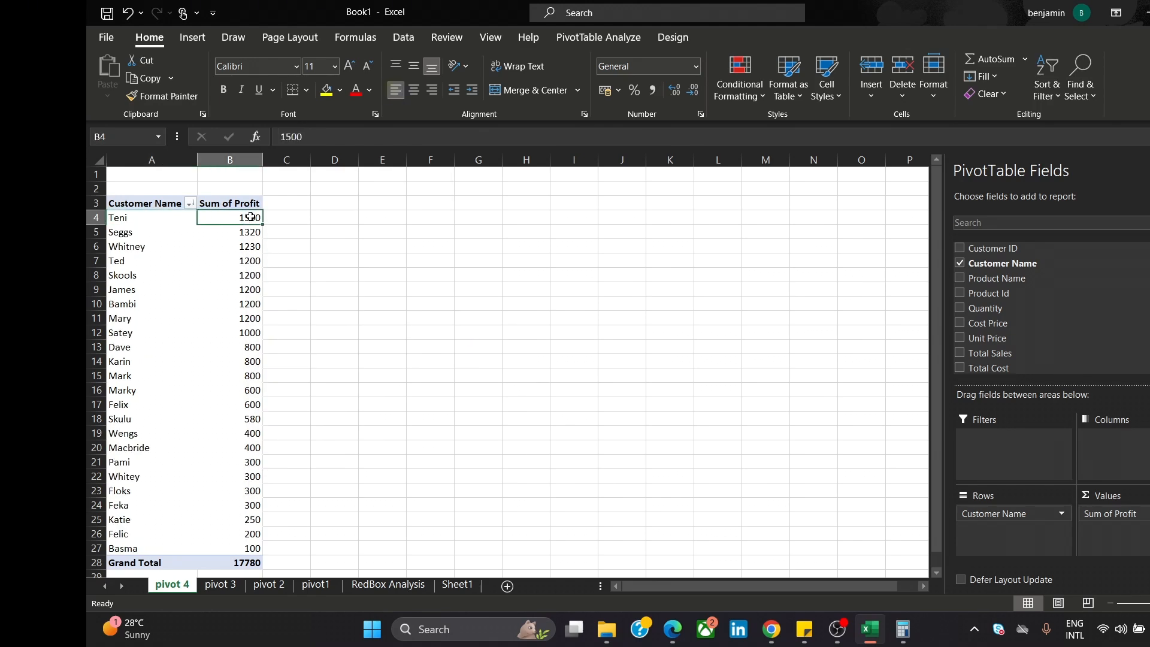
click(301, 216)
click(194, 223)
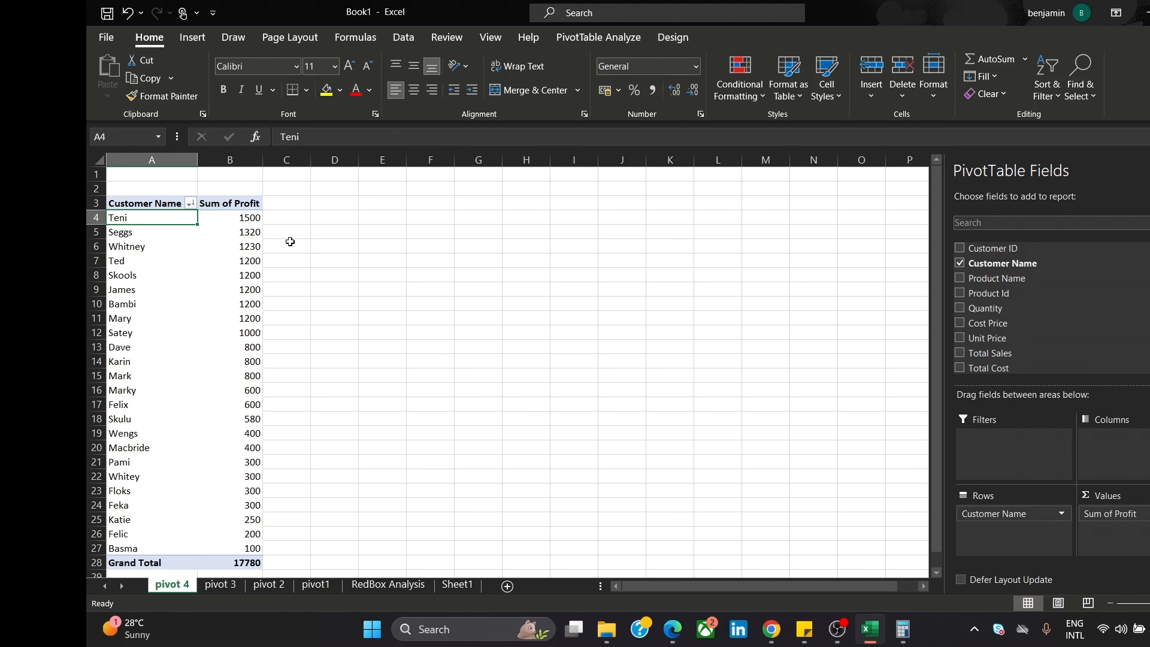
click(331, 244)
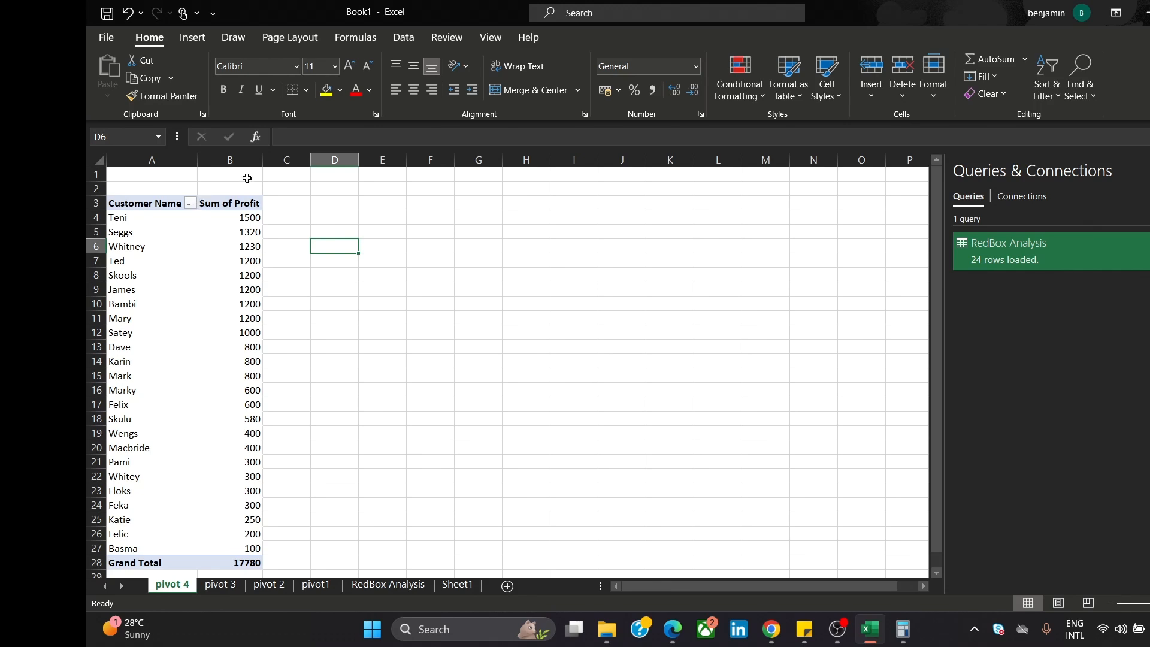
- Insert a Clustered Column PivotChart based on the customer profit pivot table in pivot 4
click(245, 223)
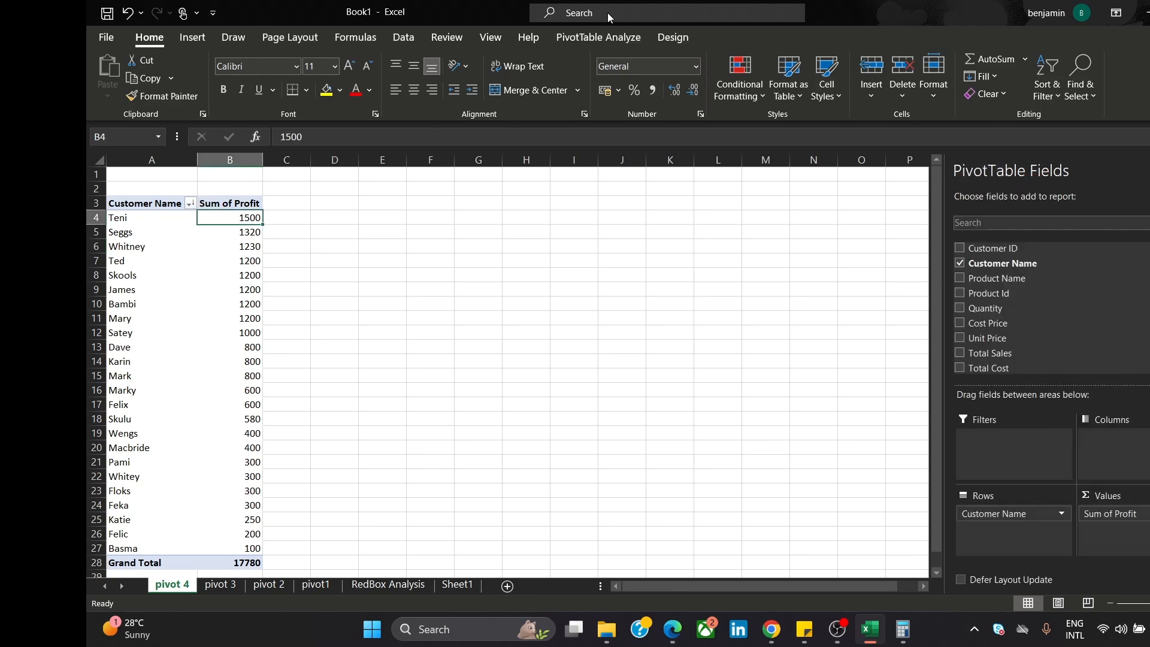
click(613, 37)
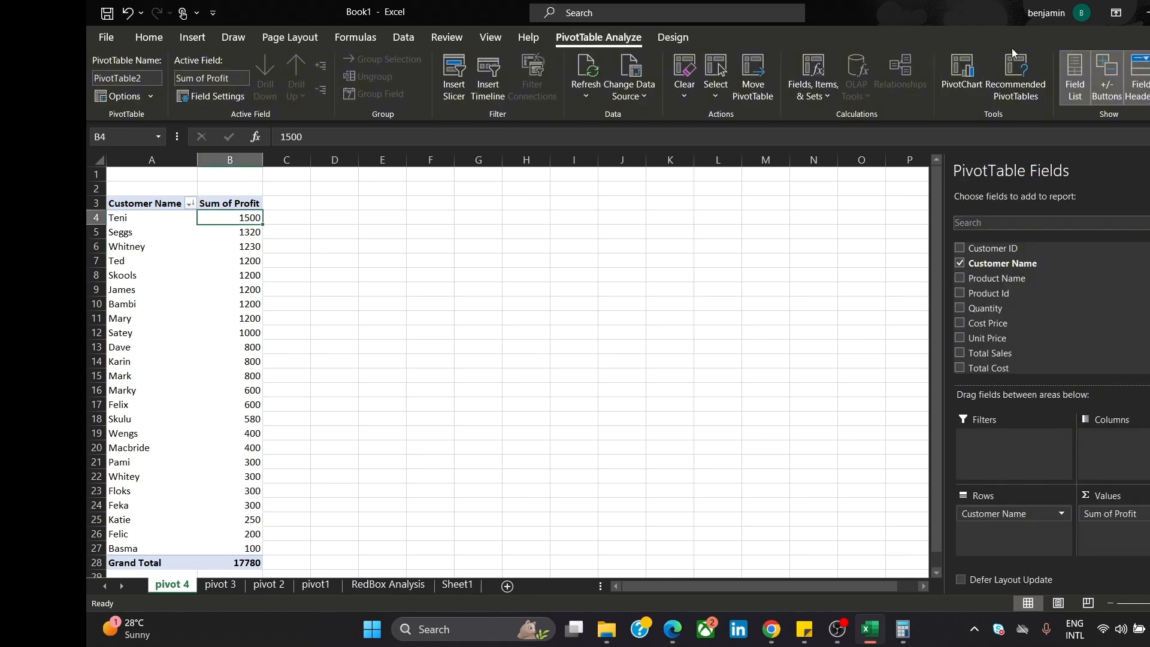
click(963, 68)
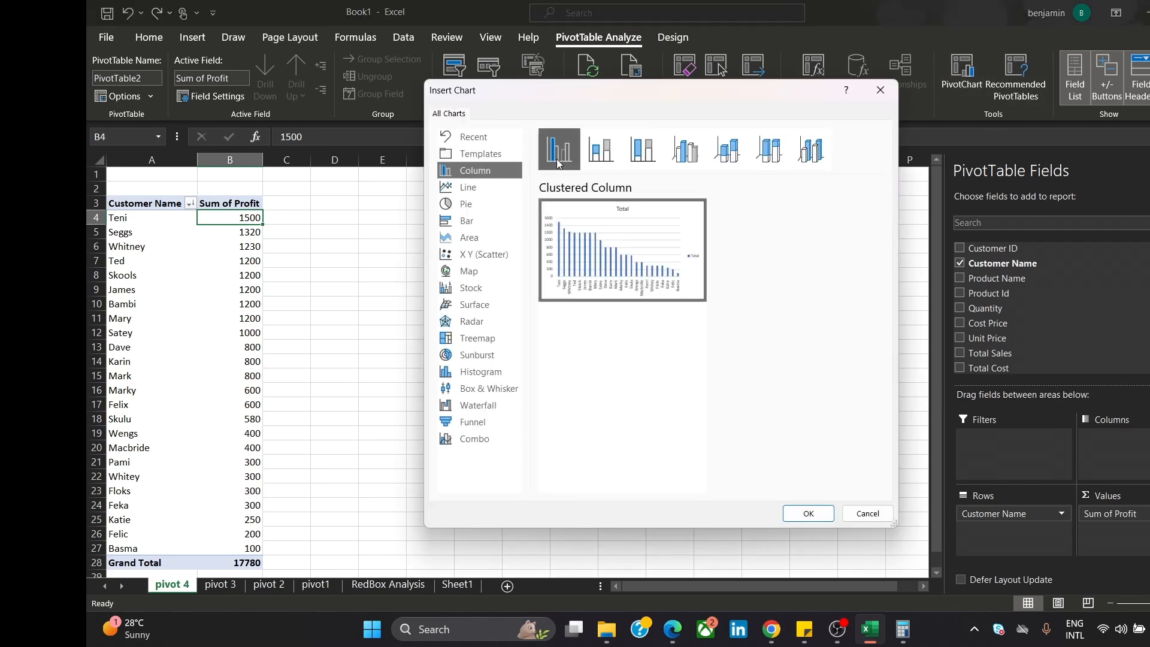
click(492, 205)
click(495, 223)
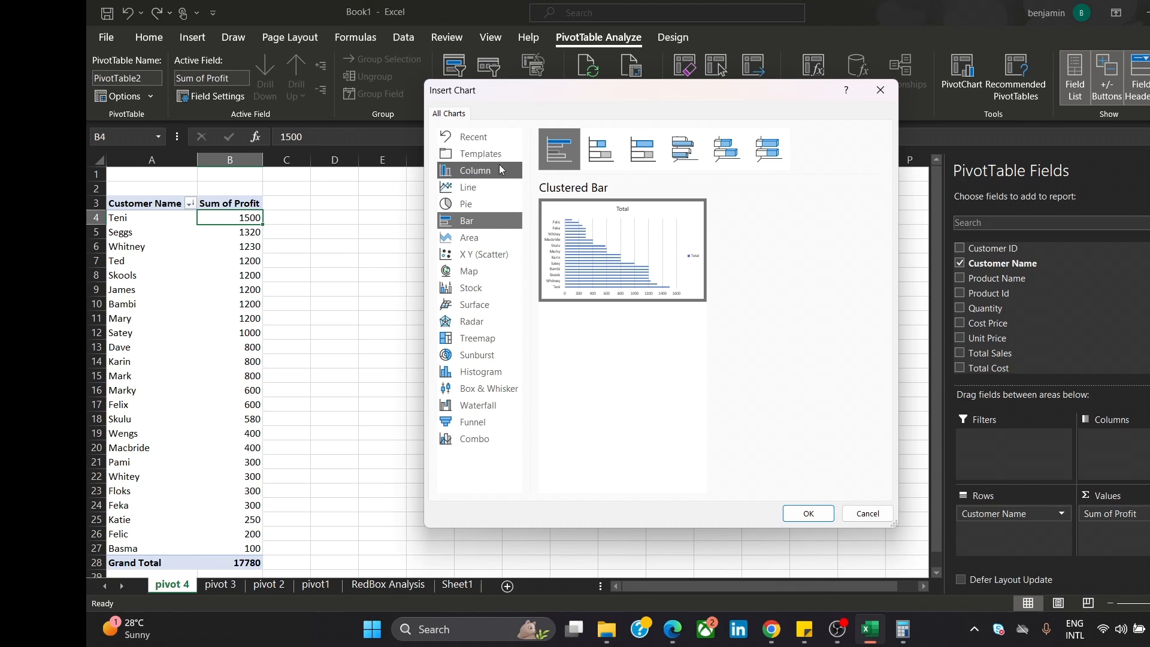
click(519, 371)
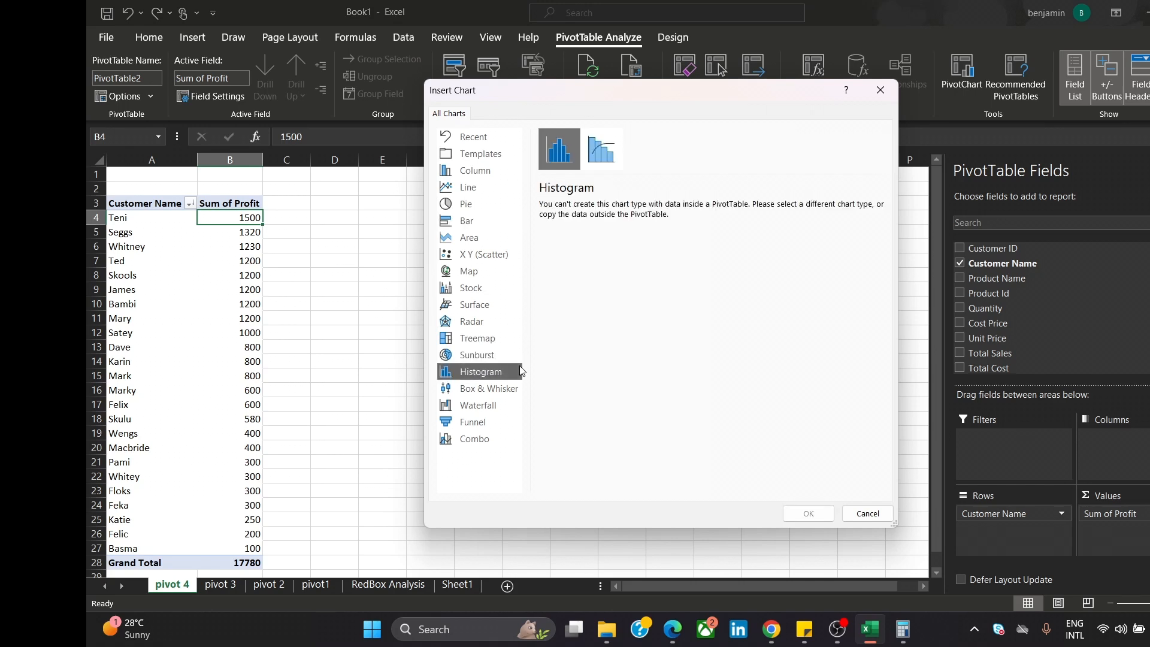
click(494, 173)
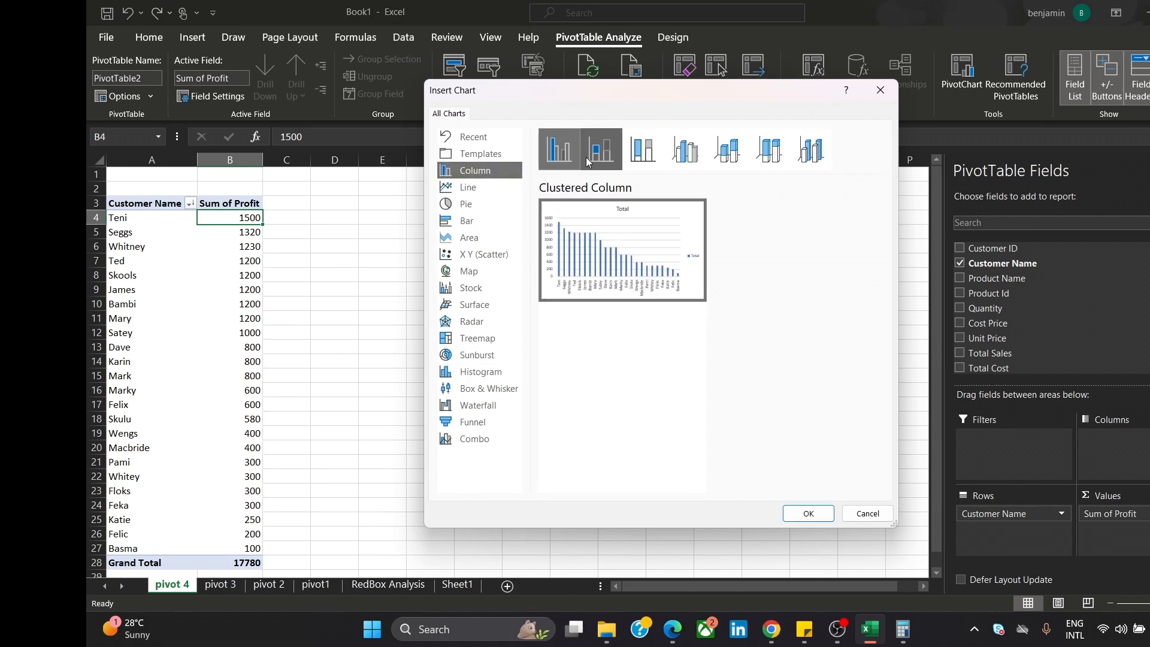
click(809, 514)
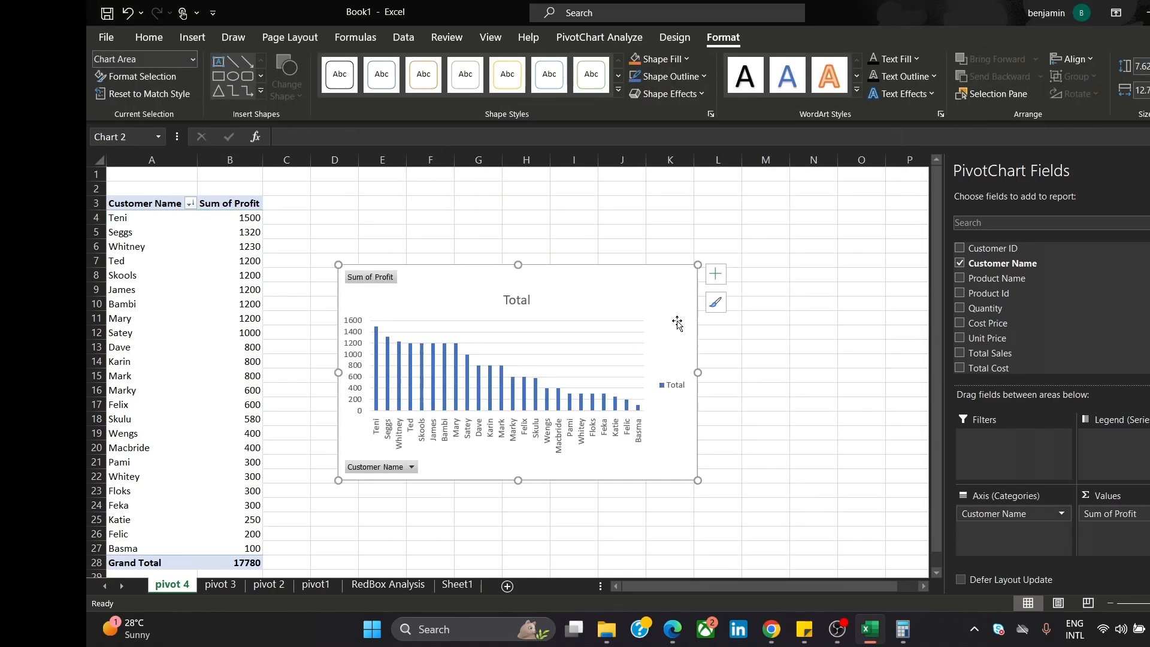
- Set the chart area of the new profit PivotChart to No fill
right_click(676, 320)
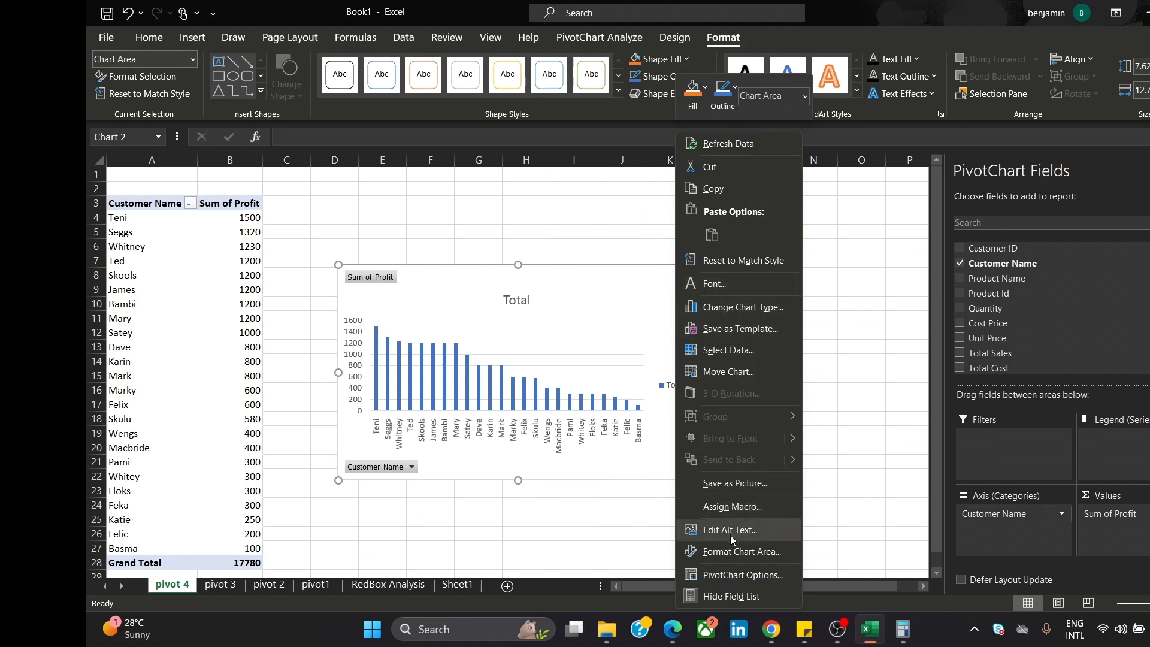
click(748, 553)
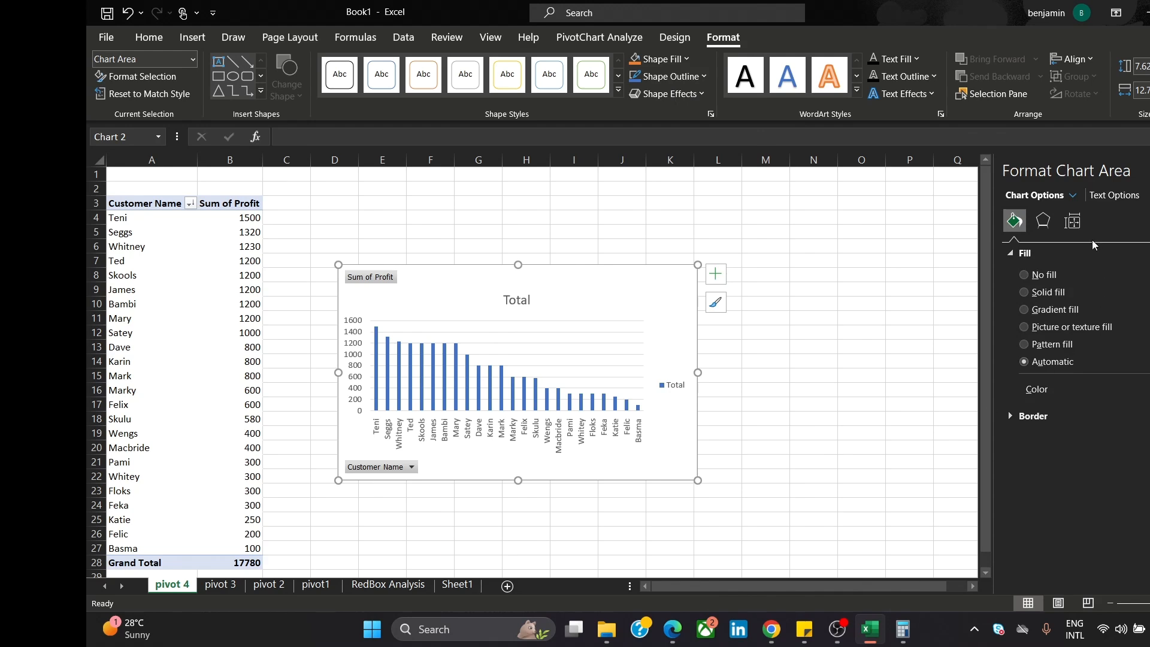
click(1038, 281)
click(828, 295)
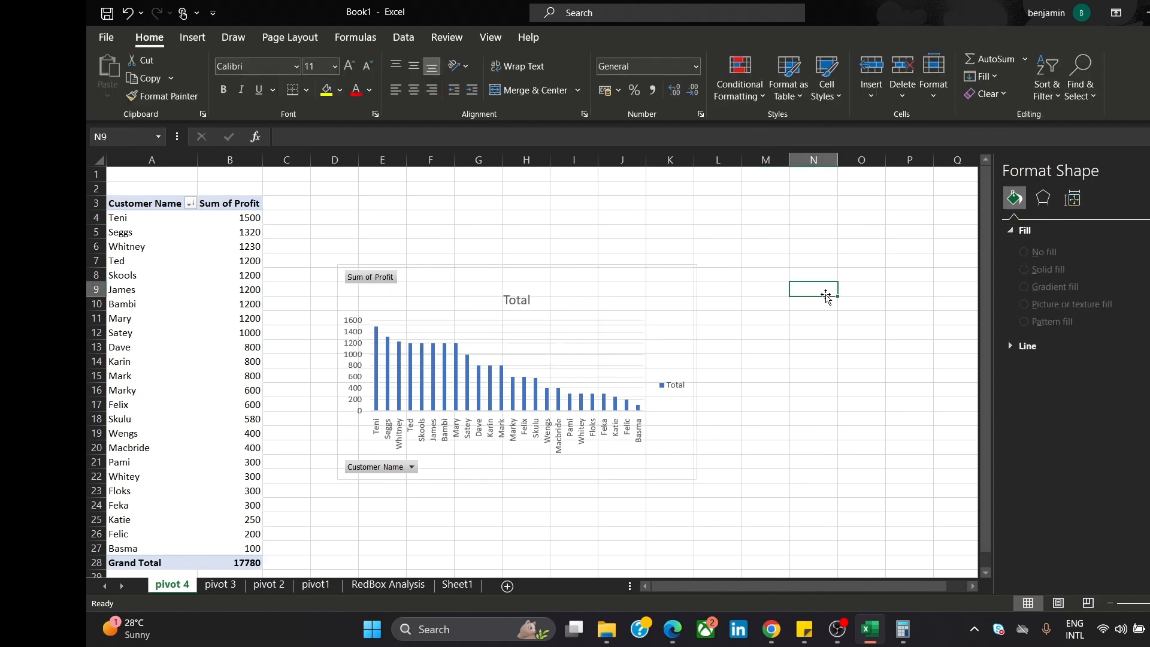
- Recolor the profit chart's columns orange with the third Colorful palette
click(629, 289)
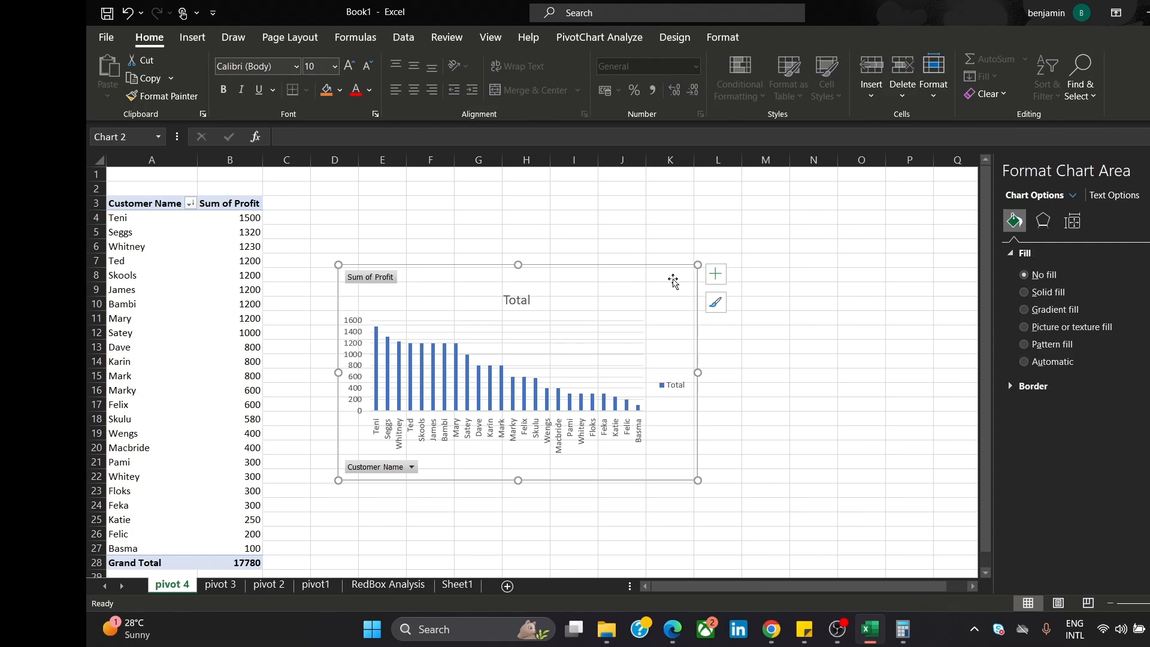
click(718, 296)
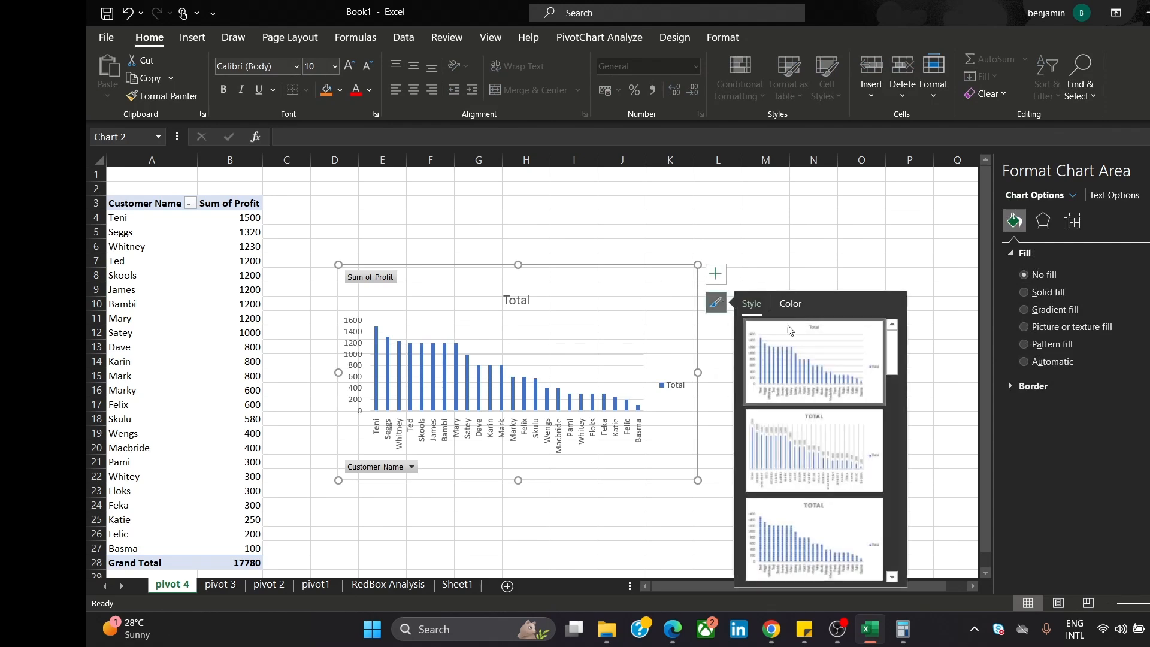
click(792, 304)
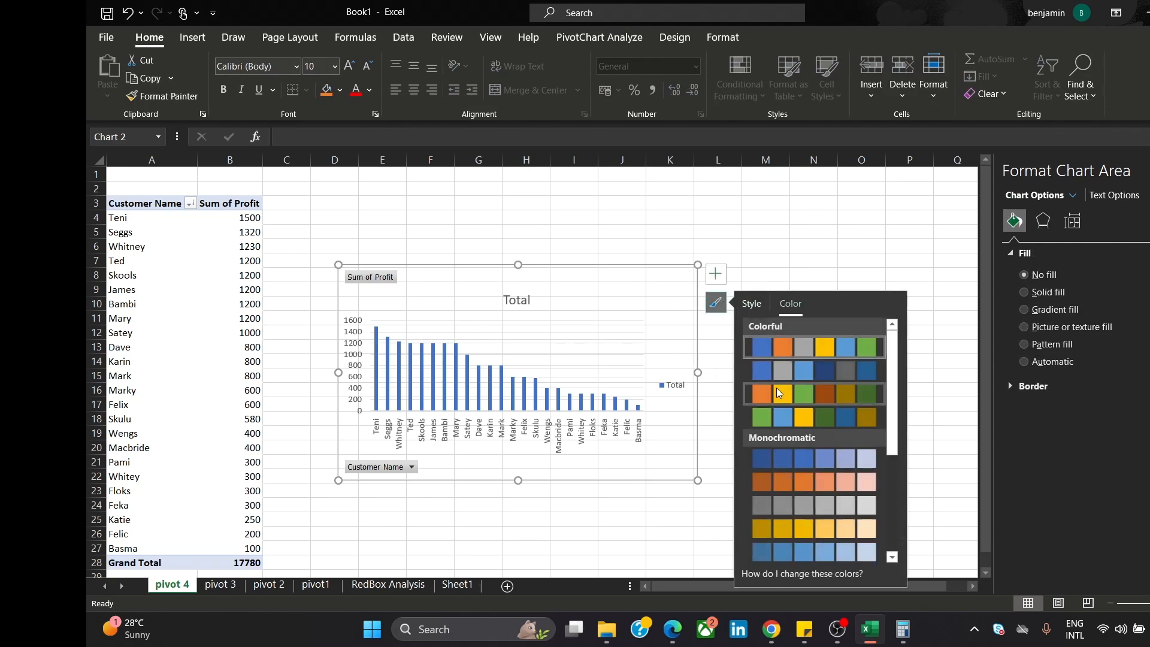
click(777, 387)
click(763, 260)
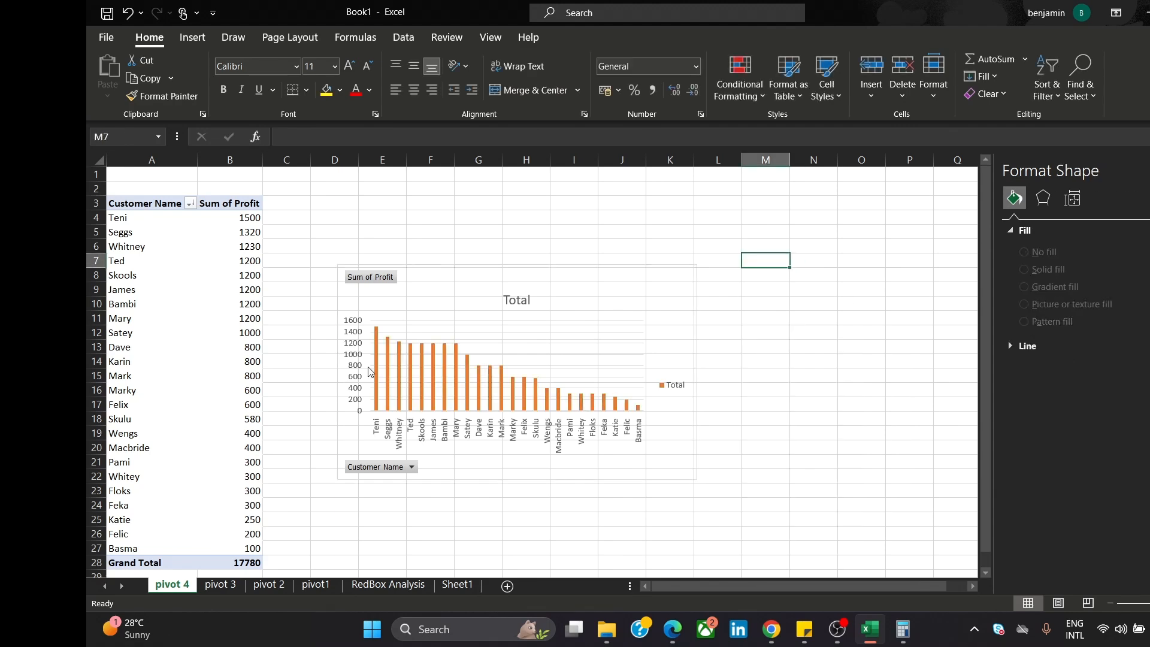
- Move the profit chart up and away from the pivot table and retitle it "Total Profit by Customer"
drag(502, 273, 627, 225)
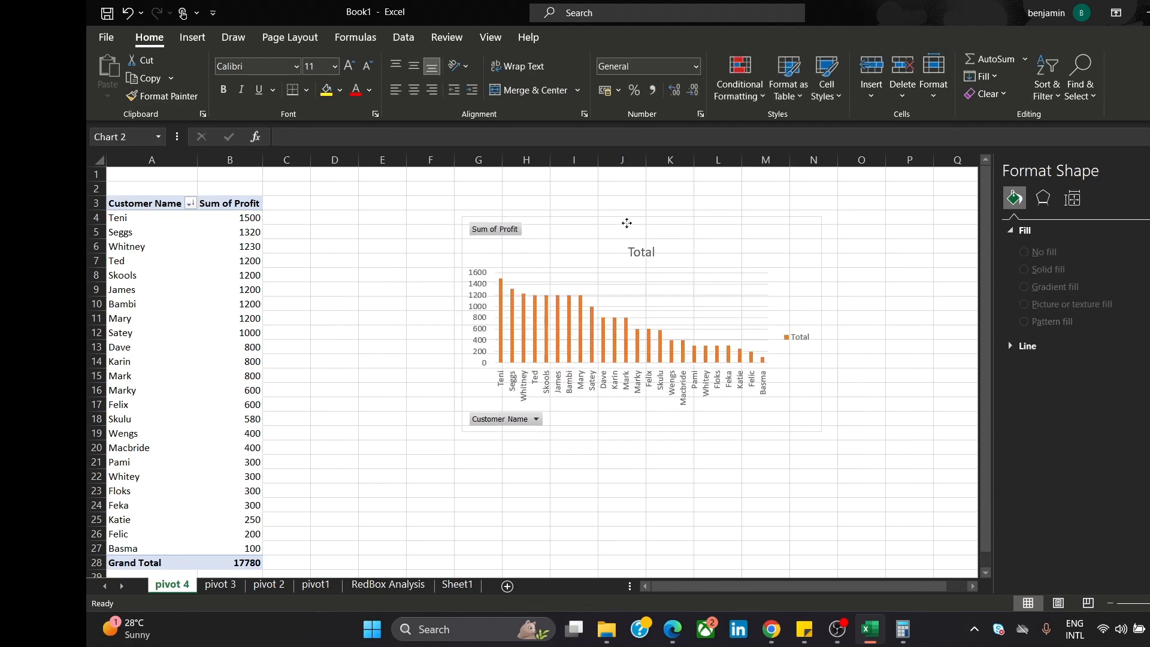
click(642, 251)
double_click(644, 250)
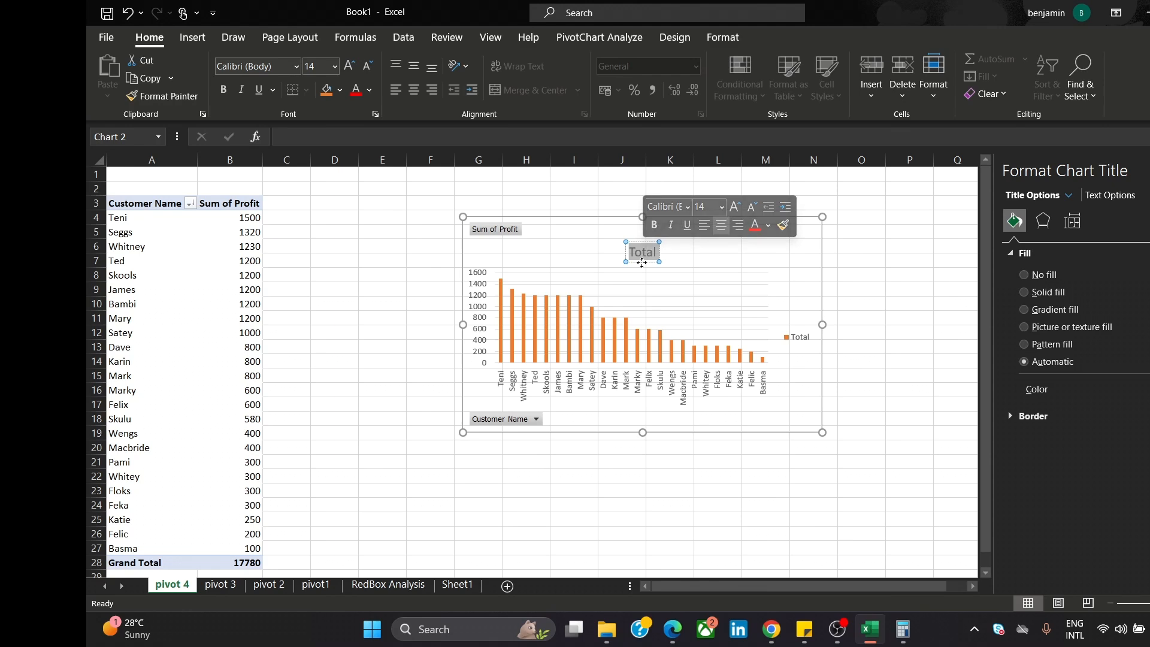
text(Tota)
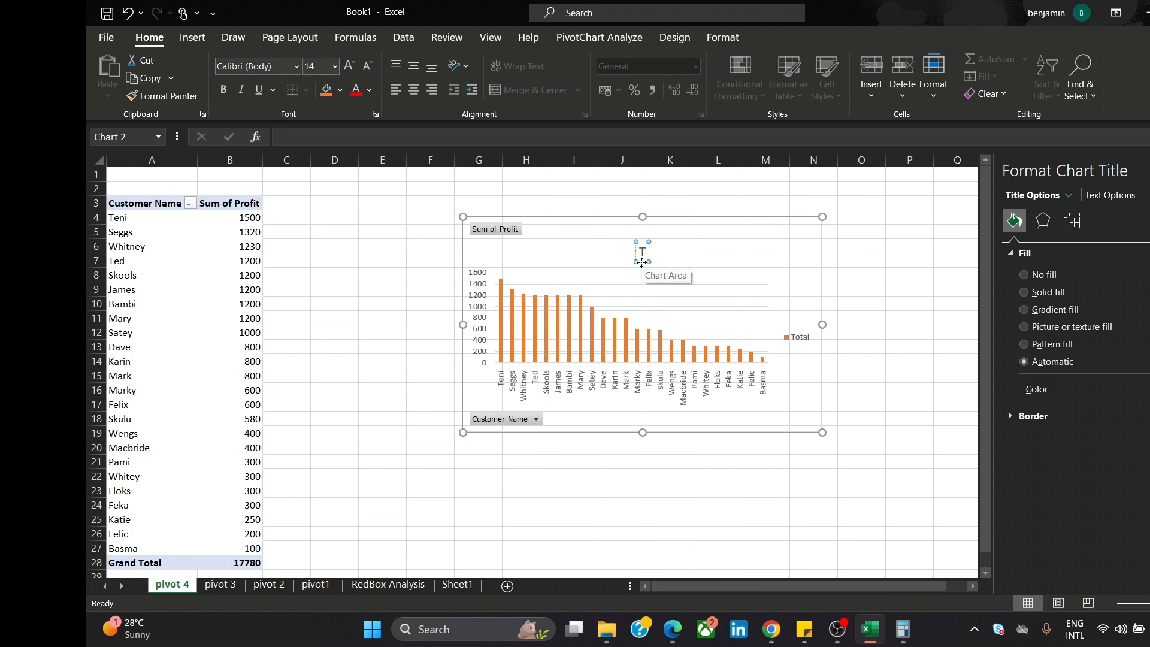
text(l profit by Customer)
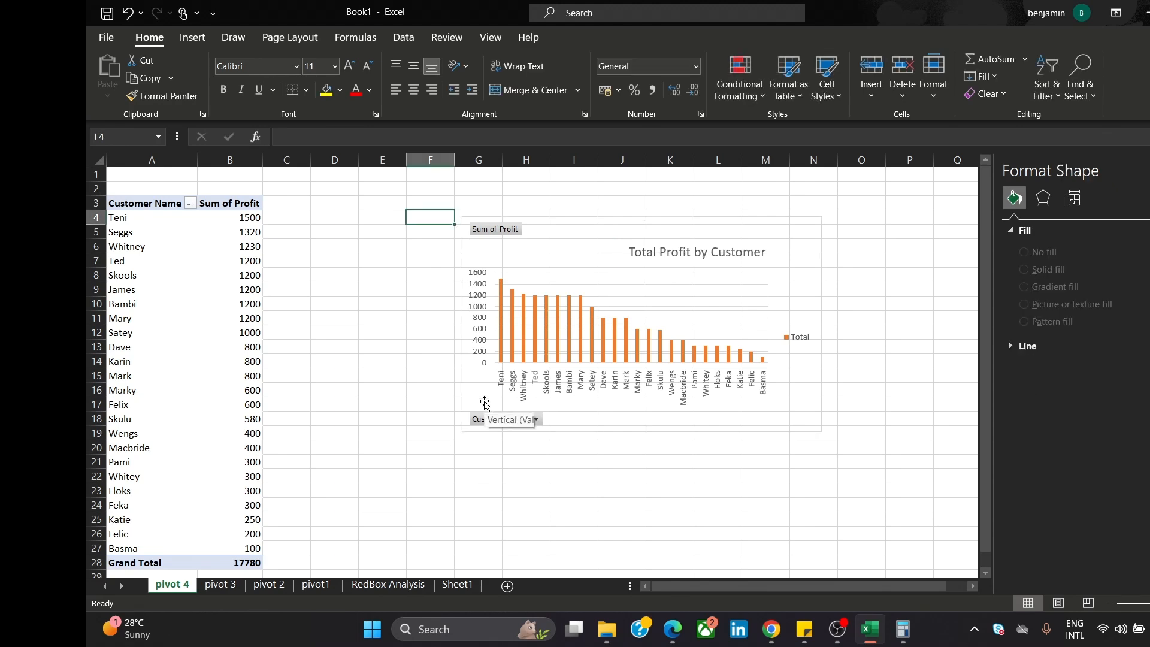
- Hide the gridlines on the empty Sheet1
click(466, 585)
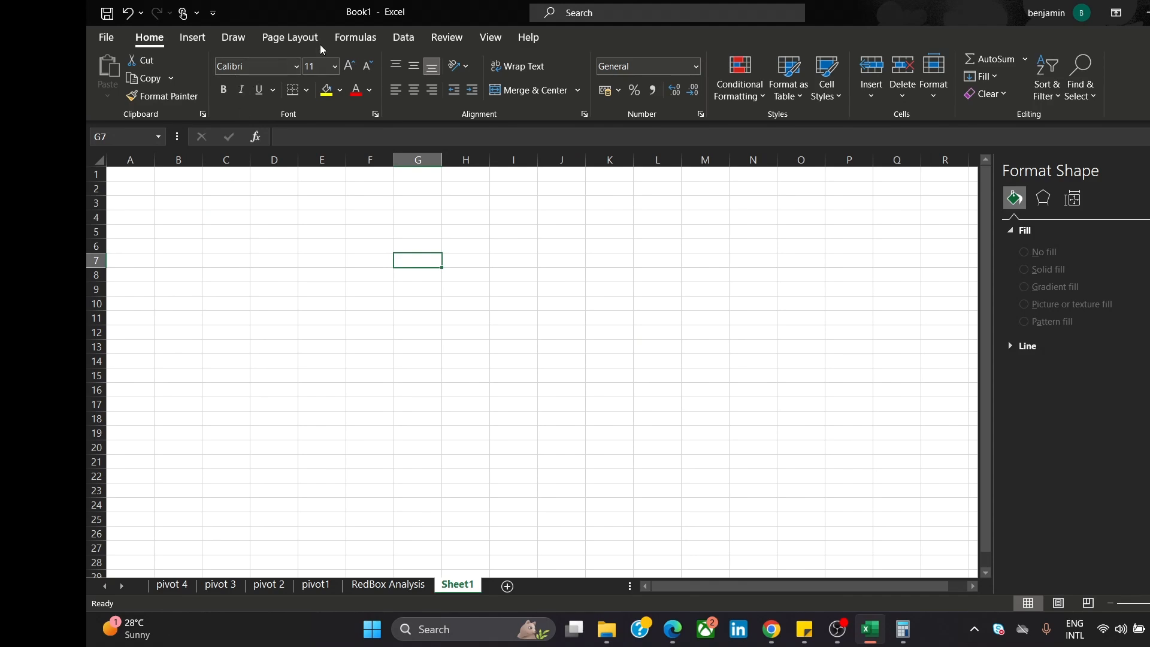
click(492, 37)
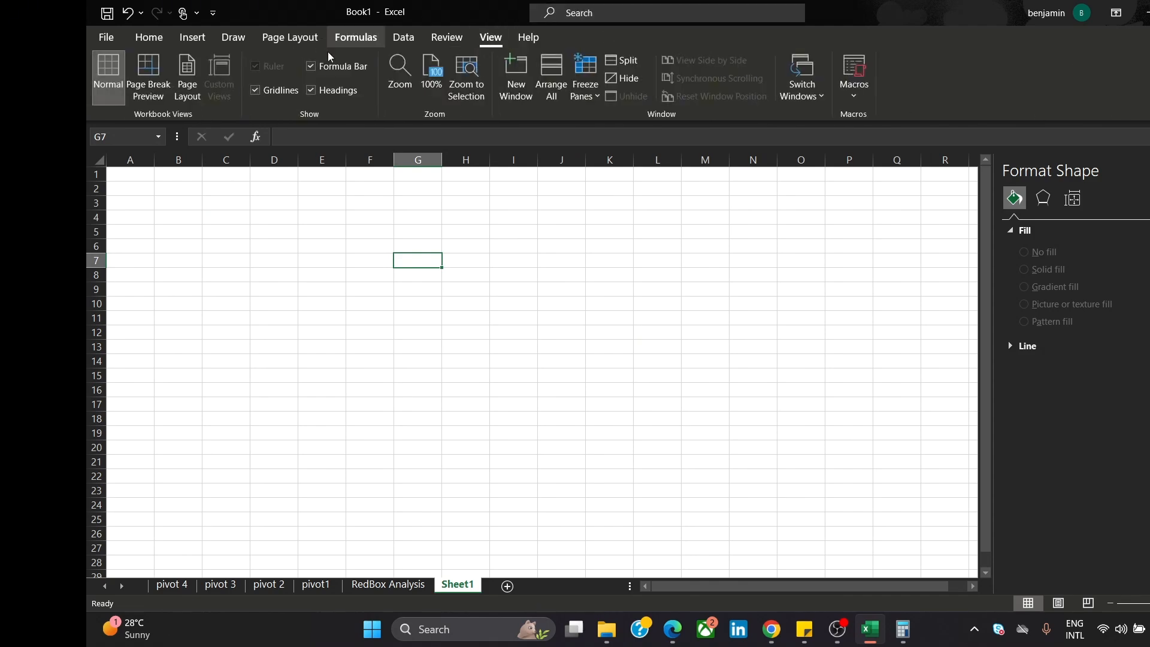
click(269, 90)
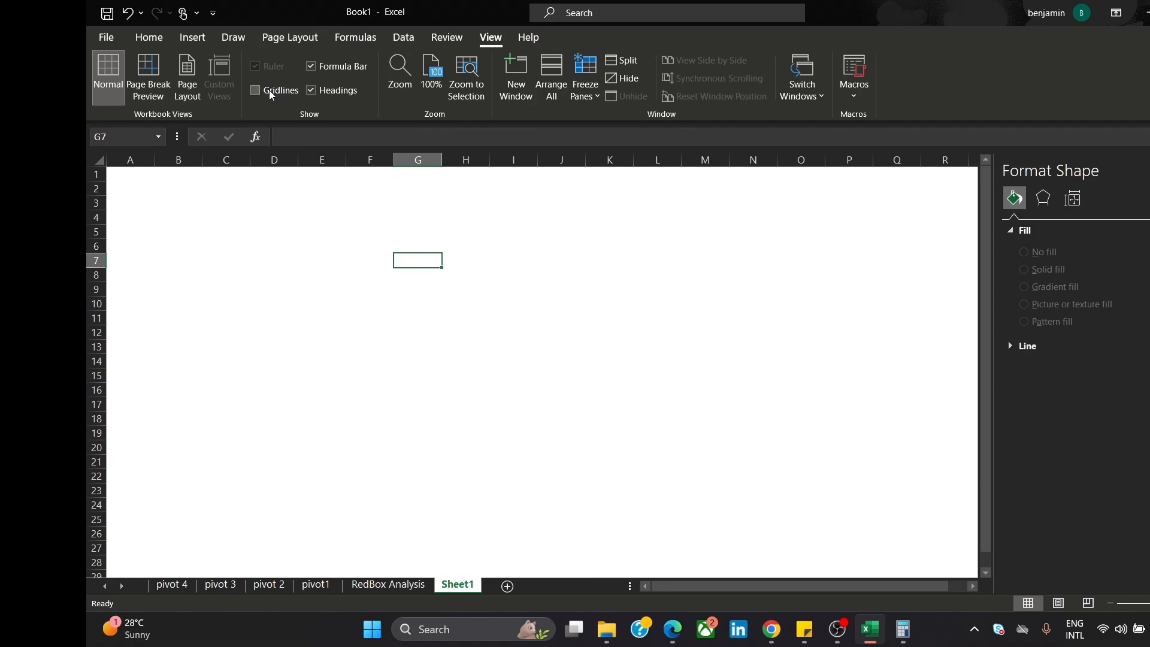
click(643, 258)
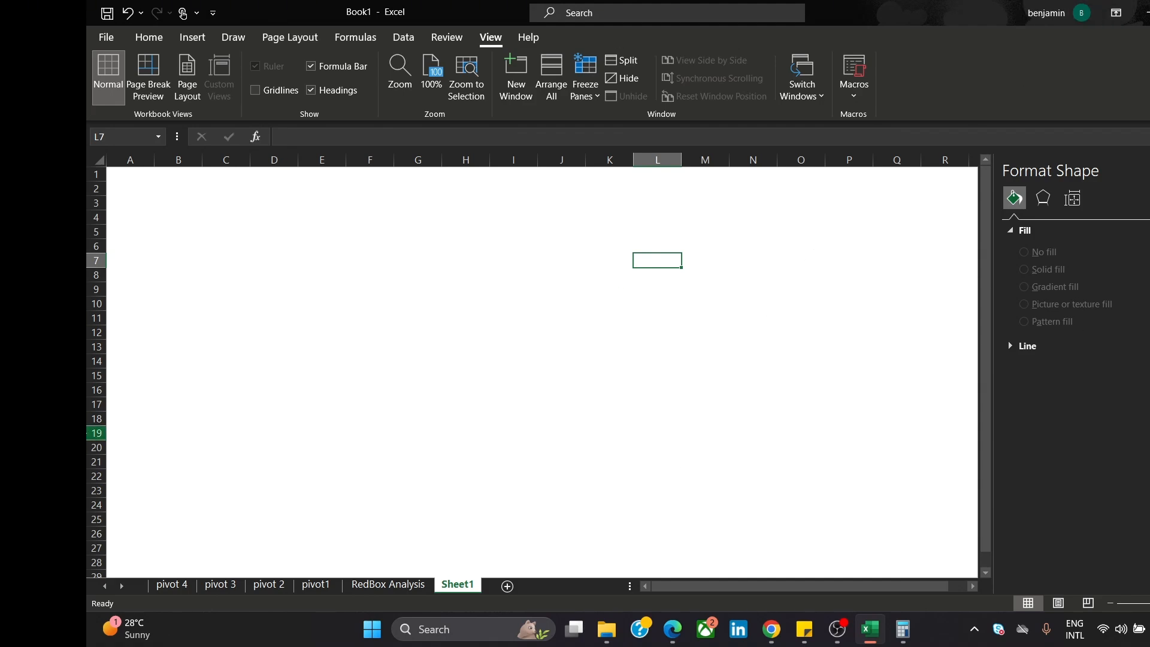
- Copy the Total Sales by Customer chart from pivot1 and paste it into Sheet1
click(318, 585)
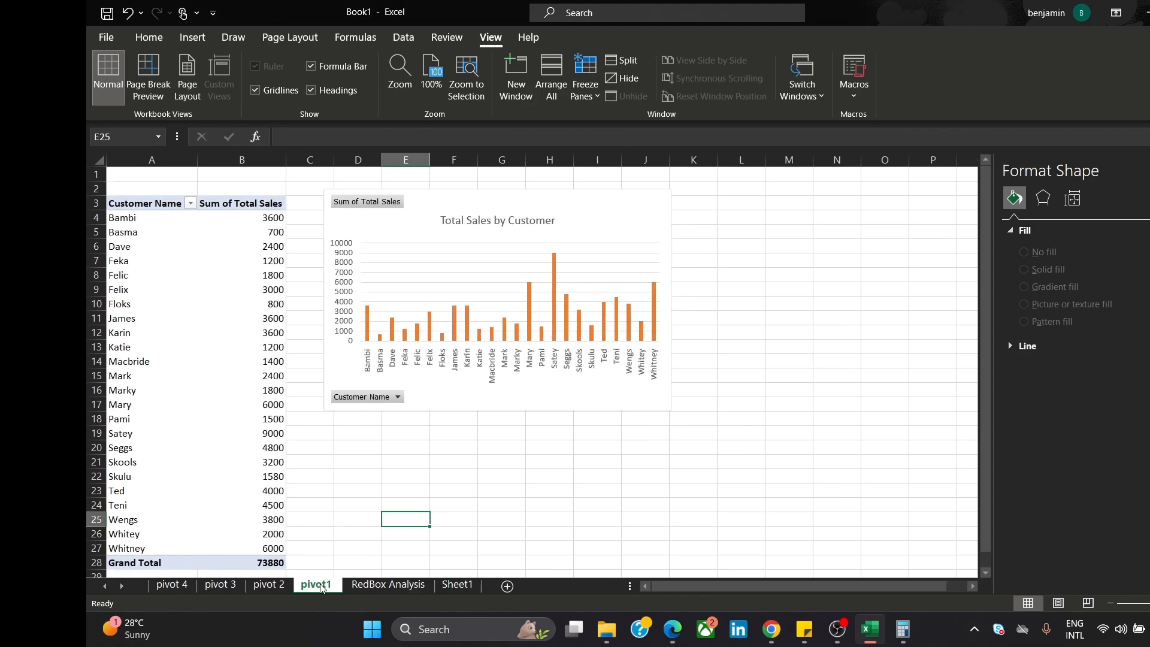
click(519, 227)
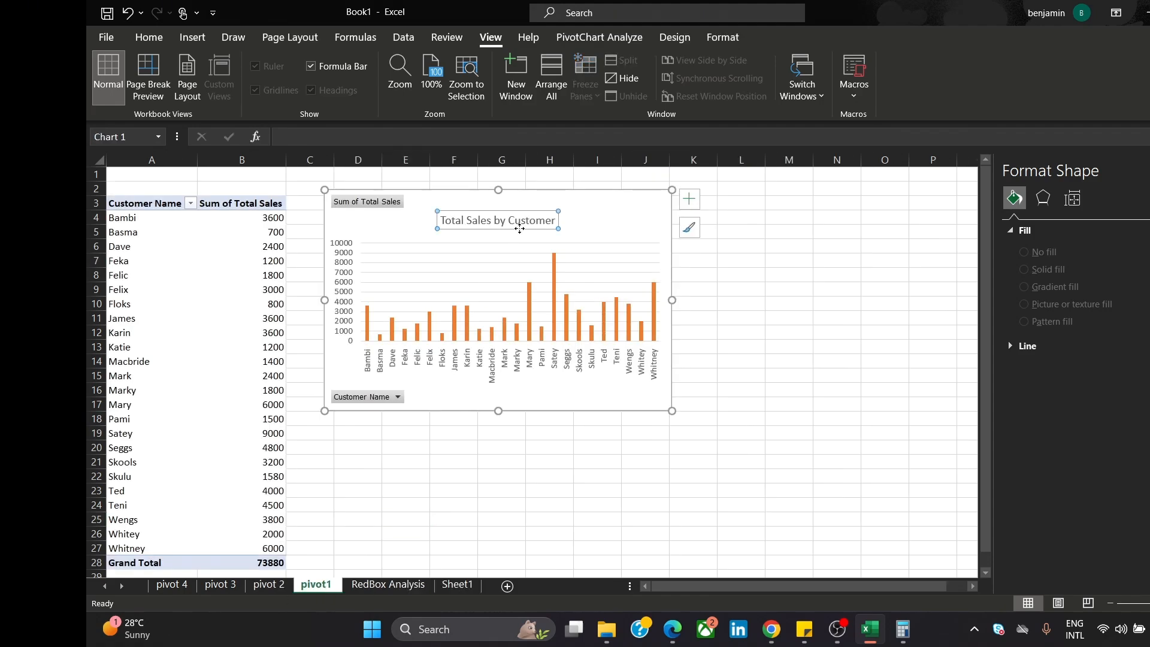
click(627, 203)
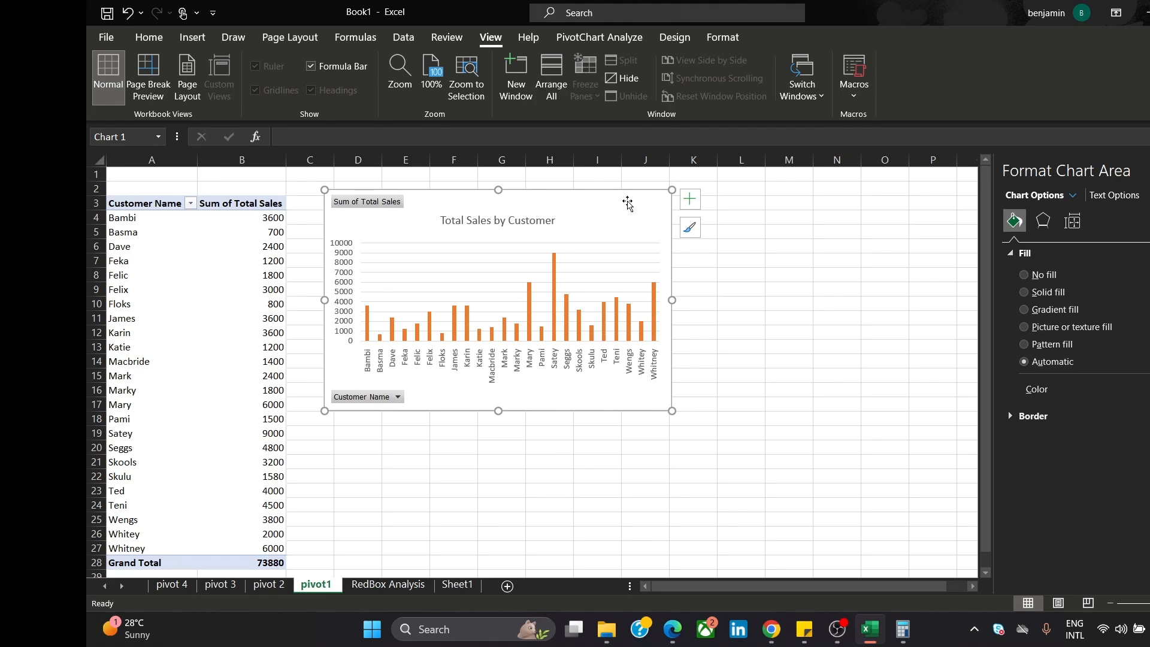
right_click(627, 203)
click(665, 188)
click(461, 586)
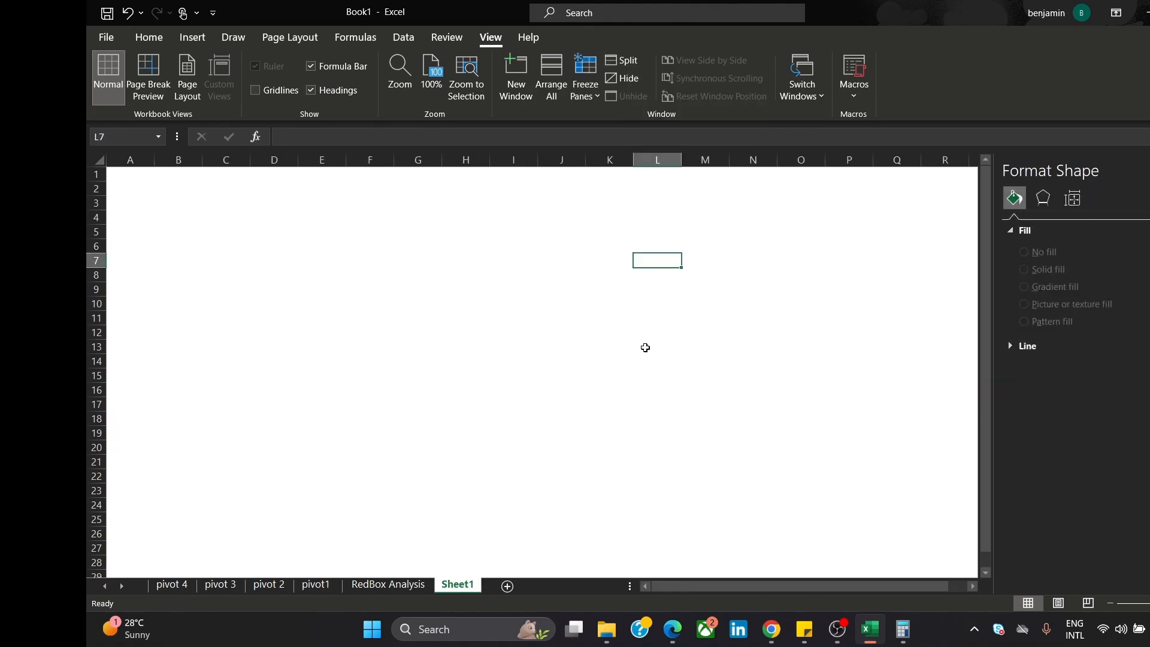
key(ctrl+v)
drag(894, 273, 809, 233)
- Set the chart area of the pasted Total Sales by Customer chart to No fill
right_click(809, 232)
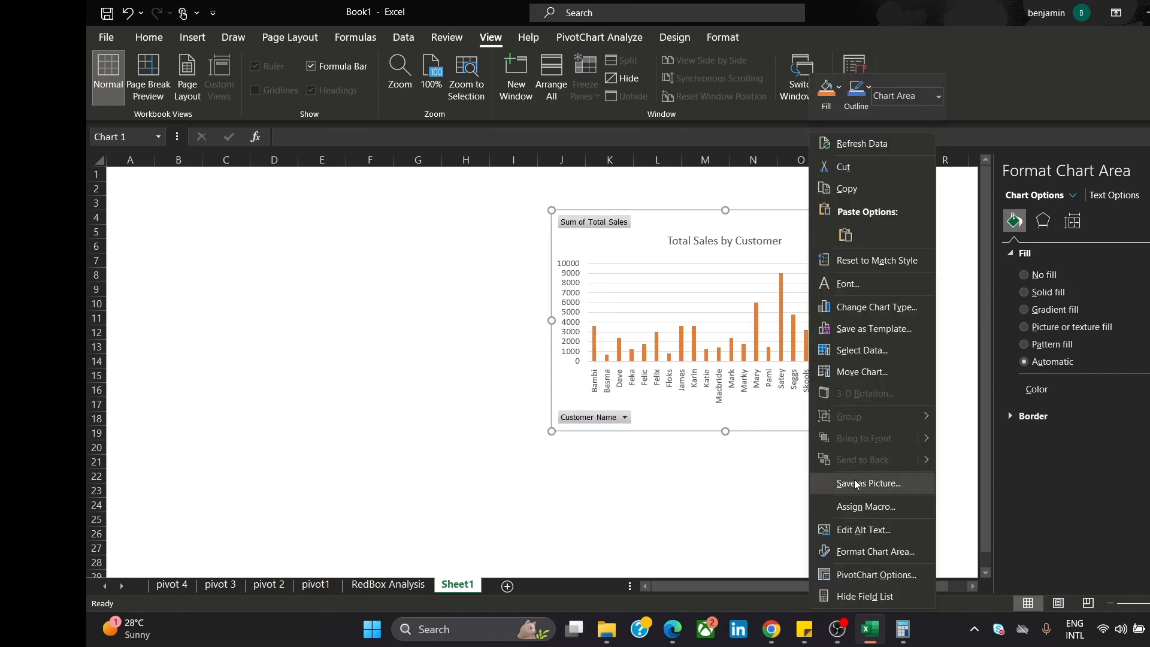
click(885, 552)
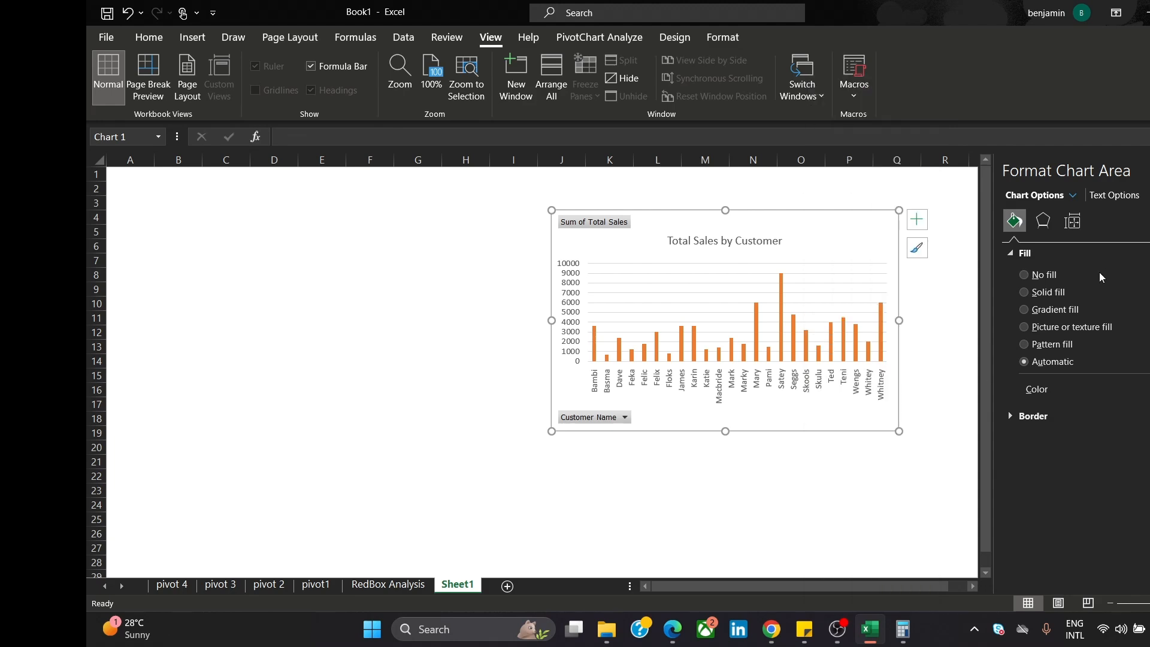
click(1043, 280)
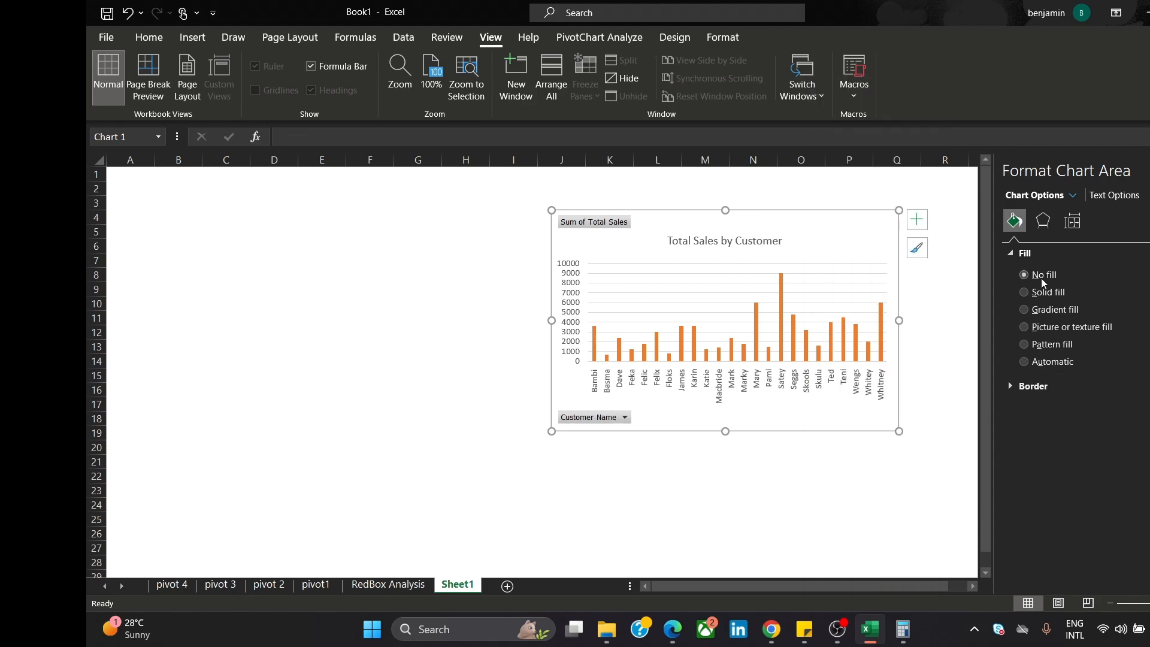
click(940, 344)
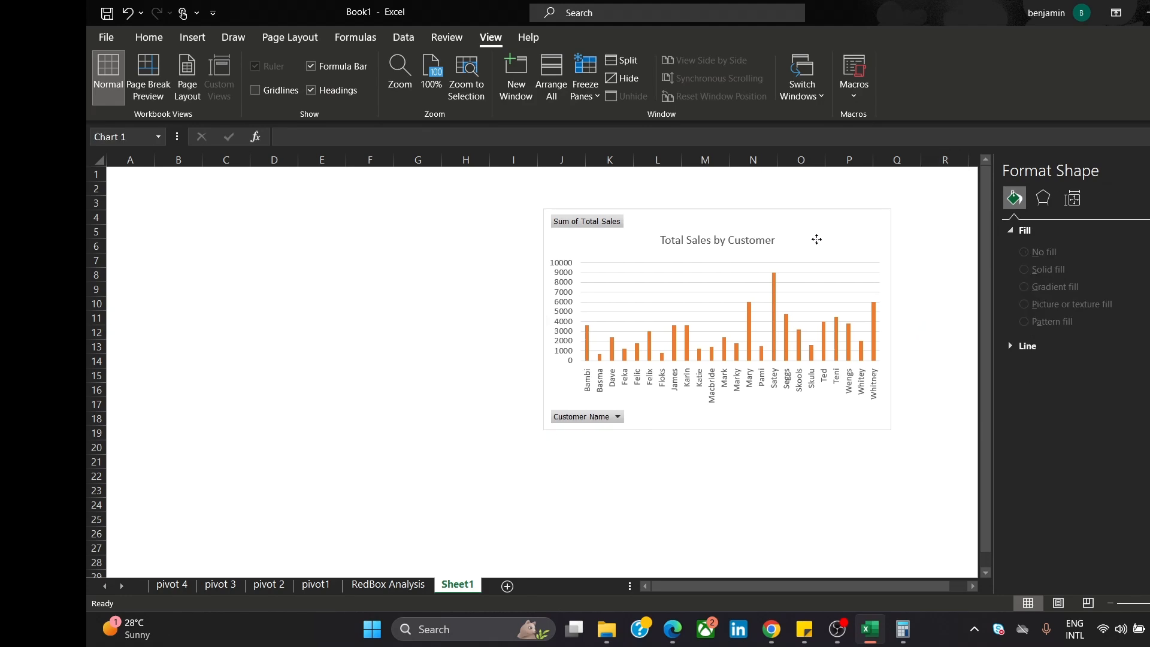
- Place the Total Sales by Customer chart in the sheet's upper-left corner and shrink it to span about columns A to G, rows 2 to 15
drag(817, 240, 447, 234)
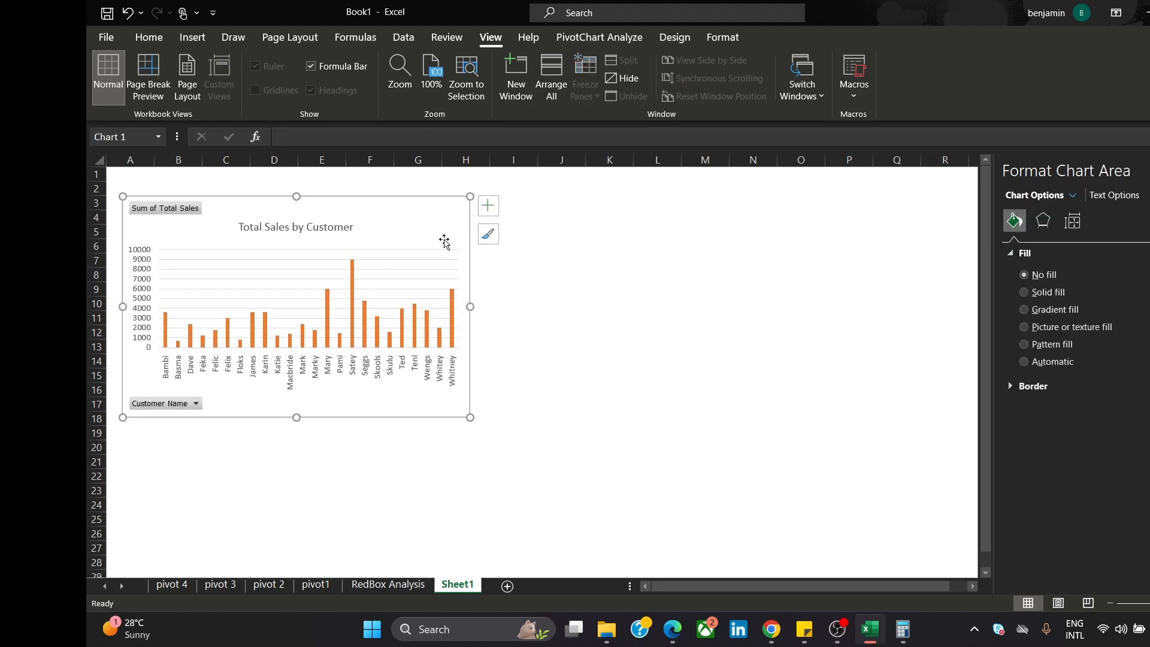
right_click(441, 233)
click(622, 256)
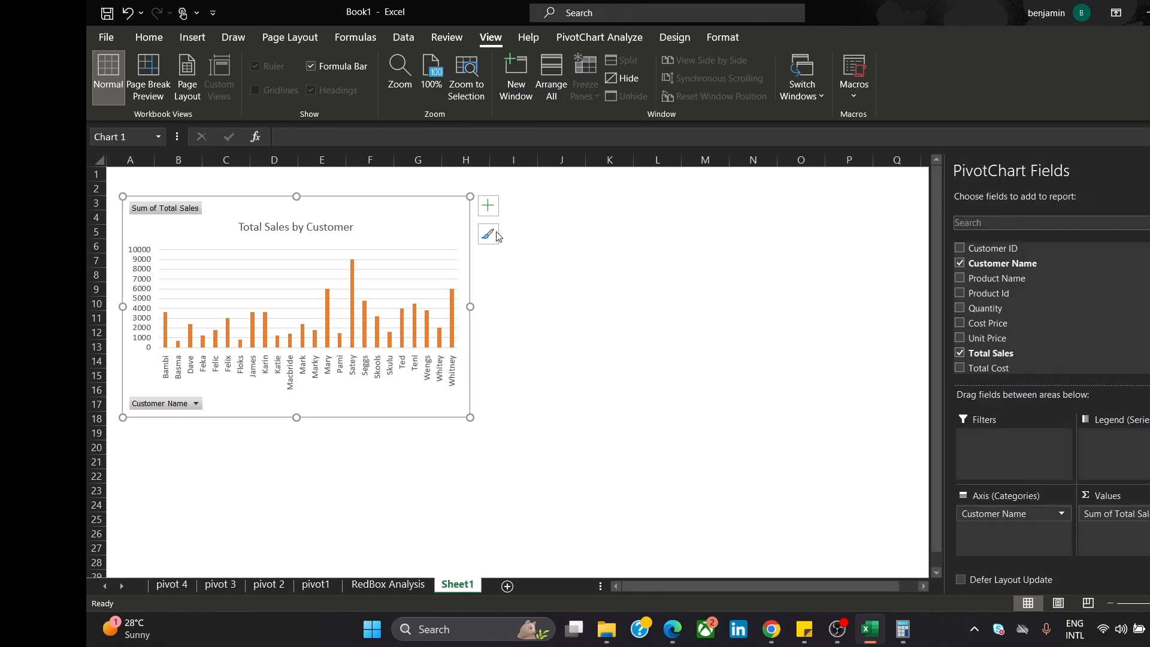
drag(432, 224, 433, 233)
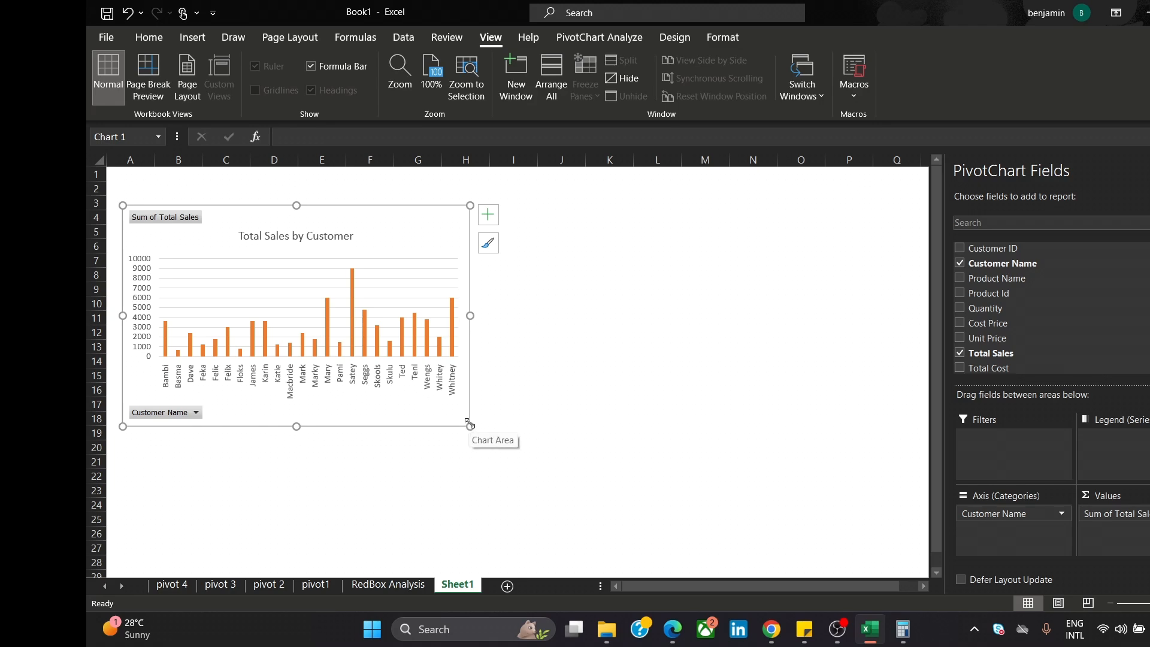
drag(469, 424, 420, 403)
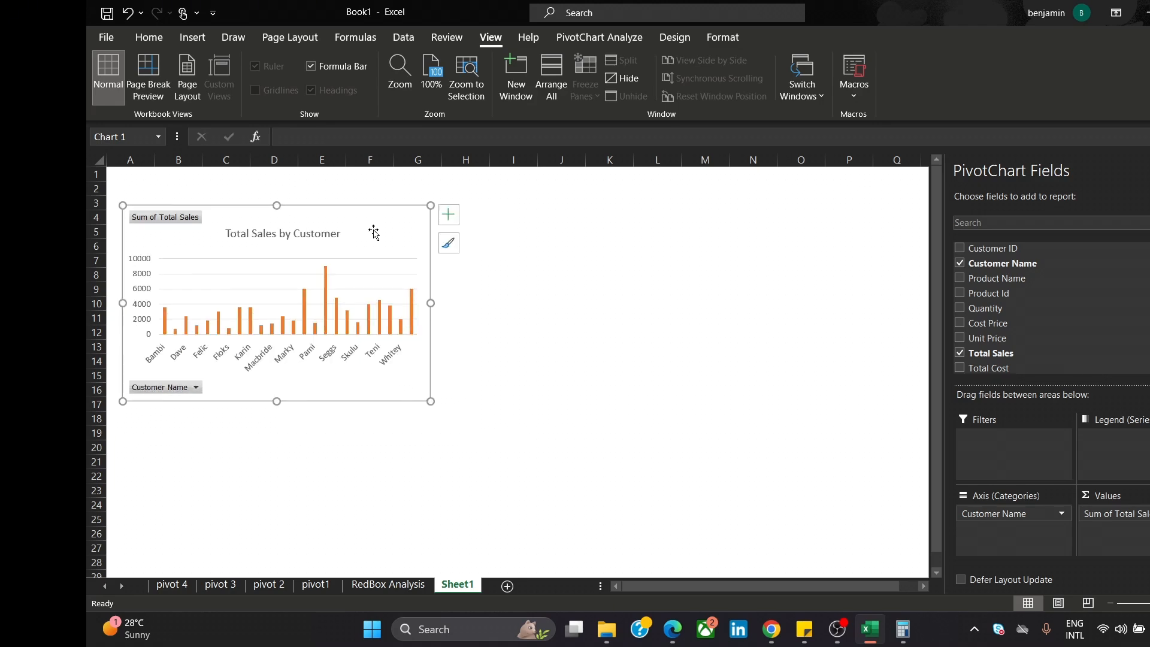
drag(372, 231, 368, 215)
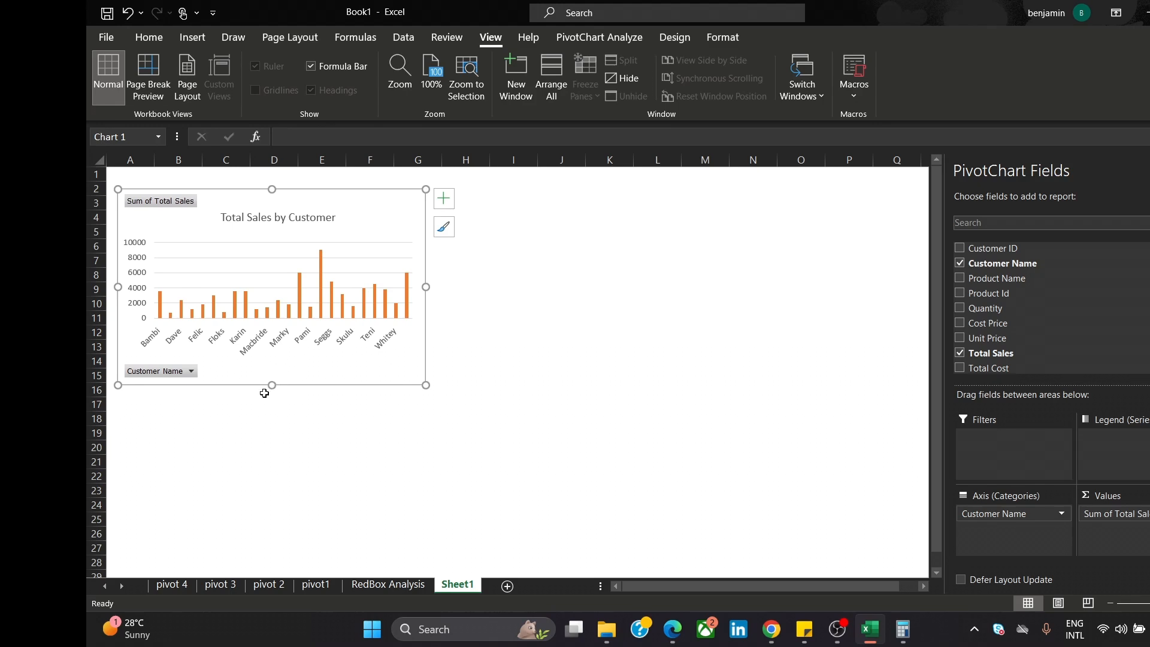
- Stretch the Total Sales by Customer chart downward so it ends at about row 16
drag(274, 389, 279, 402)
click(523, 324)
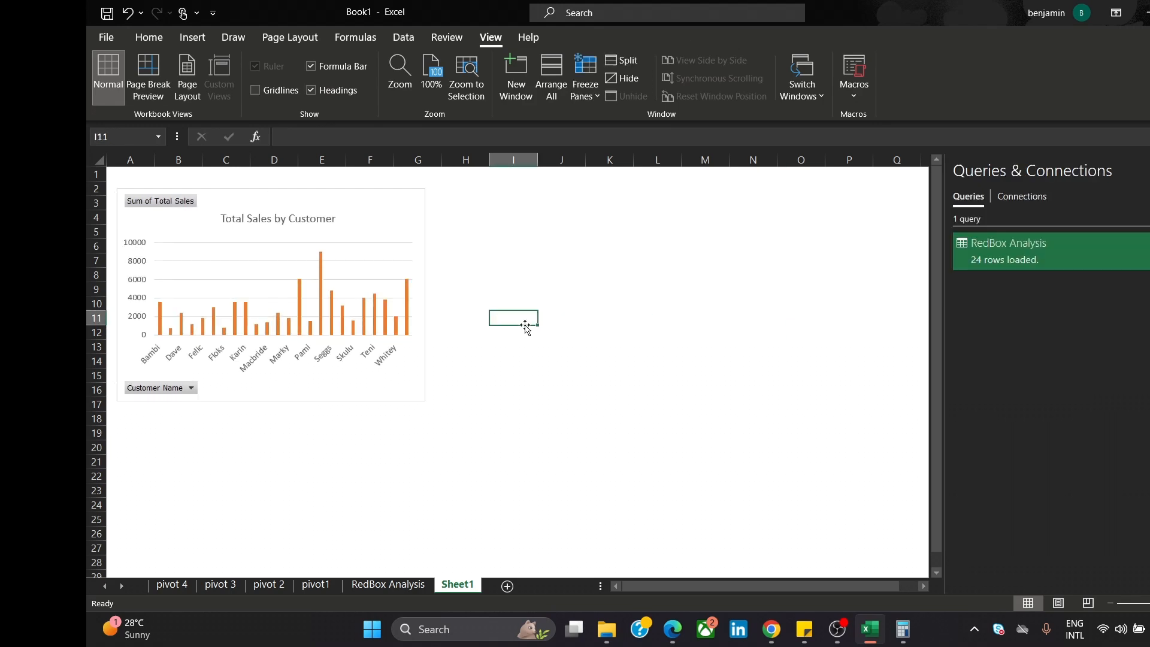
click(599, 387)
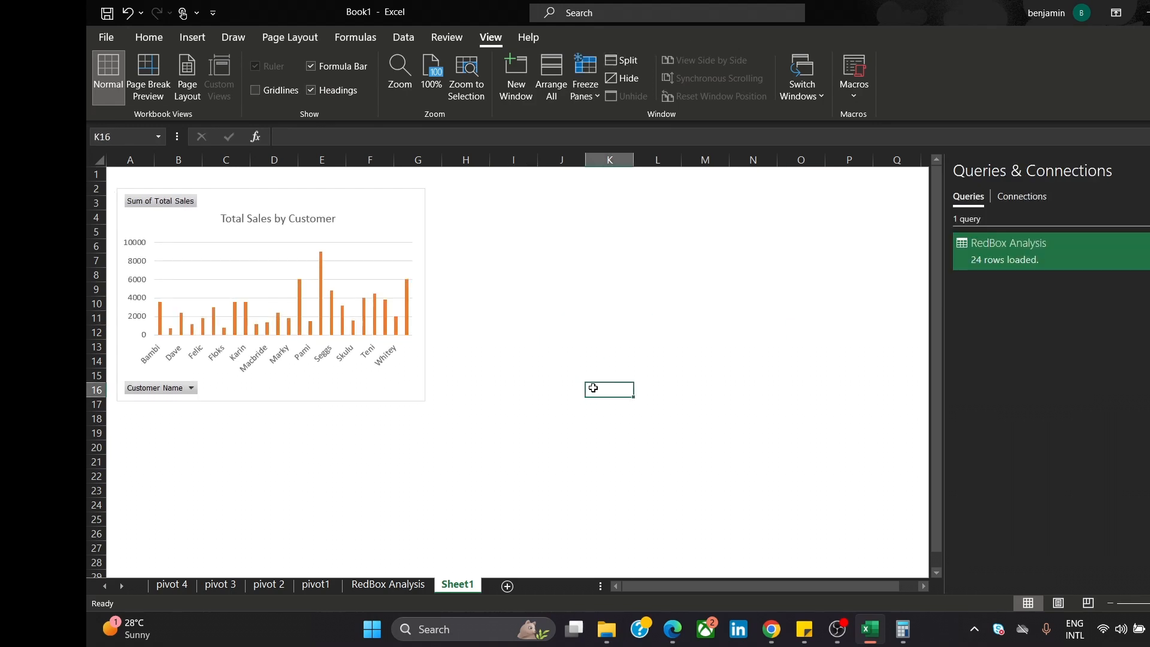
- Copy the Sum of Total Cost pie chart from pivot 2 and paste it into Sheet1 beside the Total Sales by Customer chart
click(276, 585)
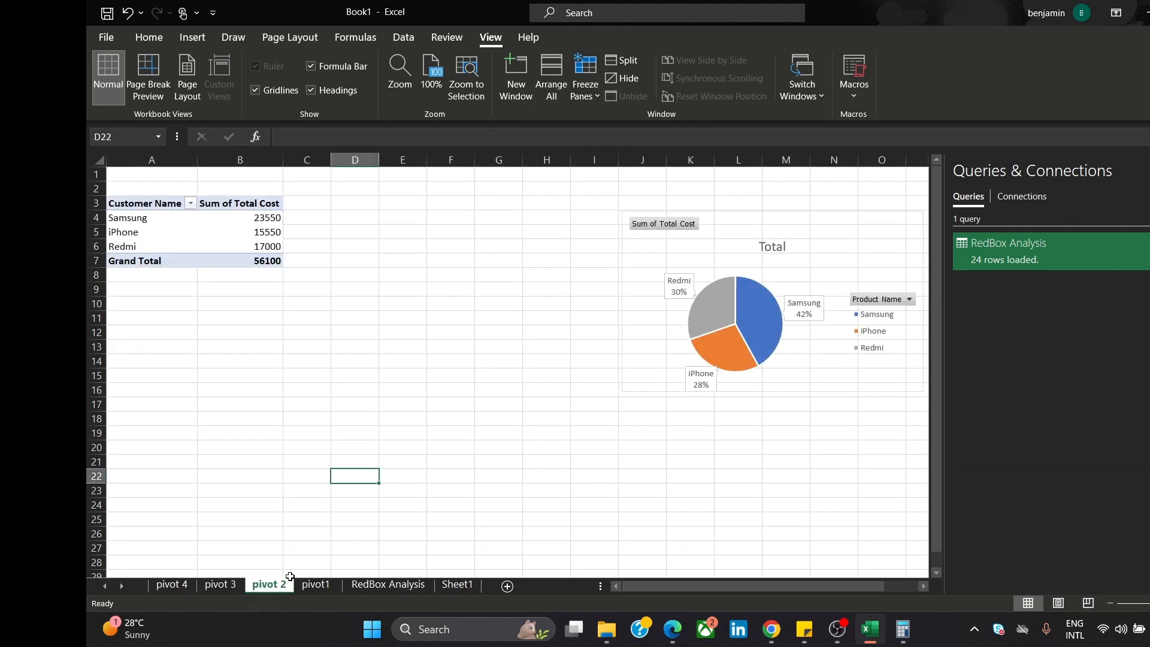
click(851, 234)
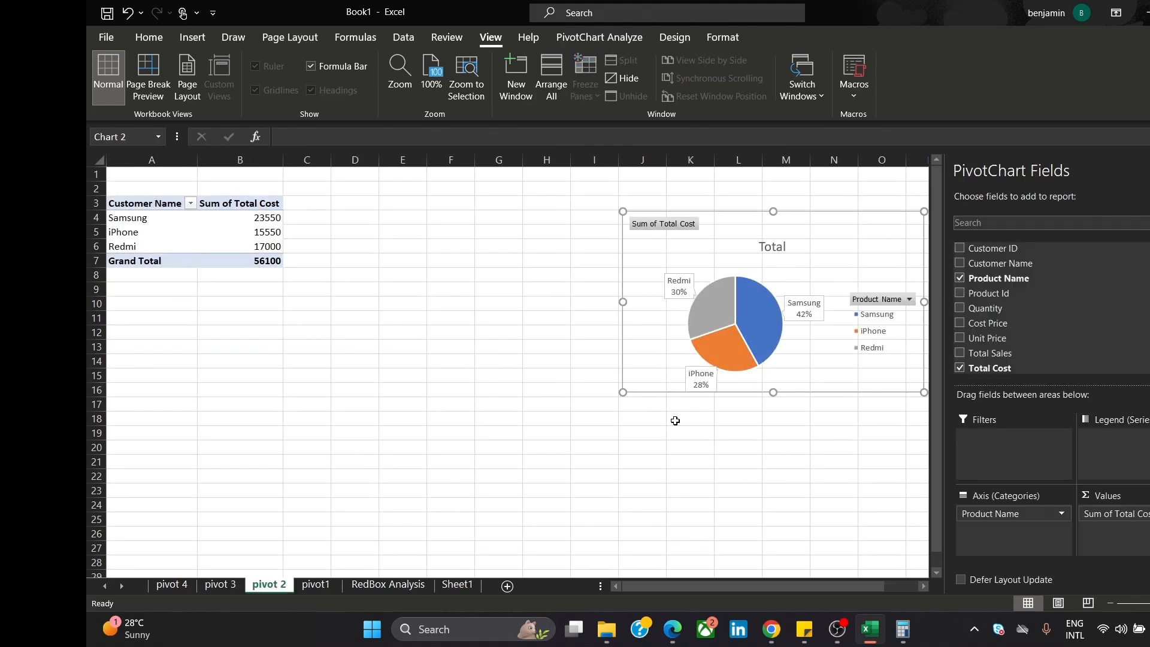
click(468, 372)
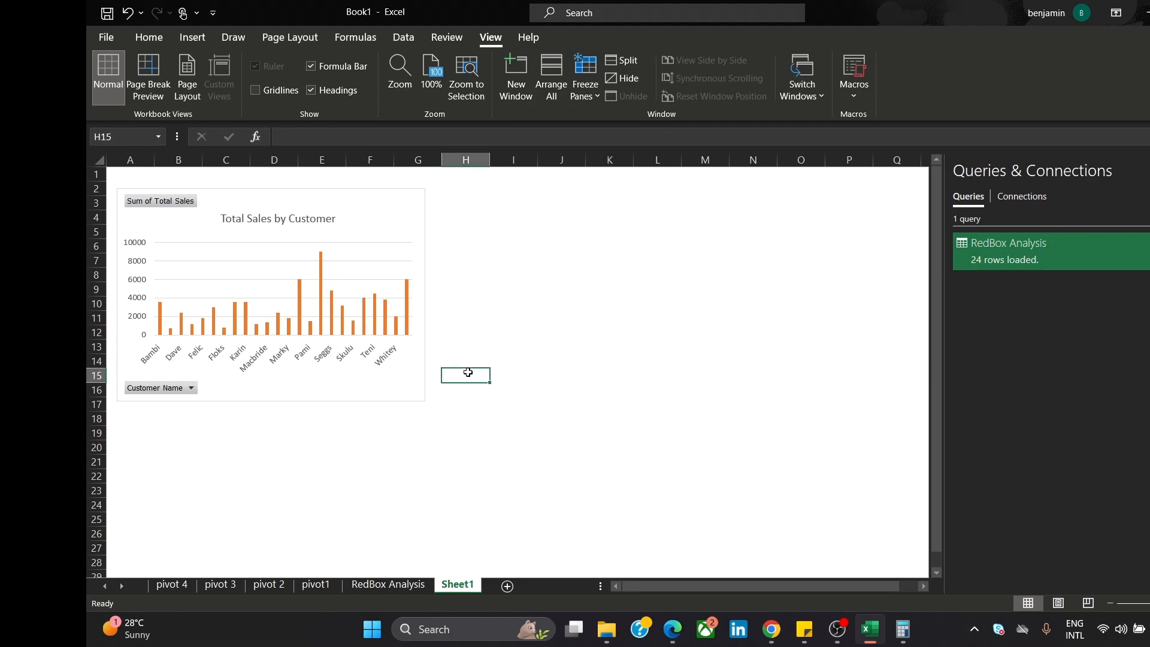
key(ctrl+v)
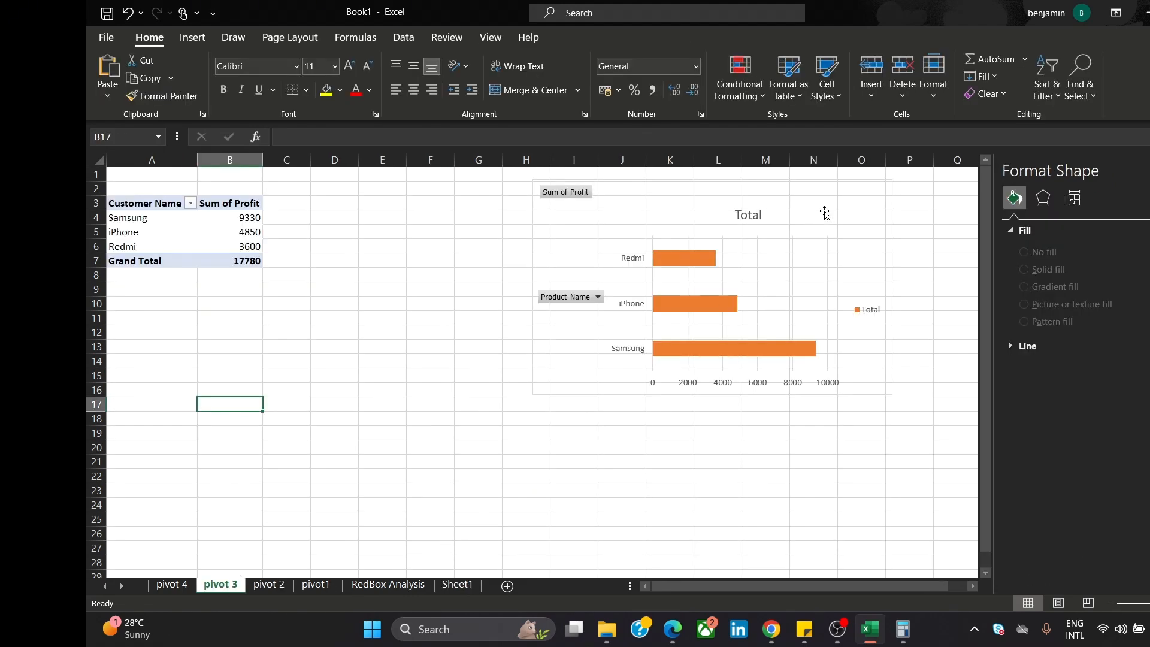
- Copy the Sum of Profit bar chart from pivot 3 and paste it into Sheet1 below the existing charts
click(844, 184)
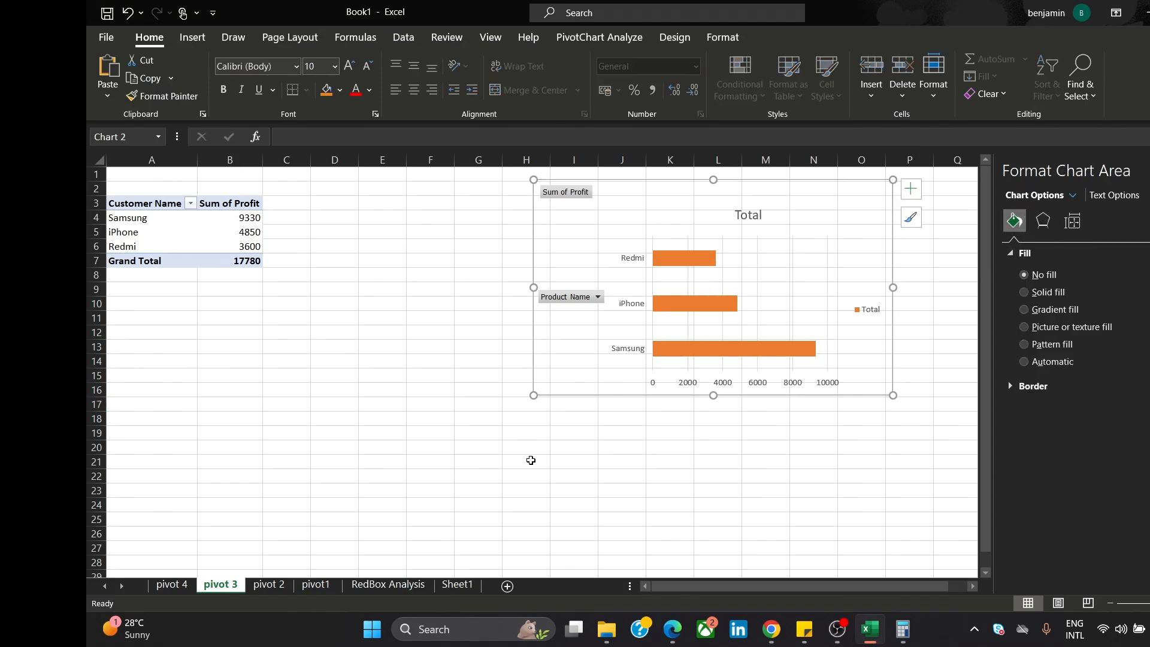
click(459, 585)
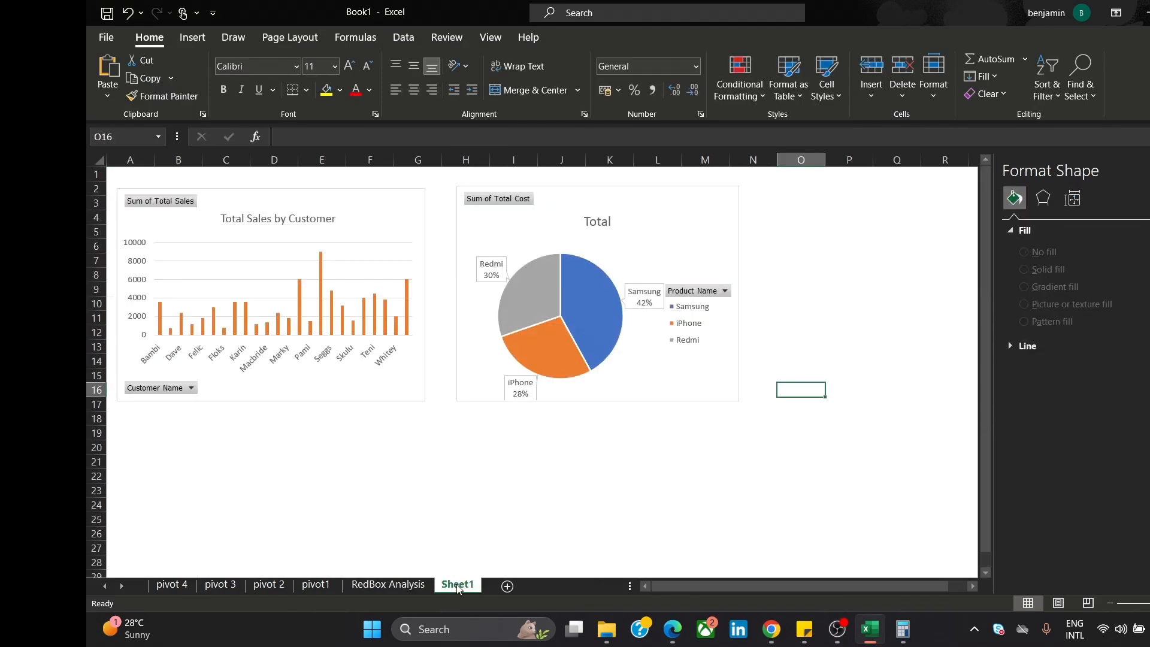
click(458, 504)
key(ctrl+v)
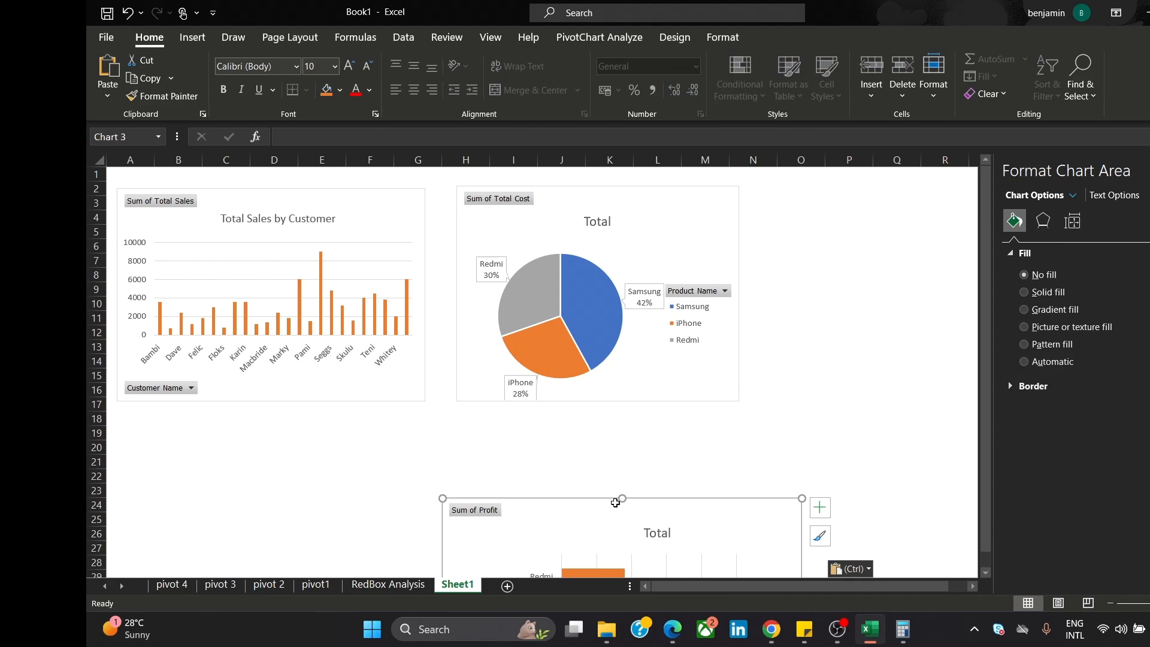
- Move the pasted Sum of Profit bar chart beneath the Total Sales by Customer chart, starting at about row 20 in column A
drag(616, 503, 535, 513)
click(753, 505)
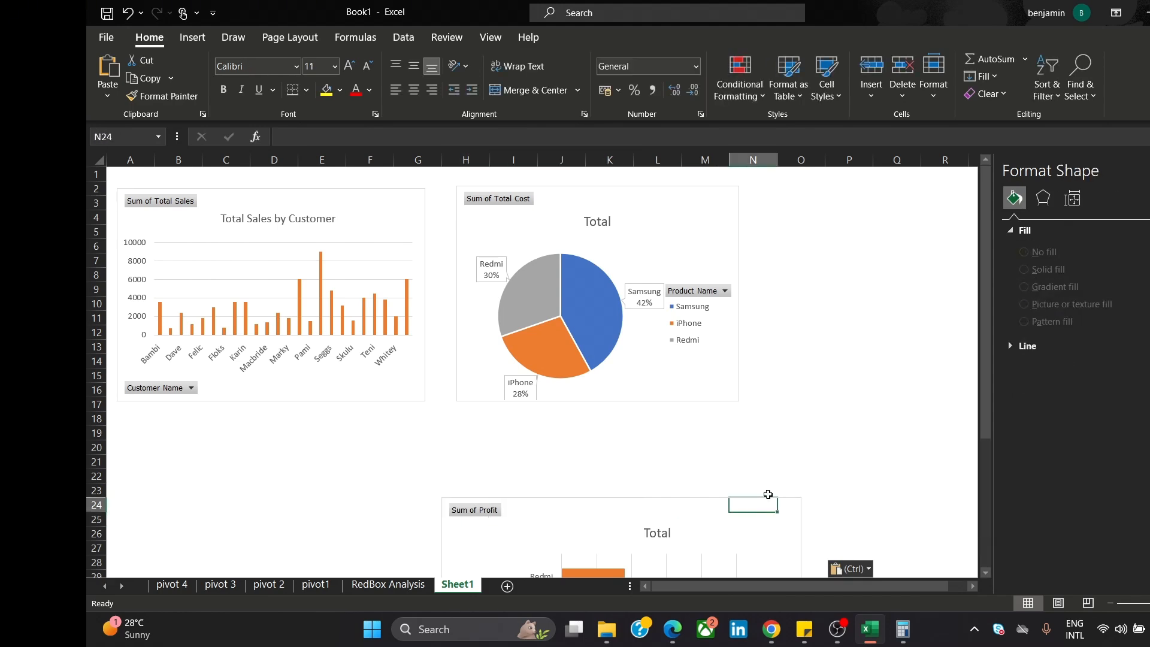
click(797, 518)
drag(985, 332, 980, 413)
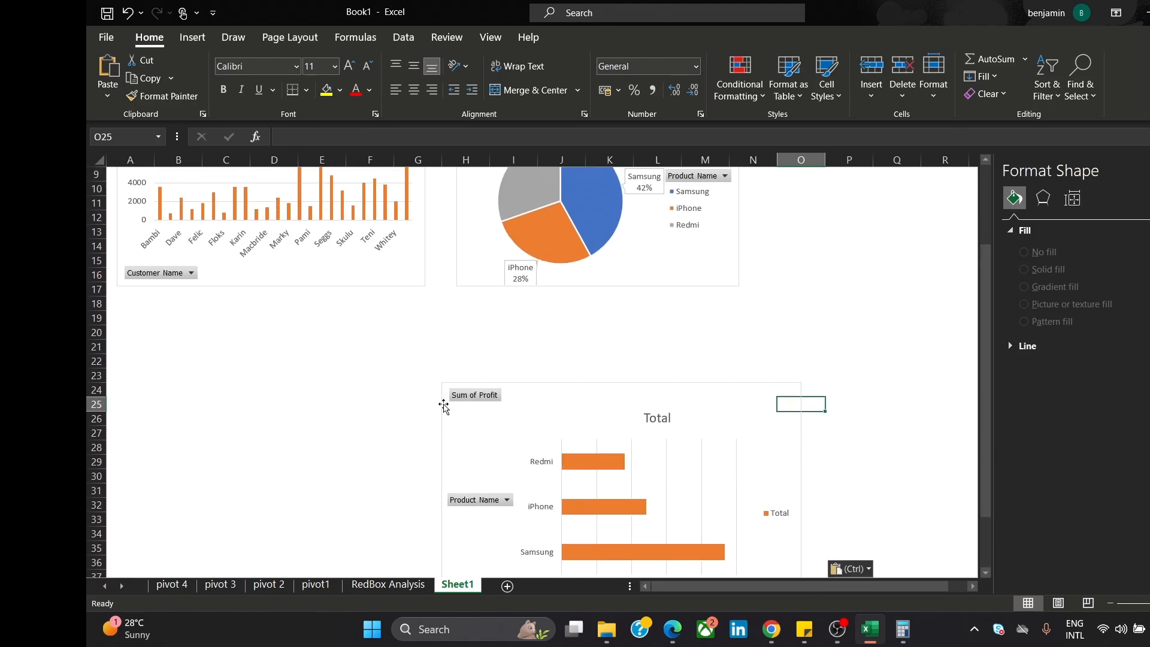
click(455, 420)
click(737, 382)
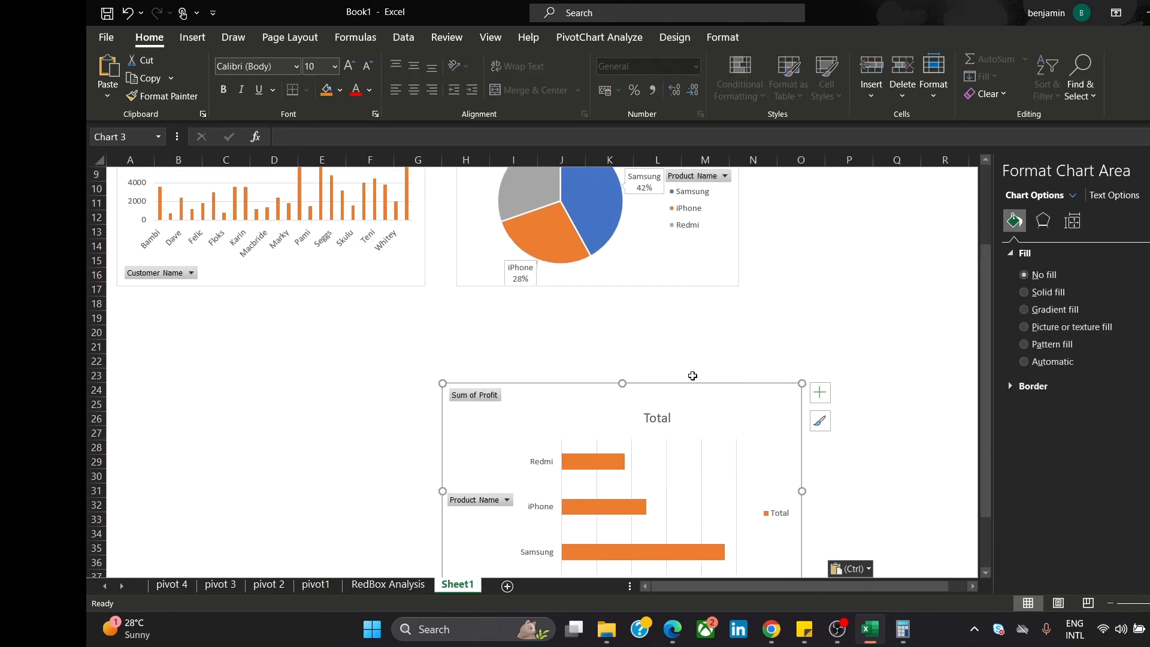
drag(636, 388, 321, 324)
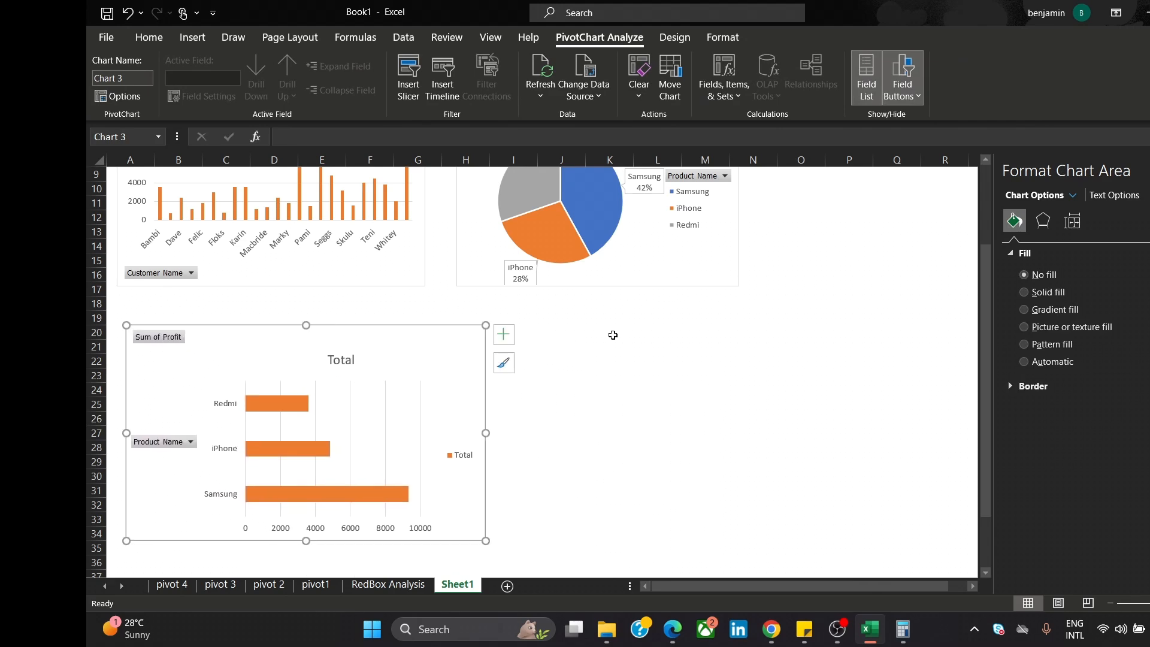
drag(986, 304, 986, 228)
click(692, 220)
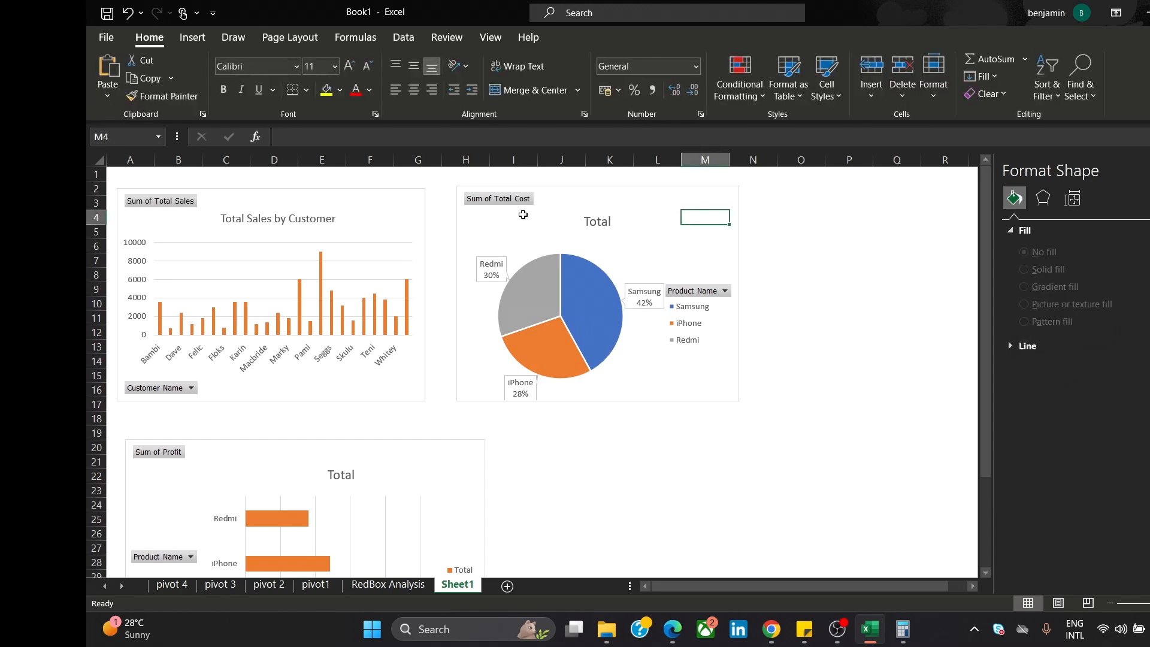
- Shrink the Total Sales by Customer chart to span about columns A to E, rows 2 to 15
click(333, 191)
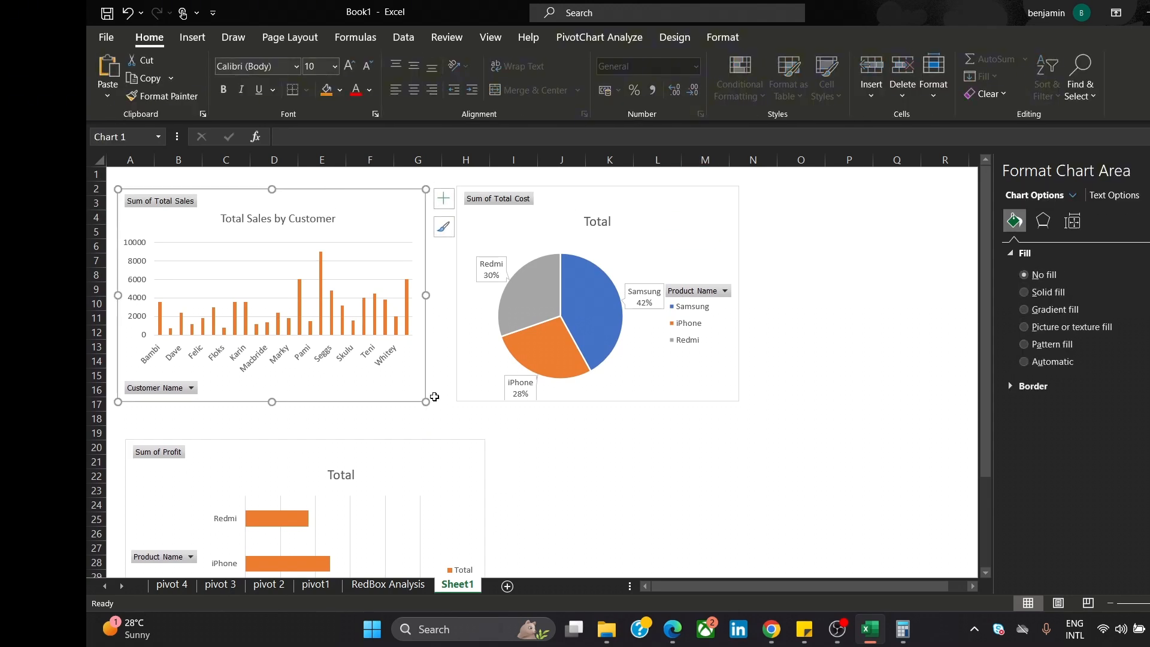
drag(426, 404, 387, 376)
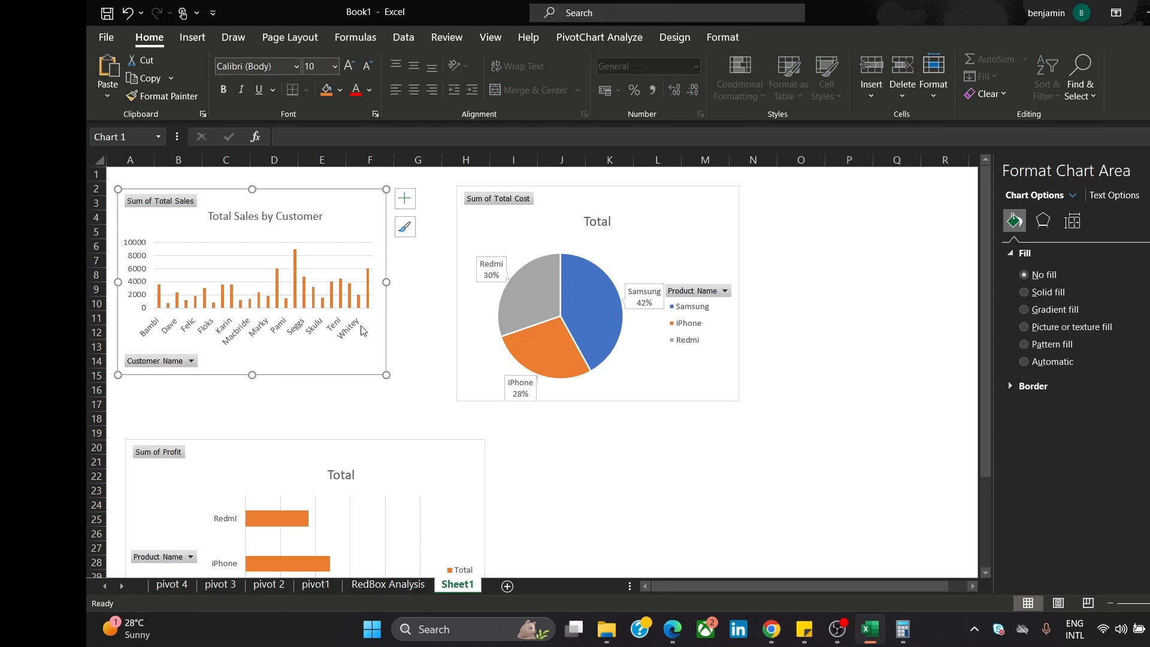
drag(388, 278, 345, 284)
click(399, 298)
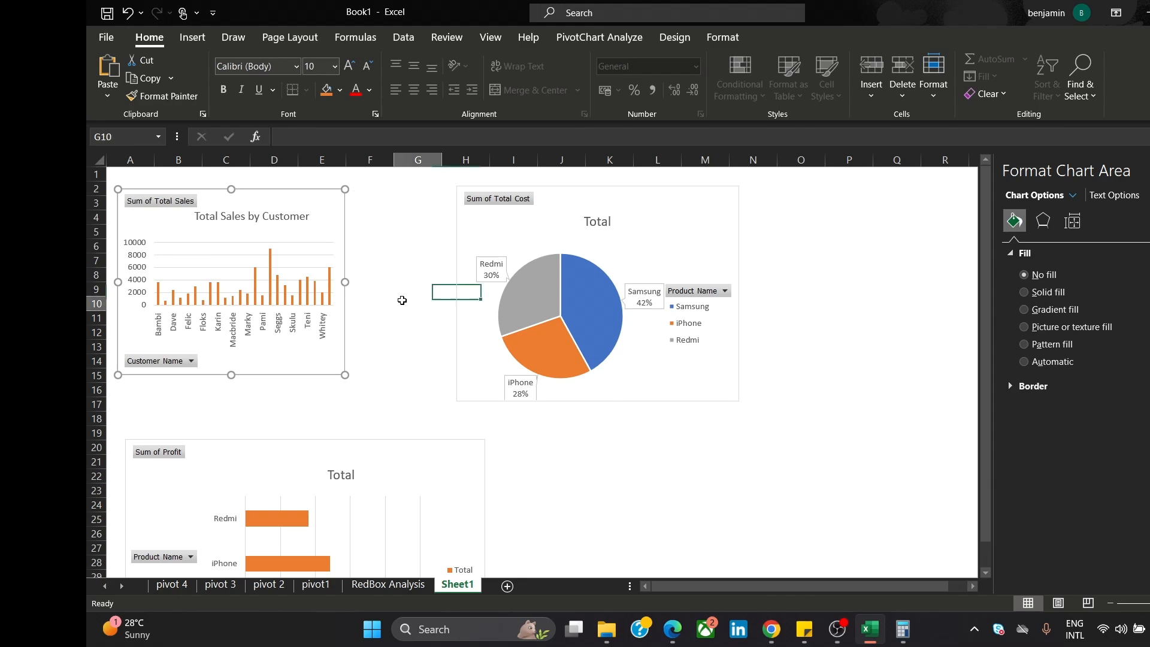
- Move the pie chart next to the Total Sales by Customer chart and shrink it to about columns F to J, rows 2 to 15
click(646, 186)
drag(646, 186, 542, 189)
drag(498, 403, 483, 376)
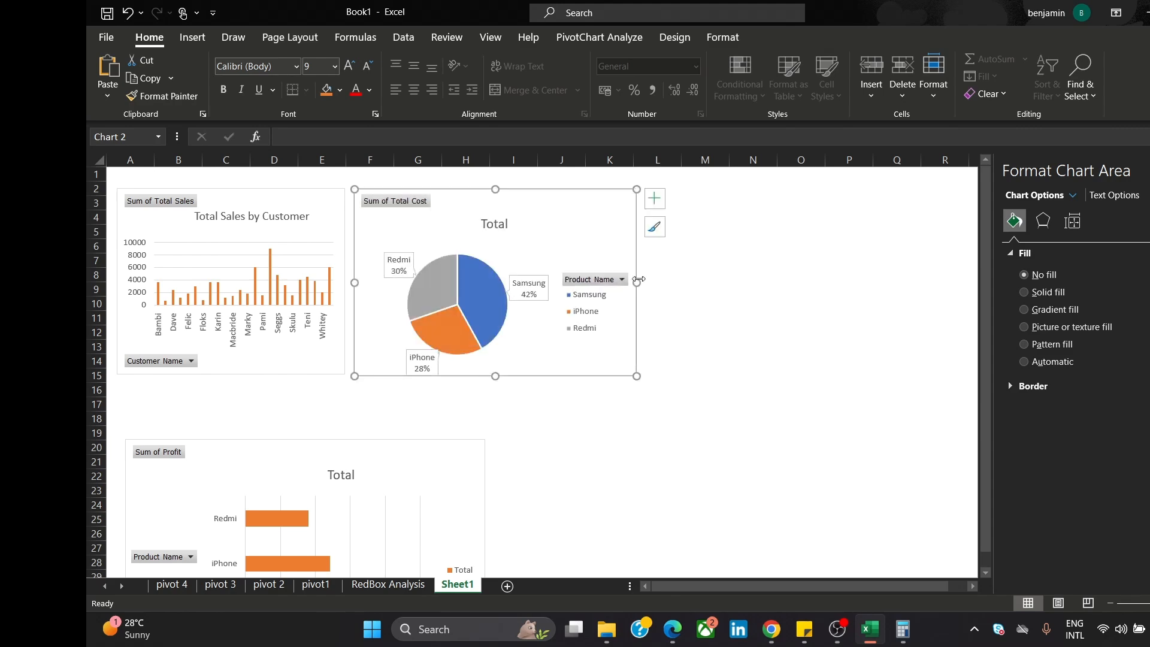
drag(639, 280, 588, 280)
click(687, 274)
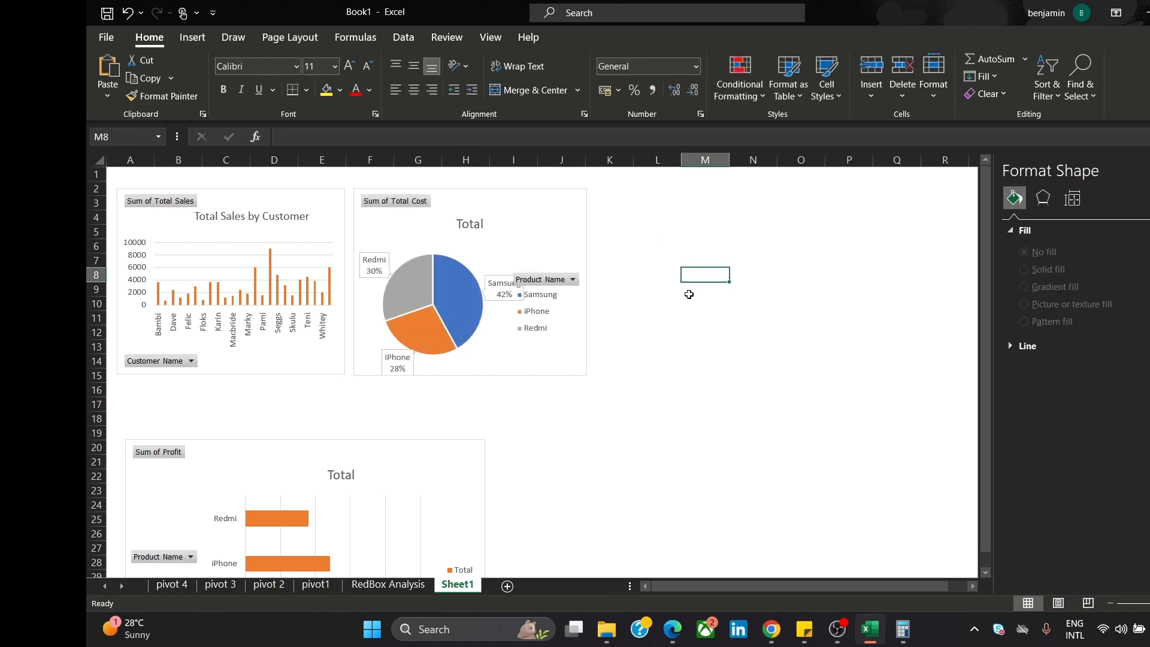
- Move the Sum of Profit bar chart up to about row 17 and widen it to span columns A to J
drag(176, 431, 172, 403)
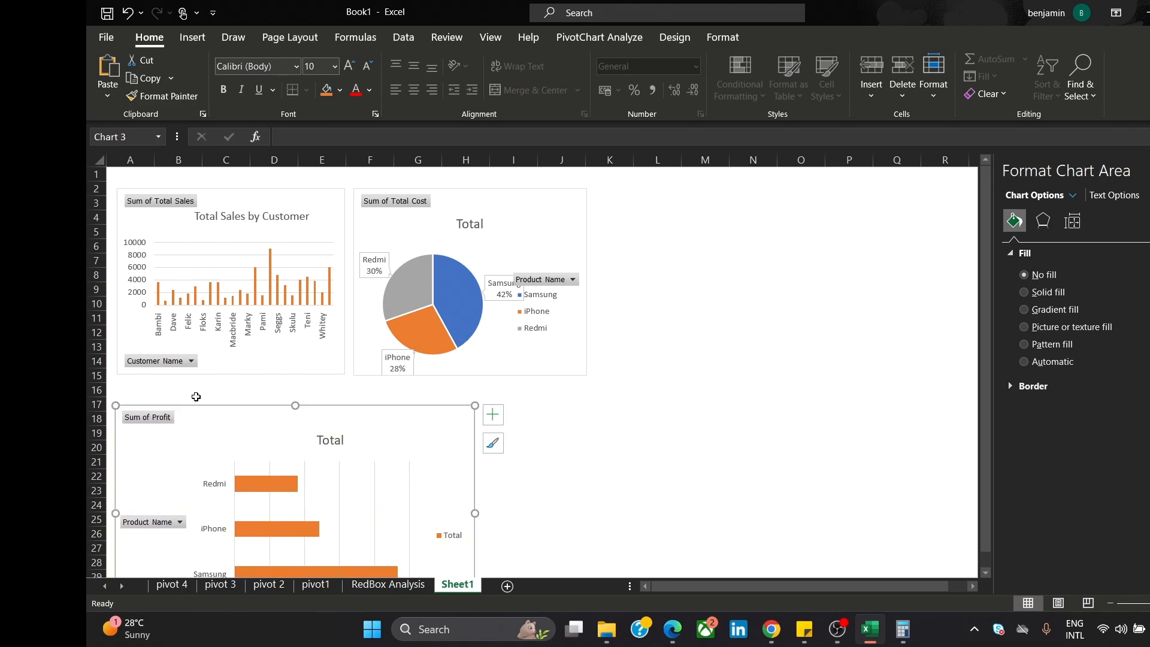
click(645, 389)
drag(983, 286, 929, 315)
click(450, 419)
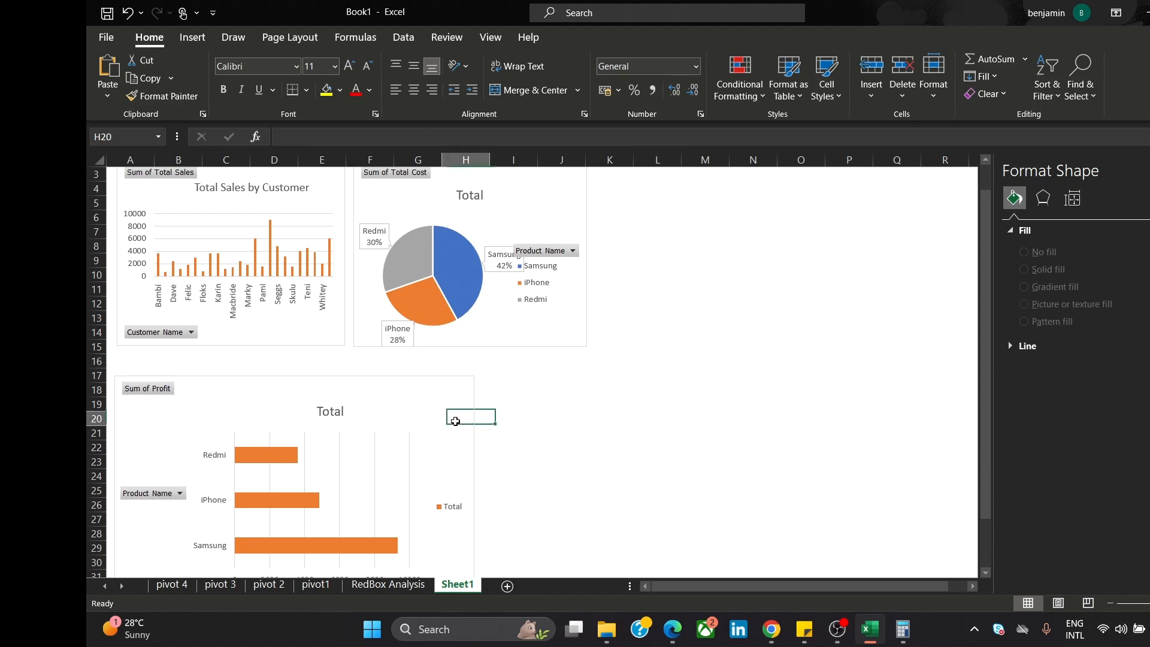
click(440, 378)
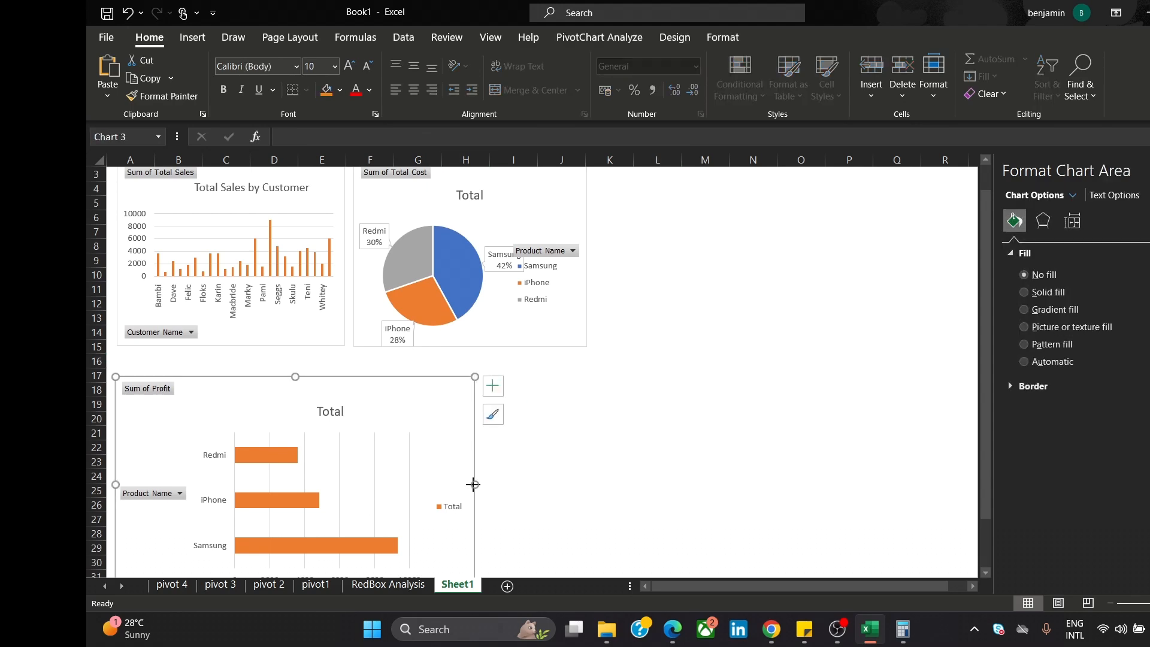
drag(473, 484, 591, 462)
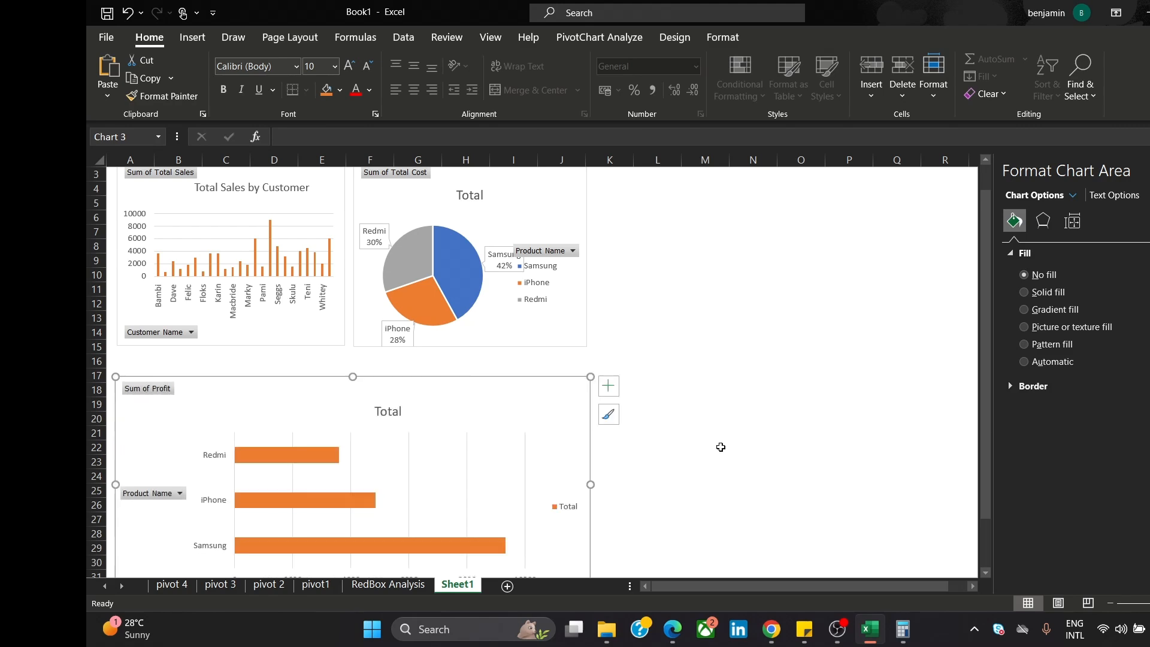
click(745, 432)
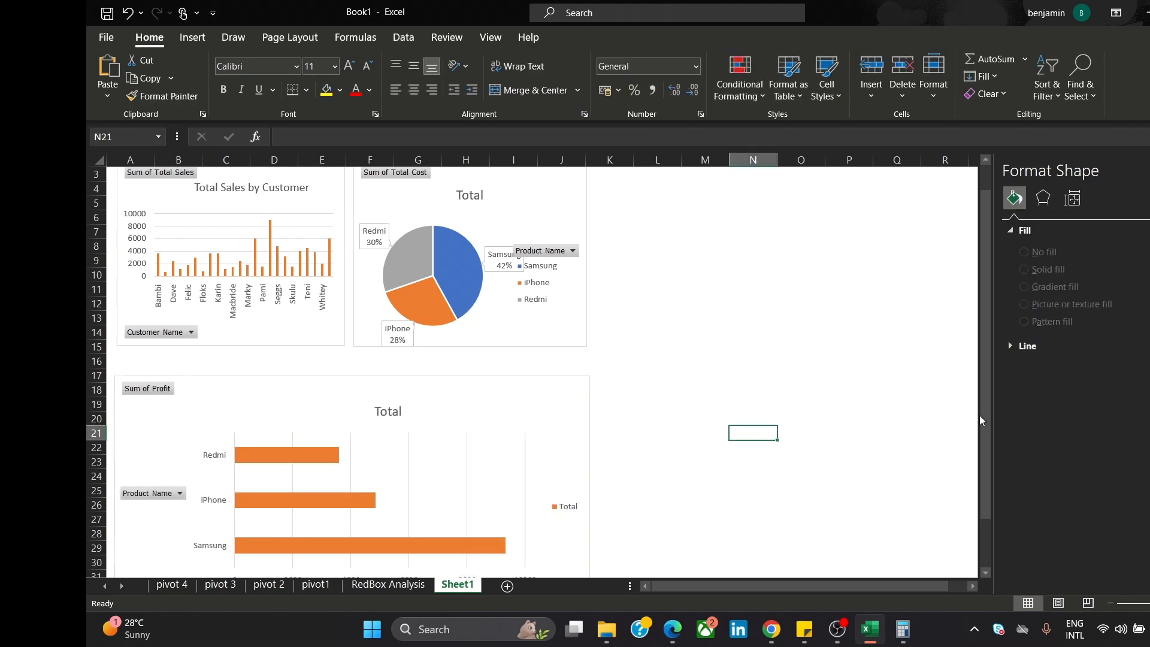
drag(981, 416, 968, 382)
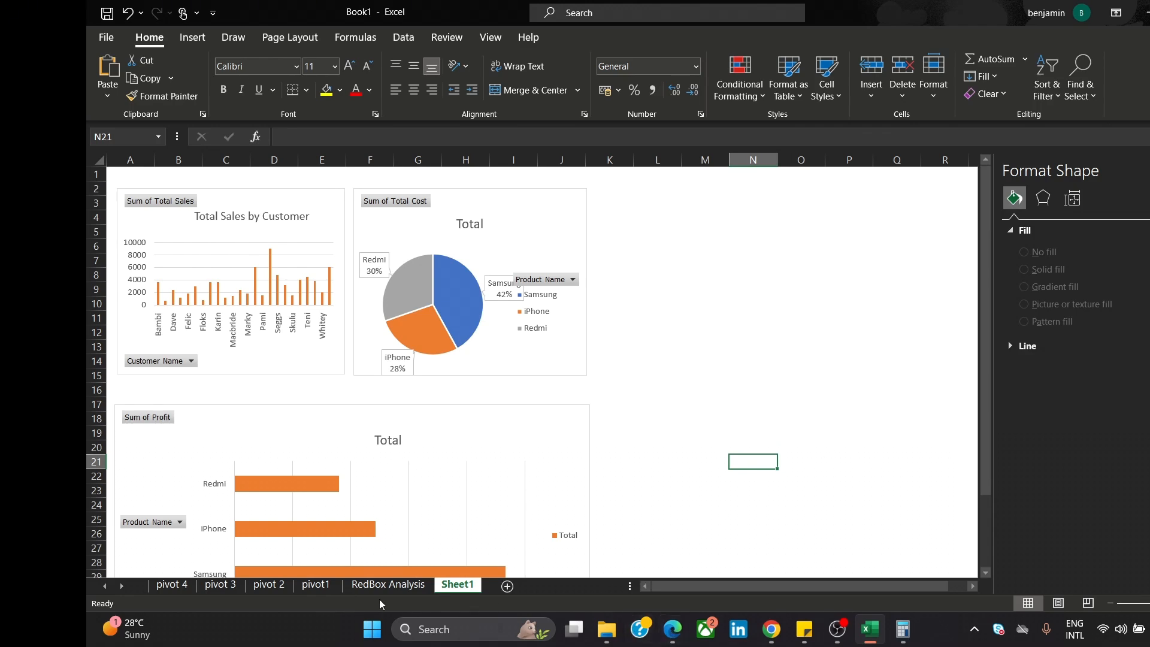
- Copy the Total Profit by Customer chart from pivot 4, paste it into Sheet1 and place it beside the pie chart across about columns K to R
click(173, 587)
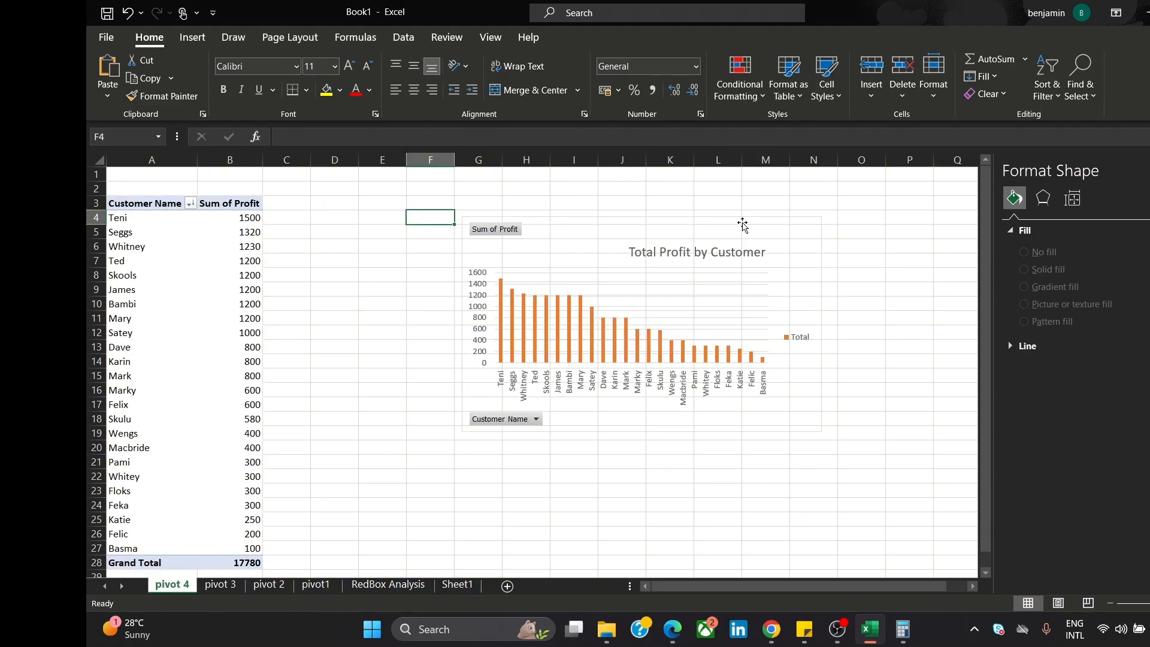
click(758, 236)
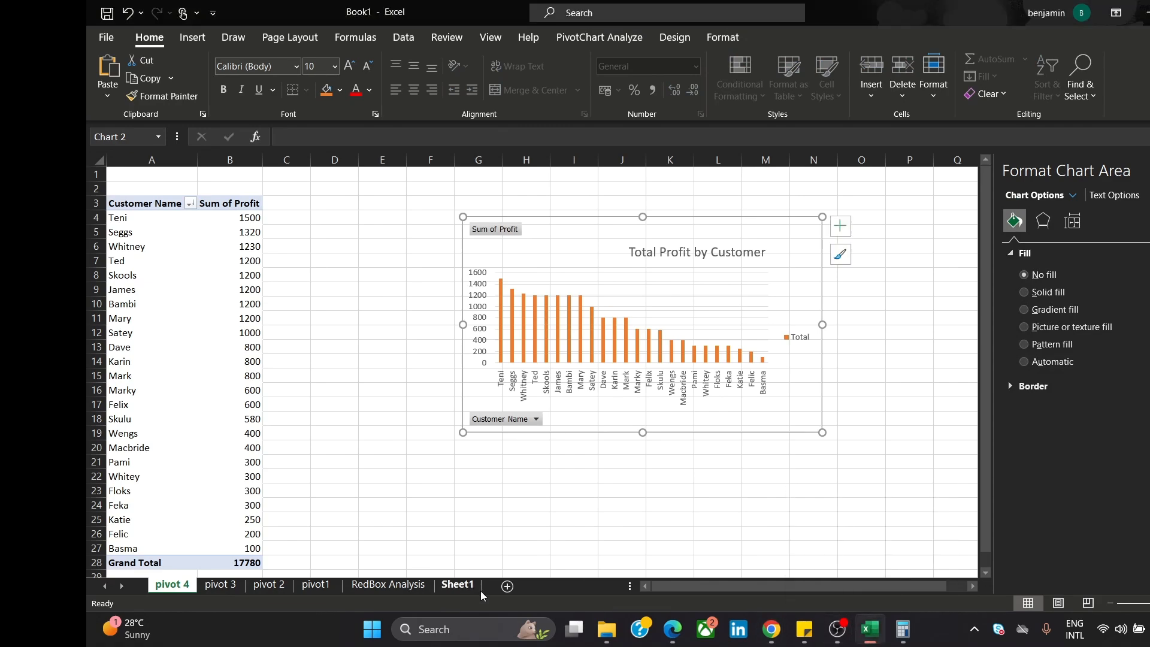
click(458, 585)
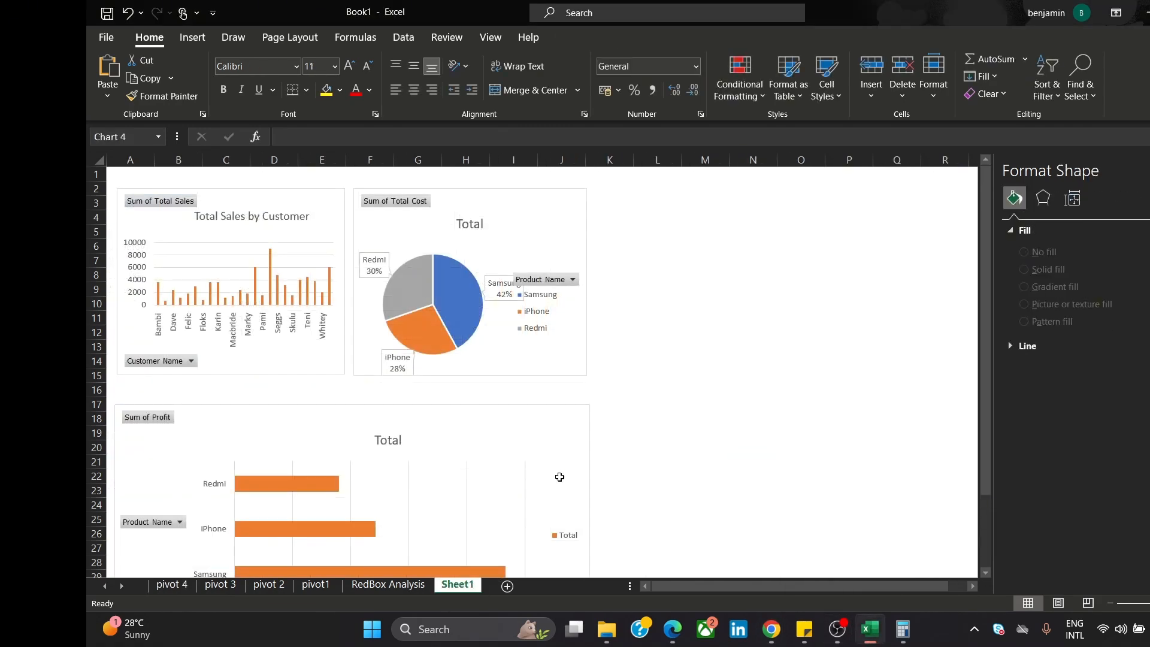
key(ctrl+v)
drag(869, 454, 737, 178)
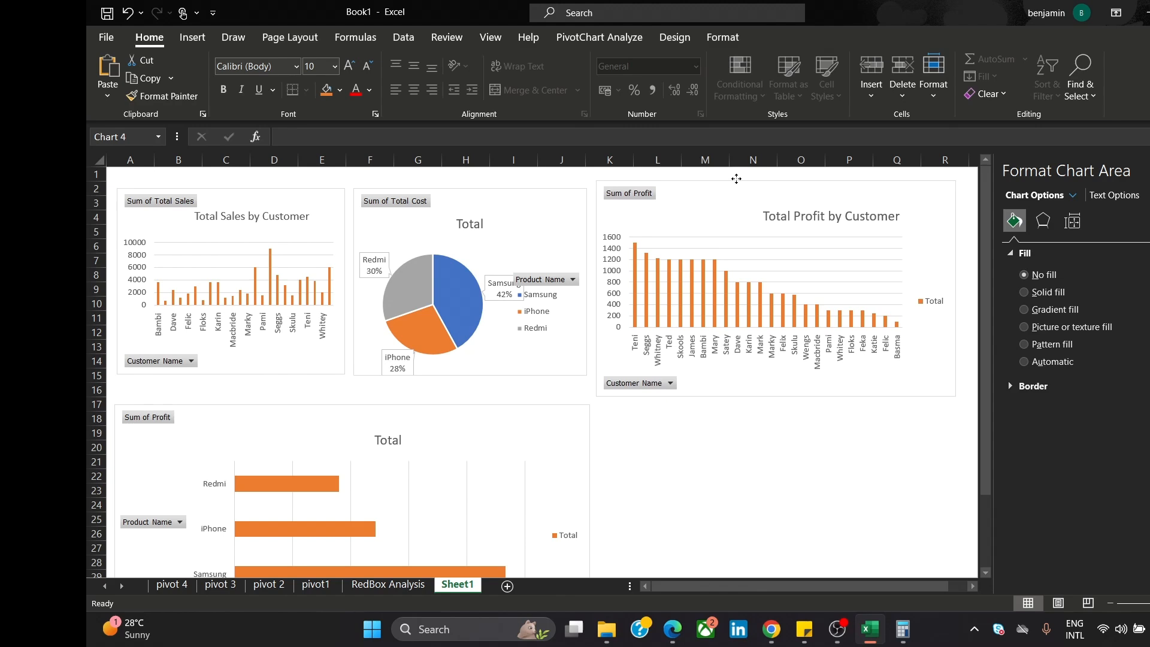
click(752, 491)
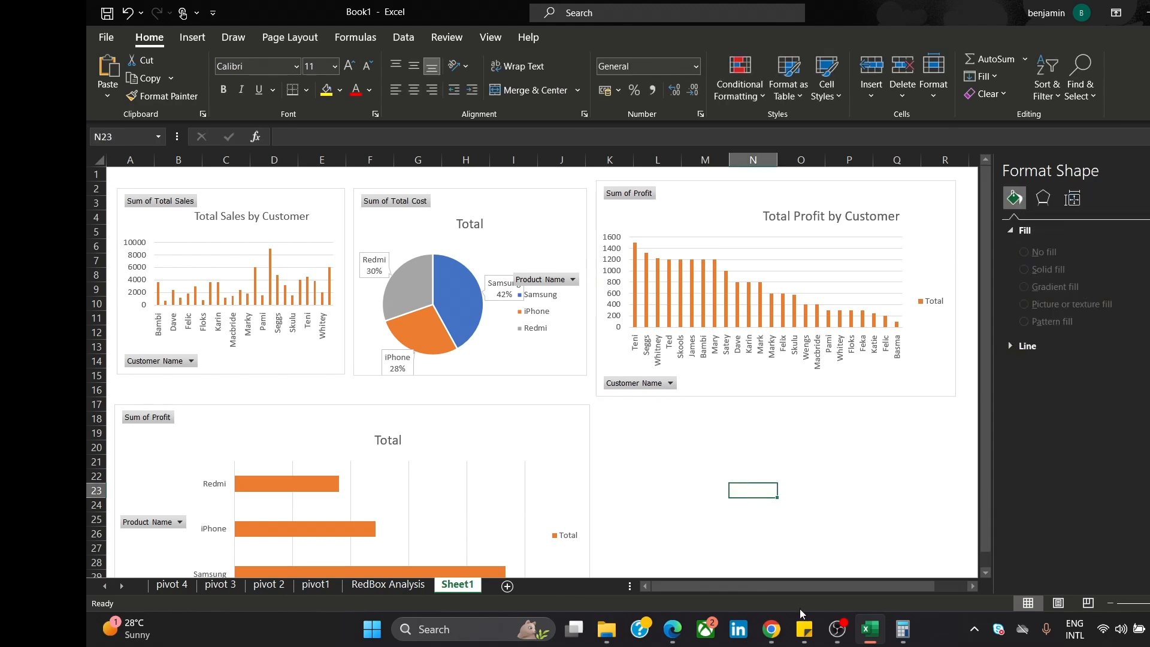